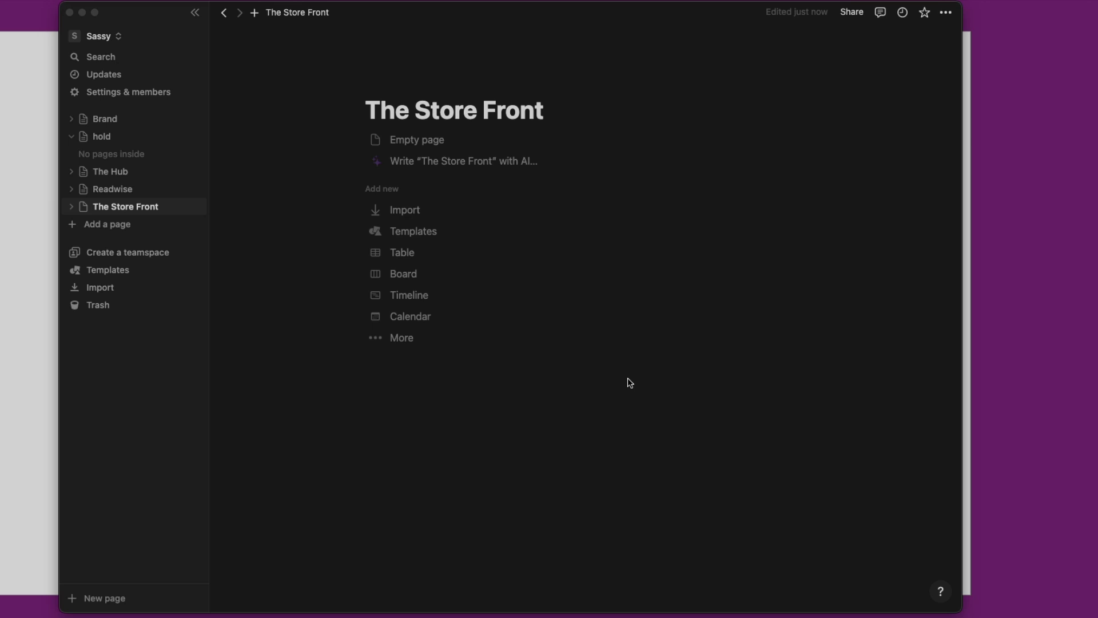
# Start The Store Front as an empty page and add a toggle named "material" below a blank line.
pyautogui.click(437, 142)
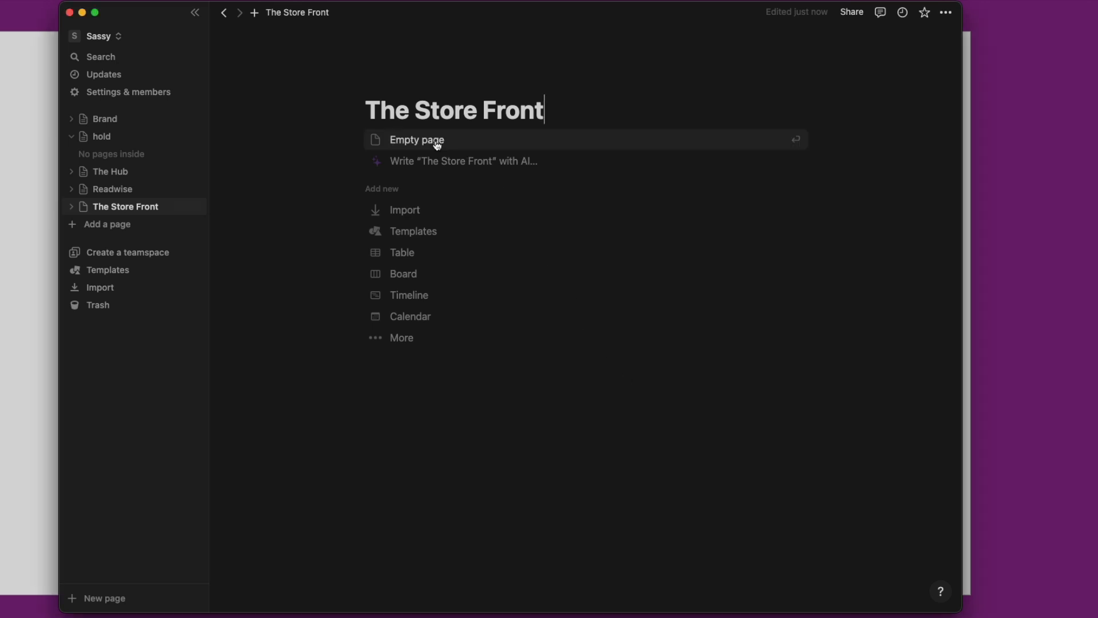
pyautogui.click(436, 141)
pyautogui.press('Return')
pyautogui.press('Return')
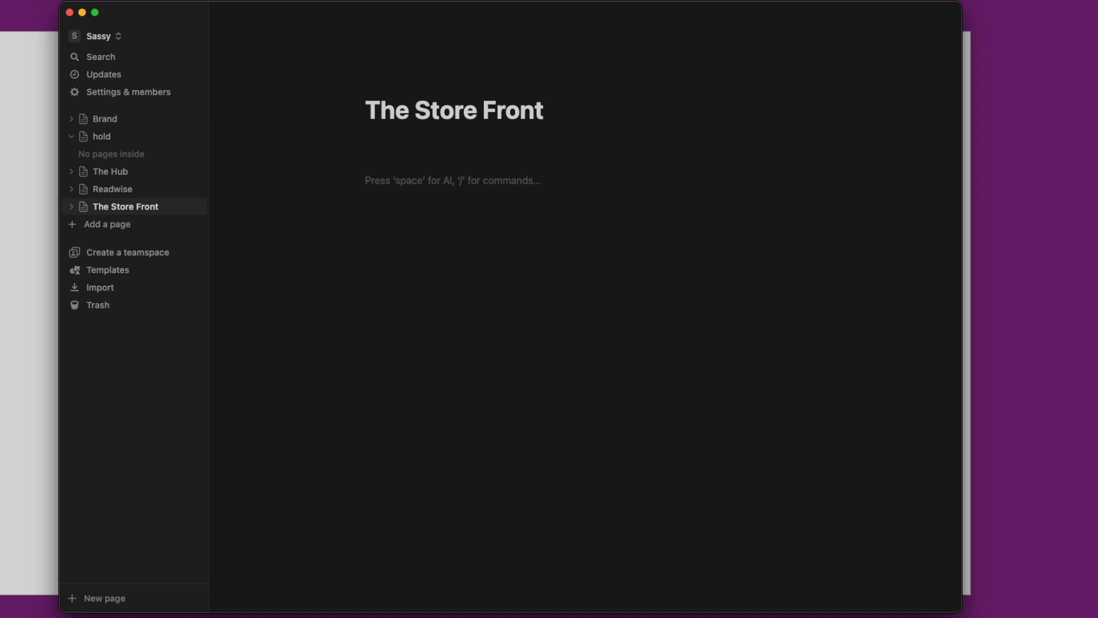
pyautogui.write('>')
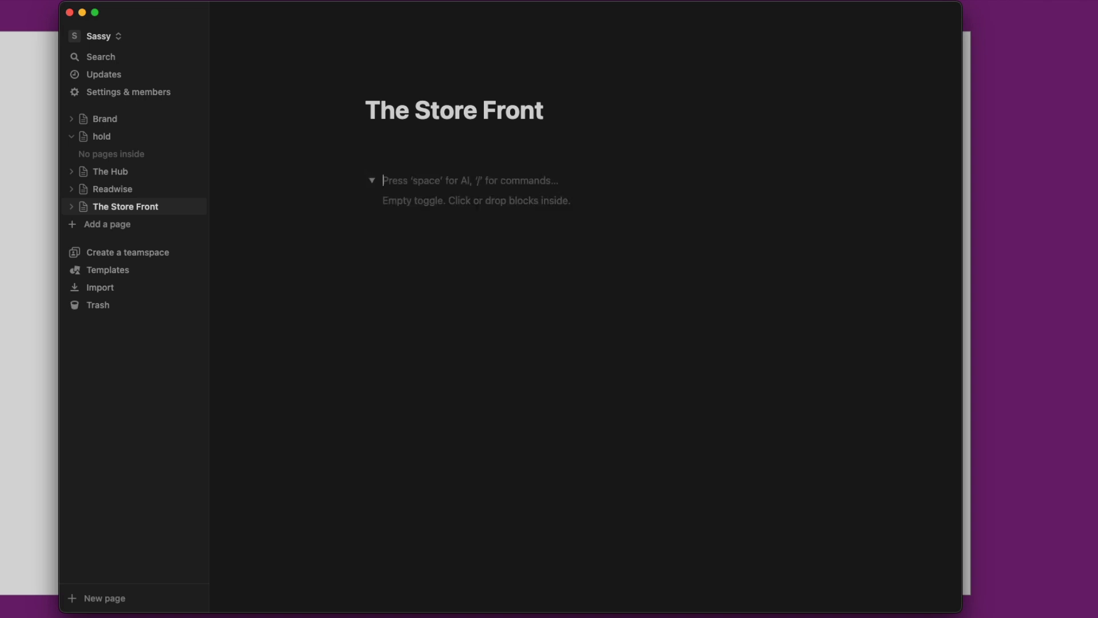
pyautogui.write(' mater')
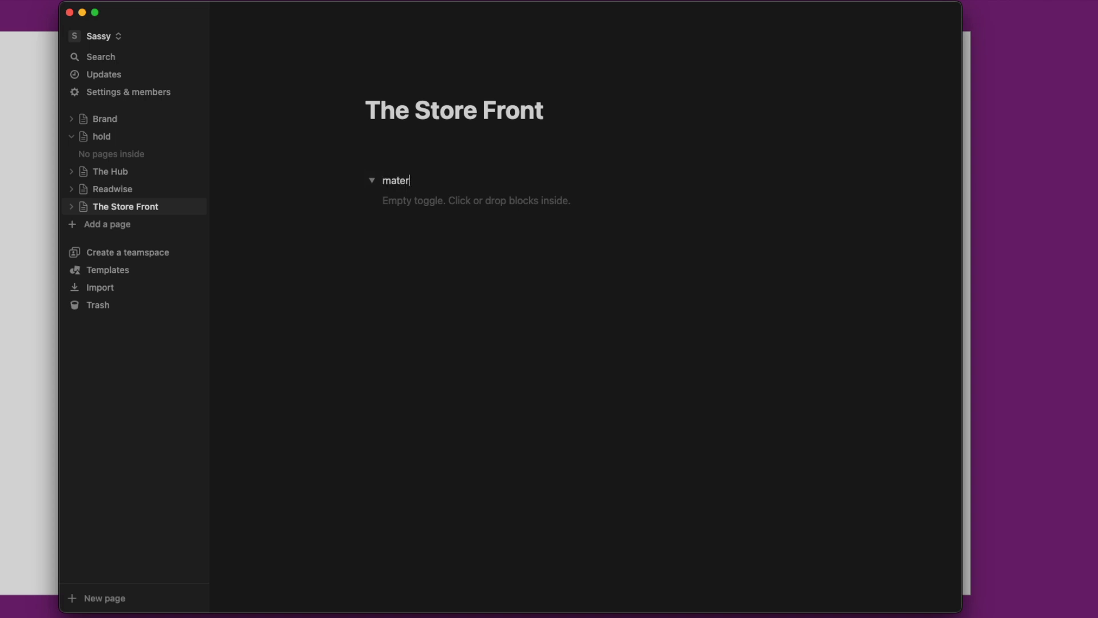
pyautogui.write('ial')
# Insert an inline table database titled "materials" inside the toggle and rename the toggle "materials".
pyautogui.press('Return')
pyautogui.write('/ta')
pyautogui.press('BackSpace')
pyautogui.press('BackSpace')
pyautogui.write('da')
pyautogui.press('Return')
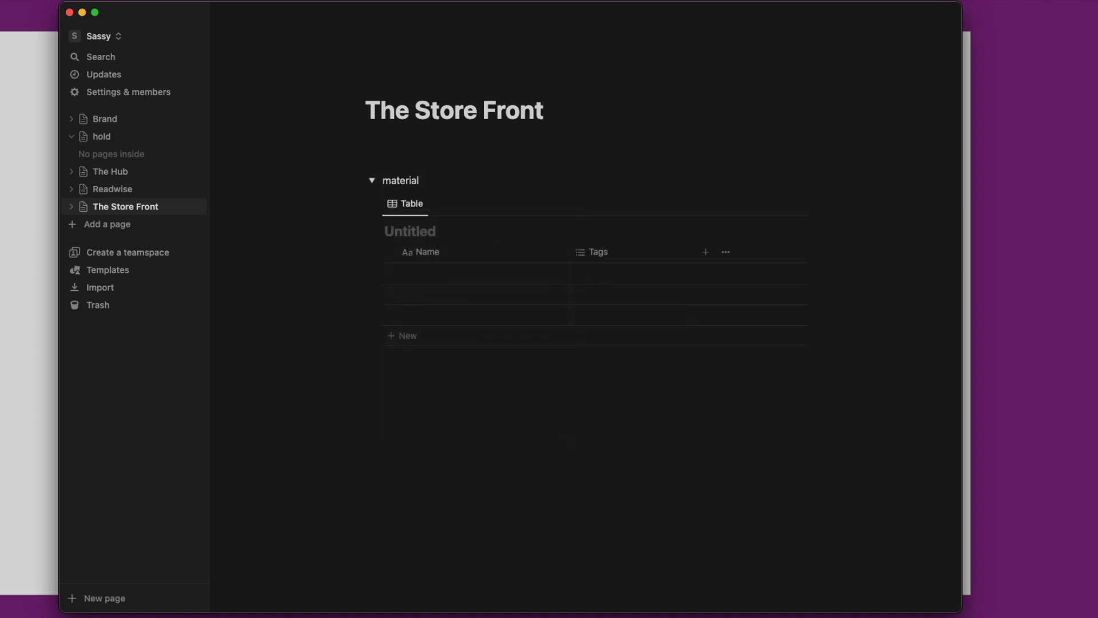
pyautogui.write('materials')
pyautogui.click(436, 180)
pyautogui.write('s')
# Add an "ingredients" toggle below the materials table, containing an inline table database titled "ingredients".
pyautogui.click(395, 361)
pyautogui.click(358, 382)
pyautogui.press('Return')
pyautogui.write('> ingredients')
pyautogui.press('Return')
pyautogui.write('/date')
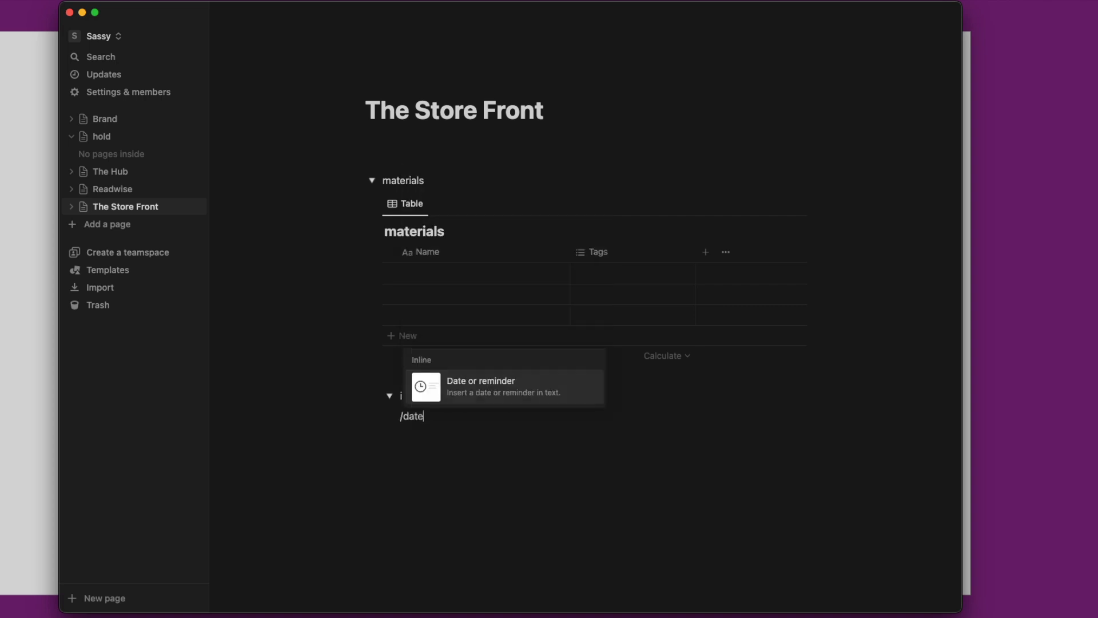
pyautogui.press('BackSpace')
pyautogui.write('ate')
pyautogui.press('Return')
pyautogui.write('ingredients')
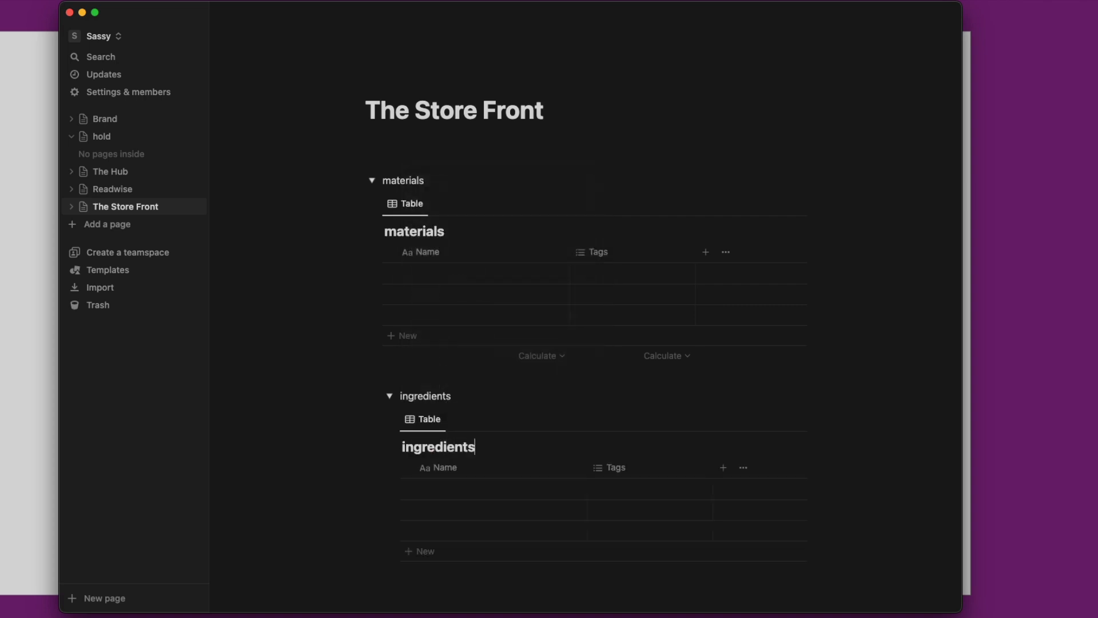
# Collapse the ingredients and materials toggles, moving ingredients out to the same level as materials.
pyautogui.click(389, 398)
pyautogui.moveTo(375, 396); pyautogui.dragTo(362, 400)
pyautogui.click(371, 180)
# Add a "remedies" toggle below ingredients with an inline database titled "remedies" inside, and collapse it.
pyautogui.click(387, 231)
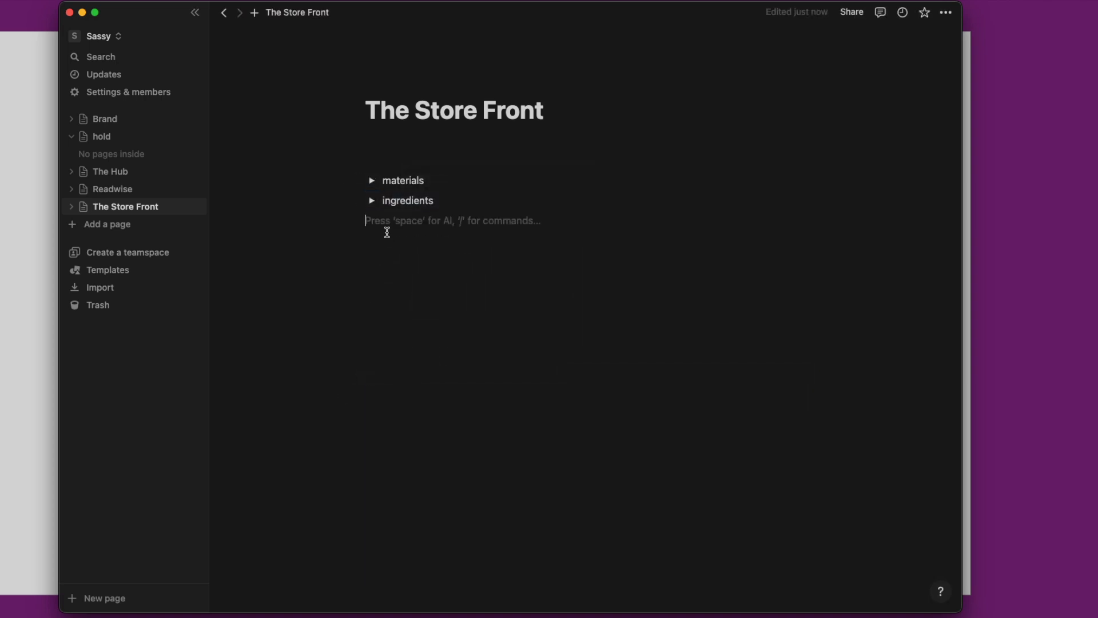
pyautogui.write('> remedies')
pyautogui.press('Return')
pyautogui.write('/da')
pyautogui.press('Return')
pyautogui.write('remedies')
pyautogui.click(371, 220)
# Add a "products" toggle below remedies with an inline database titled "products" inside, and collapse it.
pyautogui.click(393, 267)
pyautogui.write('> products')
pyautogui.press('Return')
pyautogui.write('/data')
pyautogui.press('Return')
pyautogui.write('products')
pyautogui.click(372, 241)
# Add a "kits" toggle below products with an inline database titled "kits" inside, and collapse it.
pyautogui.click(387, 290)
pyautogui.write('> kits')
pyautogui.press('Return')
pyautogui.write('/data')
pyautogui.press('Return')
pyautogui.write('kits')
pyautogui.click(372, 260)
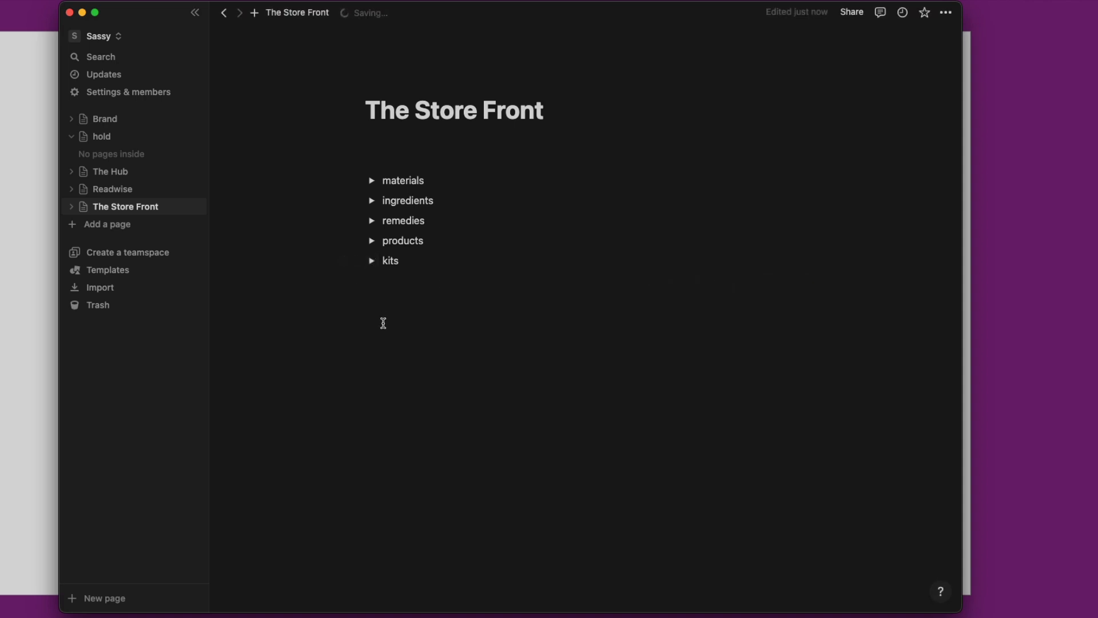
pyautogui.click(380, 307)
# Expand the materials toggle and set the page to full width.
pyautogui.click(374, 183)
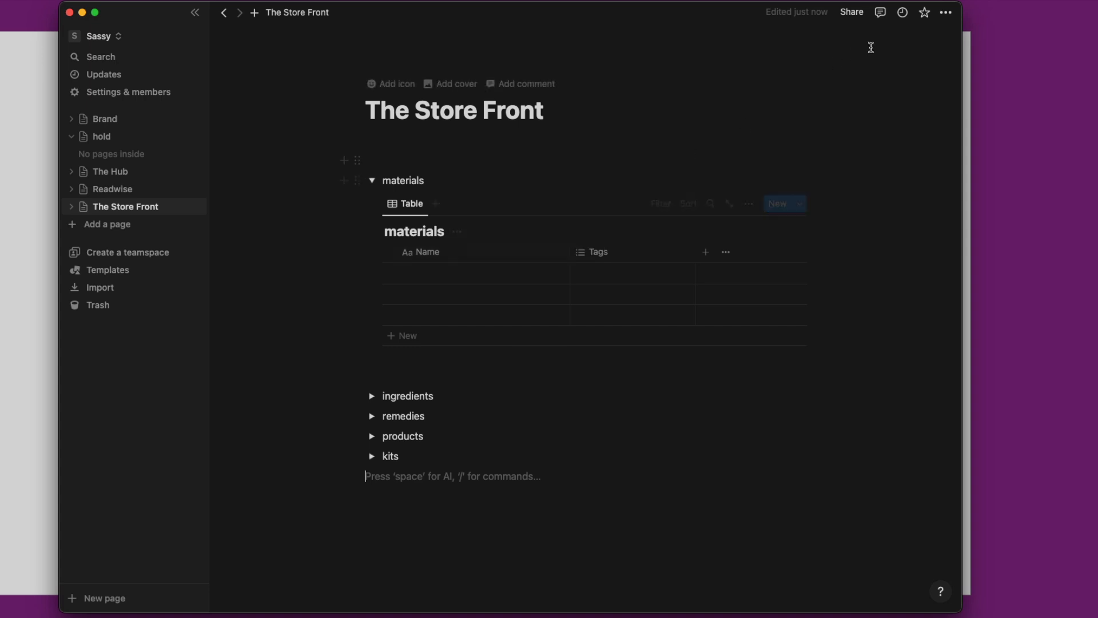
pyautogui.click(946, 12)
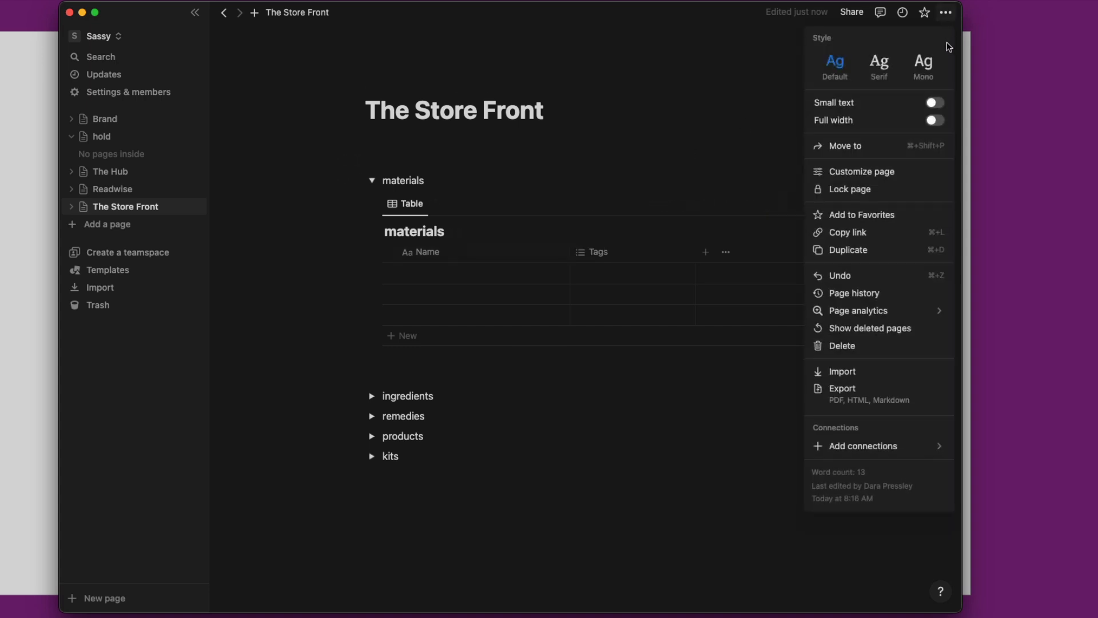
pyautogui.click(933, 120)
# Insert a quote block reading "Back Office" directly above the materials toggle.
pyautogui.click(362, 152)
pyautogui.click(364, 153)
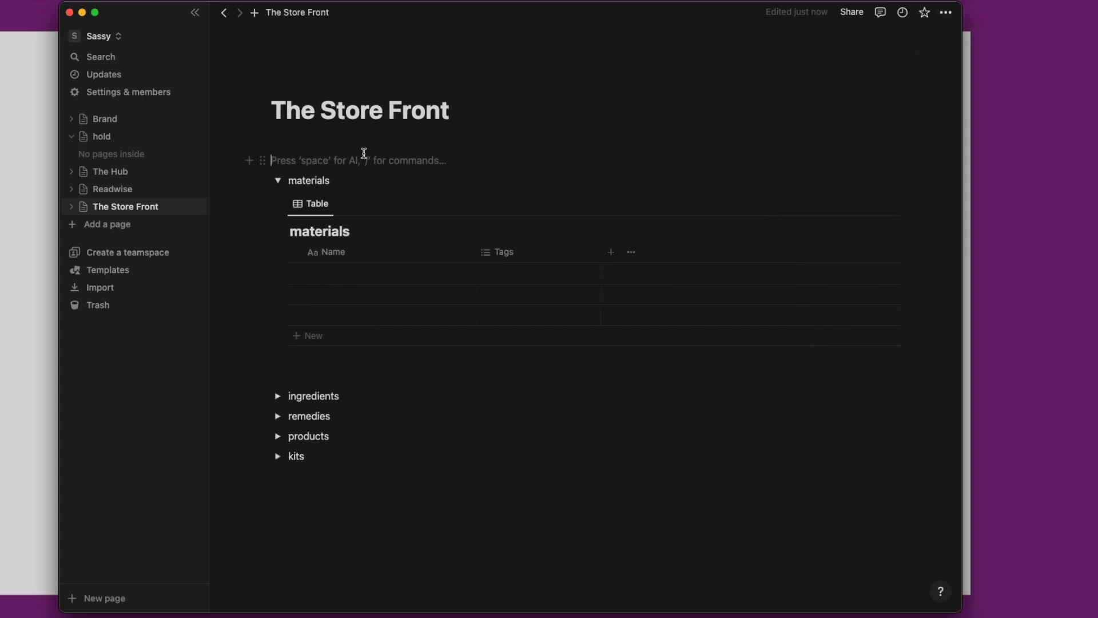
pyautogui.press('Return')
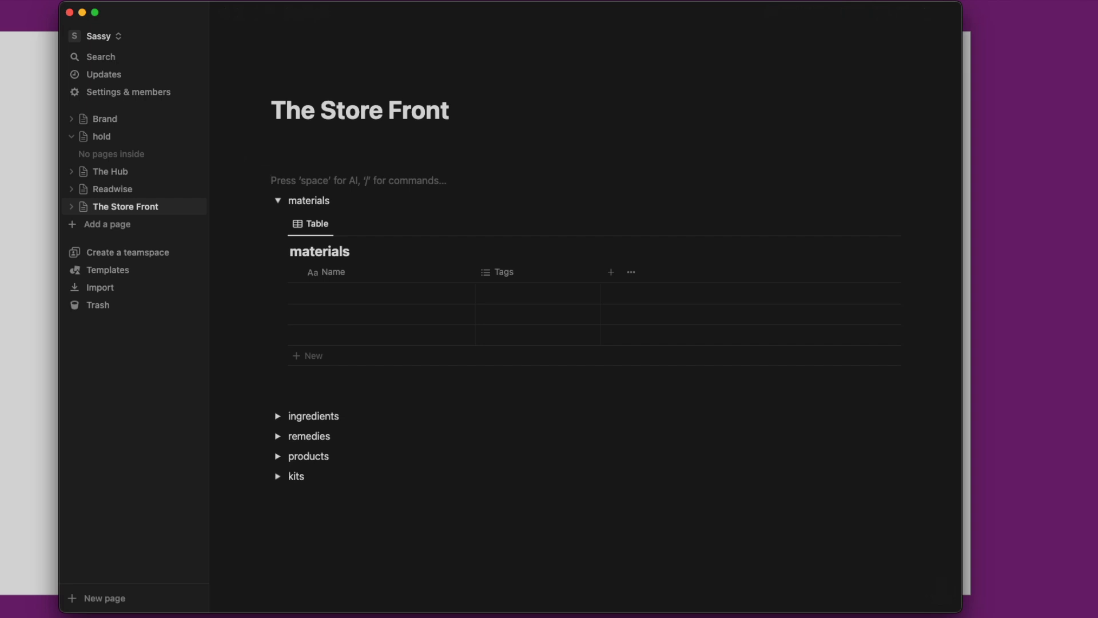
pyautogui.write('?')
pyautogui.press('BackSpace')
pyautogui.write('/')
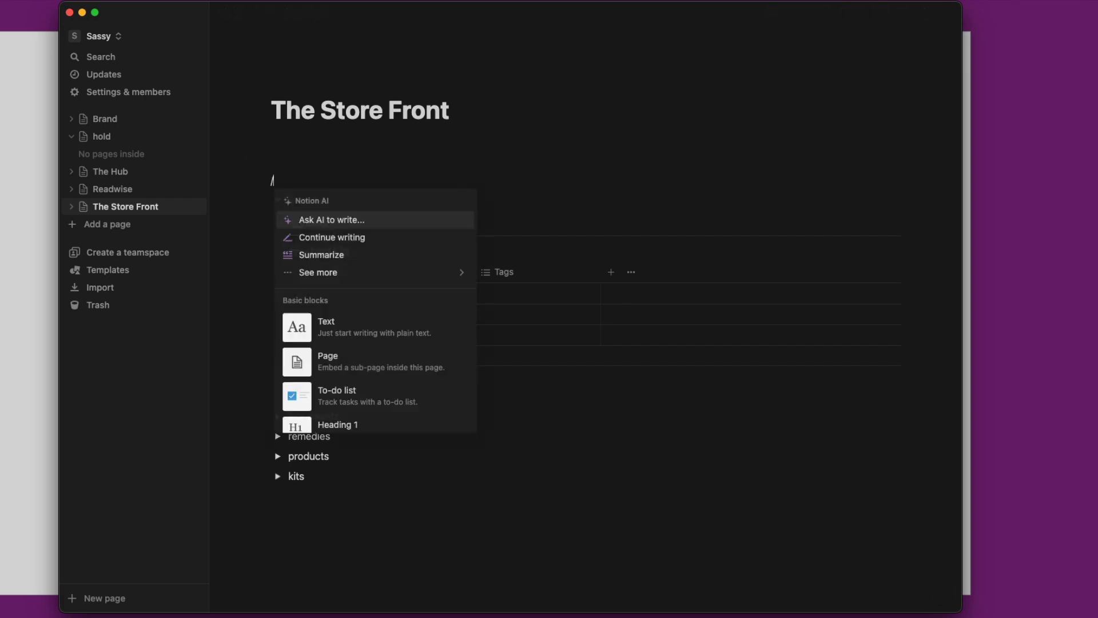
pyautogui.write('ai')
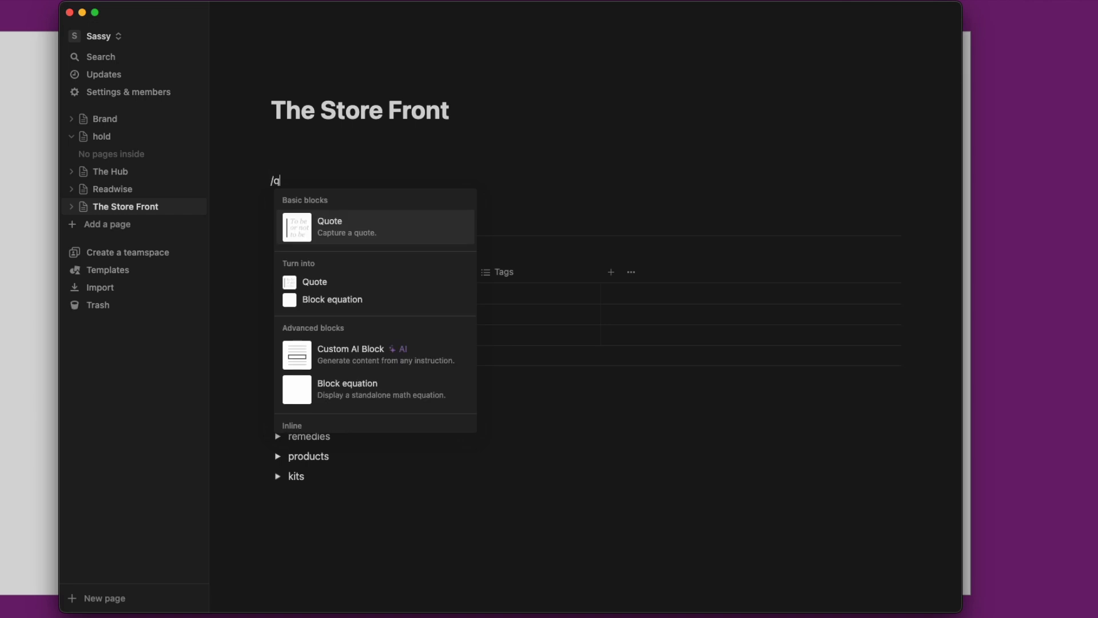
pyautogui.press('BackSpace')
pyautogui.press('BackSpace')
pyautogui.press('BackSpace')
pyautogui.write('Back')
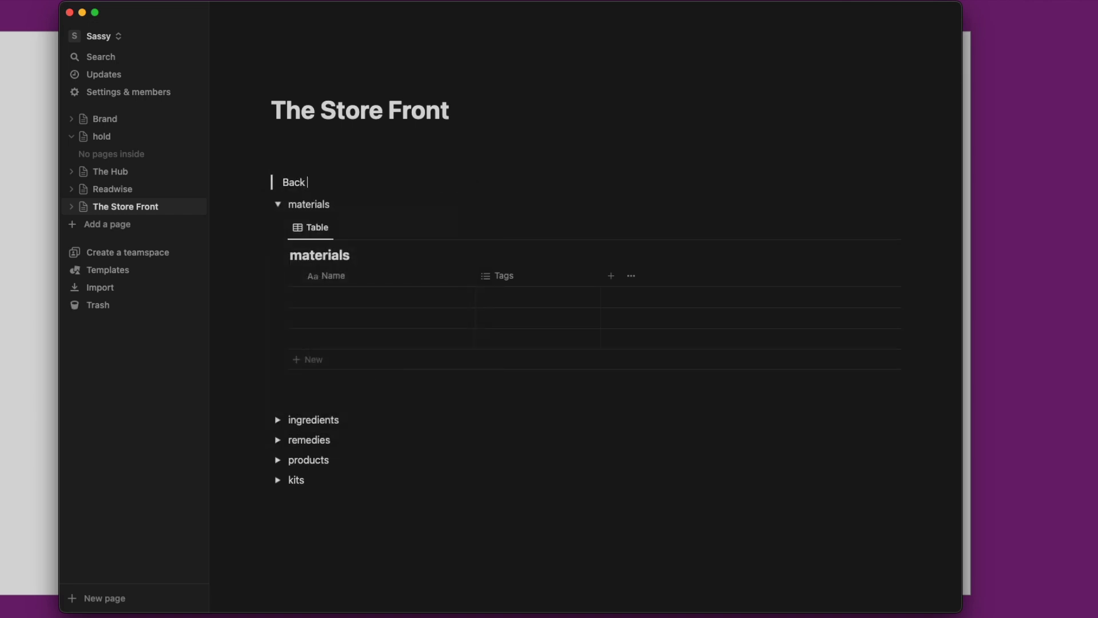
pyautogui.write(' Offie')
pyautogui.press('BackSpace')
pyautogui.write('ce')
# Give the Back Office quote block a green background.
pyautogui.click(262, 183)
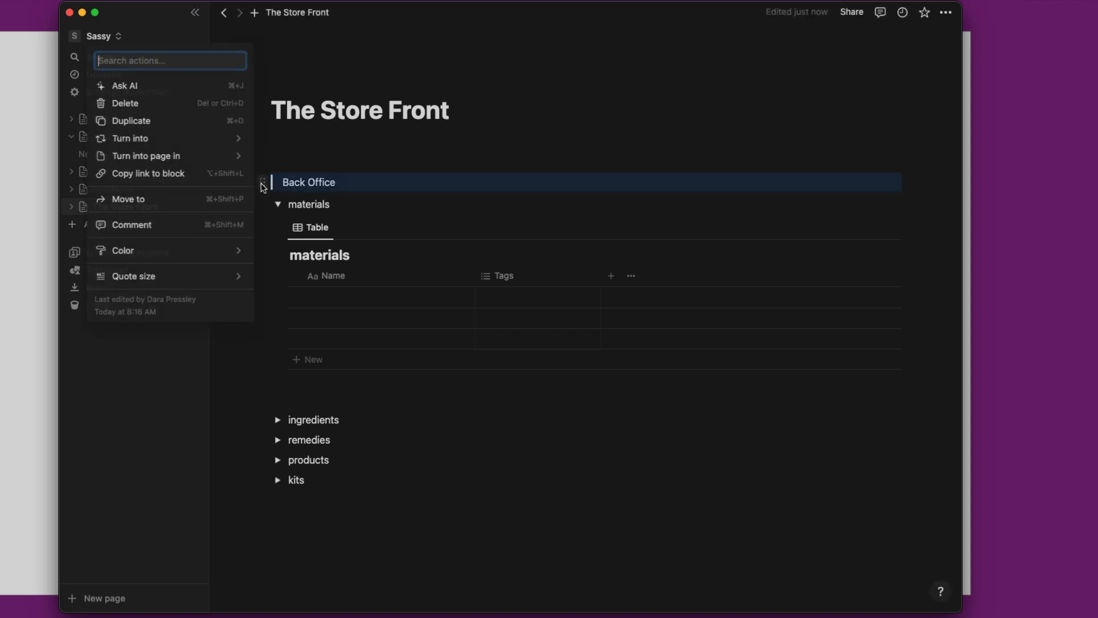
pyautogui.moveTo(206, 250)
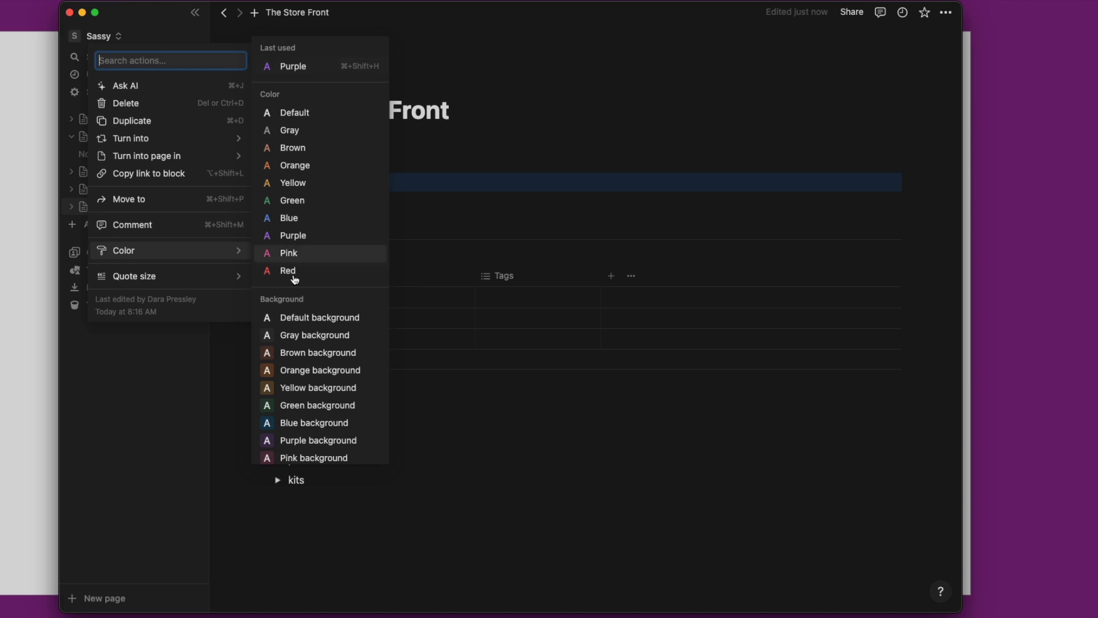
pyautogui.click(298, 405)
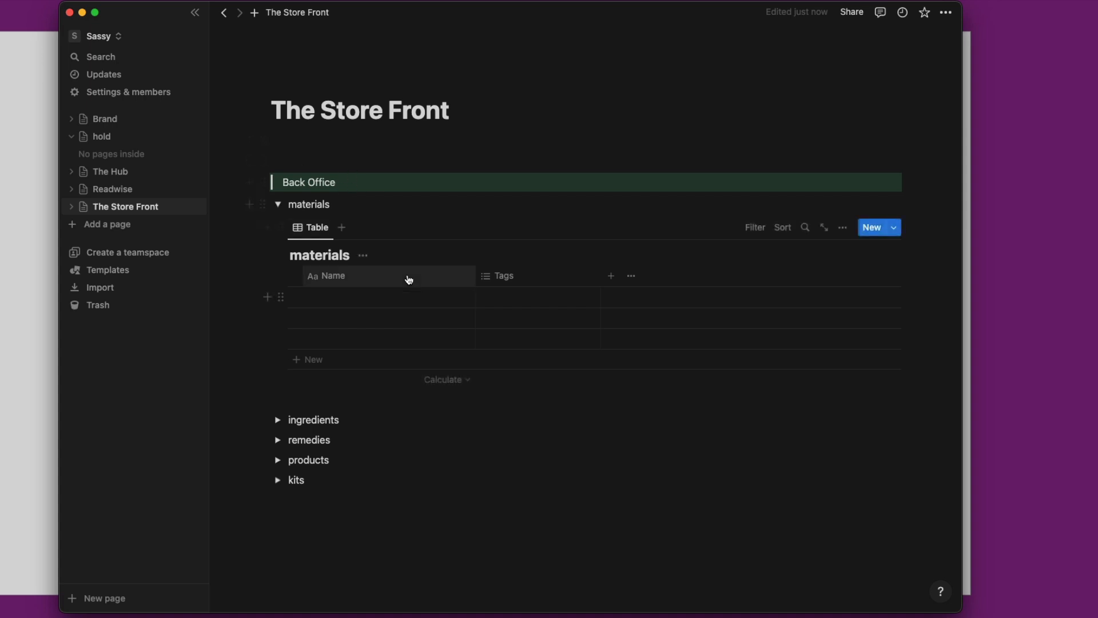
# Open the first row of the materials database as a page and rename its Tags property "type".
pyautogui.click(447, 297)
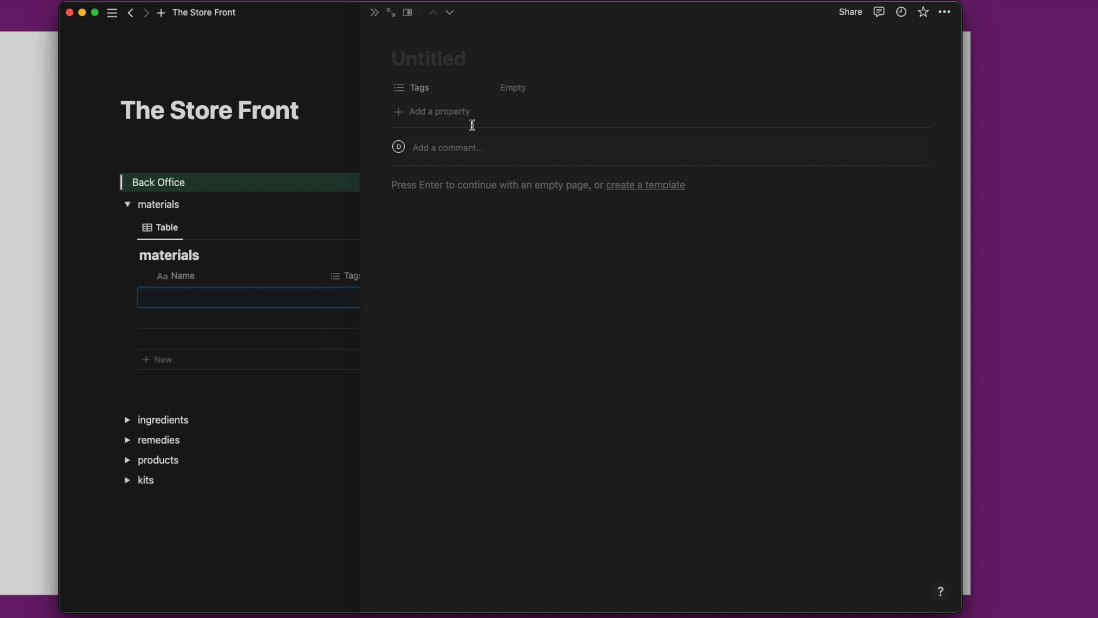
pyautogui.click(422, 92)
pyautogui.click(426, 129)
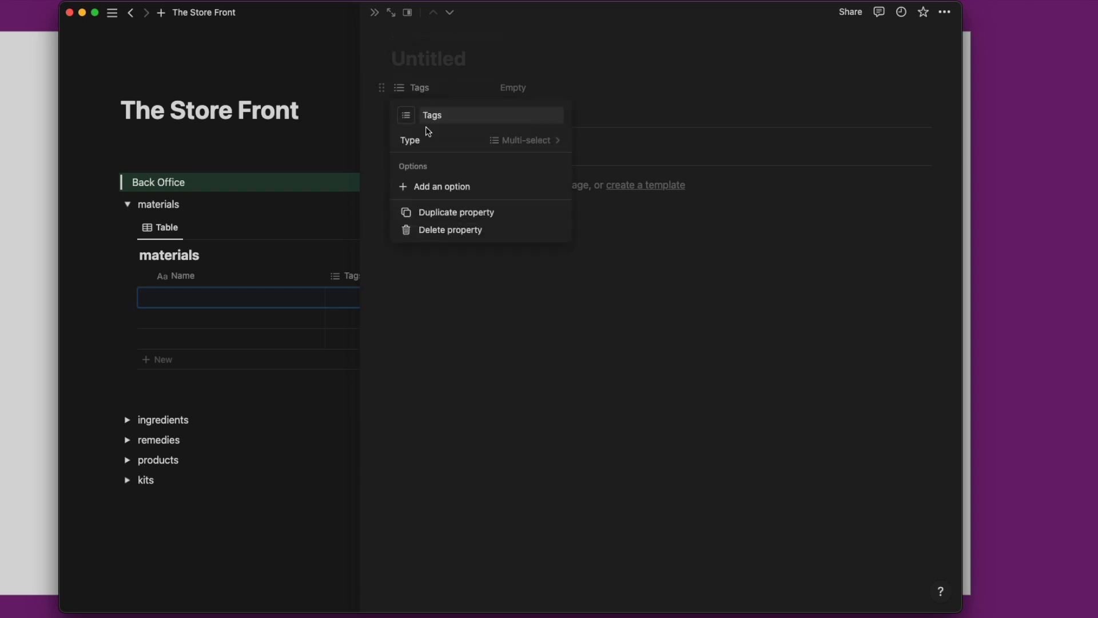
pyautogui.doubleClick(437, 115)
pyautogui.write('type')
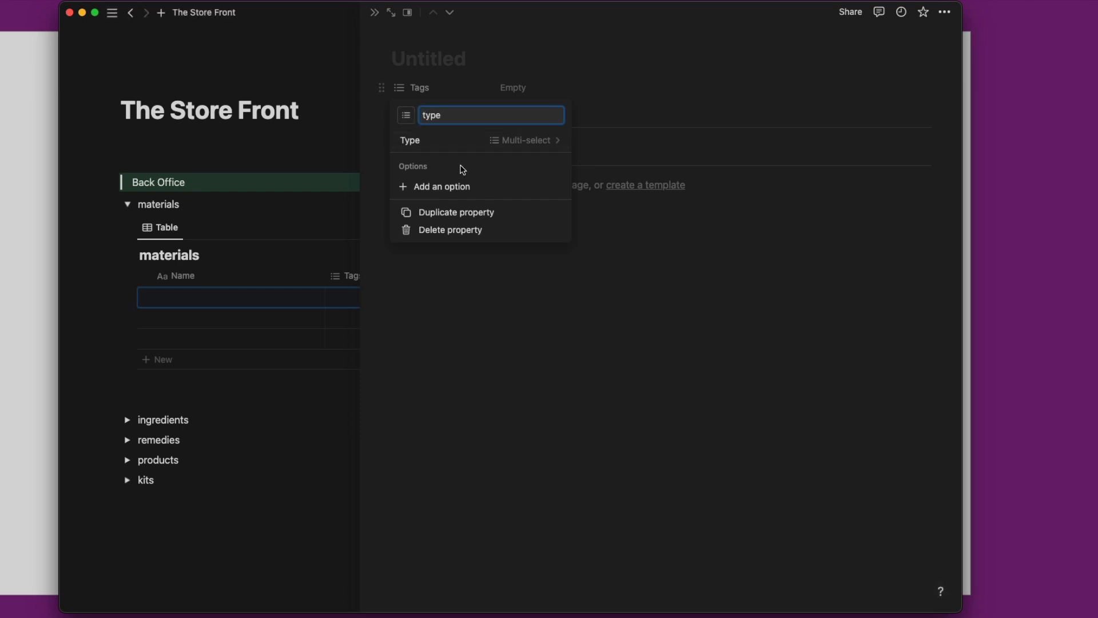
# Add the options "plant", "menstruum" and "packaging" to the type property.
pyautogui.click(458, 180)
pyautogui.write('plant')
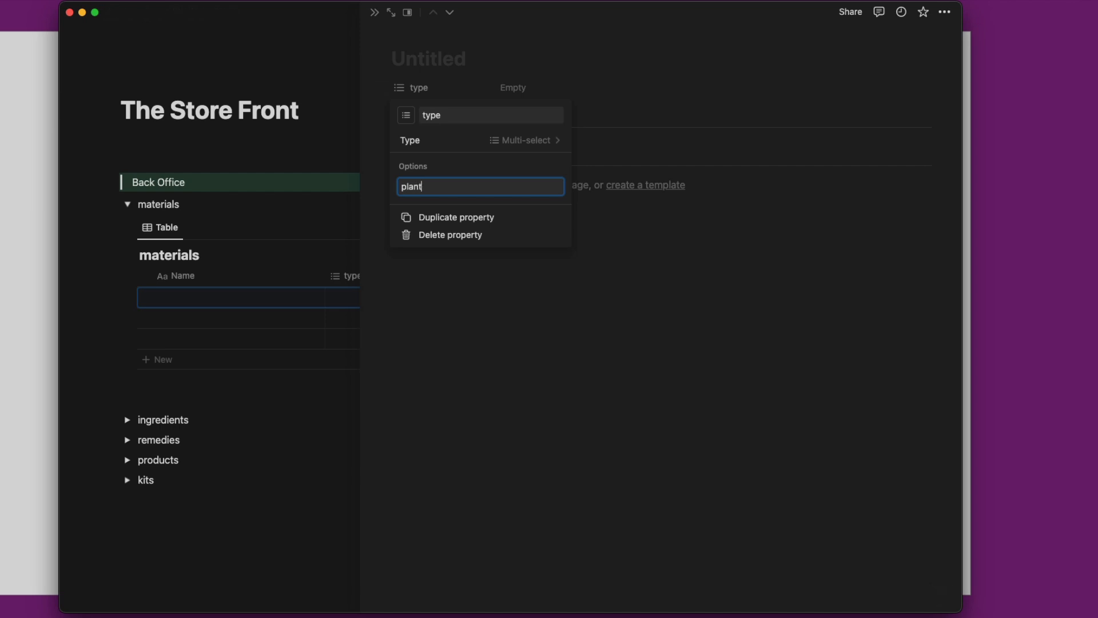
pyautogui.press('Return')
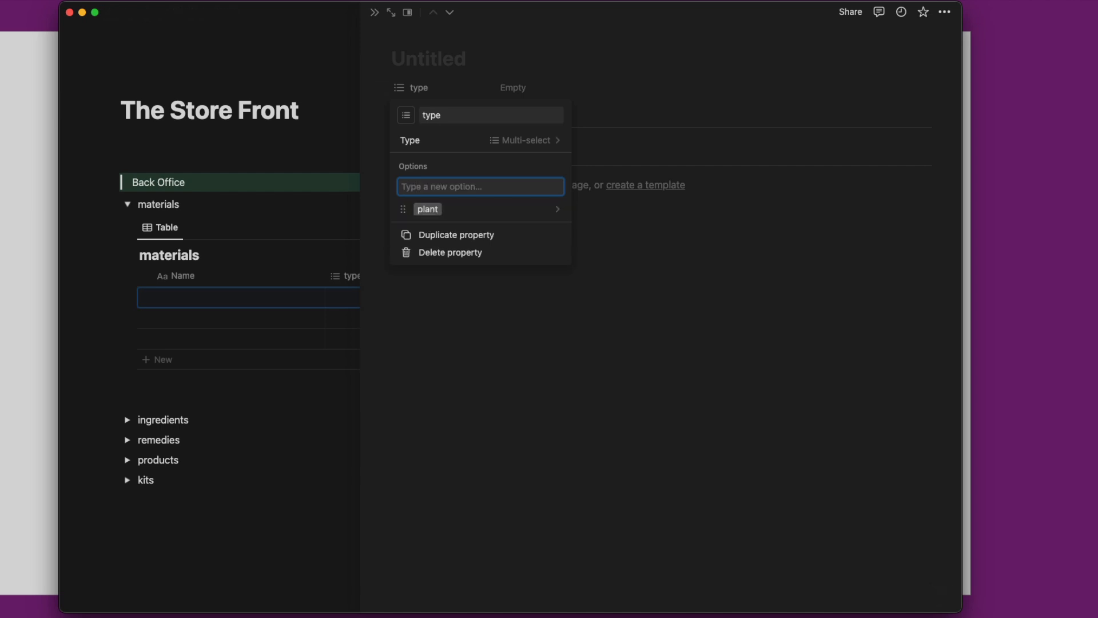
pyautogui.write('menstruum')
pyautogui.press('Return')
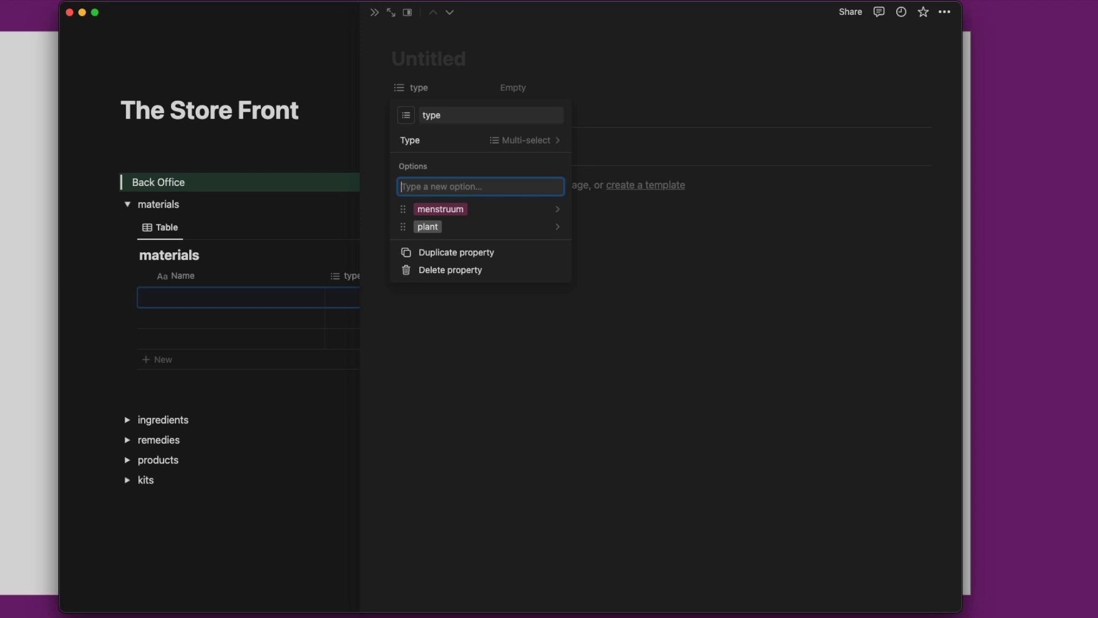
pyautogui.write('ps')
pyautogui.write('ckaging')
pyautogui.press('Return')
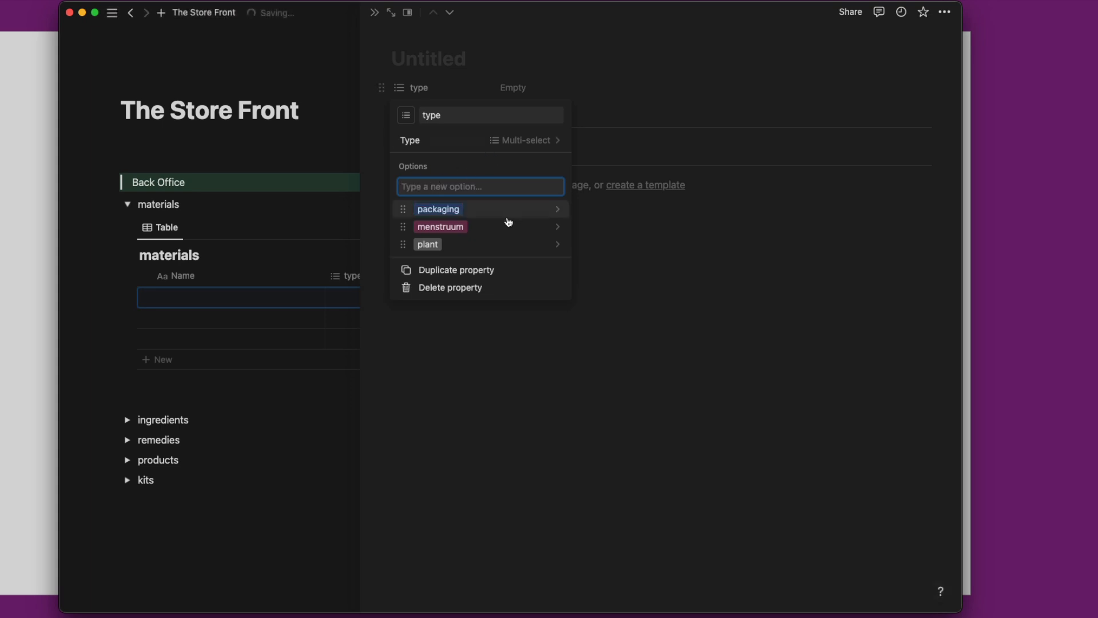
# Change the type property from Multi-select to Select.
pyautogui.click(542, 149)
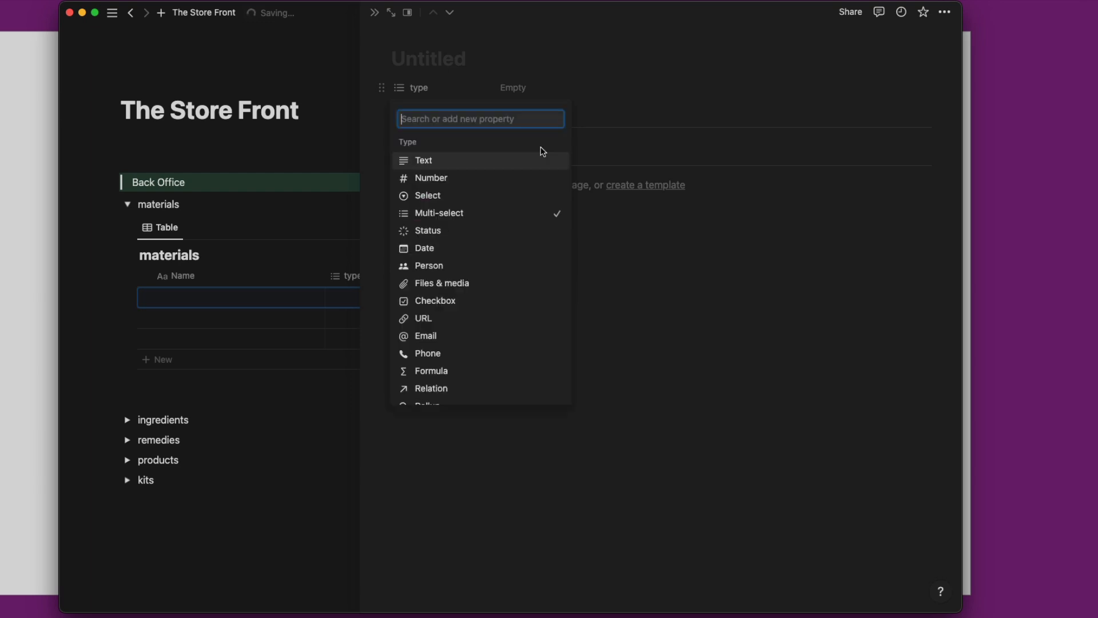
pyautogui.click(503, 202)
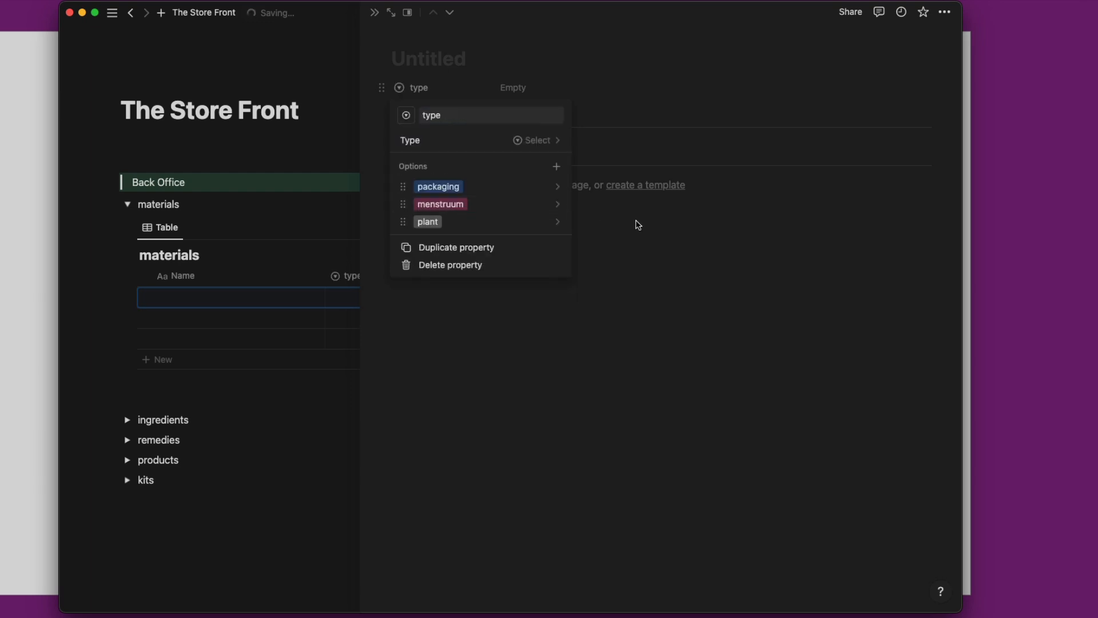
pyautogui.click(529, 190)
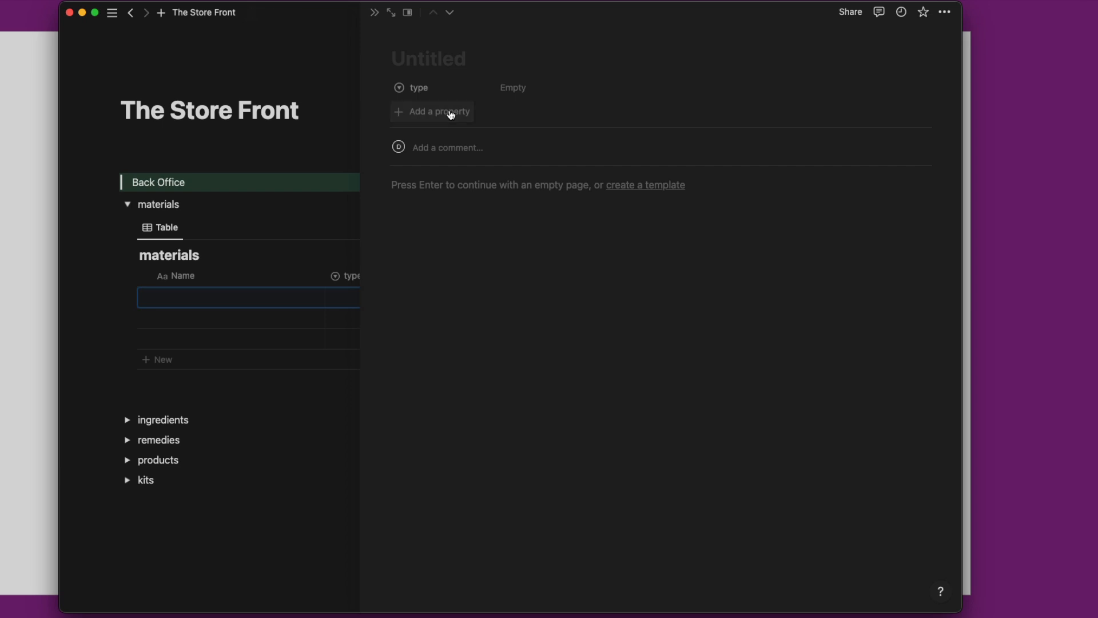
# Add a Text property named "size" to the materials database.
pyautogui.click(451, 114)
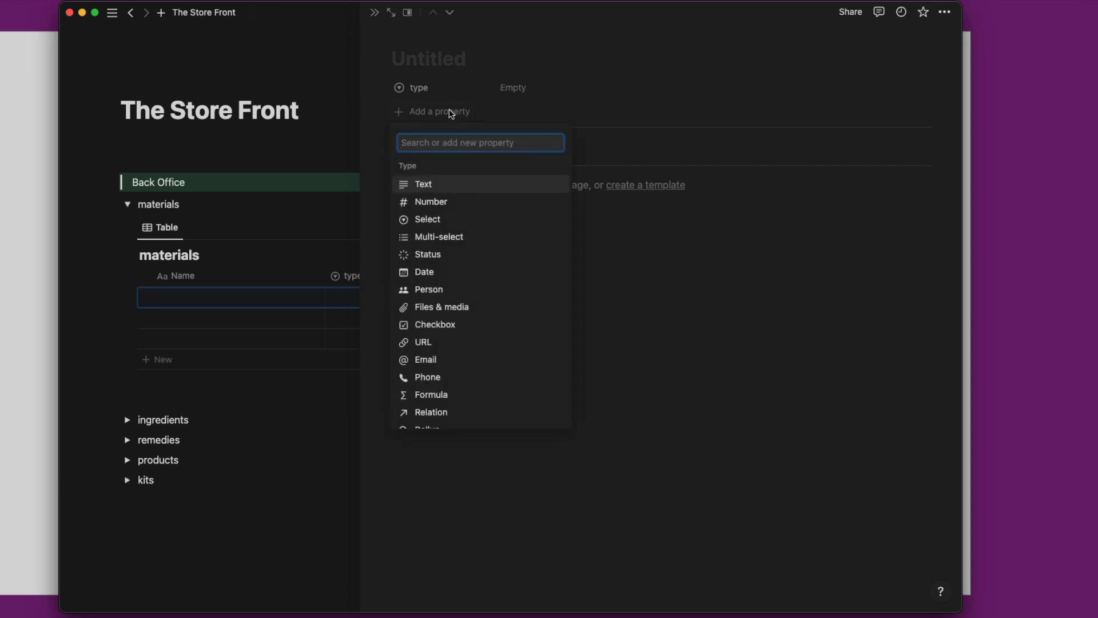
pyautogui.press('Return')
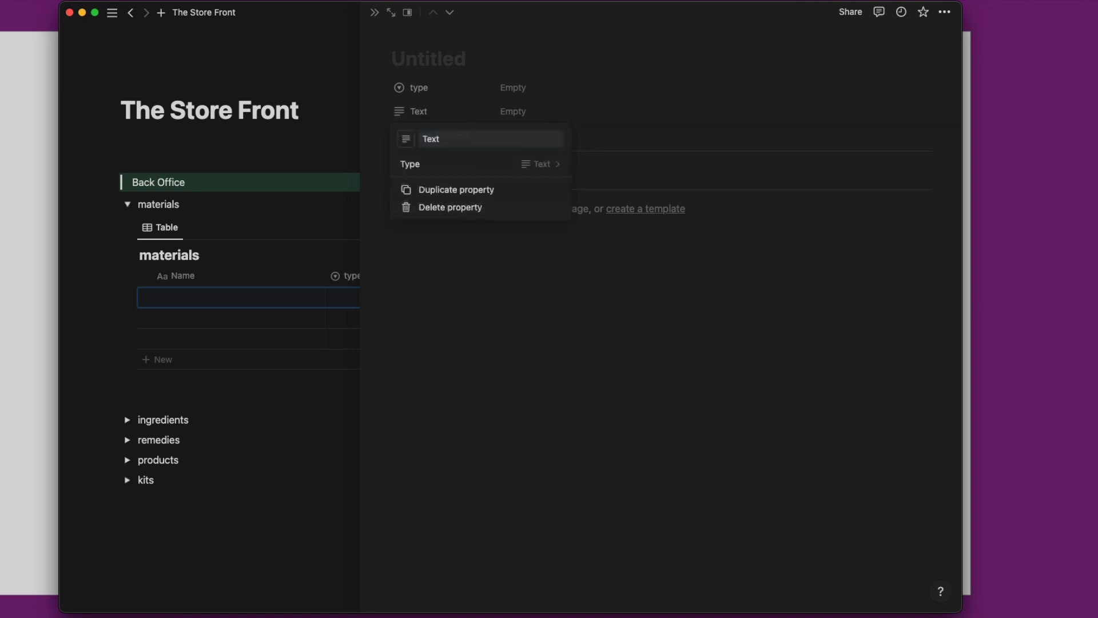
pyautogui.write('size')
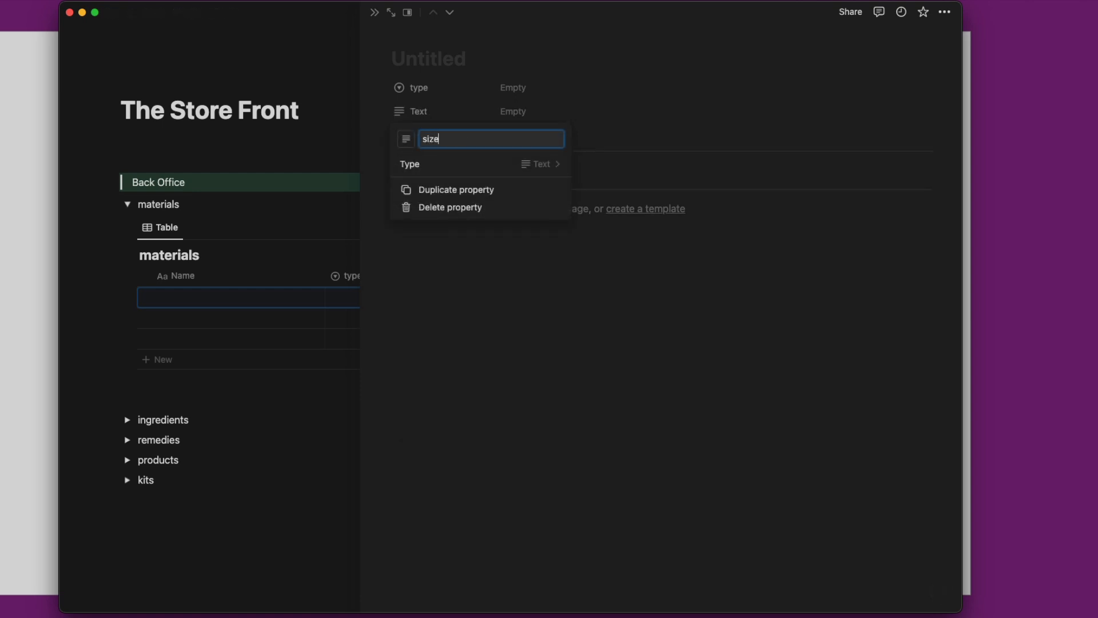
pyautogui.click(634, 116)
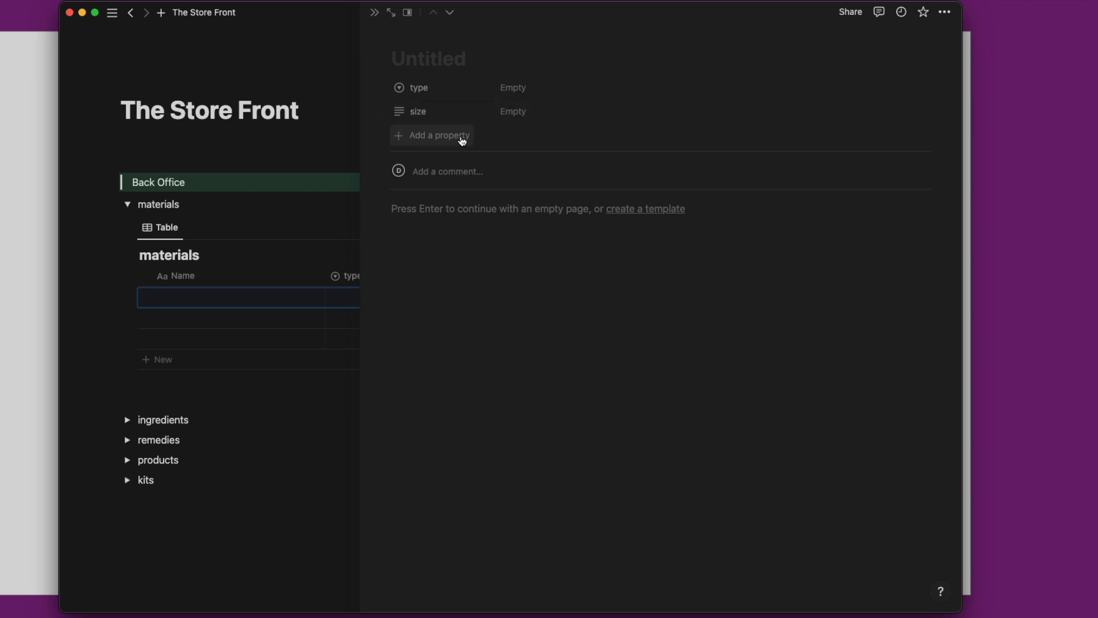
# Add a Number property named "cost/oz" to the materials database.
pyautogui.click(462, 137)
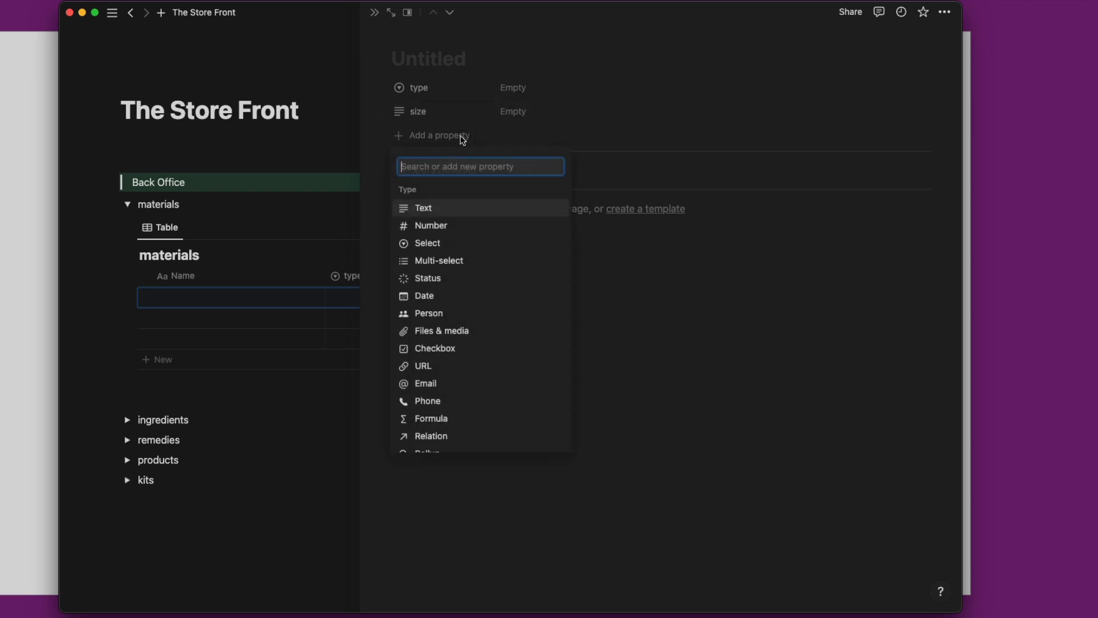
pyautogui.write('co')
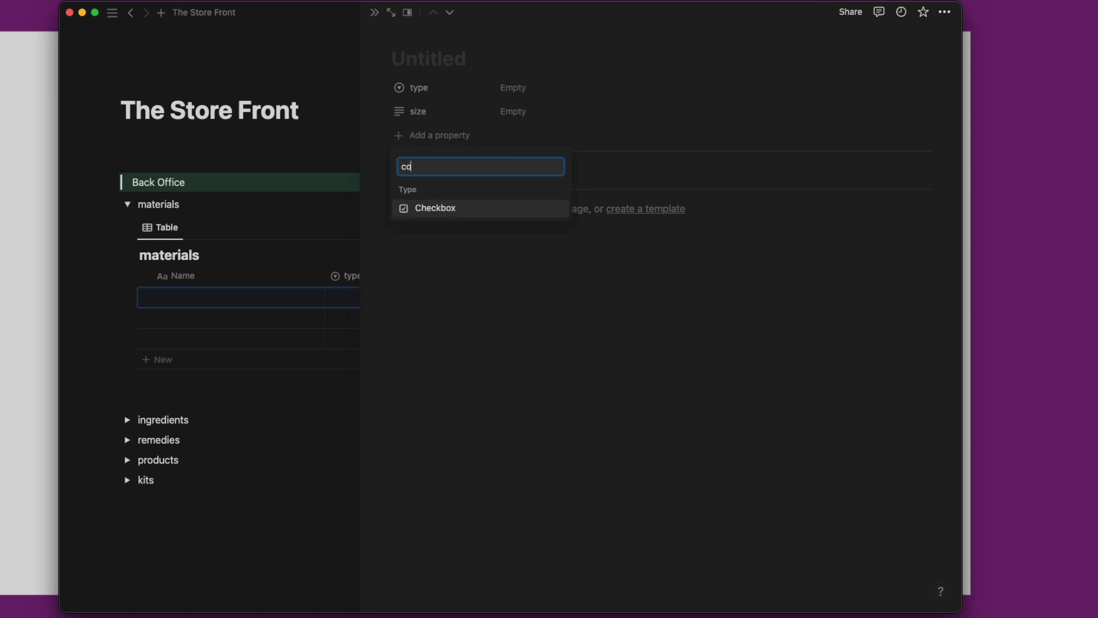
pyautogui.press('BackSpace')
pyautogui.press('BackSpace')
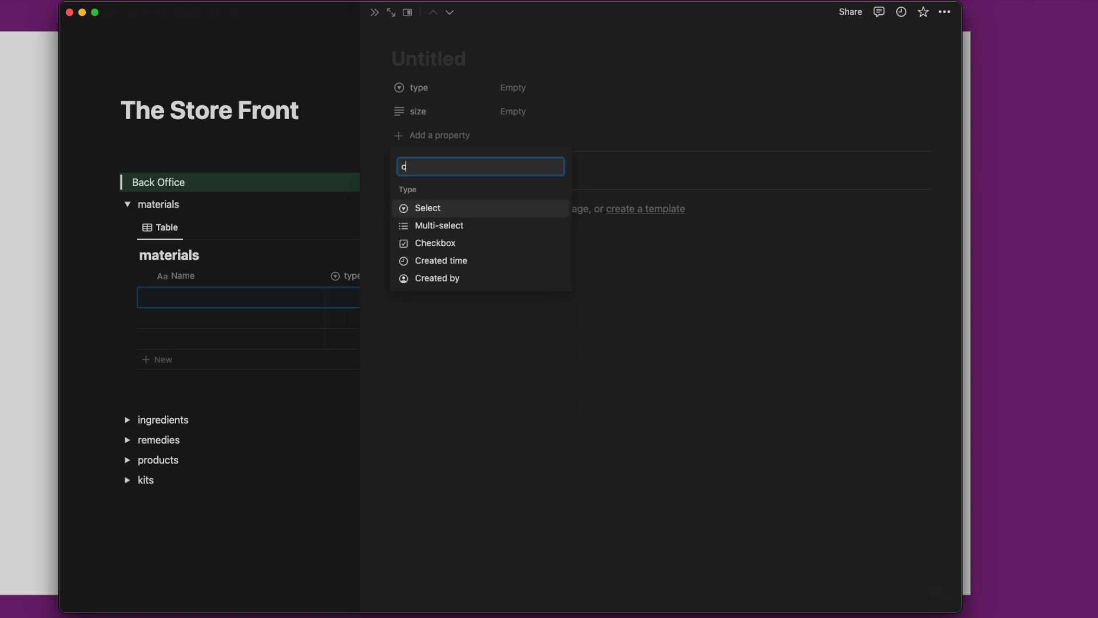
pyautogui.write('nu')
pyautogui.press('Return')
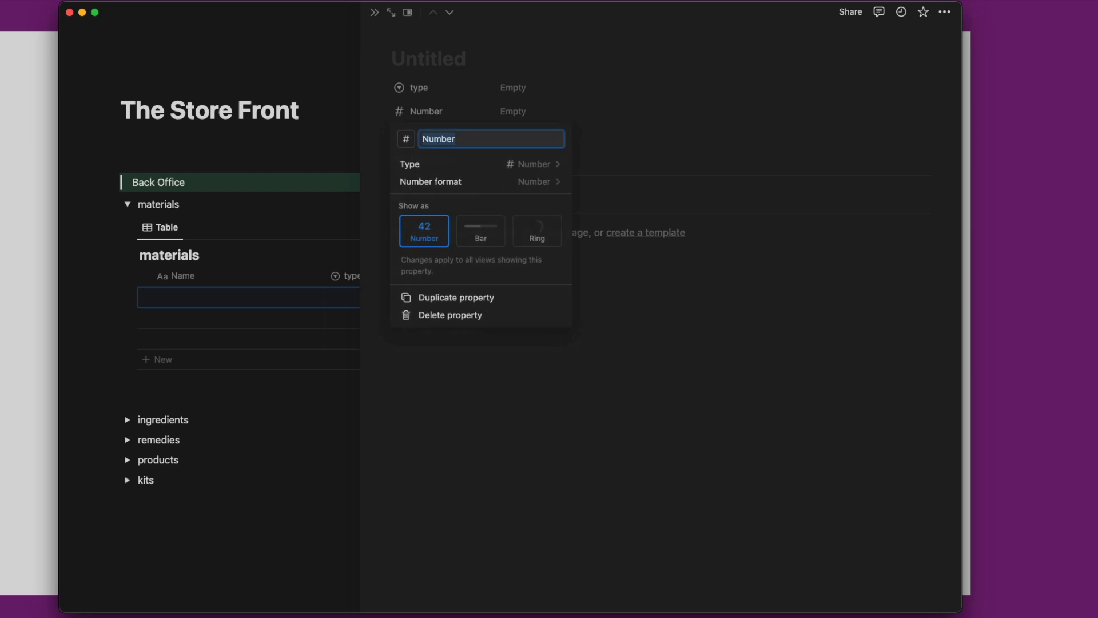
pyautogui.write('cost/oz')
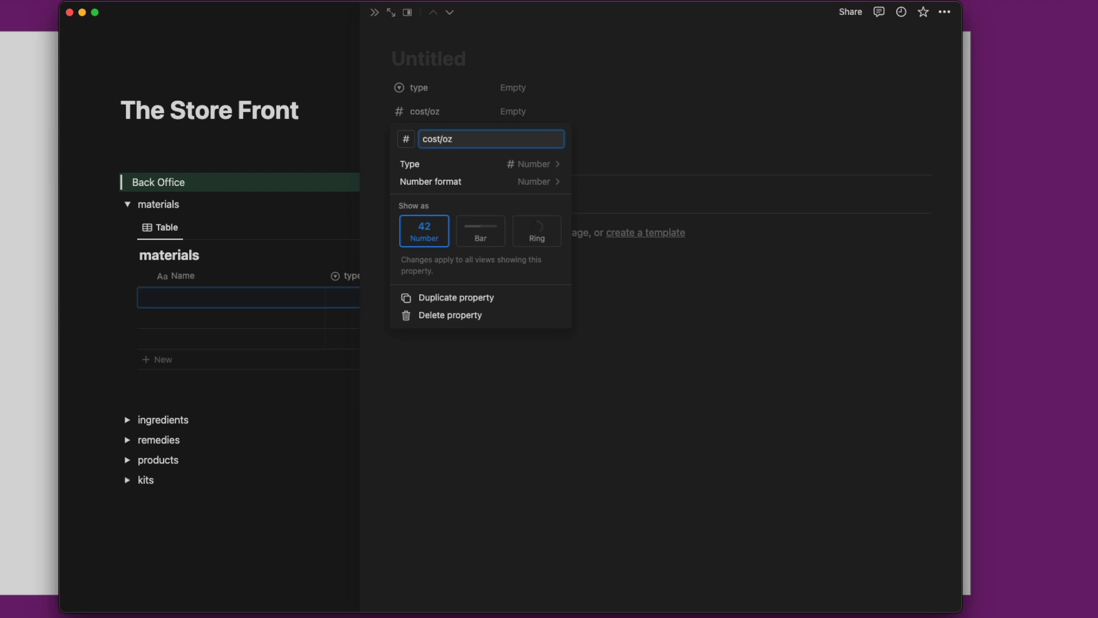
pyautogui.click(378, 136)
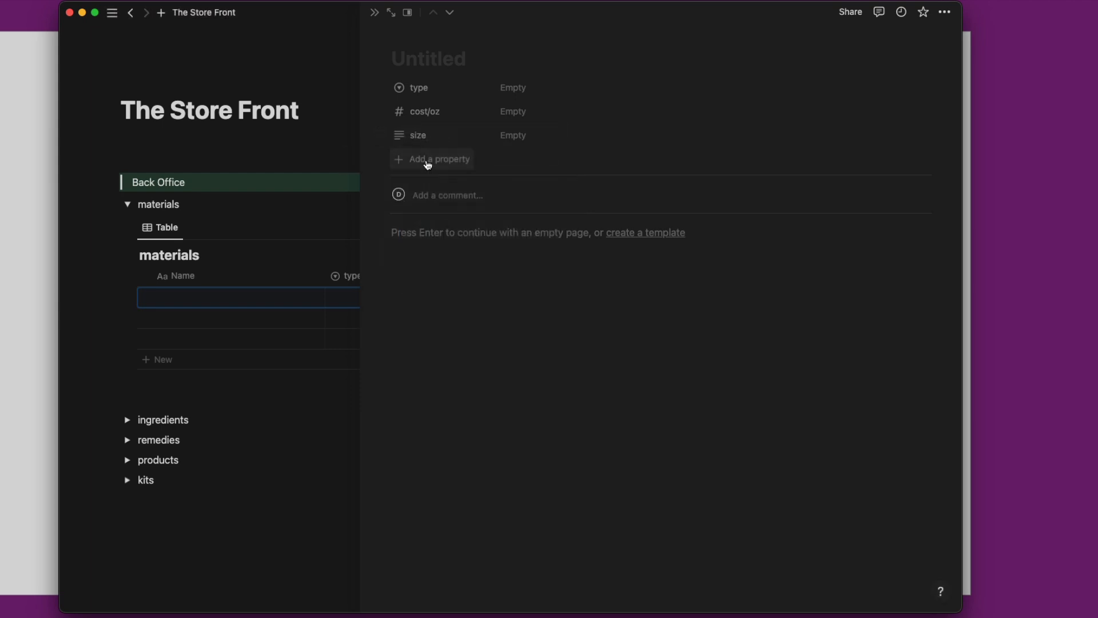
# Add a Status property to the materials database and name it "status" in lowercase.
pyautogui.click(428, 161)
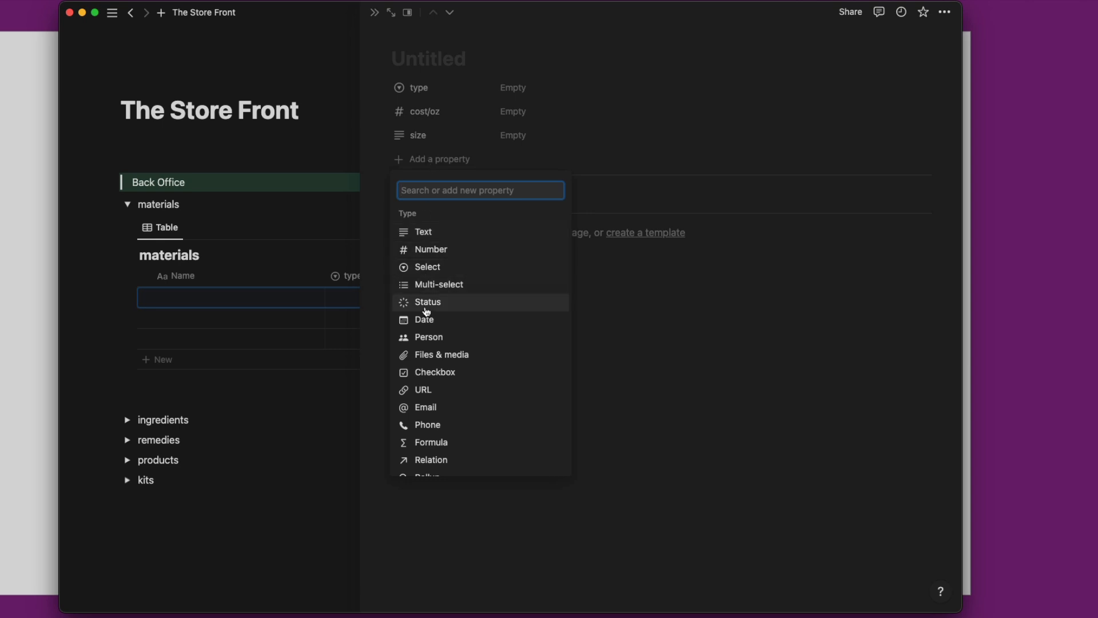
pyautogui.click(426, 303)
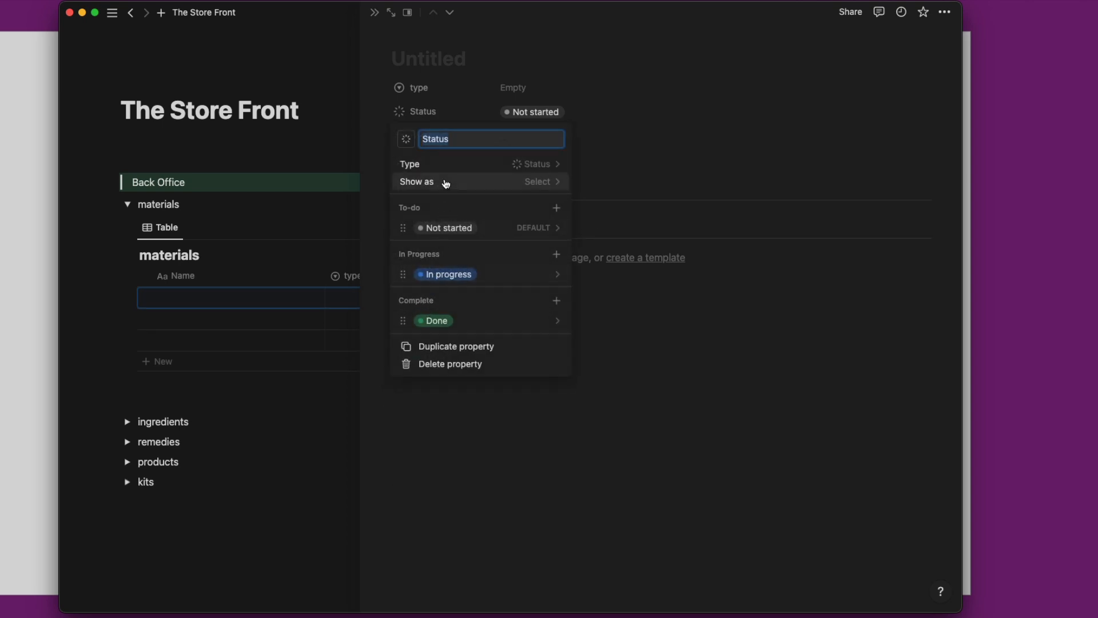
pyautogui.click(428, 140)
pyautogui.press('BackSpace')
pyautogui.write('s')
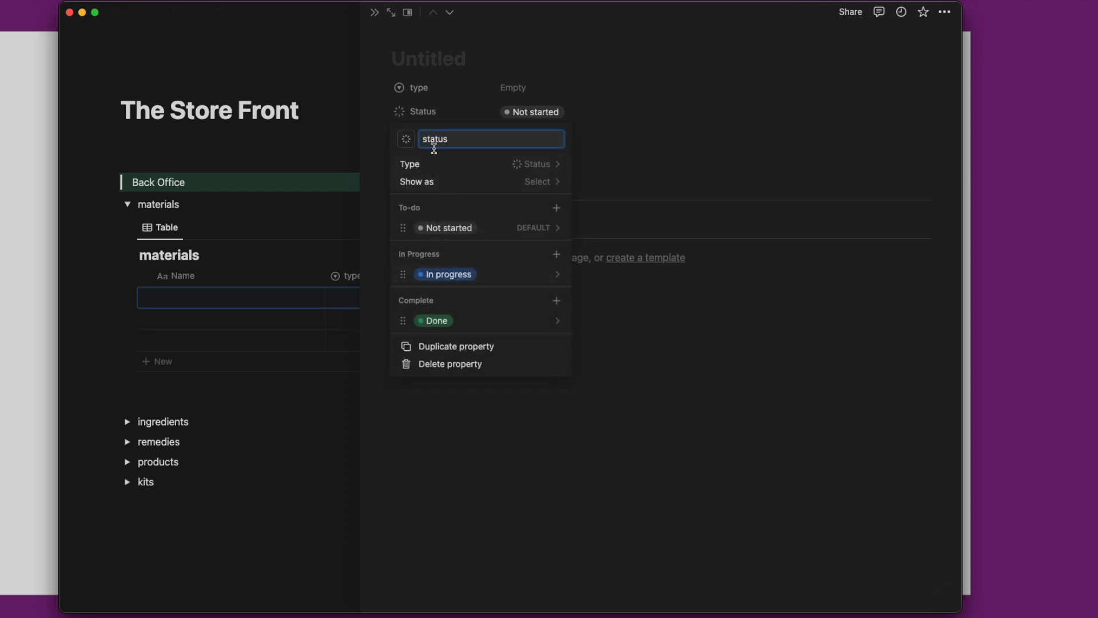
# Rename the status property's "Not started" option to "Out of stock" and color it red.
pyautogui.click(553, 229)
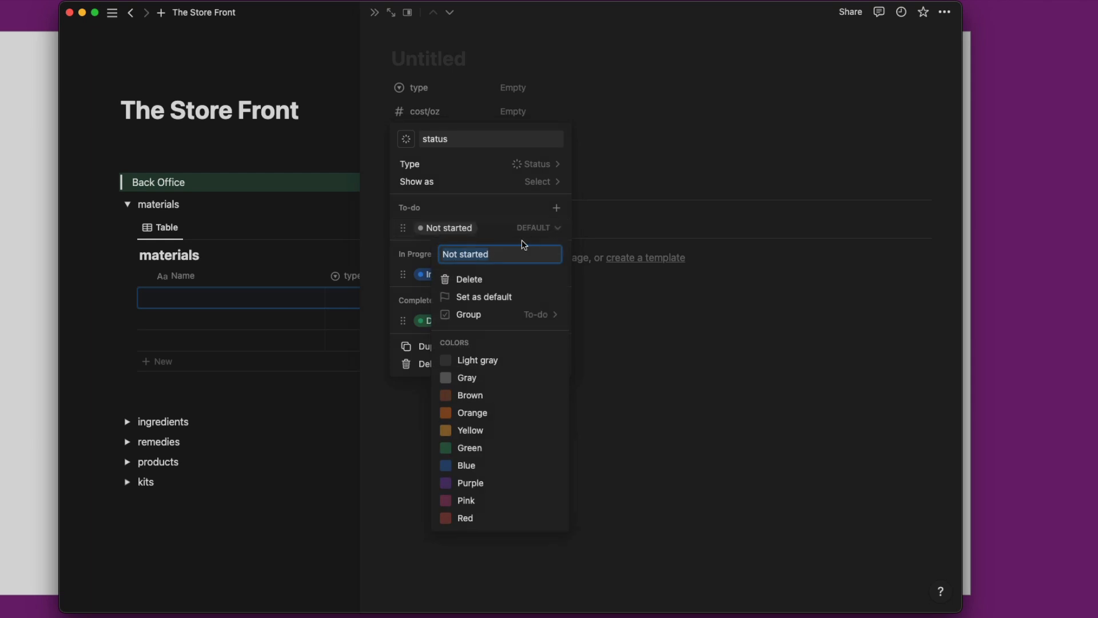
pyautogui.write('Out of stock')
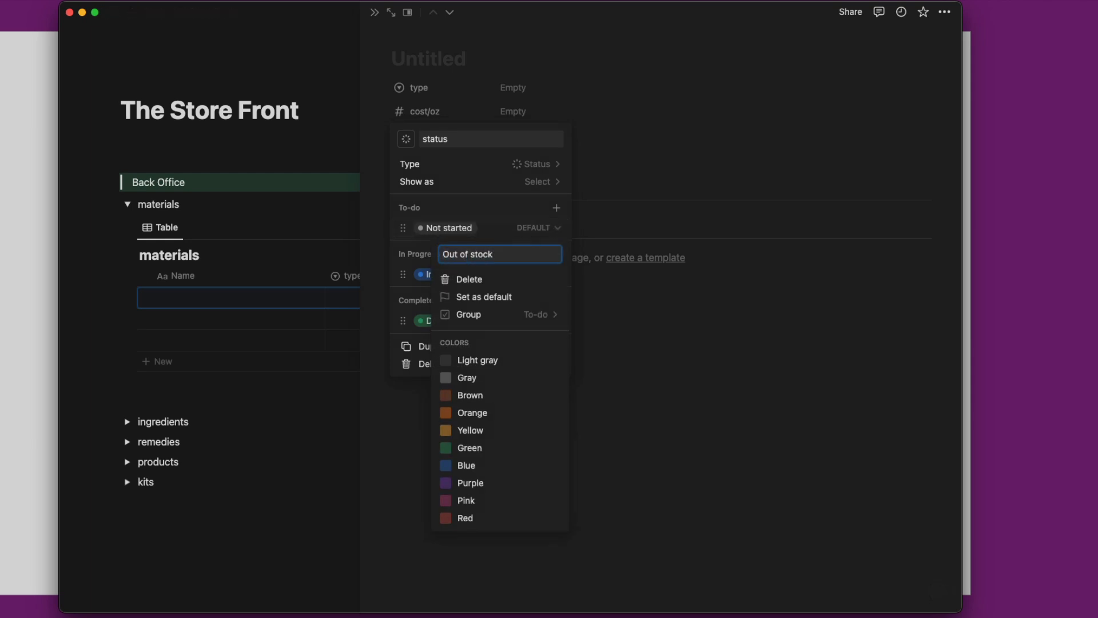
pyautogui.click(479, 517)
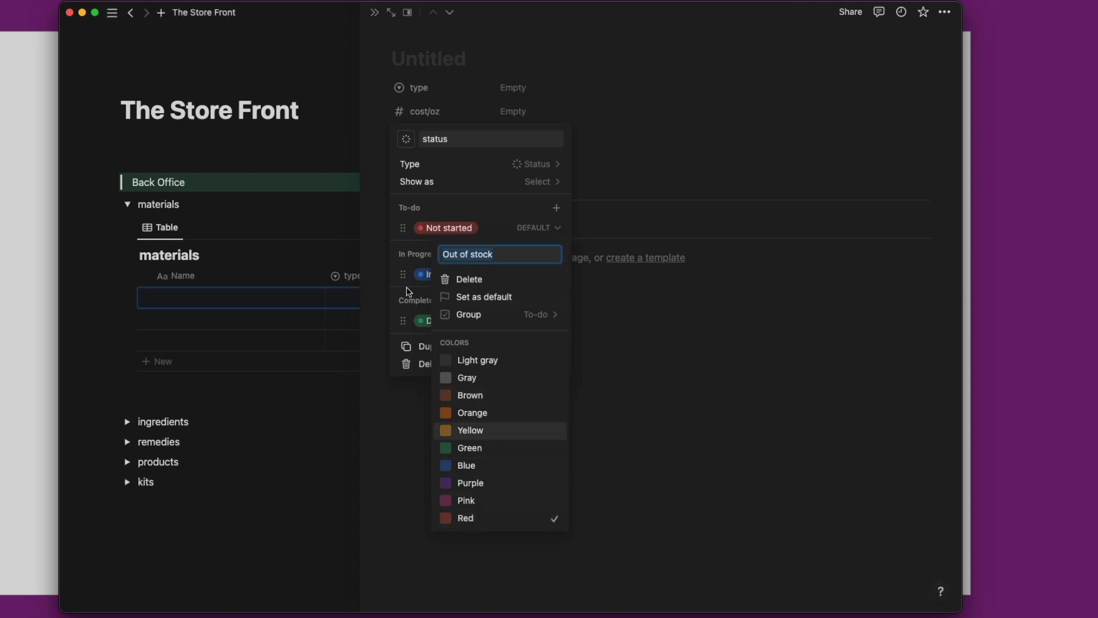
pyautogui.click(404, 270)
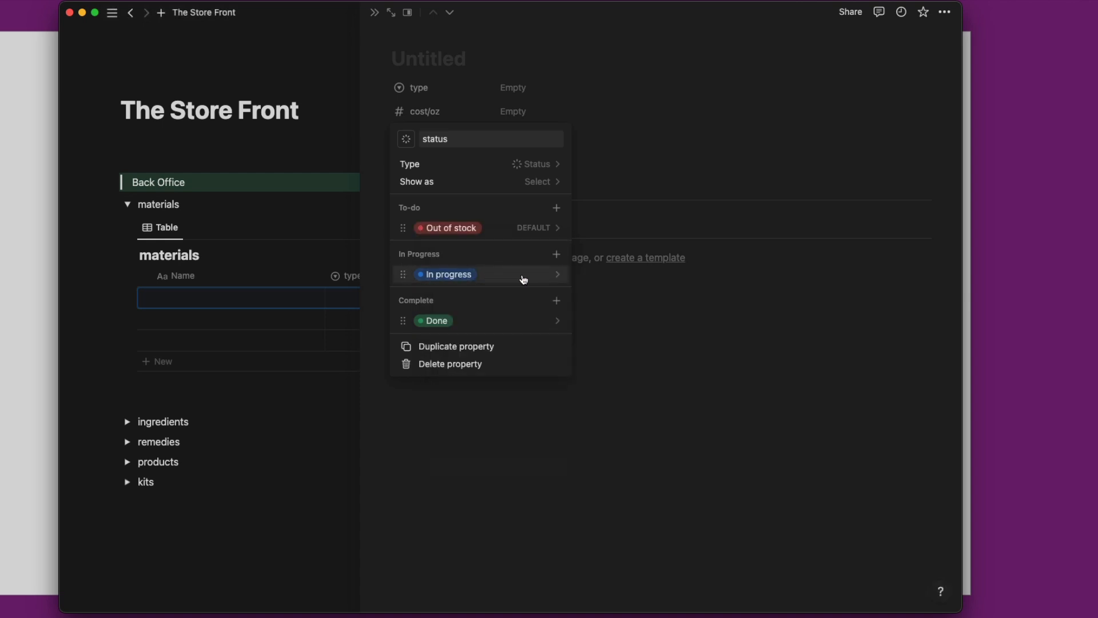
# Rename the status property's "In progress" option to "Low stock" and color it yellow.
pyautogui.click(558, 277)
pyautogui.write('Low stock')
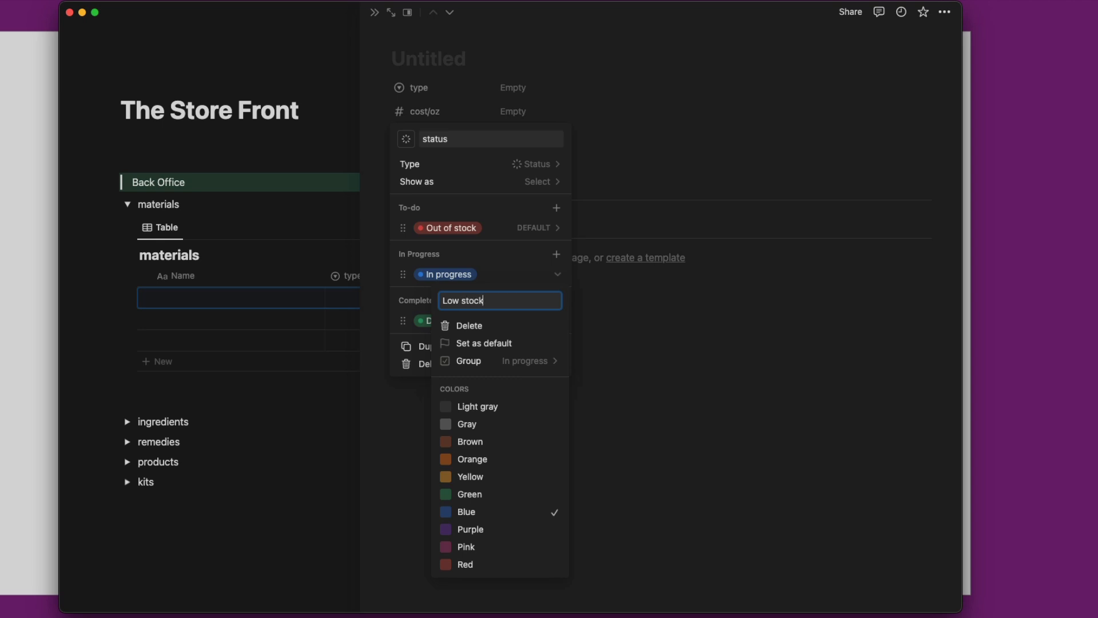
pyautogui.click(489, 476)
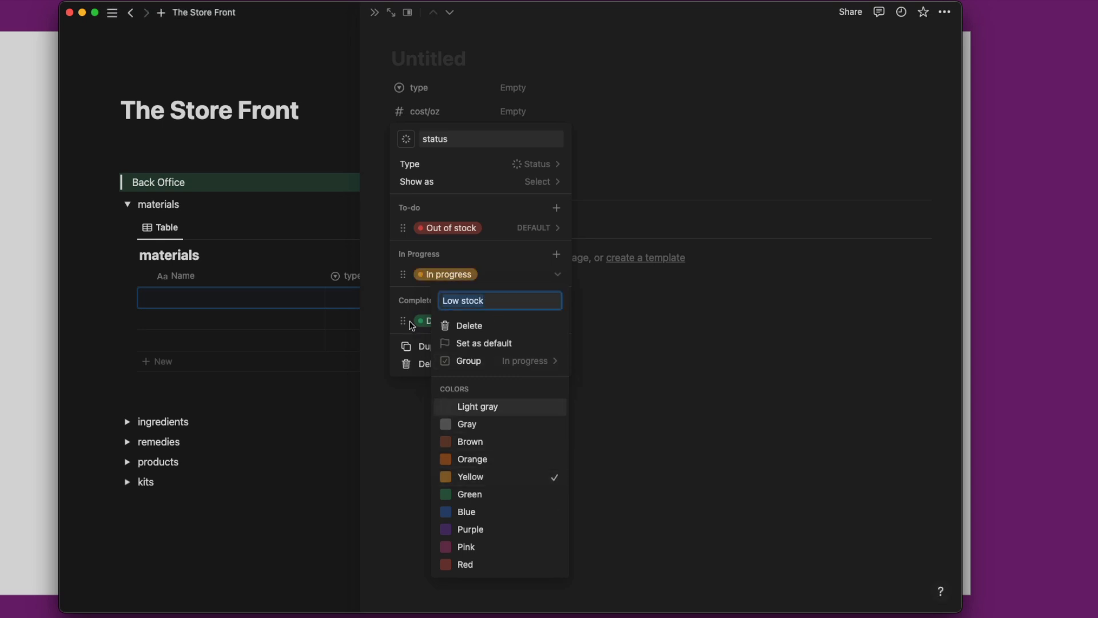
pyautogui.press('Escape')
# Rename the status property's "Done" option to "In stock" and close the property settings.
pyautogui.click(481, 324)
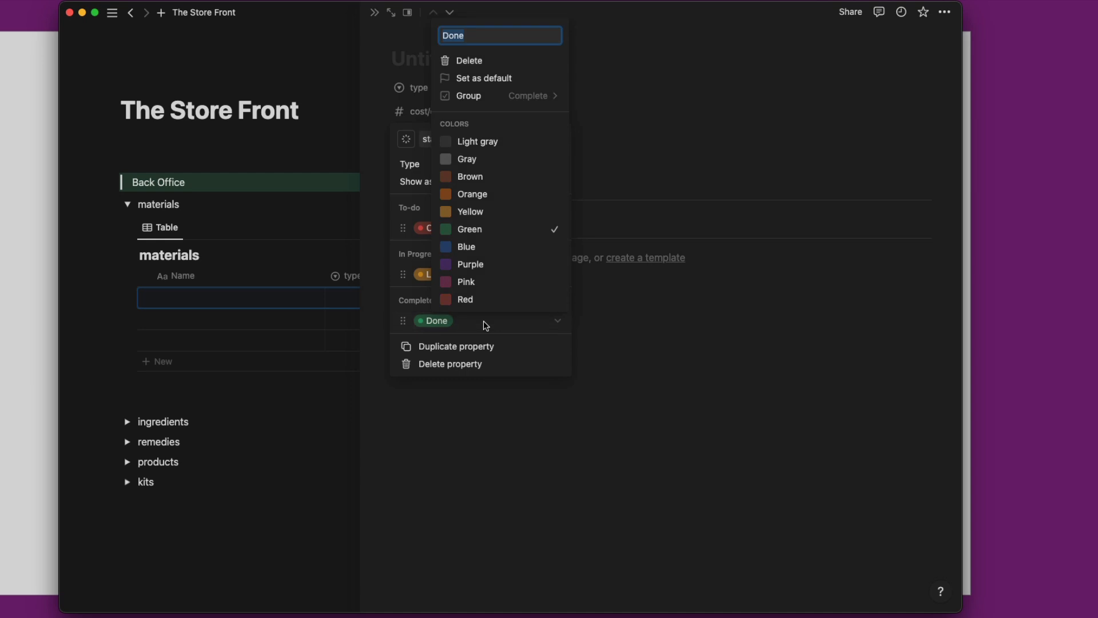
pyautogui.write('In stock')
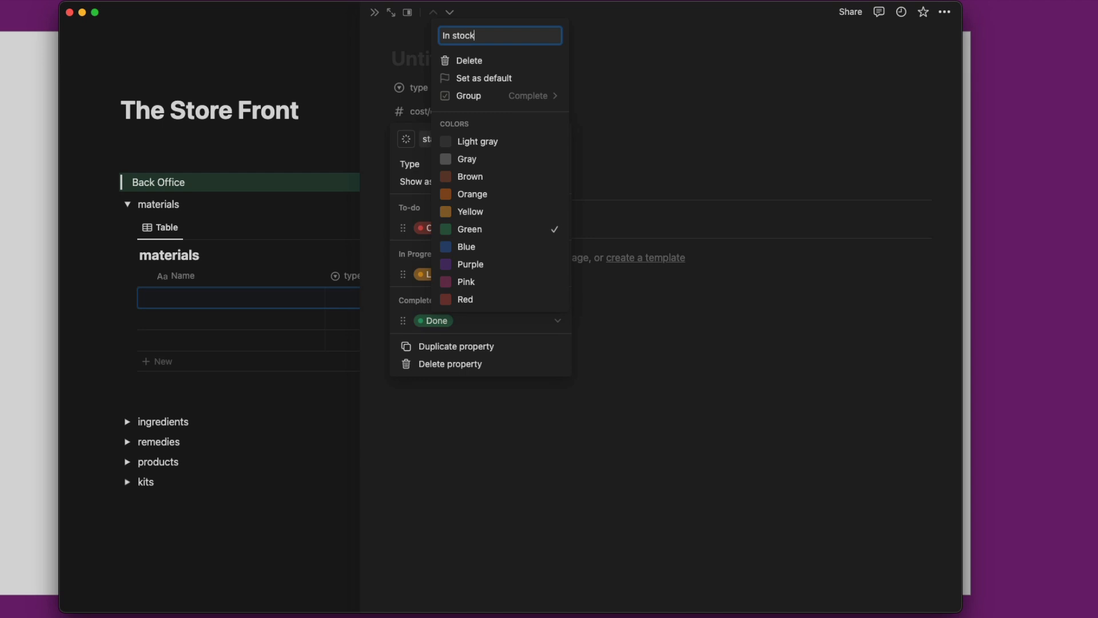
pyautogui.press('Escape')
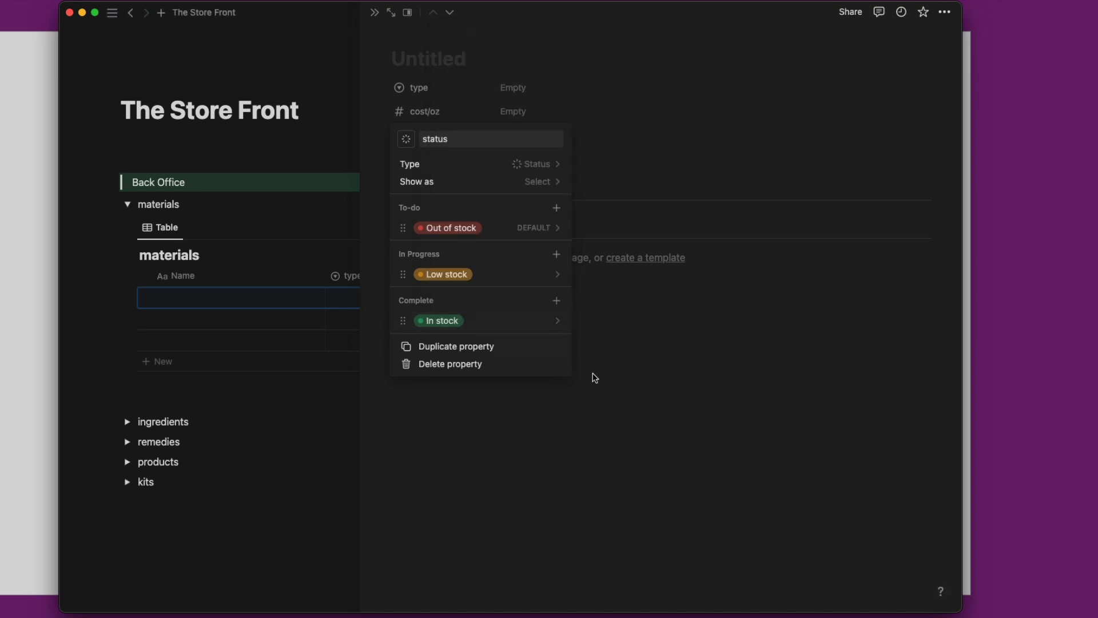
pyautogui.press('Escape')
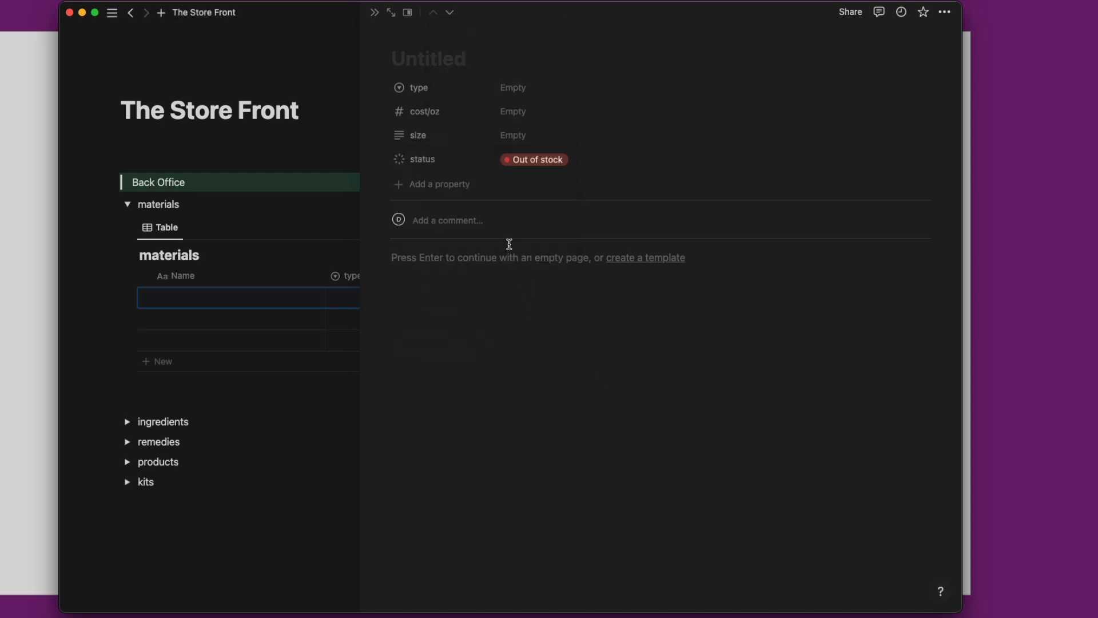
# Add a Checkbox property named "reorder placed" to the materials database.
pyautogui.click(441, 191)
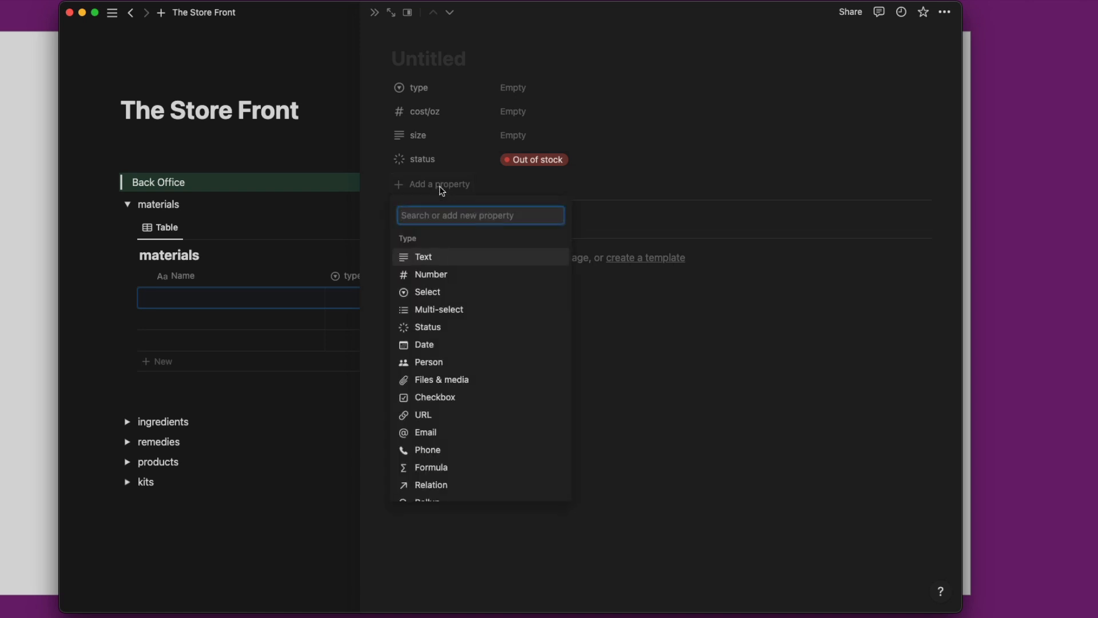
pyautogui.write('ch')
pyautogui.press('Return')
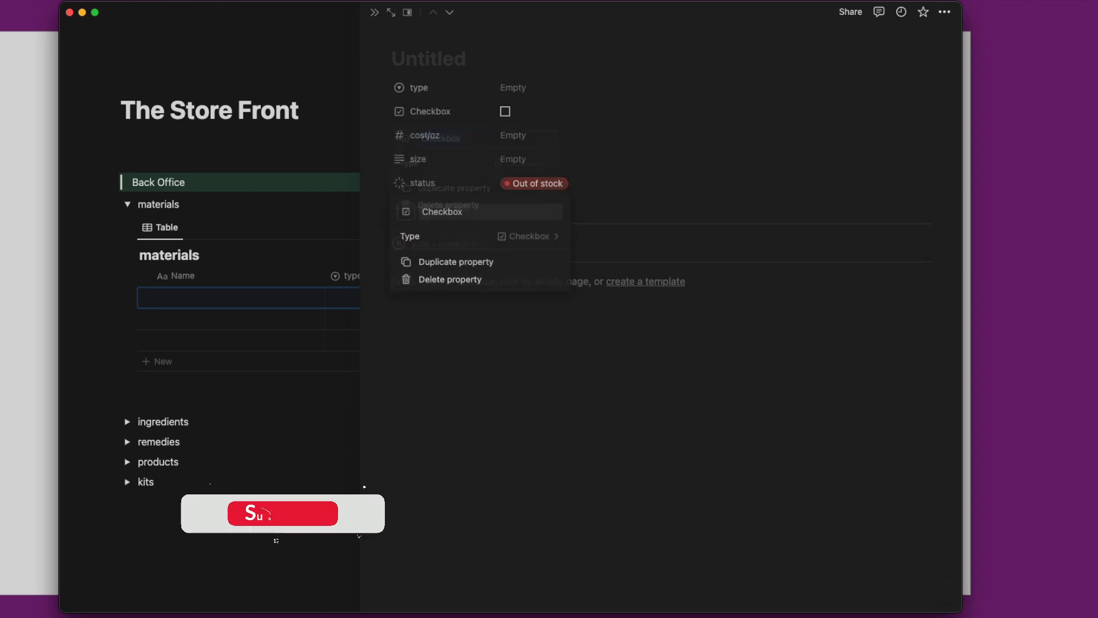
pyautogui.write('re')
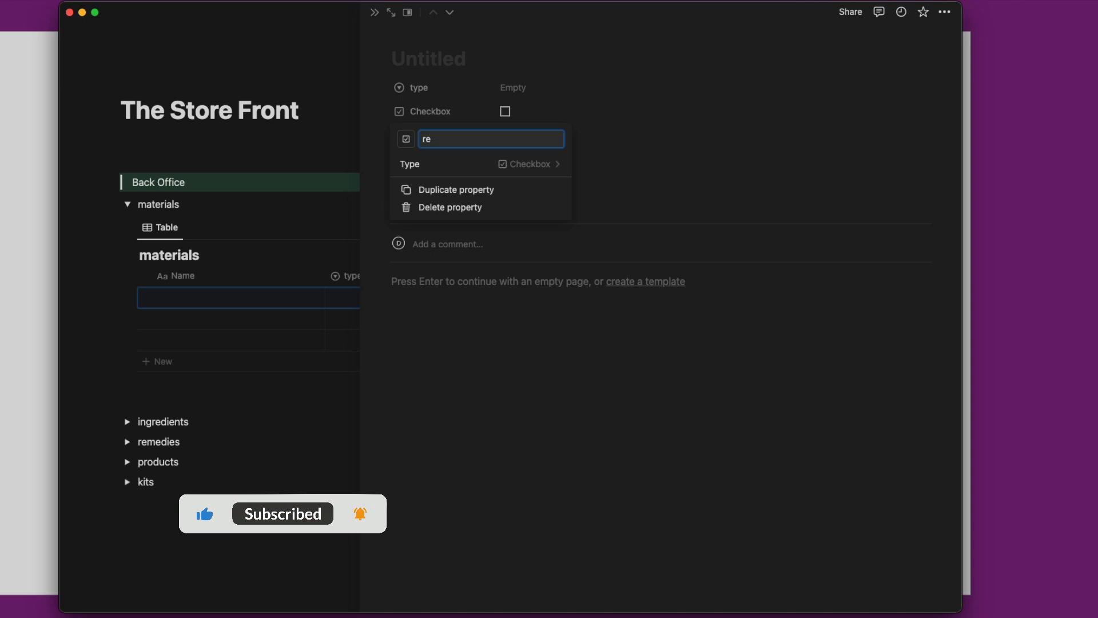
pyautogui.write('order')
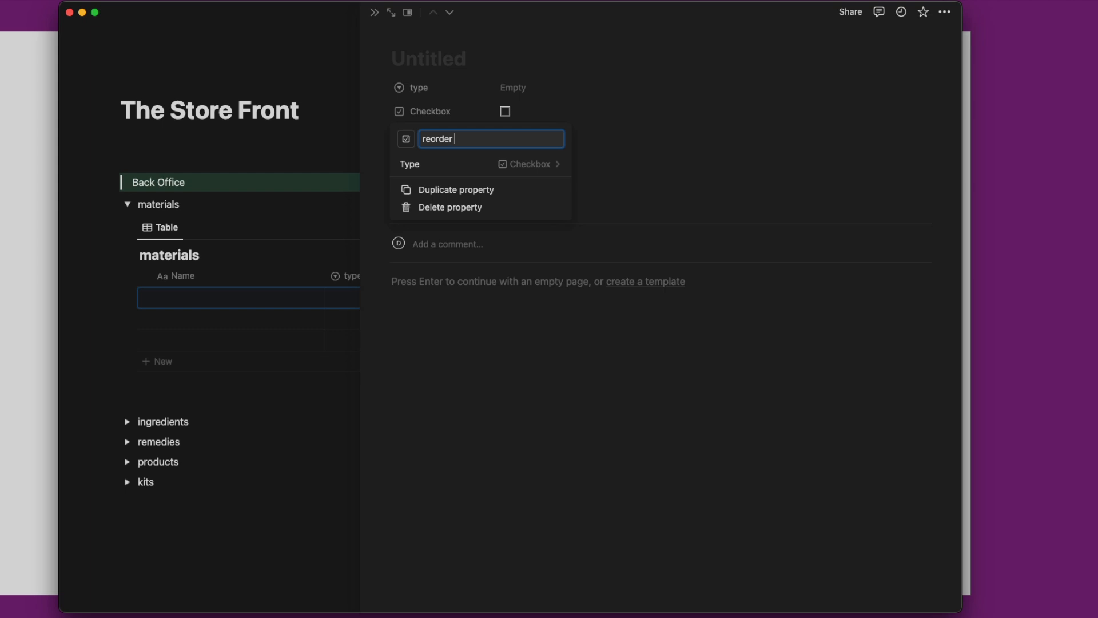
pyautogui.write(' placed')
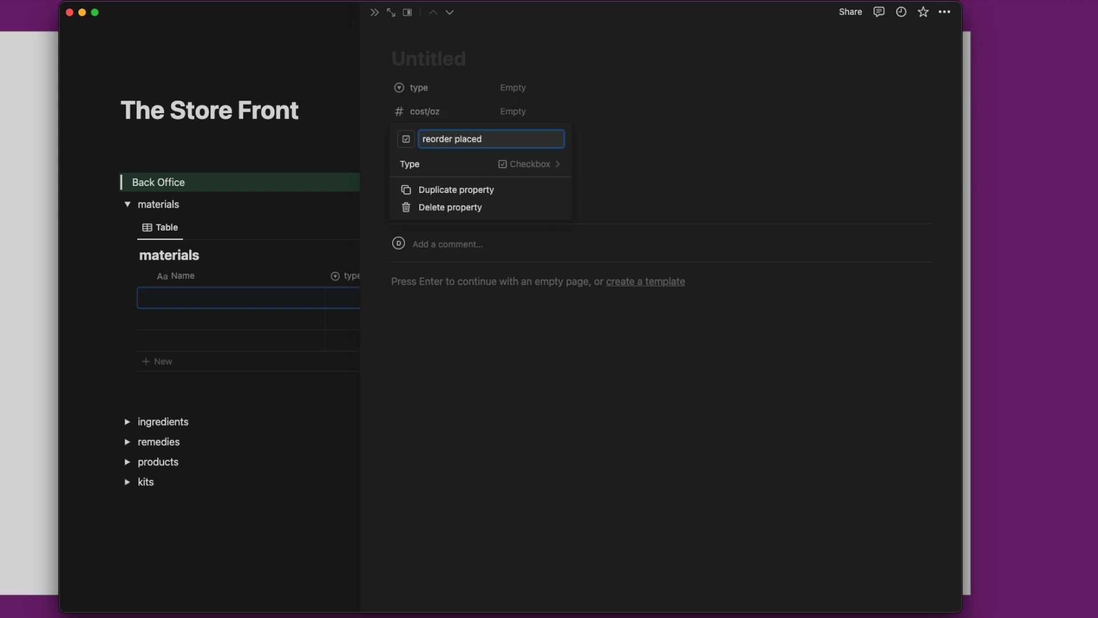
pyautogui.click(669, 194)
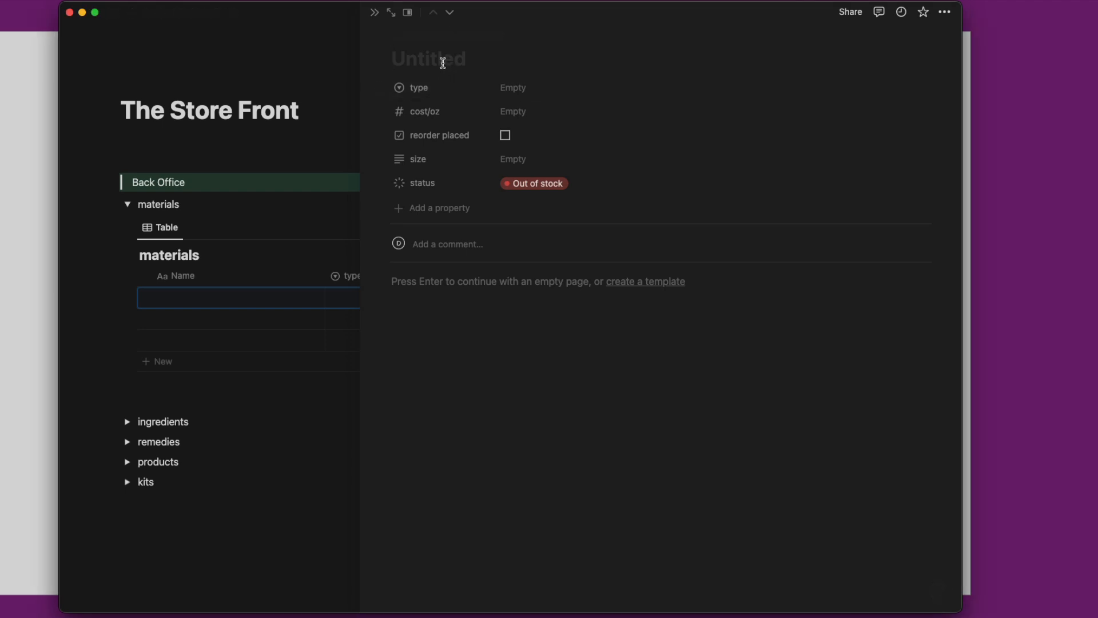
# Title the material entry "Tulsi" and set its type to plant and its cost/oz to 4.
pyautogui.write('Tulsi')
pyautogui.click(531, 87)
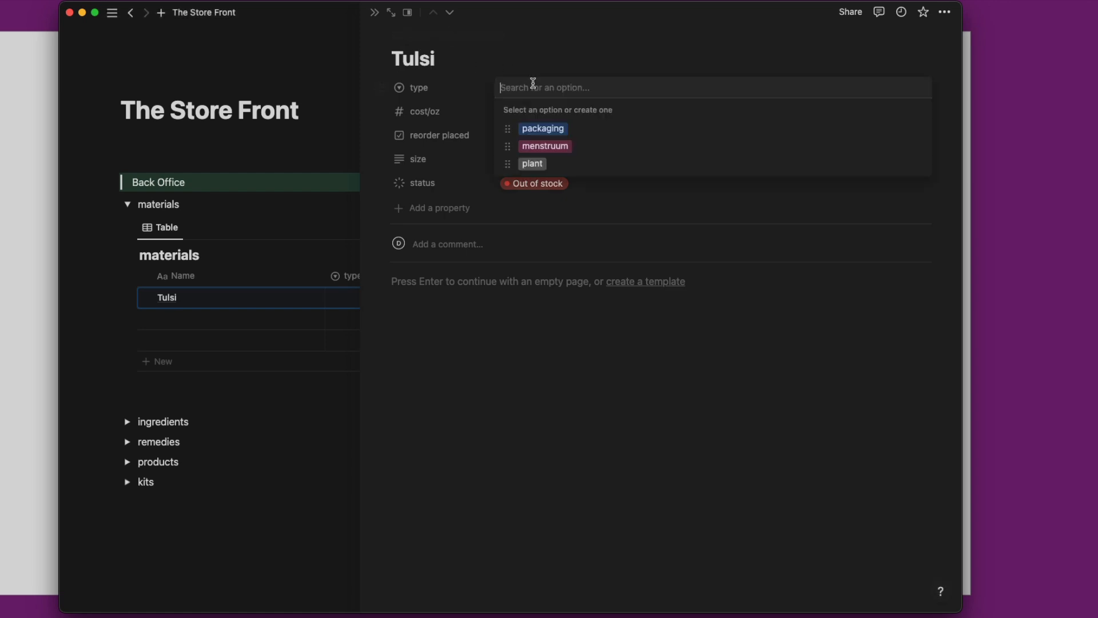
pyautogui.click(545, 164)
pyautogui.click(513, 114)
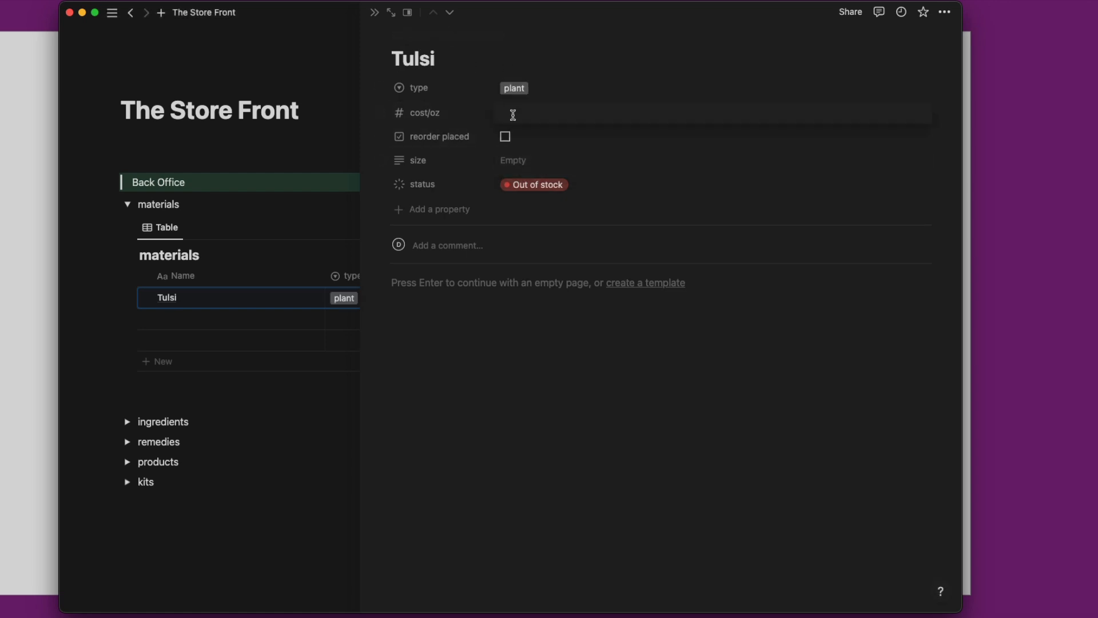
pyautogui.write('4')
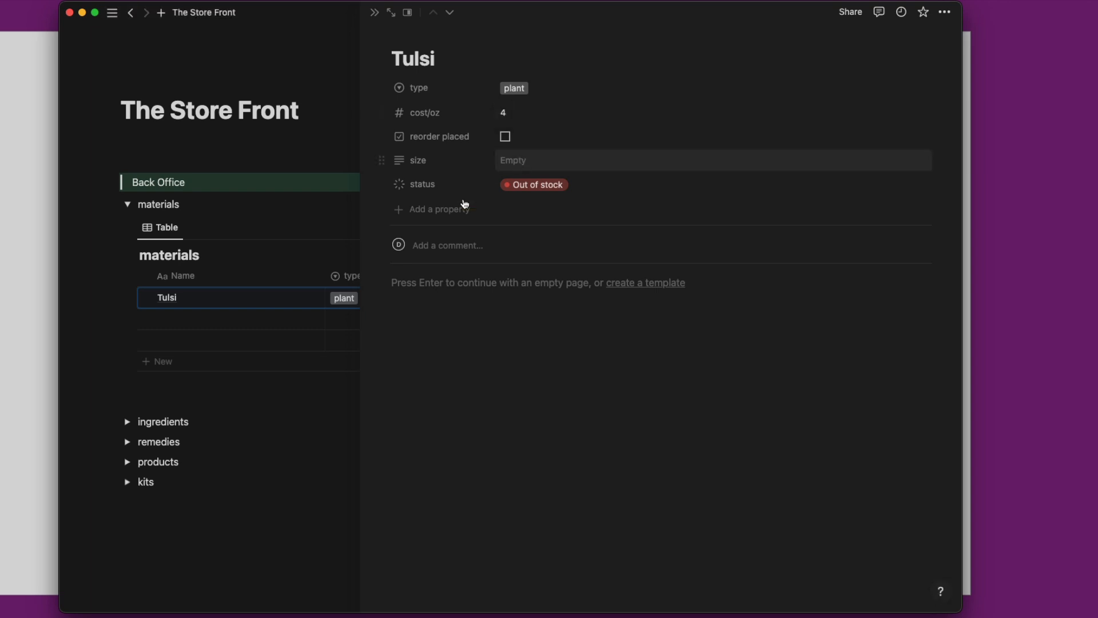
# Add a URL property named "source" to the materials database.
pyautogui.click(421, 211)
pyautogui.write('url')
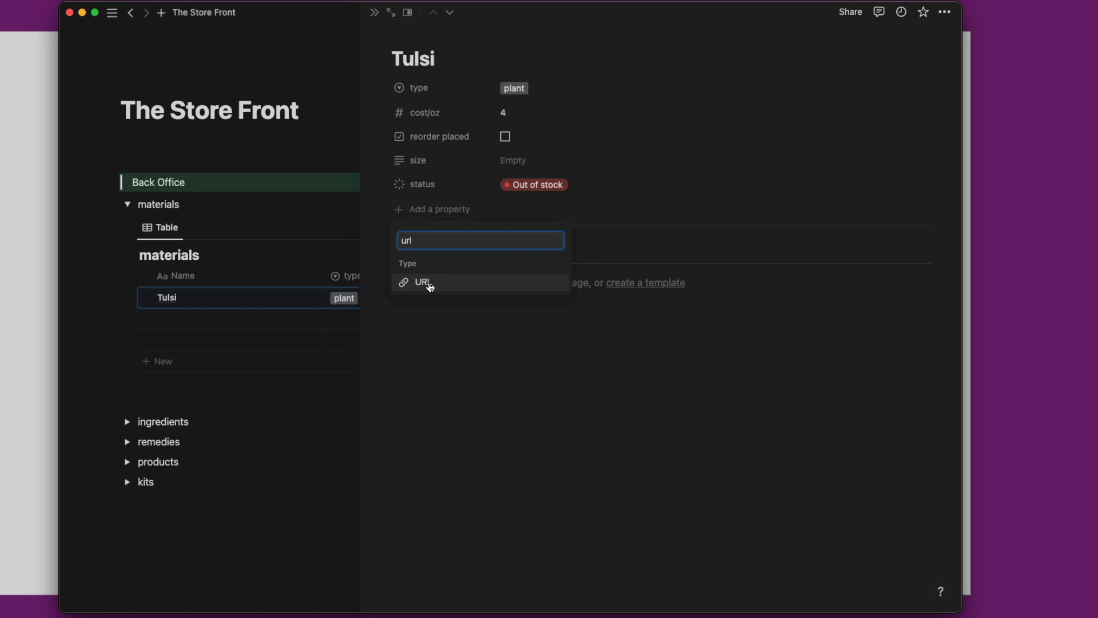
pyautogui.click(429, 284)
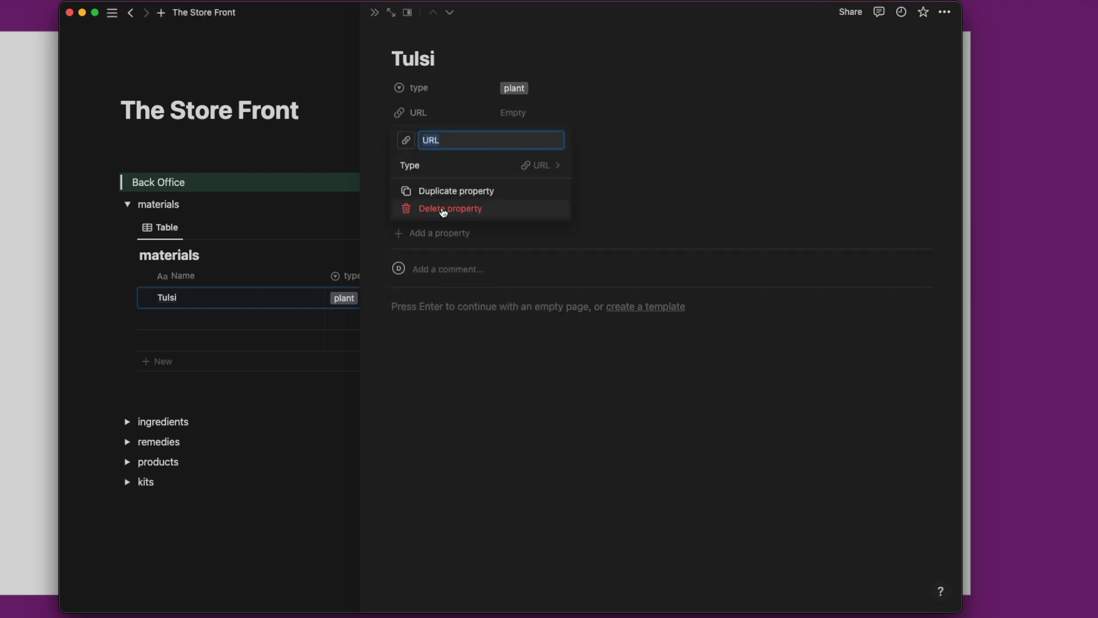
pyautogui.write('s')
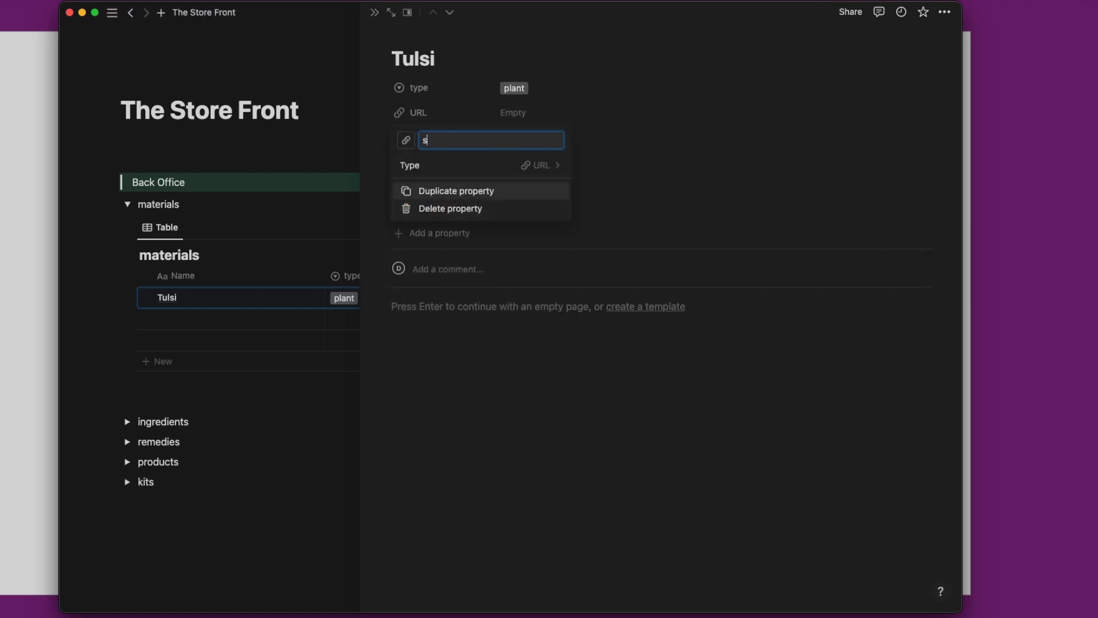
pyautogui.write('ource')
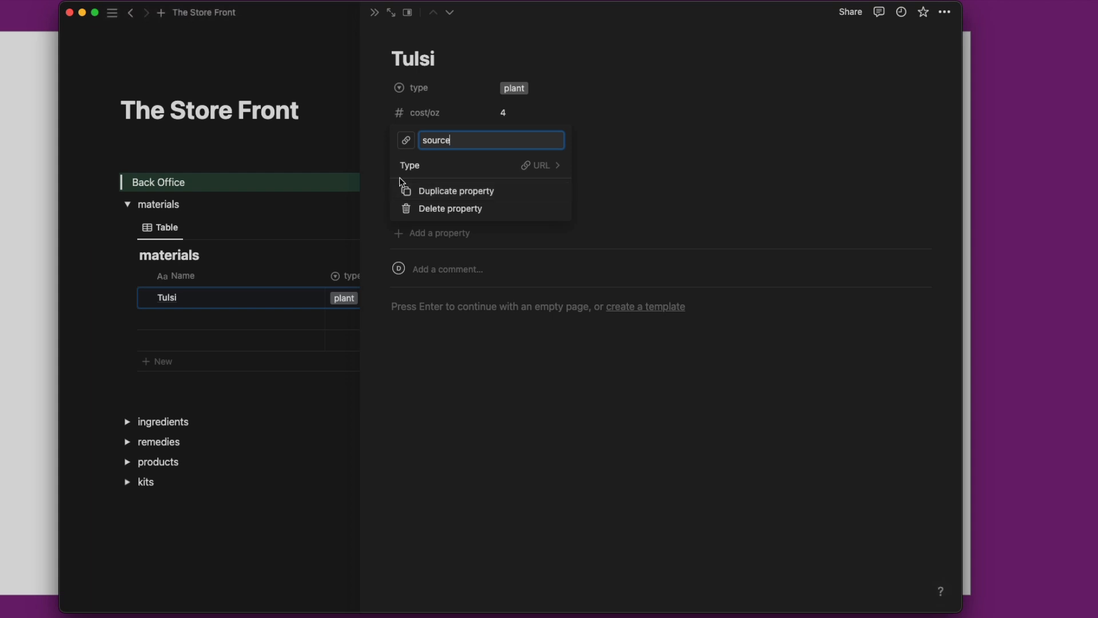
pyautogui.press('Return')
# Change the Tulsi entry's cost/oz to 5.75.
pyautogui.click(505, 162)
pyautogui.click(512, 118)
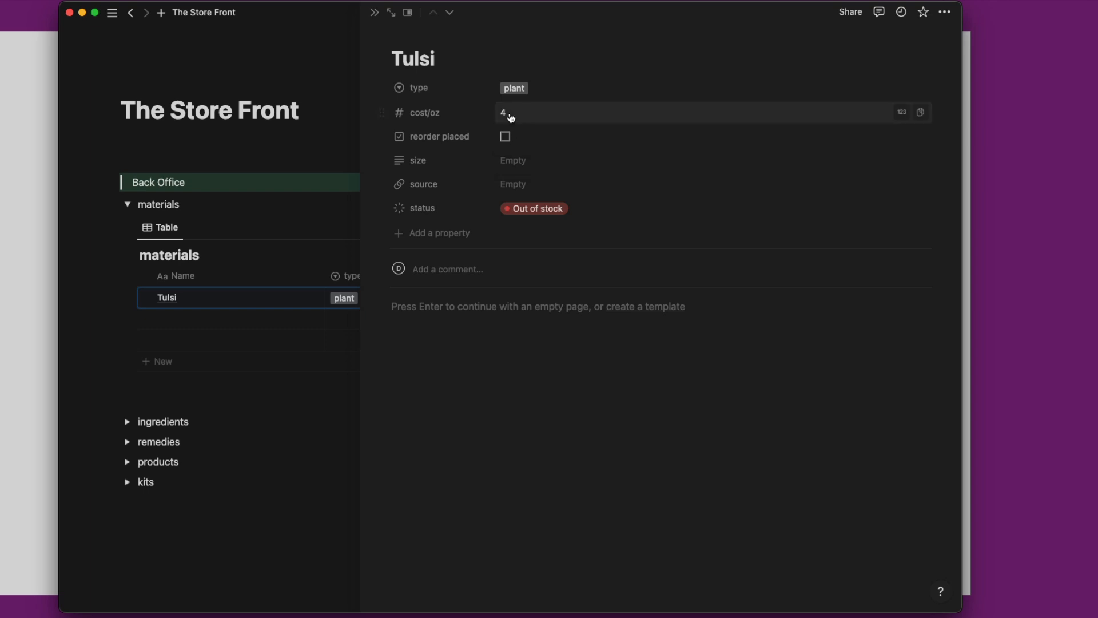
pyautogui.click(508, 113)
pyautogui.press('BackSpace')
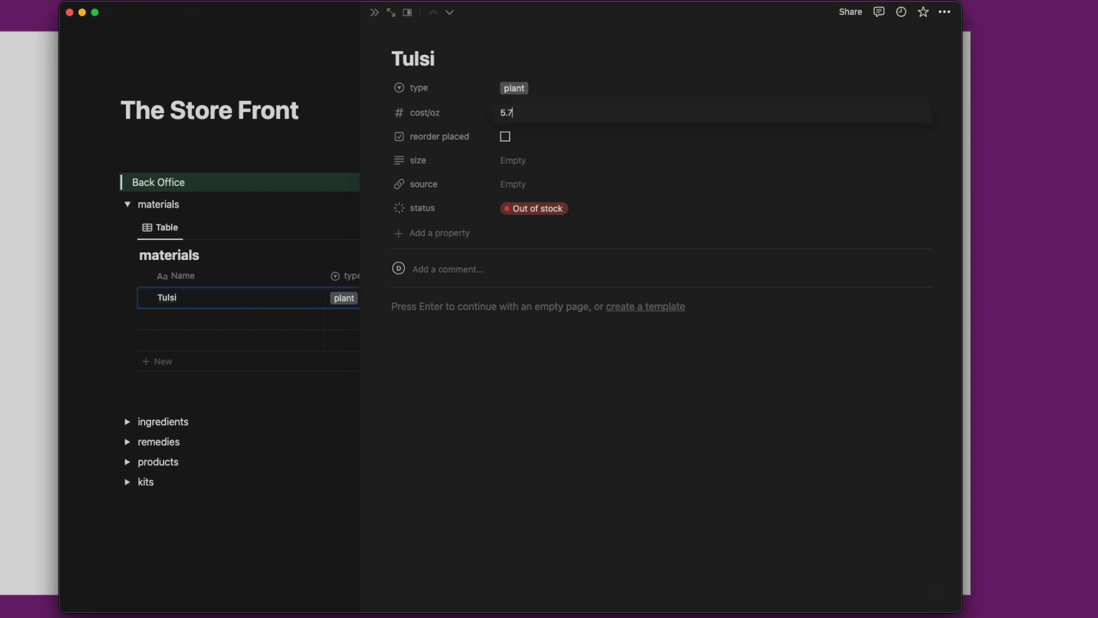
pyautogui.click(511, 161)
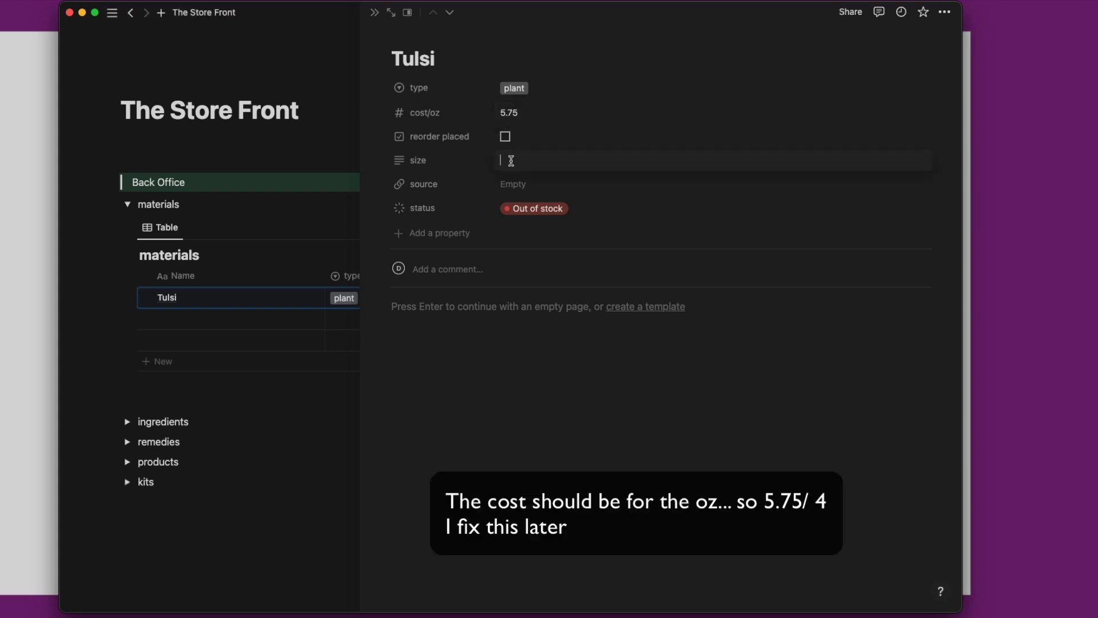
pyautogui.write('4')
pyautogui.press('super+Tab')
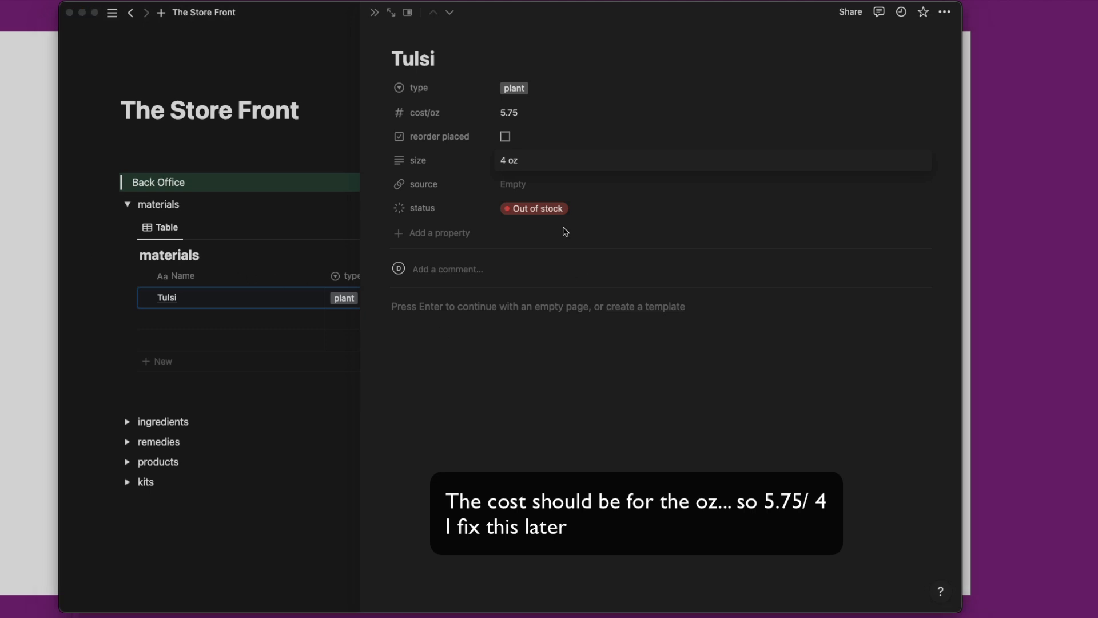
pyautogui.press('super+Tab')
pyautogui.click(517, 187)
pyautogui.write('https://mountainroseherbs.com/rama-holy-basil')
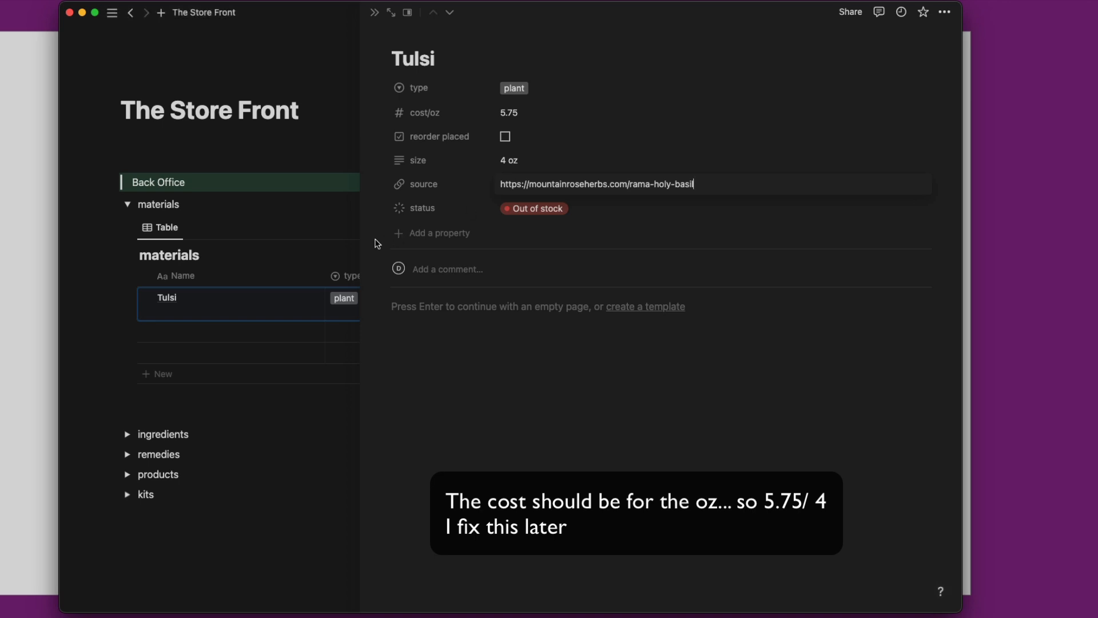
pyautogui.click(371, 241)
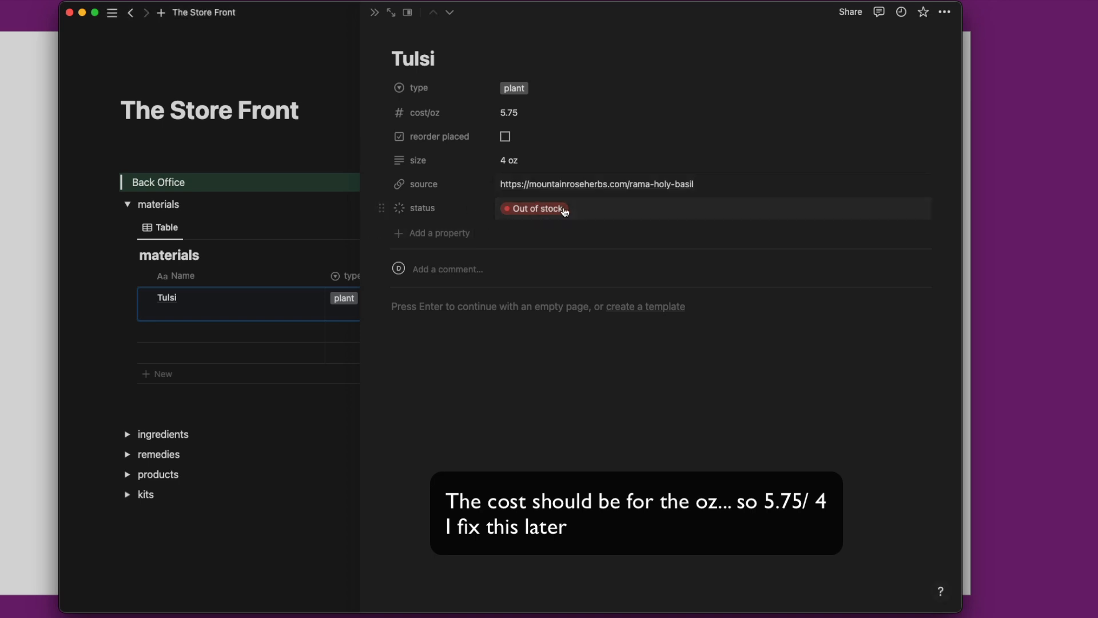
# Set the Tulsi entry's status to In stock, close the entry and collapse the materials toggle.
pyautogui.click(560, 211)
pyautogui.click(561, 343)
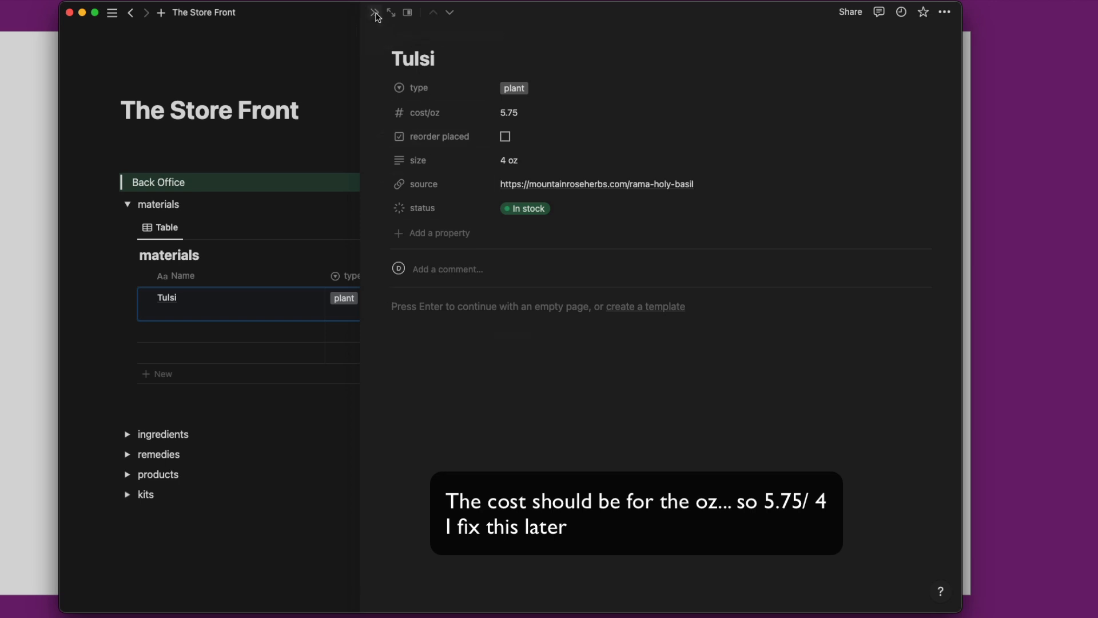
pyautogui.click(375, 13)
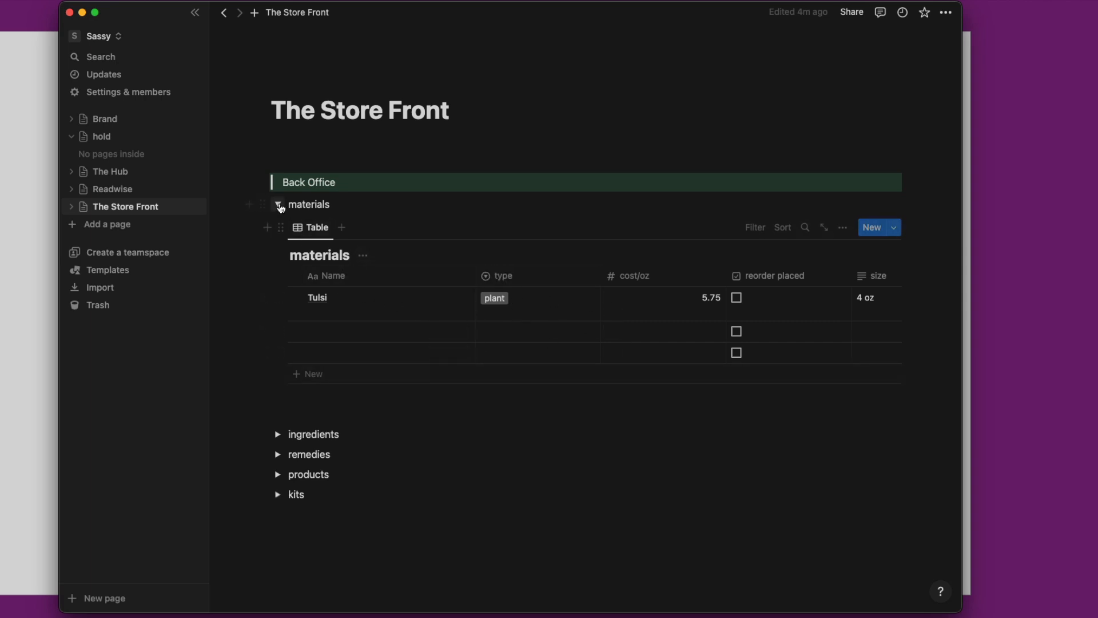
pyautogui.click(278, 205)
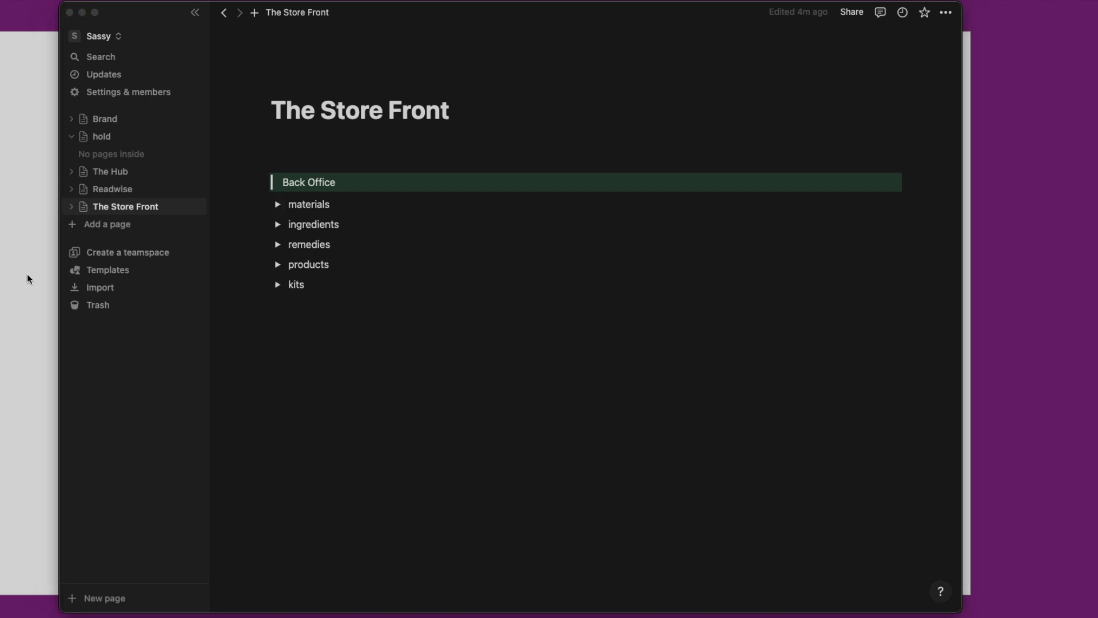
# Open the first entry of the ingredients database and delete the Tags property.
pyautogui.click(279, 227)
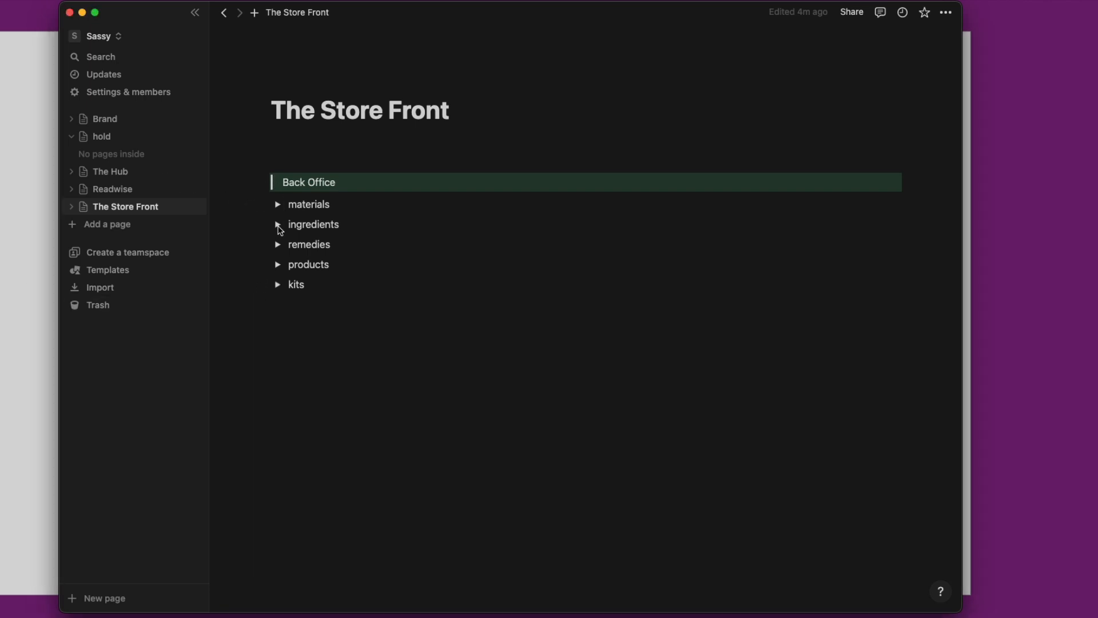
pyautogui.click(279, 226)
pyautogui.click(440, 315)
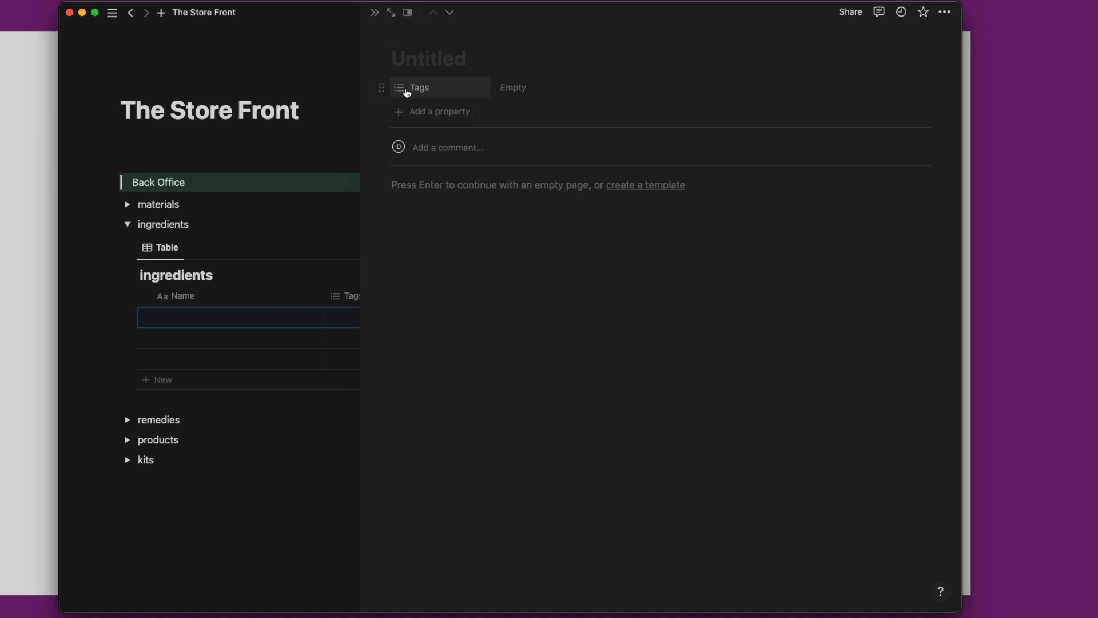
pyautogui.click(384, 88)
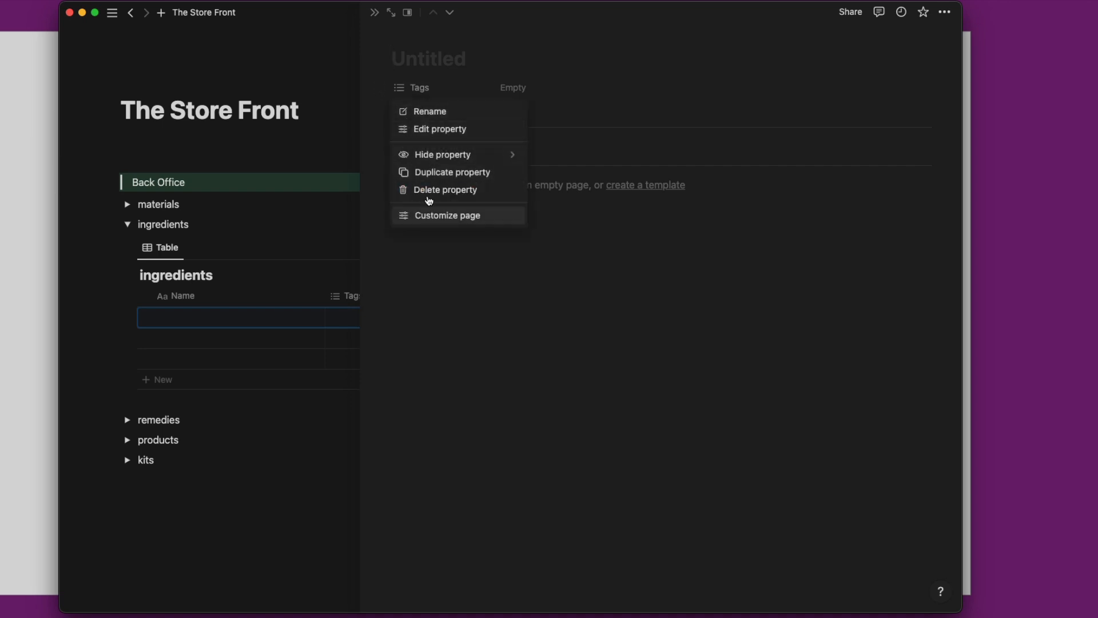
pyautogui.click(441, 190)
pyautogui.click(510, 312)
# Add a one-way Relation property from the ingredients database to the materials database, with no limit.
pyautogui.click(434, 90)
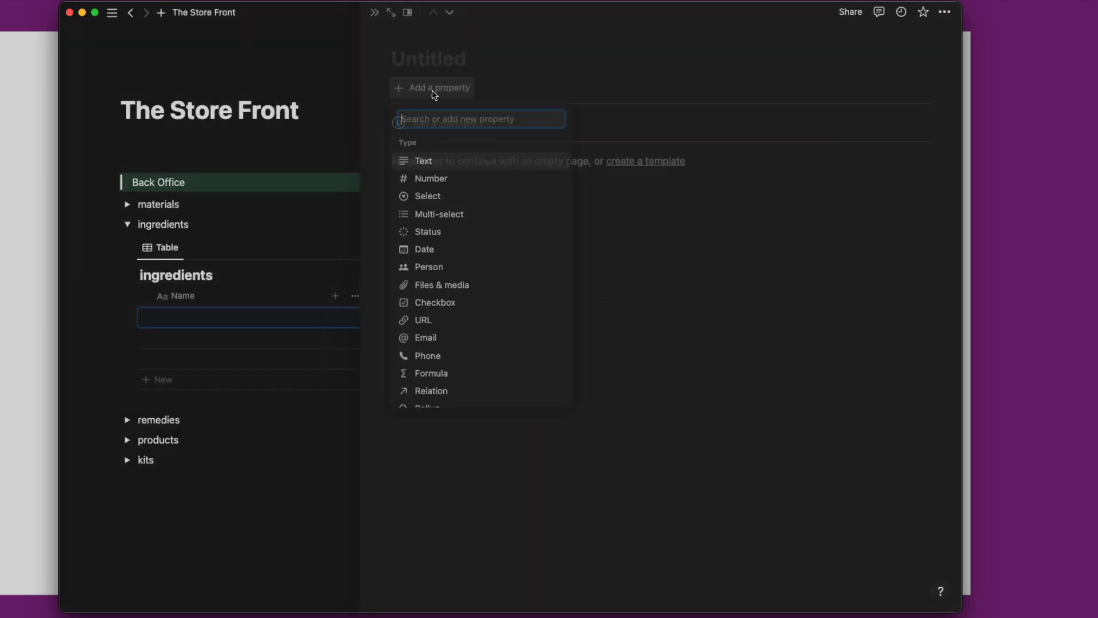
pyautogui.write('rel')
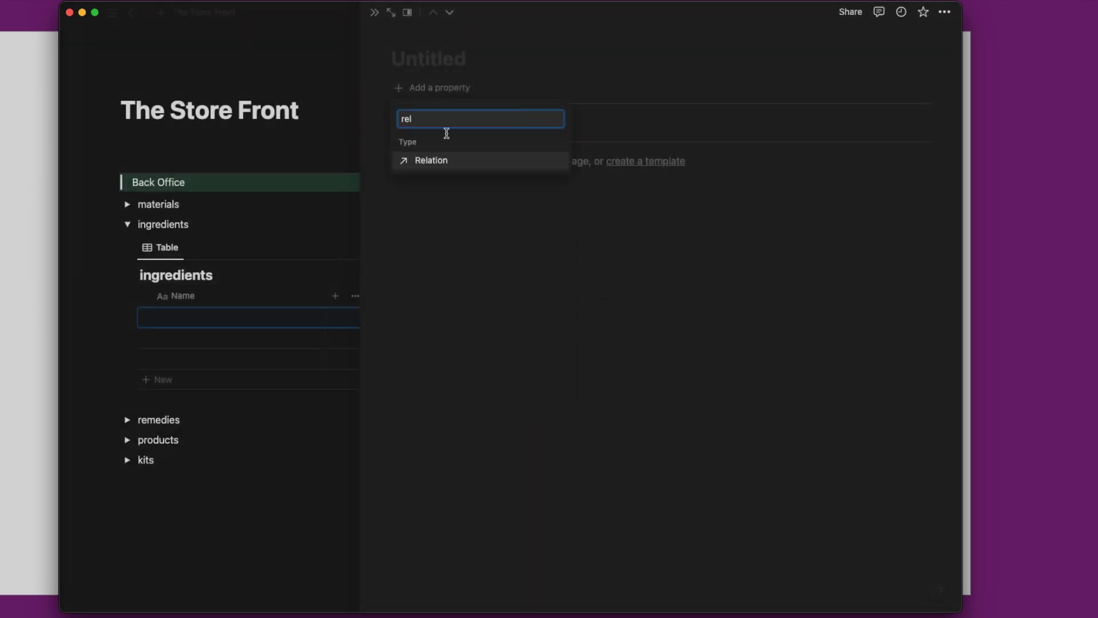
pyautogui.click(452, 162)
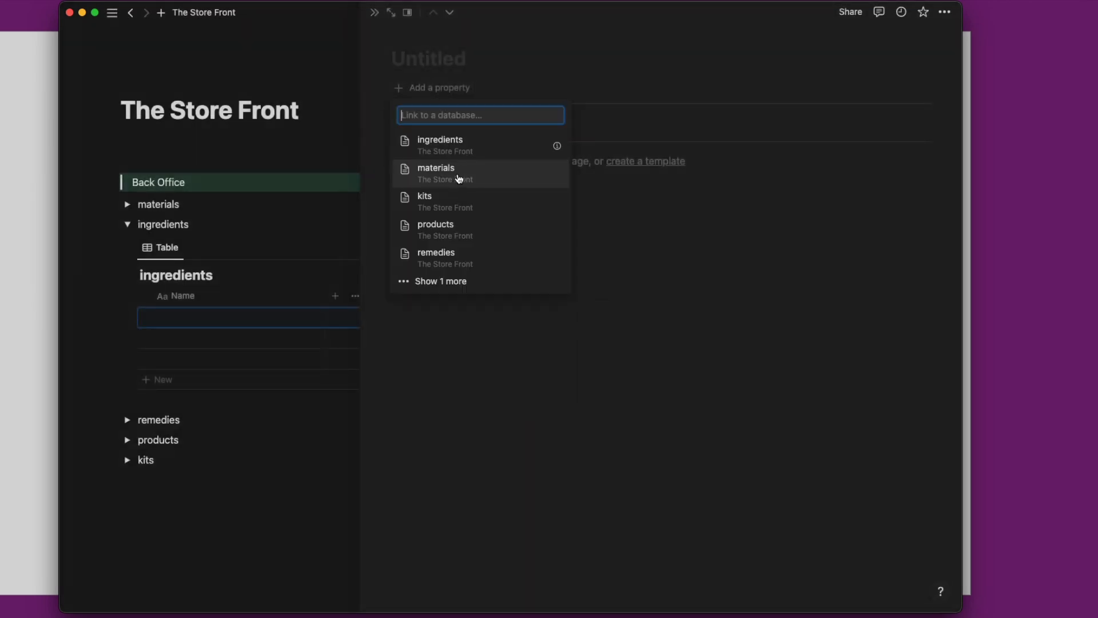
pyautogui.click(458, 178)
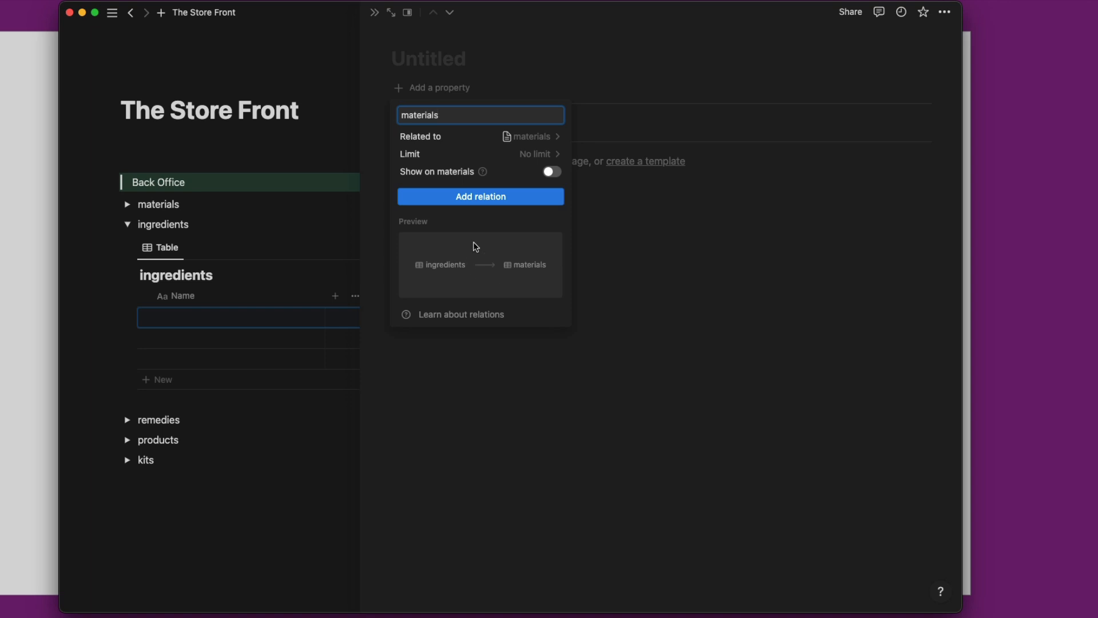
pyautogui.click(484, 199)
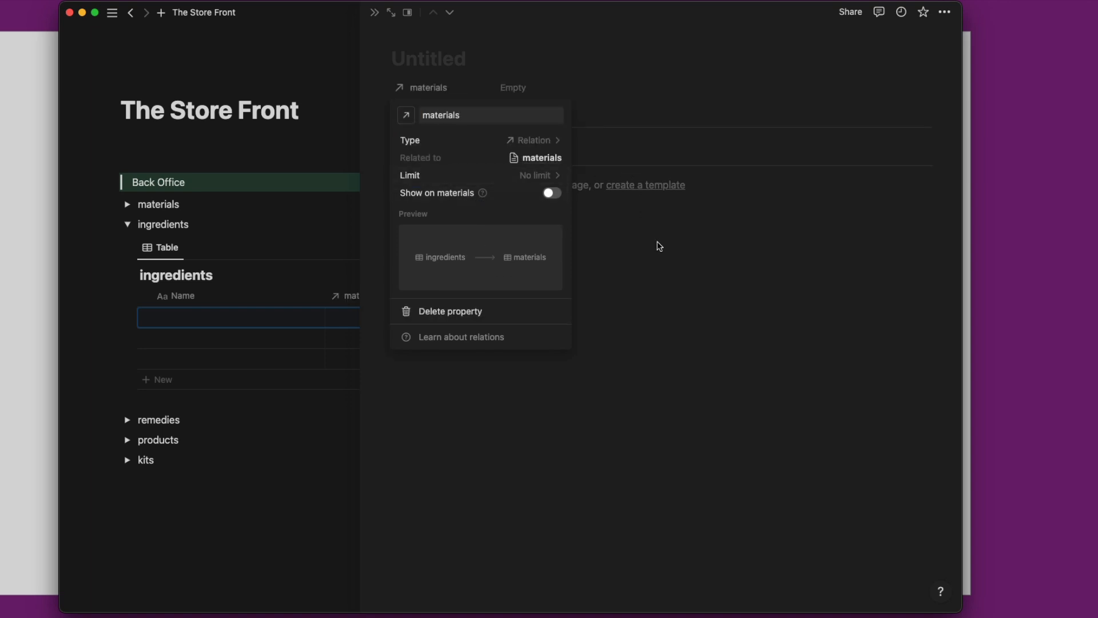
pyautogui.click(657, 245)
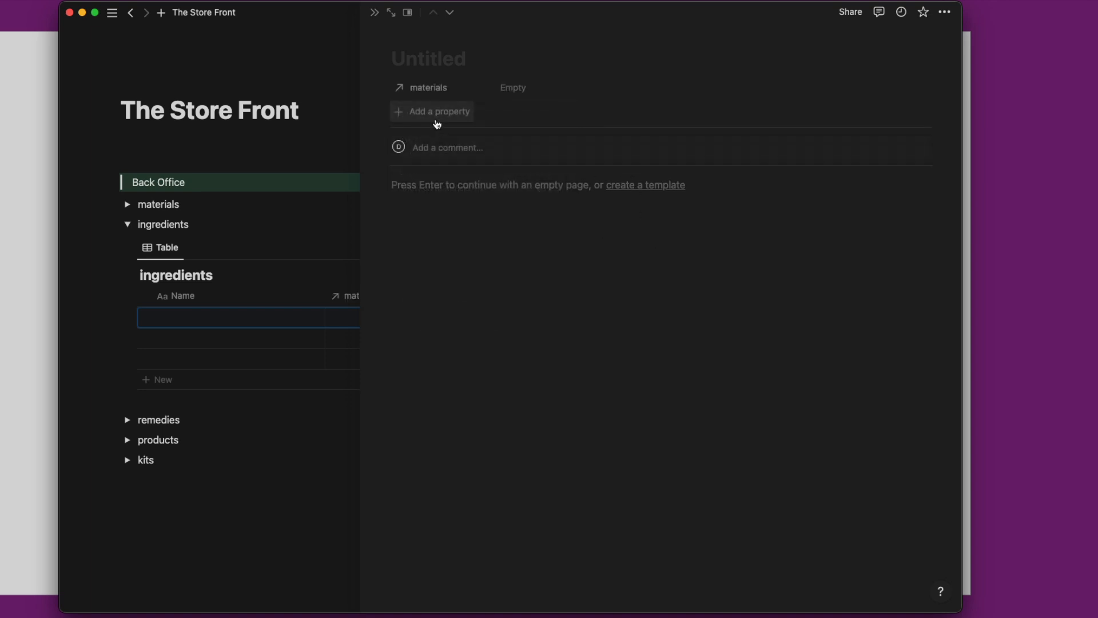
# Add a Rollup property to the ingredients database.
pyautogui.click(438, 124)
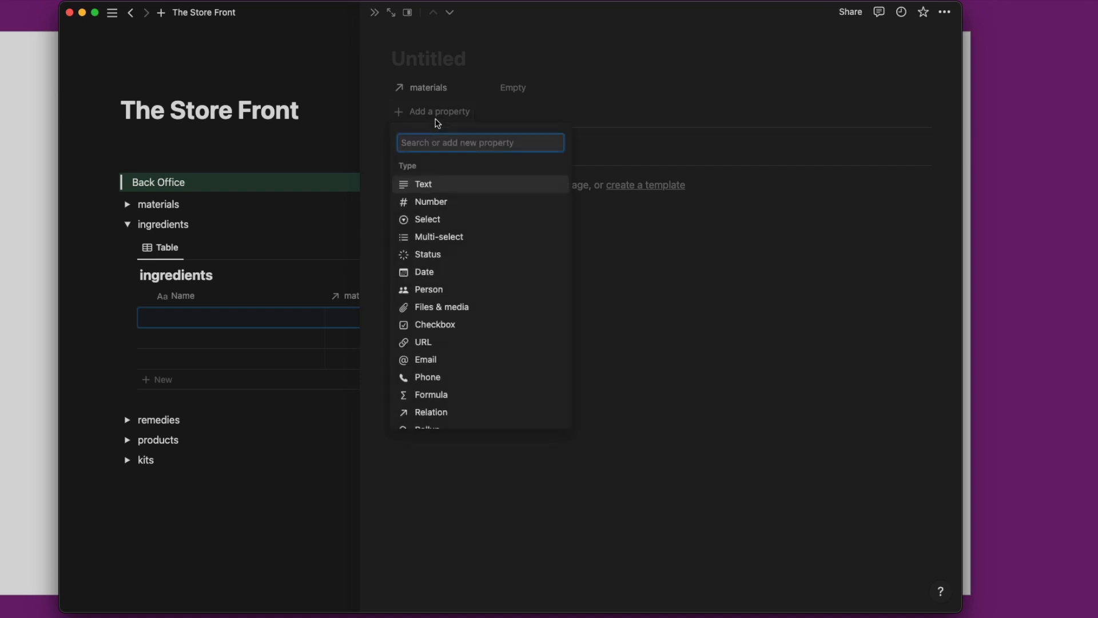
pyautogui.write('rol')
pyautogui.click(454, 184)
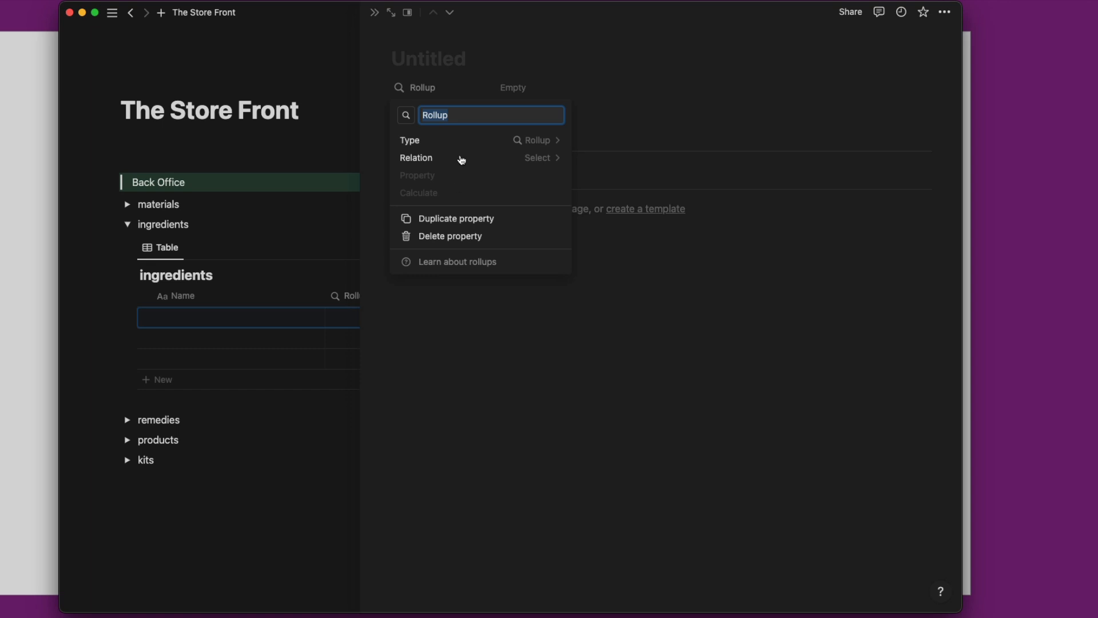
pyautogui.click(541, 141)
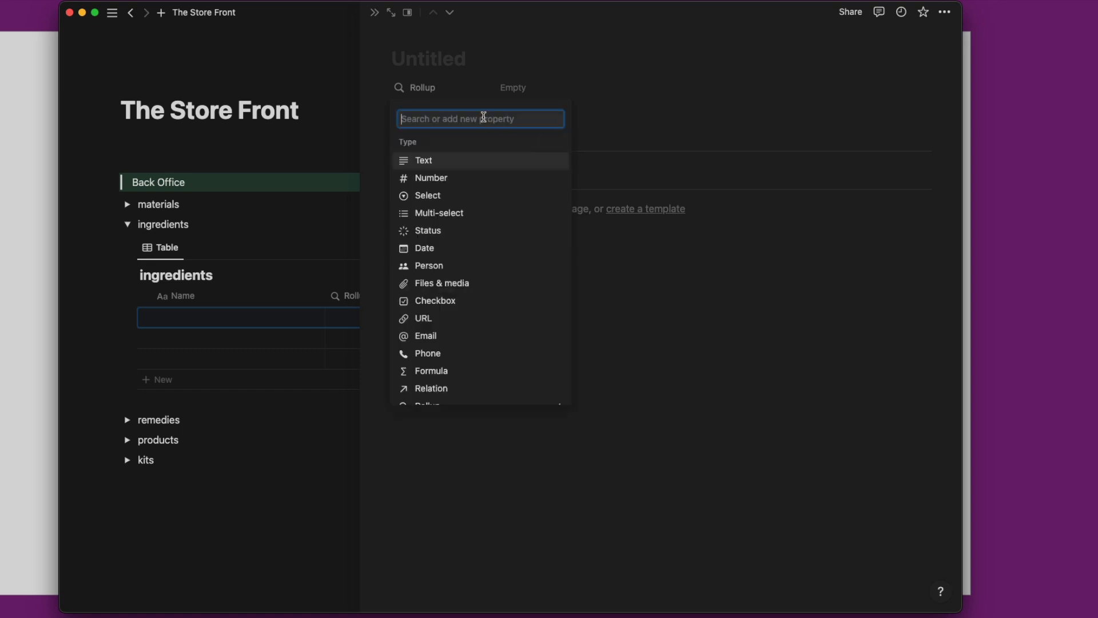
pyautogui.write('ro')
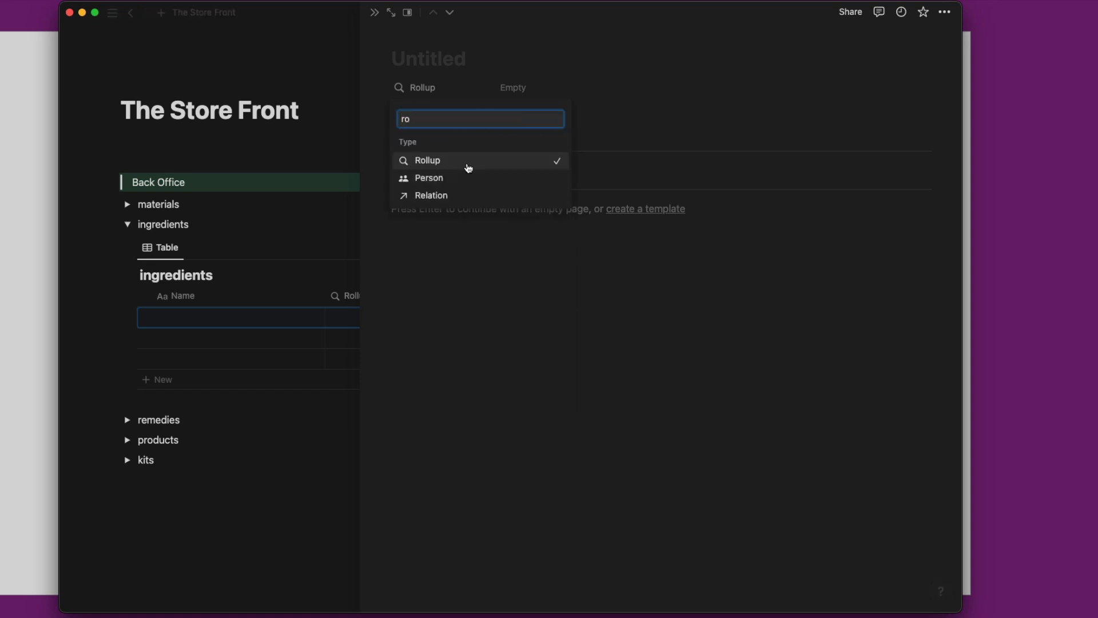
pyautogui.click(469, 165)
# Configure the rollup to calculate the Sum of the cost/oz property through the materials relation.
pyautogui.click(538, 158)
pyautogui.click(486, 206)
pyautogui.click(543, 181)
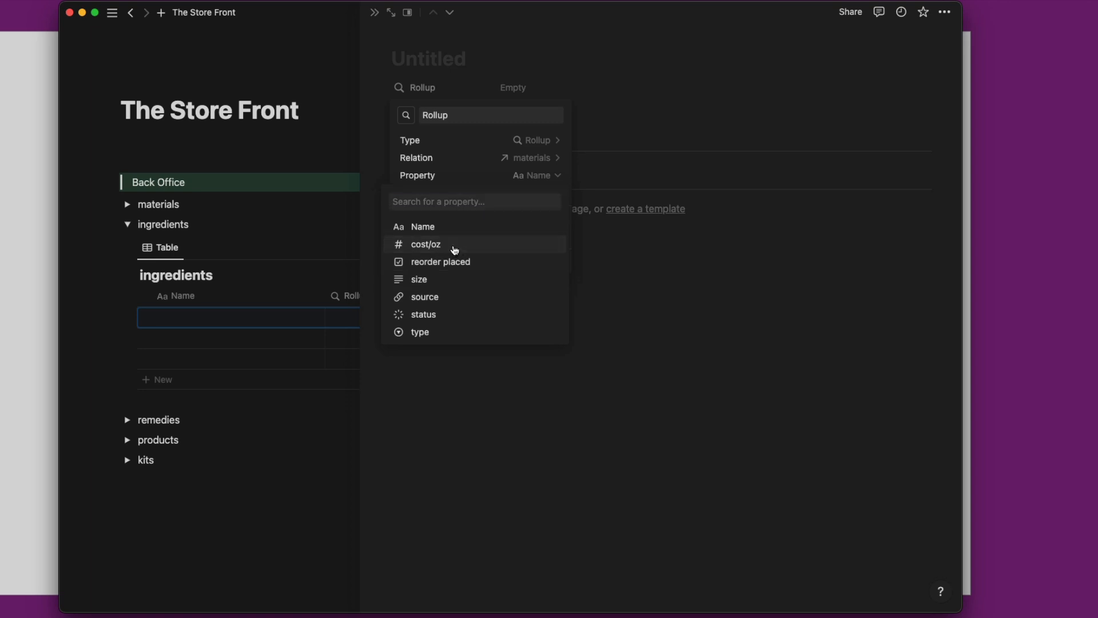
pyautogui.click(454, 246)
pyautogui.click(546, 193)
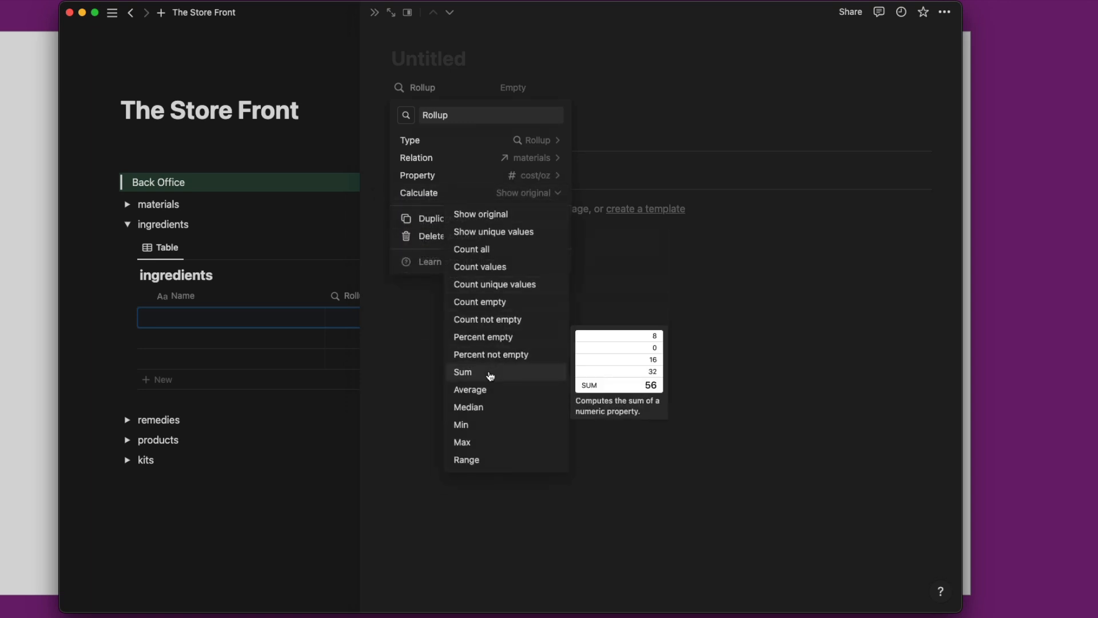
pyautogui.click(490, 370)
pyautogui.click(604, 292)
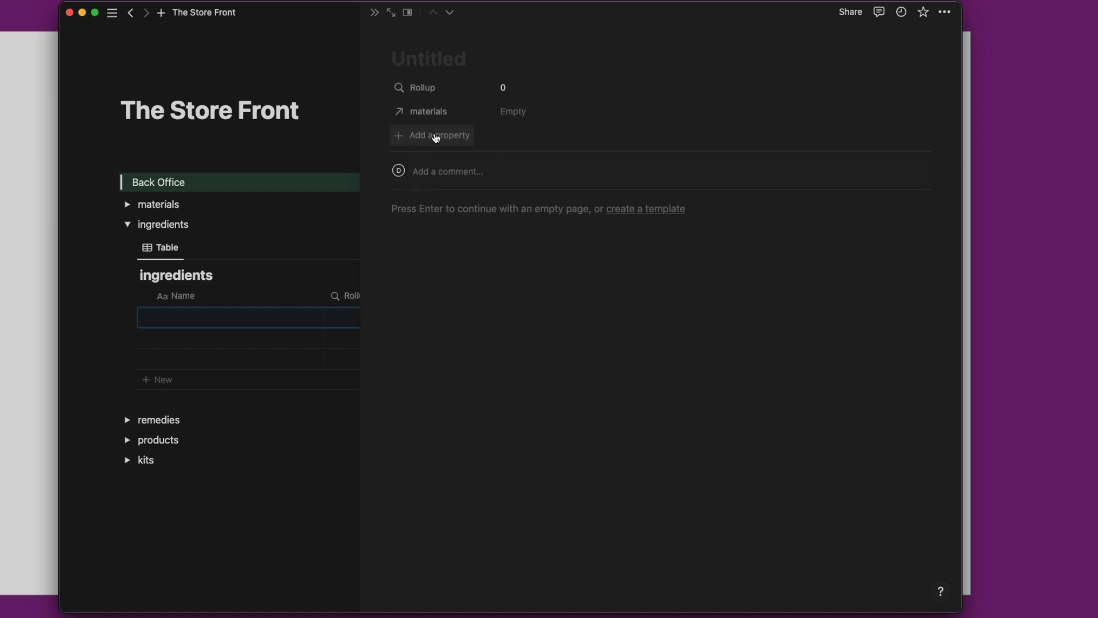
# Add a Number property named "amount" to the ingredients database.
pyautogui.click(437, 138)
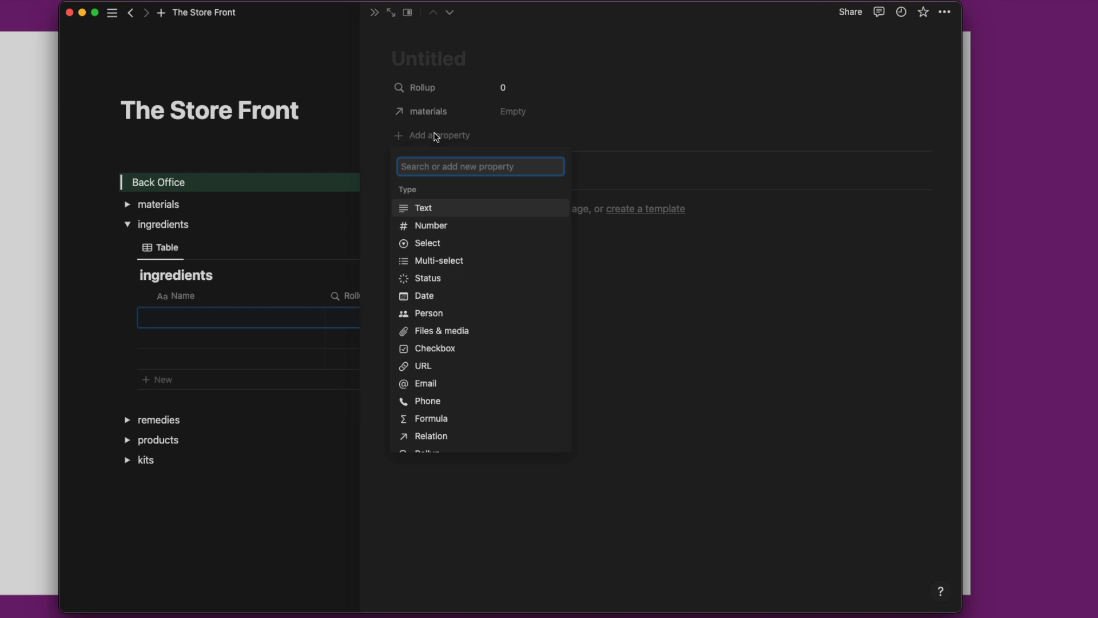
pyautogui.write('n')
pyautogui.press('Return')
pyautogui.write('a')
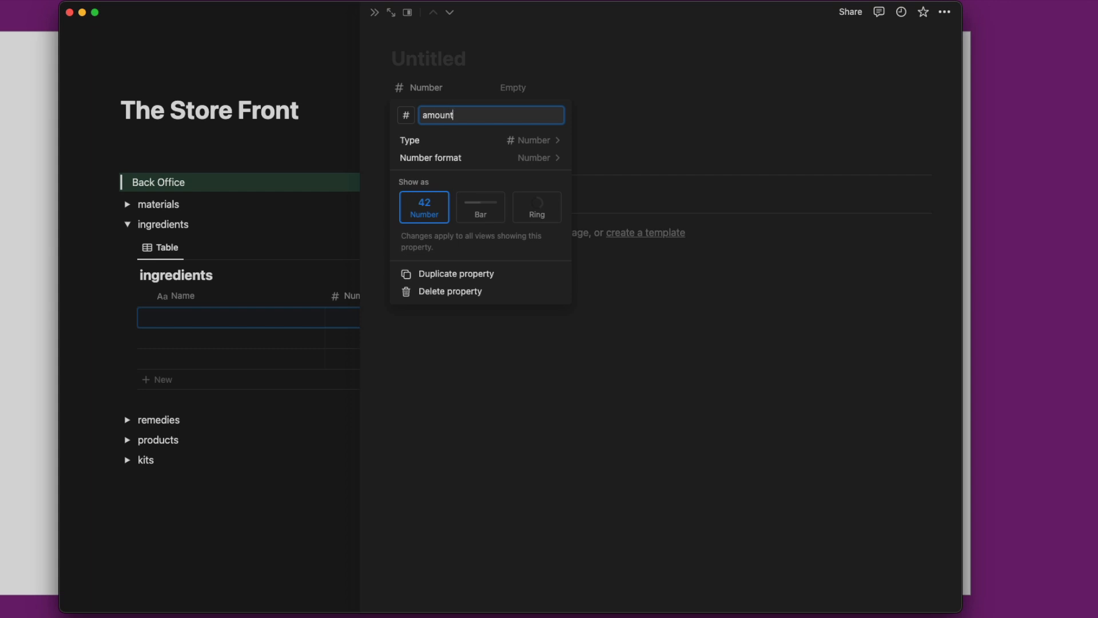
pyautogui.click(380, 147)
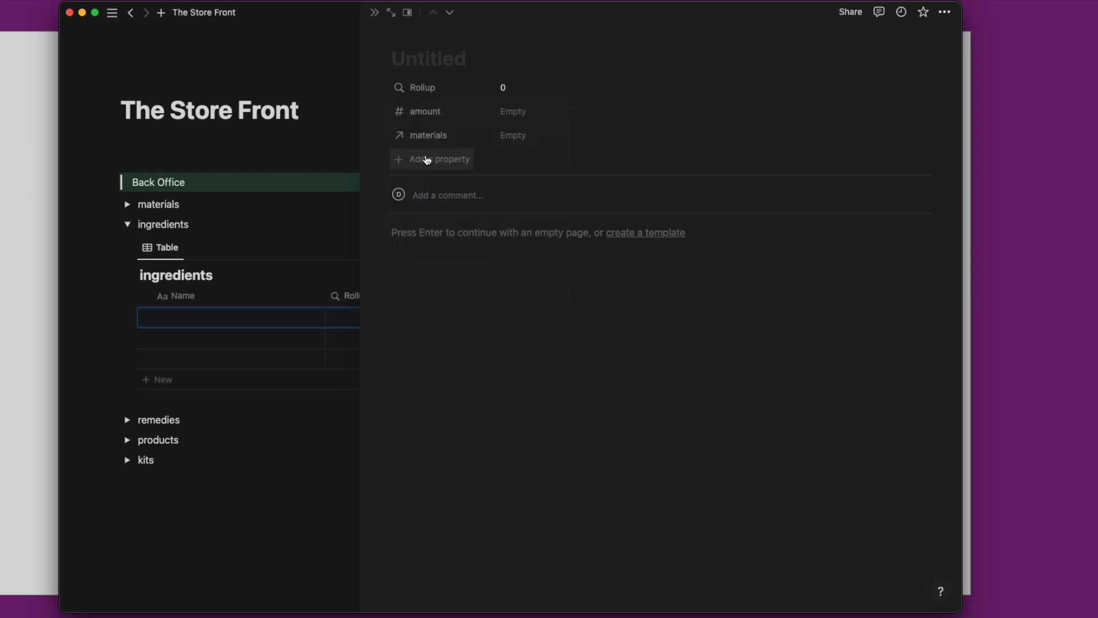
# Add a two-way Relation property from the ingredients database to the remedies database, also shown on remedies as "ingredients".
pyautogui.click(427, 160)
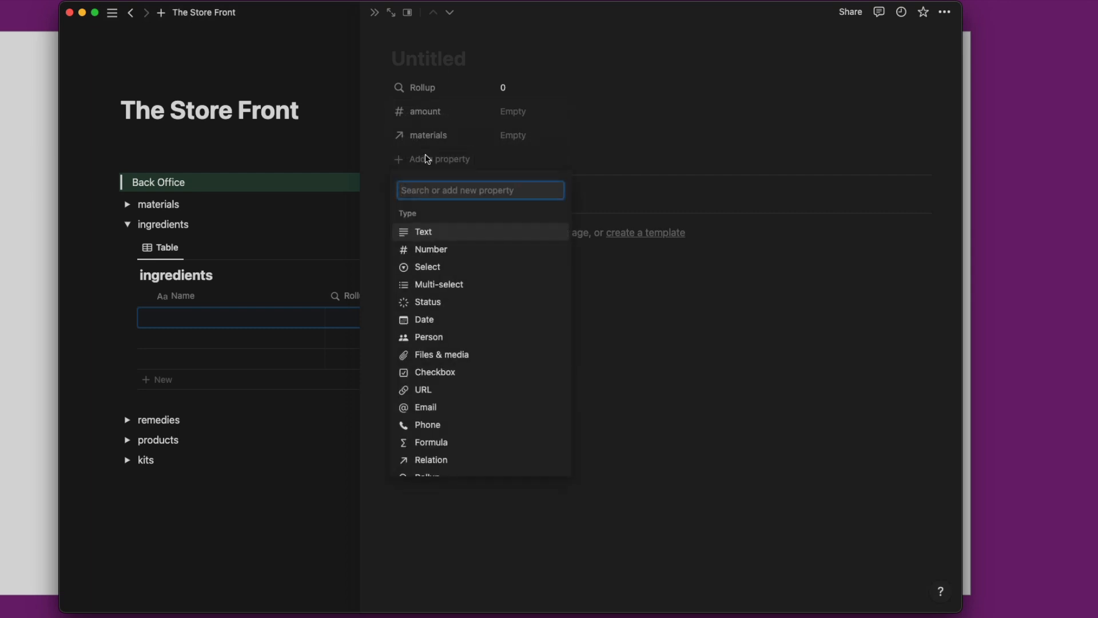
pyautogui.write('rel')
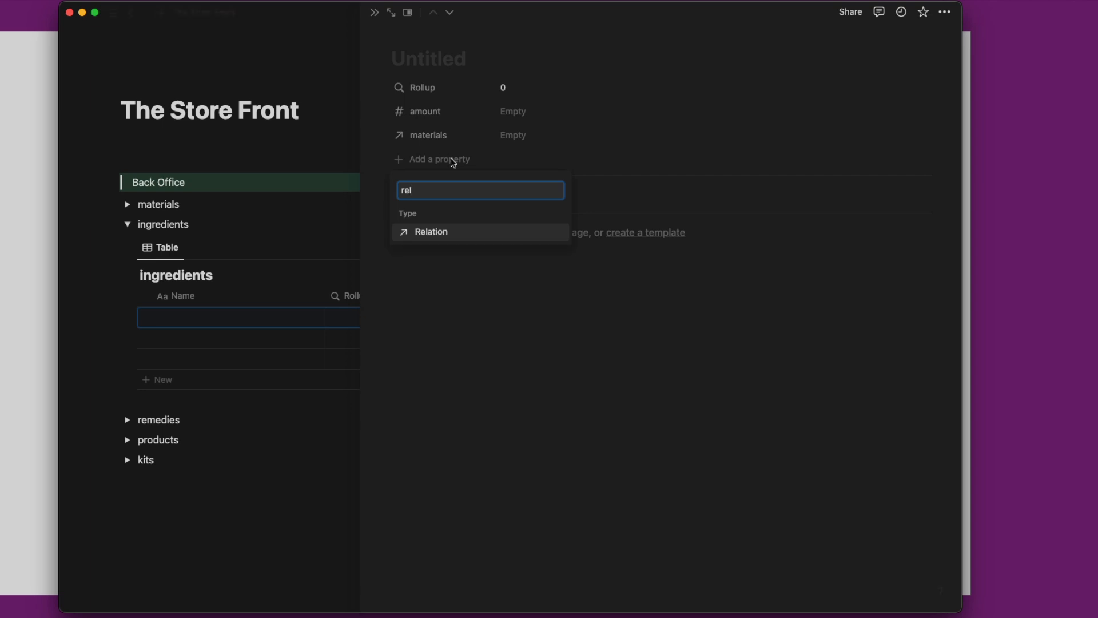
pyautogui.click(446, 233)
pyautogui.write('r')
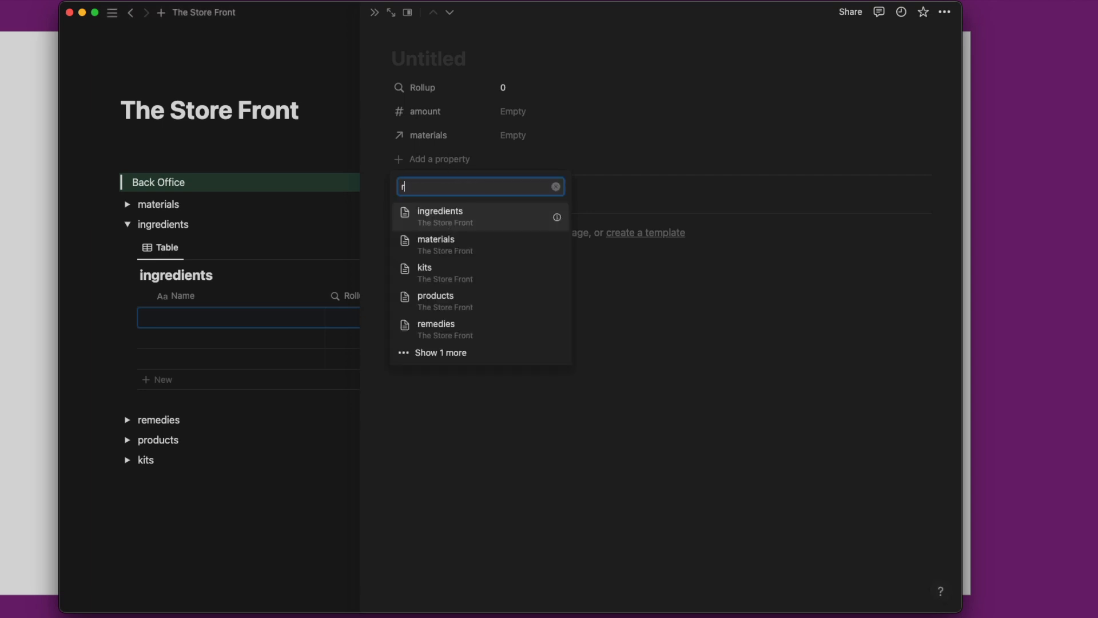
pyautogui.write('e')
pyautogui.click(449, 222)
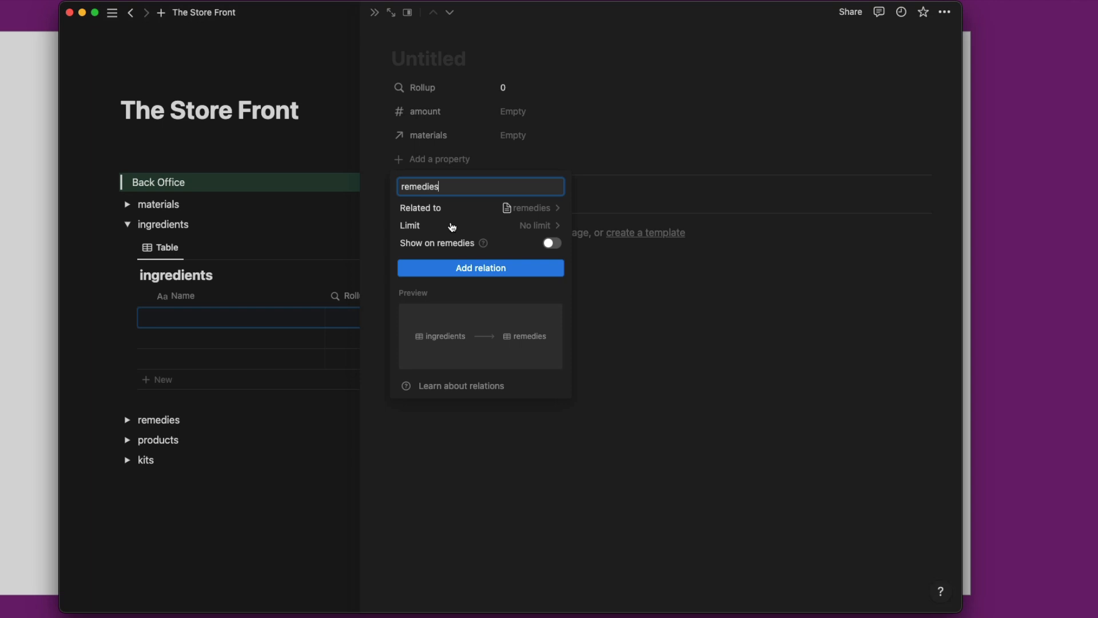
pyautogui.click(552, 243)
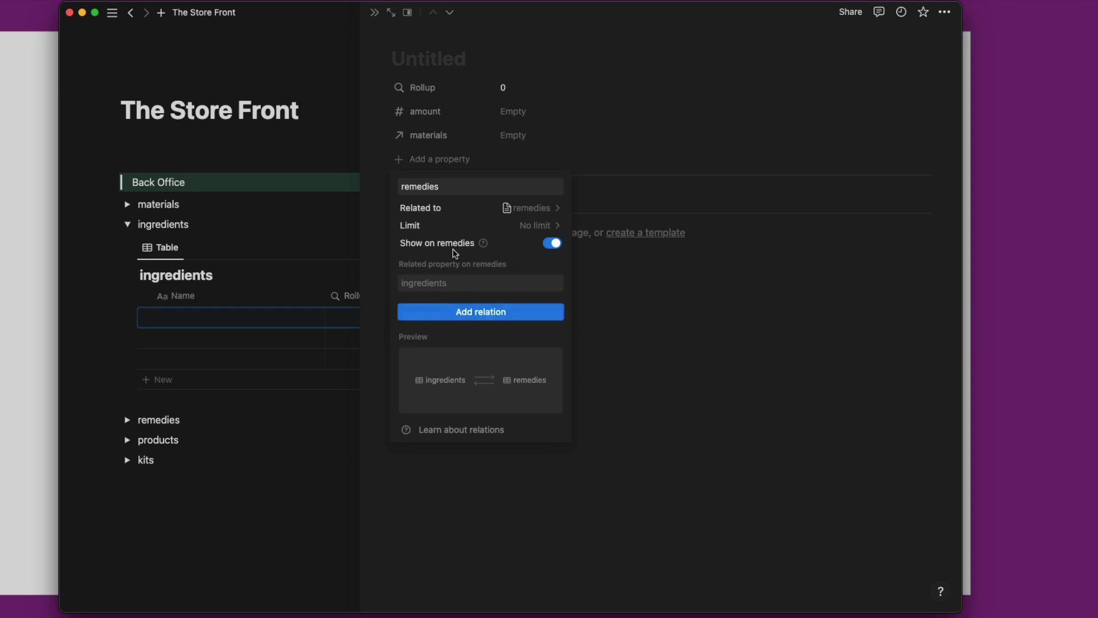
pyautogui.click(476, 312)
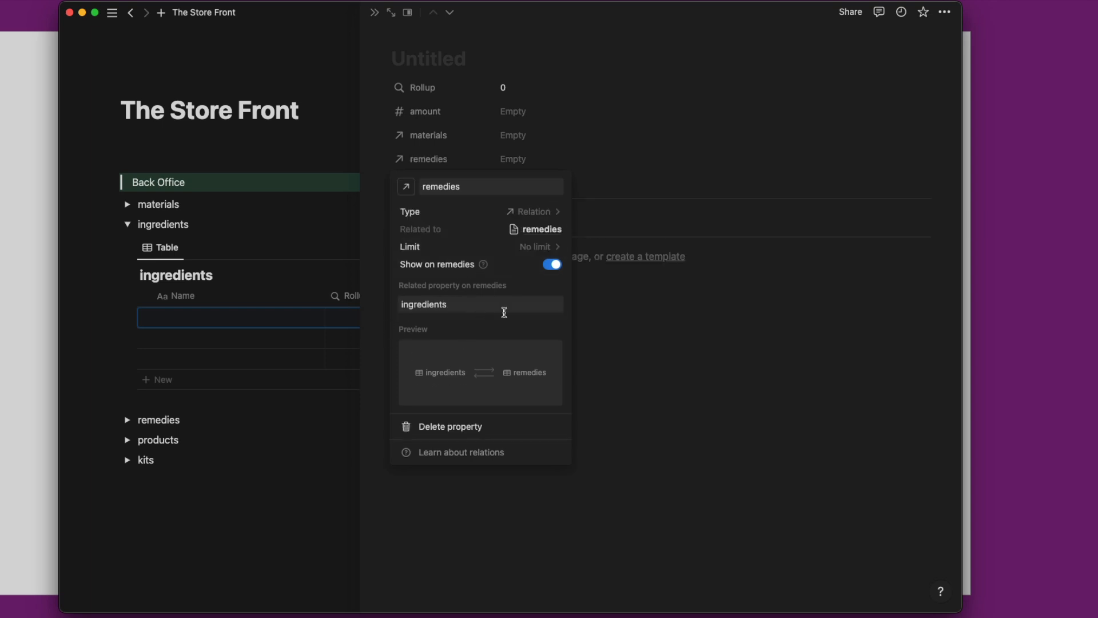
pyautogui.click(599, 315)
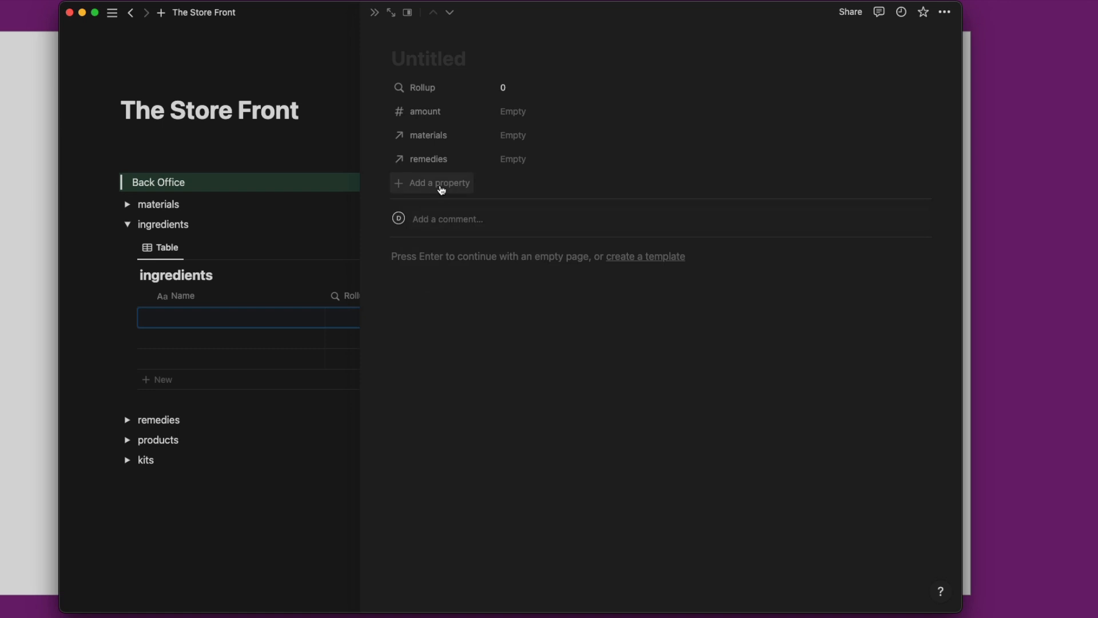
# Add a Formula property named "total cost" to the ingredients database.
pyautogui.click(442, 190)
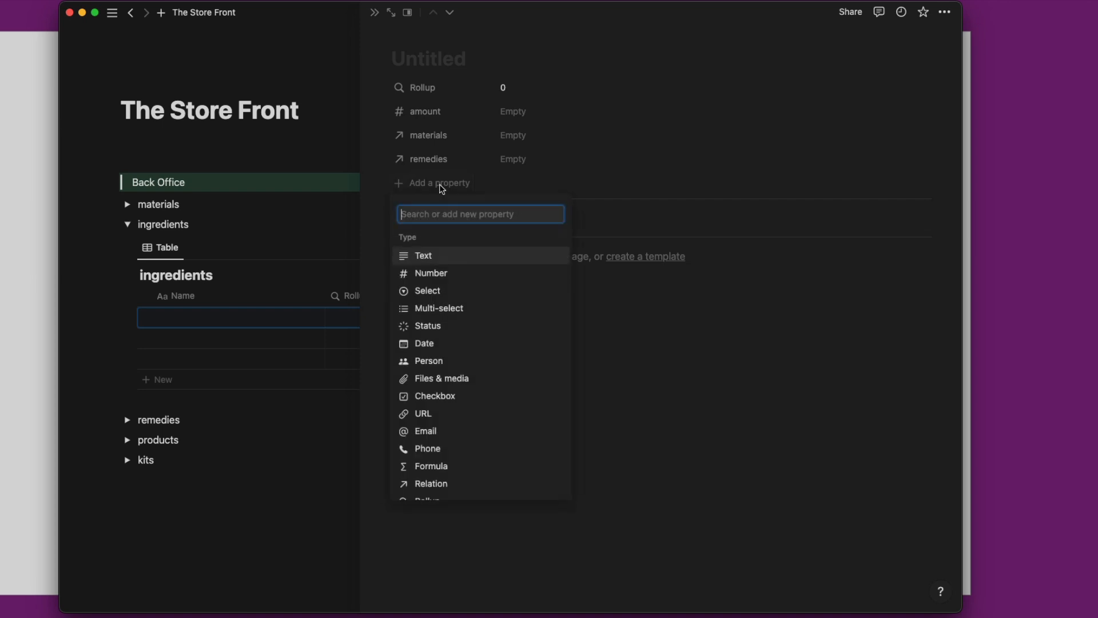
pyautogui.write('f')
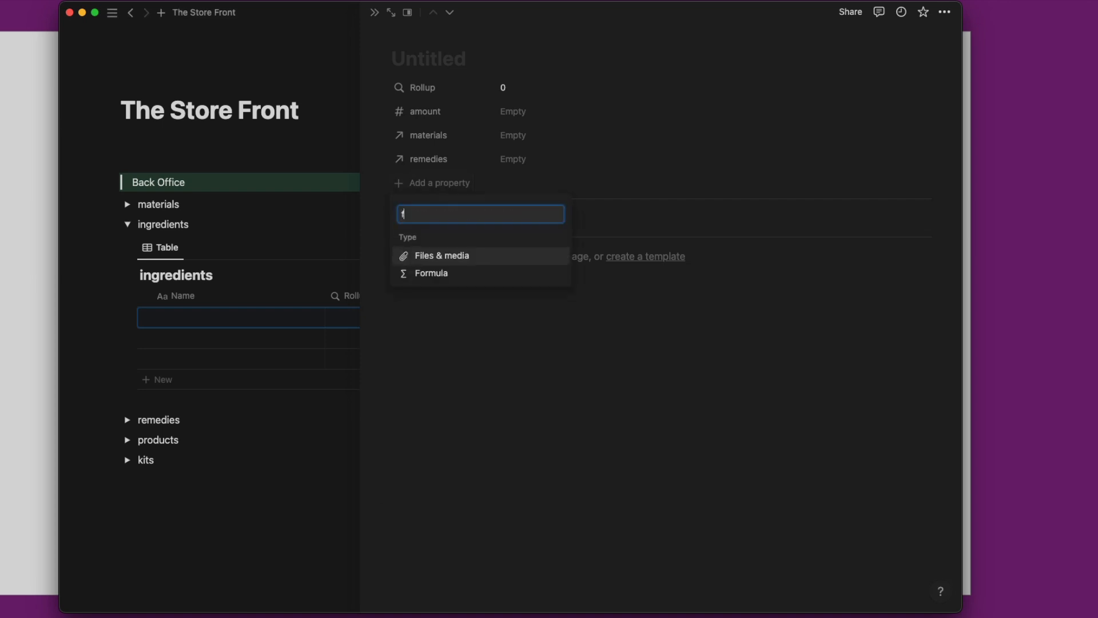
pyautogui.click(446, 274)
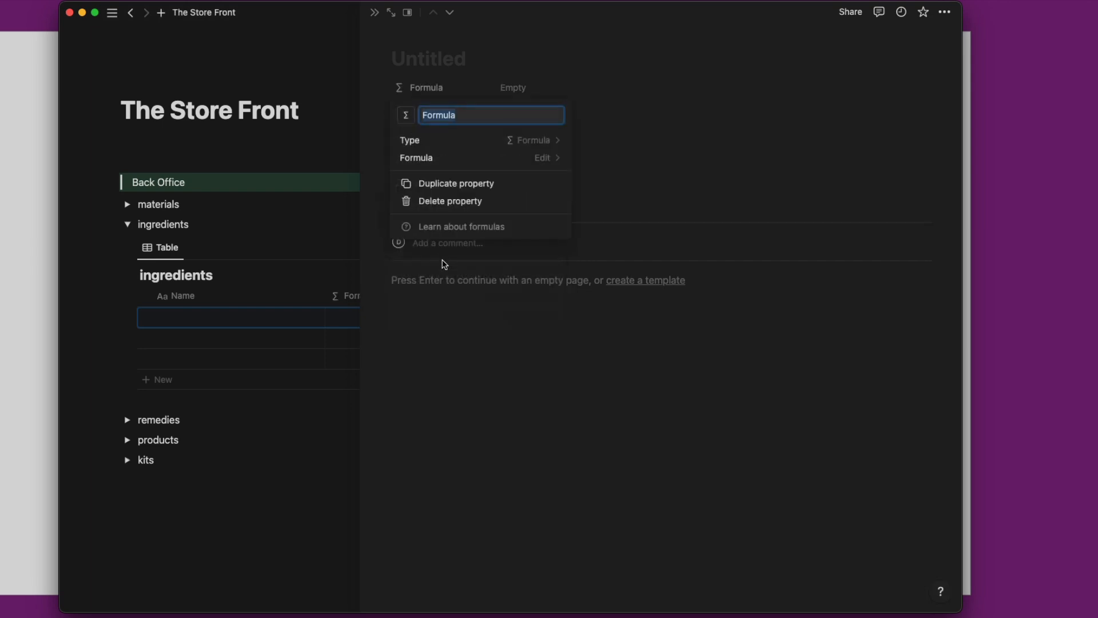
pyautogui.write('total cos')
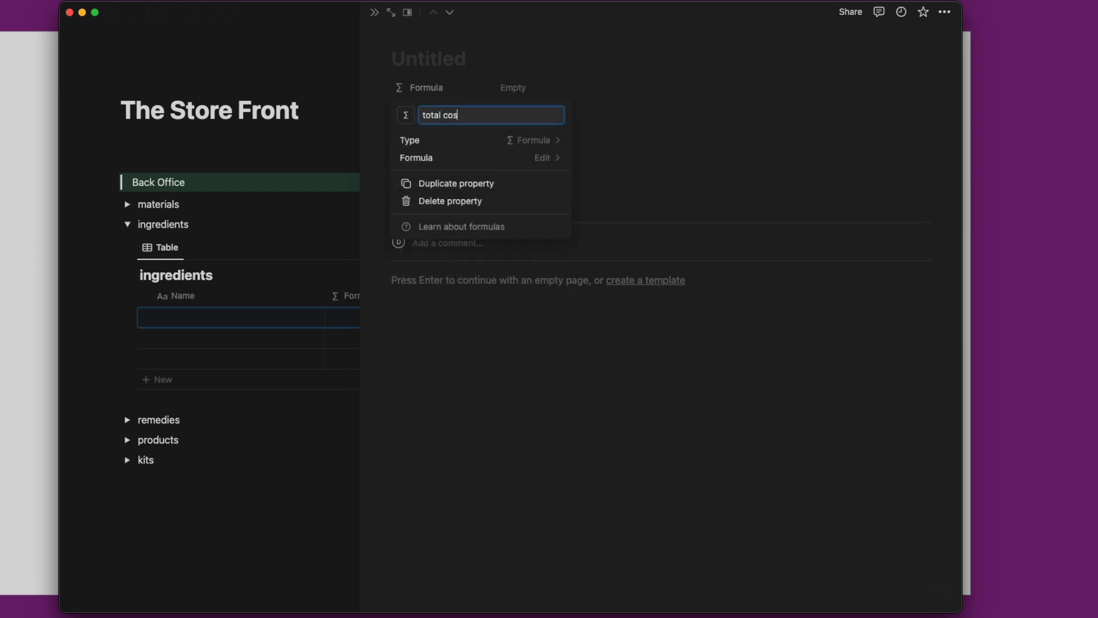
pyautogui.write('t')
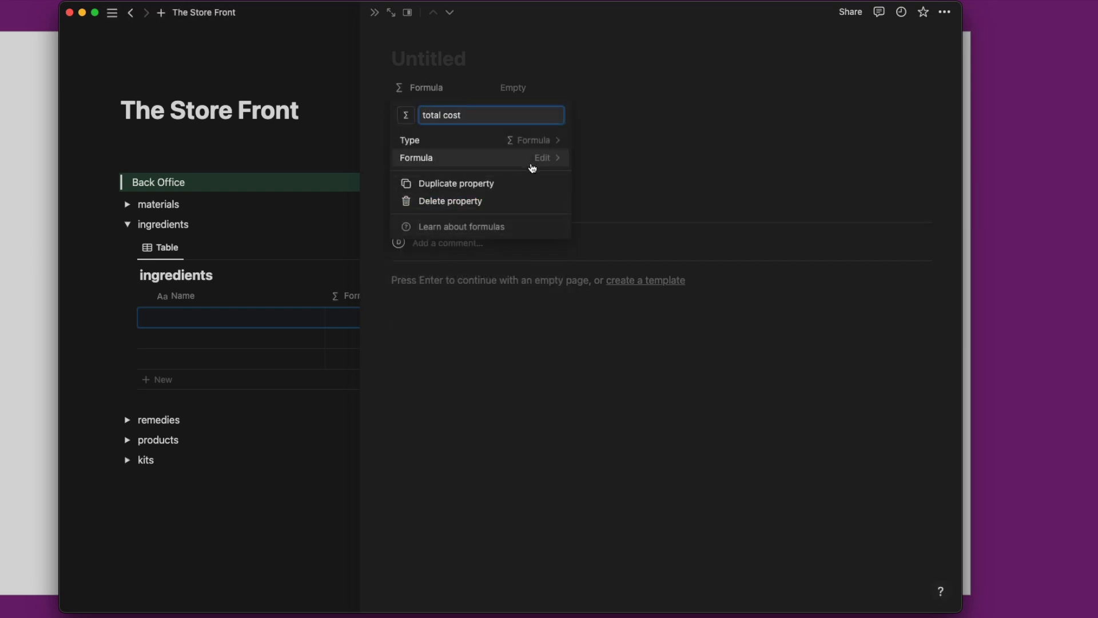
pyautogui.click(540, 157)
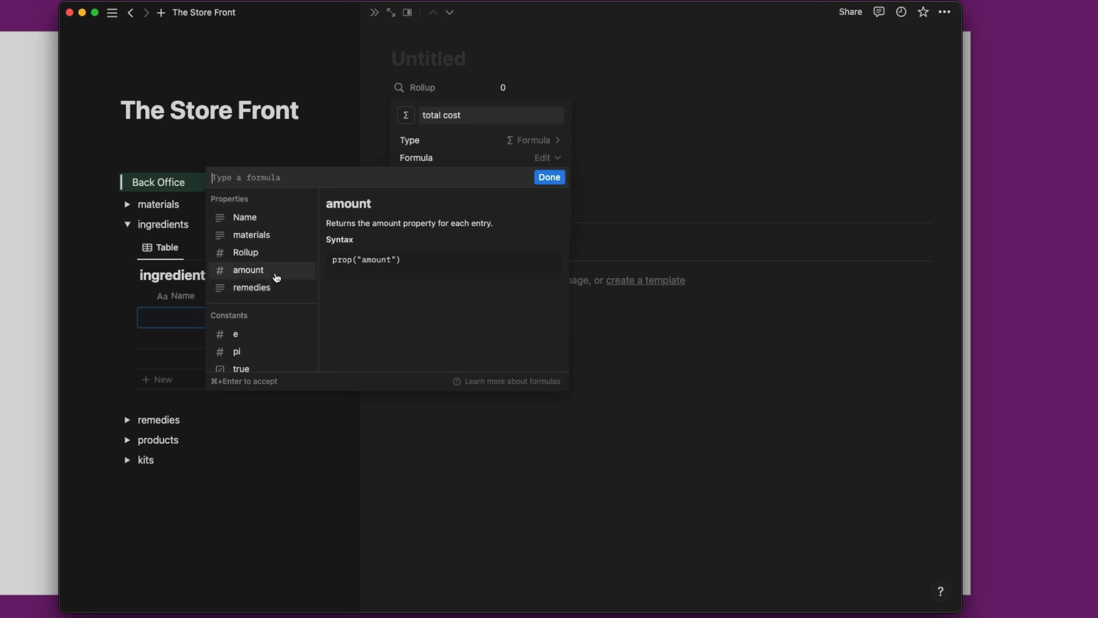
pyautogui.click(632, 200)
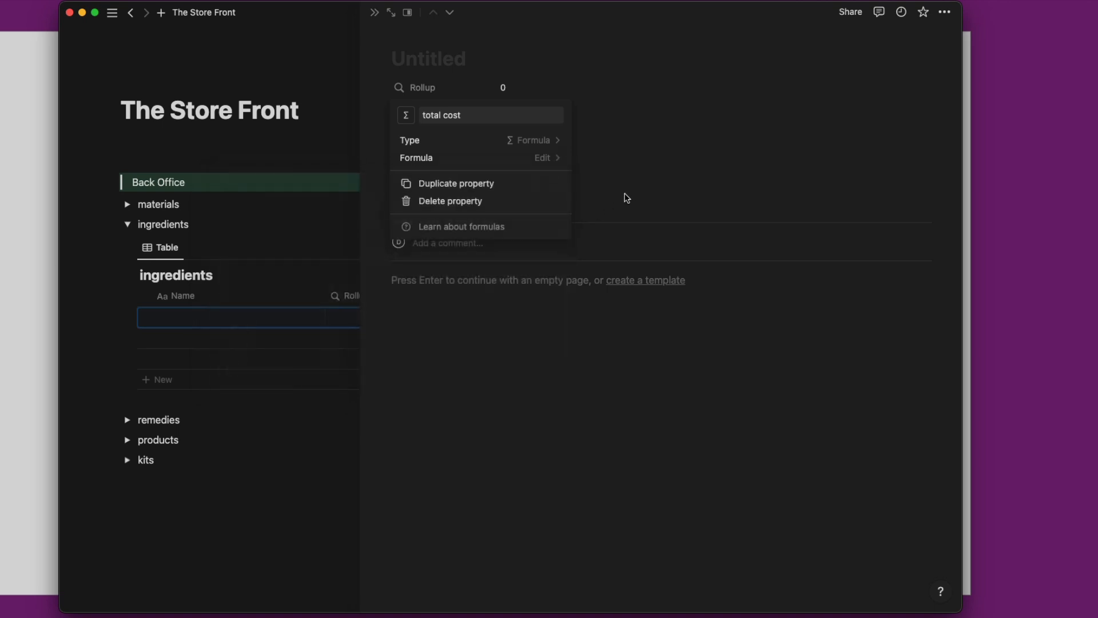
pyautogui.click(623, 197)
# Rename the Rollup property in the ingredients database as "cost".
pyautogui.click(420, 87)
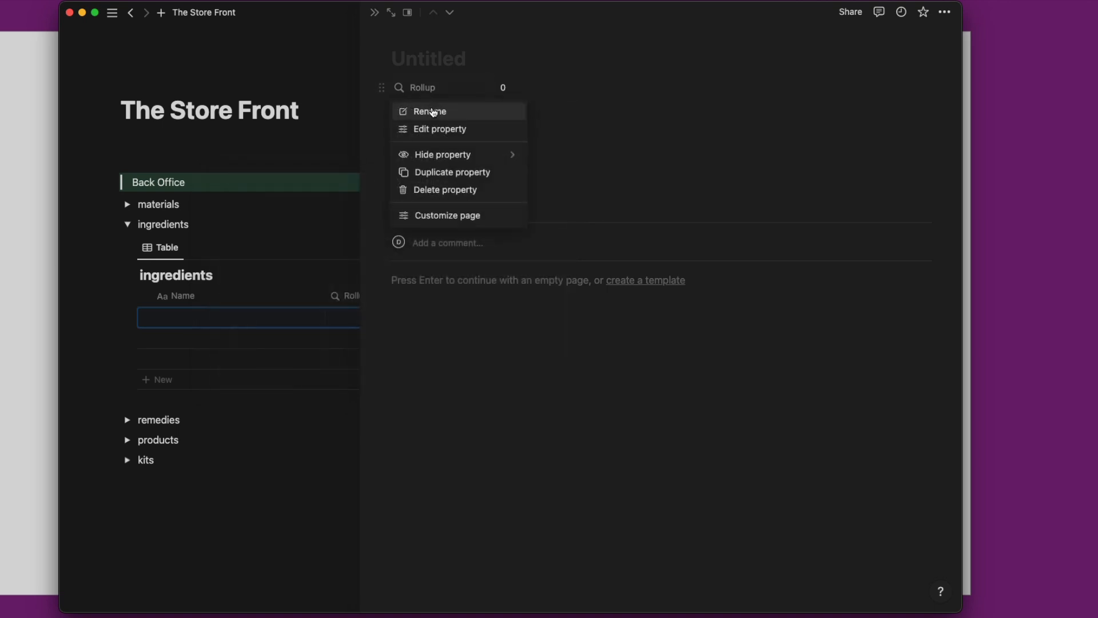
pyautogui.click(430, 110)
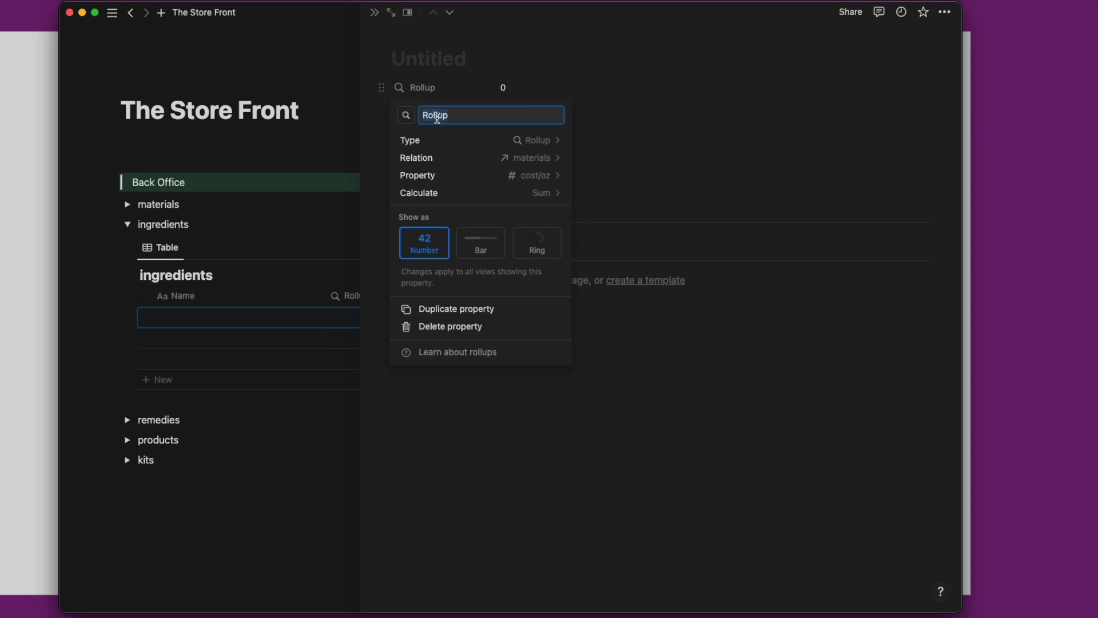
pyautogui.write('cost')
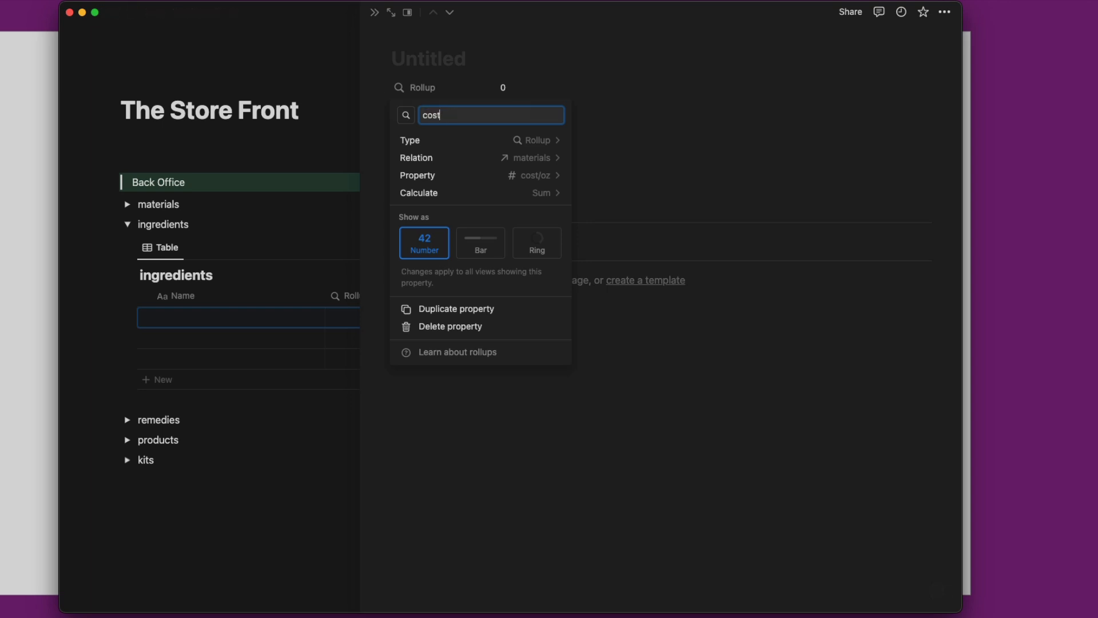
pyautogui.click(385, 117)
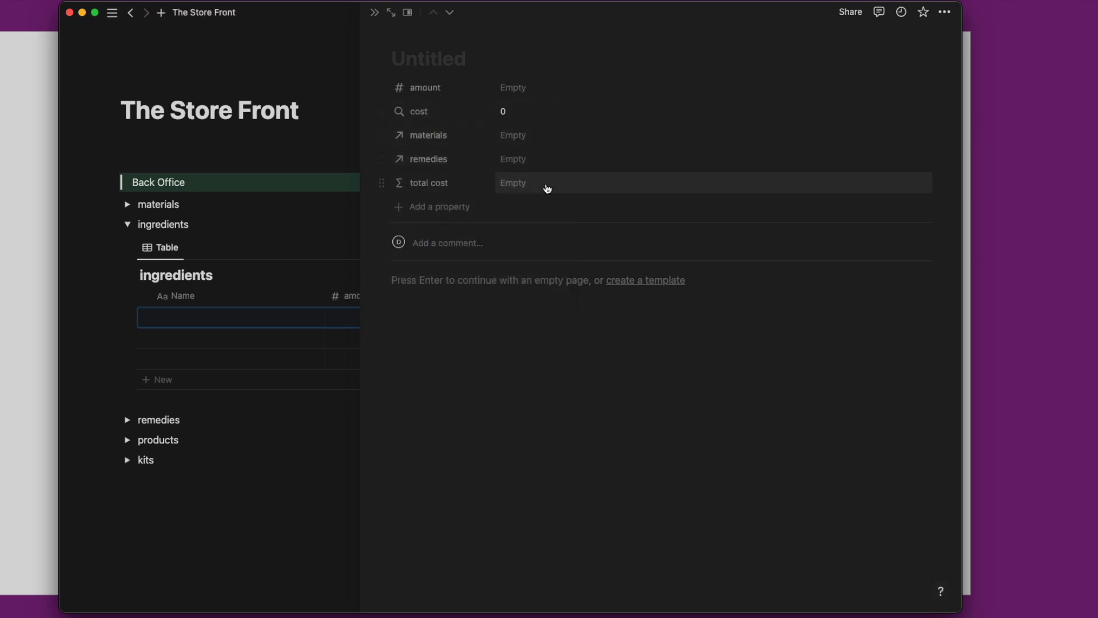
# Set the total cost formula to multiply the cost property by the amount property.
pyautogui.click(549, 184)
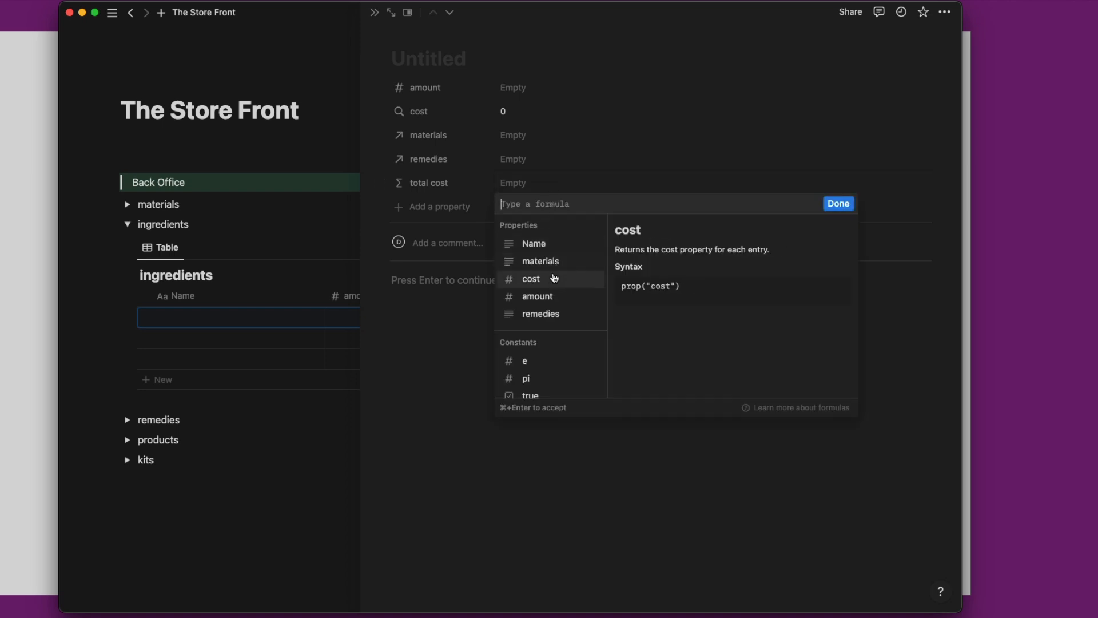
pyautogui.click(553, 280)
pyautogui.write('/')
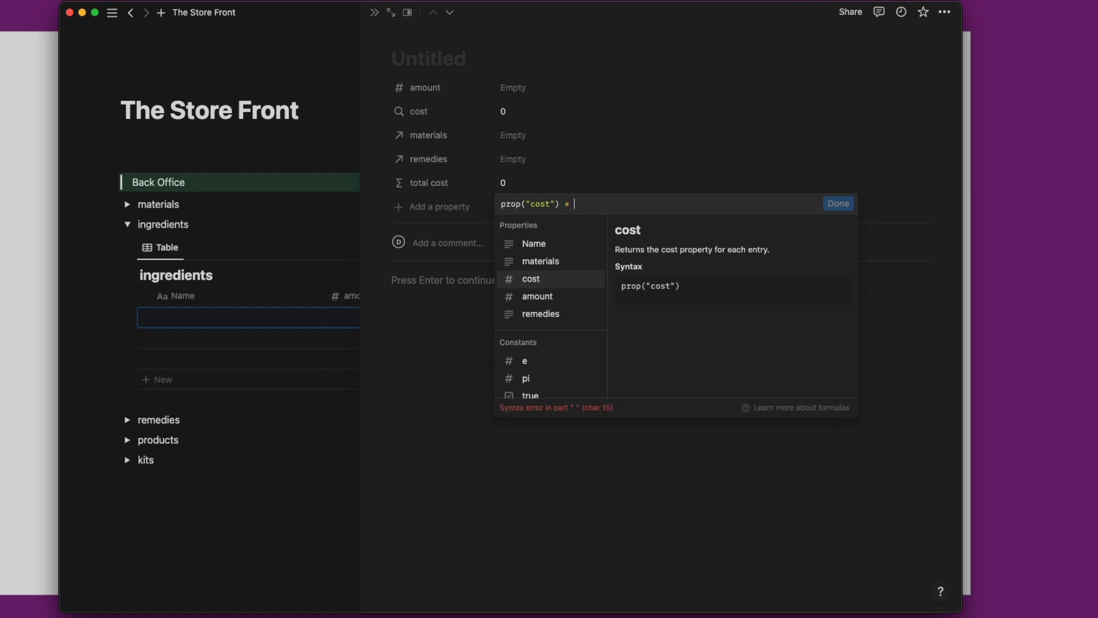
pyautogui.click(555, 297)
pyautogui.click(838, 203)
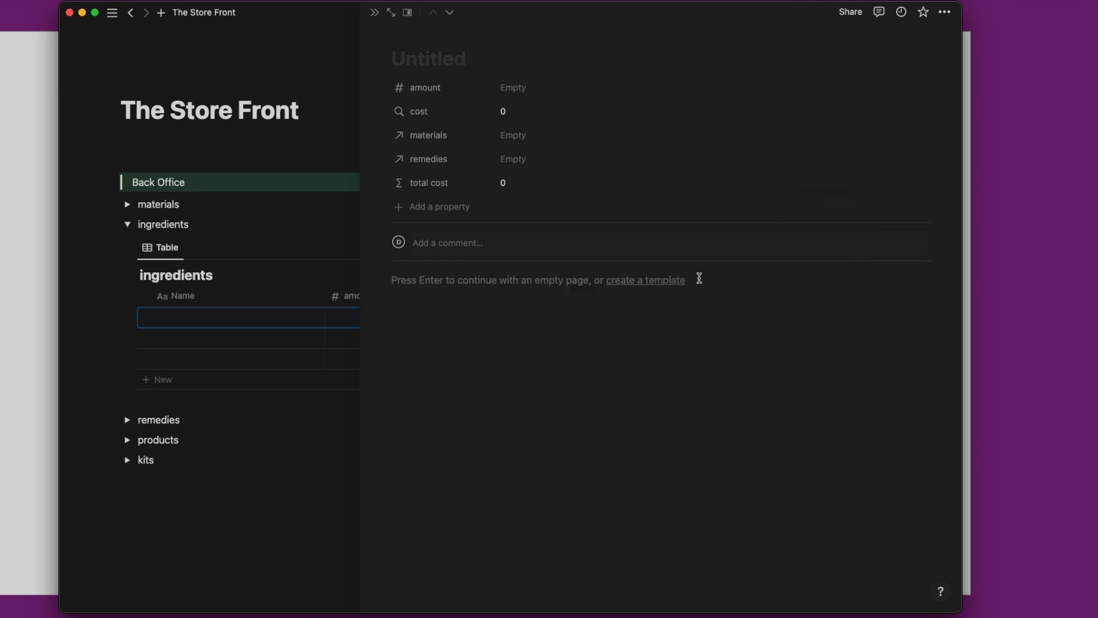
# Title the open ingredient page "Tulsi" and set its amount to 8.
pyautogui.click(628, 331)
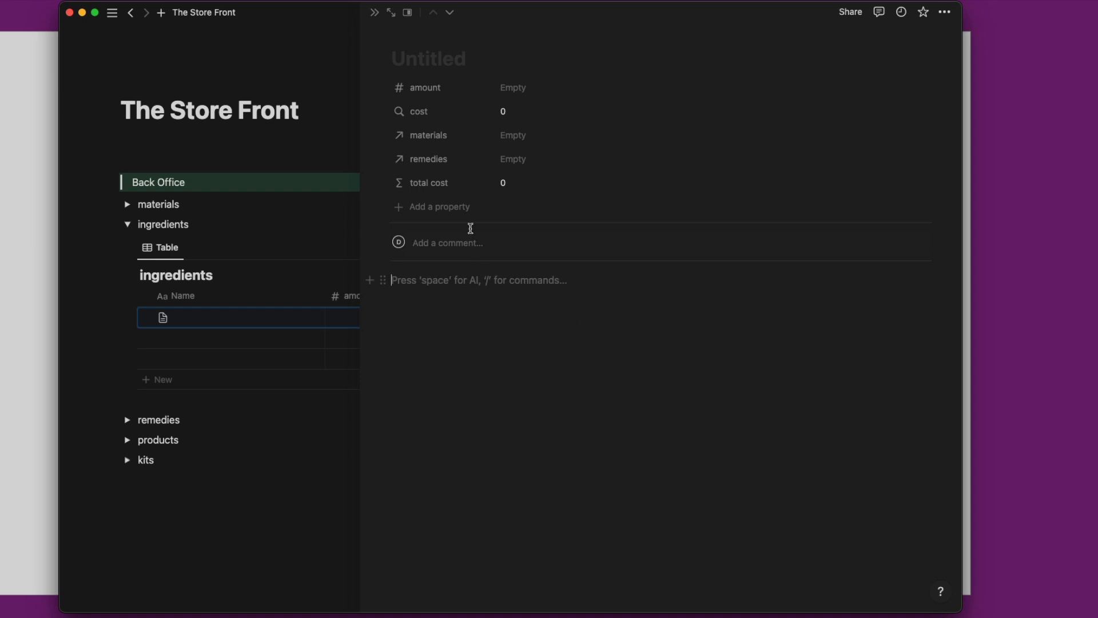
pyautogui.click(426, 62)
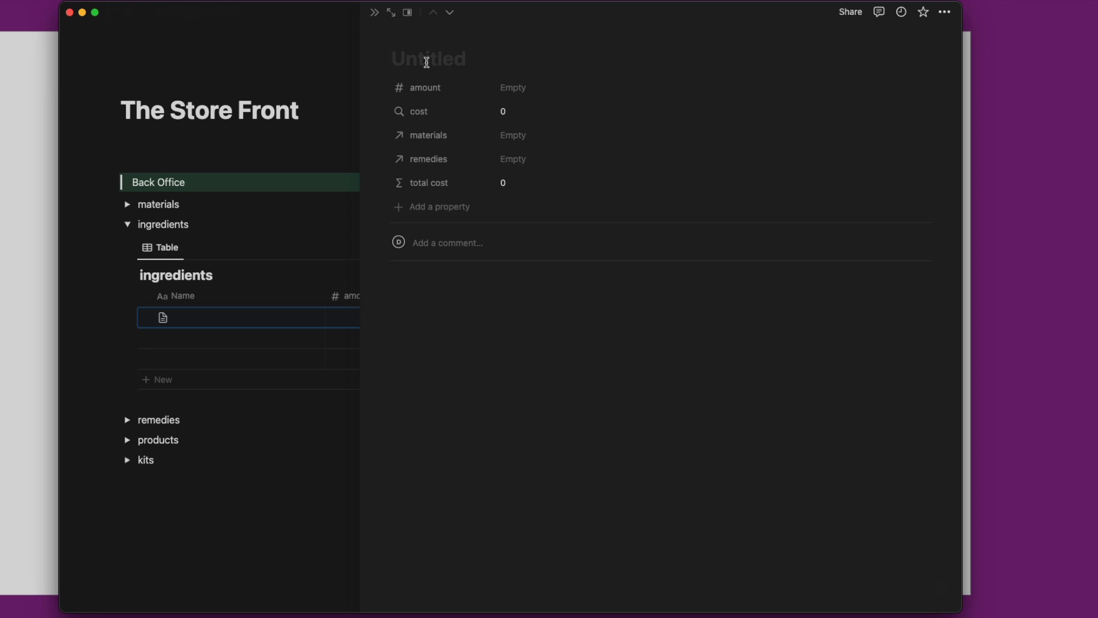
pyautogui.write('Tulsi')
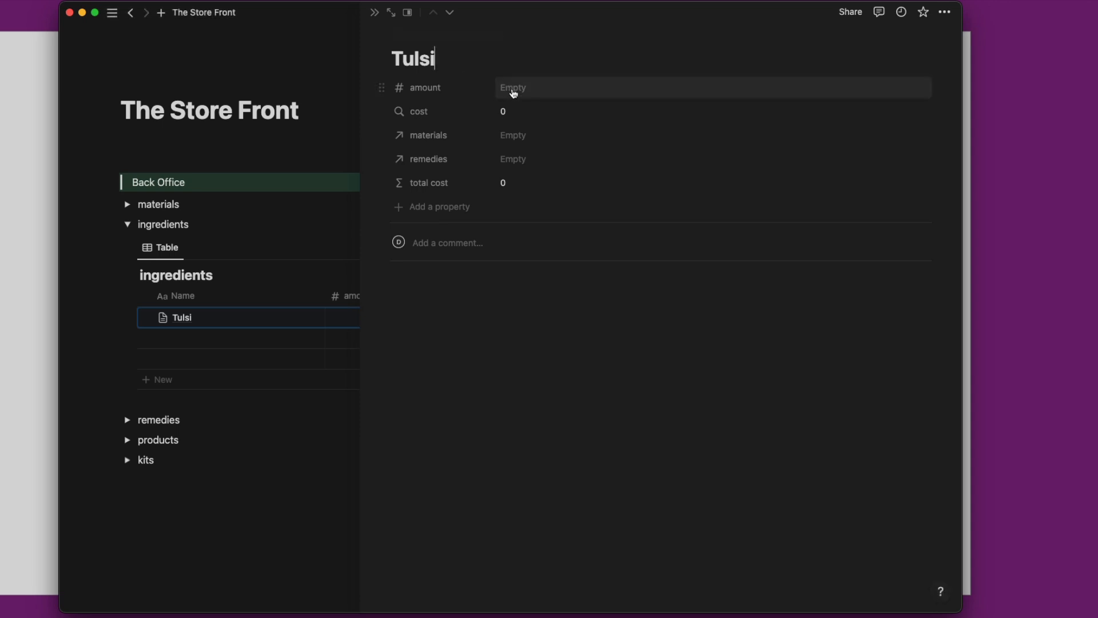
pyautogui.click(512, 90)
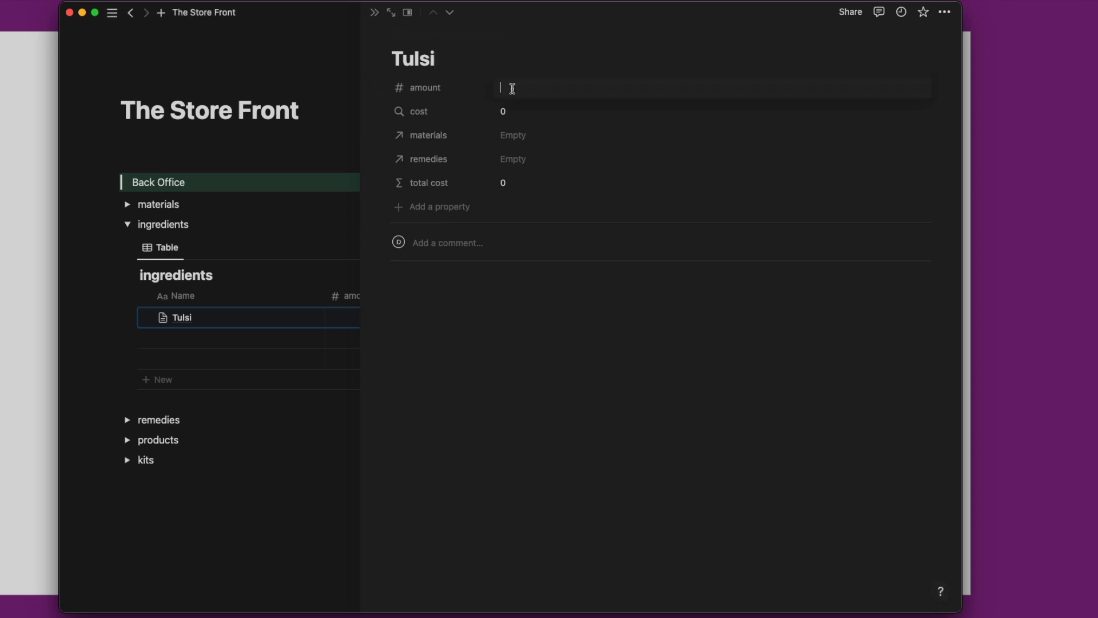
pyautogui.write('8')
# Link the Tulsi ingredient to the Tulsi page in the materials database.
pyautogui.click(523, 135)
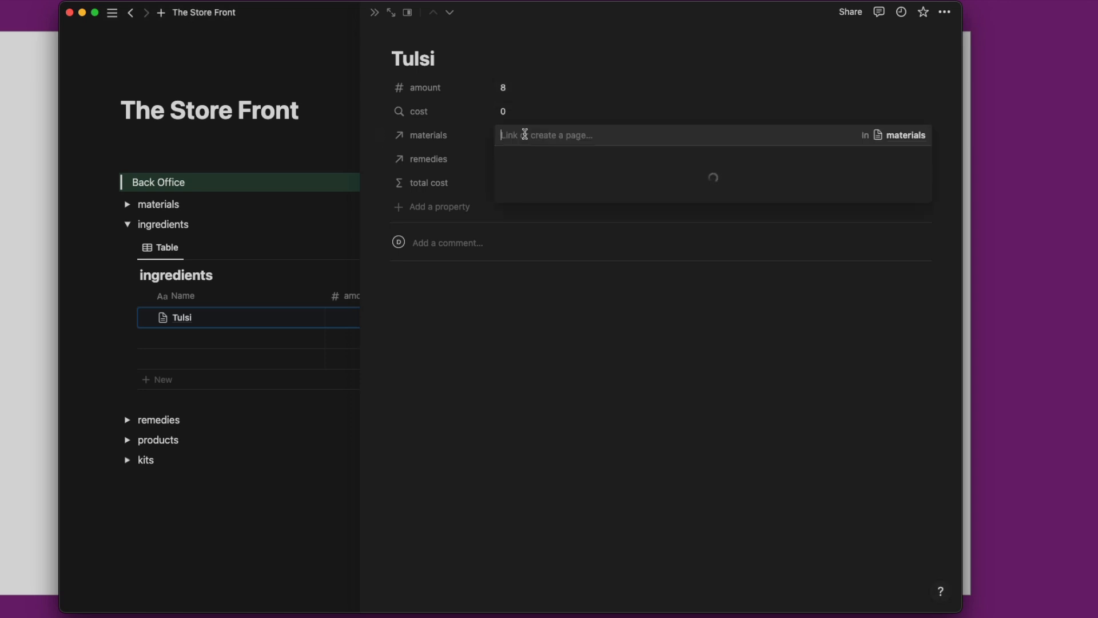
pyautogui.write('t')
pyautogui.click(522, 178)
pyautogui.click(381, 167)
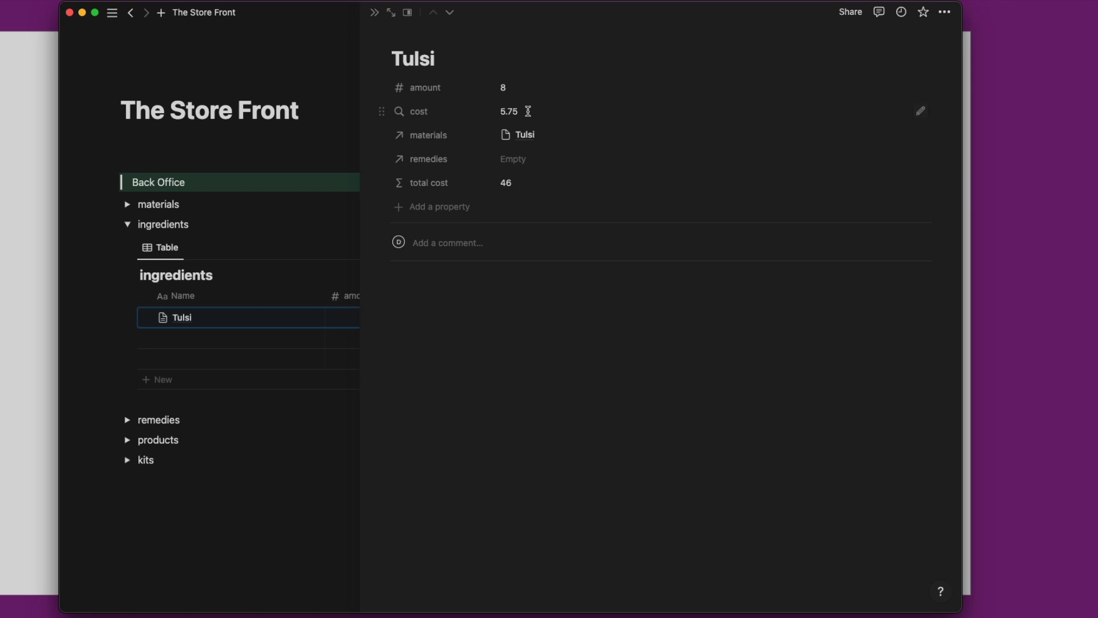
# Check which materials property the cost rollup uses, then close the Tulsi ingredient page.
pyautogui.click(434, 114)
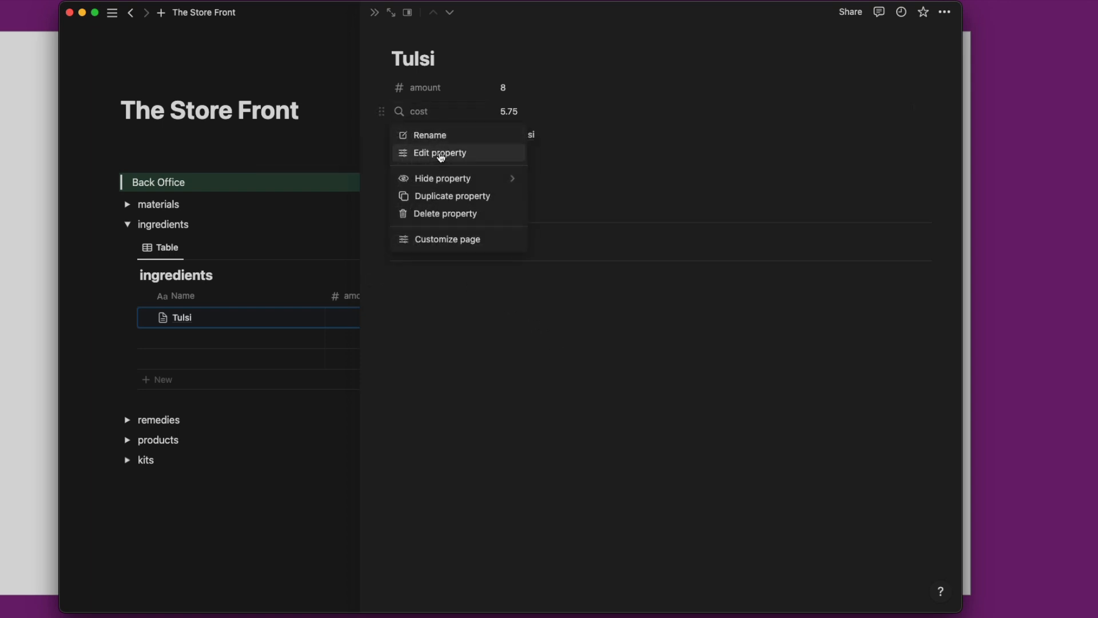
pyautogui.click(438, 154)
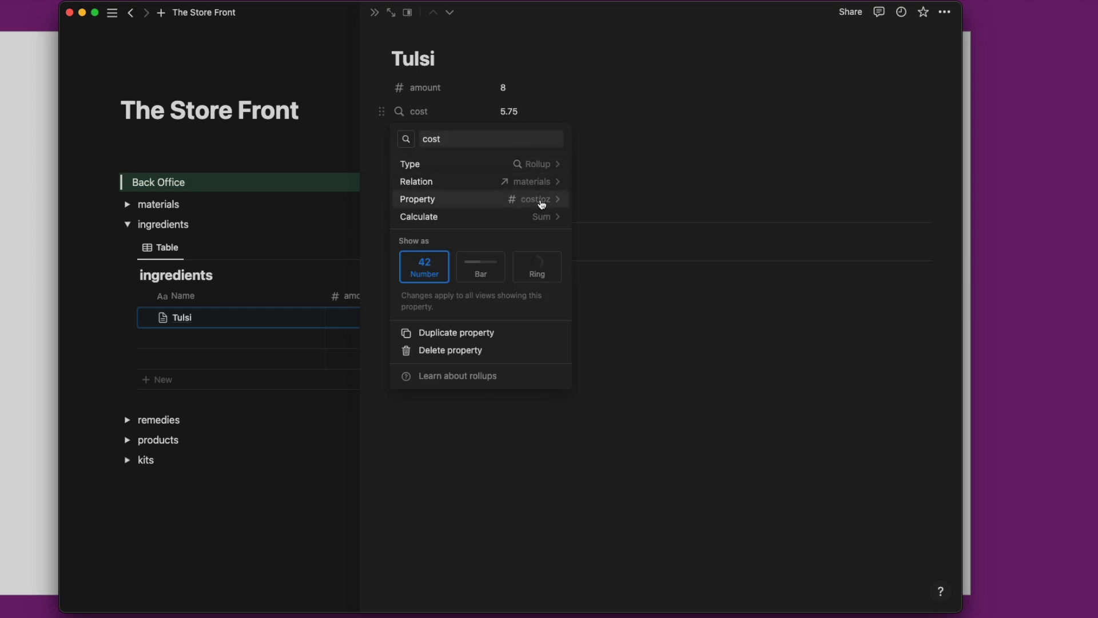
pyautogui.click(542, 202)
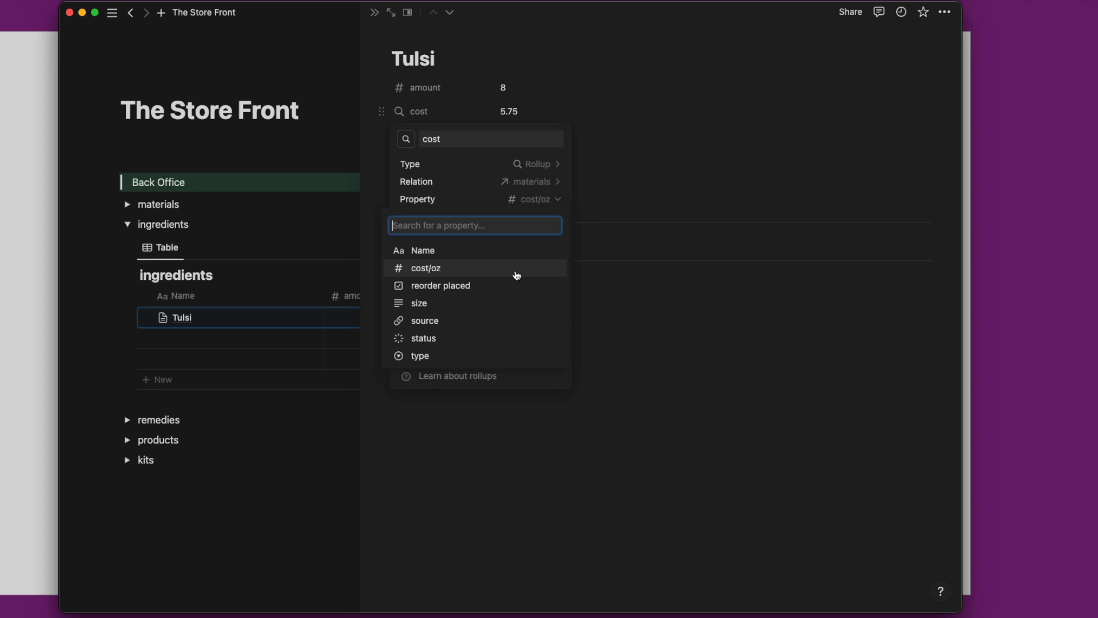
pyautogui.click(663, 263)
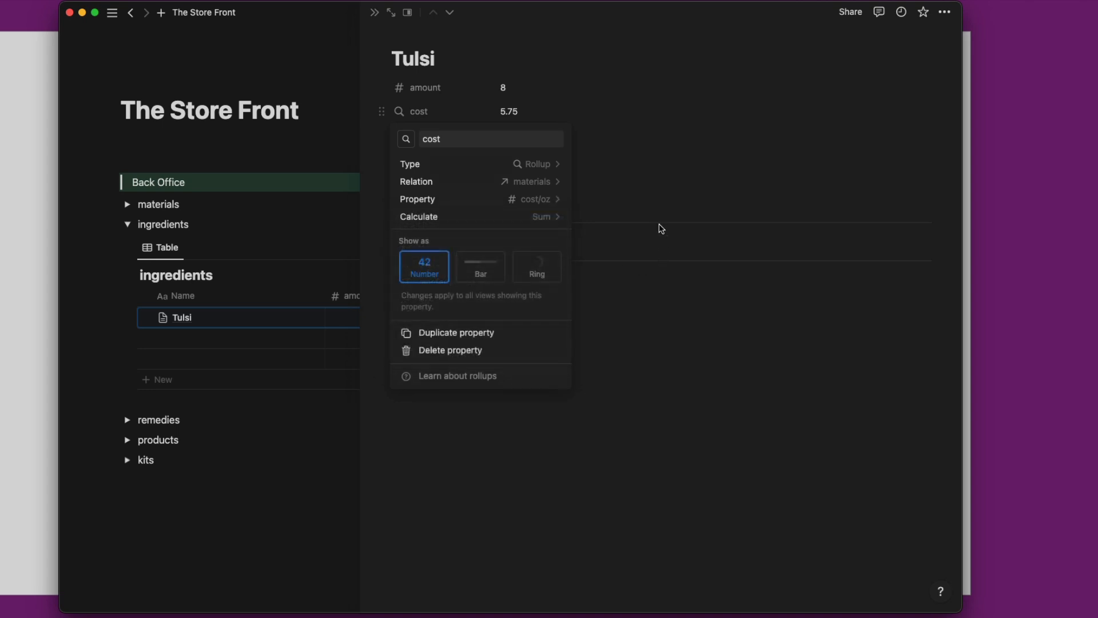
pyautogui.click(375, 13)
pyautogui.click(374, 13)
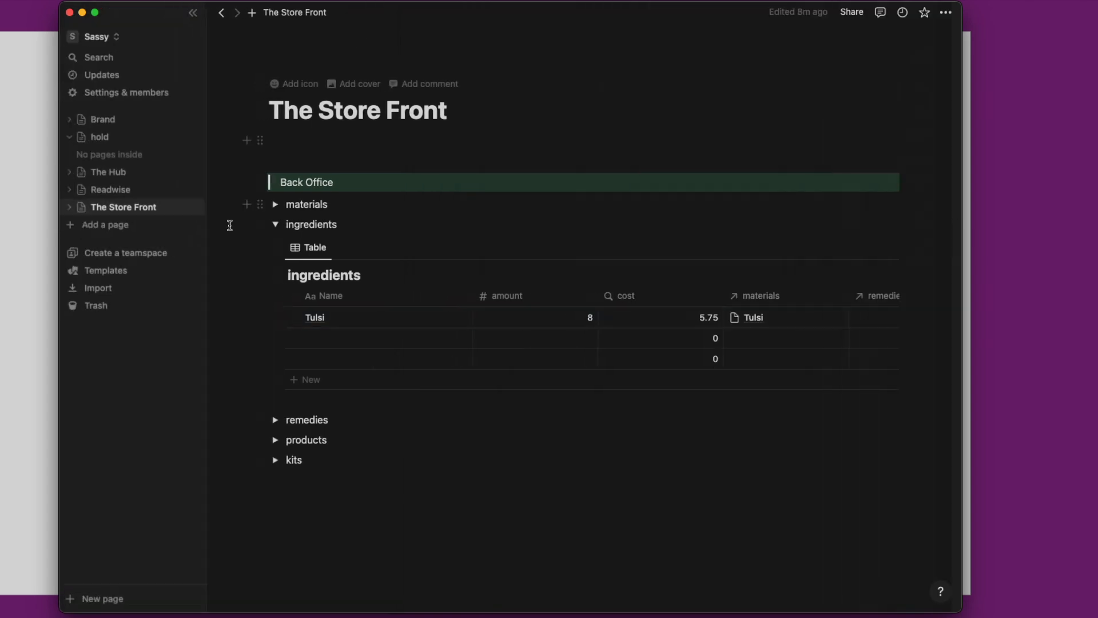
# Open the Tulsi entry in the materials database and calculate 5.75/4 in Spotlight Search.
pyautogui.click(281, 206)
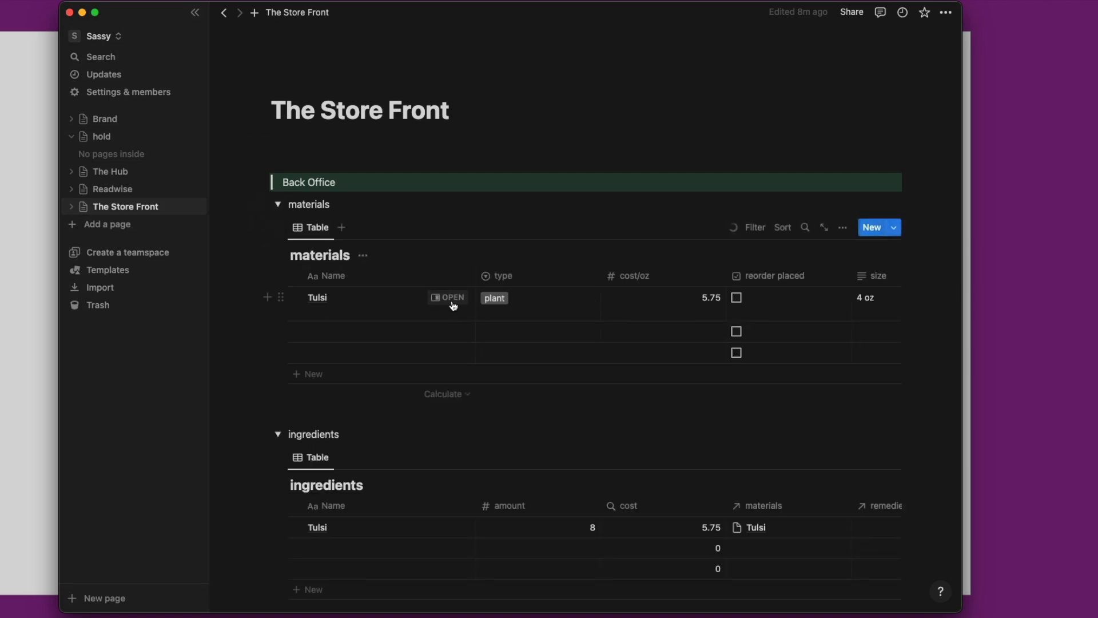
pyautogui.click(453, 304)
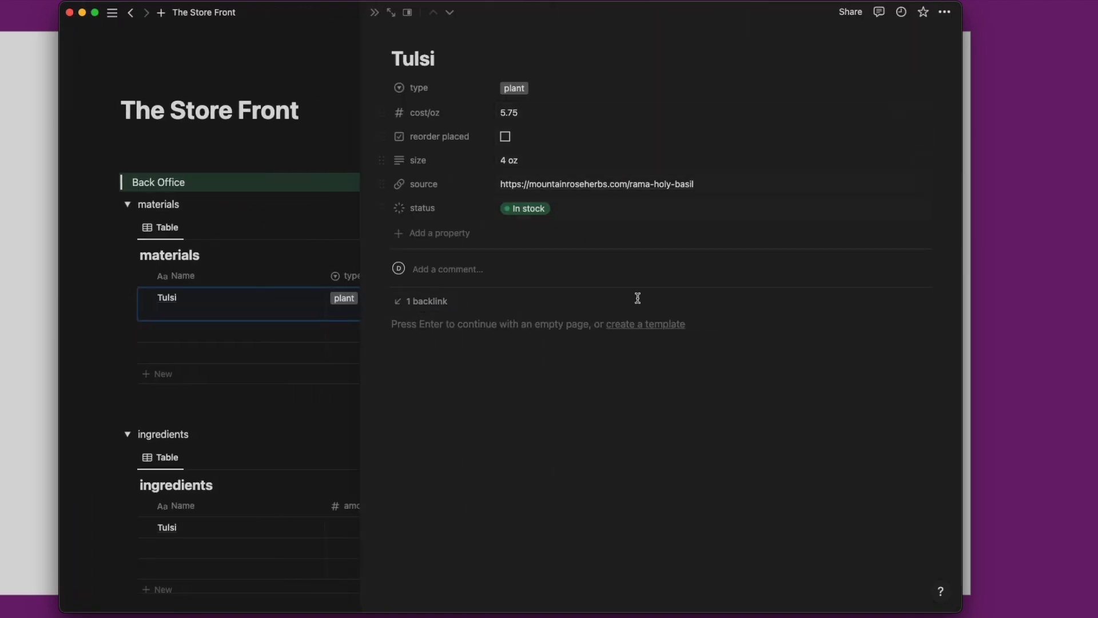
pyautogui.press('super+space')
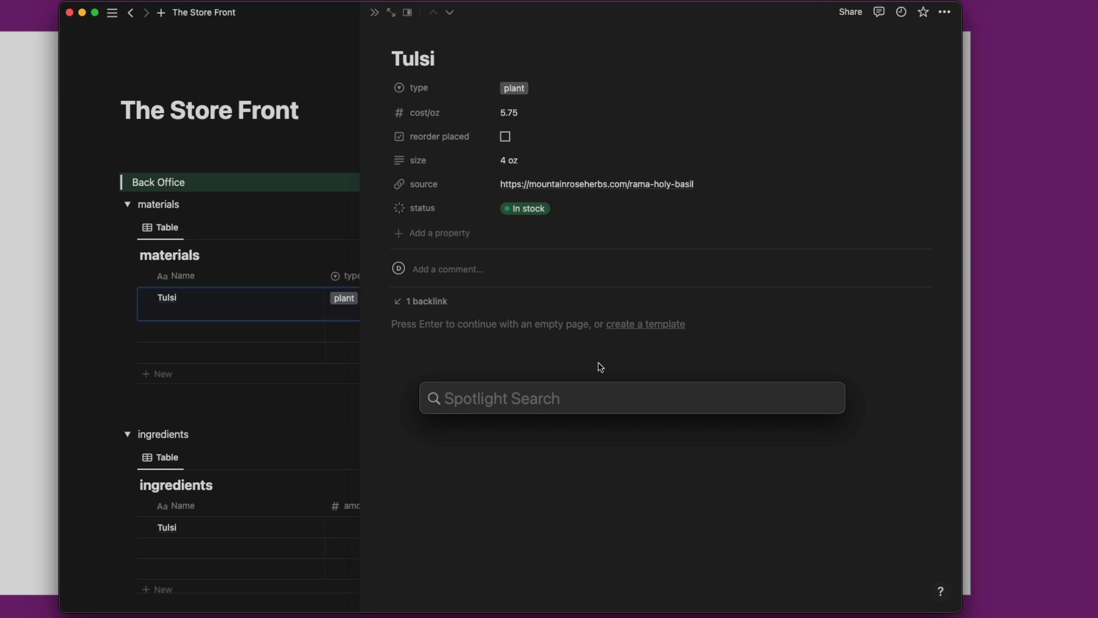
pyautogui.write('5.75/4')
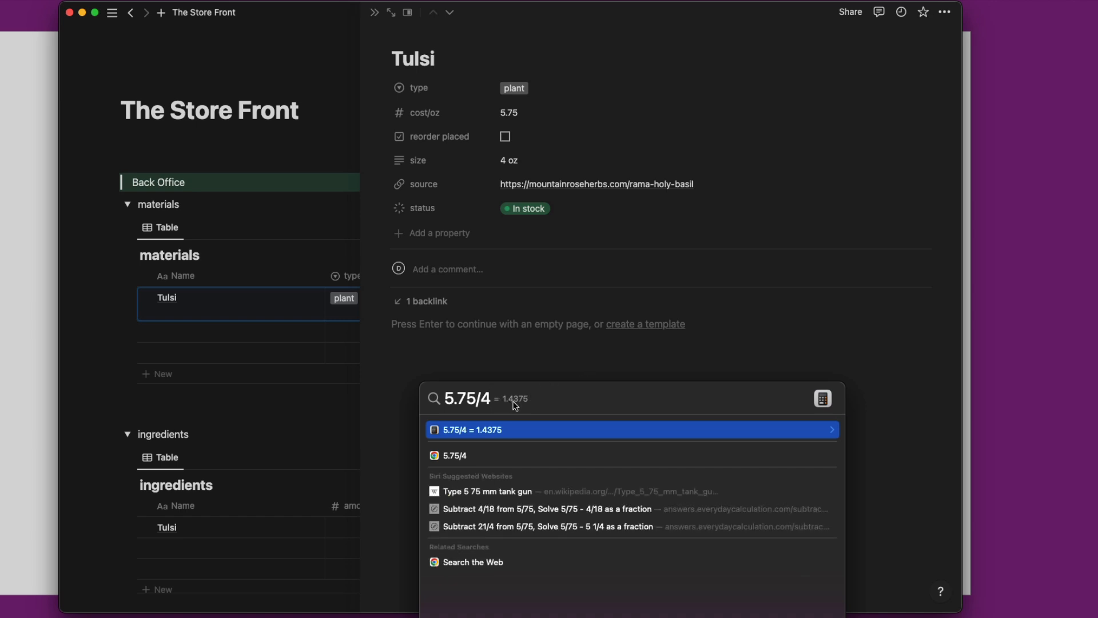
# Set the Tulsi material's cost/oz to 1.44 and close its page.
pyautogui.click(520, 115)
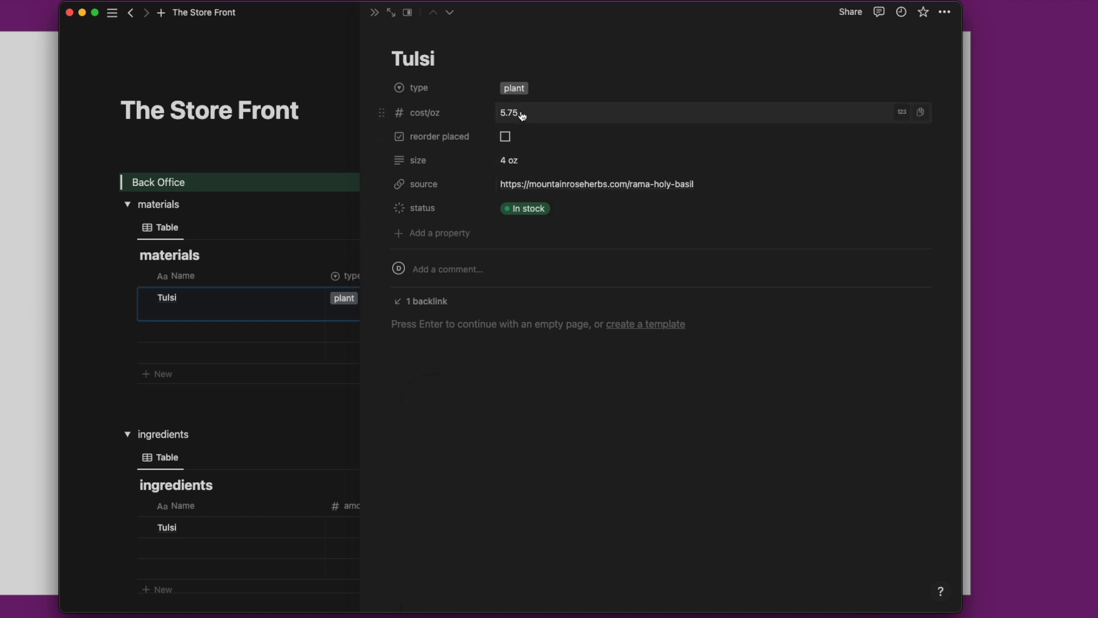
pyautogui.moveTo(521, 115); pyautogui.dragTo(500, 115)
pyautogui.write('1.')
pyautogui.click(375, 13)
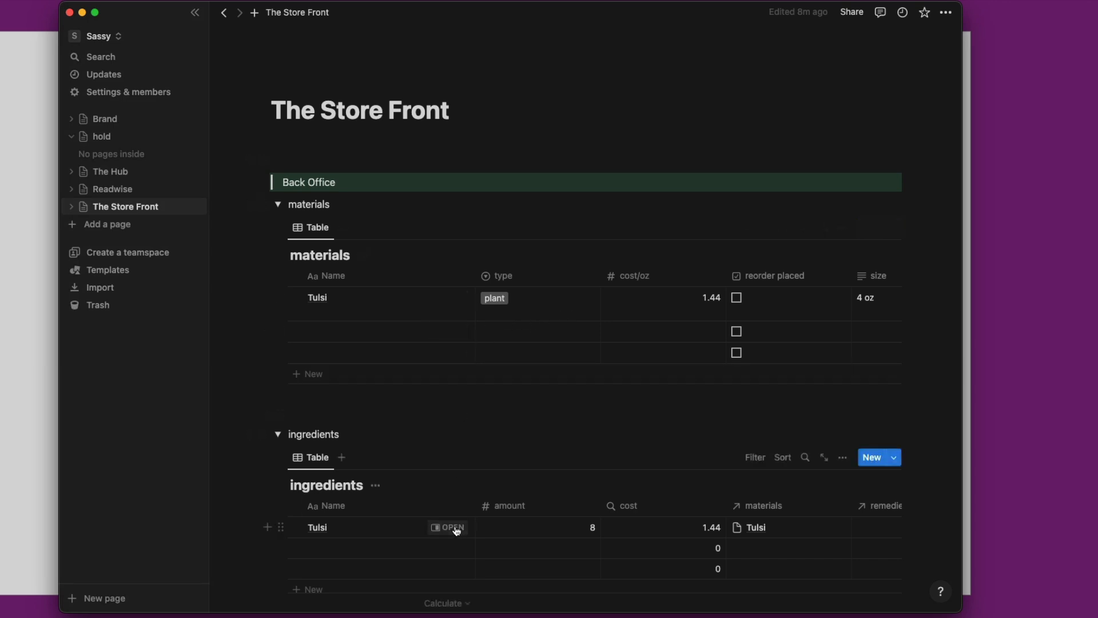
# Open the Tulsi entry in the ingredients database, set its amount to 4 and close the page.
pyautogui.click(455, 527)
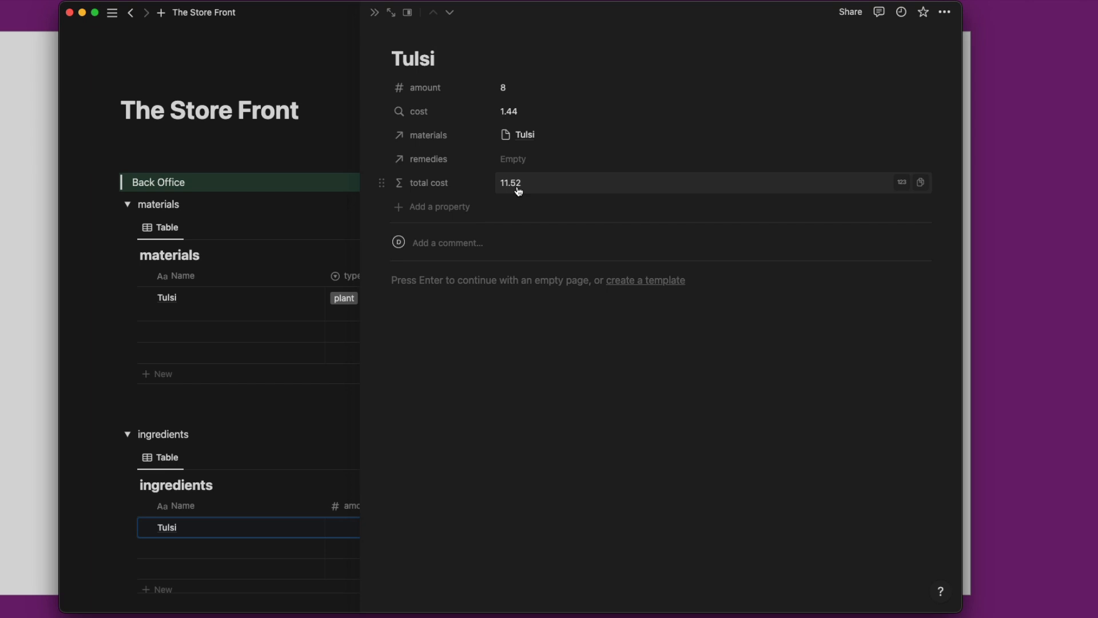
pyautogui.click(513, 86)
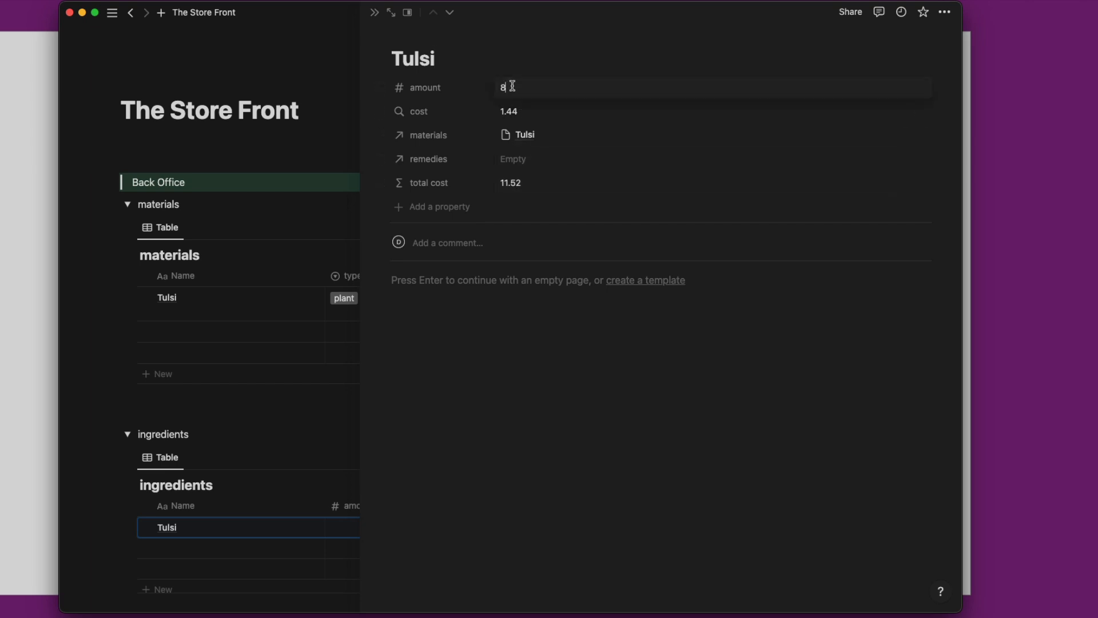
pyautogui.press('BackSpace')
pyautogui.write('4')
pyautogui.click(374, 15)
pyautogui.click(374, 16)
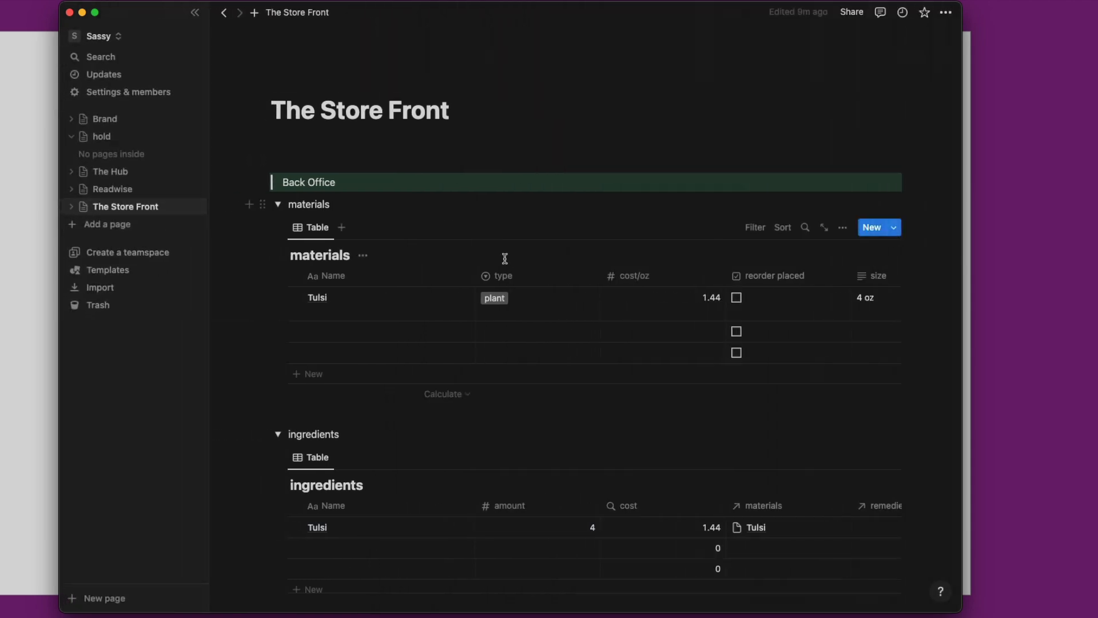
# Delete the two empty rows from the materials database and collapse its toggle.
pyautogui.click(282, 330)
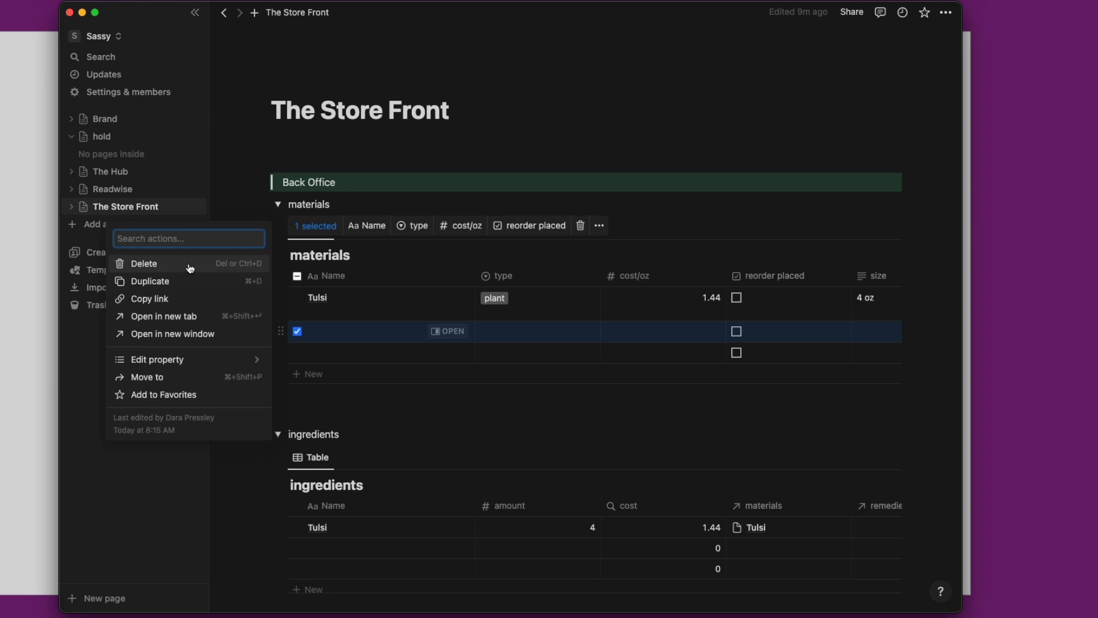
pyautogui.click(166, 263)
pyautogui.click(282, 332)
pyautogui.click(189, 267)
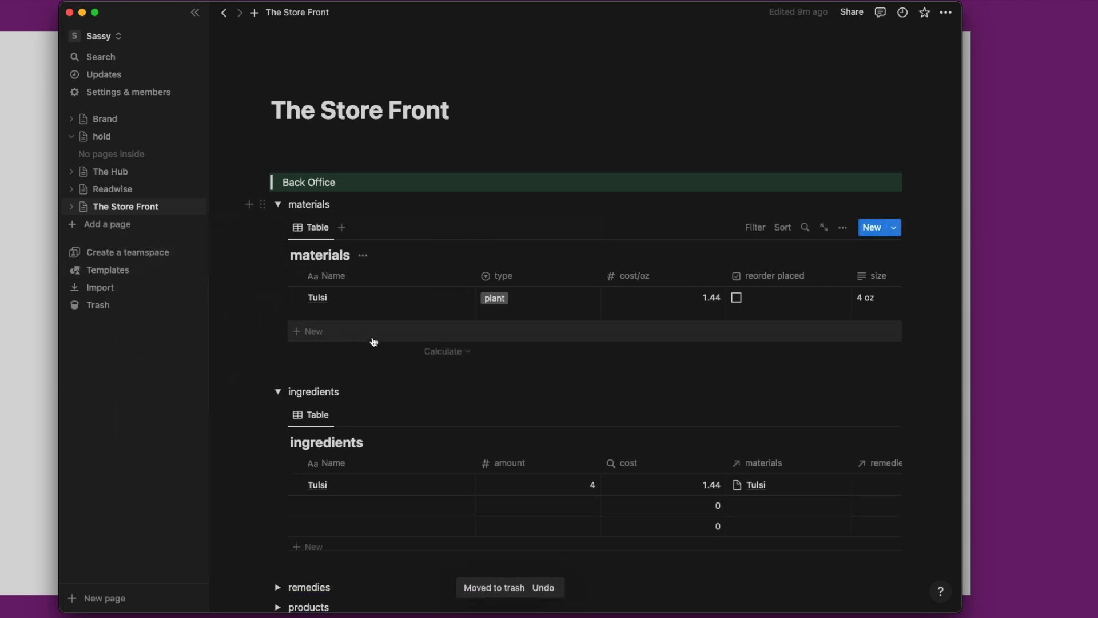
pyautogui.click(277, 204)
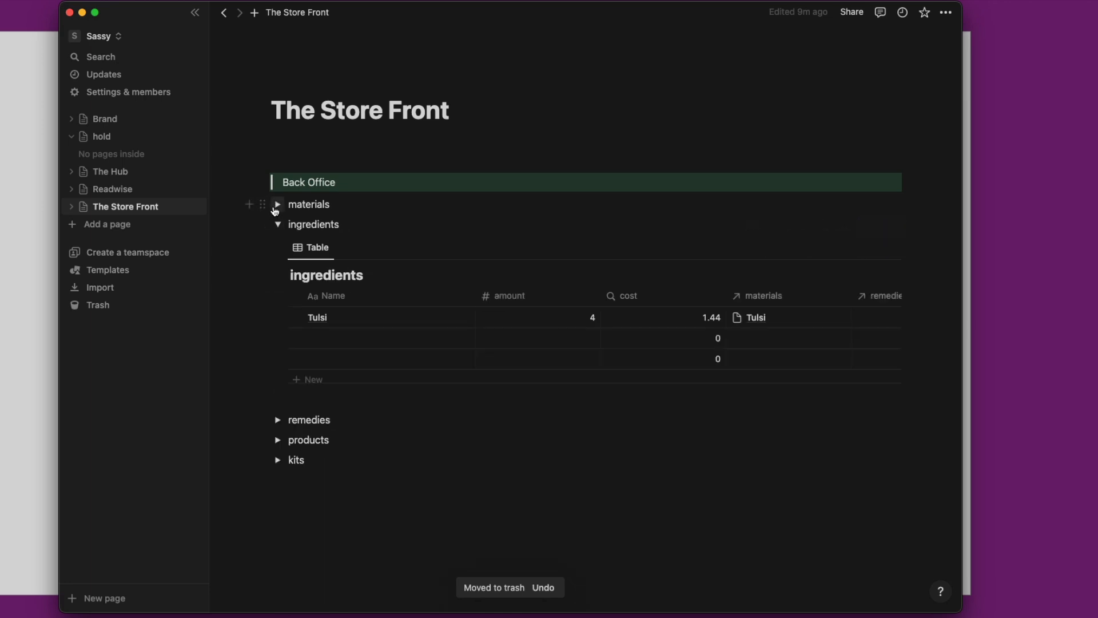
# Expand the remedies toggle and delete the two empty rows from the ingredients database.
pyautogui.click(278, 421)
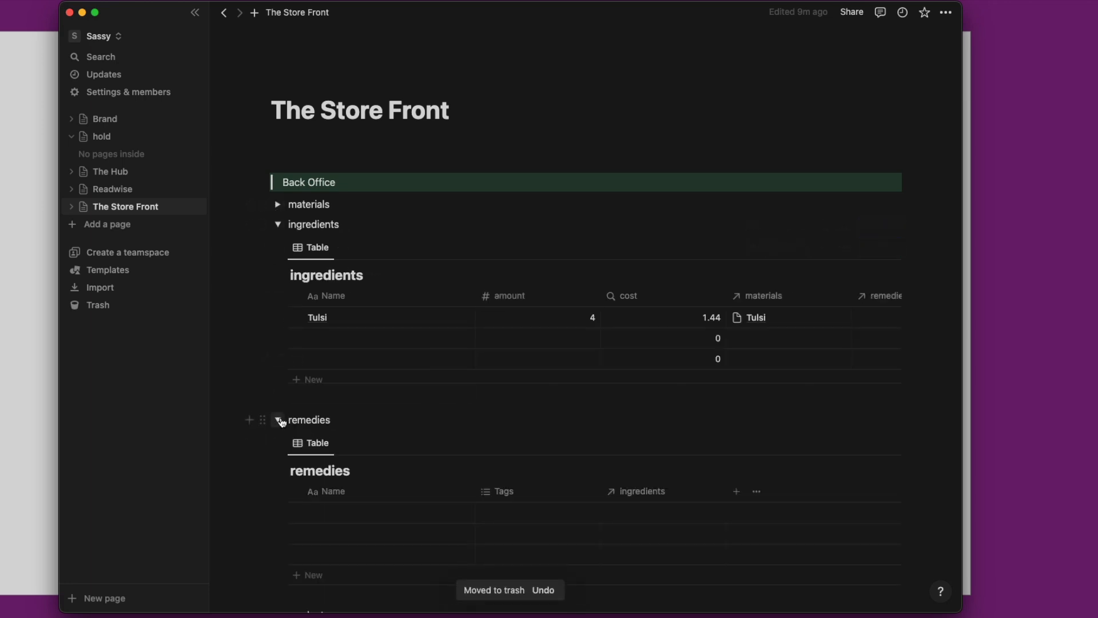
pyautogui.click(280, 338)
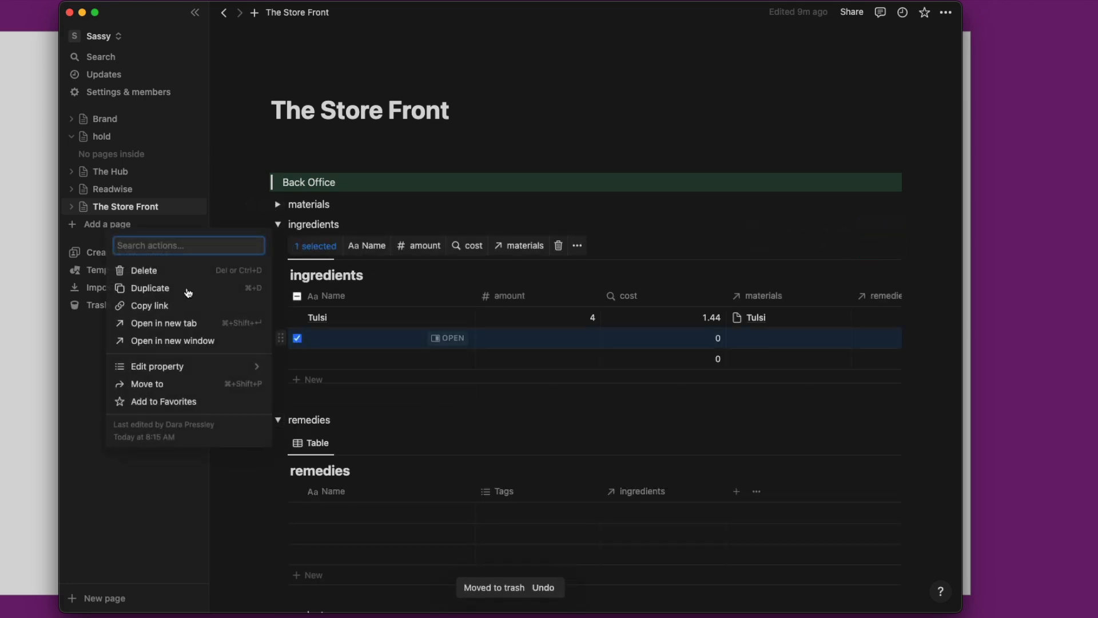
pyautogui.click(179, 273)
pyautogui.click(280, 338)
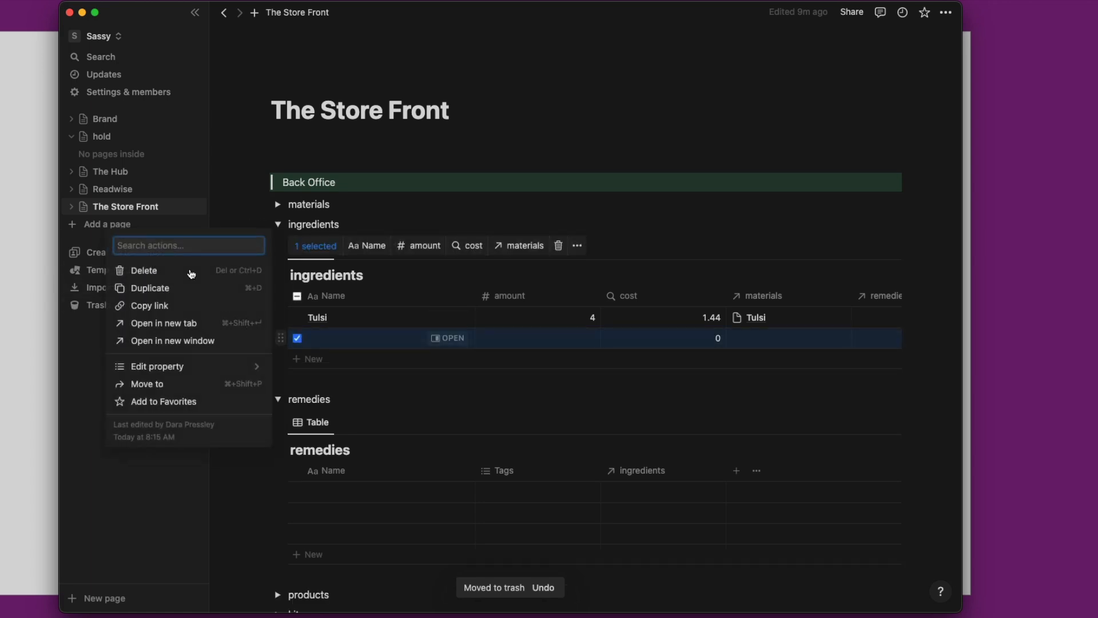
pyautogui.click(193, 272)
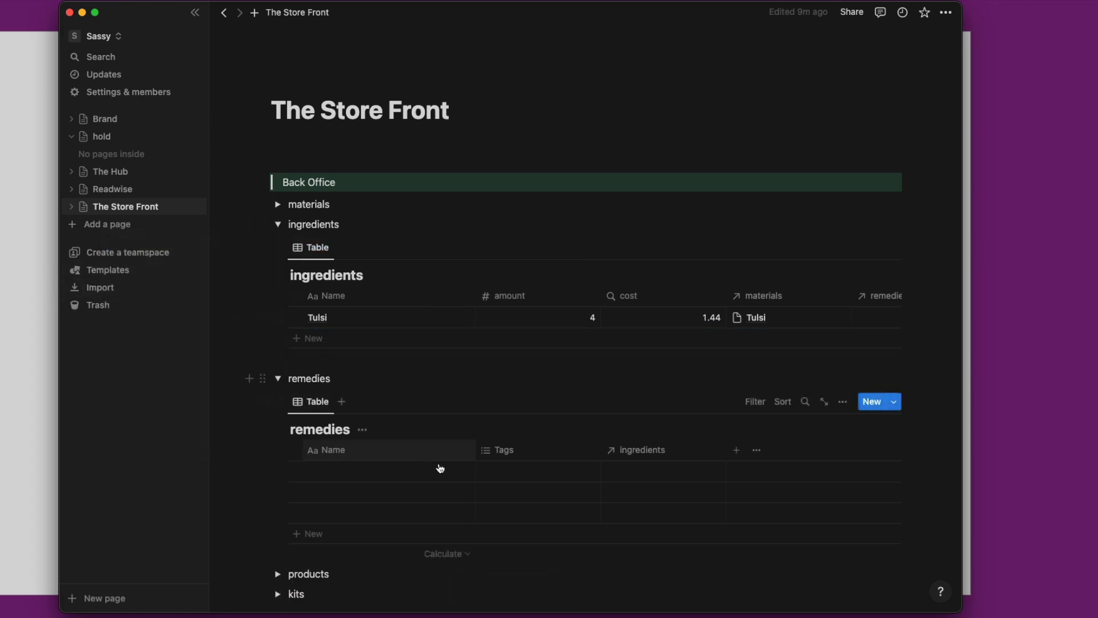
# Open the first empty remedies entry and rename its Tags property to lowercase tags.
pyautogui.click(443, 470)
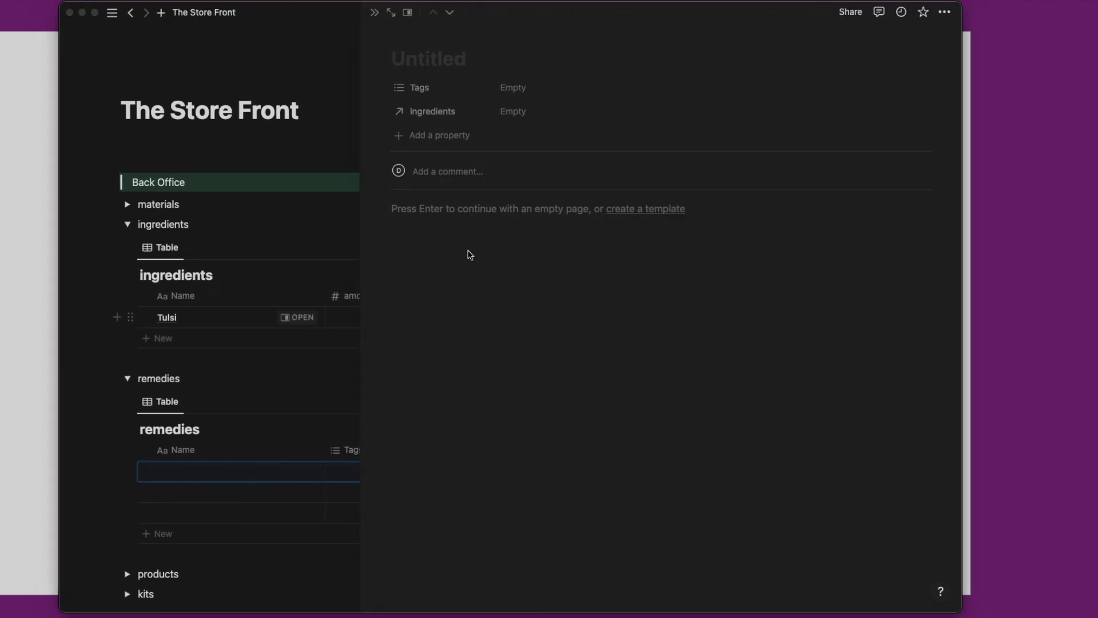
pyautogui.click(428, 88)
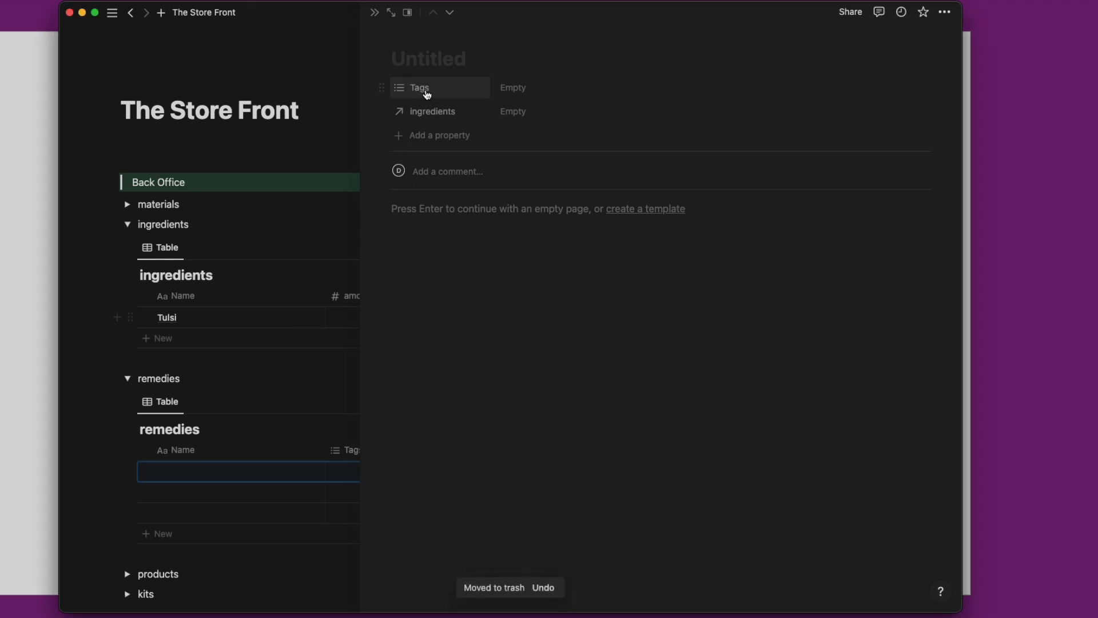
pyautogui.click(422, 91)
pyautogui.click(427, 111)
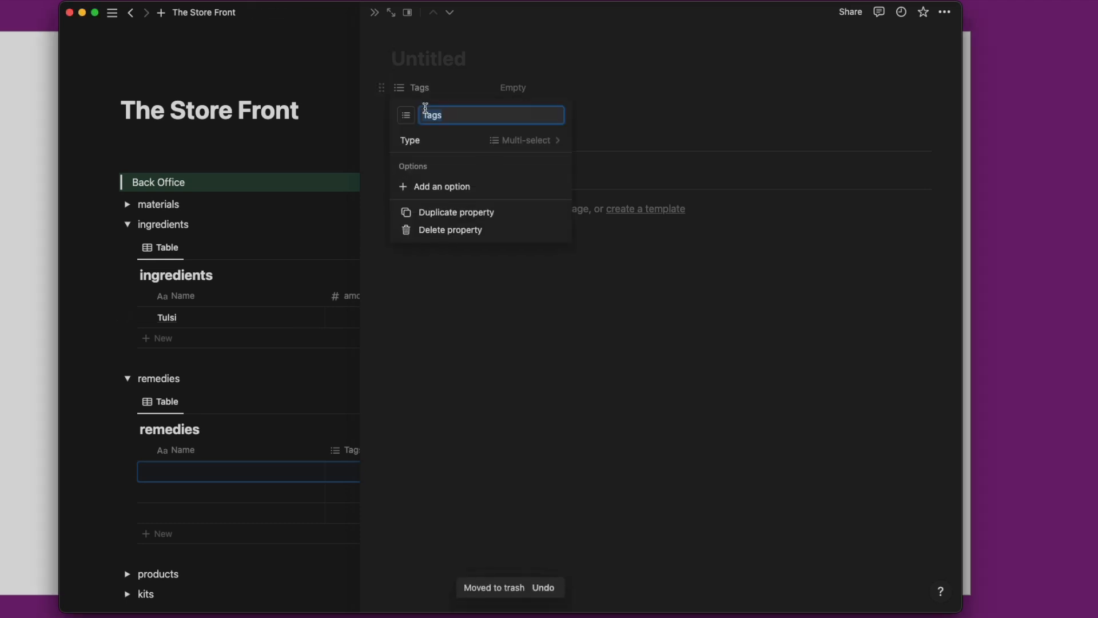
pyautogui.write('tags')
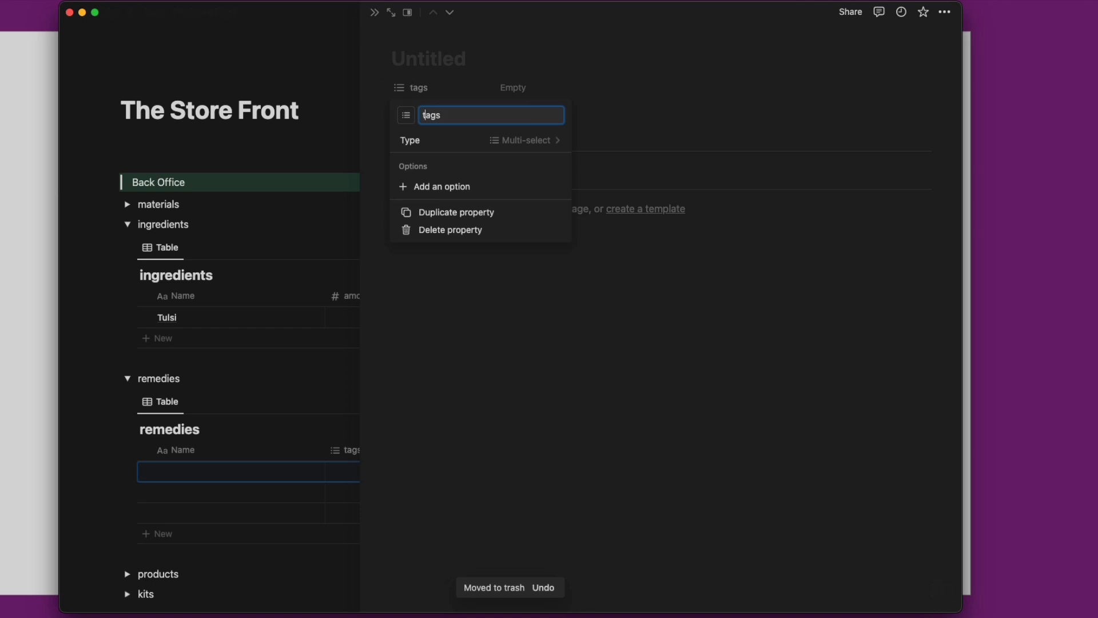
pyautogui.click(379, 119)
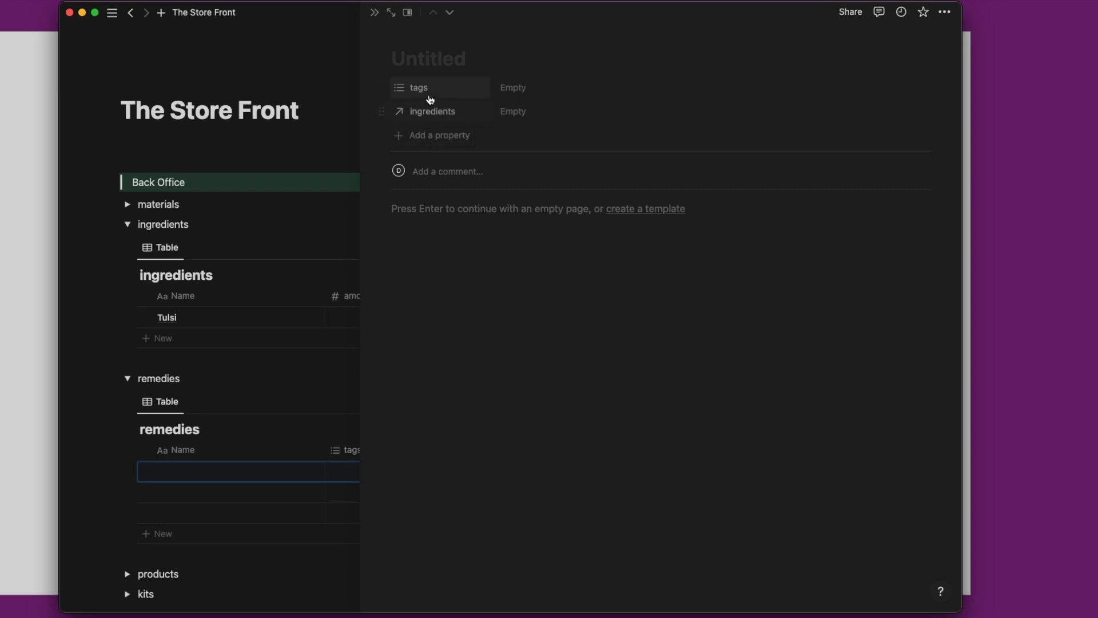
# Add a number property named size to the remedies entry.
pyautogui.click(429, 142)
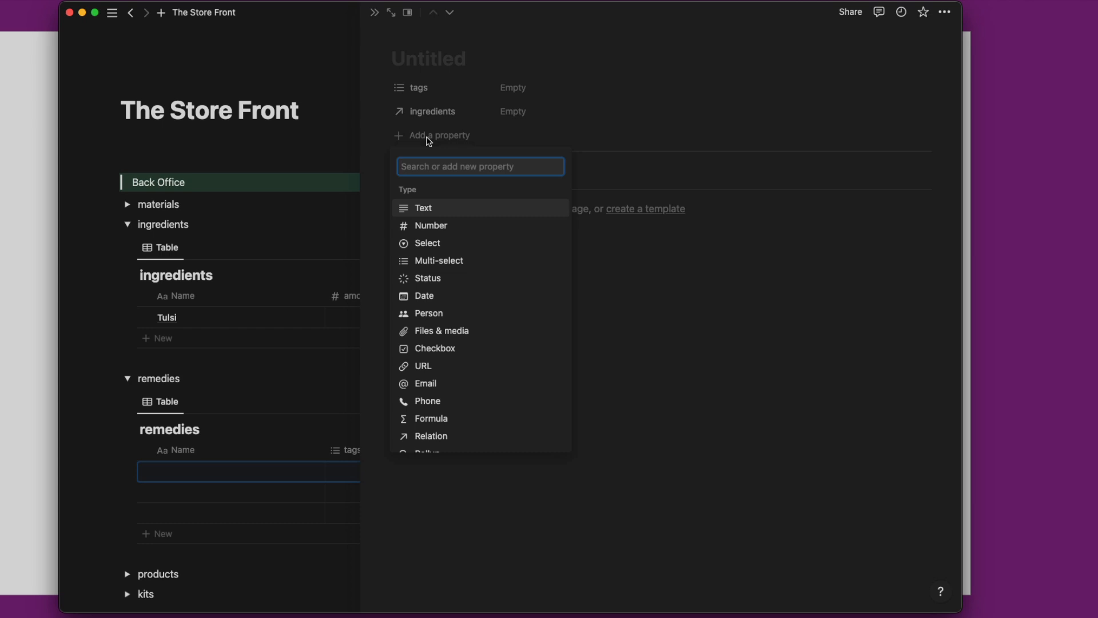
pyautogui.write('nu')
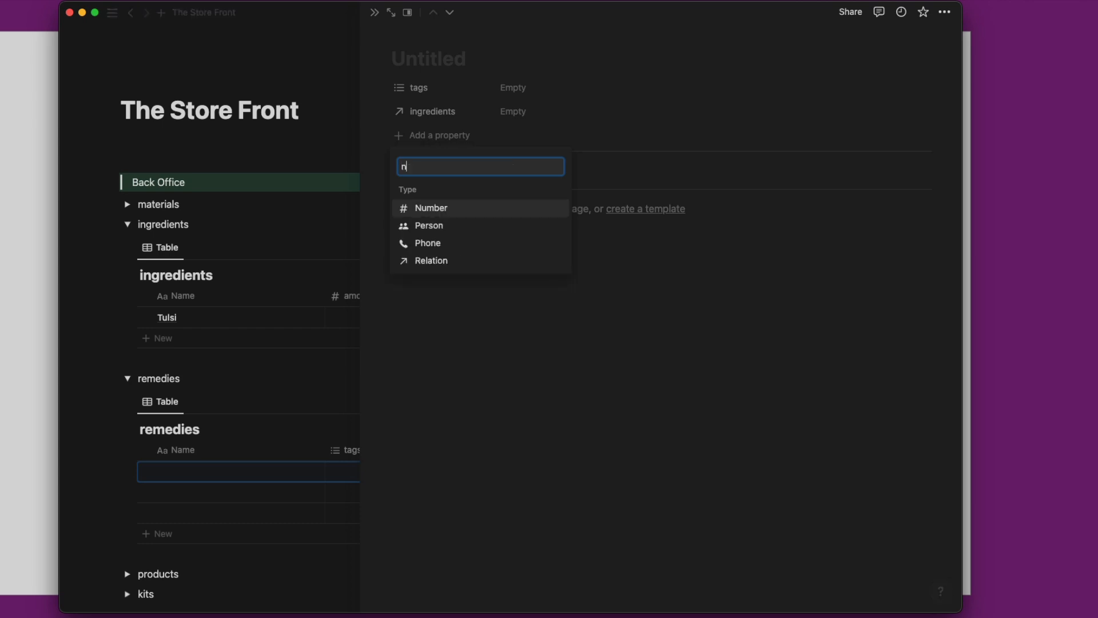
pyautogui.click(437, 207)
pyautogui.write('siz')
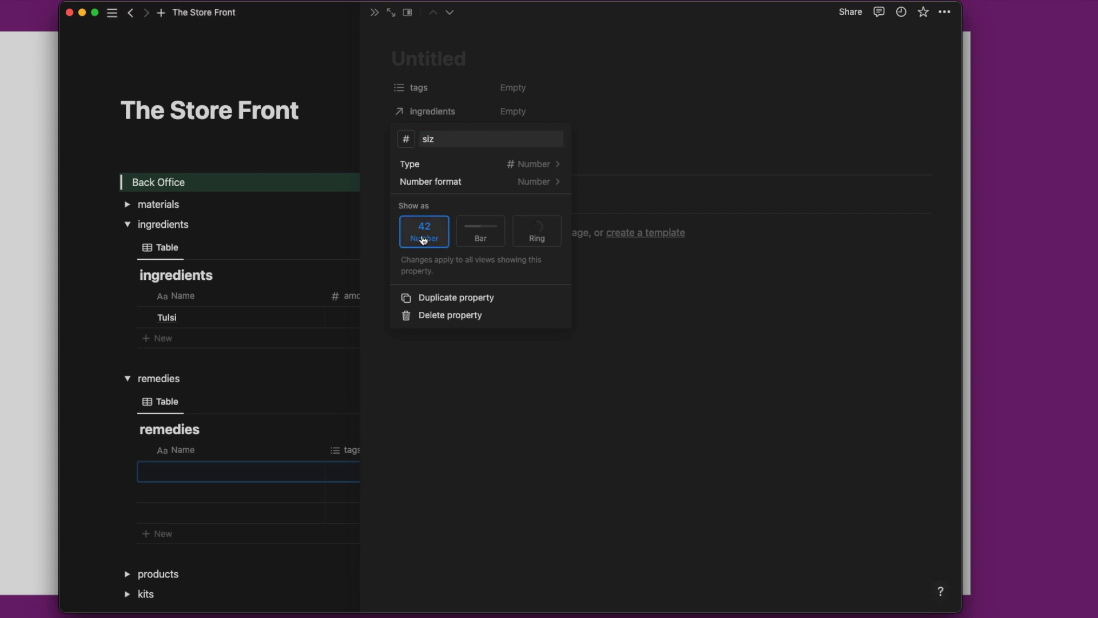
pyautogui.click(387, 178)
pyautogui.click(436, 135)
pyautogui.click(437, 150)
pyautogui.write('e')
pyautogui.click(368, 164)
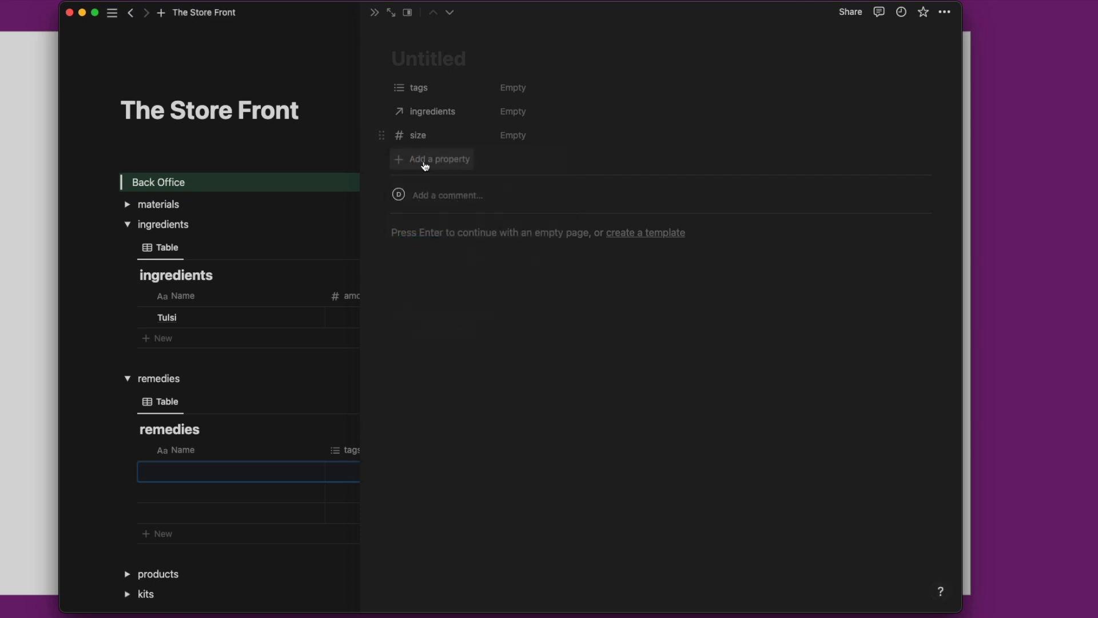
# Add a rollup property to the remedies entry that sums total cost through the ingredients relation.
pyautogui.click(426, 166)
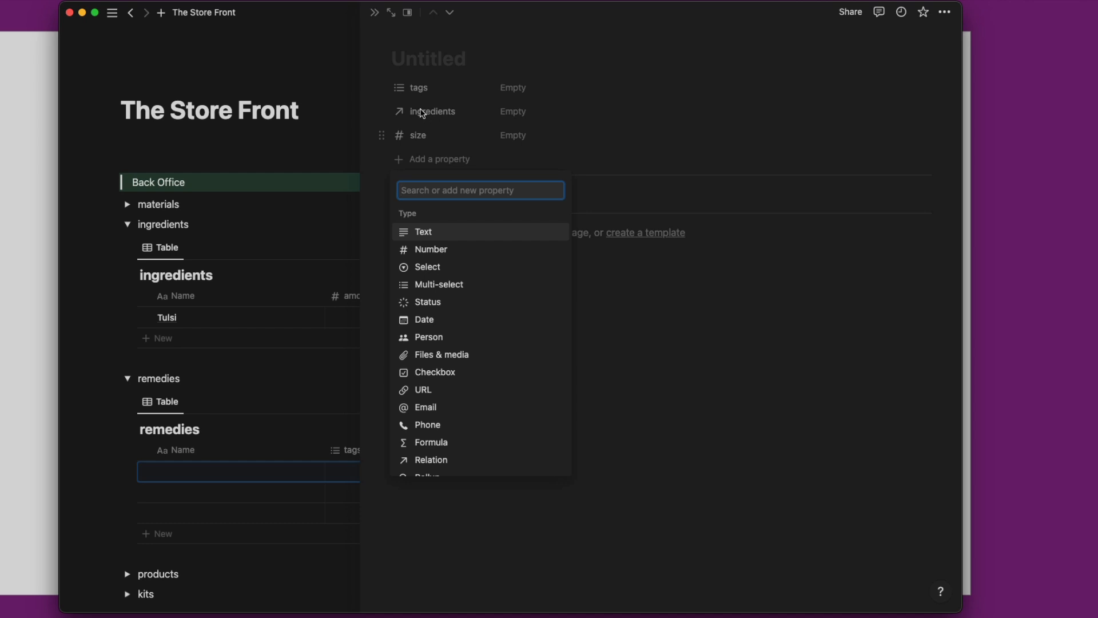
pyautogui.write('re')
pyautogui.press('BackSpace')
pyautogui.press('BackSpace')
pyautogui.write('ro')
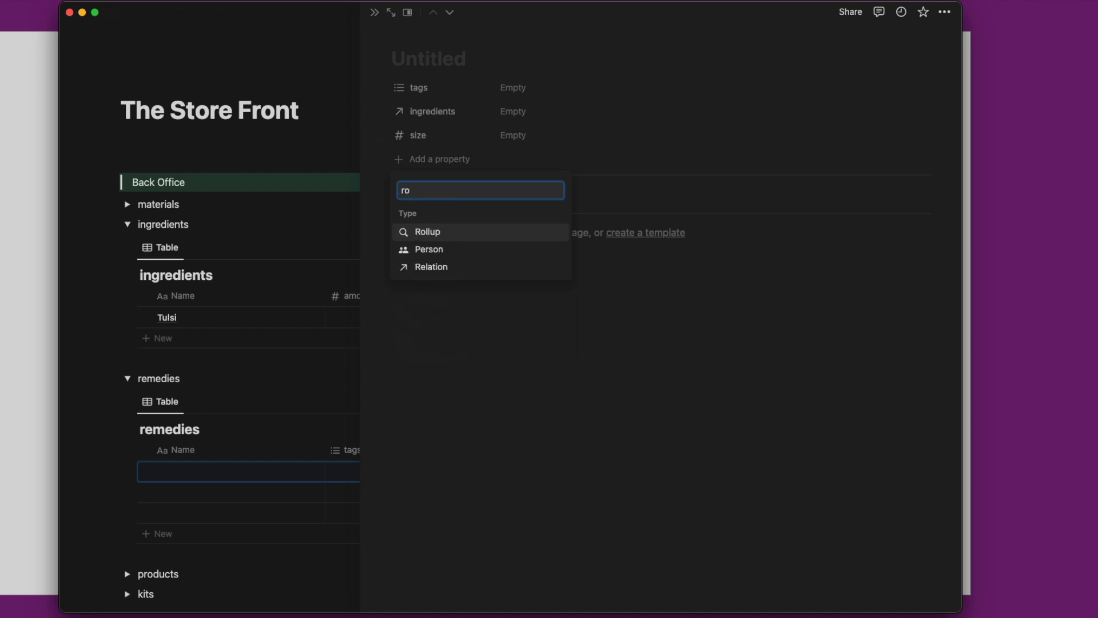
pyautogui.click(453, 232)
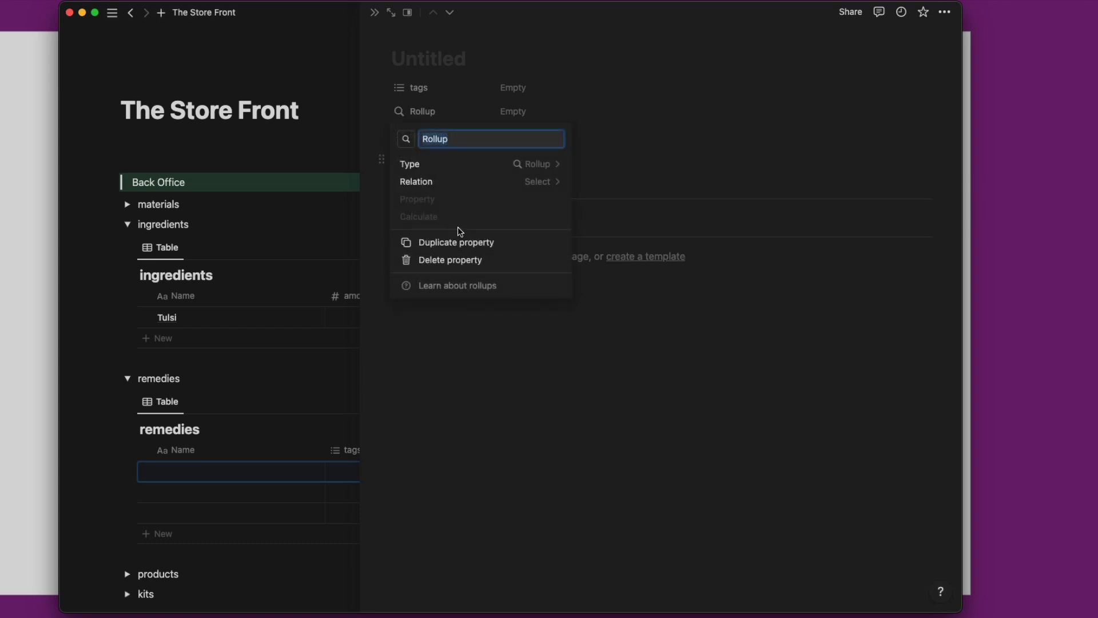
pyautogui.click(548, 181)
pyautogui.click(495, 235)
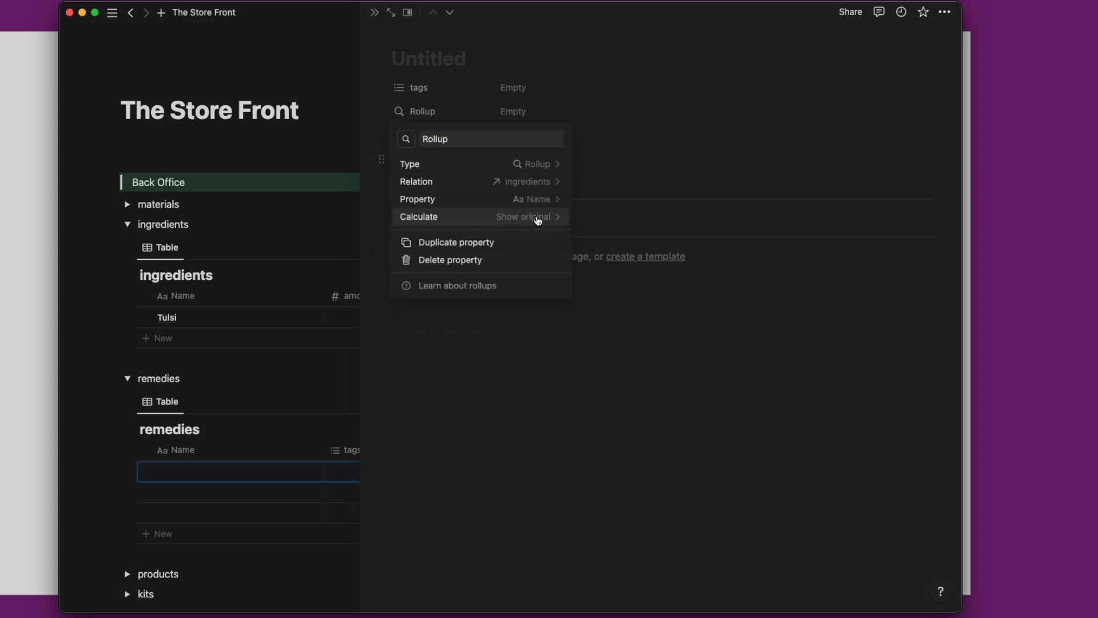
pyautogui.click(547, 201)
pyautogui.click(500, 319)
pyautogui.click(533, 217)
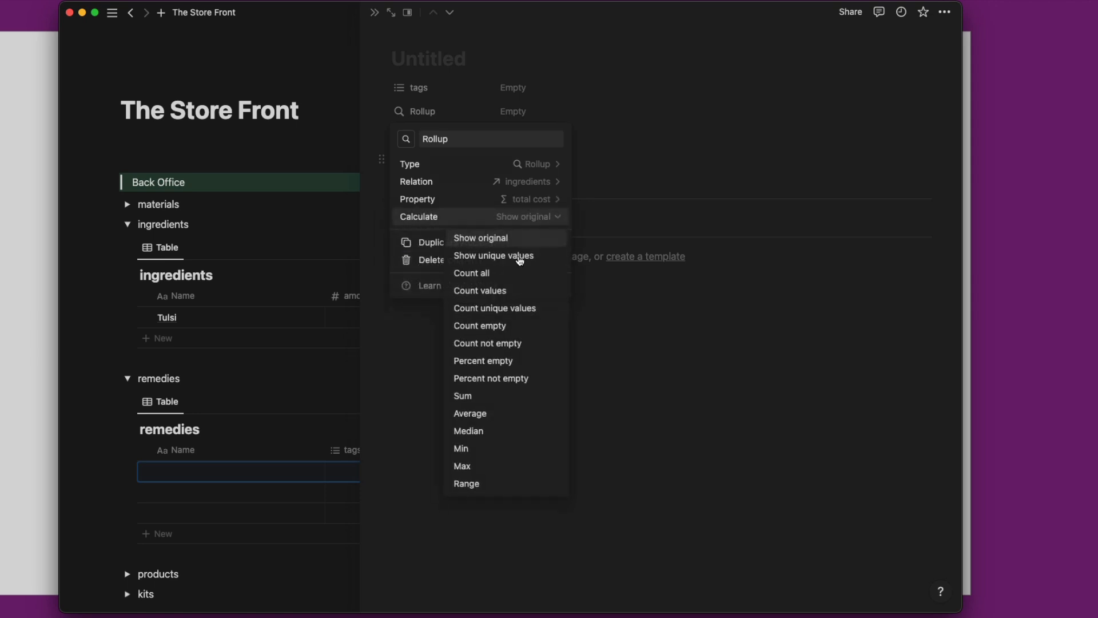
pyautogui.click(490, 396)
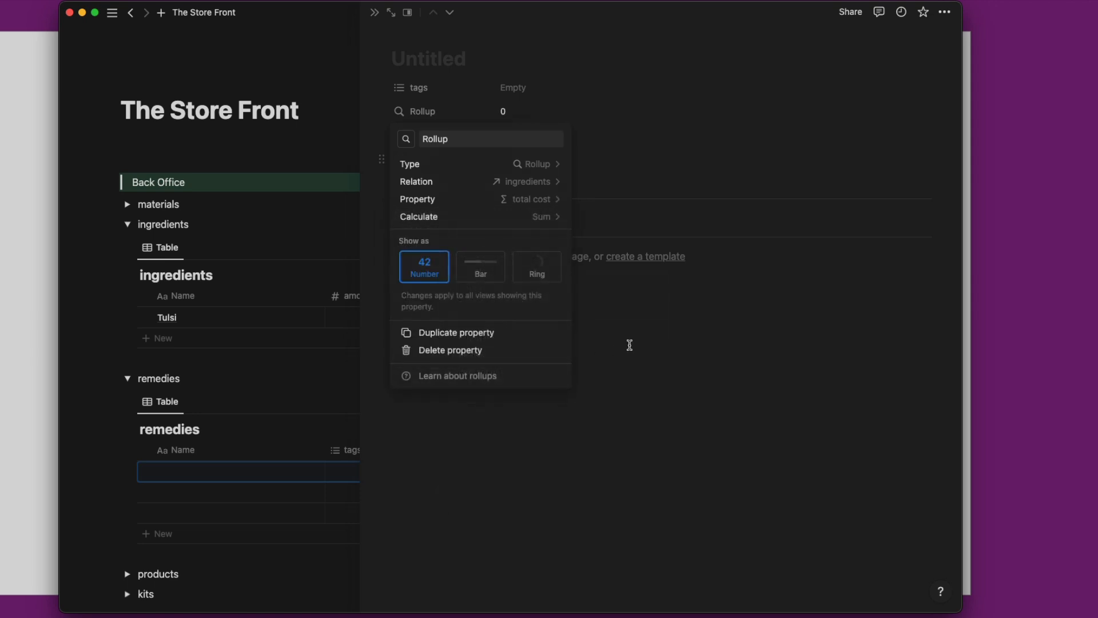
# Rename the remedies rollup property to ingredient cost.
pyautogui.click(629, 344)
pyautogui.click(426, 112)
pyautogui.click(433, 134)
pyautogui.write('ingredient cost')
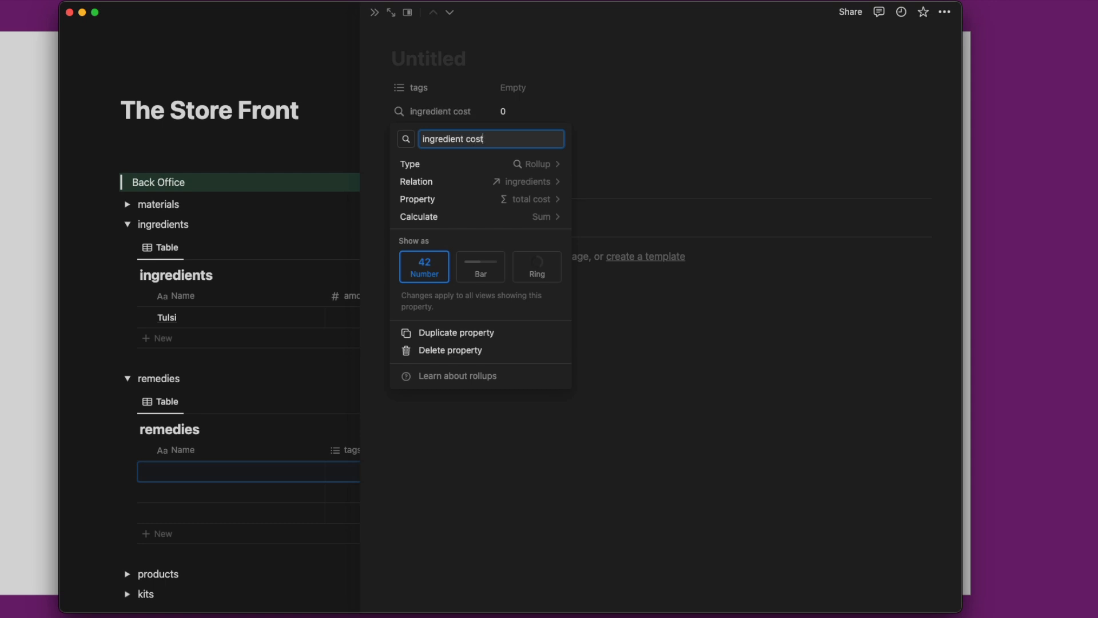
pyautogui.click(374, 131)
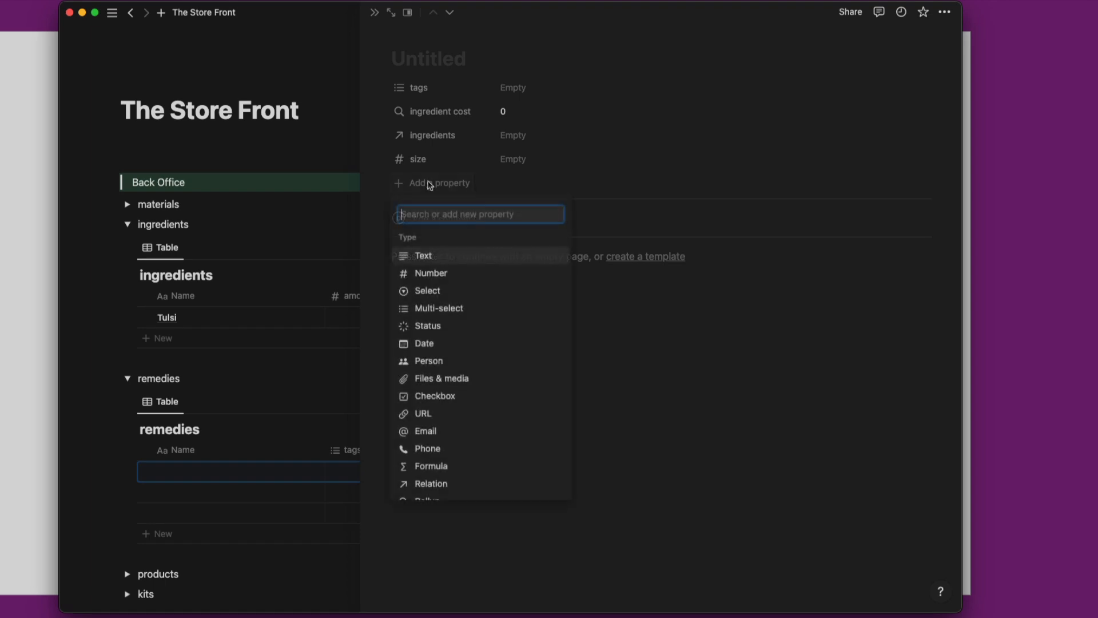
# Add a formula property named cost/oz to the remedies entry.
pyautogui.write('cost')
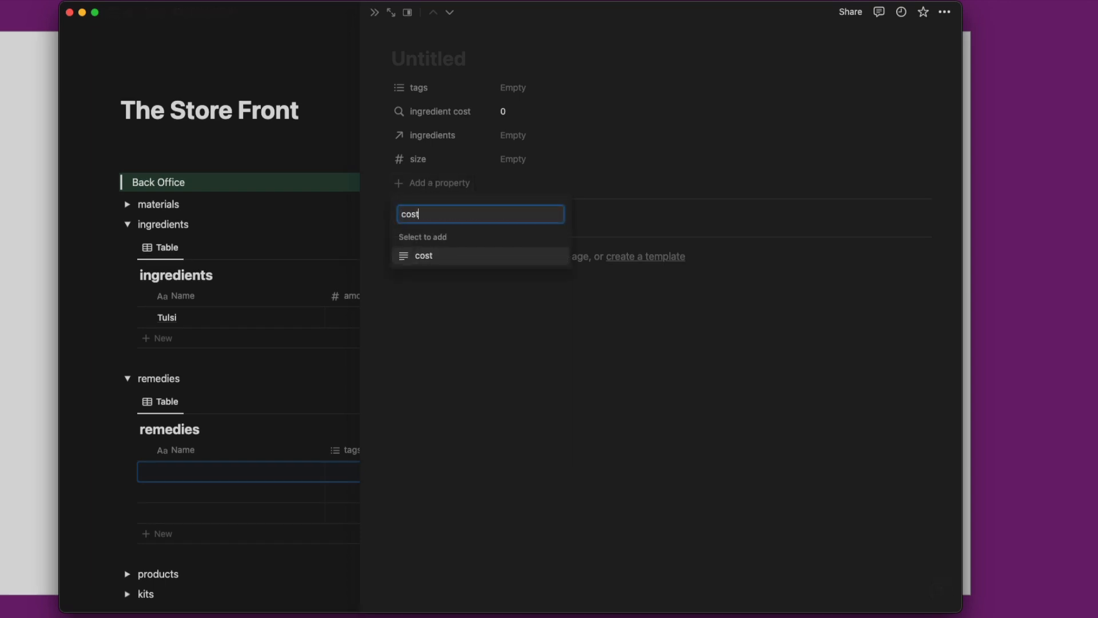
pyautogui.press('BackSpace')
pyautogui.press('BackSpace')
pyautogui.press('BackSpace')
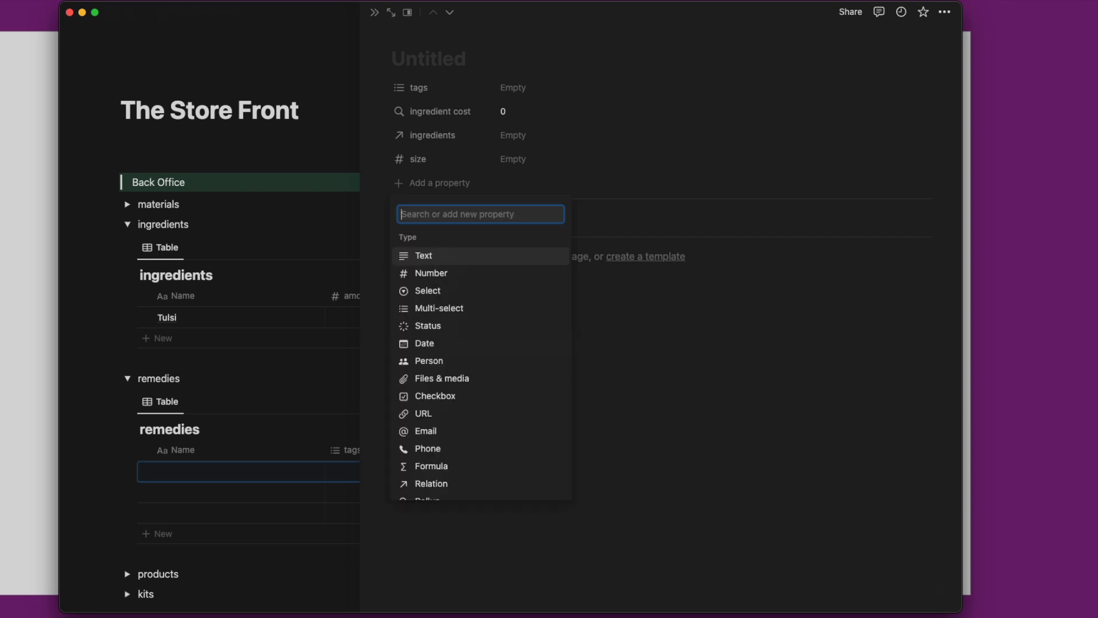
pyautogui.write('fo')
pyautogui.press('Return')
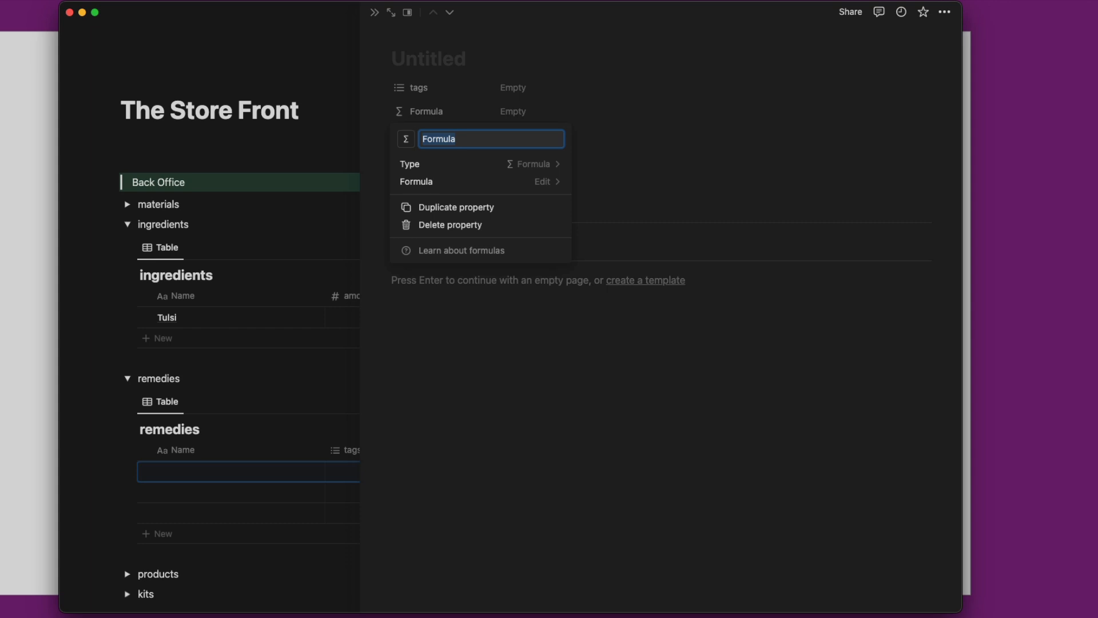
pyautogui.write('cost/oz')
# Set the cost/oz formula to ingredient cost divided by size.
pyautogui.click(540, 181)
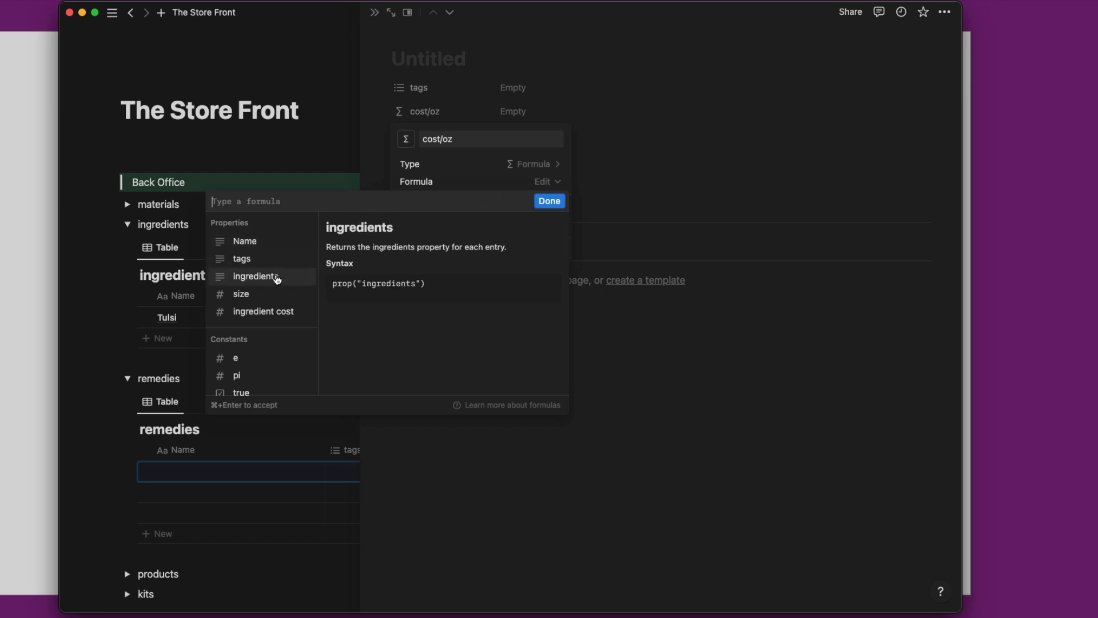
pyautogui.click(280, 311)
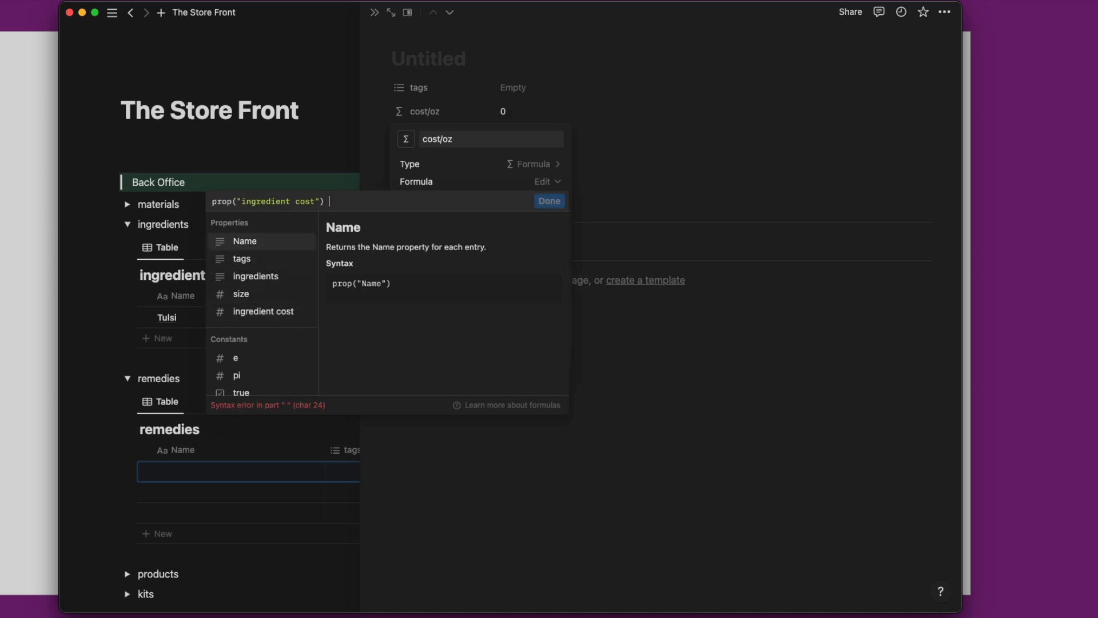
pyautogui.write('/')
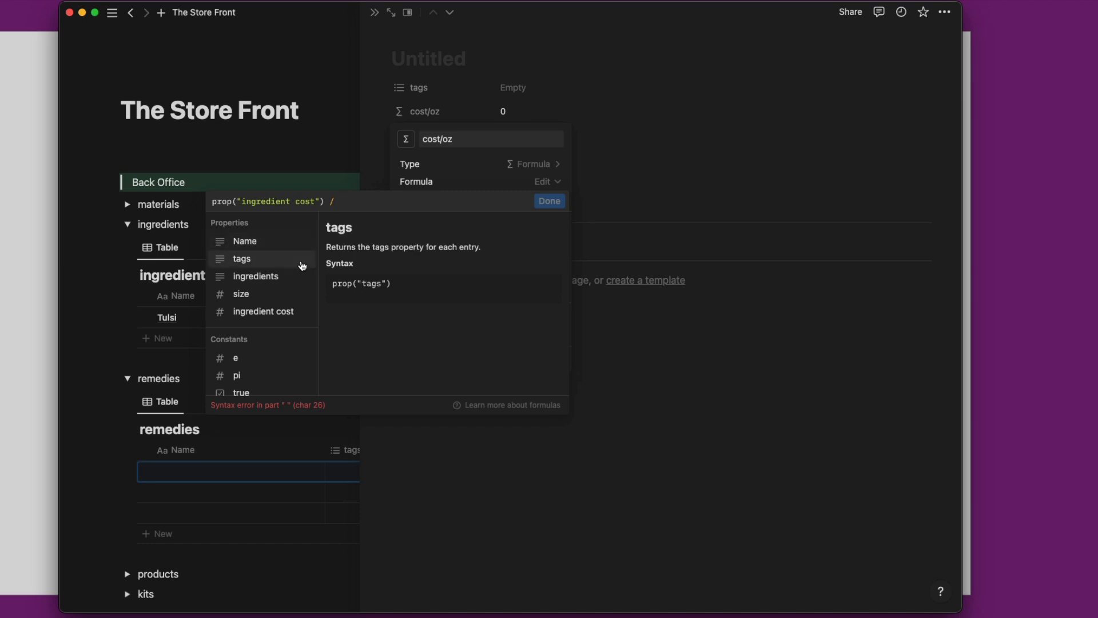
pyautogui.click(284, 294)
pyautogui.click(550, 201)
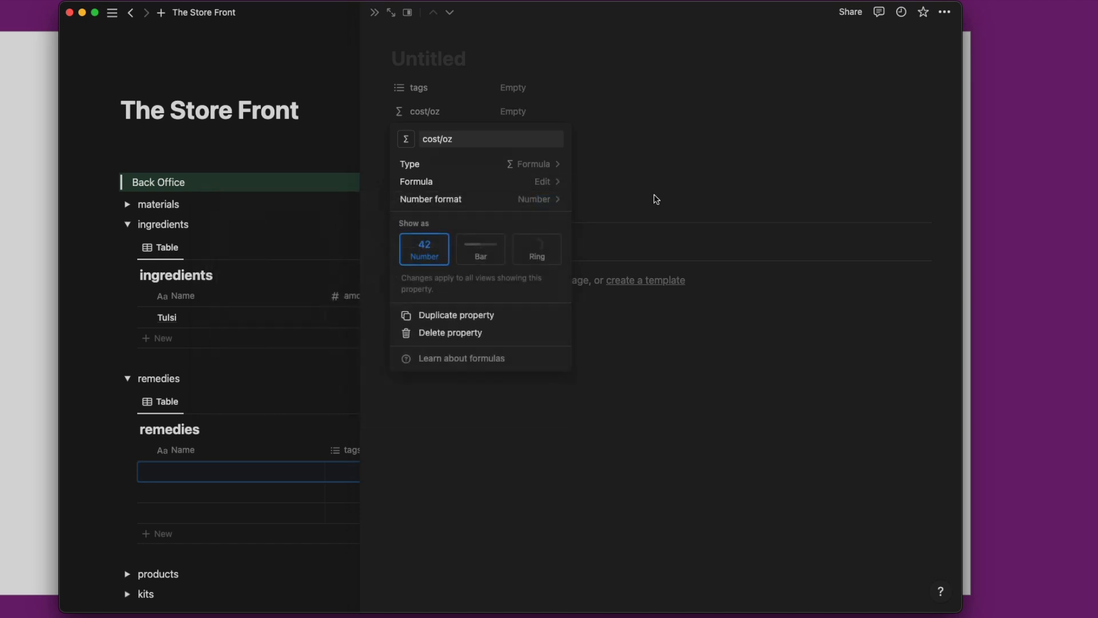
pyautogui.click(656, 199)
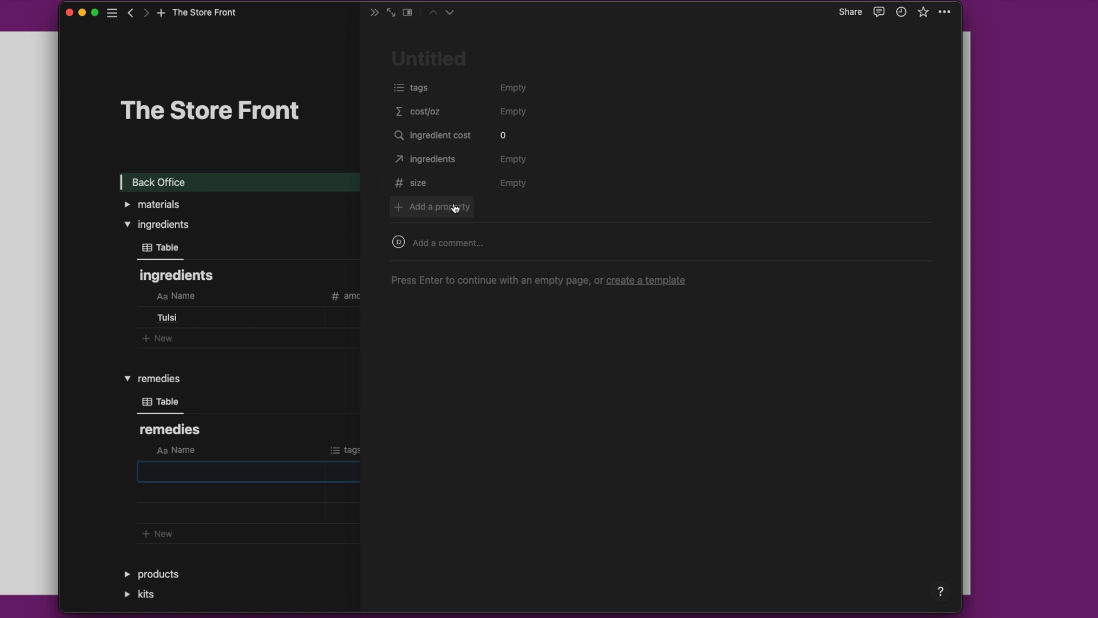
# Add a relation property to the remedies entry linked to the products database, with the related remedies property shown on products.
pyautogui.click(455, 208)
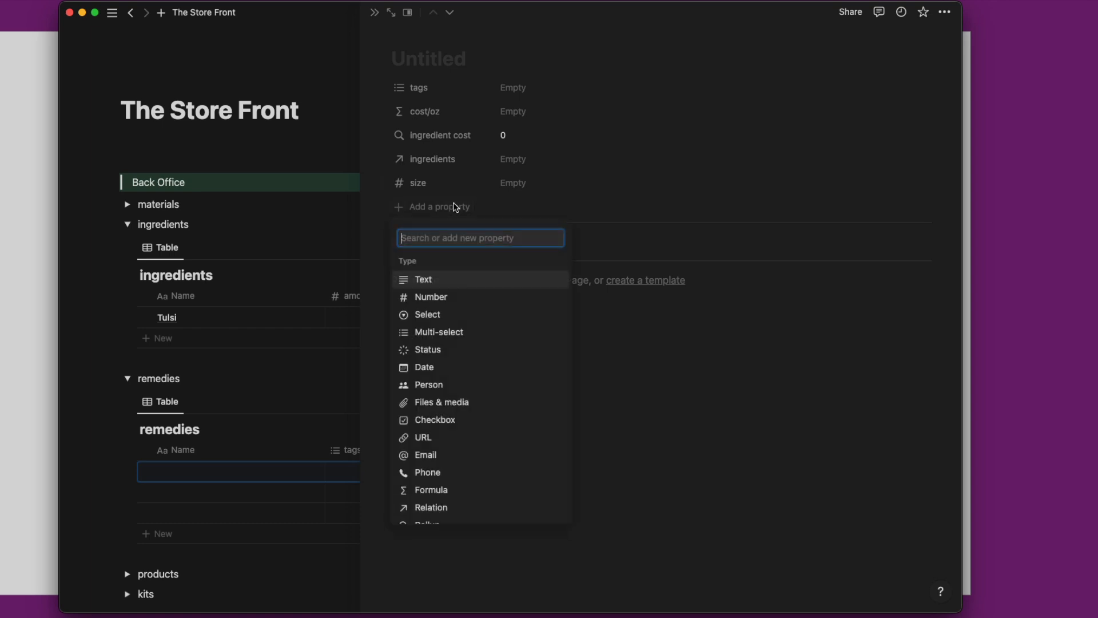
pyautogui.write('rel')
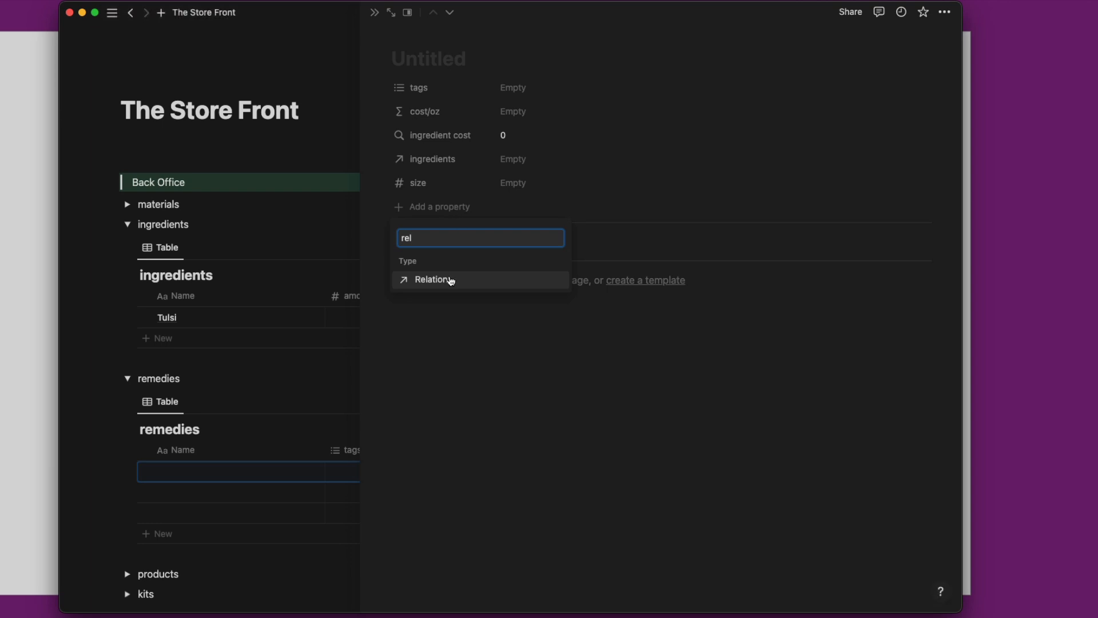
pyautogui.click(451, 281)
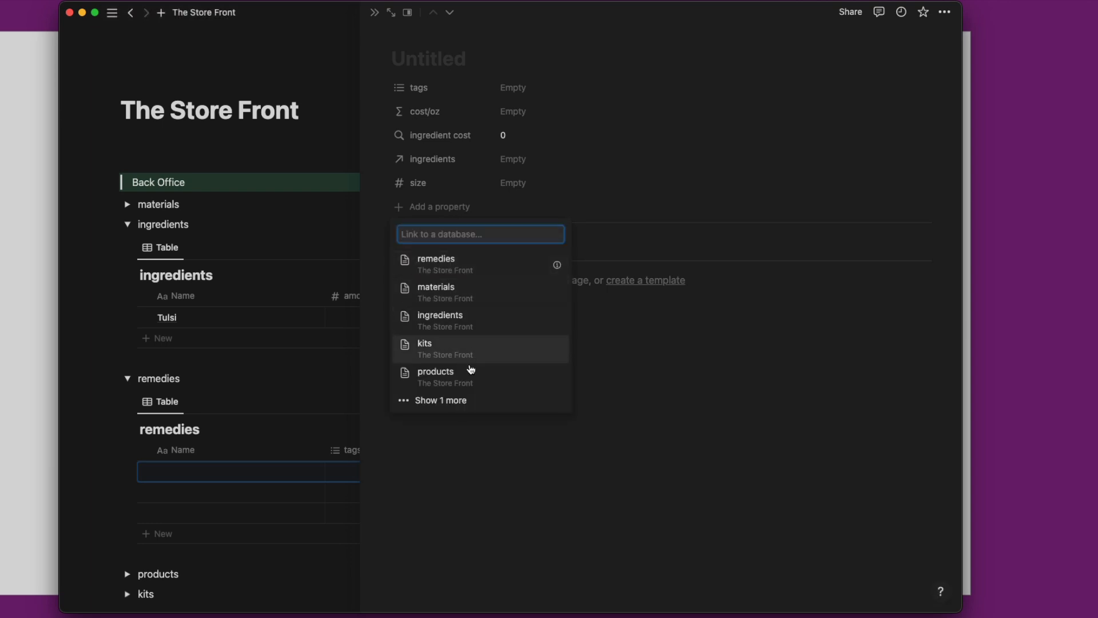
pyautogui.click(469, 372)
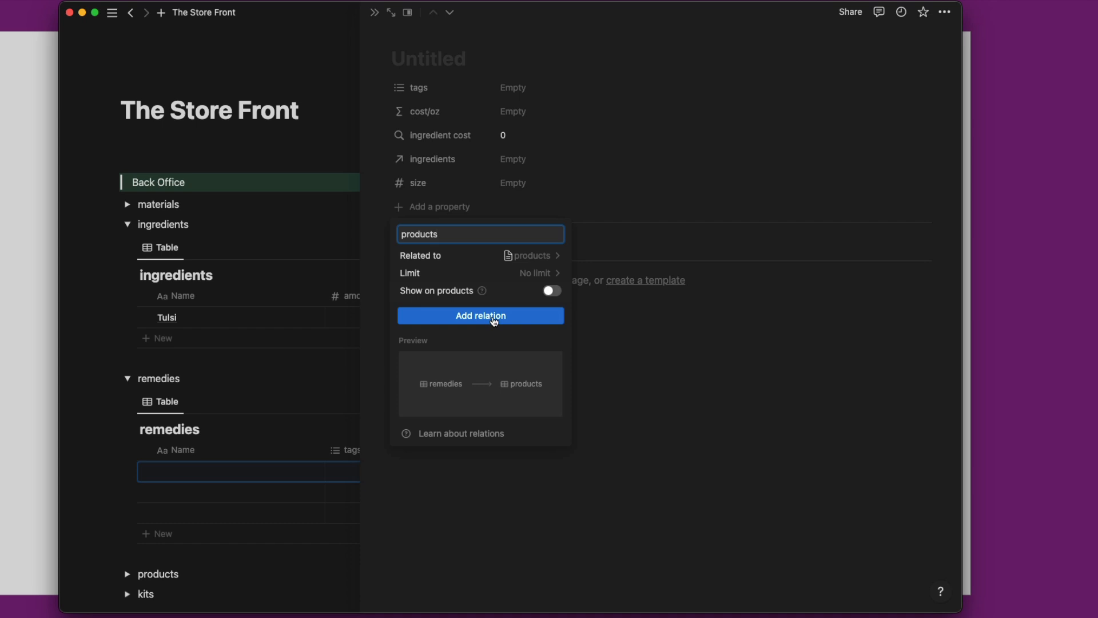
pyautogui.click(552, 291)
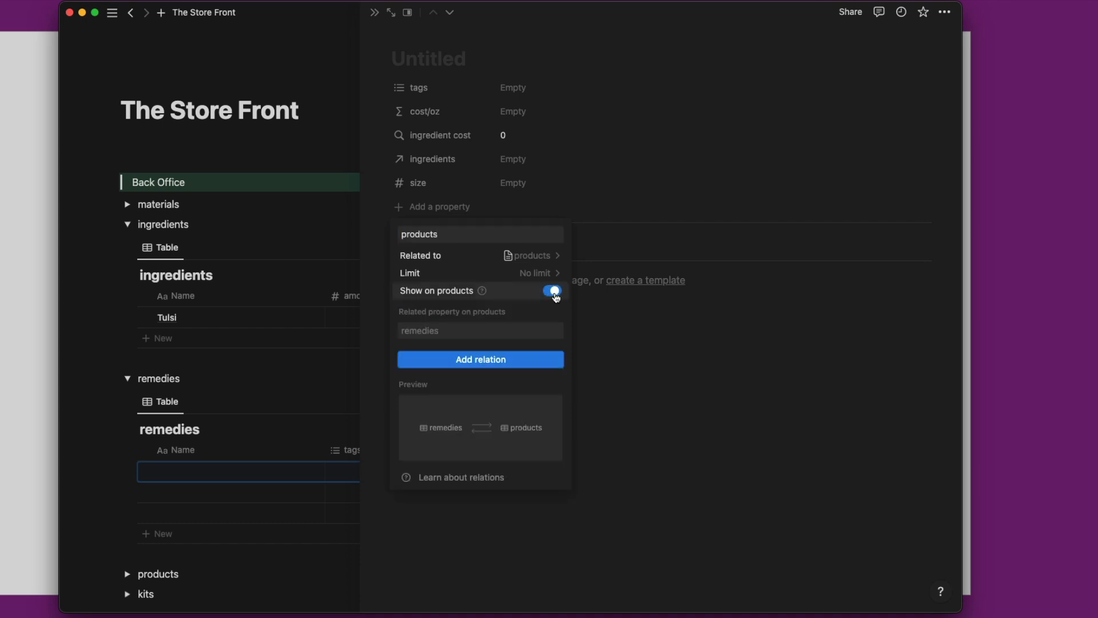
pyautogui.click(482, 358)
pyautogui.click(627, 247)
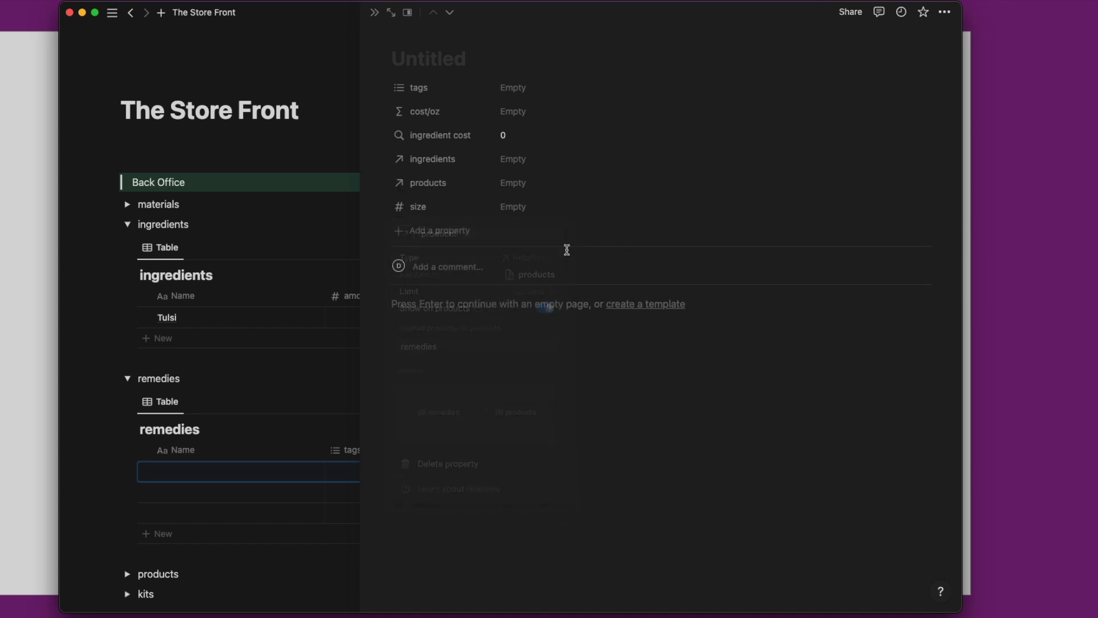
# Add a Status-type property to the remedies entry and name it status.
pyautogui.click(448, 242)
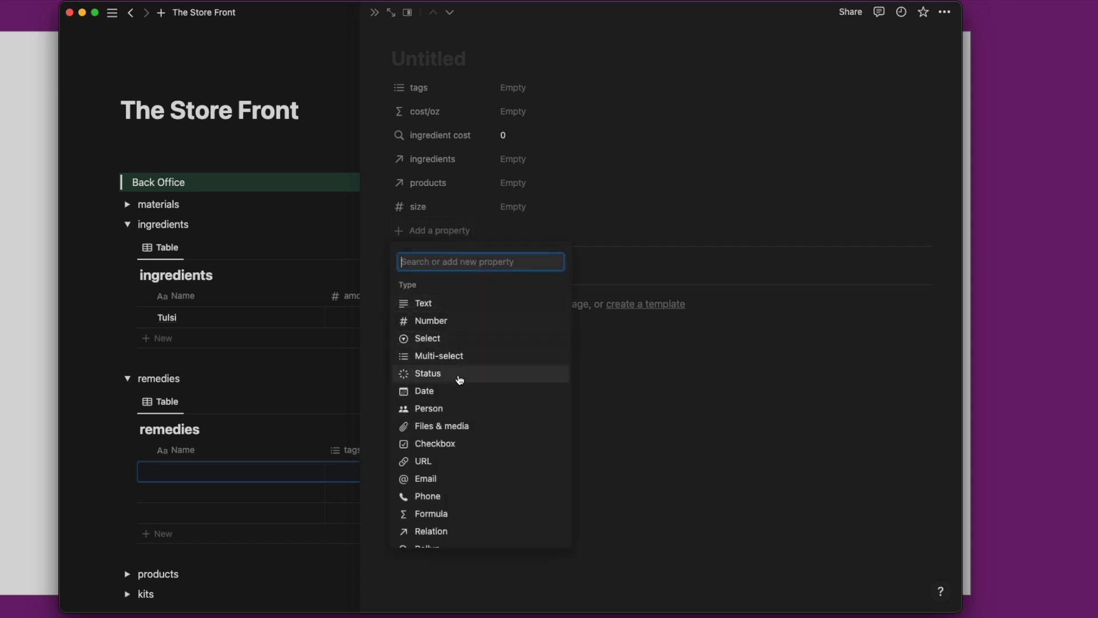
pyautogui.click(458, 375)
pyautogui.click(431, 139)
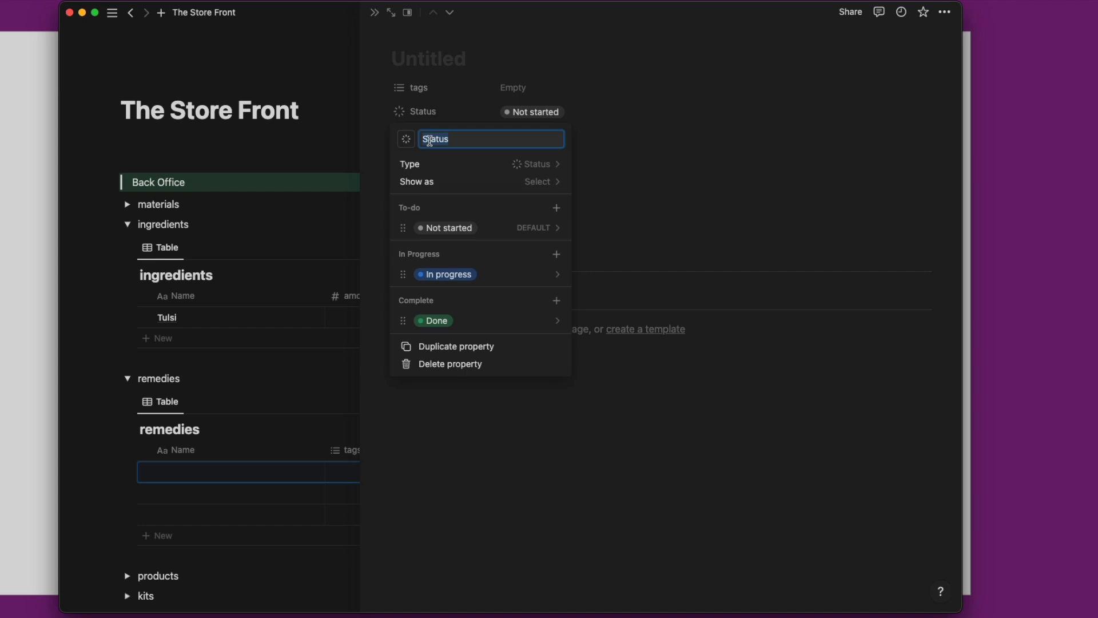
pyautogui.press('BackSpace')
pyautogui.press('BackSpace')
pyautogui.write('st')
# Rename the status property's Not started option as Out of stock and color it red.
pyautogui.click(549, 227)
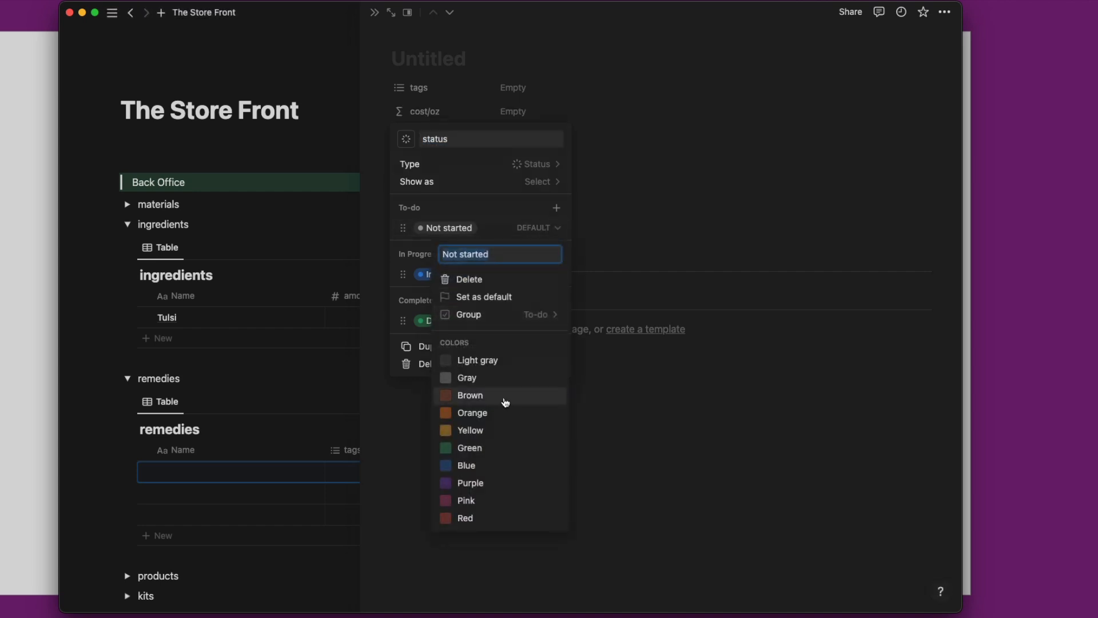
pyautogui.click(500, 413)
pyautogui.write('Out of stock')
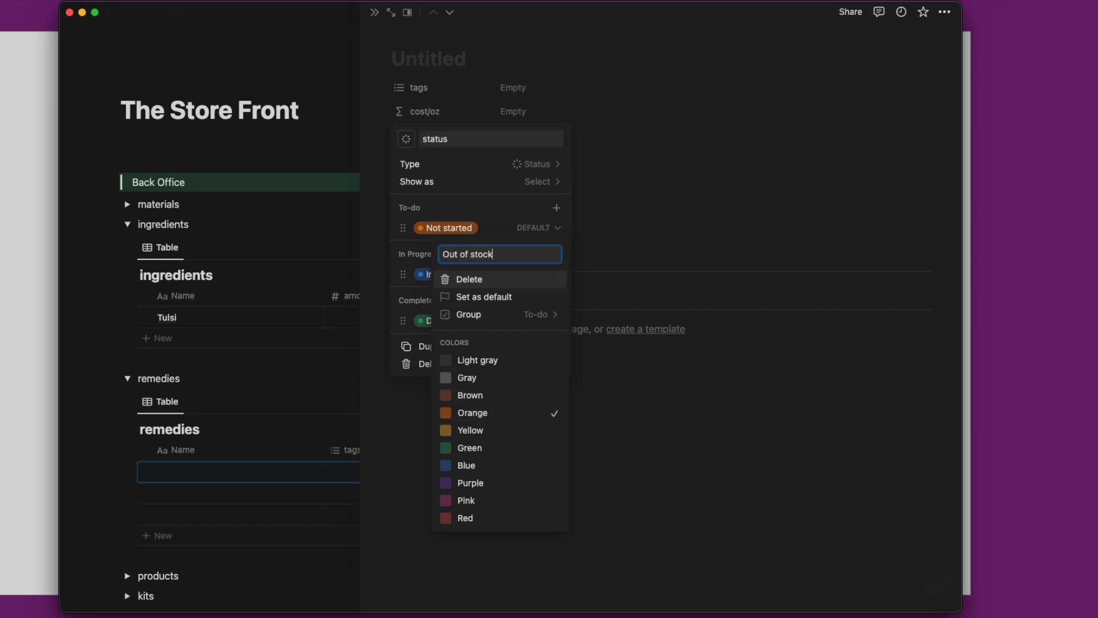
pyautogui.click(465, 518)
# Rename the status property's In progress option as Low Stock and color it yellow.
pyautogui.click(506, 275)
pyautogui.write('Low Stock')
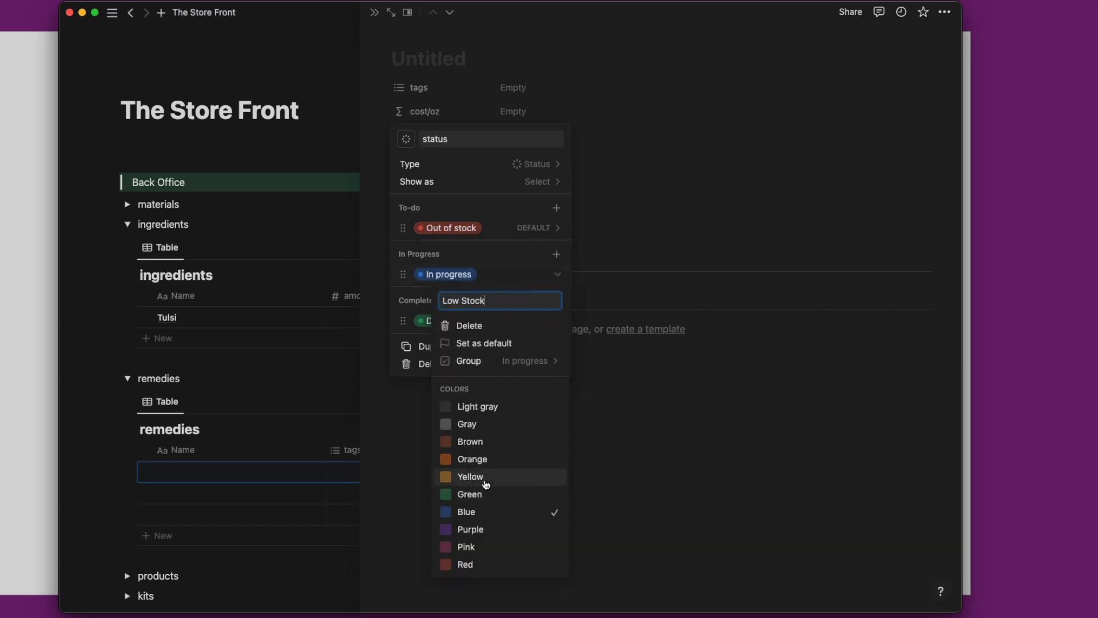
pyautogui.click(484, 477)
pyautogui.press('Return')
# Rename the status property's Done option as In stock.
pyautogui.click(510, 324)
pyautogui.write('In stock')
pyautogui.press('Return')
pyautogui.click(598, 449)
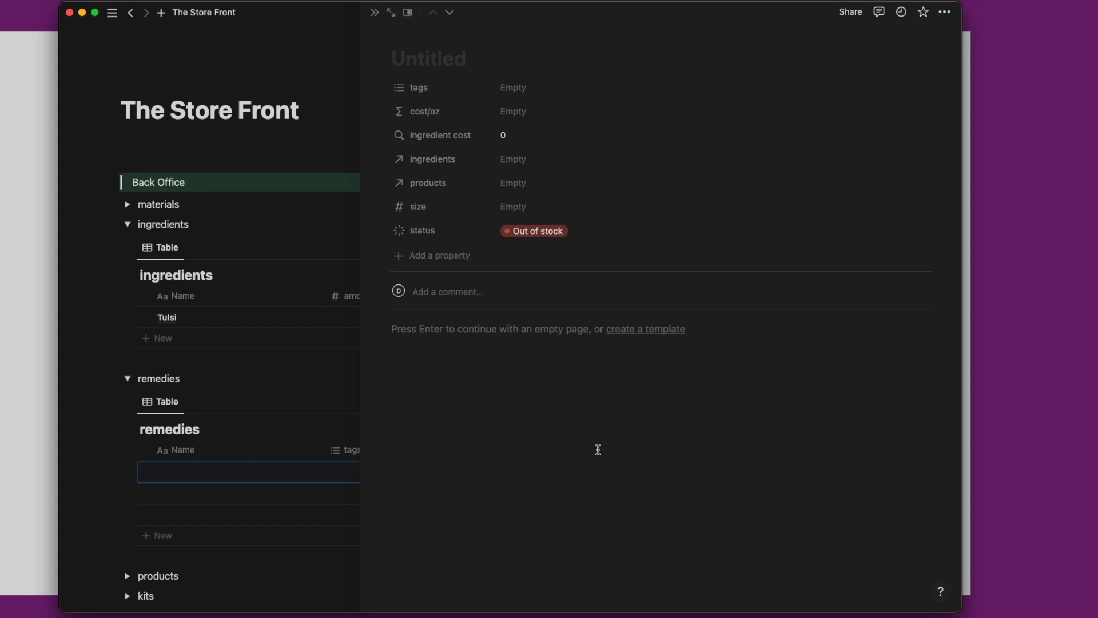
# Collapse the remedies and ingredients toggles, then open the first entry of the products table.
pyautogui.click(160, 417)
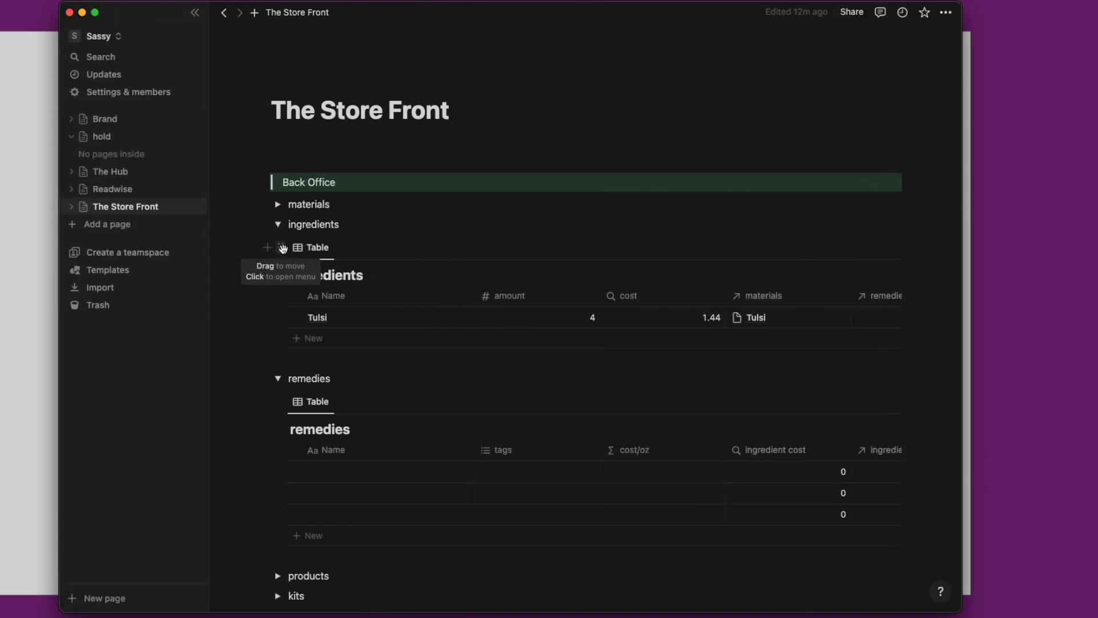
pyautogui.click(277, 378)
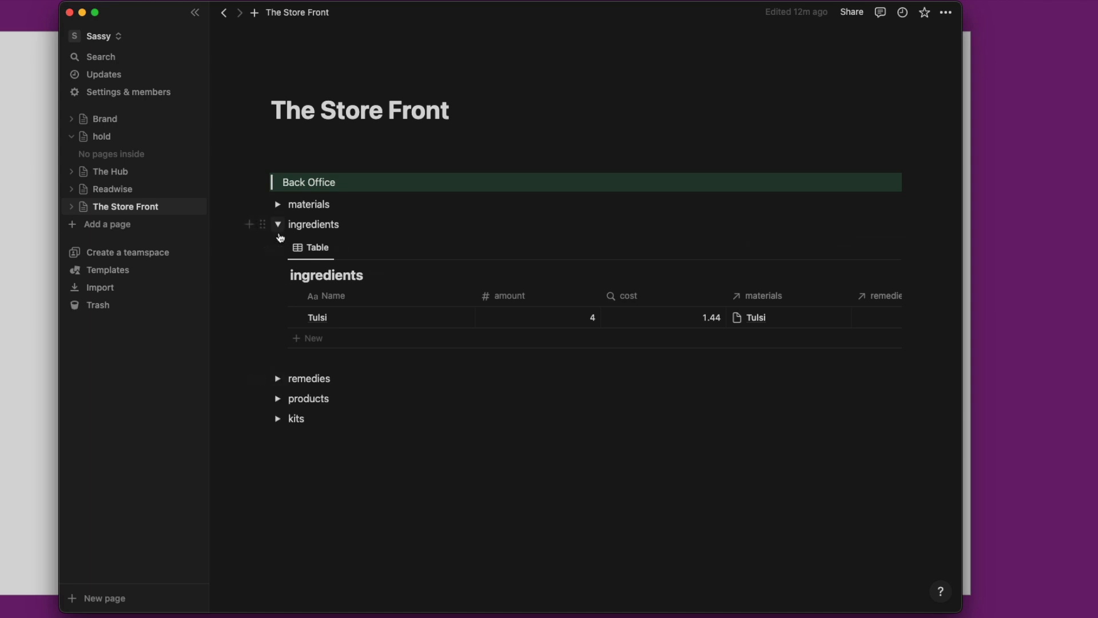
pyautogui.click(279, 227)
pyautogui.click(278, 264)
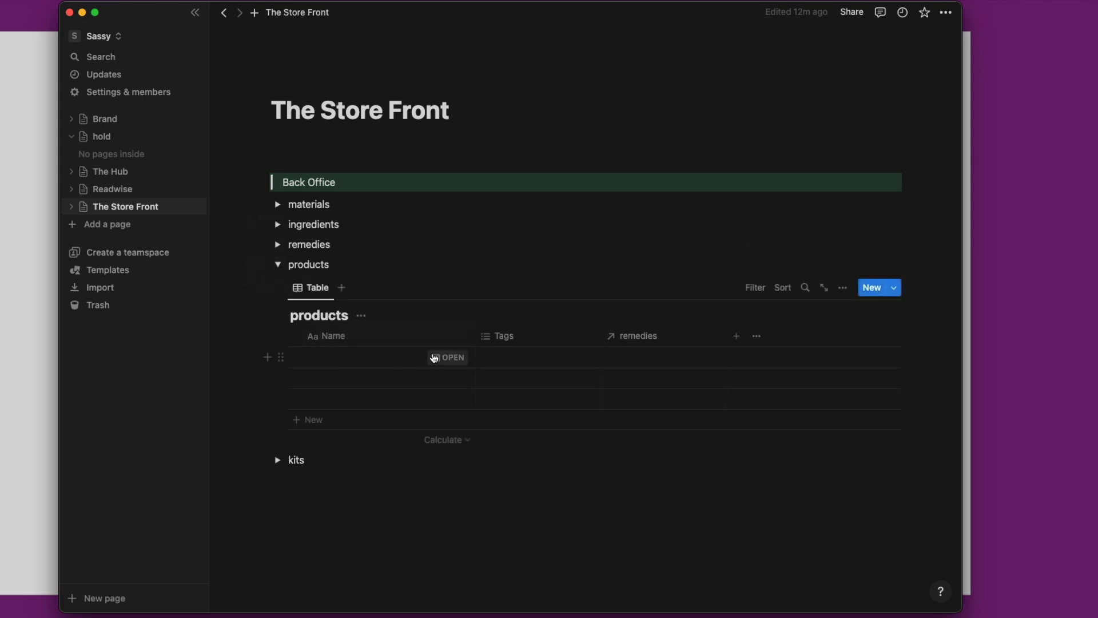
pyautogui.click(433, 357)
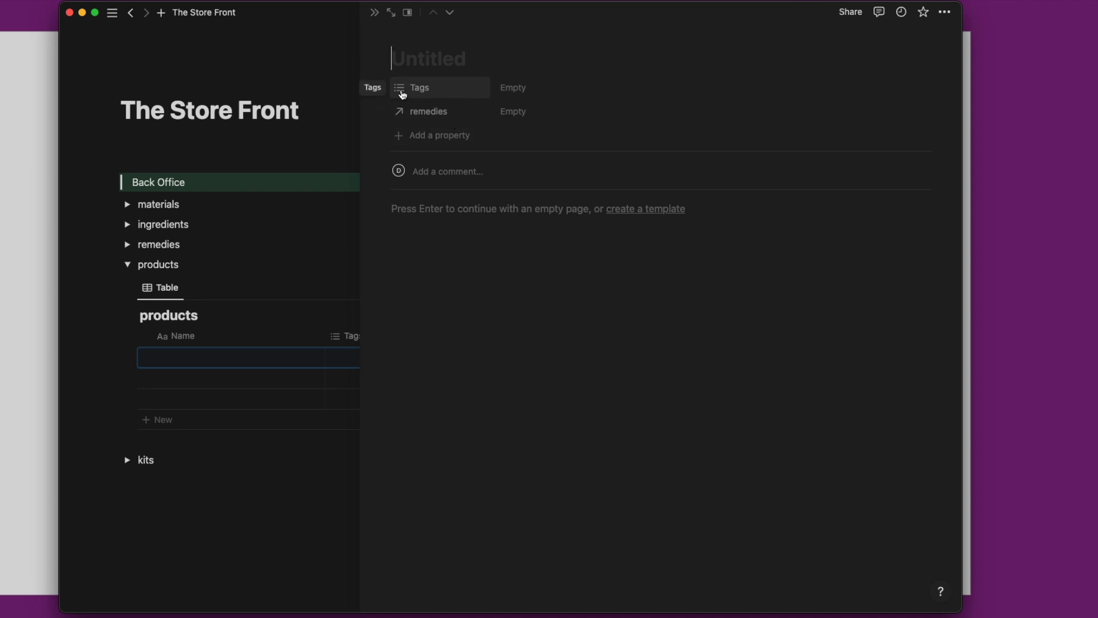
# Delete the Tags property from the products entry.
pyautogui.click(383, 87)
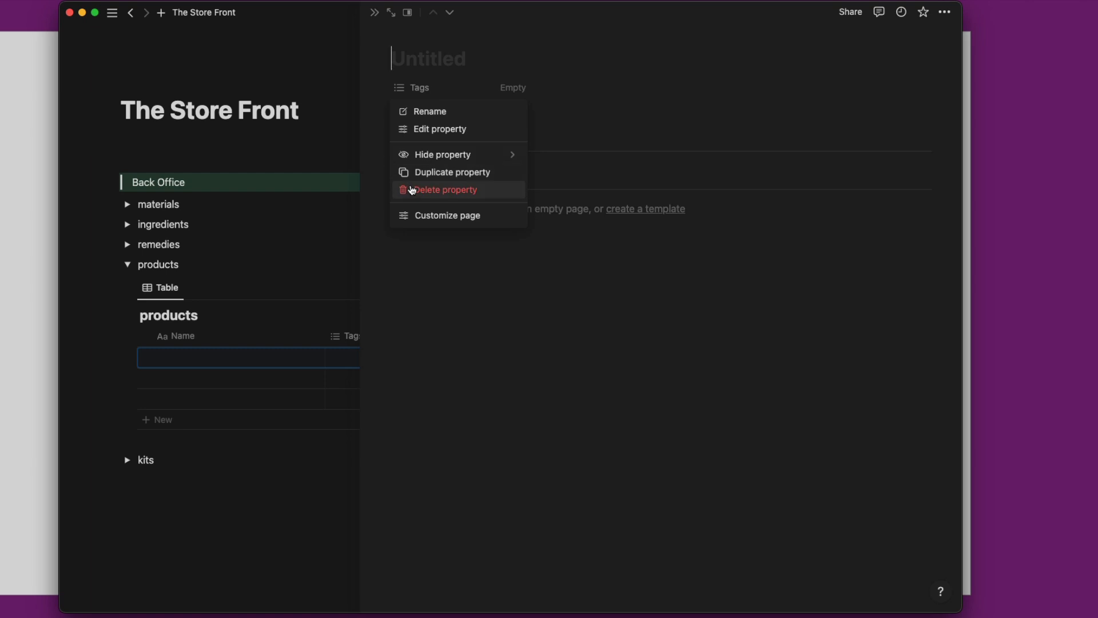
pyautogui.click(413, 189)
pyautogui.click(507, 311)
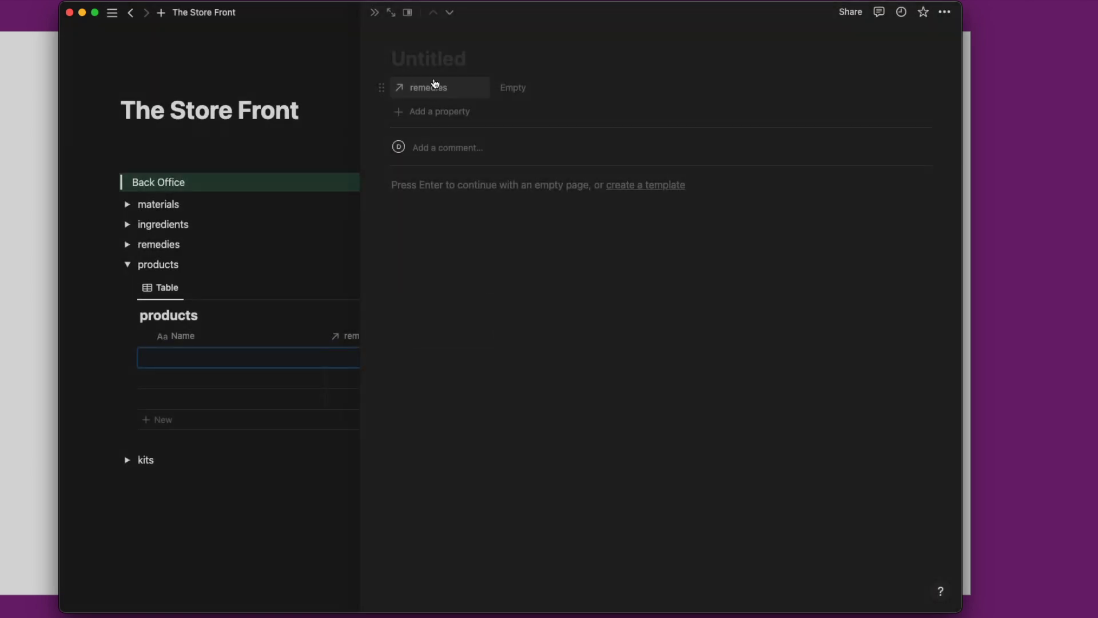
# Add a one-way relation property to the products entry linked to the materials database.
pyautogui.click(438, 114)
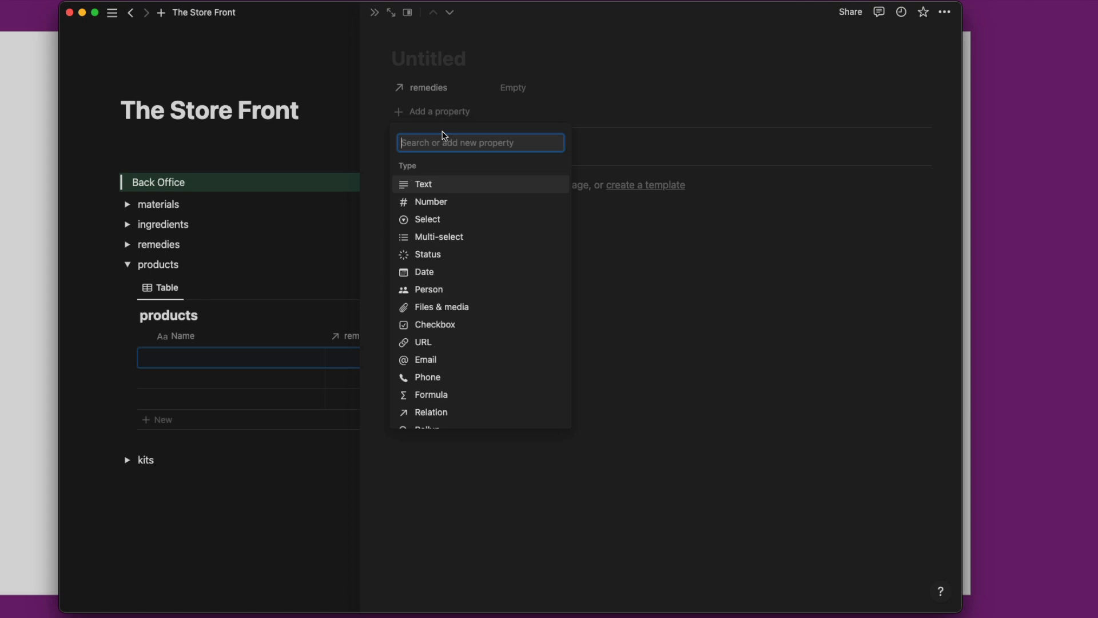
pyautogui.write('pr')
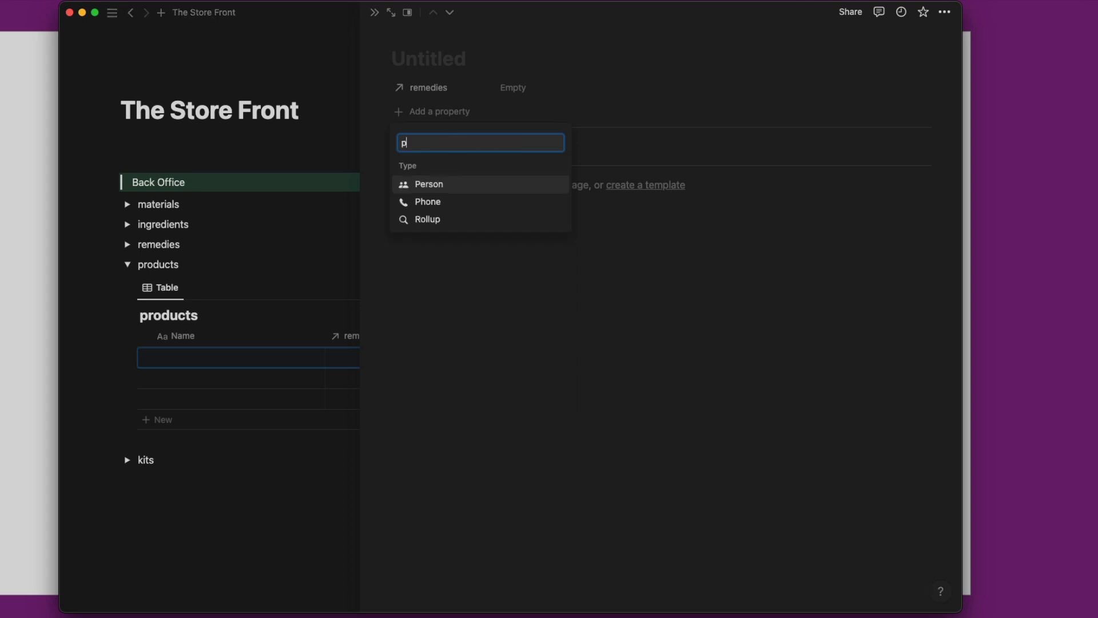
pyautogui.press('BackSpace')
pyautogui.press('BackSpace')
pyautogui.write('rel')
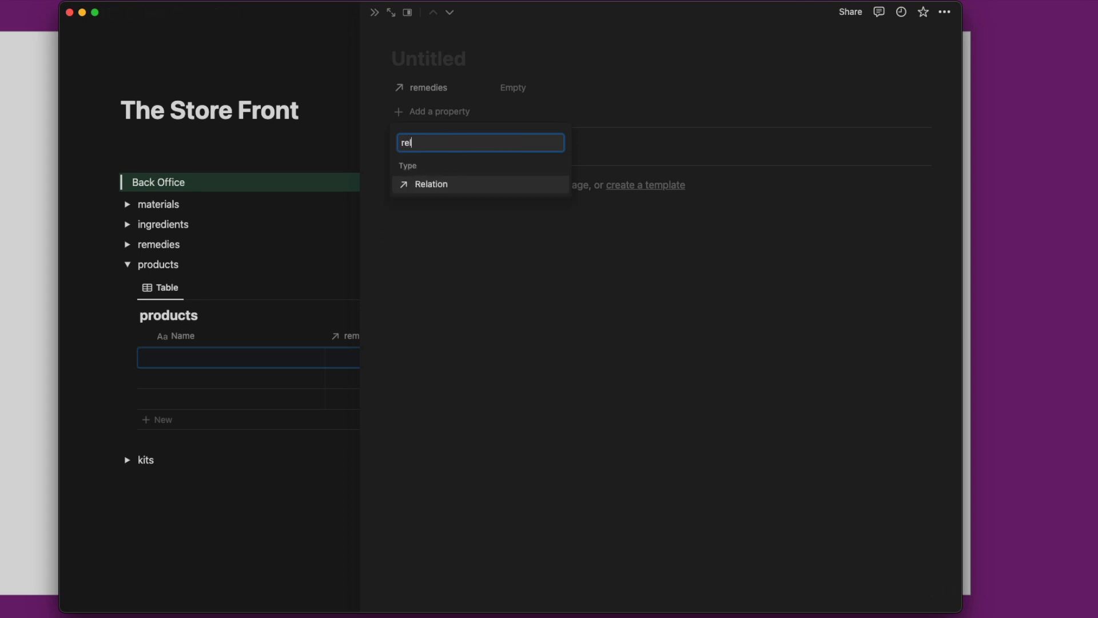
pyautogui.click(459, 184)
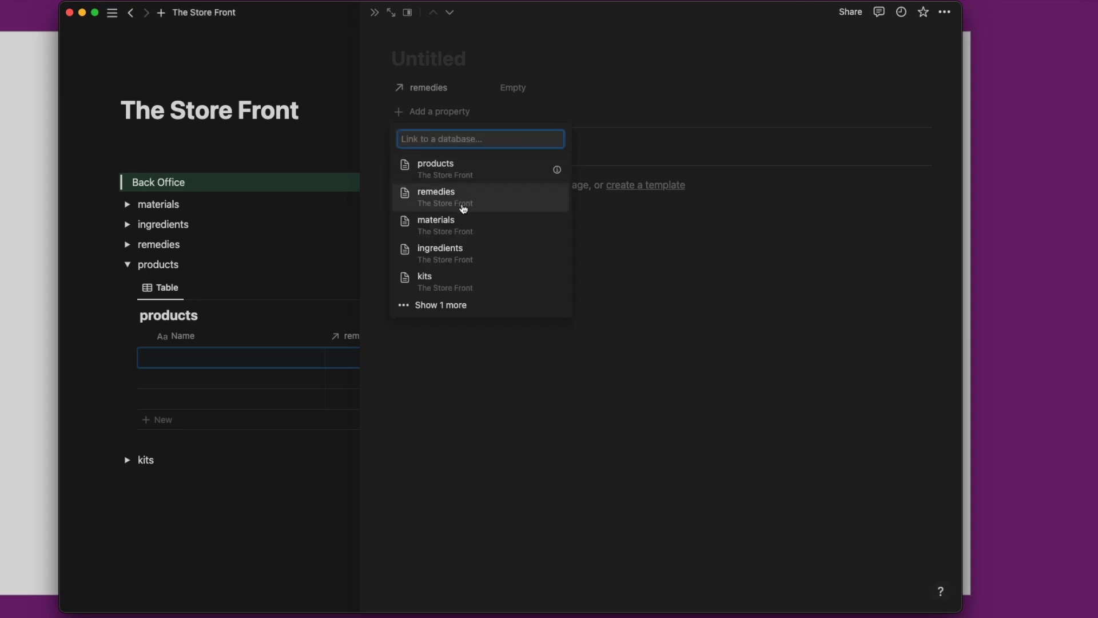
pyautogui.click(465, 231)
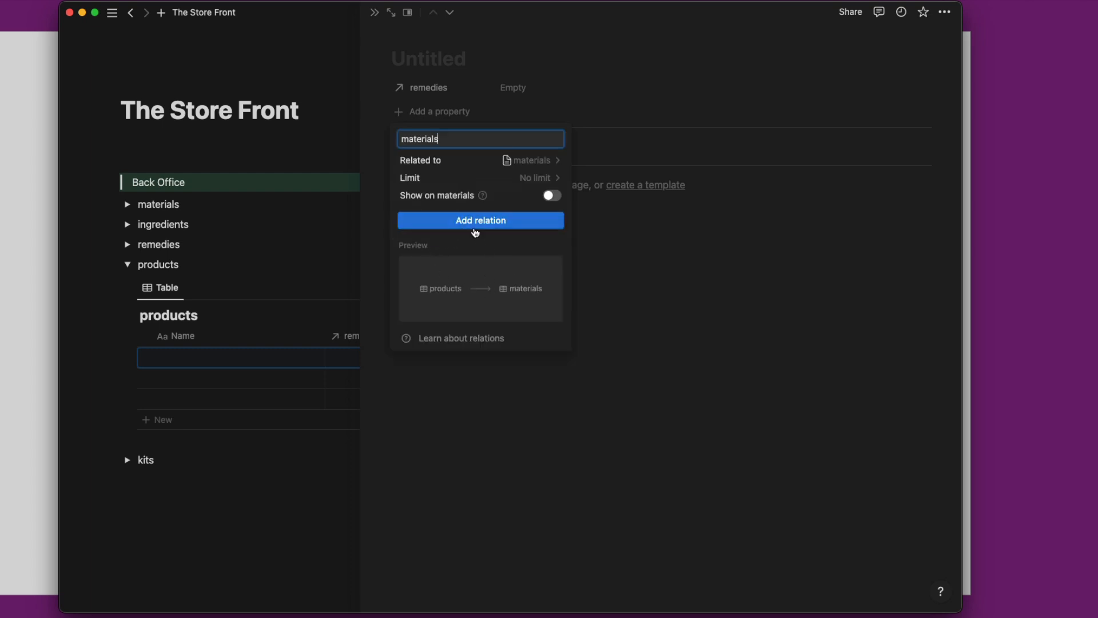
pyautogui.click(476, 220)
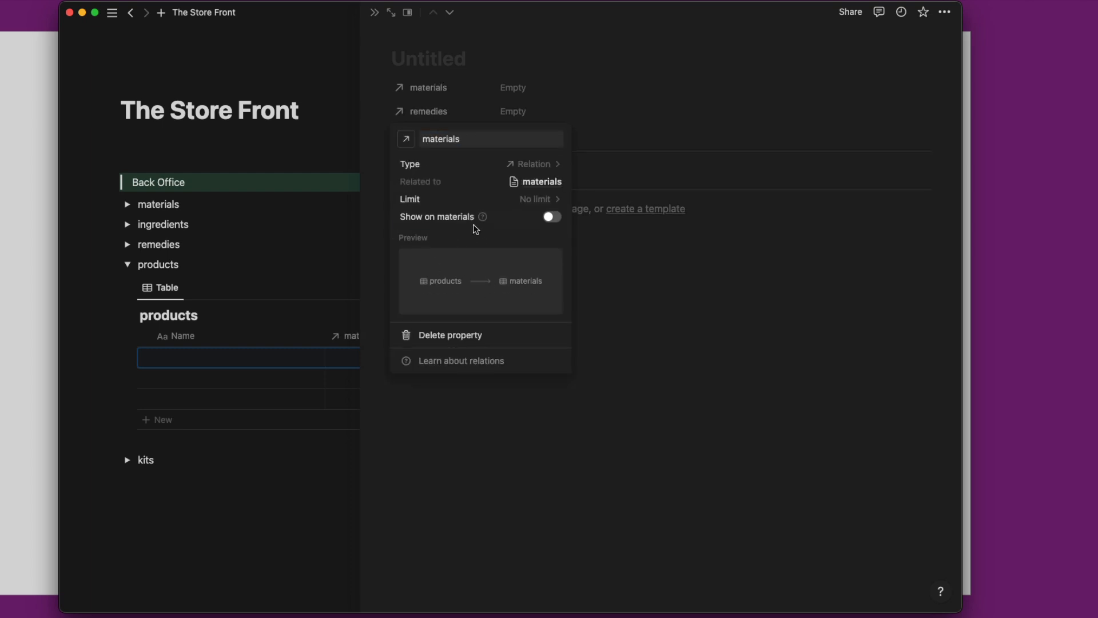
# Rename the products entry's materials relation as packaging.
pyautogui.click(449, 140)
pyautogui.doubleClick(449, 140)
pyautogui.write('packaging')
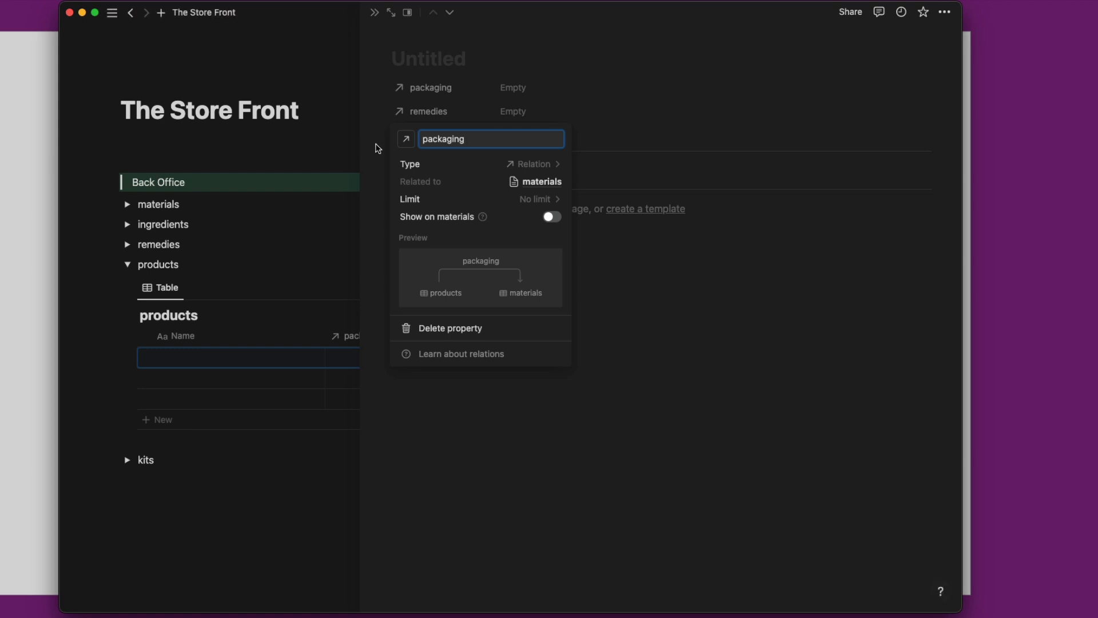
pyautogui.click(378, 148)
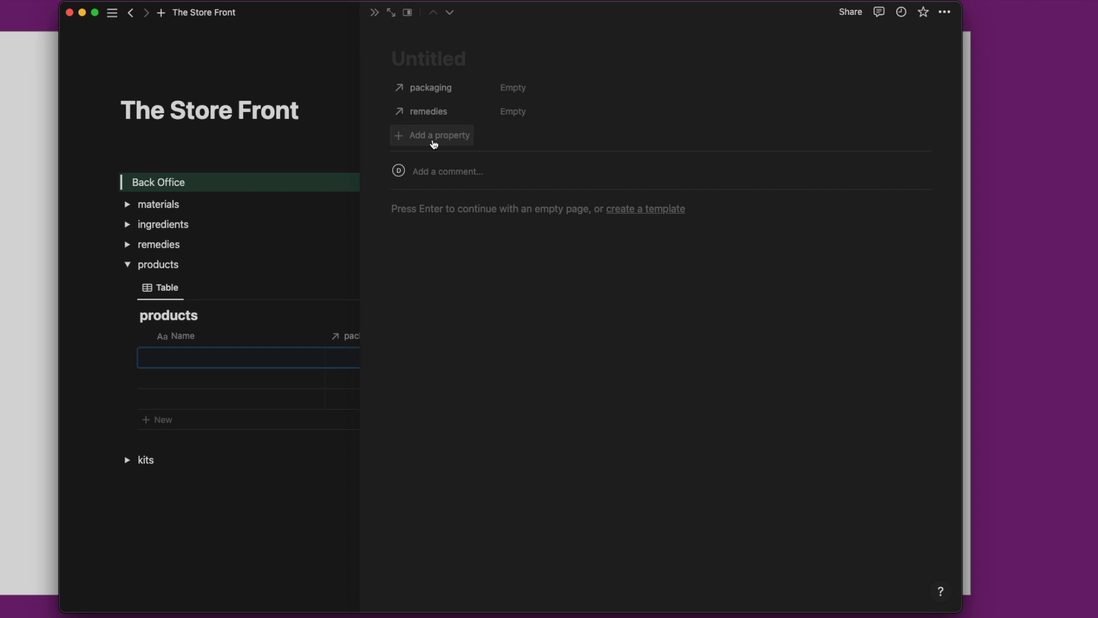
# Add a second one-way relation from the products entry to the materials database, named label.
pyautogui.click(434, 143)
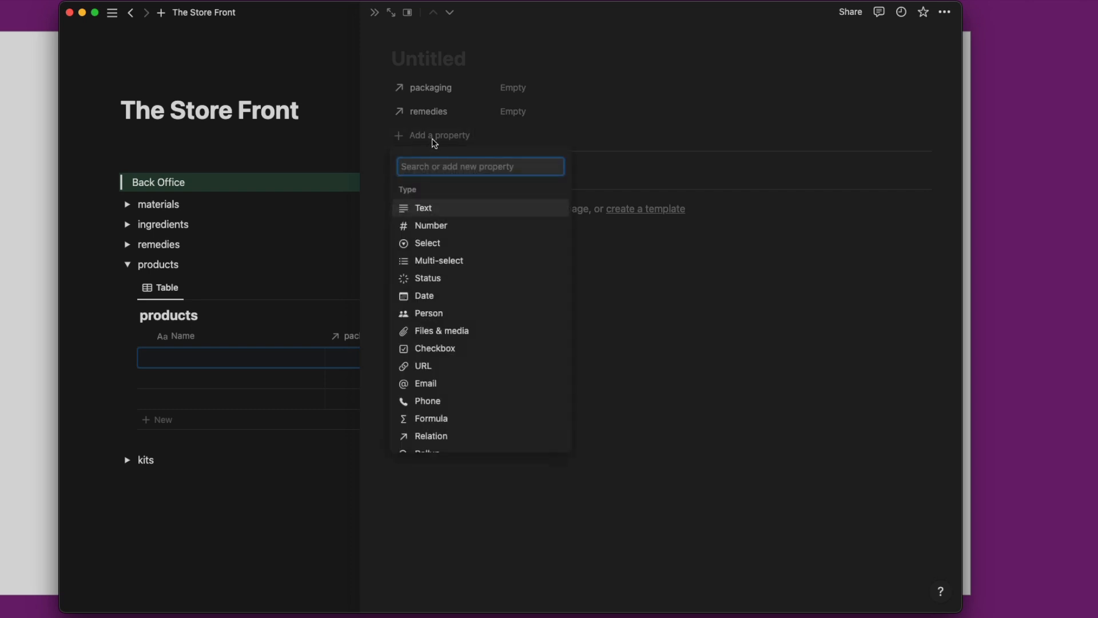
pyautogui.write('rel')
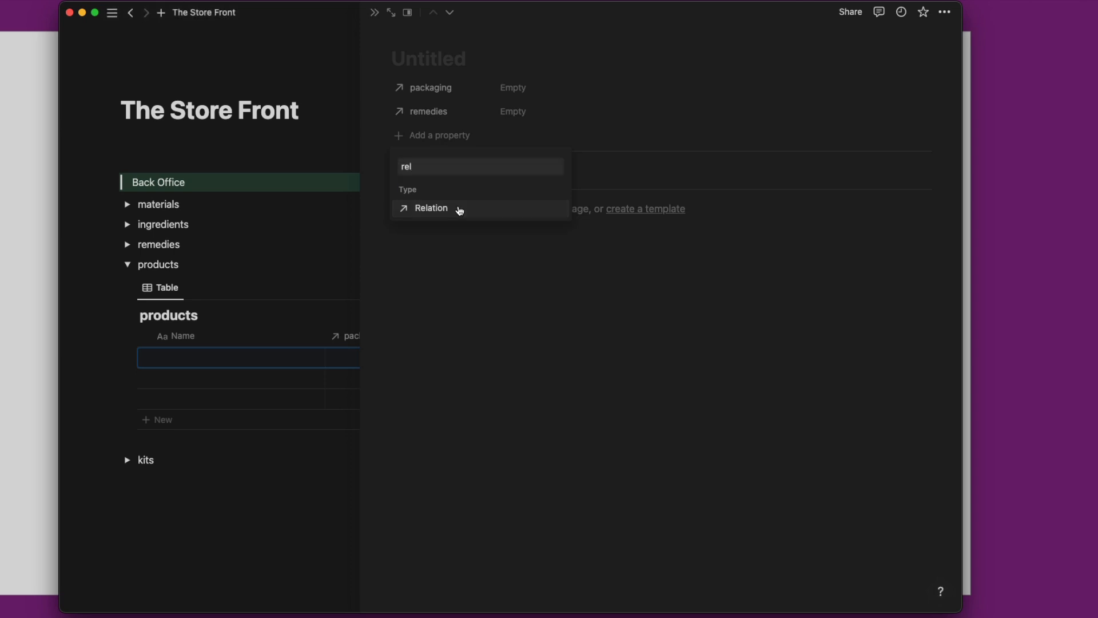
pyautogui.click(458, 209)
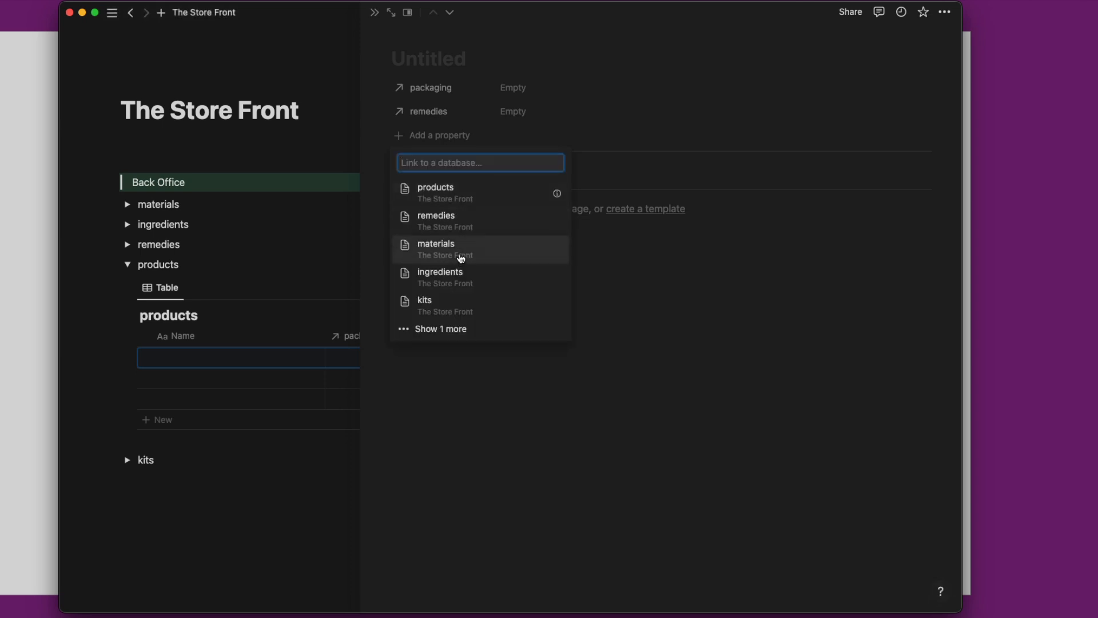
pyautogui.click(461, 253)
pyautogui.doubleClick(431, 164)
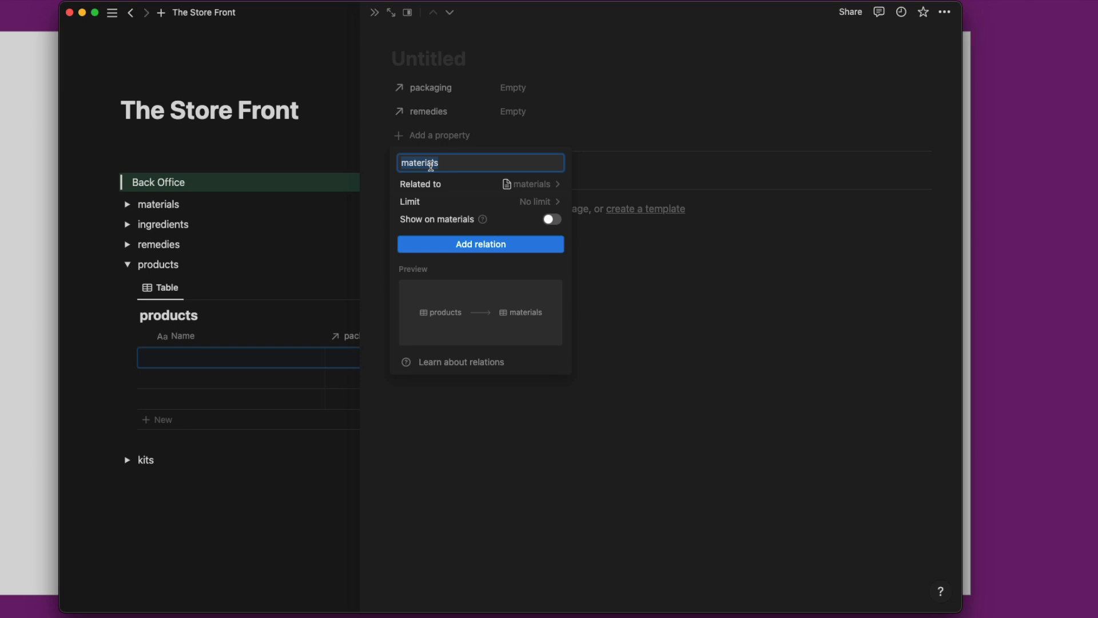
pyautogui.write('label')
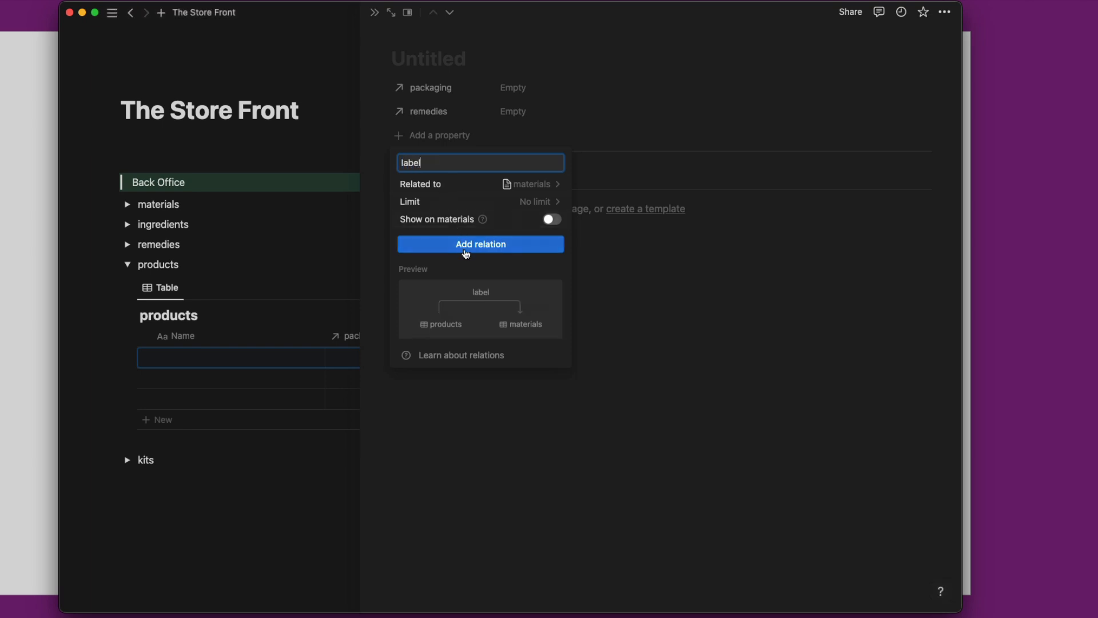
pyautogui.click(464, 250)
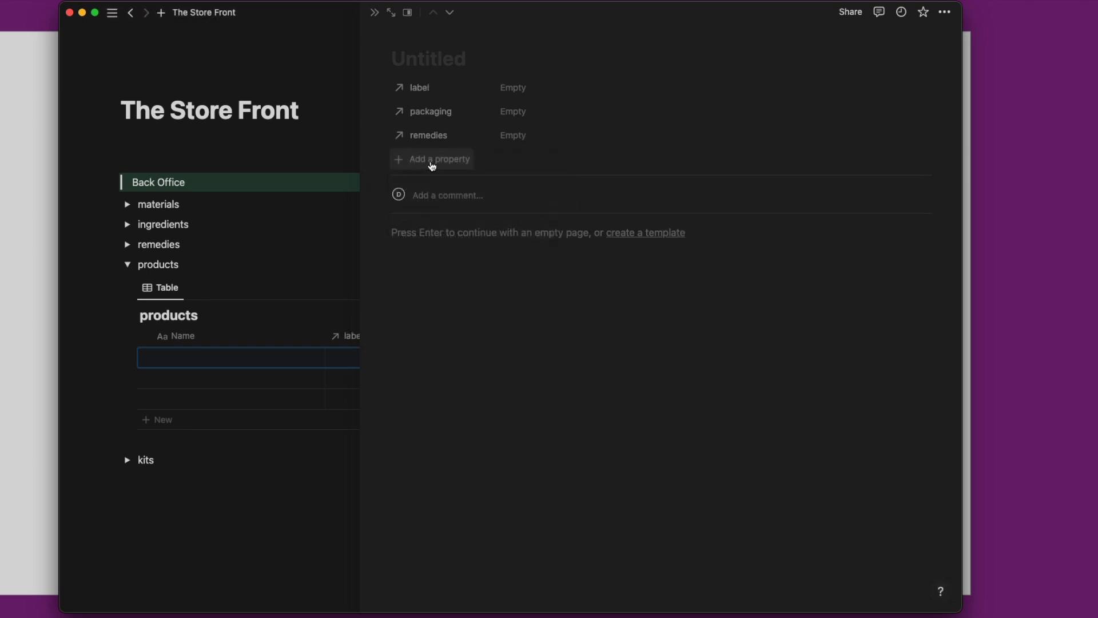
# Add a rollup property to the products entry that pulls cost/oz through the packaging relation.
pyautogui.click(431, 163)
pyautogui.write('rol')
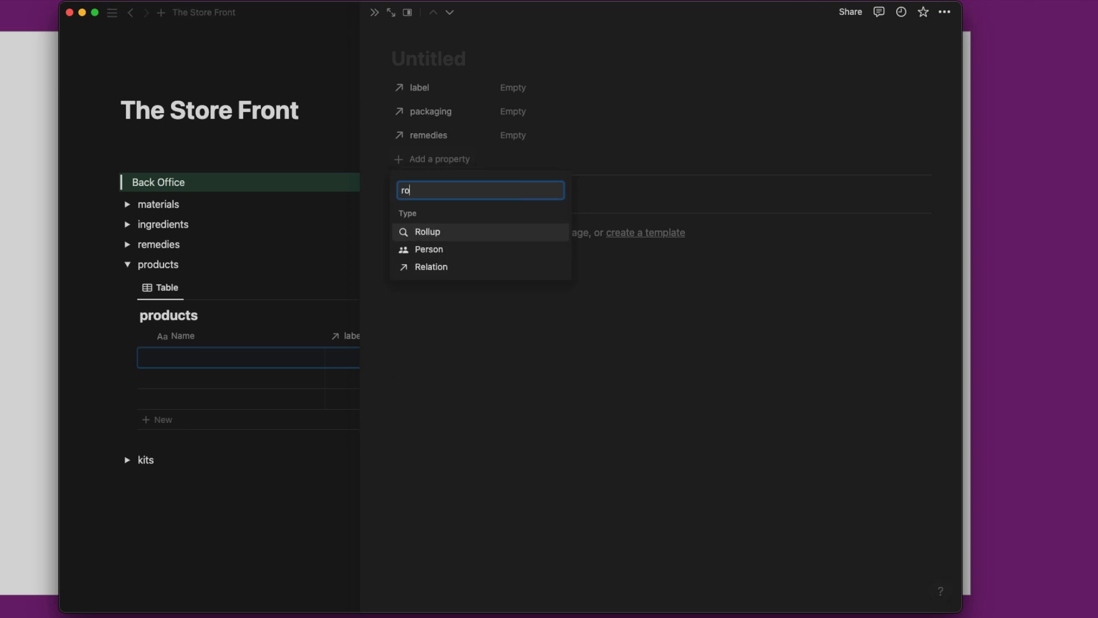
pyautogui.click(435, 232)
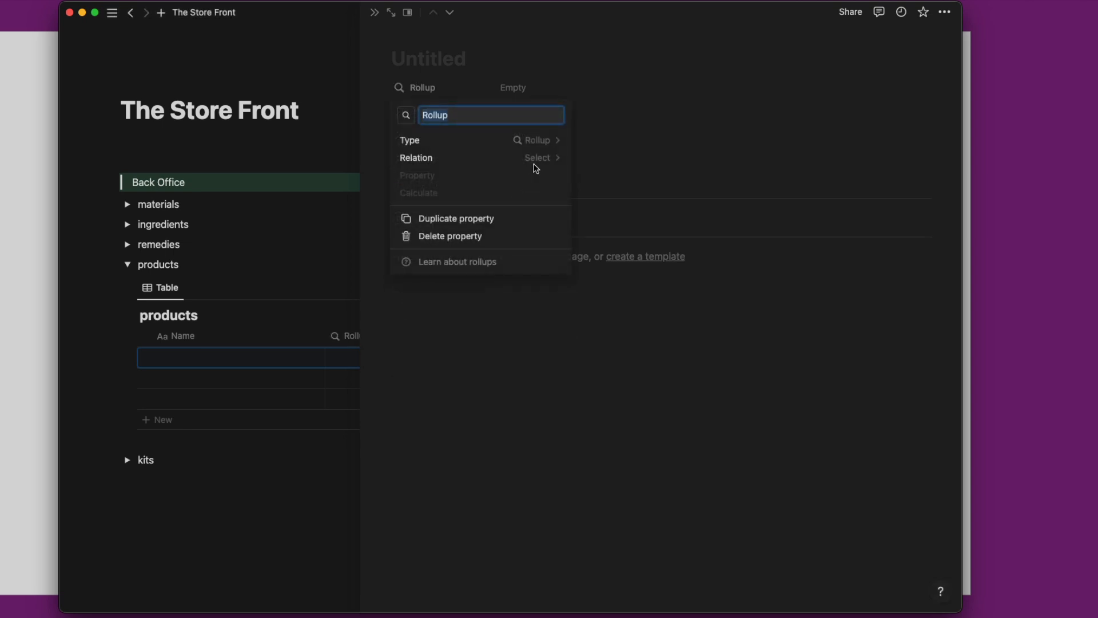
pyautogui.click(538, 159)
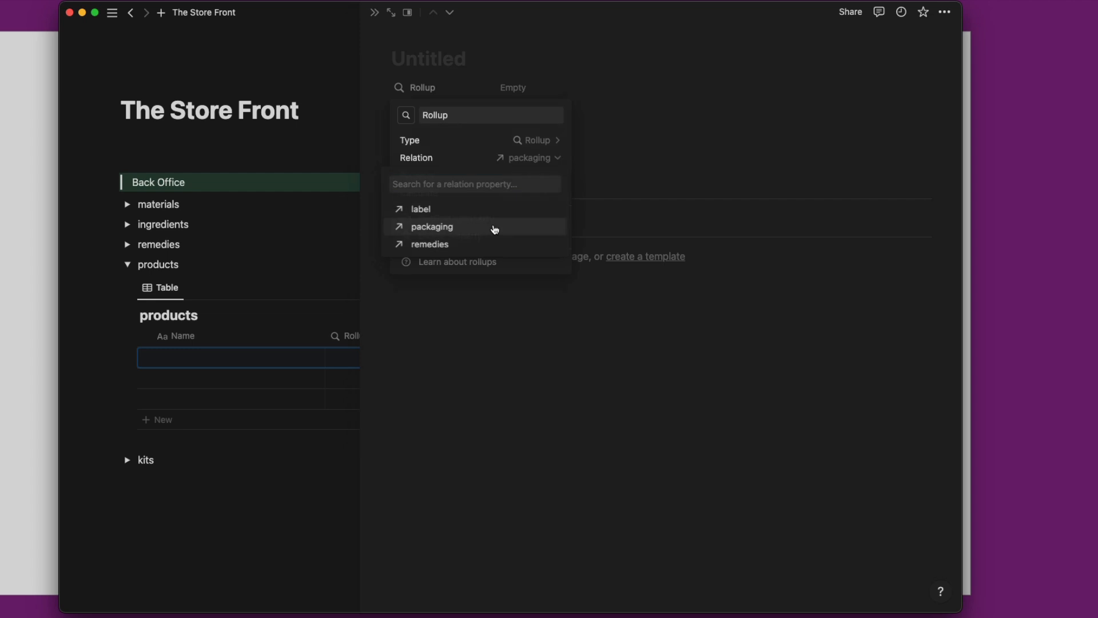
pyautogui.click(490, 227)
pyautogui.click(535, 182)
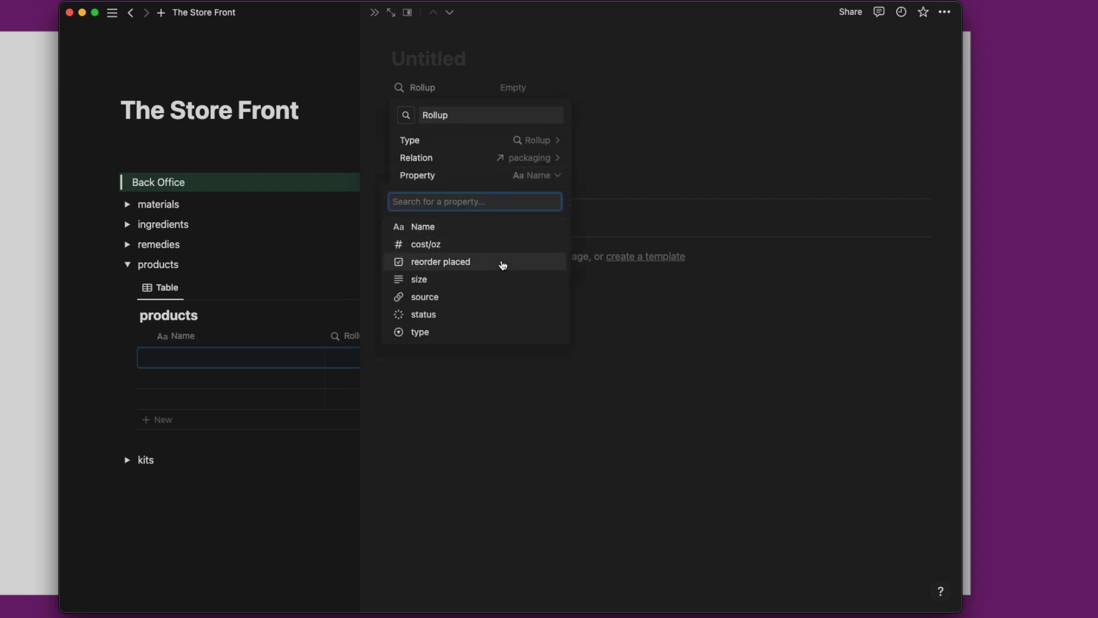
pyautogui.click(502, 248)
# Rename the packaging rollup as packaging cost.
pyautogui.doubleClick(440, 112)
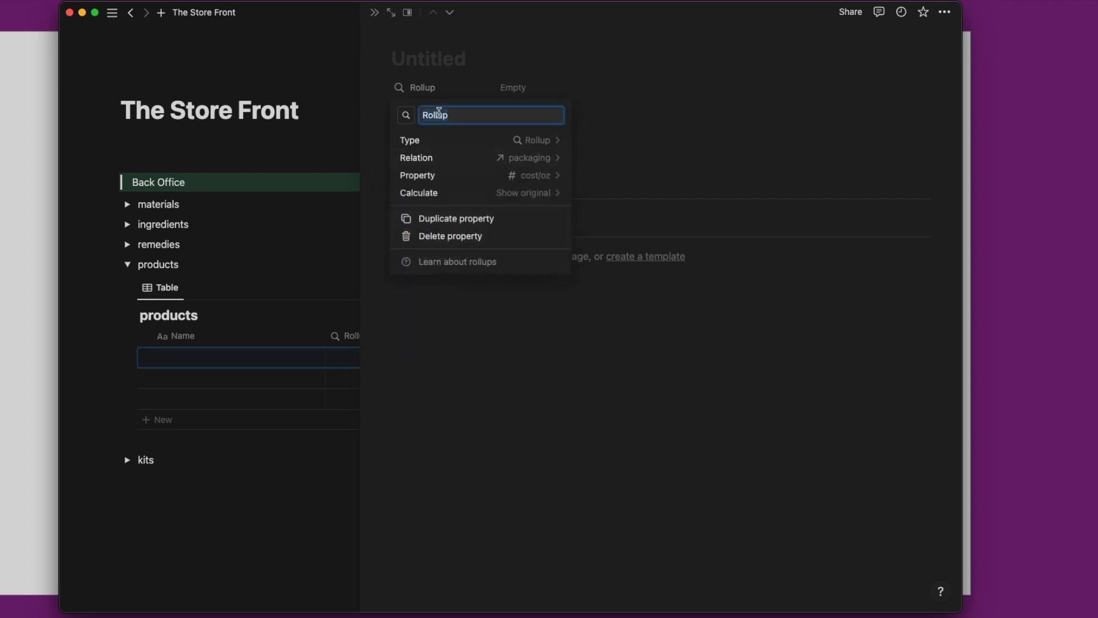
pyautogui.write('packaging cost')
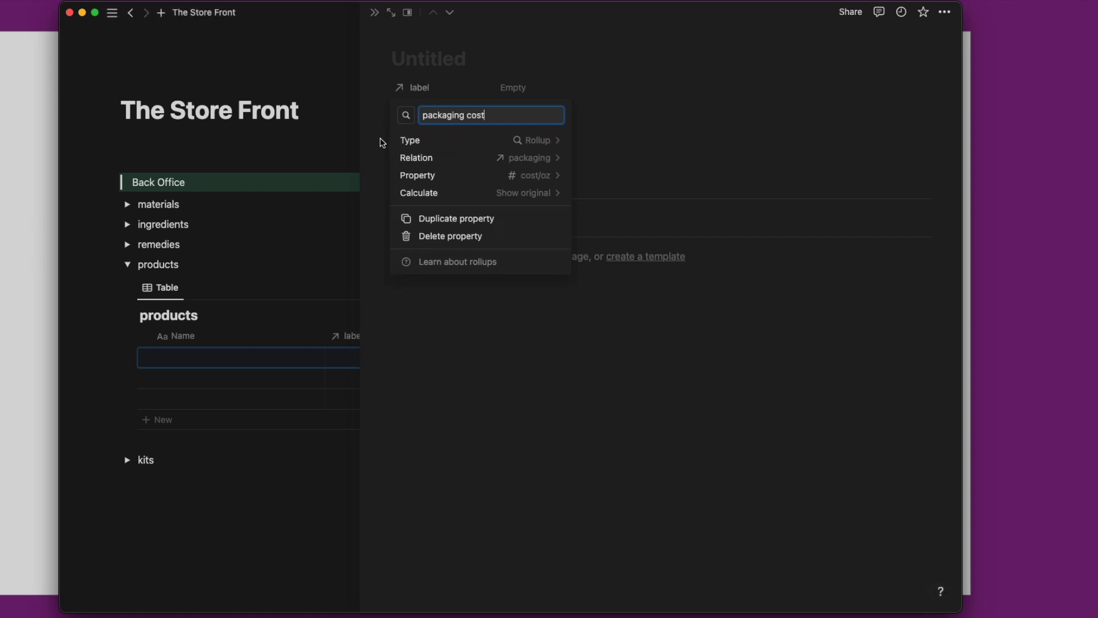
pyautogui.press('Return')
# Add a second rollup property to the products entry that pulls cost/oz through the label relation.
pyautogui.click(424, 183)
pyautogui.write('rel')
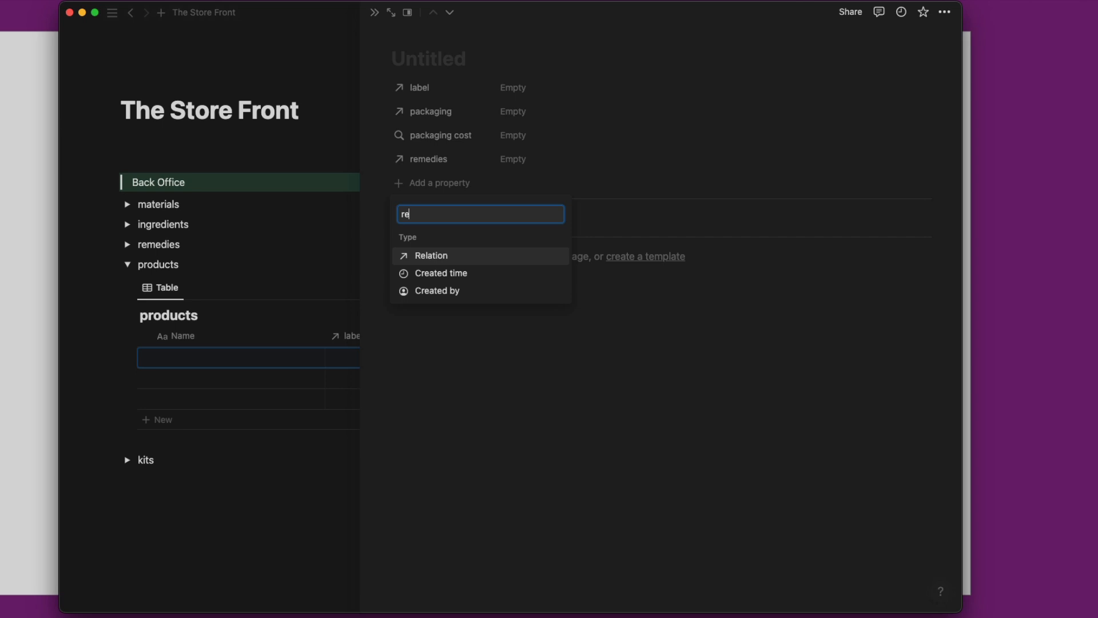
pyautogui.press('BackSpace')
pyautogui.press('BackSpace')
pyautogui.write('ol')
pyautogui.press('Return')
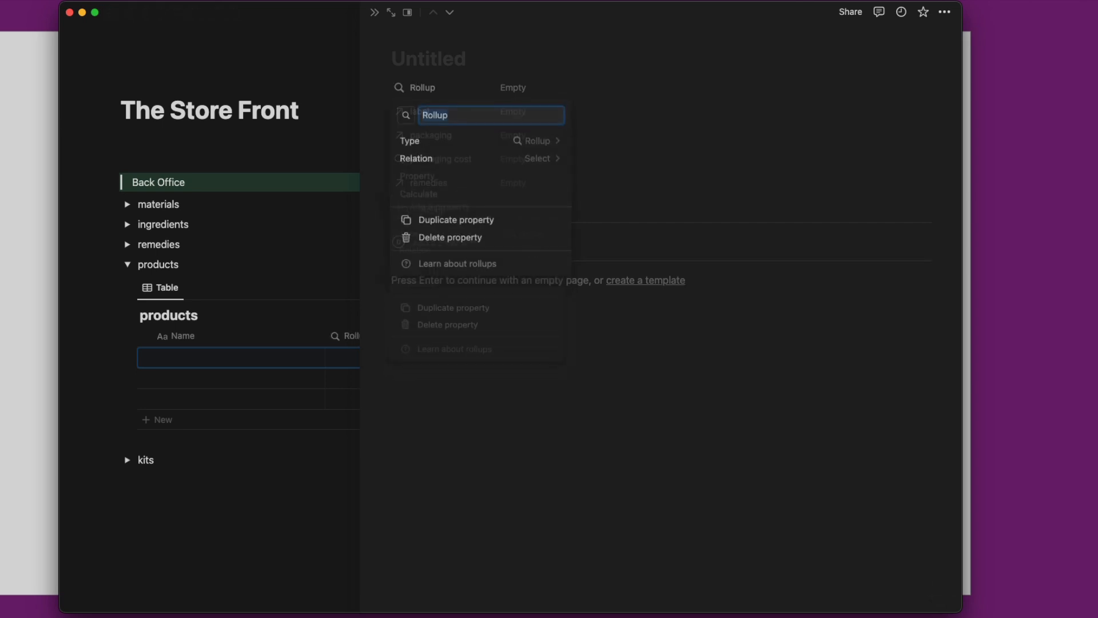
pyautogui.click(539, 159)
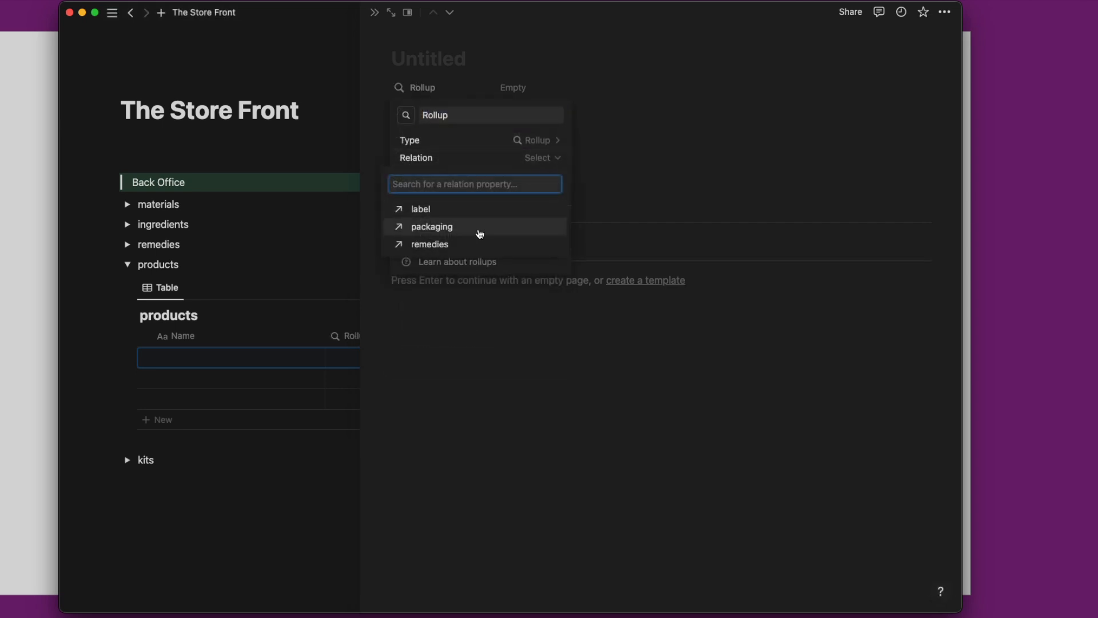
pyautogui.click(482, 220)
pyautogui.click(543, 175)
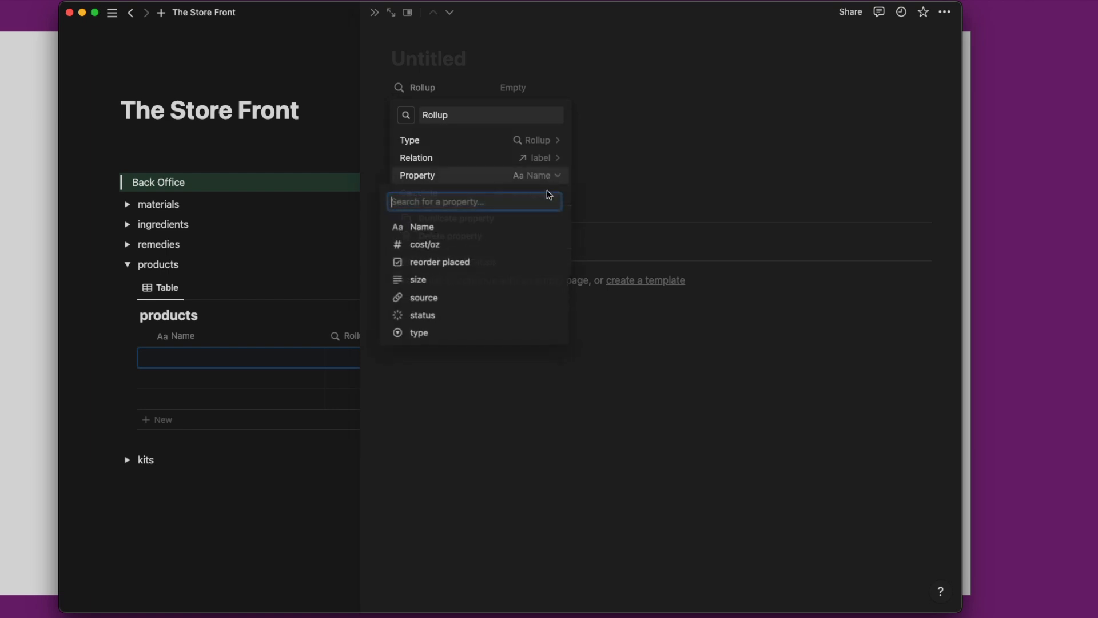
pyautogui.click(471, 250)
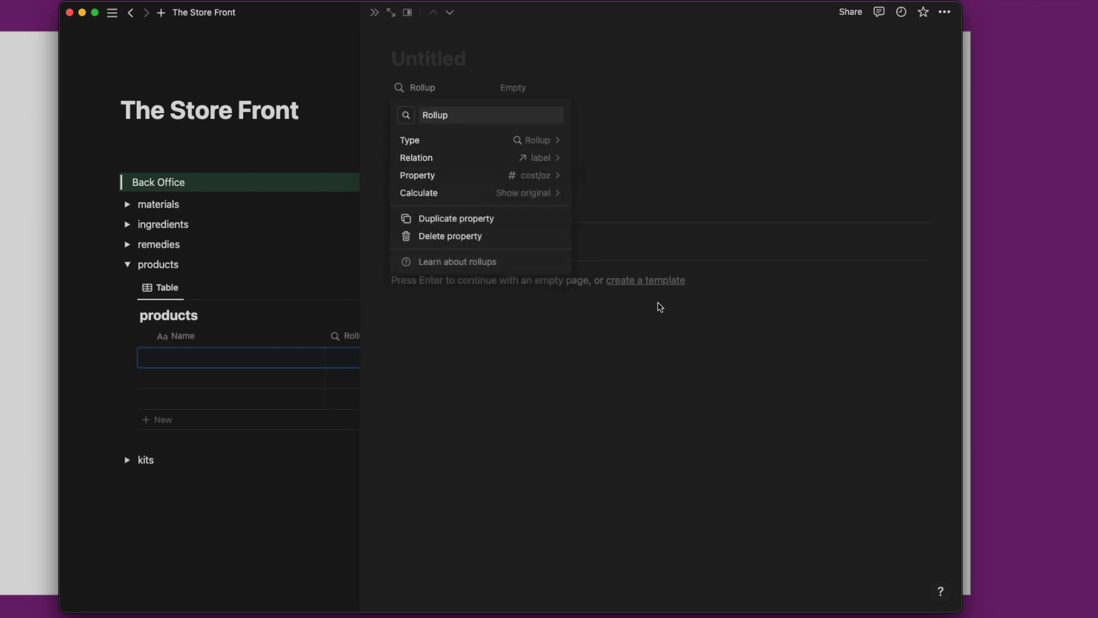
# Set the label rollup's calculation to Sum.
pyautogui.click(530, 195)
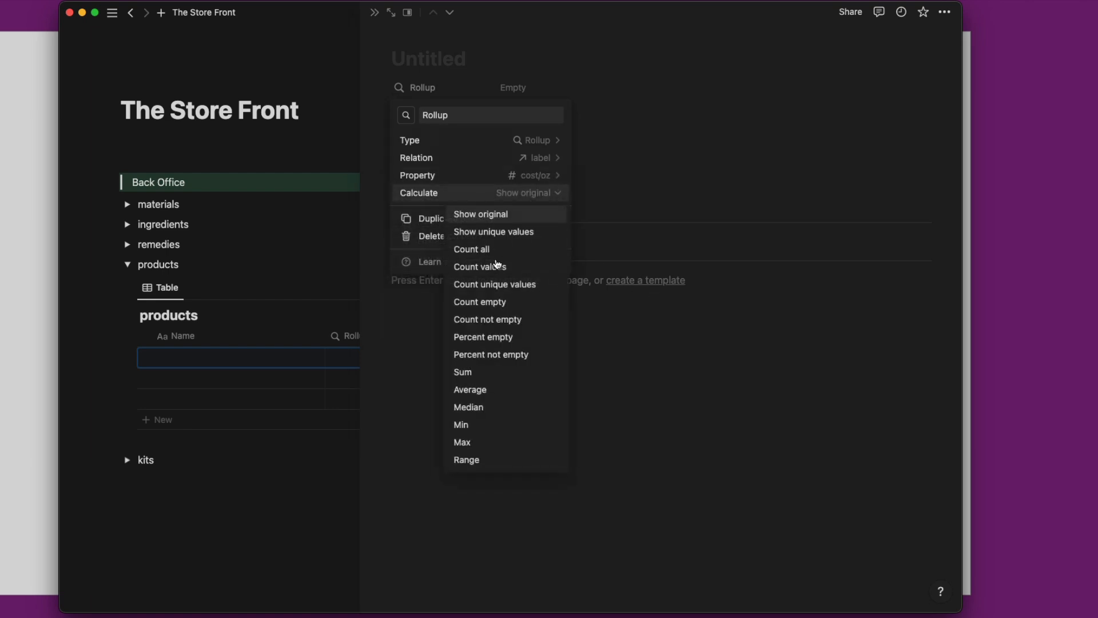
pyautogui.click(483, 372)
pyautogui.click(649, 360)
# Rename the label rollup as label cost.
pyautogui.click(441, 90)
pyautogui.click(473, 108)
pyautogui.click(438, 106)
pyautogui.click(438, 89)
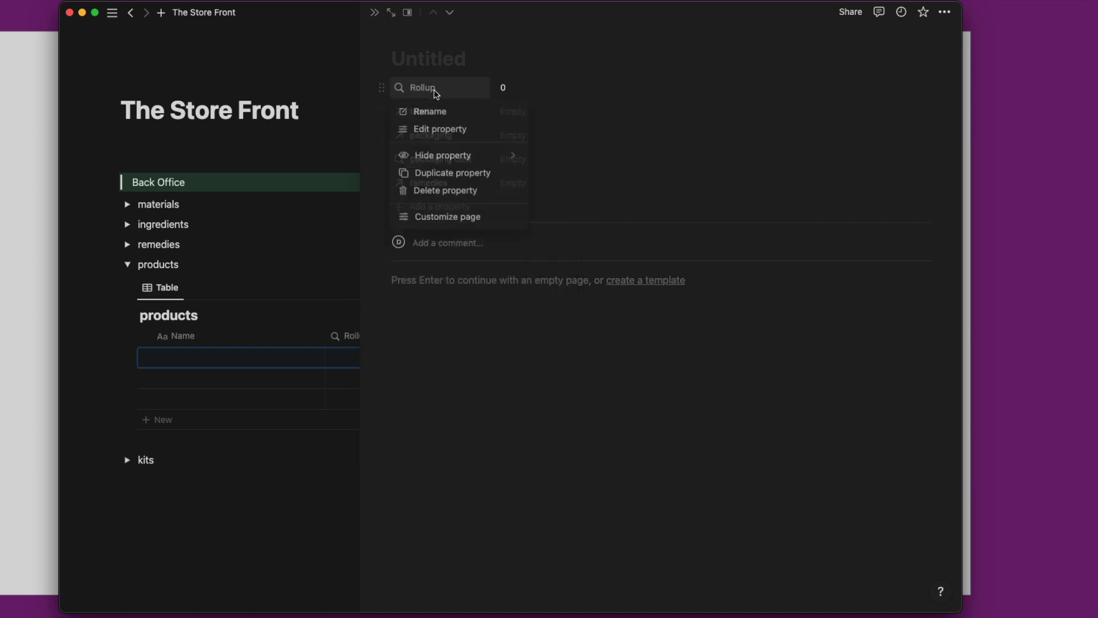
pyautogui.click(430, 111)
pyautogui.press('BackSpace')
pyautogui.write('lab')
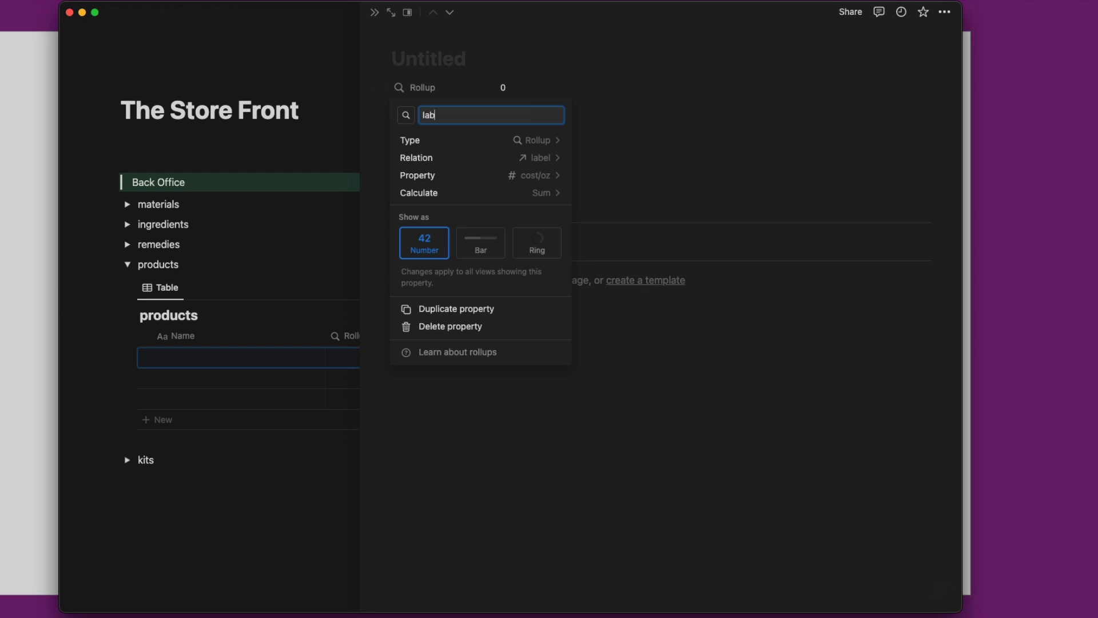
pyautogui.write('el cost')
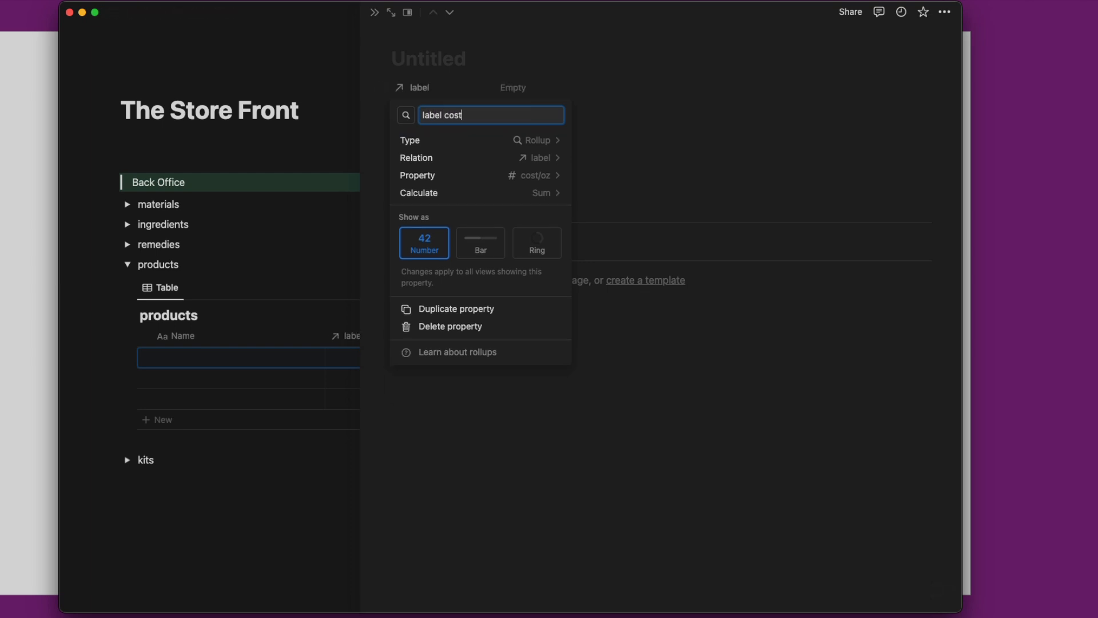
pyautogui.click(365, 107)
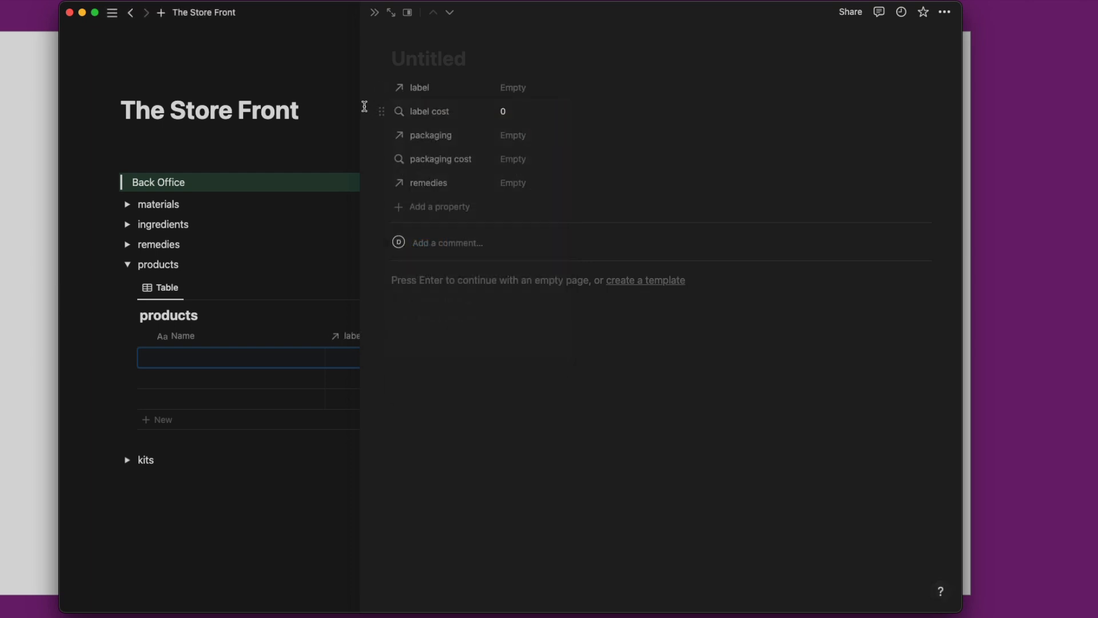
# Add a third rollup property to the products entry, named remedy cost.
pyautogui.click(440, 211)
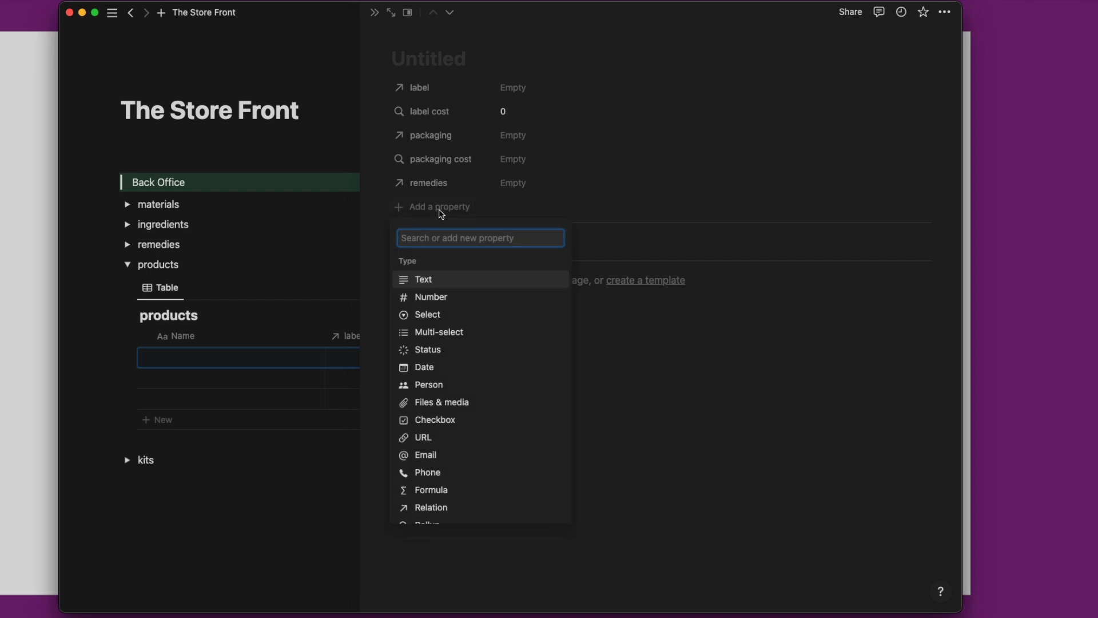
pyautogui.write('rol')
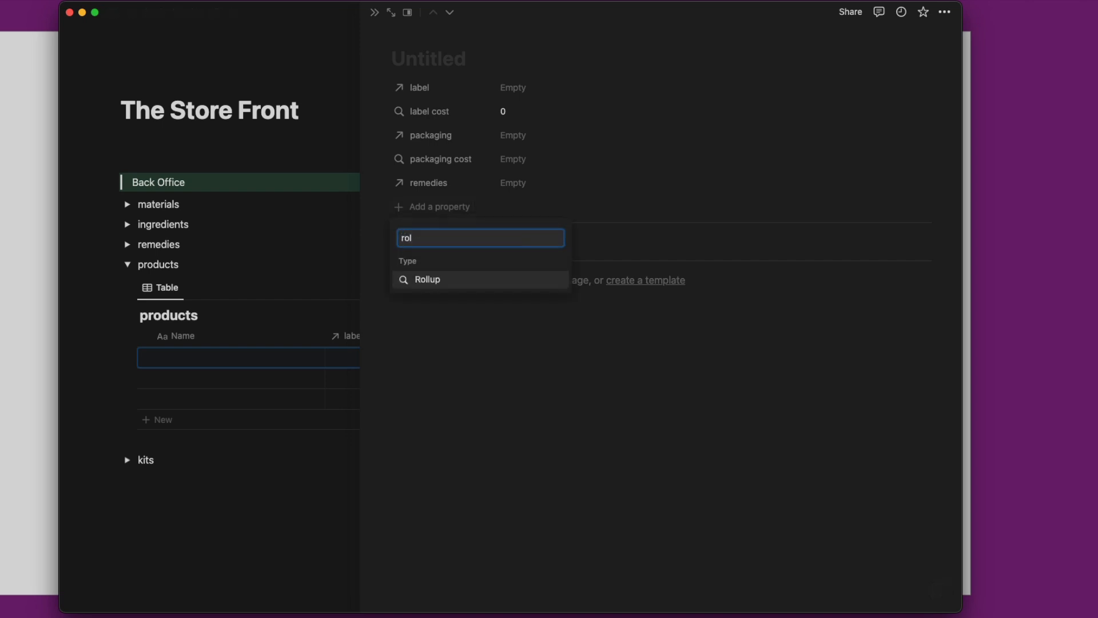
pyautogui.press('Return')
pyautogui.write('remedy cost')
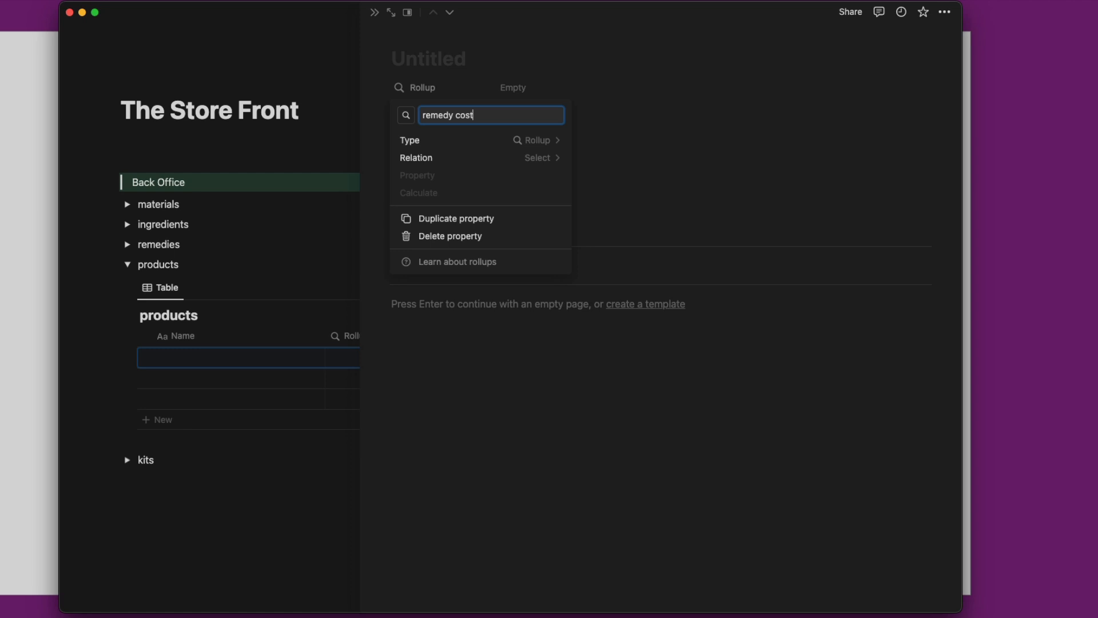
# Configure the remedy cost rollup to calculate the Sum of cost/oz through the remedies relation.
pyautogui.click(538, 159)
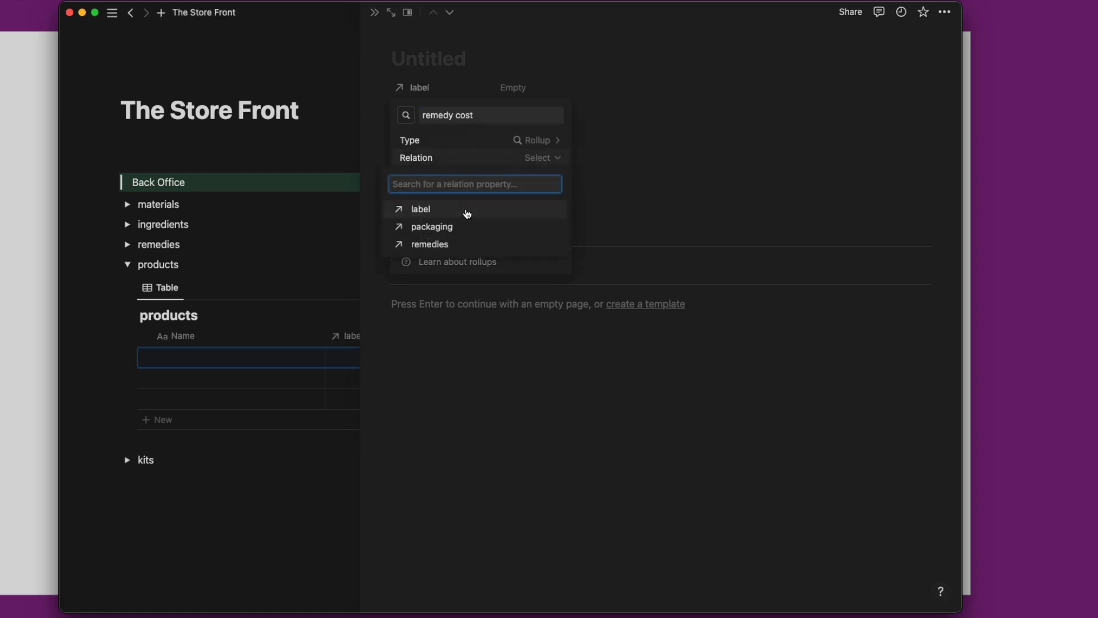
pyautogui.click(461, 247)
pyautogui.click(538, 177)
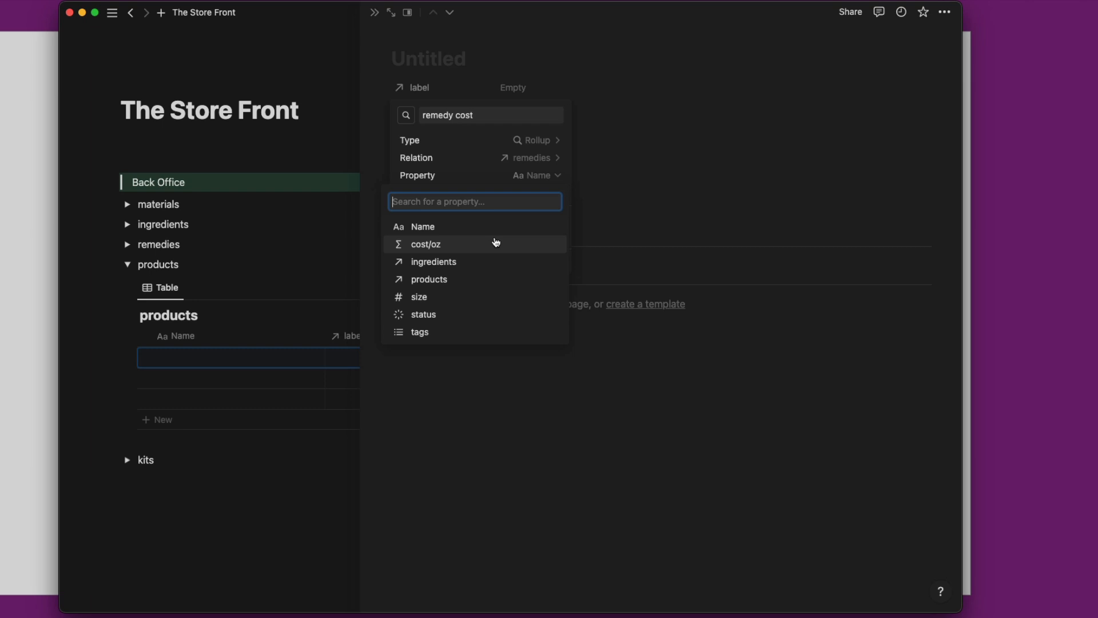
pyautogui.click(496, 242)
pyautogui.click(543, 195)
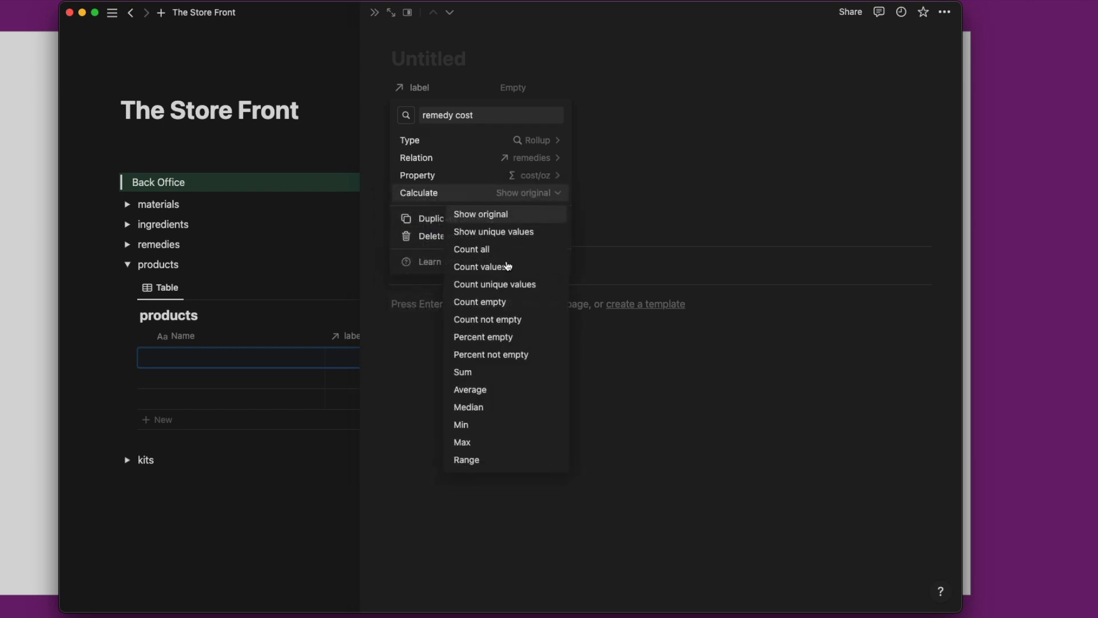
pyautogui.click(481, 372)
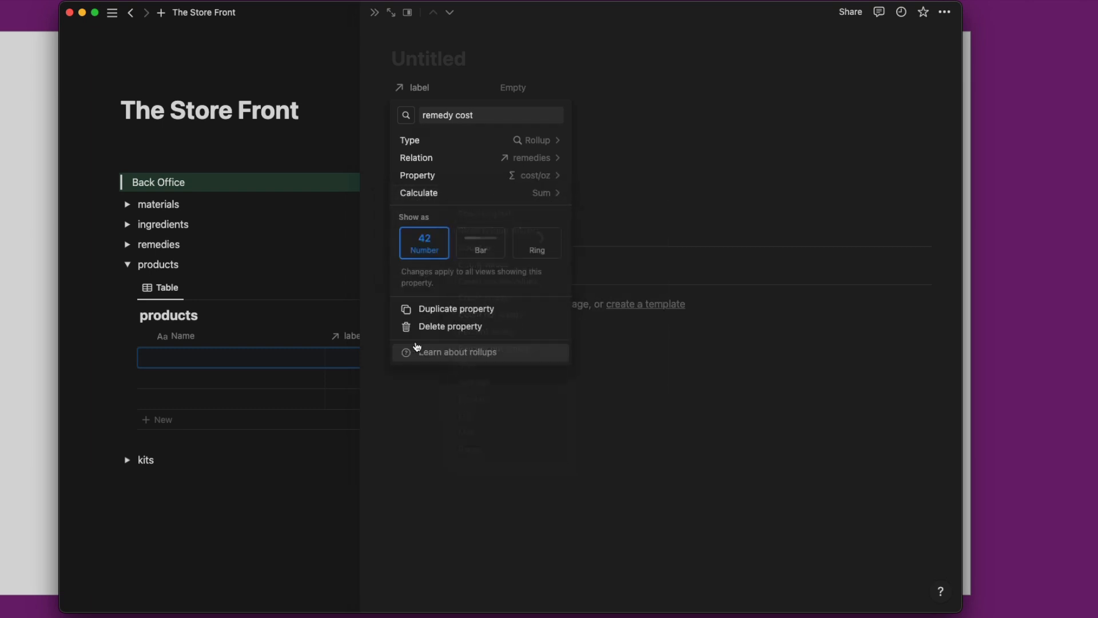
pyautogui.click(384, 342)
# Add a number property named amount to the products entry.
pyautogui.click(441, 231)
pyautogui.write('nu')
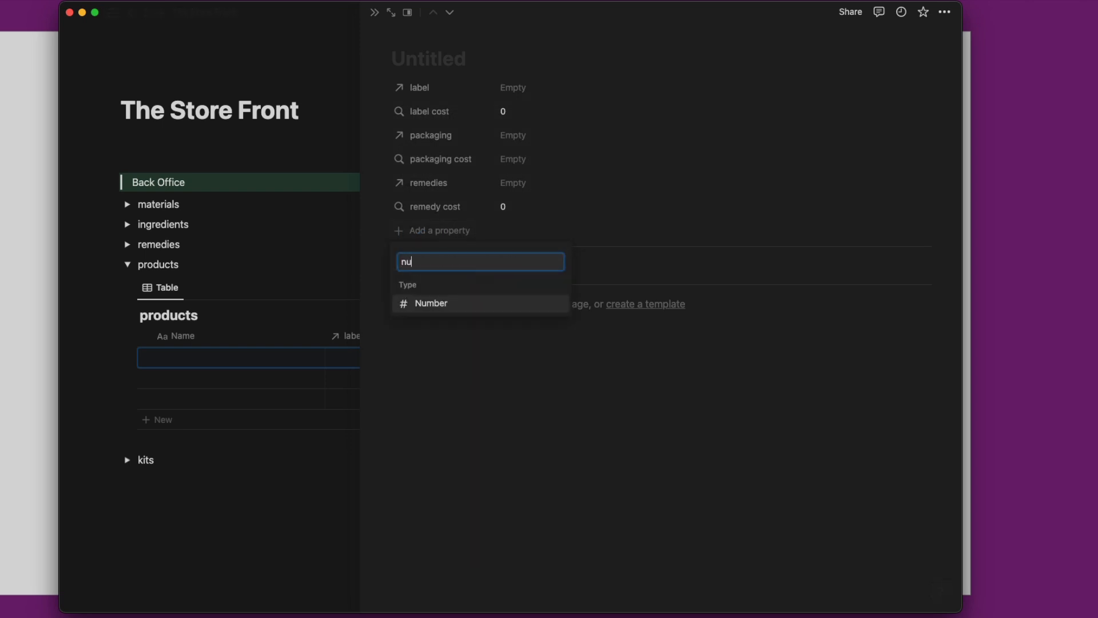
pyautogui.press('Return')
pyautogui.write('ho')
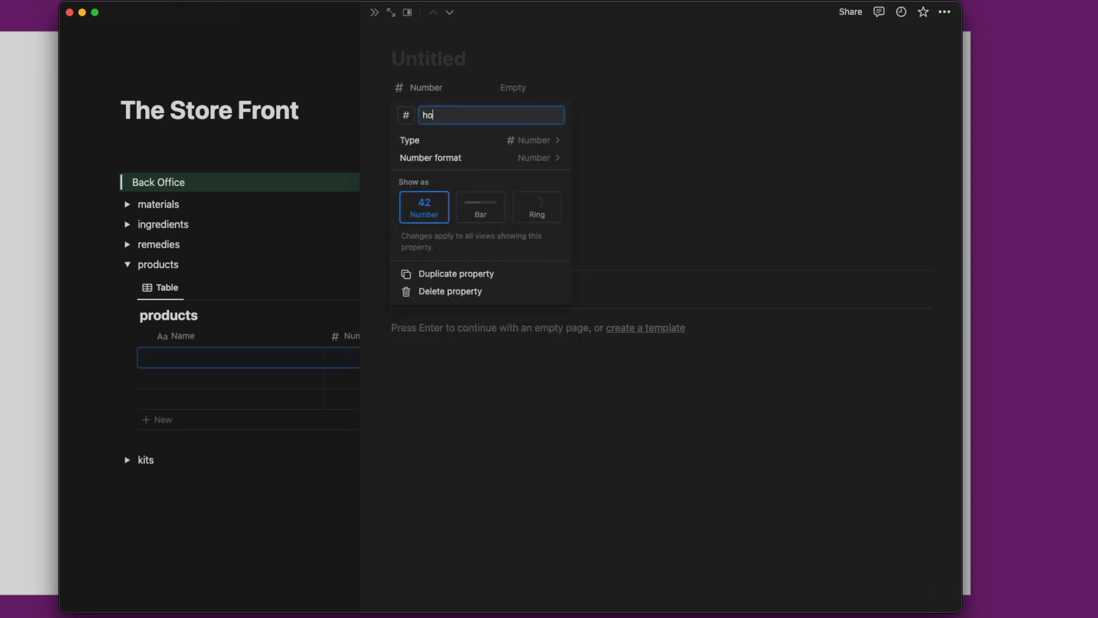
pyautogui.press('BackSpace')
pyautogui.press('BackSpace')
pyautogui.write('a')
pyautogui.click(522, 417)
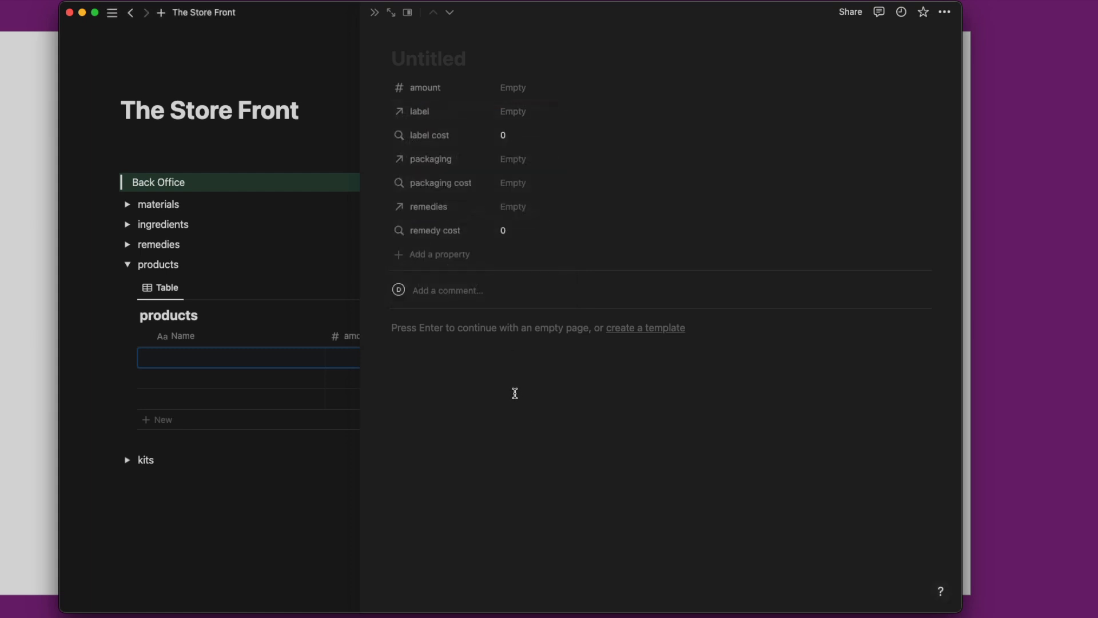
# Add a formula property named total cost to the products entry.
pyautogui.click(457, 259)
pyautogui.write('total')
pyautogui.press('BackSpace')
pyautogui.press('BackSpace')
pyautogui.press('BackSpace')
pyautogui.press('BackSpace')
pyautogui.press('BackSpace')
pyautogui.write('fo')
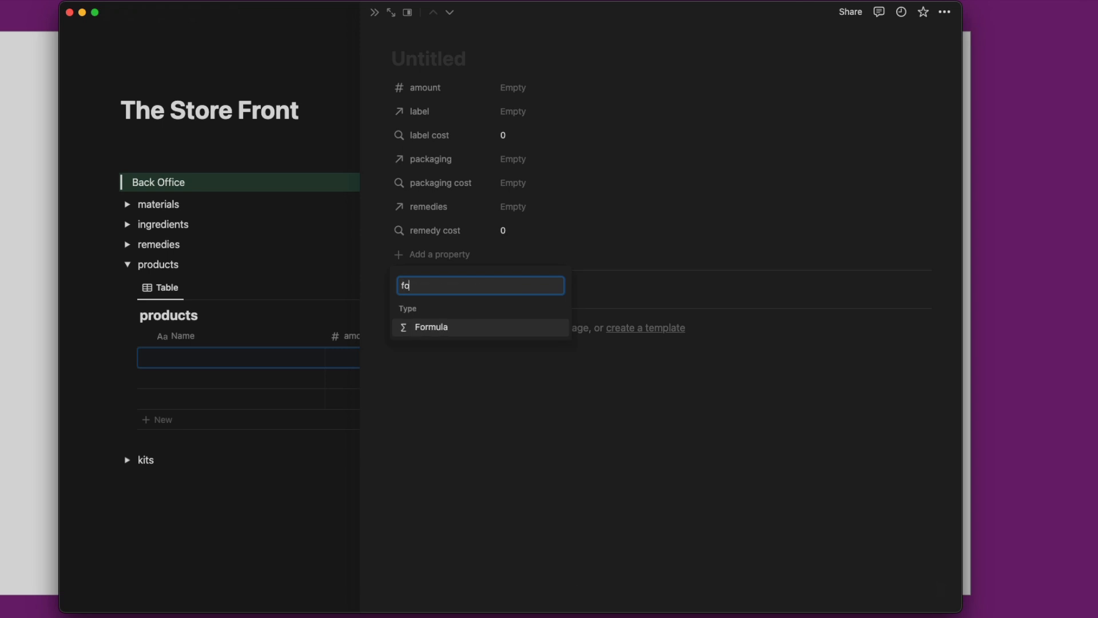
pyautogui.press('Return')
pyautogui.write('to')
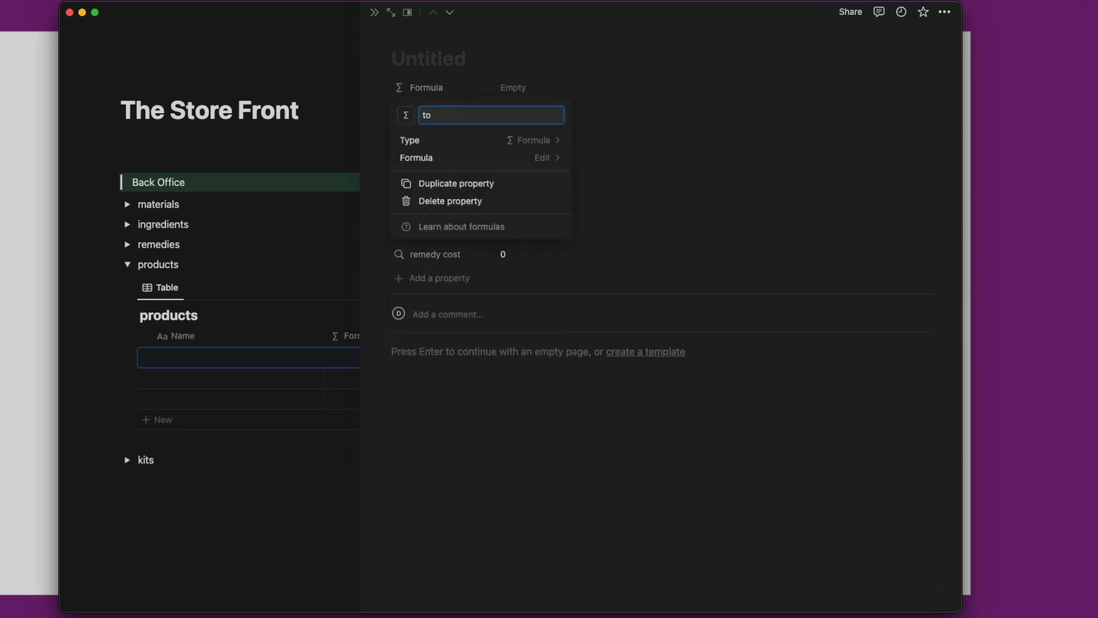
pyautogui.write('tal cost')
pyautogui.click(545, 158)
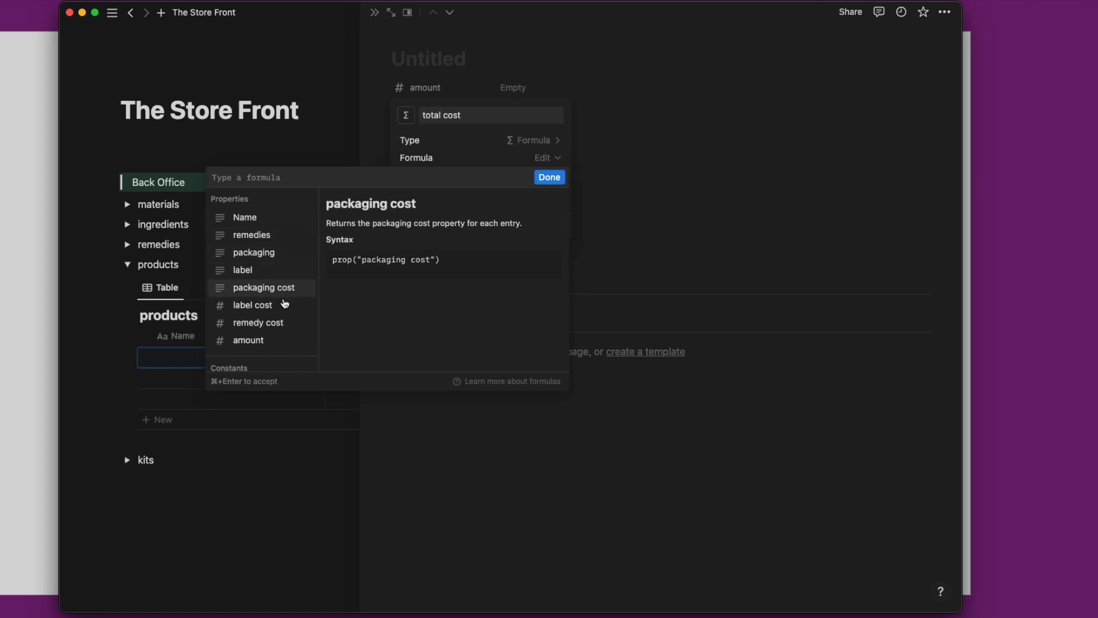
pyautogui.scroll(-1, 287, 318)
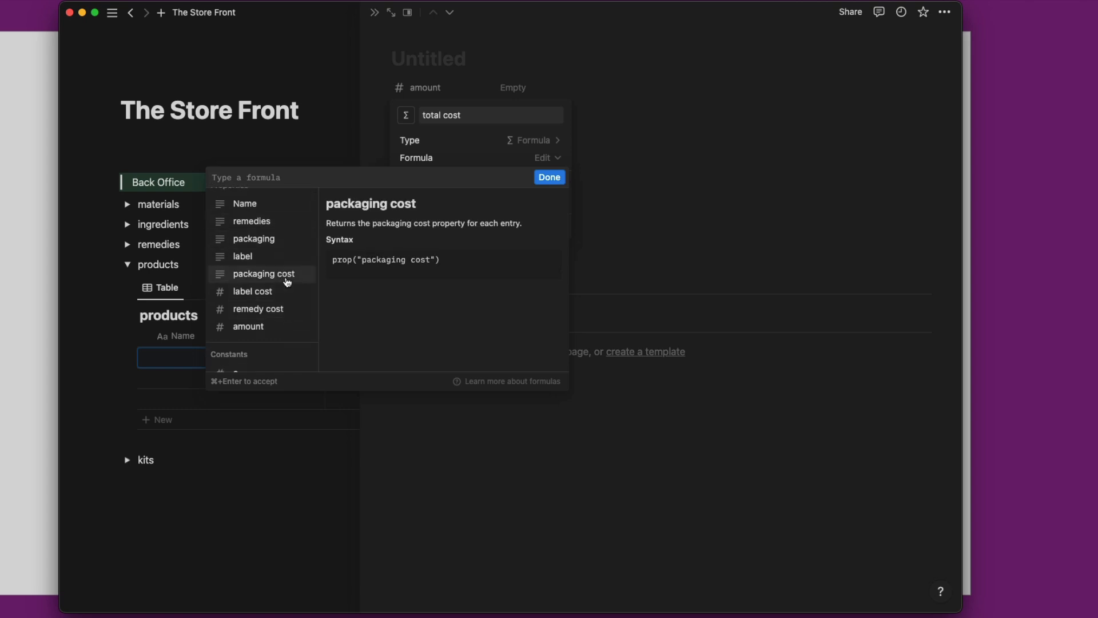
pyautogui.click(682, 284)
pyautogui.click(606, 255)
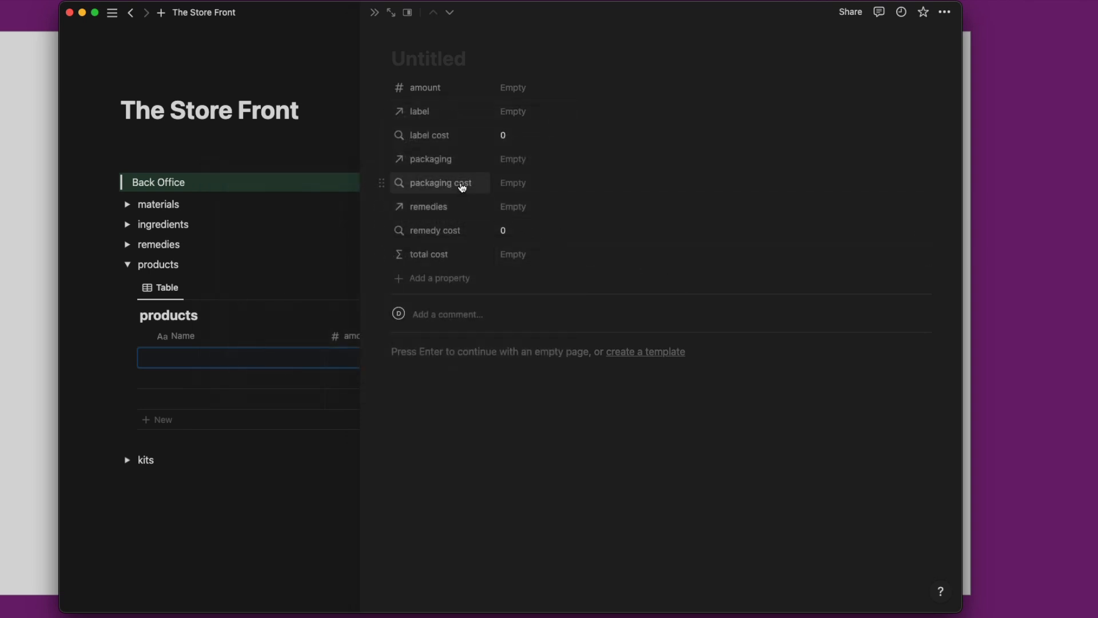
pyautogui.click(521, 255)
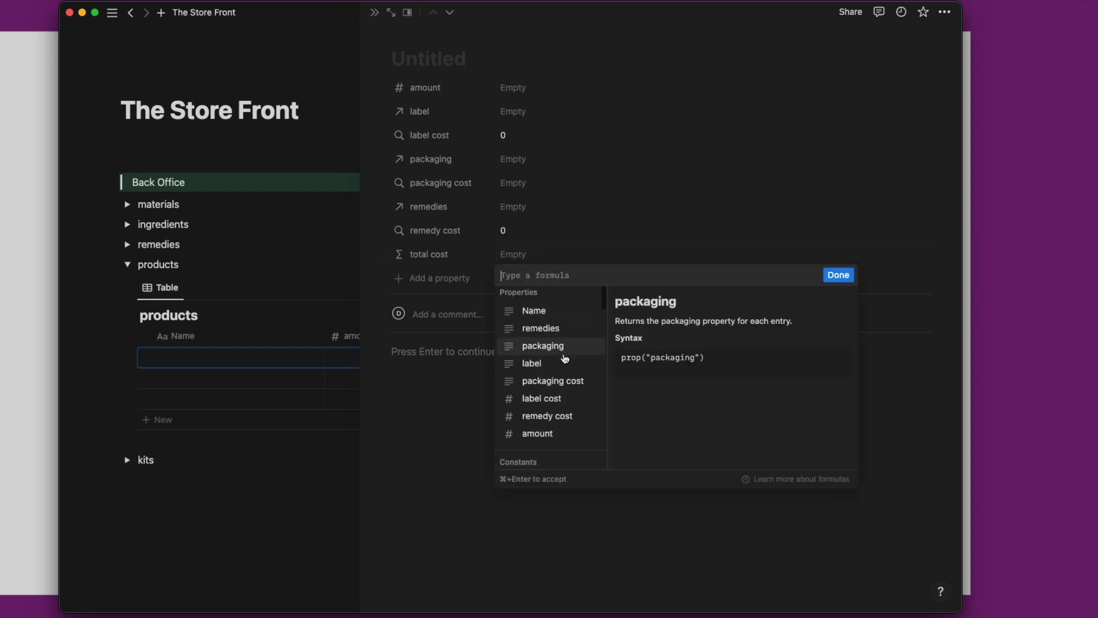
pyautogui.click(526, 232)
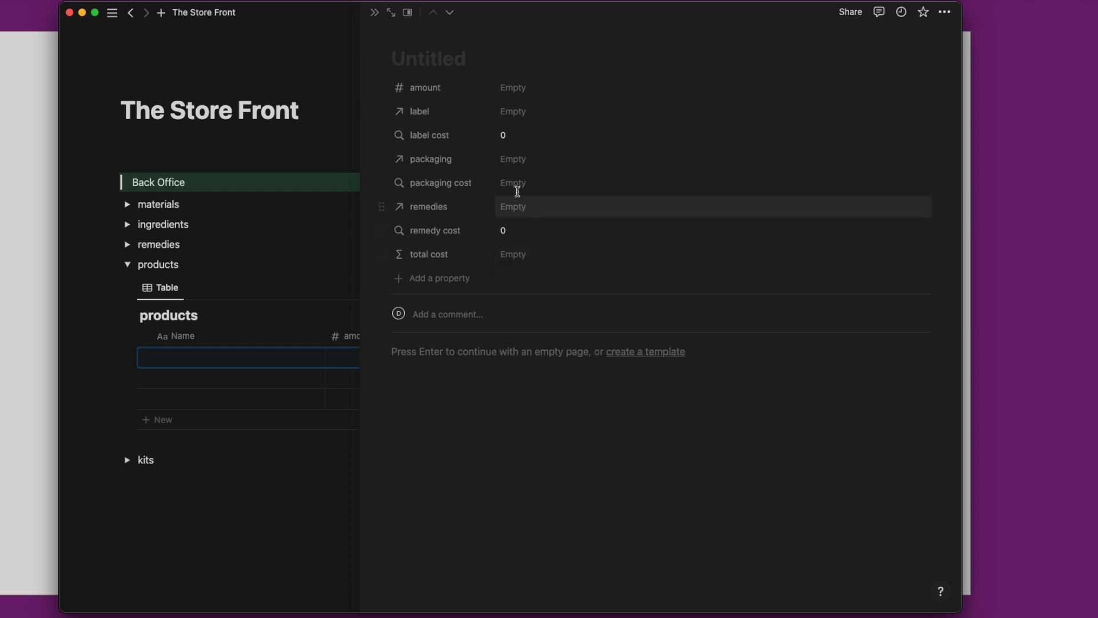
# Set the packaging cost rollup to calculate the Sum of its related values.
pyautogui.click(464, 182)
pyautogui.click(466, 224)
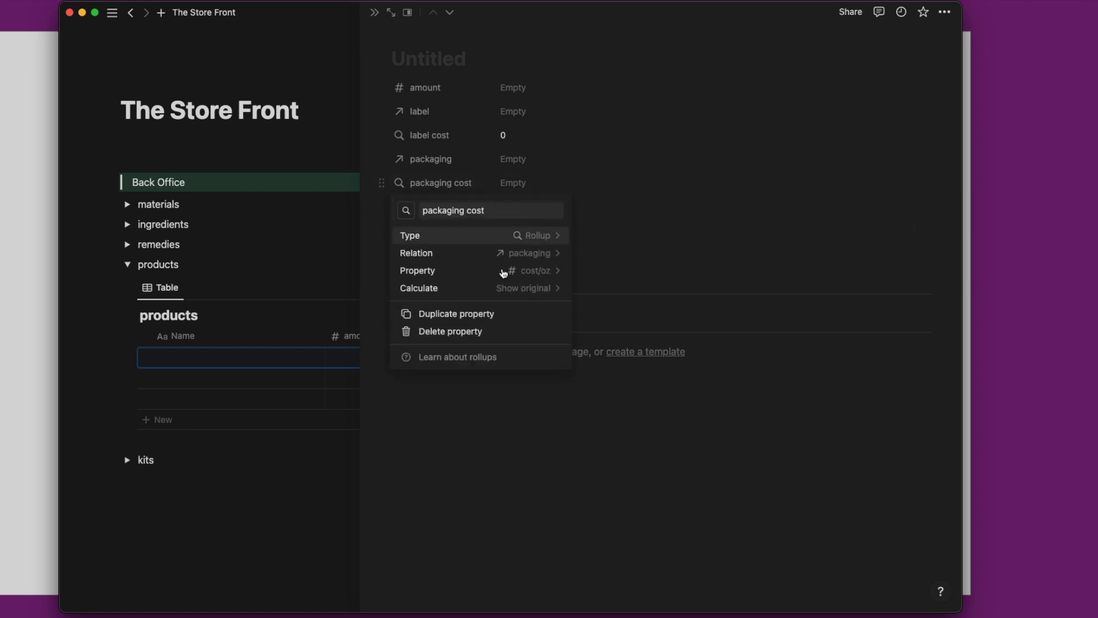
pyautogui.click(530, 290)
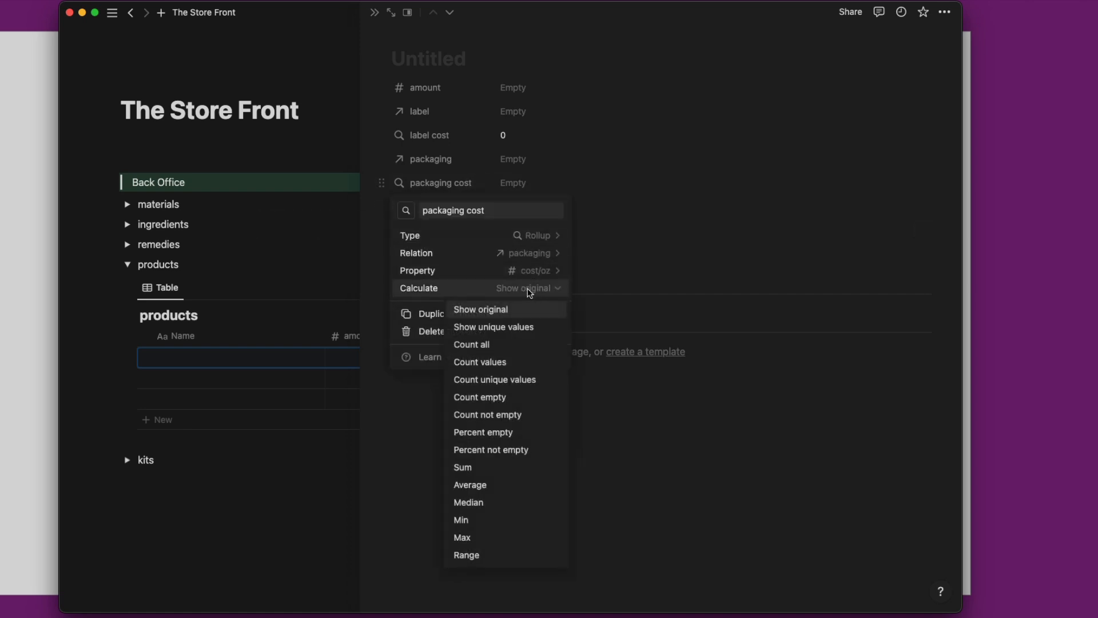
pyautogui.click(521, 467)
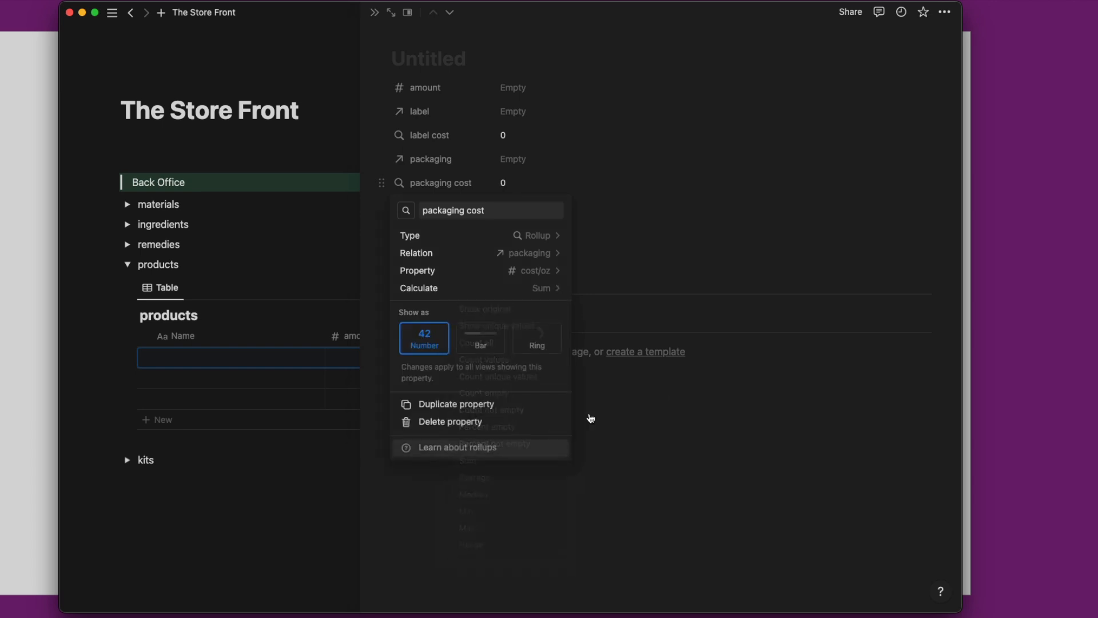
pyautogui.click(623, 273)
# Define the total cost formula as packaging cost + label cost + remedy cost * amount.
pyautogui.click(543, 261)
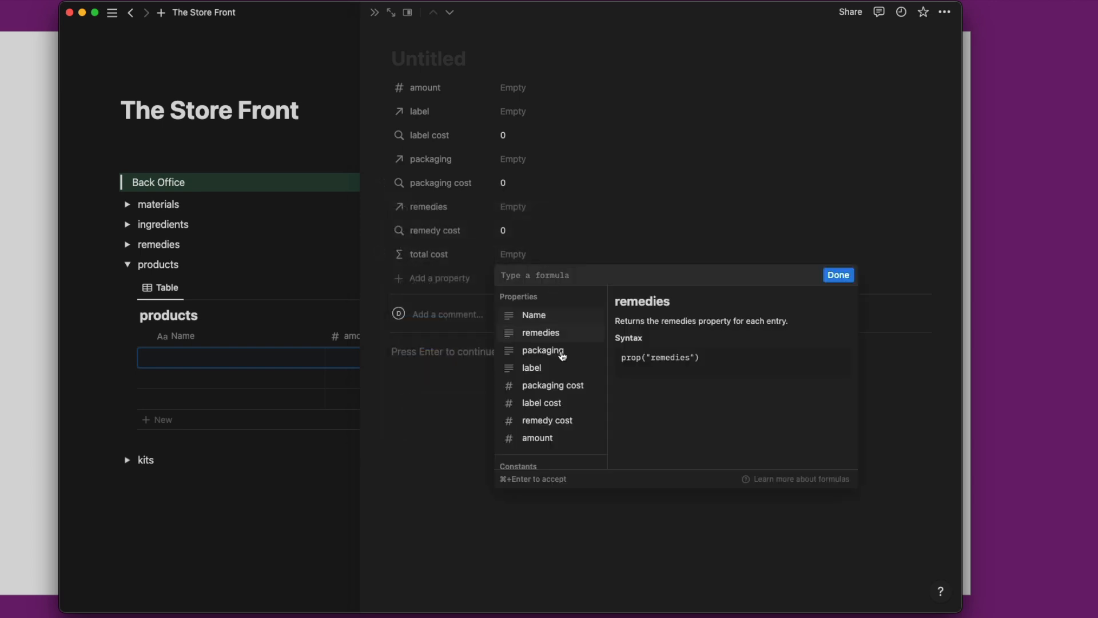
pyautogui.click(552, 385)
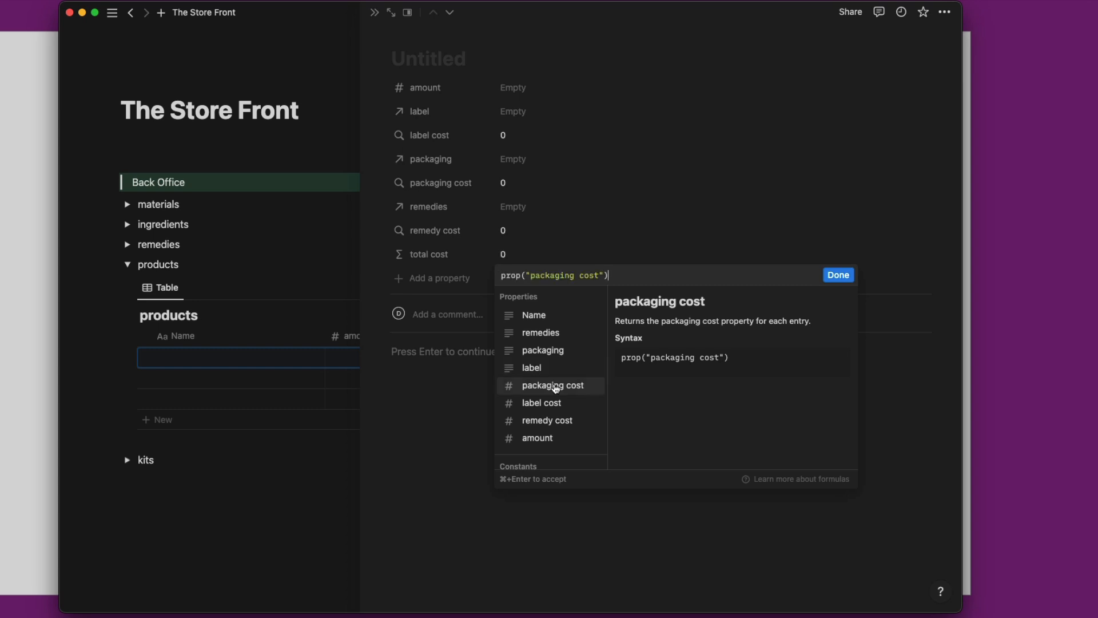
pyautogui.write('+')
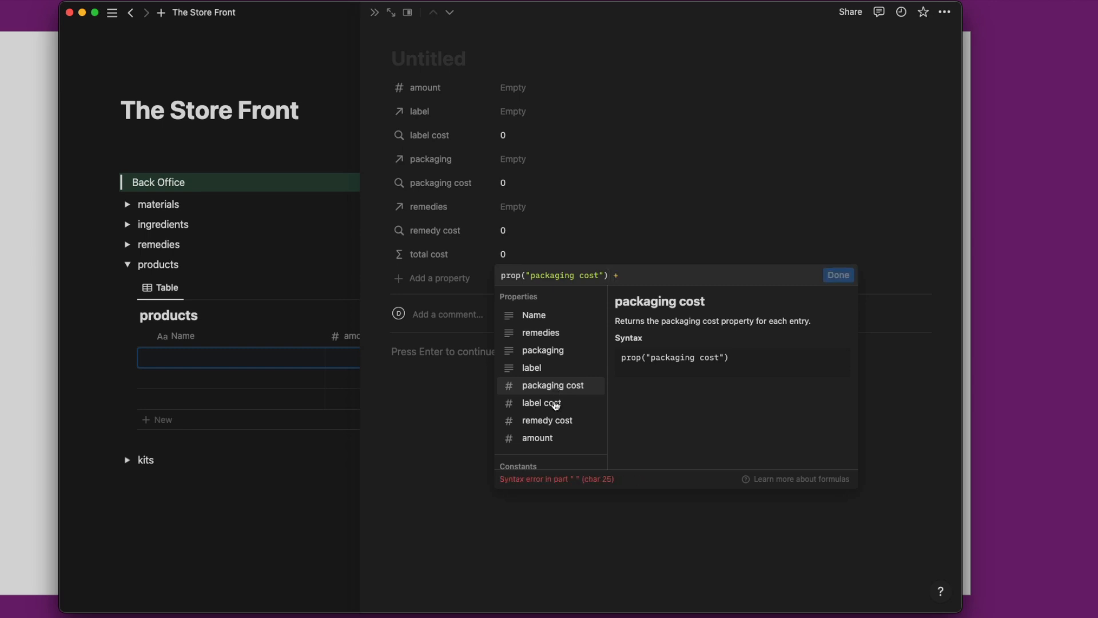
pyautogui.click(558, 406)
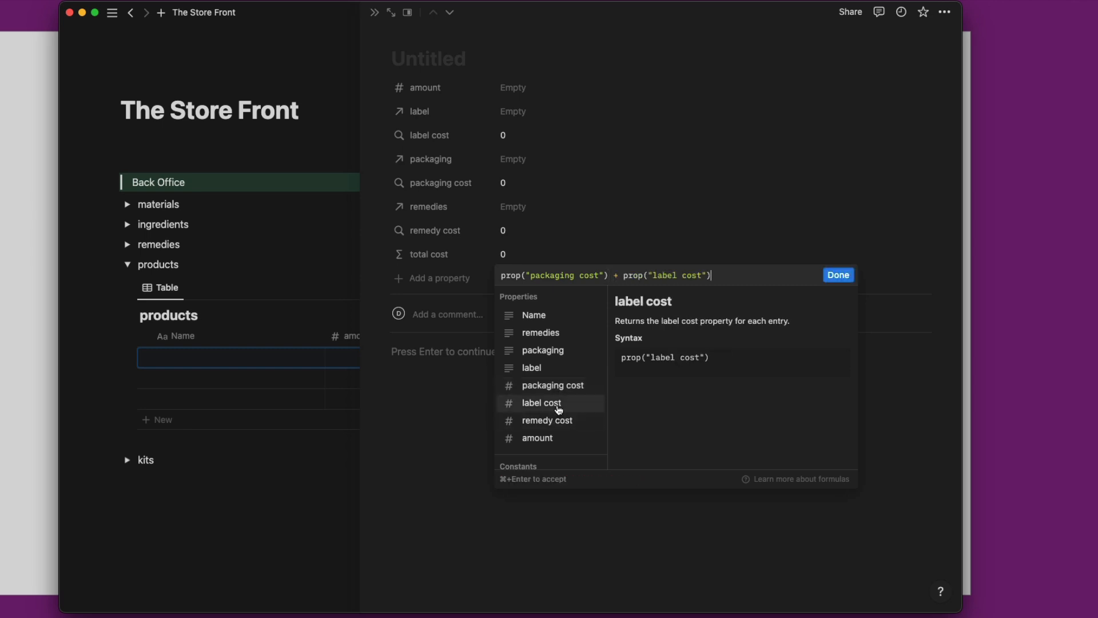
pyautogui.write('+')
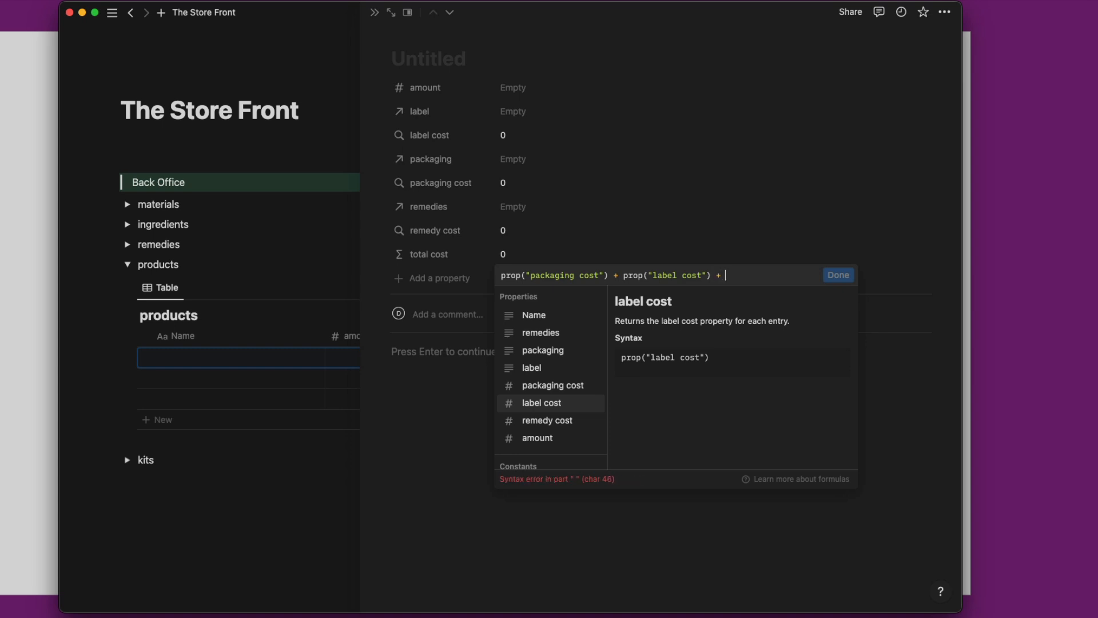
pyautogui.click(571, 420)
pyautogui.write('+')
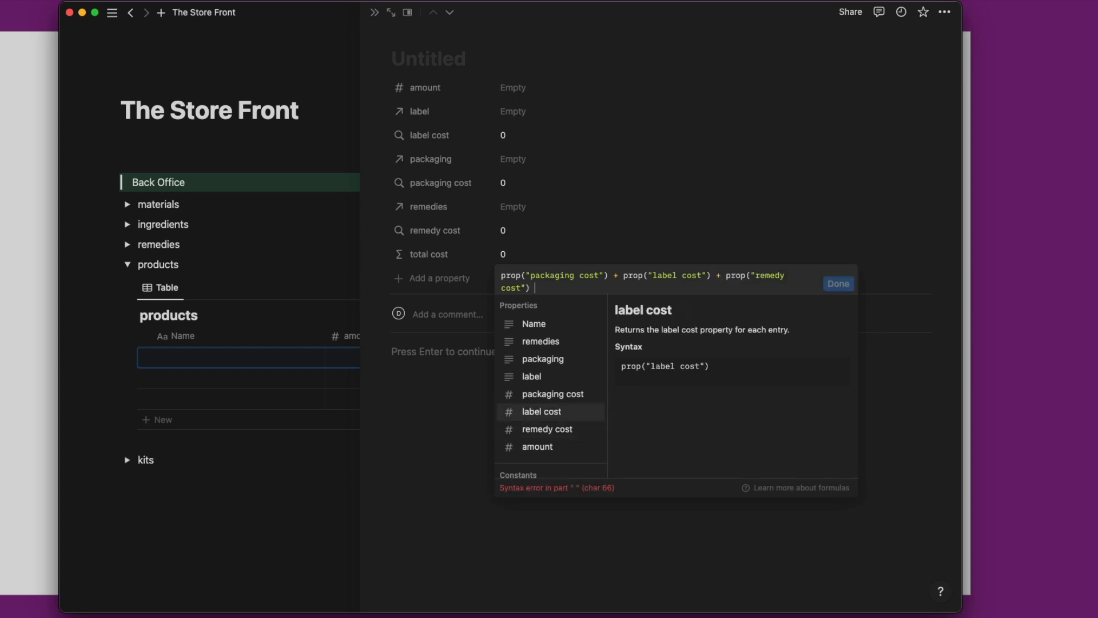
pyautogui.click(559, 452)
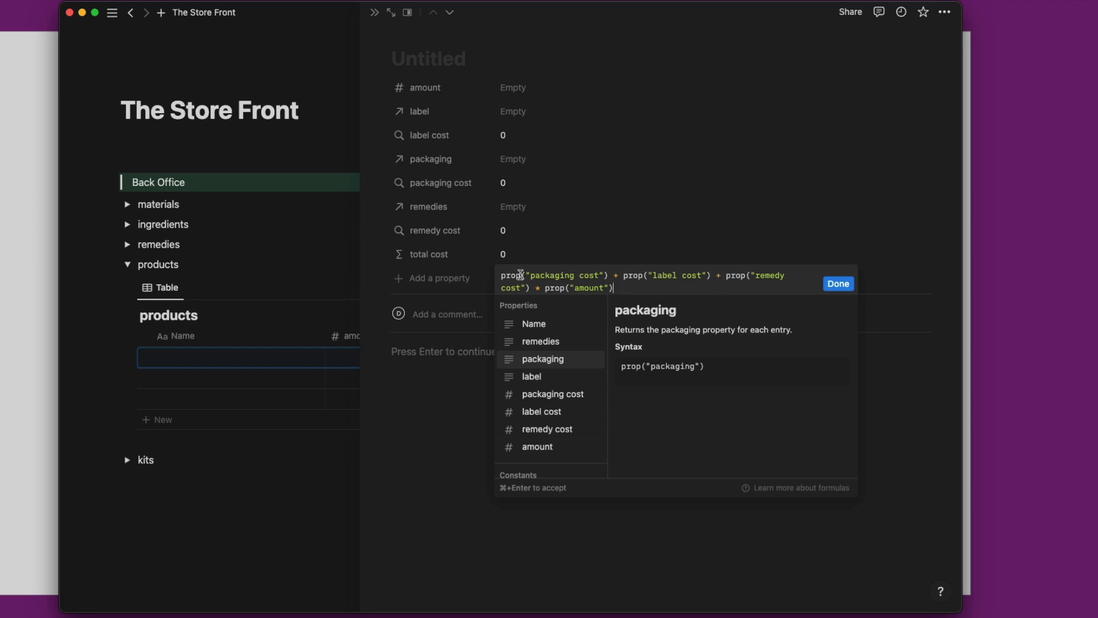
pyautogui.click(838, 284)
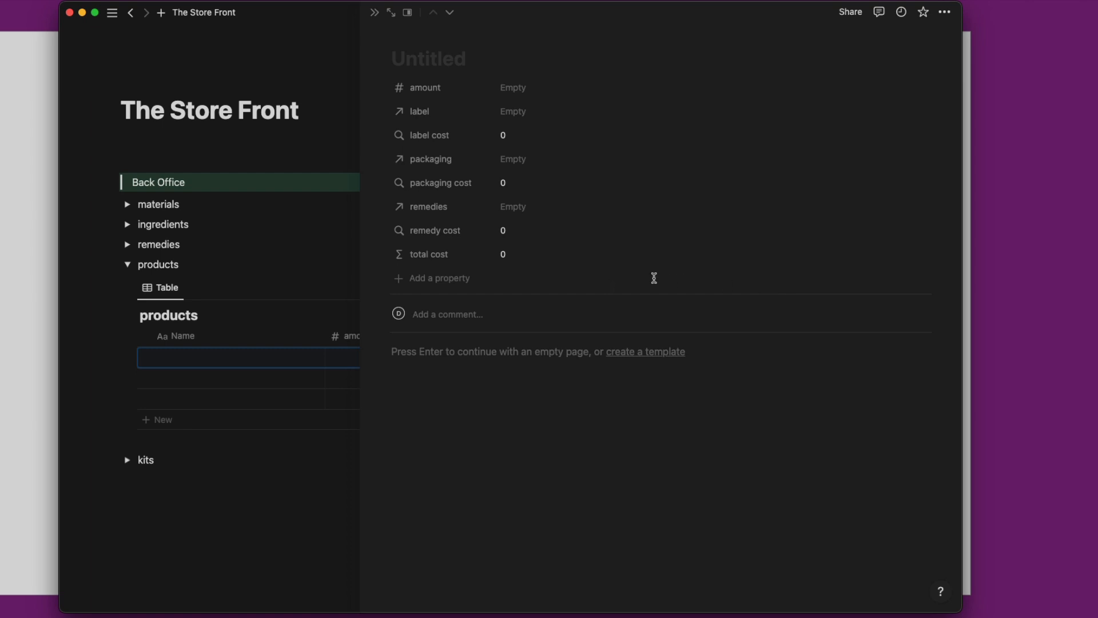
# Add a number property named up charge to the products entry.
pyautogui.click(458, 284)
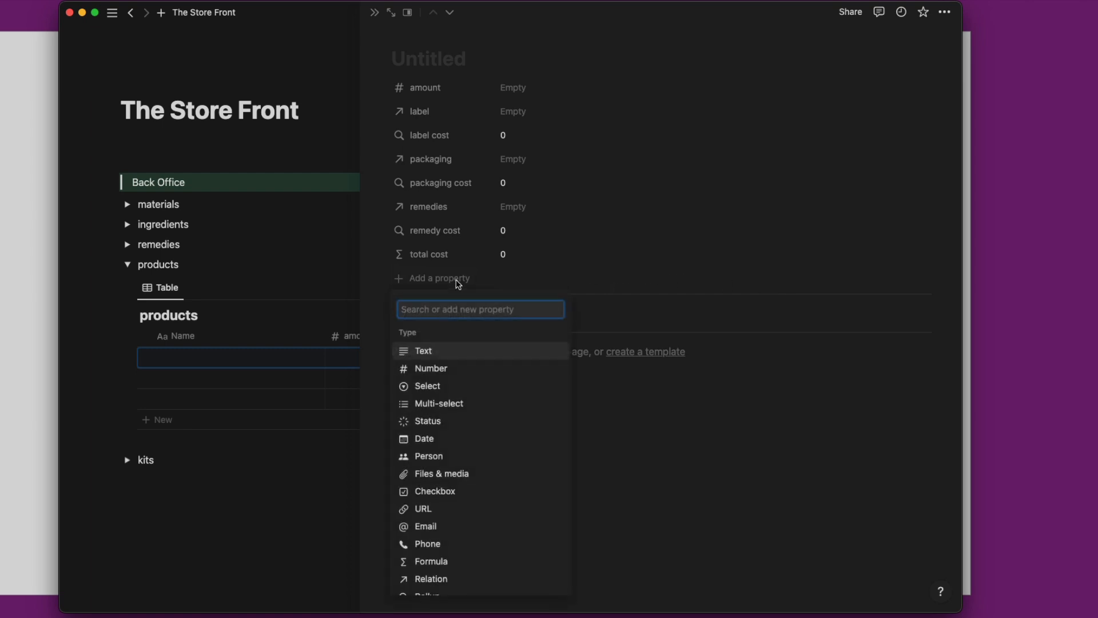
pyautogui.click(448, 370)
pyautogui.write('up c')
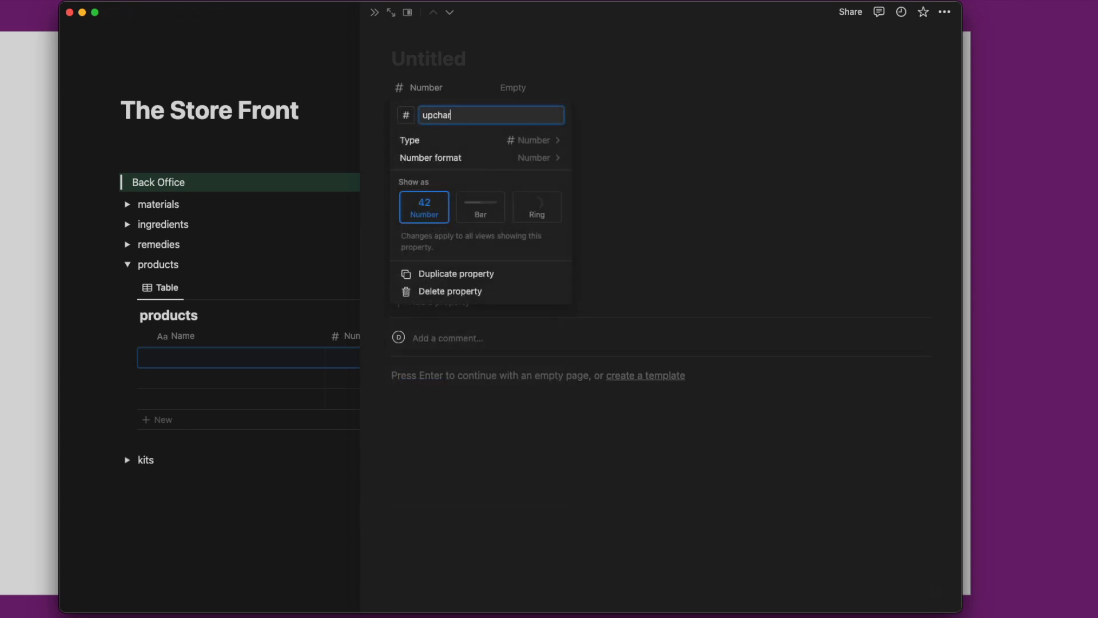
pyautogui.write('harge')
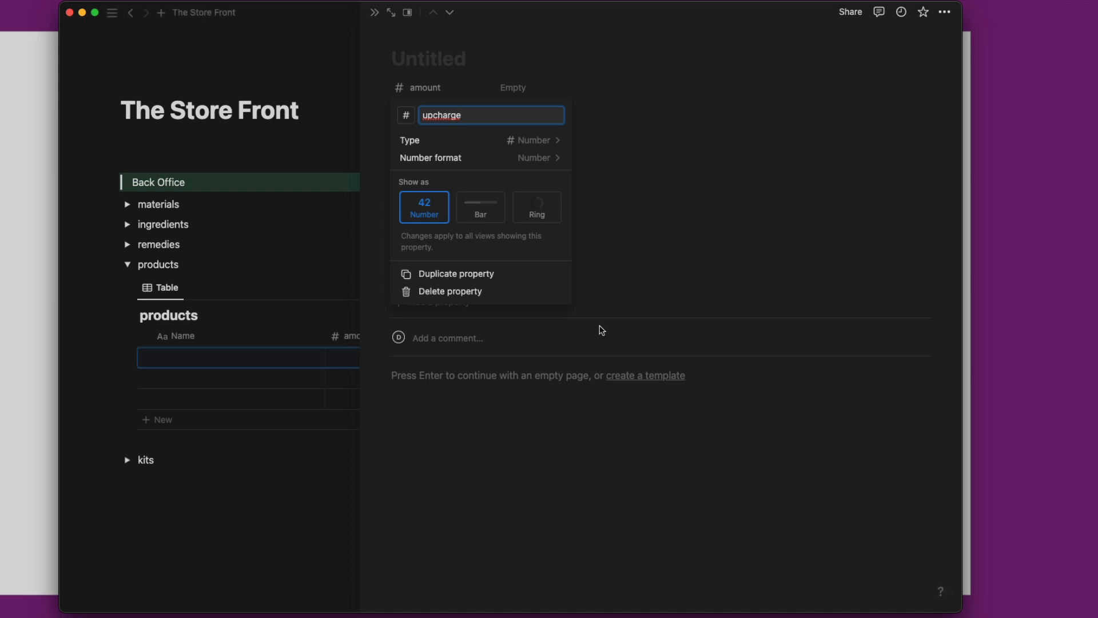
pyautogui.click(433, 115)
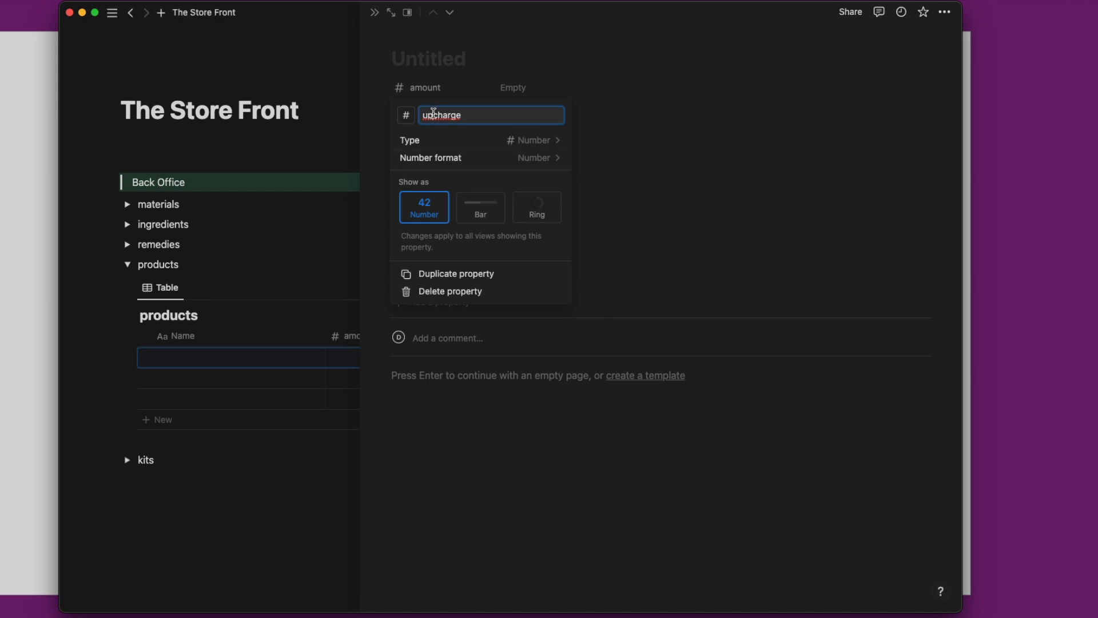
pyautogui.click(695, 239)
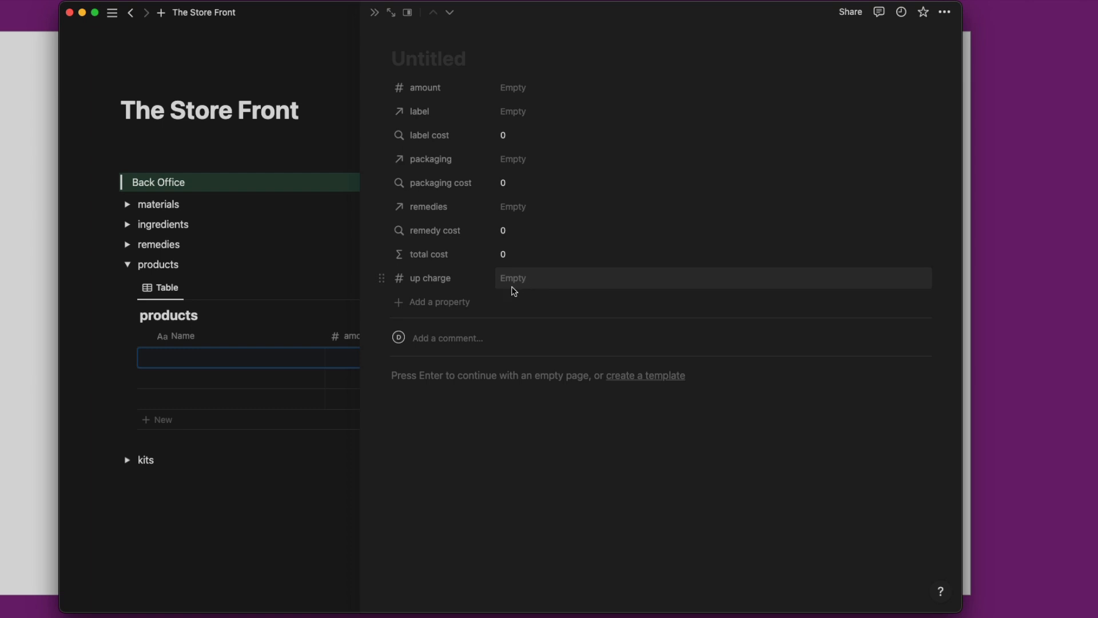
# Add a formula property named product price to the products entry.
pyautogui.click(460, 306)
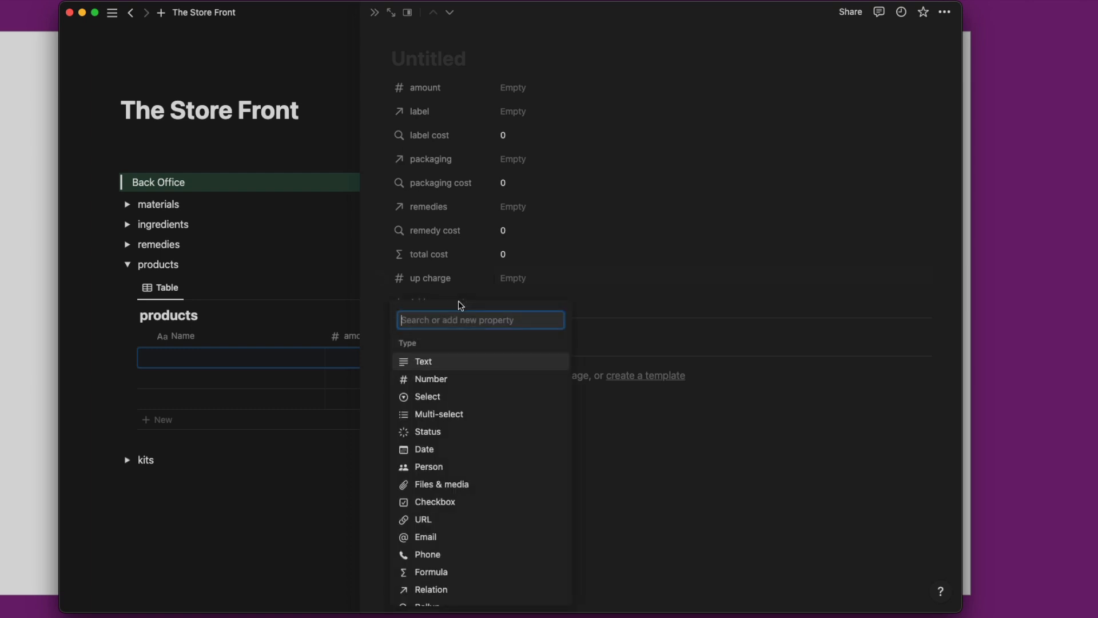
pyautogui.write('fo')
pyautogui.press('Return')
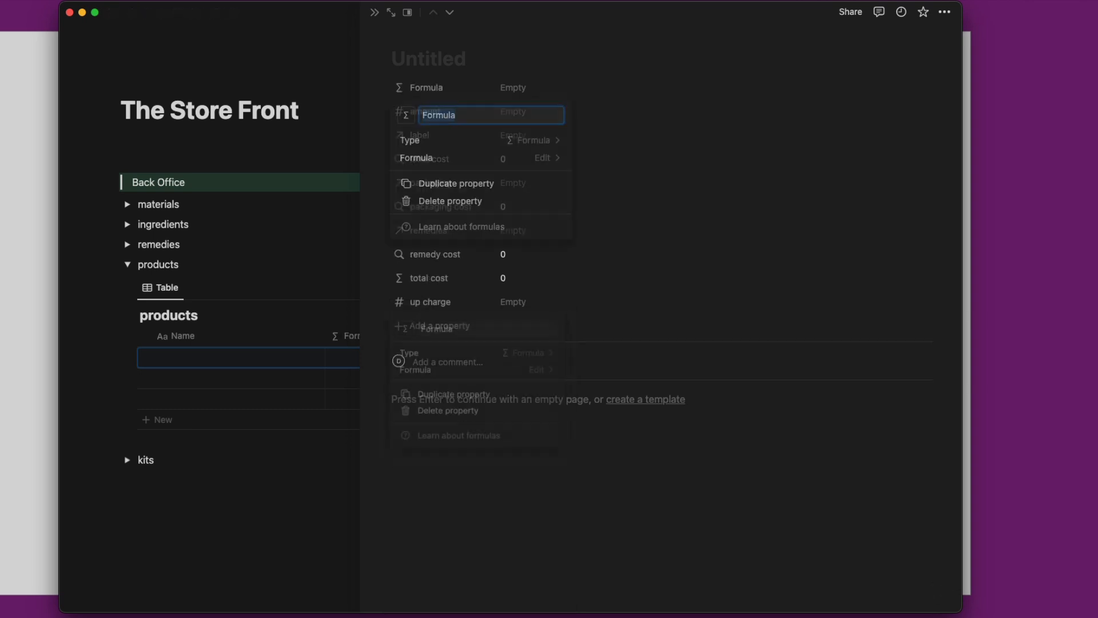
pyautogui.write('product ')
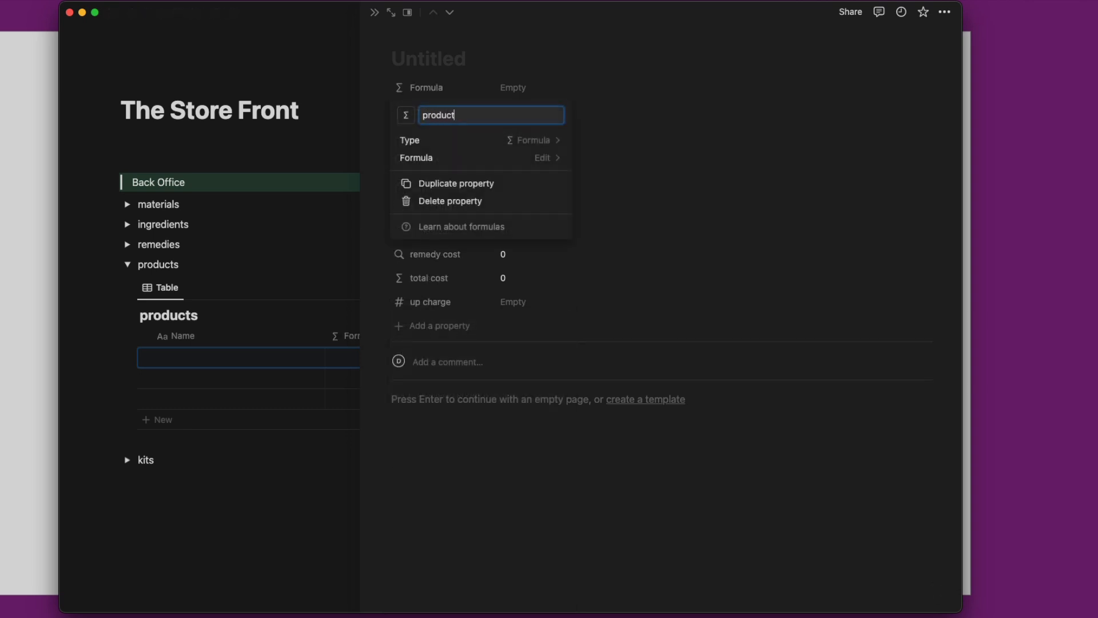
pyautogui.write('price')
# Define the product price formula as total cost multiplied by up charge.
pyautogui.click(546, 158)
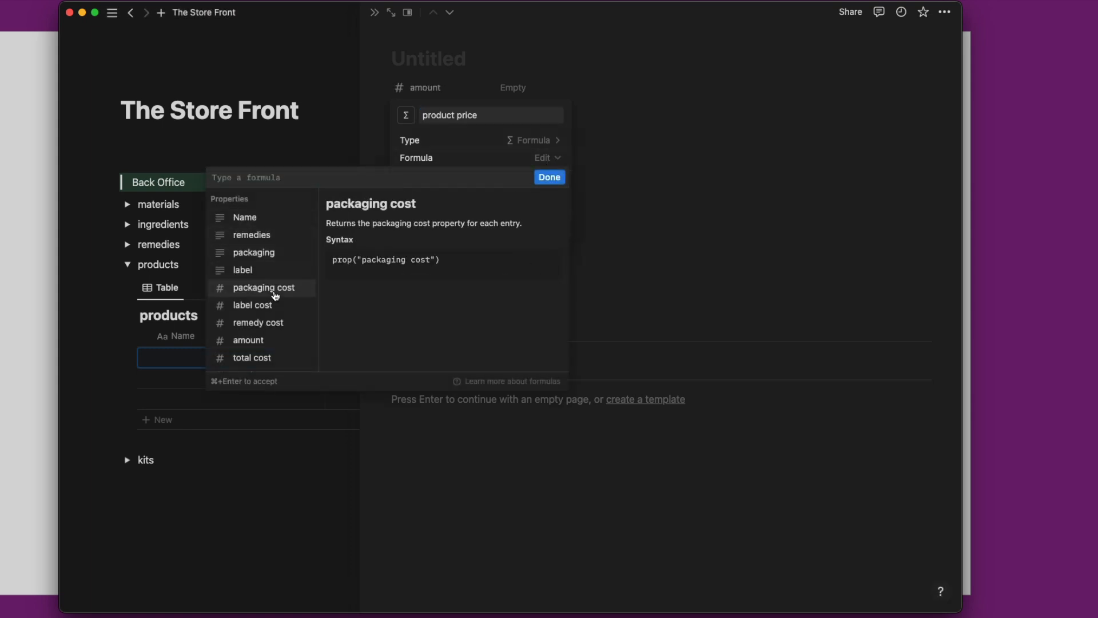
pyautogui.click(269, 357)
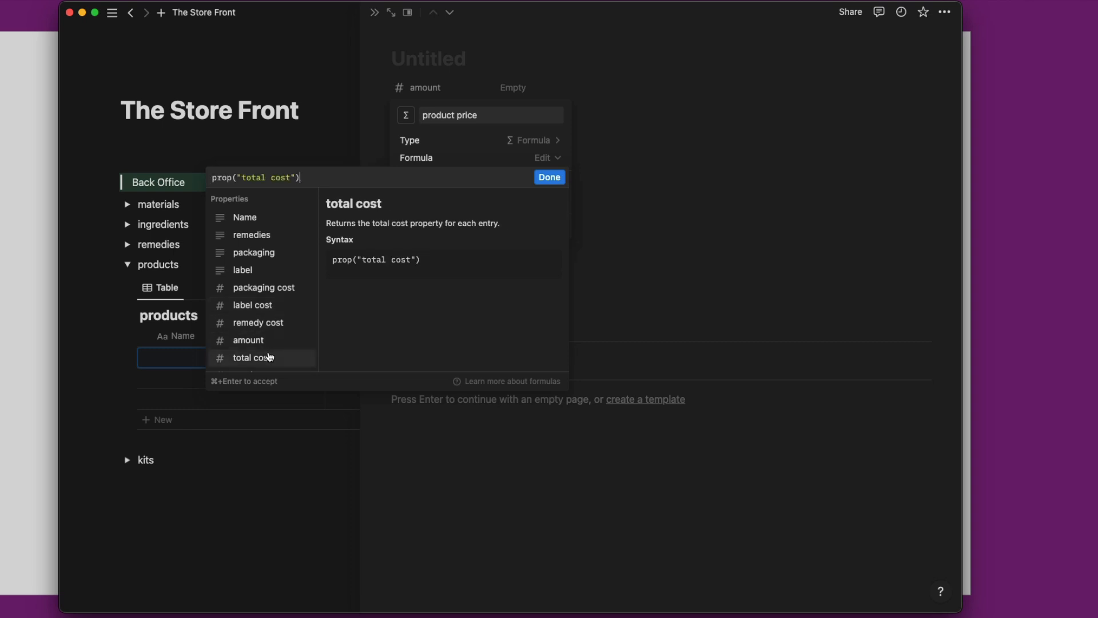
pyautogui.write('*')
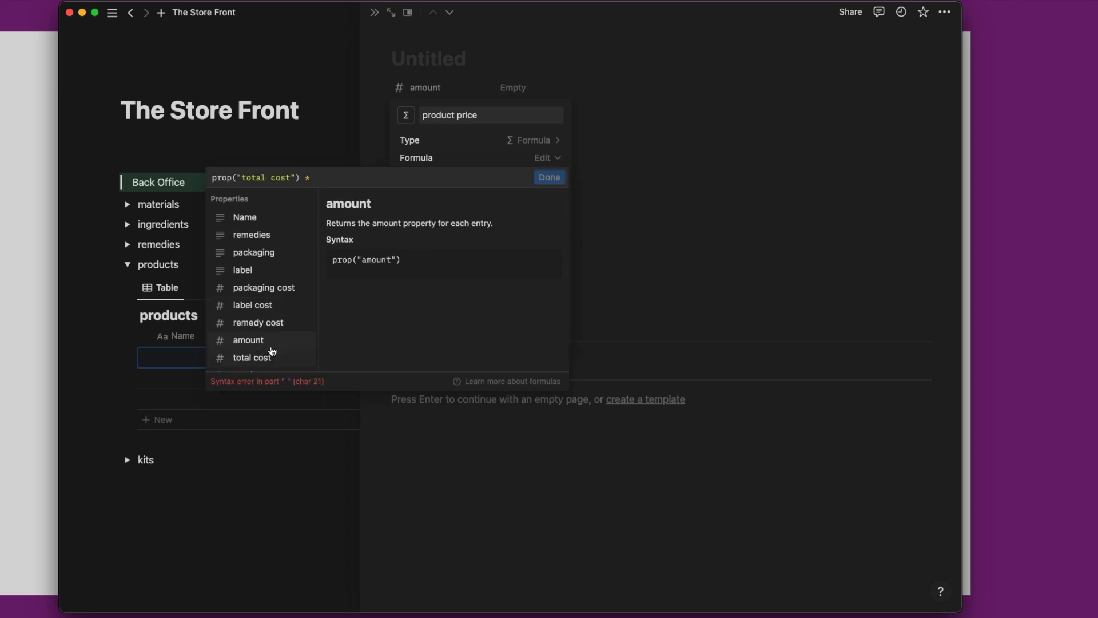
pyautogui.scroll(-2, 274, 336)
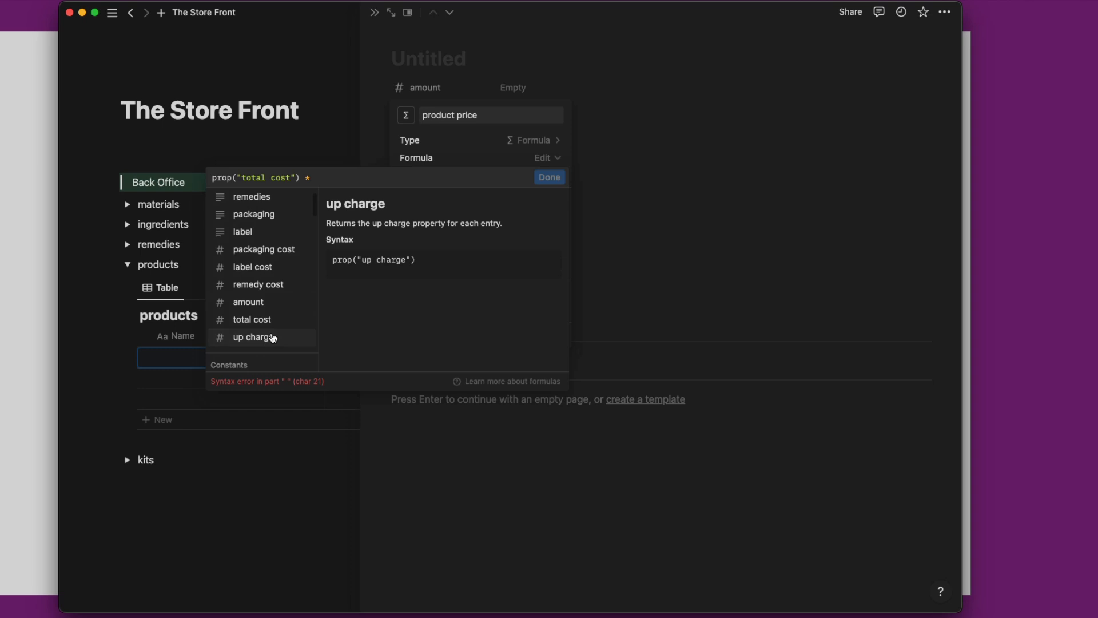
pyautogui.click(273, 338)
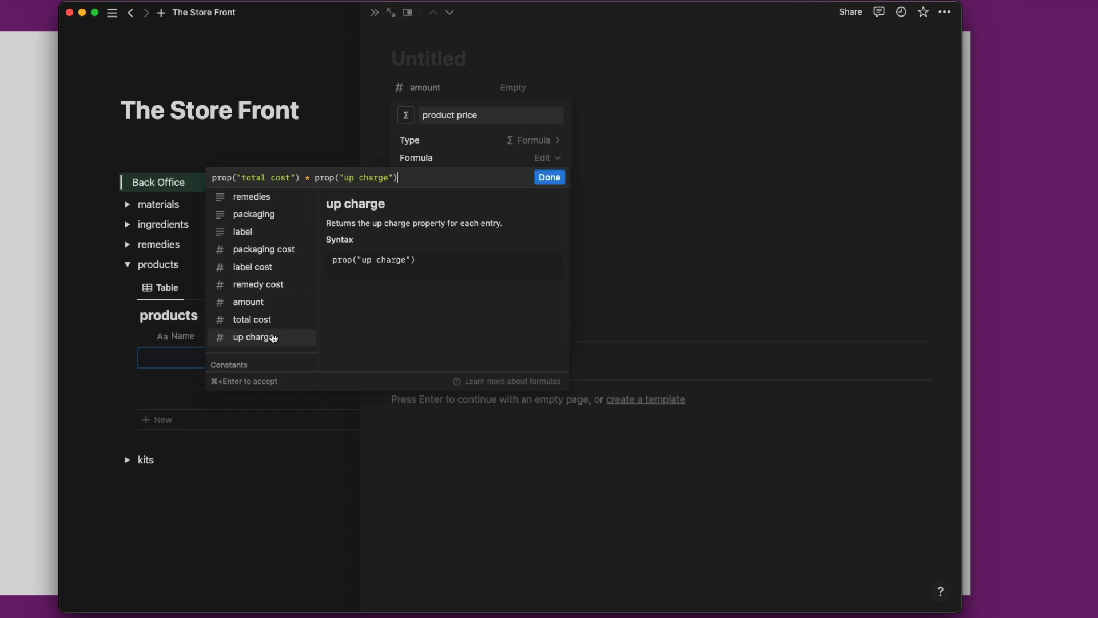
pyautogui.click(548, 177)
pyautogui.click(614, 228)
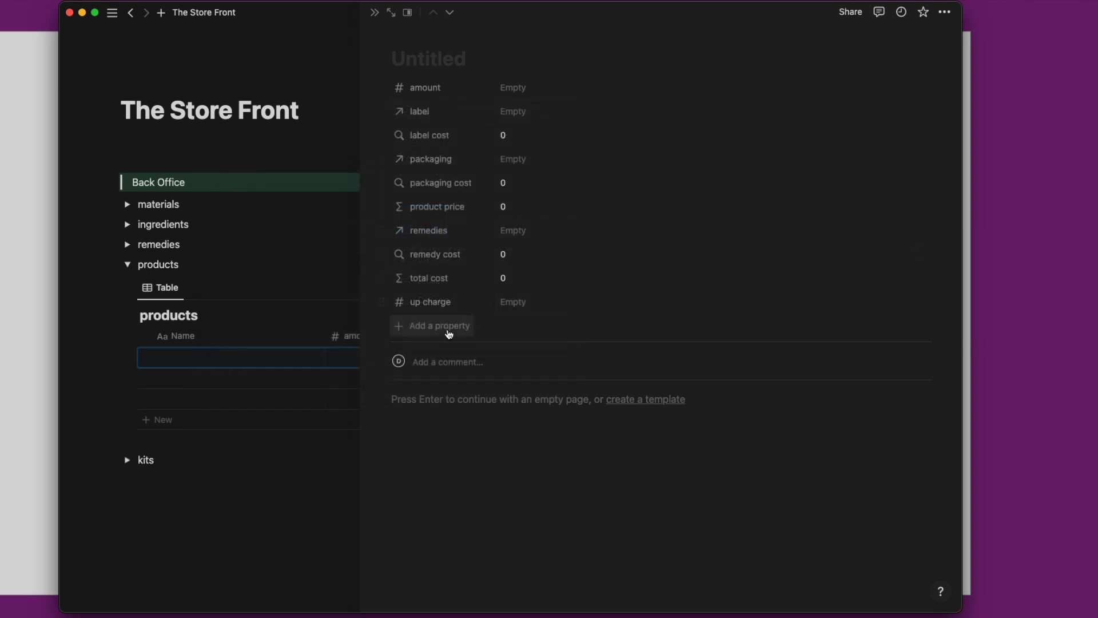
# Add a formula property named earnings to the products entry.
pyautogui.click(428, 333)
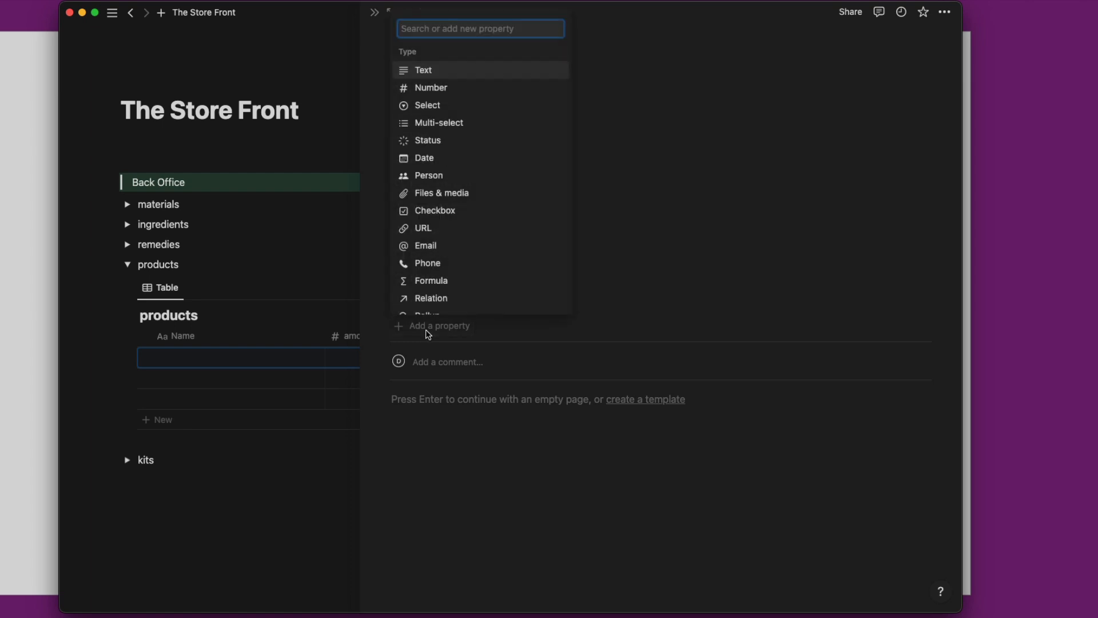
pyautogui.write('fo')
pyautogui.press('Return')
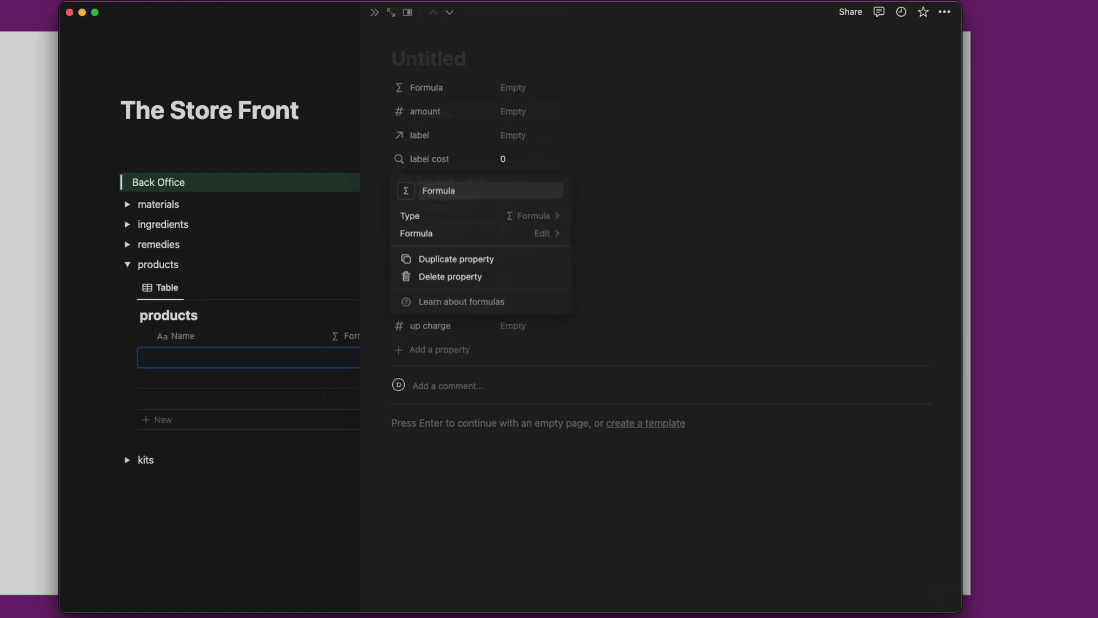
pyautogui.write('earnings')
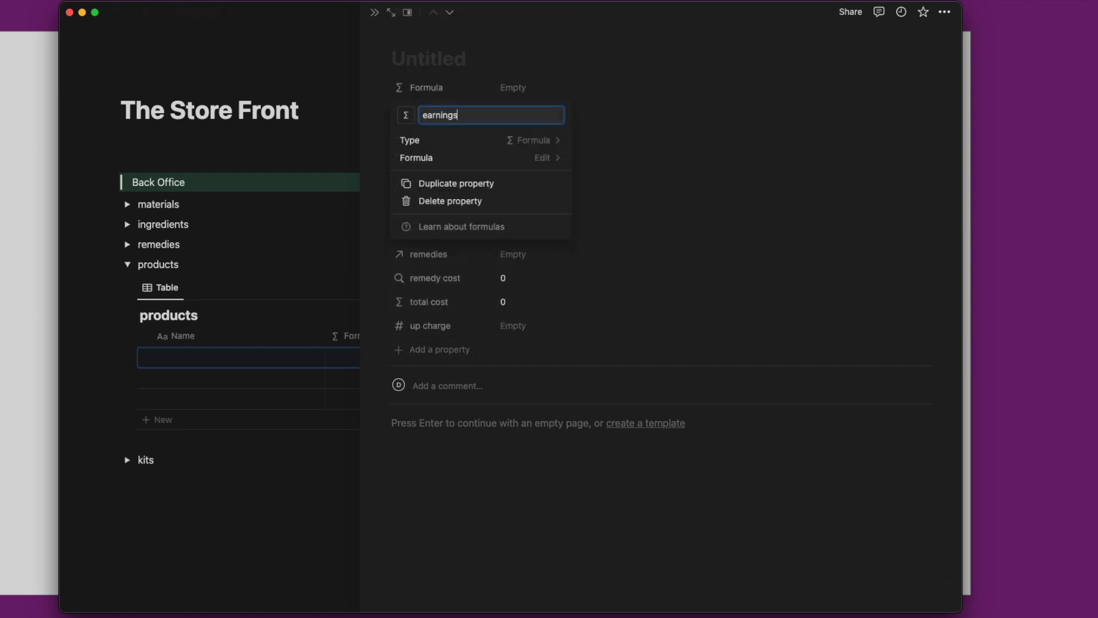
# Define the earnings formula as product price minus total cost.
pyautogui.click(543, 158)
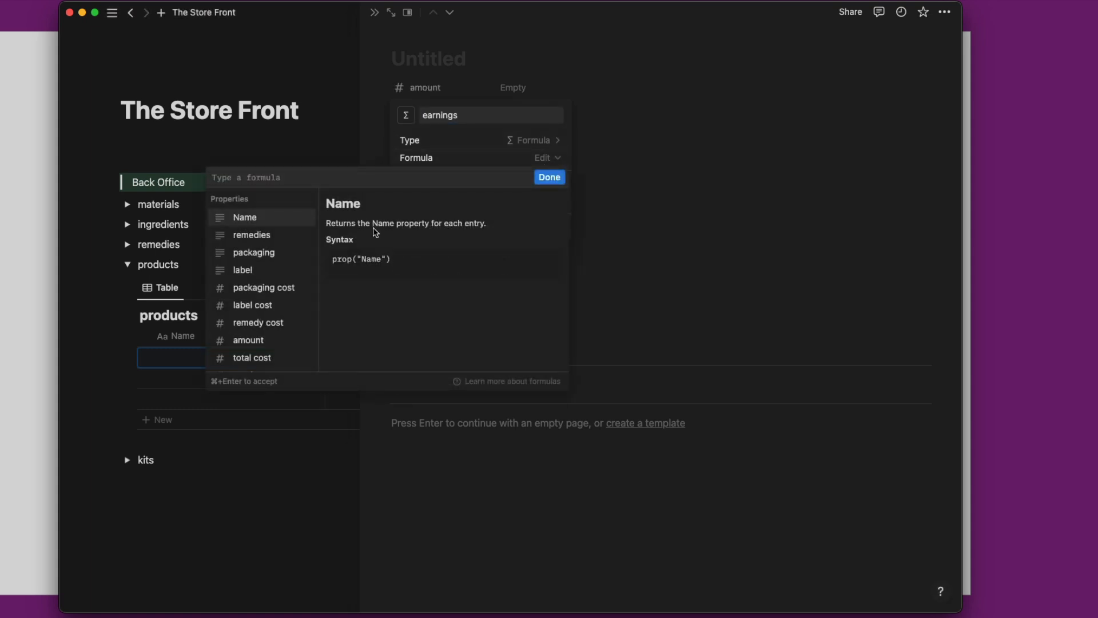
pyautogui.scroll(-3, 270, 269)
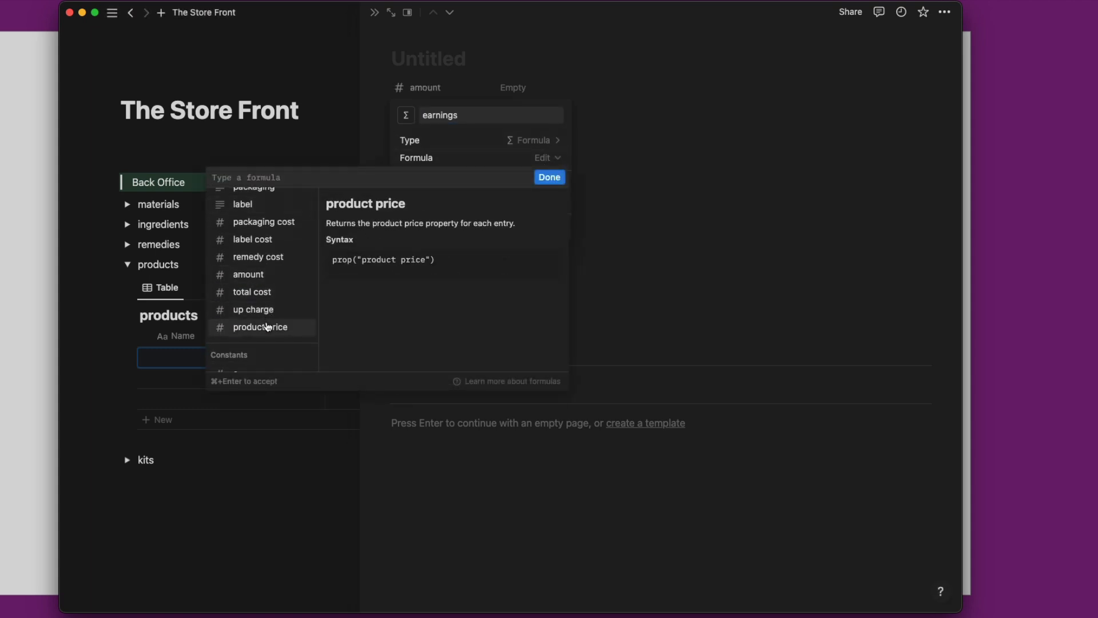
pyautogui.click(266, 326)
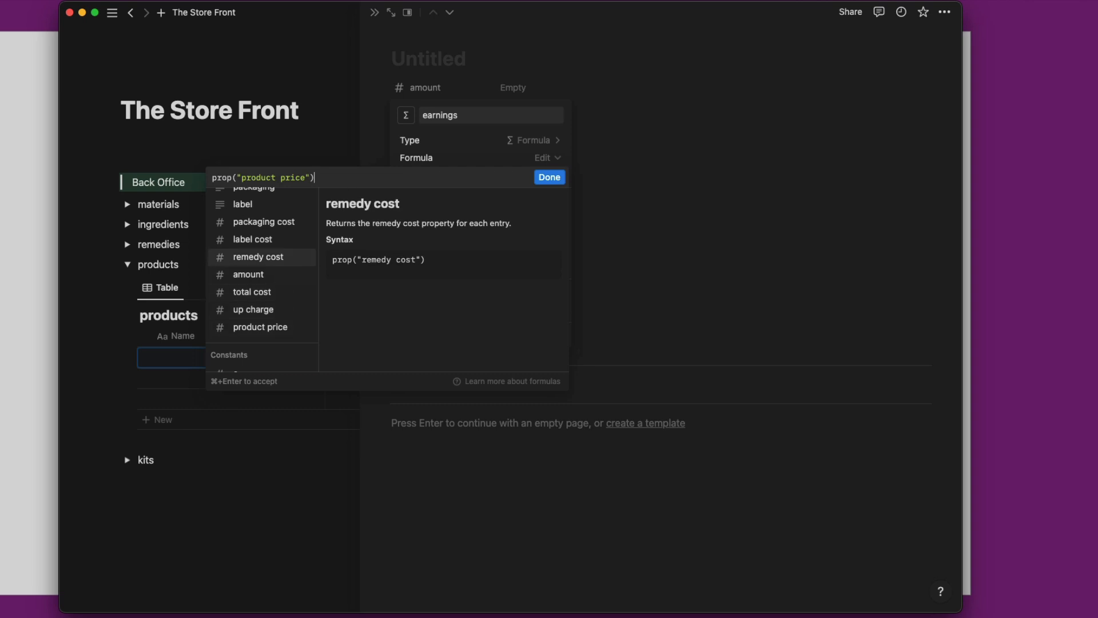
pyautogui.write('-')
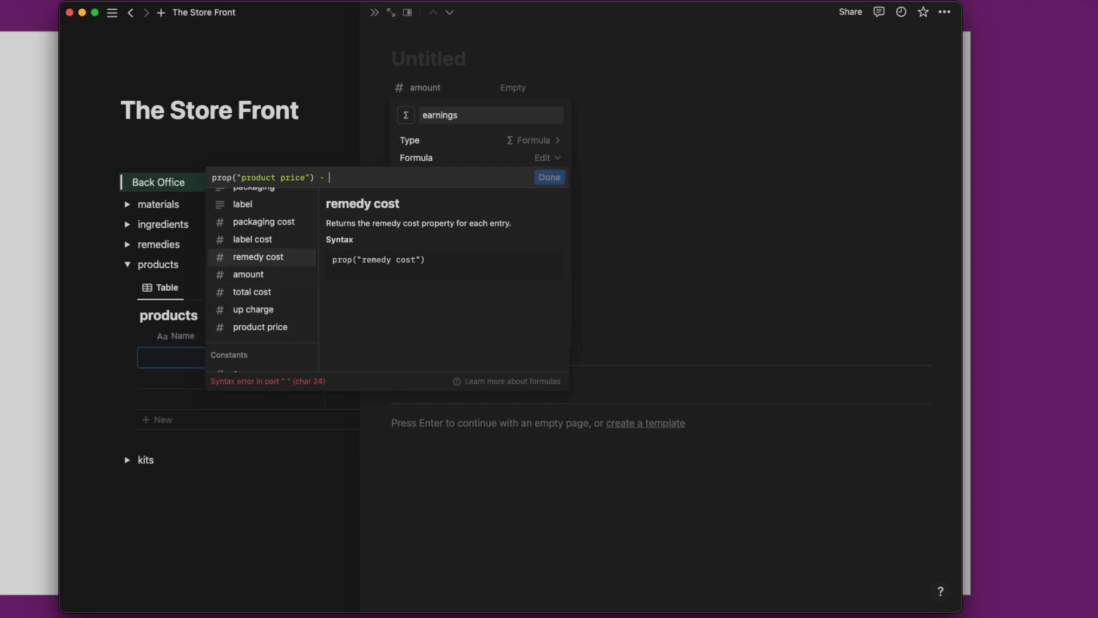
pyautogui.click(281, 292)
pyautogui.click(549, 177)
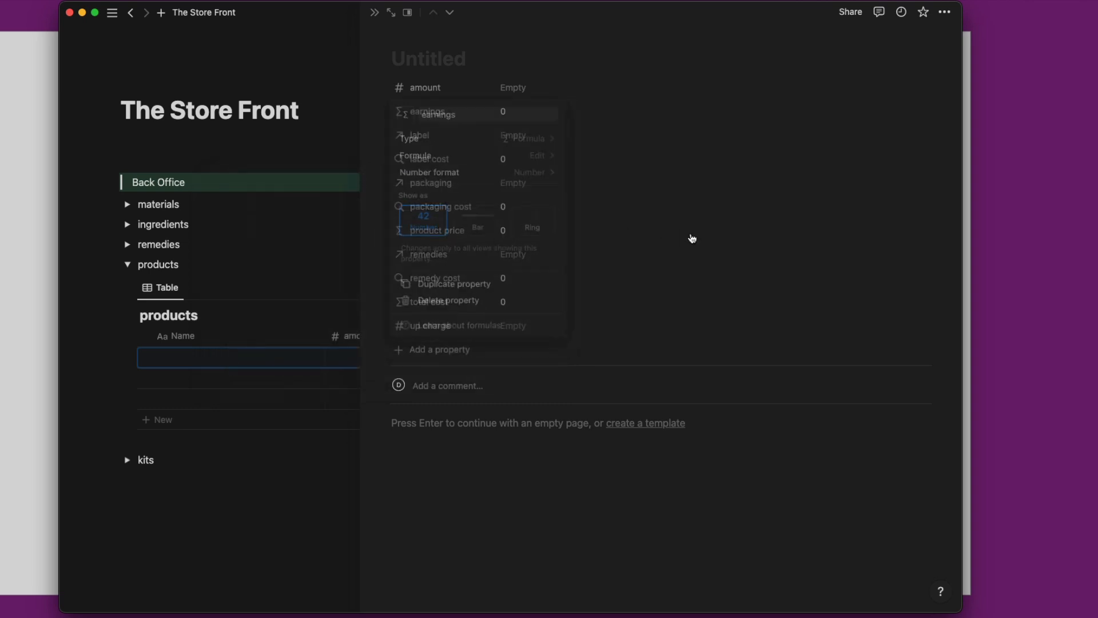
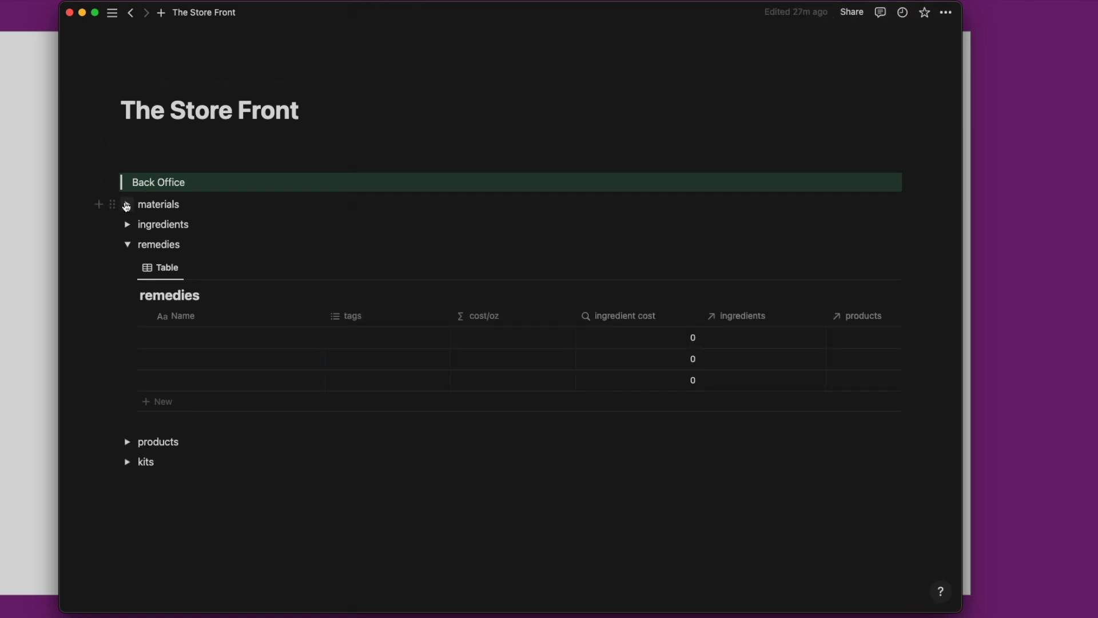
# Expand the materials section under Back Office to view its table.
pyautogui.click(126, 205)
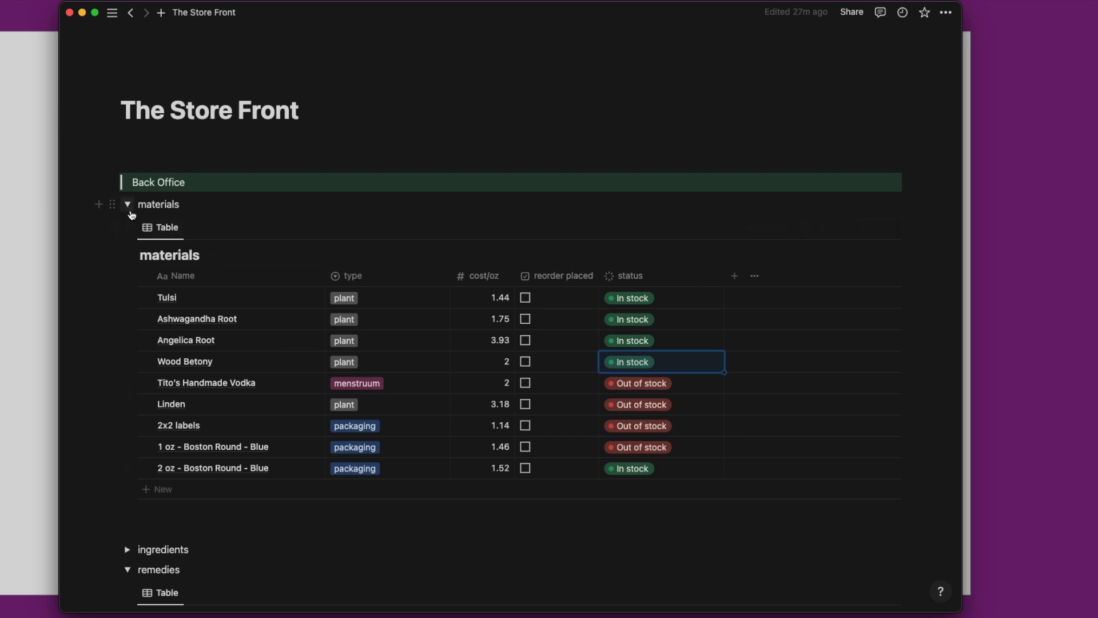
# Collapse the materials section under Back Office and expand the ingredients section.
pyautogui.click(129, 209)
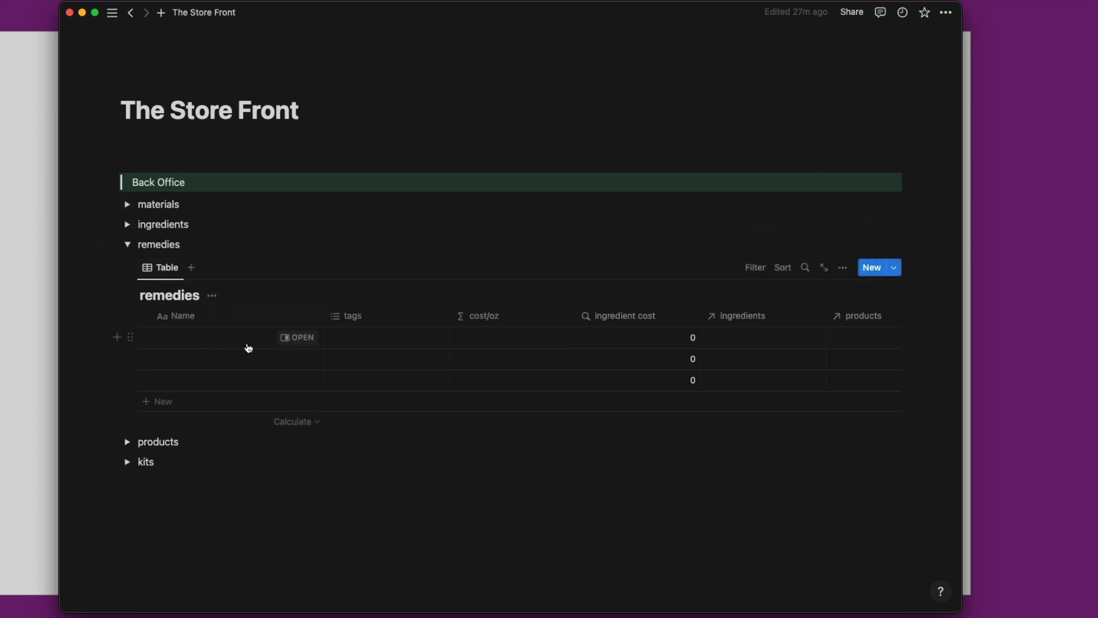
pyautogui.click(291, 338)
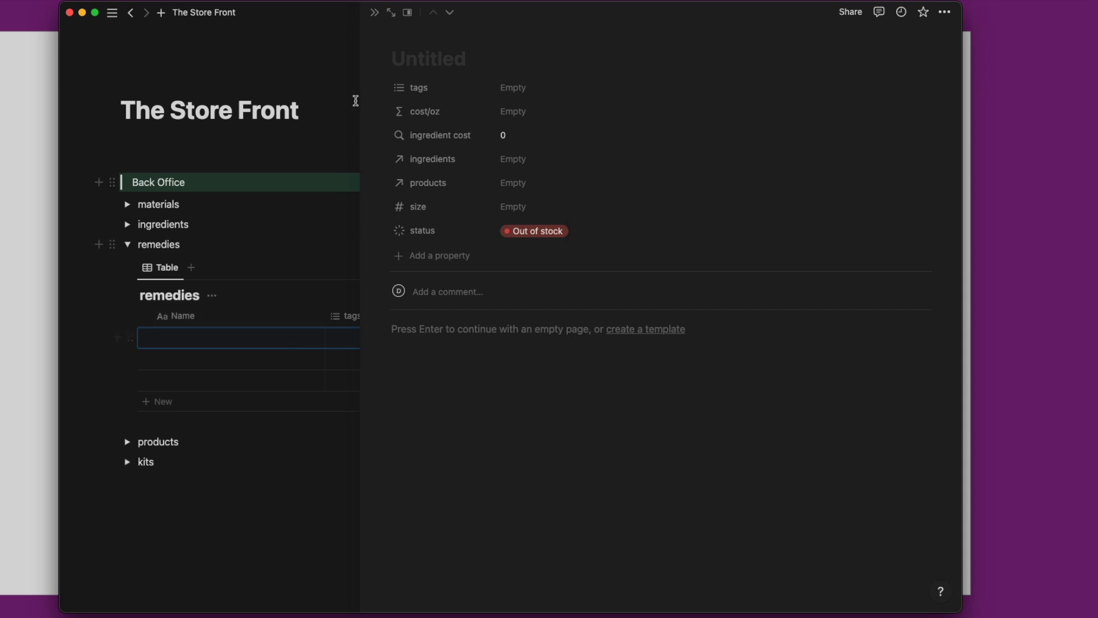
pyautogui.click(374, 13)
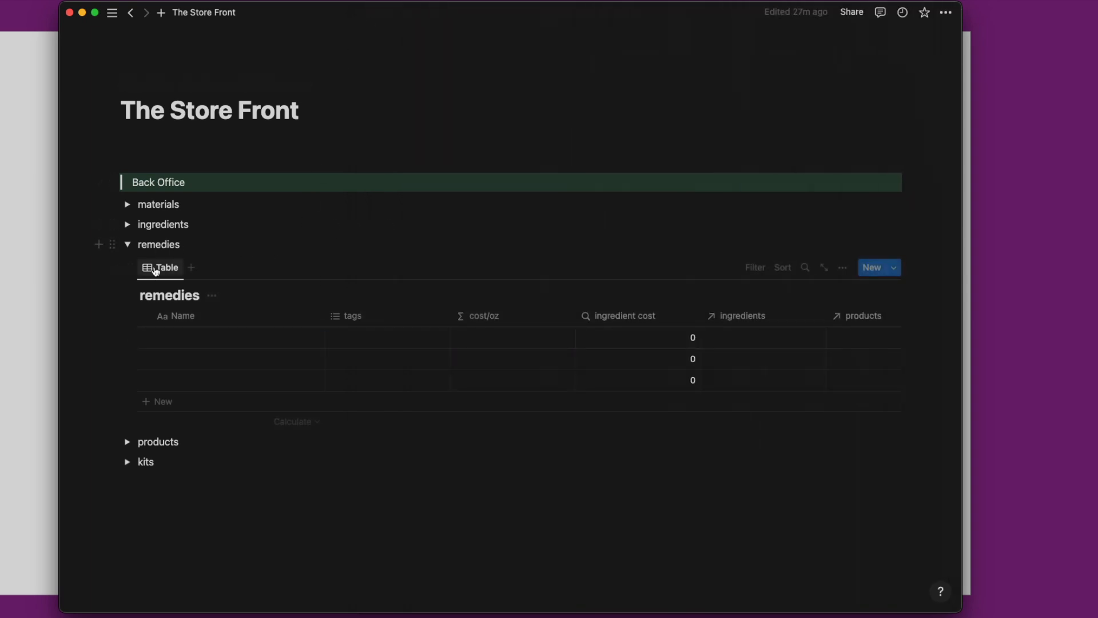
pyautogui.click(127, 224)
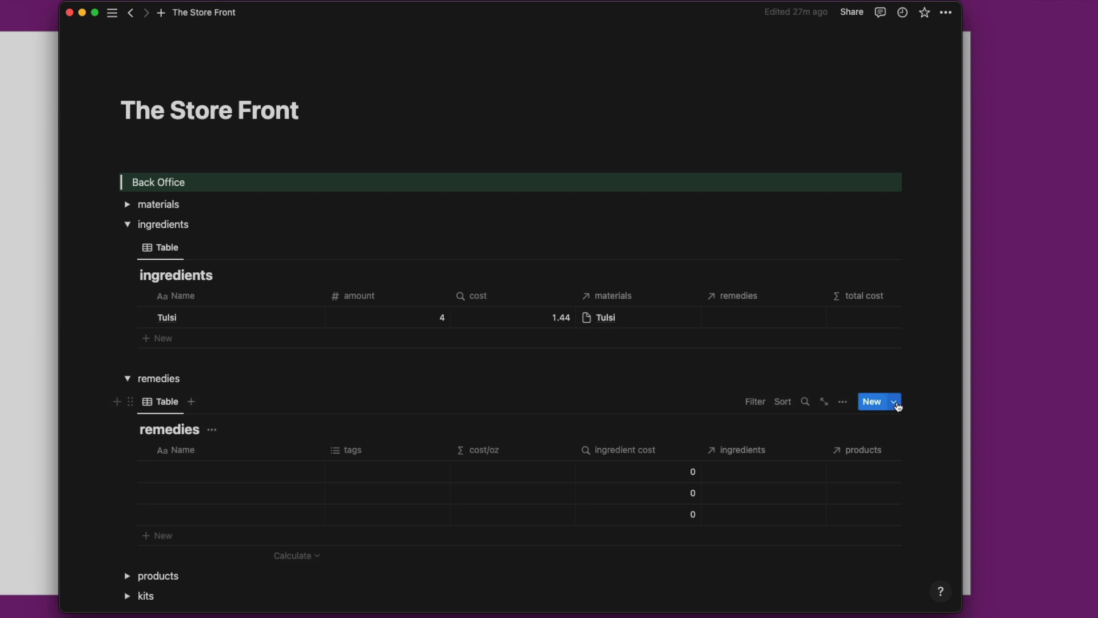
# Create a template named Remedy for the remedies database and show it in side peek.
pyautogui.click(896, 404)
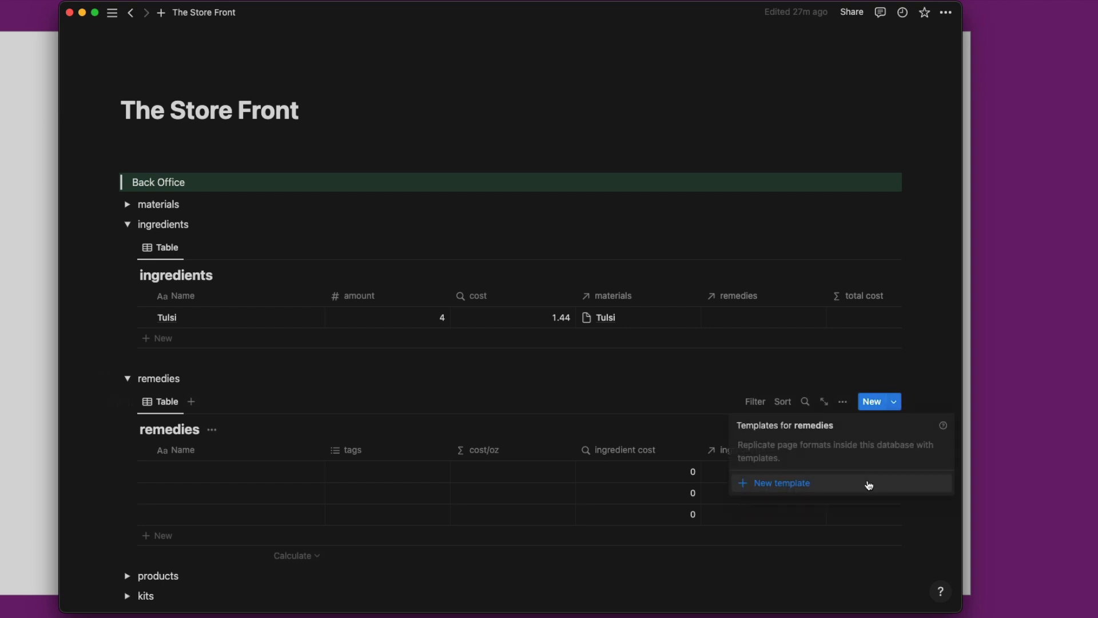
pyautogui.click(868, 486)
pyautogui.write('Remedy')
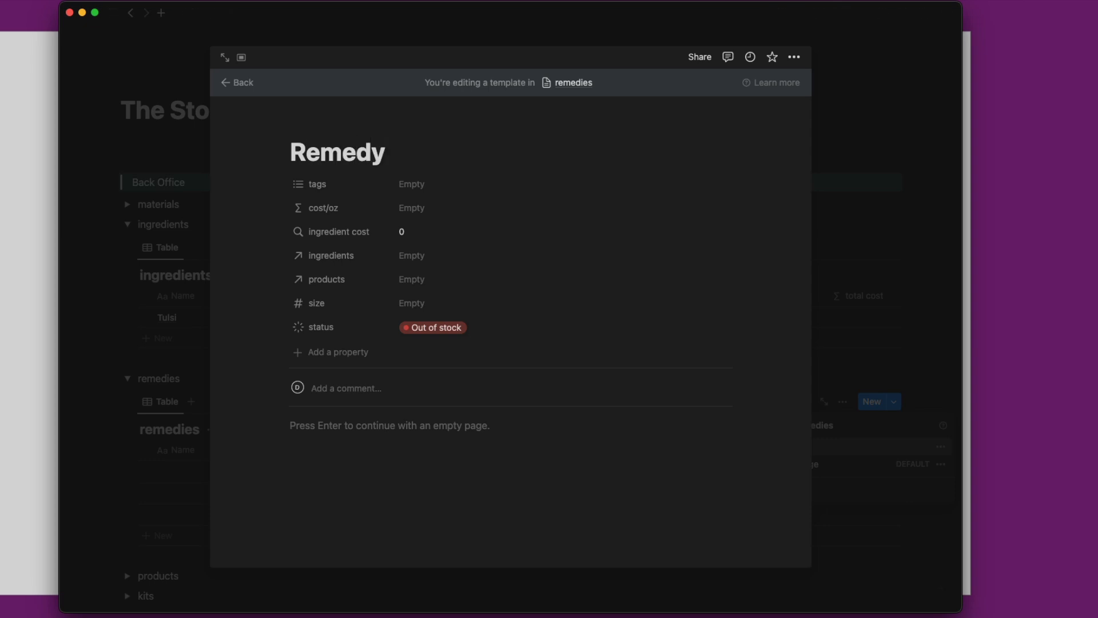
pyautogui.click(241, 58)
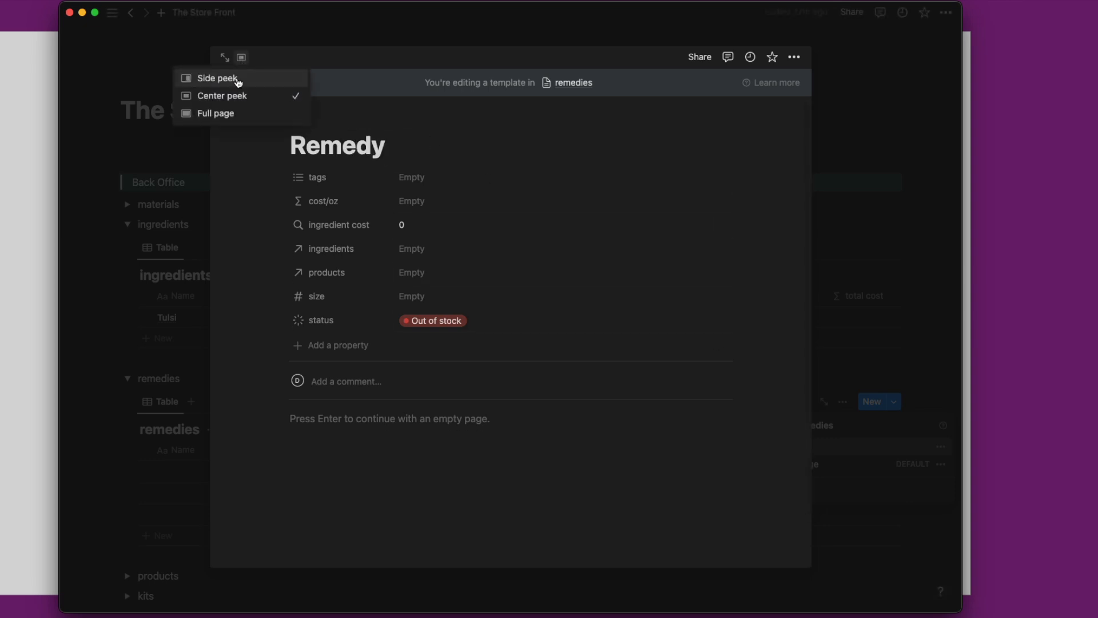
pyautogui.click(238, 79)
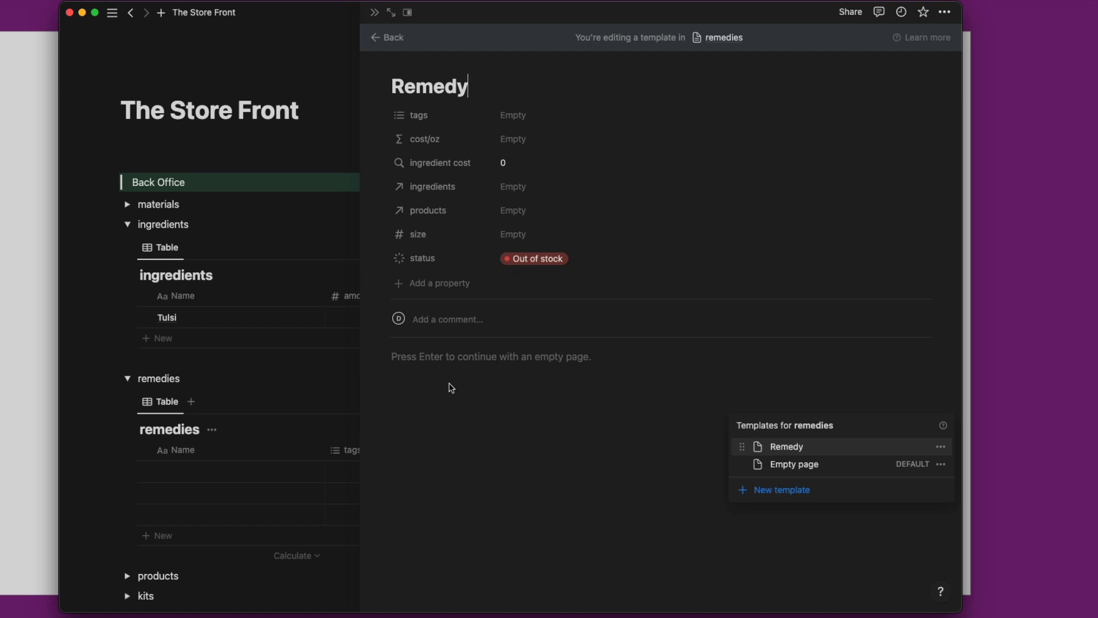
# Copy the link to the ingredients database and insert it as a linked view in the Remedy template's body.
pyautogui.moveTo(127, 263)
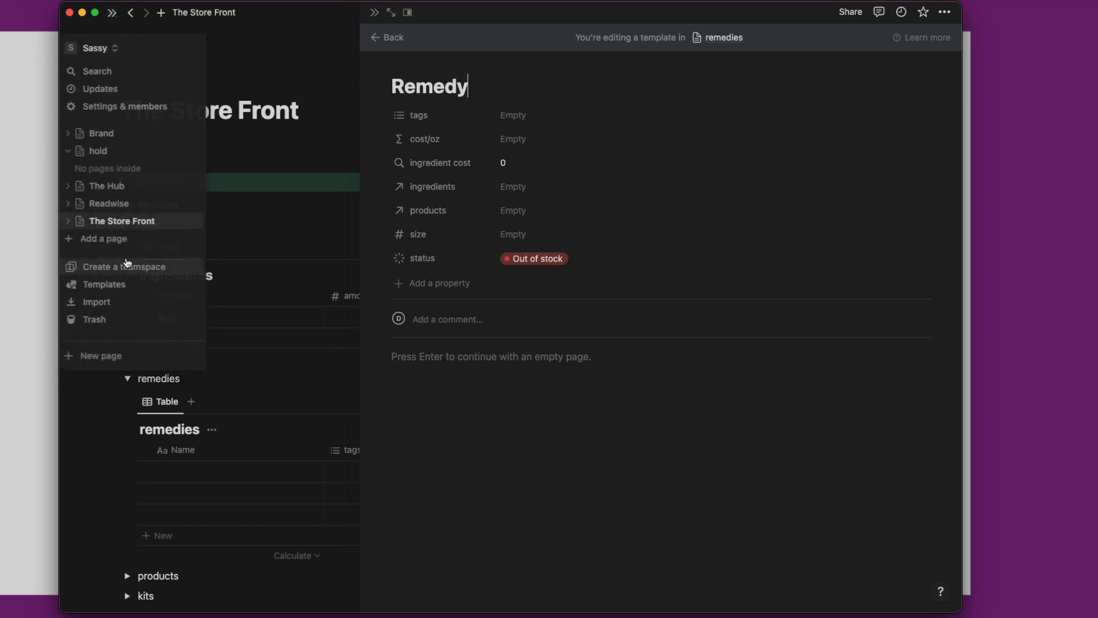
pyautogui.click(131, 249)
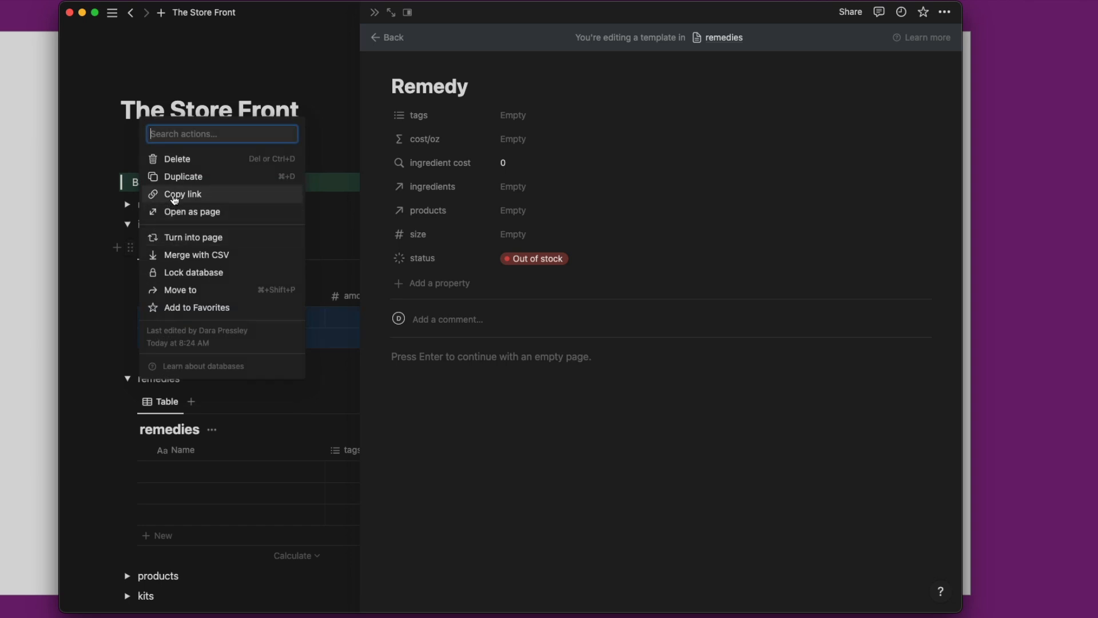
pyautogui.click(175, 195)
pyautogui.click(449, 414)
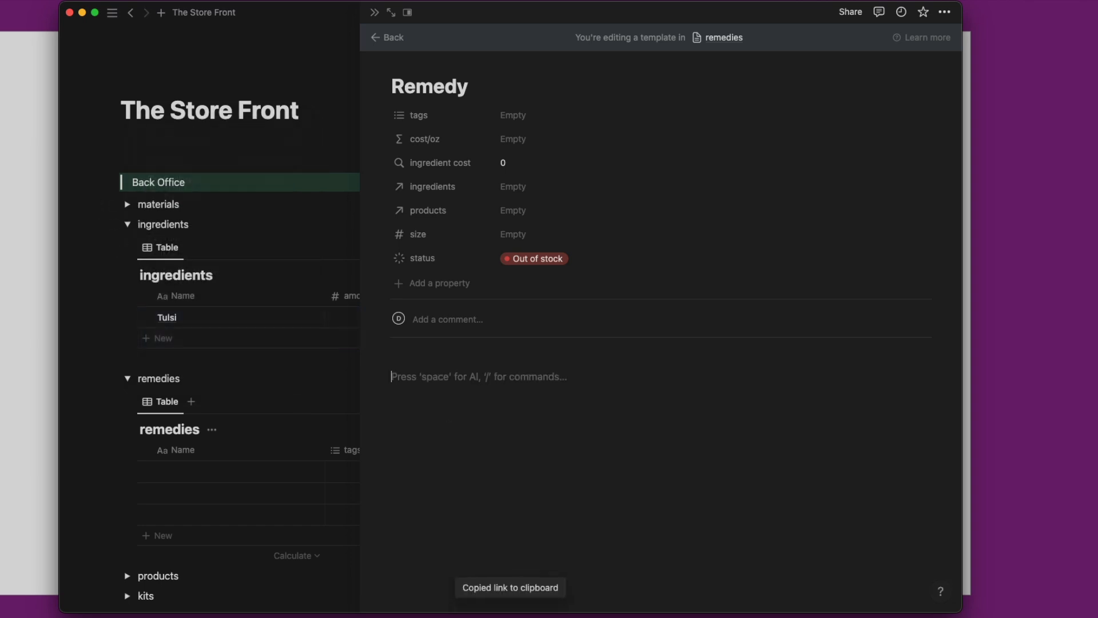
pyautogui.press('super+v')
pyautogui.click(662, 413)
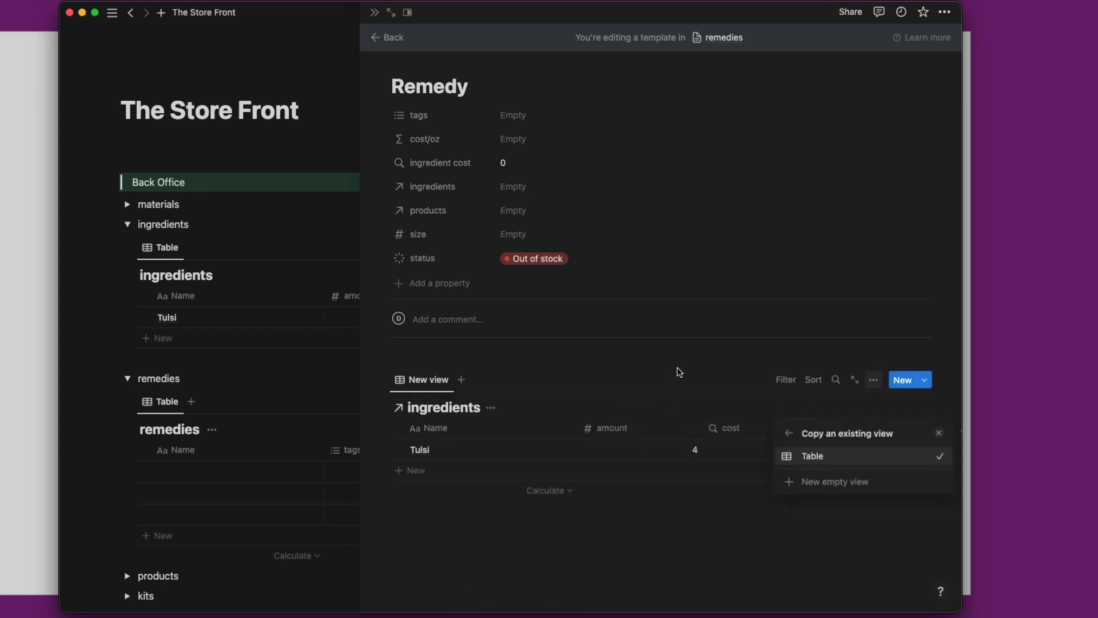
# Filter the linked ingredients table to entries whose remedies relation contains Remedy, and hide its database title.
pyautogui.click(785, 380)
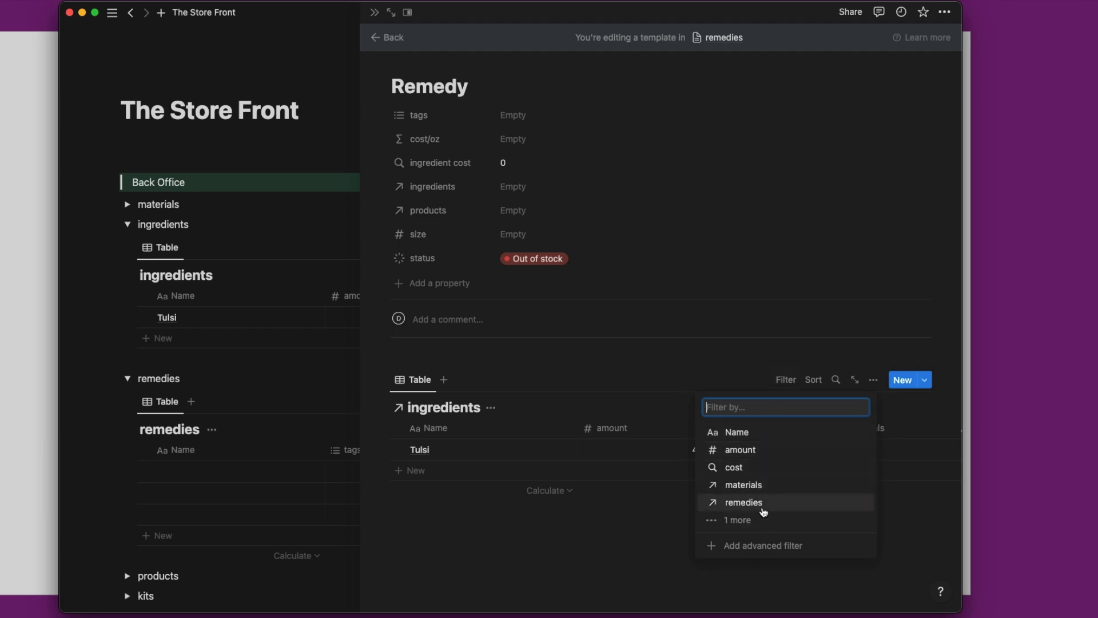
pyautogui.click(763, 503)
pyautogui.click(438, 492)
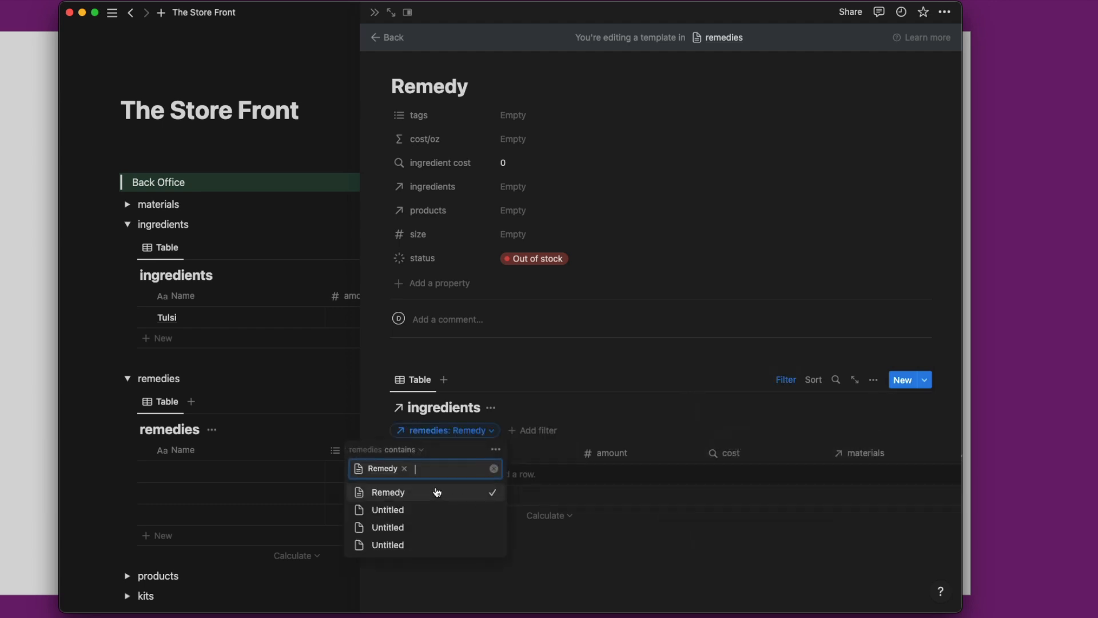
pyautogui.click(612, 361)
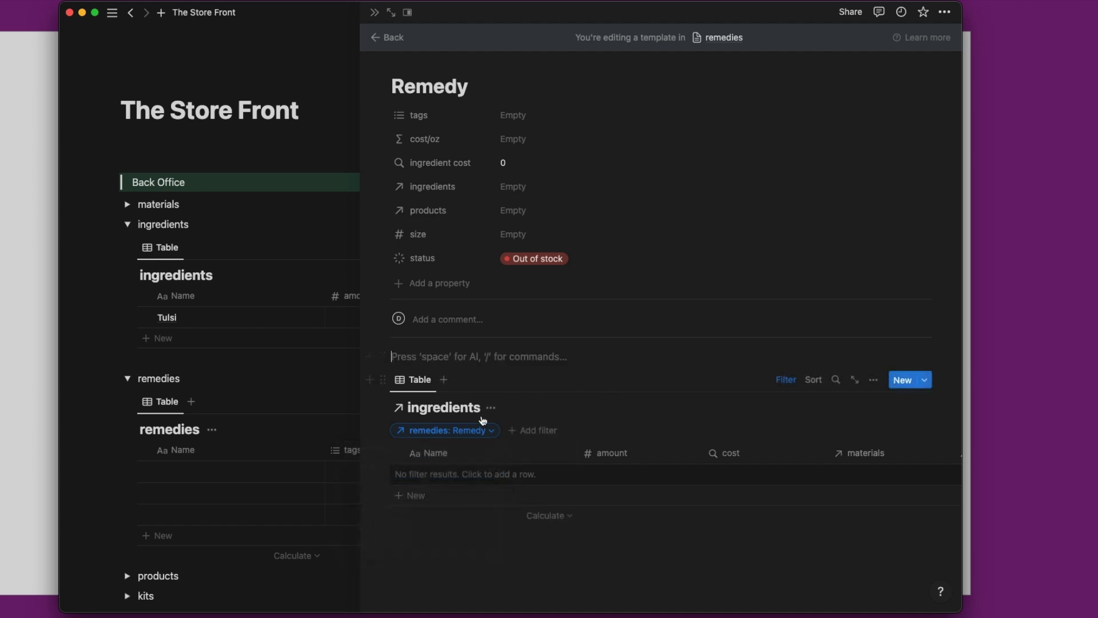
pyautogui.click(490, 407)
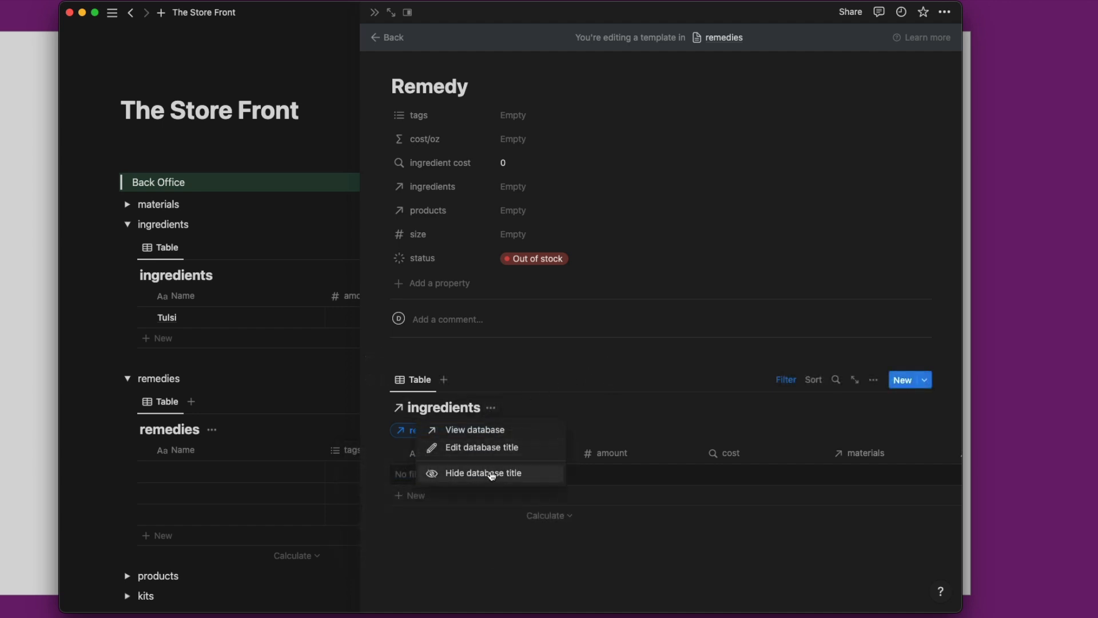
pyautogui.click(492, 472)
# Rename the linked table view as ingredients and hide its filter bar.
pyautogui.click(416, 381)
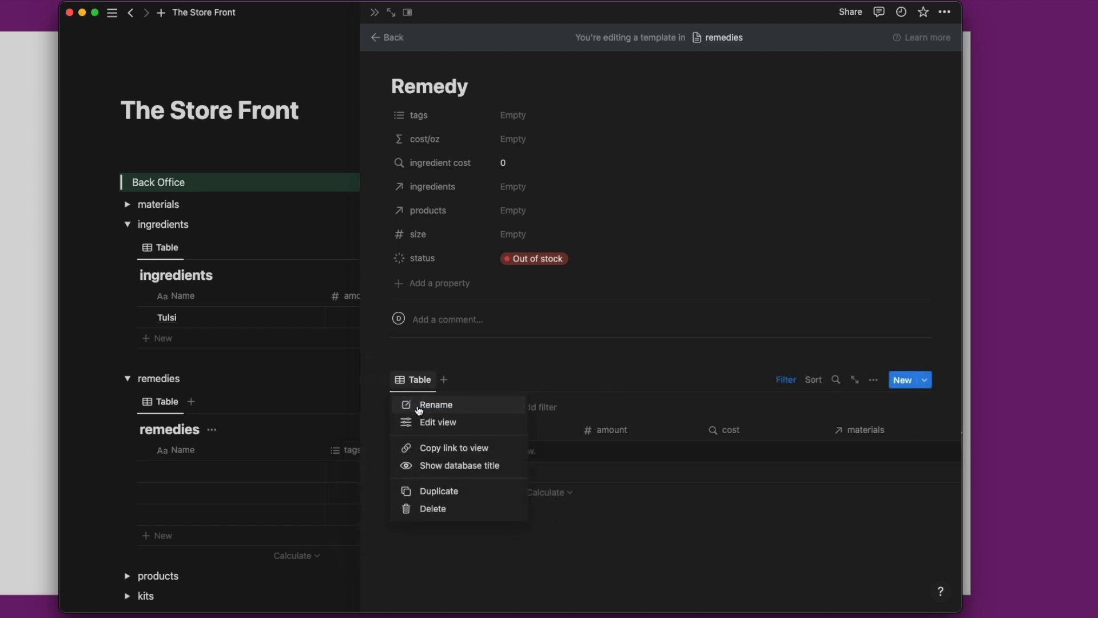
pyautogui.click(417, 405)
pyautogui.write('ing')
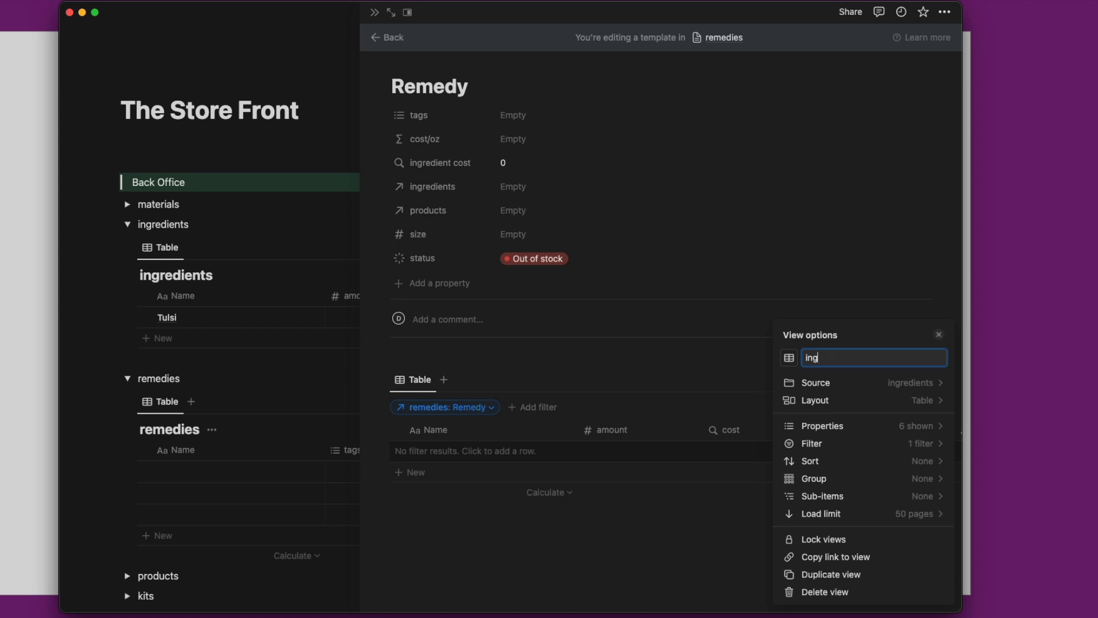
pyautogui.write('redients')
pyautogui.click(432, 391)
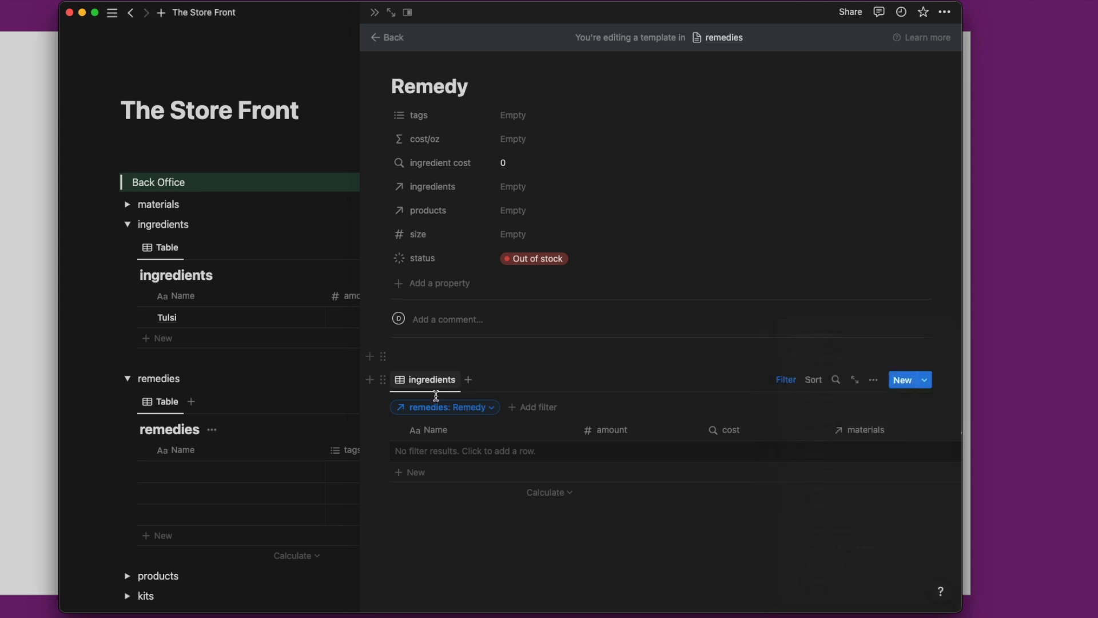
pyautogui.click(786, 381)
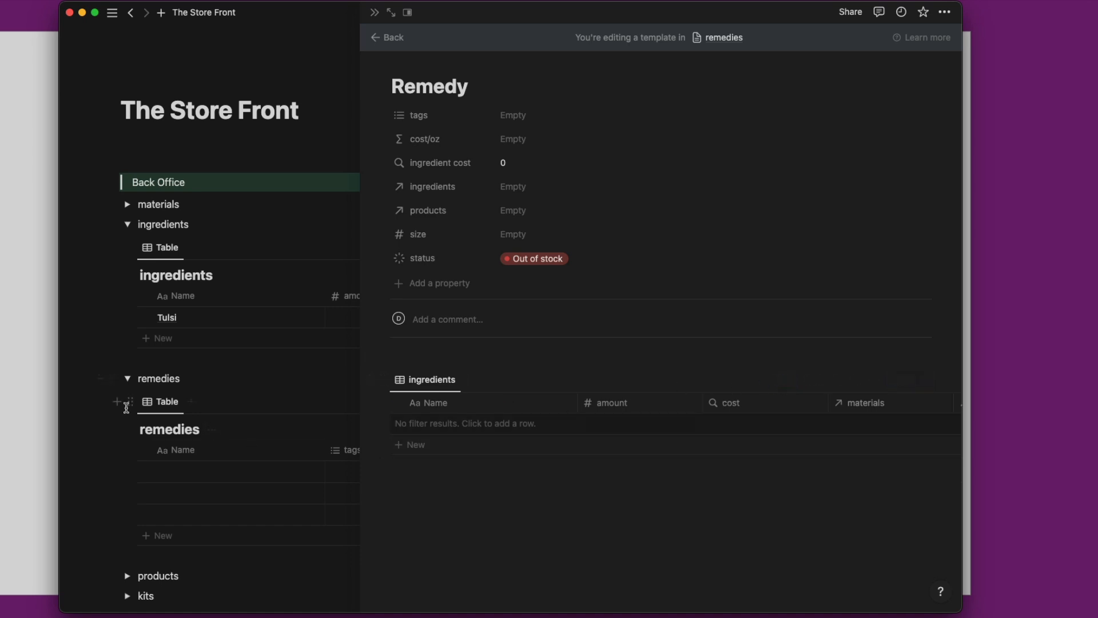
# Expand the products section under Back Office and copy the link to its database.
pyautogui.click(133, 403)
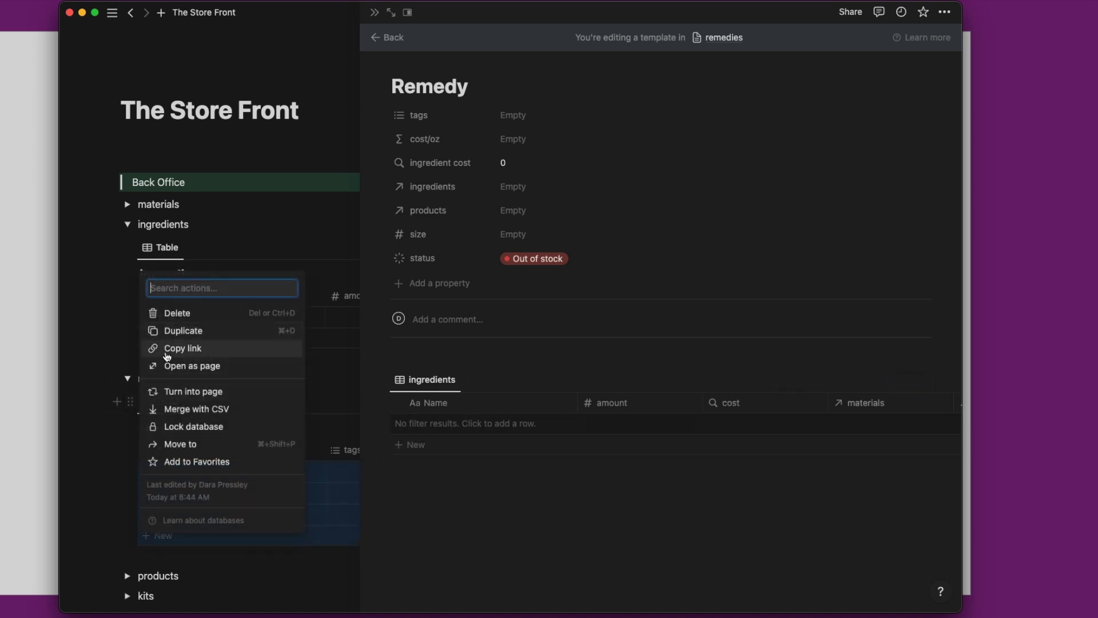
pyautogui.click(91, 385)
pyautogui.click(127, 575)
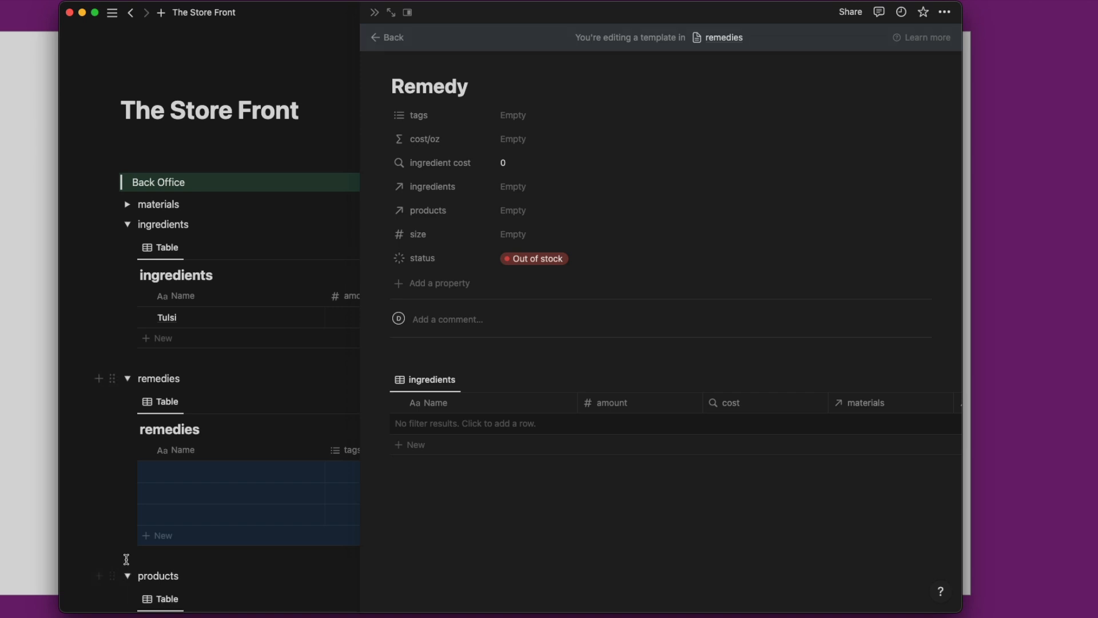
pyautogui.scroll(-5, 128, 507)
pyautogui.click(131, 404)
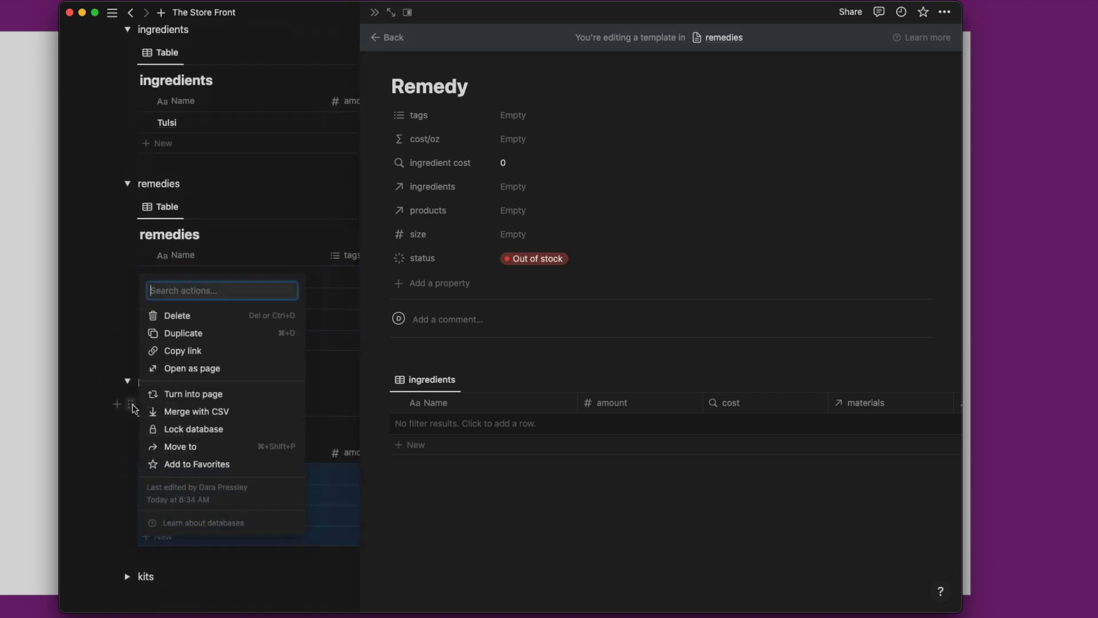
pyautogui.click(164, 353)
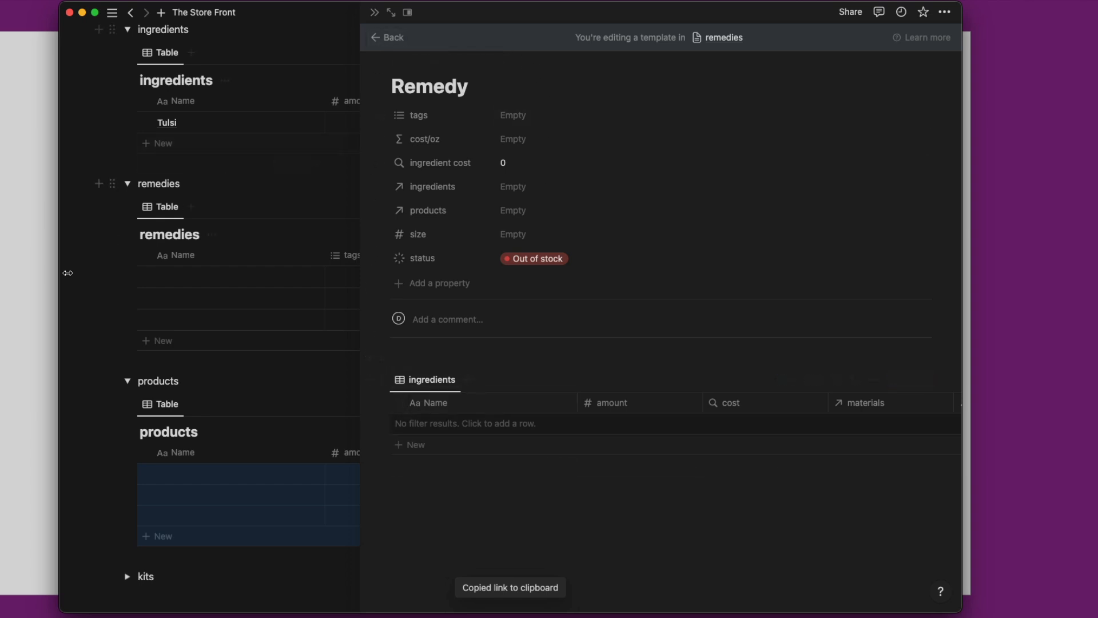
# Try to add empty lines below the ingredients view in the Remedy template.
pyautogui.click(473, 519)
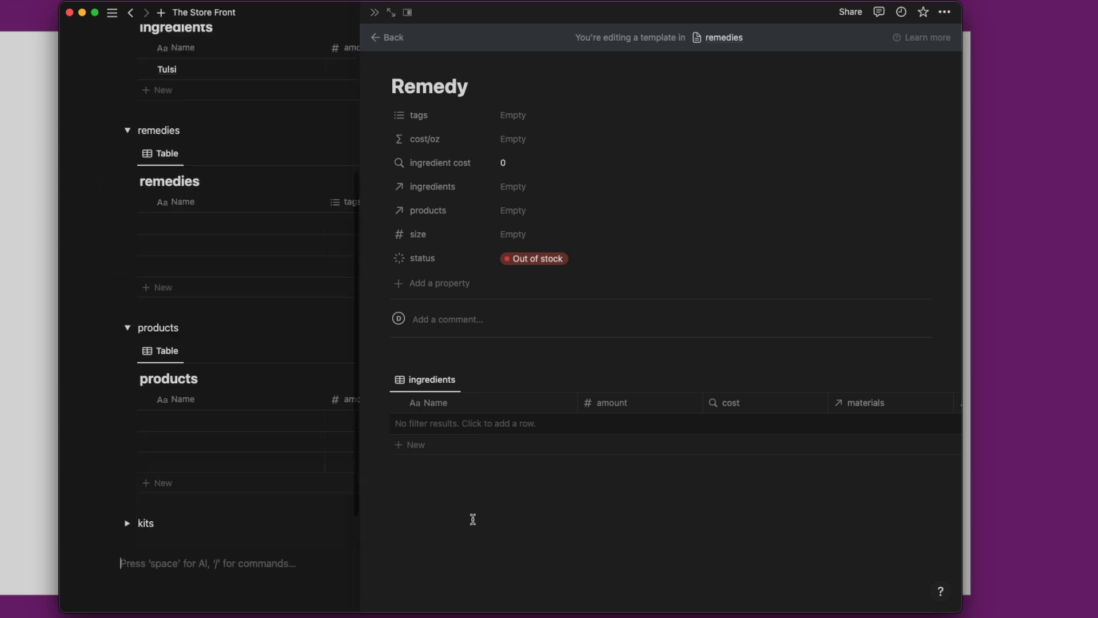
pyautogui.press('Return')
pyautogui.press('Return')
pyautogui.press('Return')
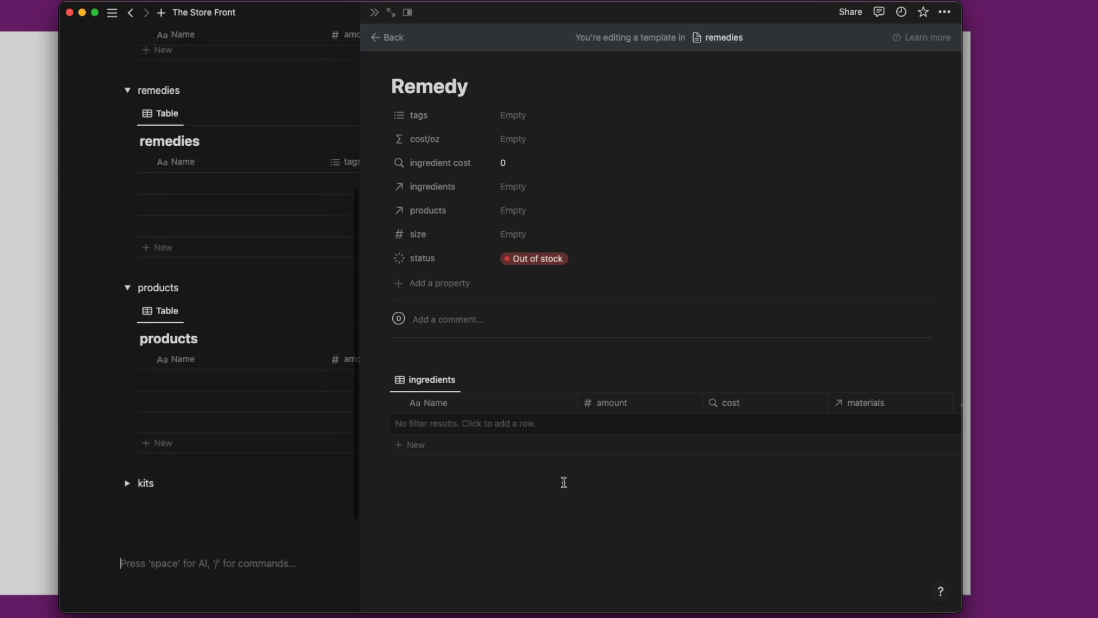
pyautogui.click(551, 361)
pyautogui.click(537, 512)
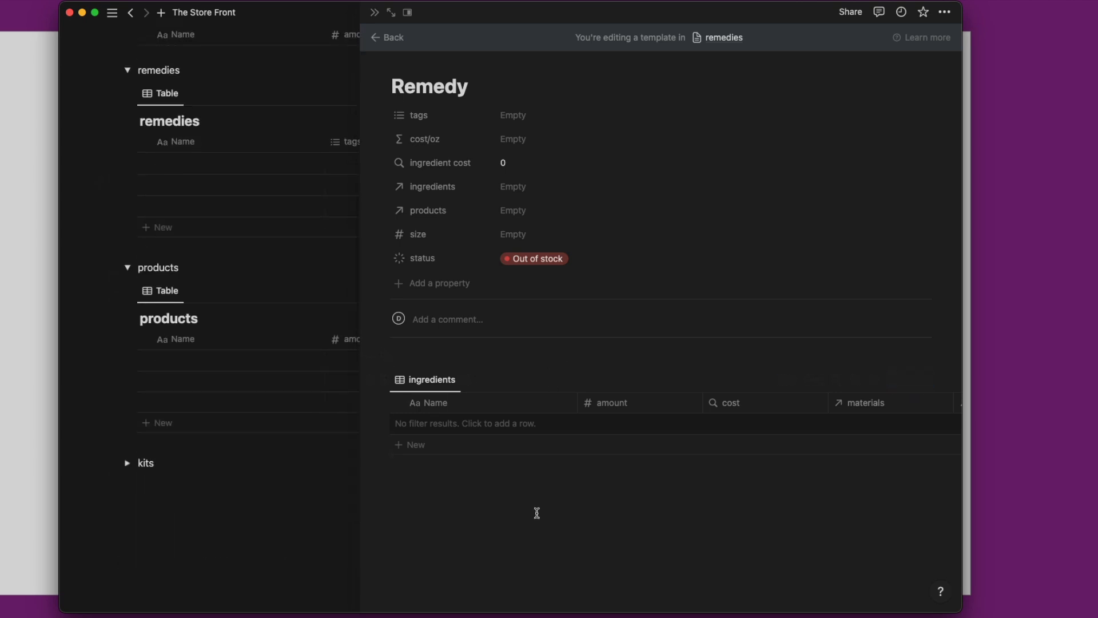
# Add empty lines to the Remedy template's body and move the ingredients view above them.
pyautogui.click(501, 355)
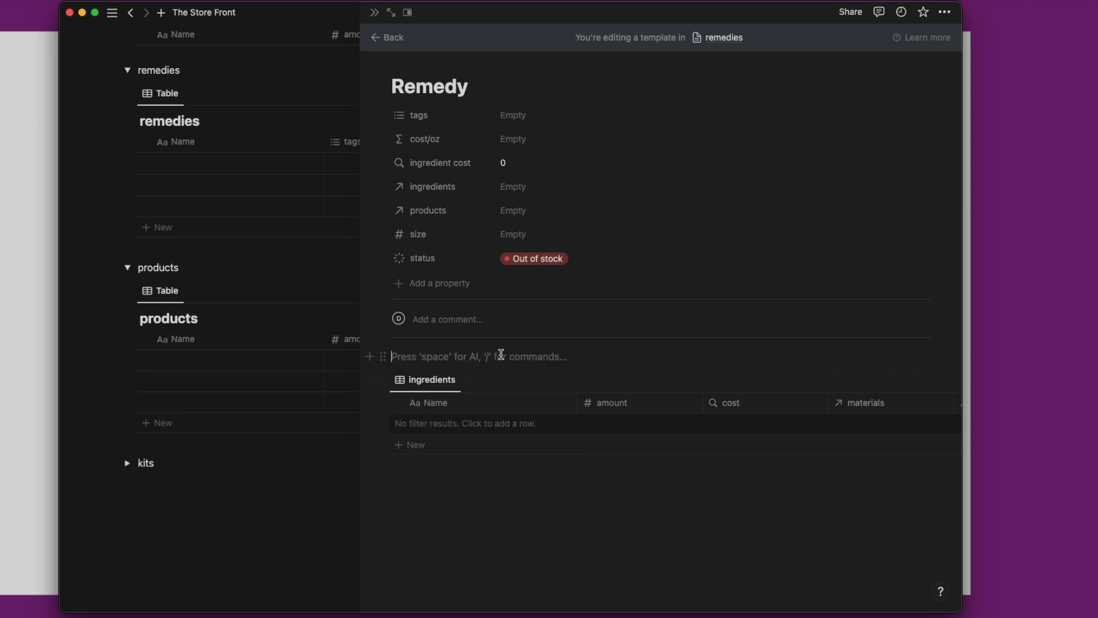
pyautogui.press('Return')
pyautogui.press('Return')
pyautogui.moveTo(383, 419); pyautogui.dragTo(393, 359)
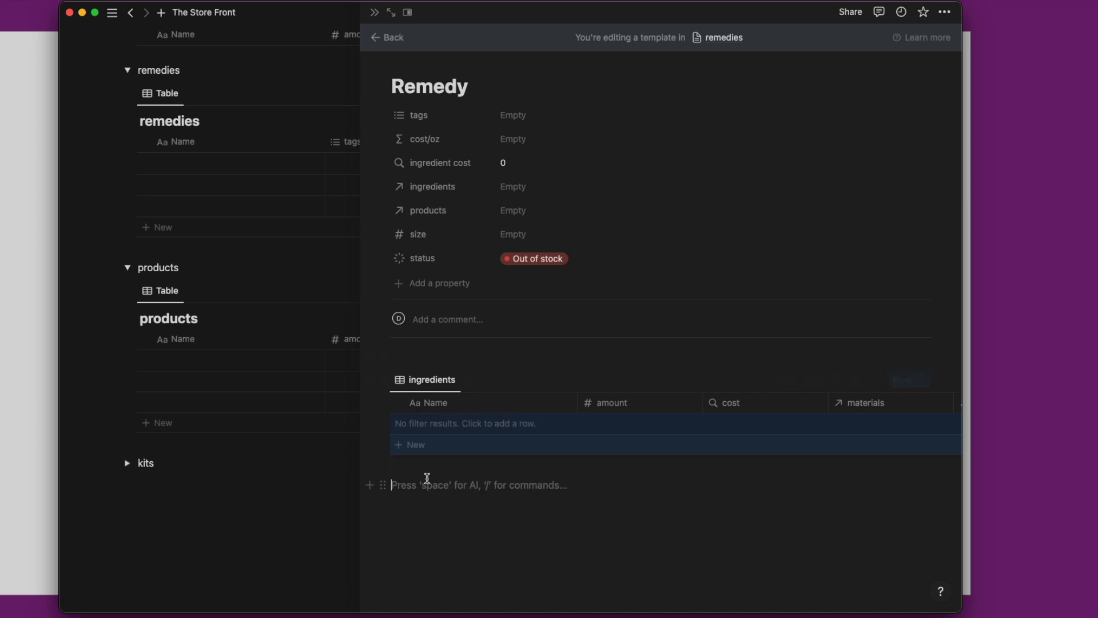
# Insert a linked view of the products database below the ingredients view, copying its existing Table view.
pyautogui.press('super+v')
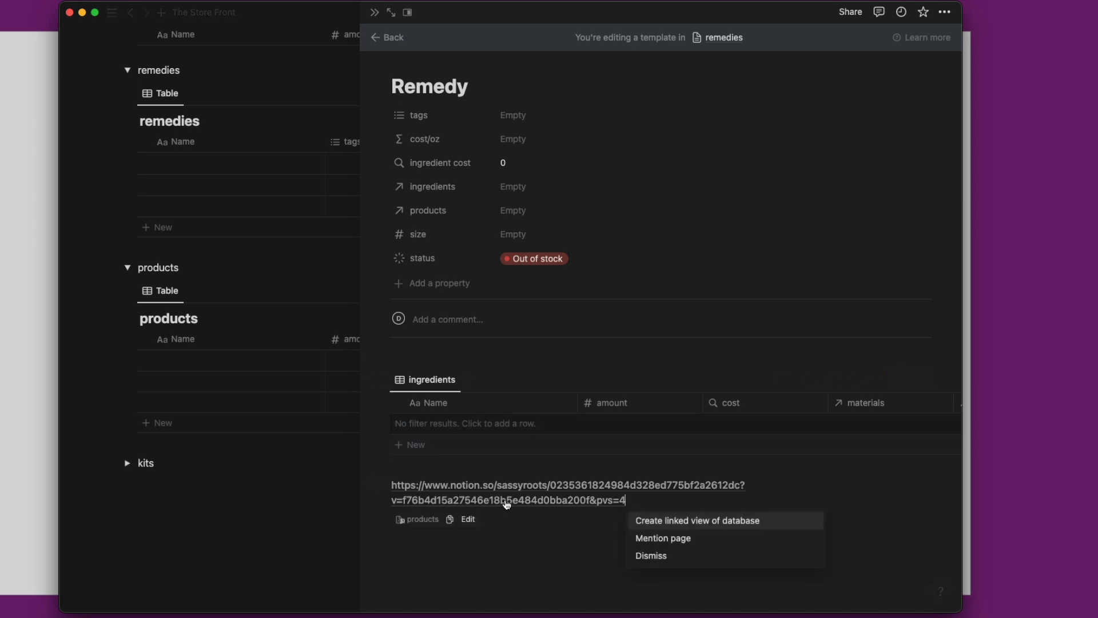
pyautogui.click(686, 517)
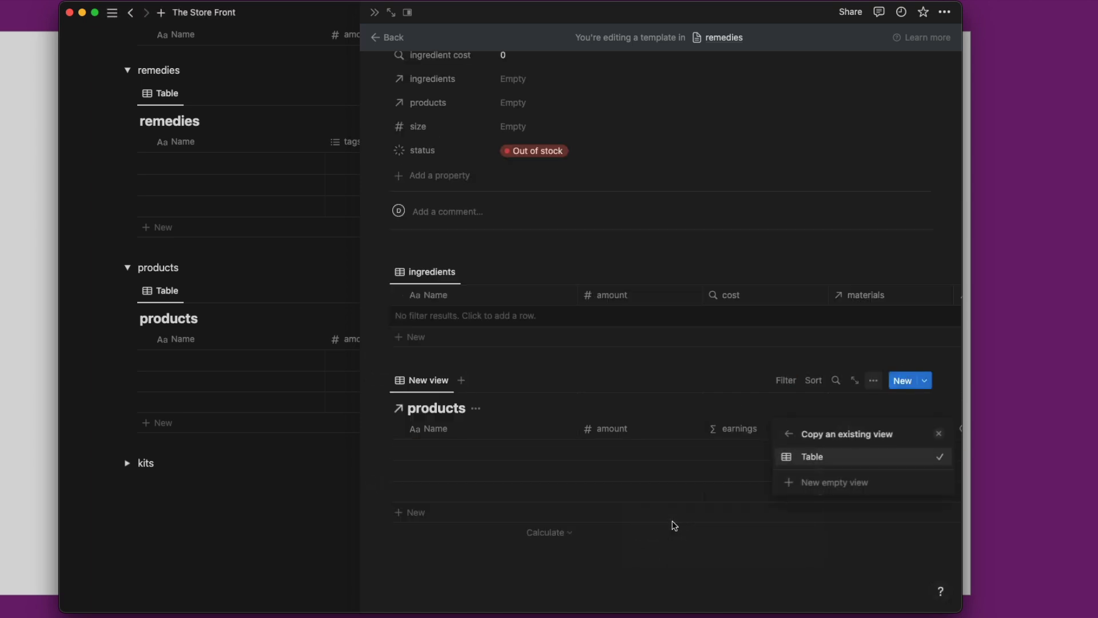
pyautogui.click(822, 460)
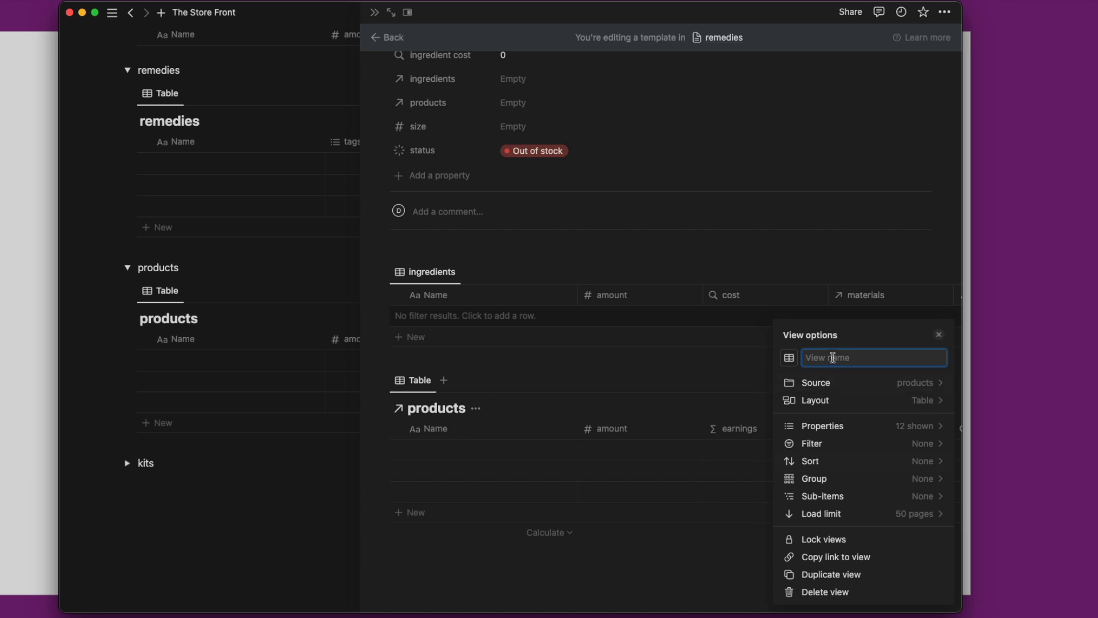
# Name the linked products view "products" and filter it to rows whose remedies relation contains the Remedy template.
pyautogui.write('prod')
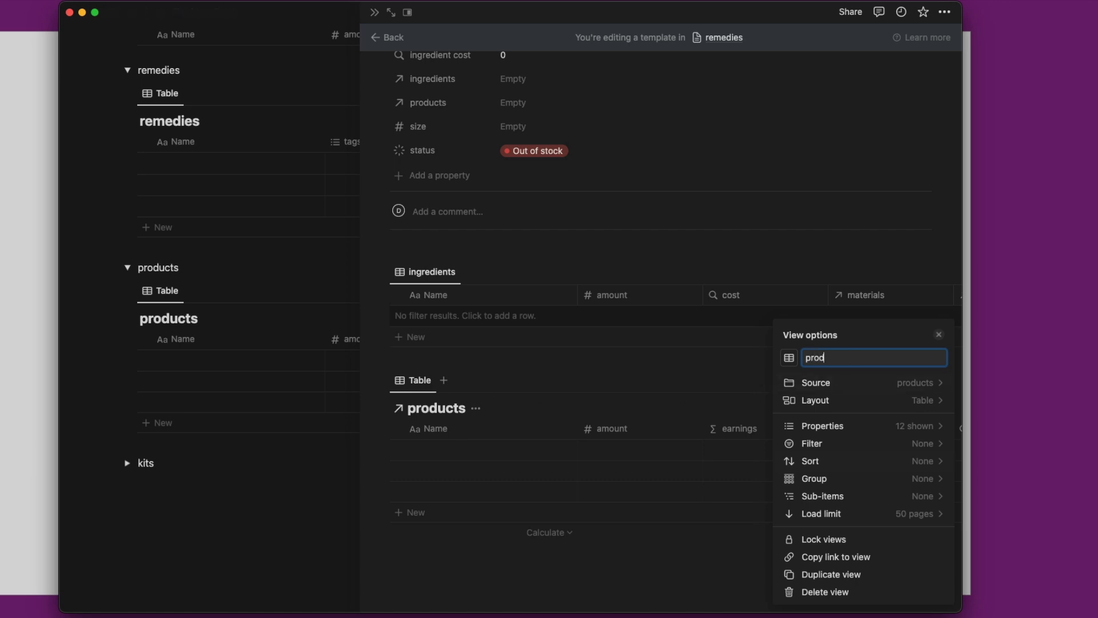
pyautogui.write('ucts')
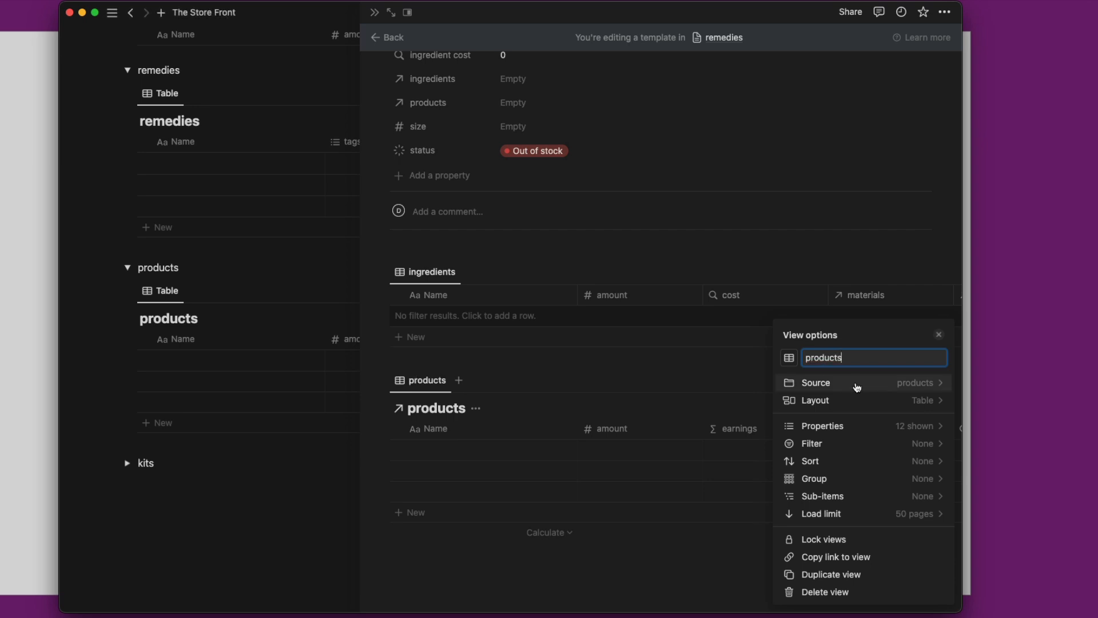
pyautogui.click(848, 452)
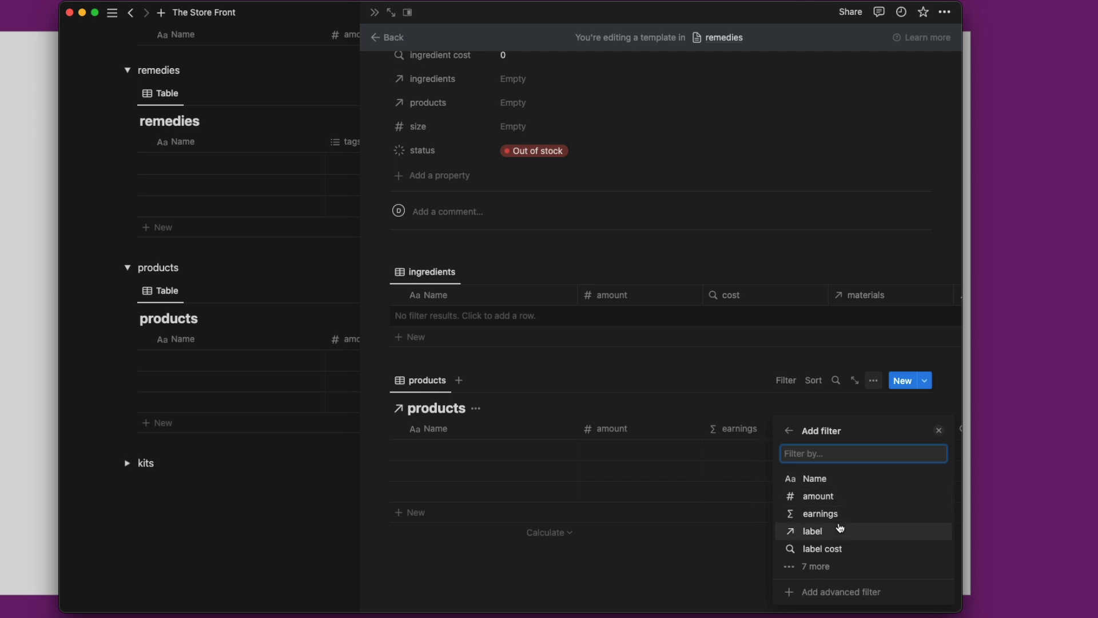
pyautogui.click(818, 565)
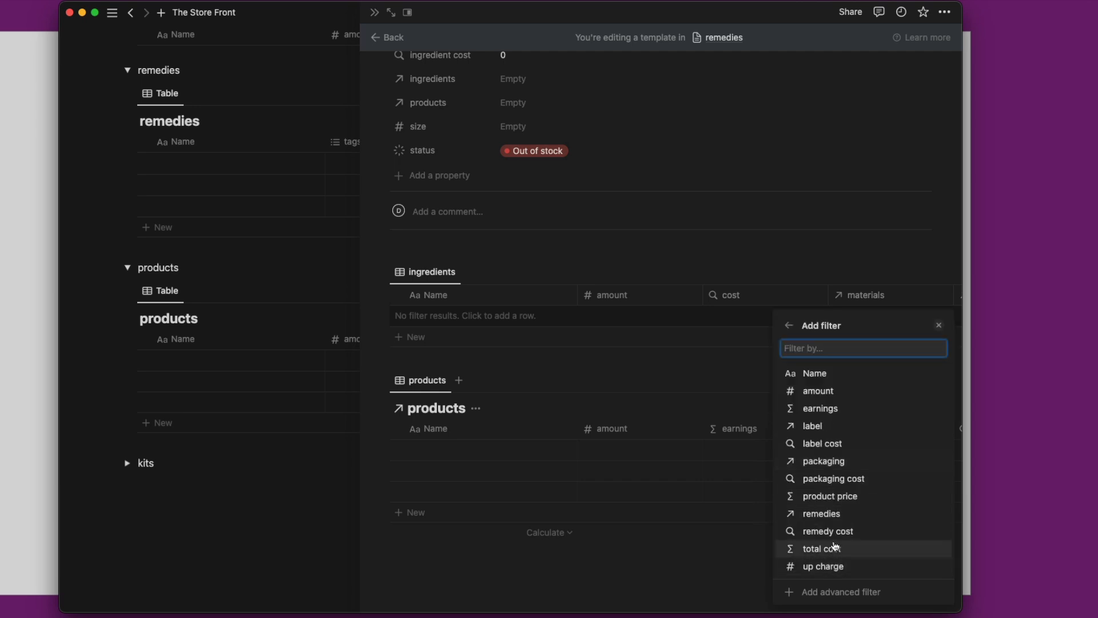
pyautogui.click(838, 521)
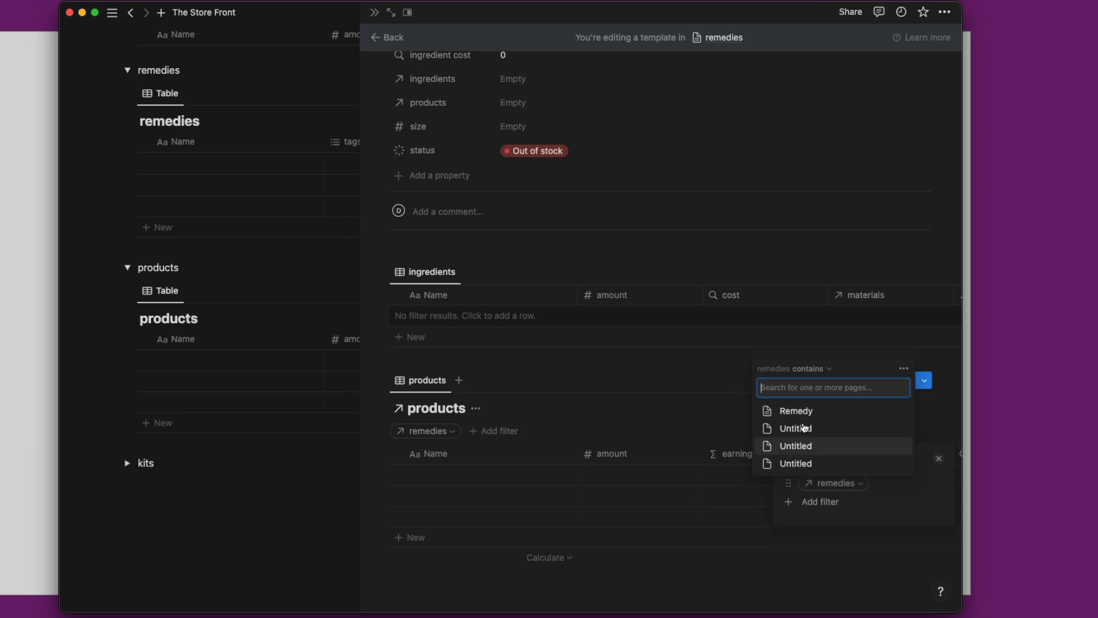
pyautogui.click(801, 412)
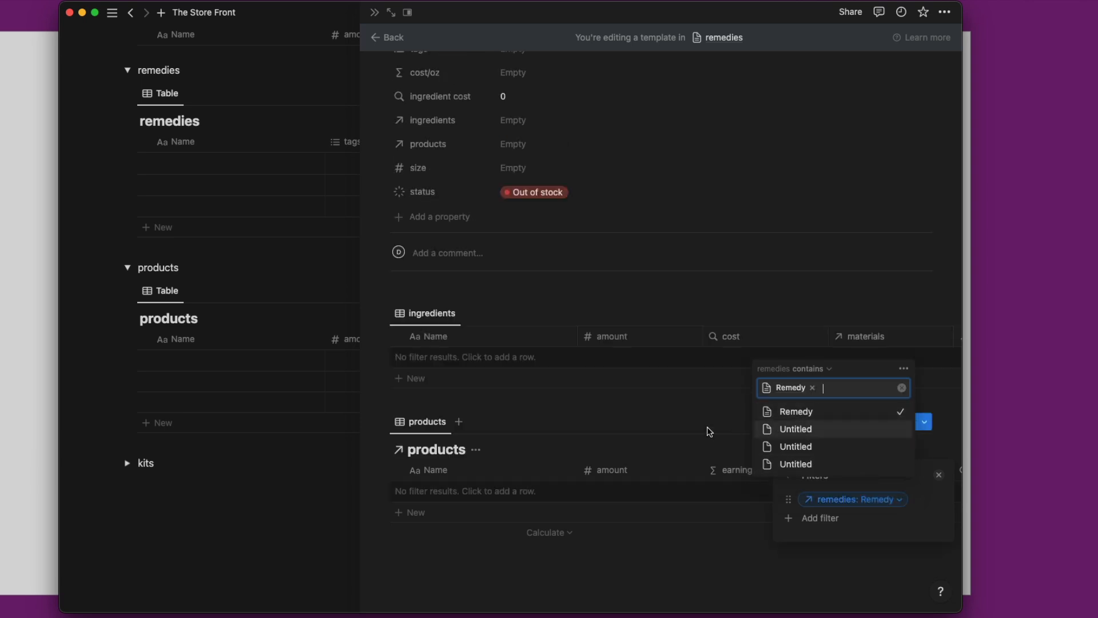
# Hide the database title of the linked products view and close the Remedy template.
pyautogui.click(480, 448)
pyautogui.click(475, 449)
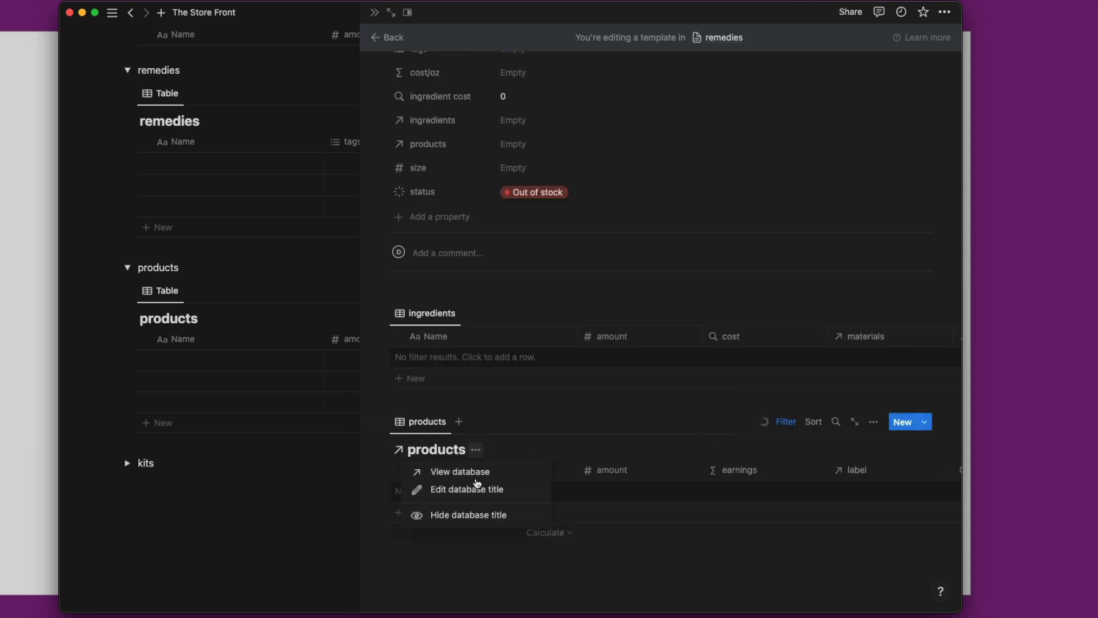
pyautogui.click(482, 515)
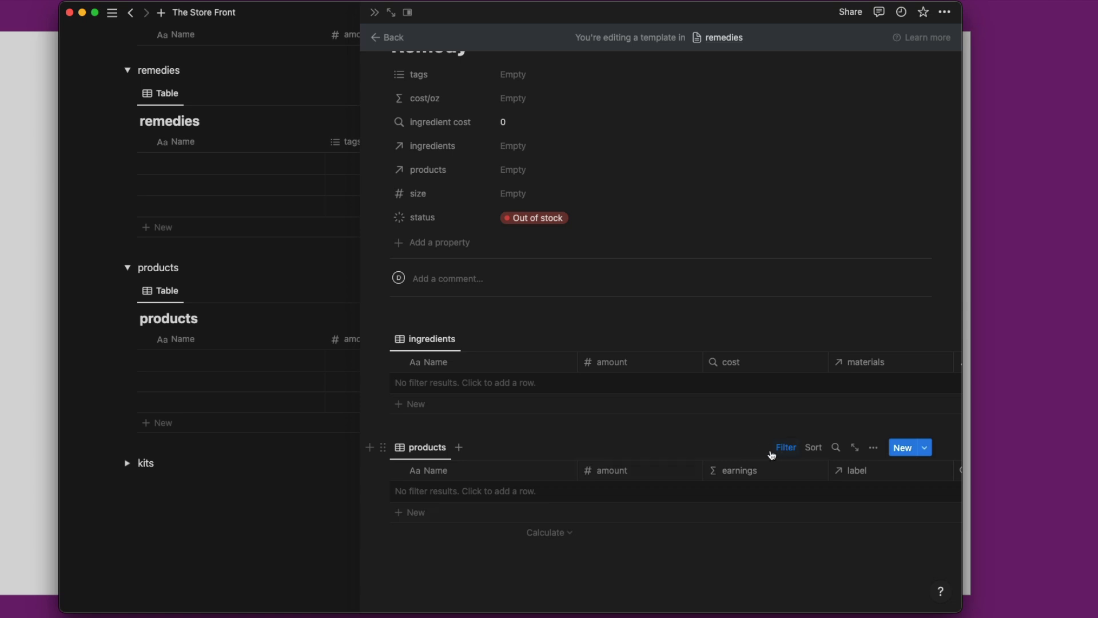
pyautogui.scroll(2, 750, 444)
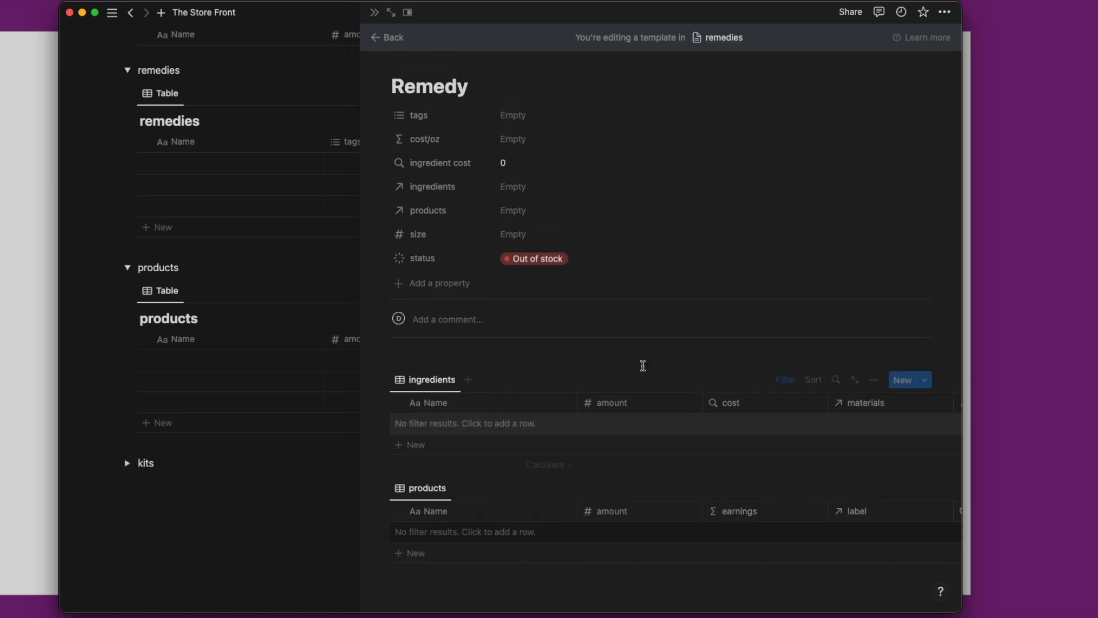
pyautogui.click(376, 13)
# Create a new entry in the remedies database from the Remedy template.
pyautogui.scroll(3, 295, 215)
pyautogui.scroll(3, 295, 215)
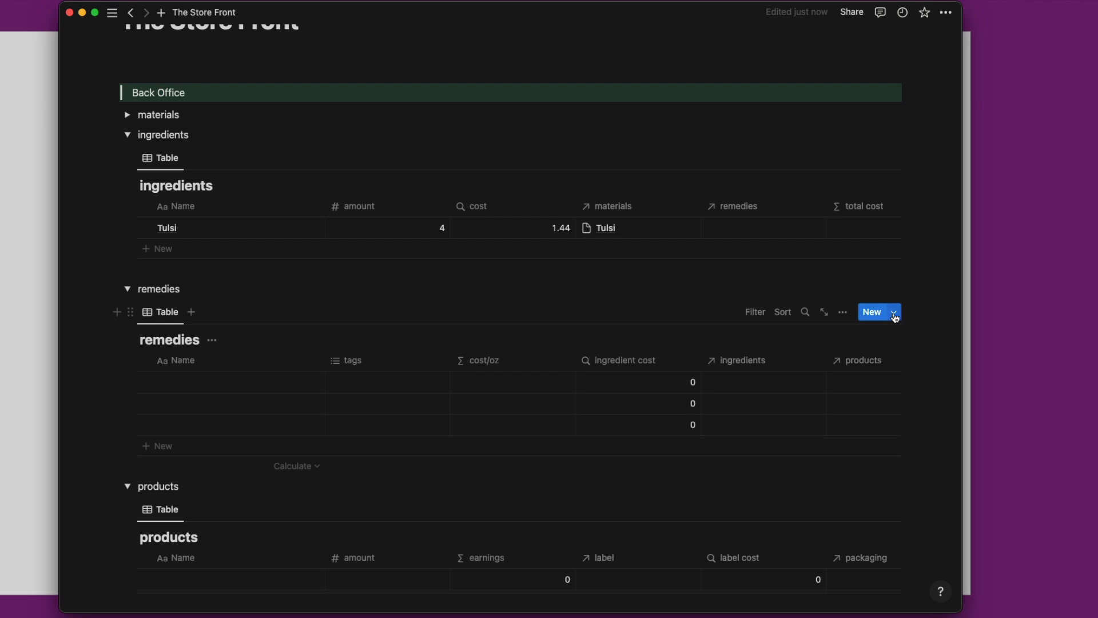
pyautogui.click(895, 318)
pyautogui.click(820, 356)
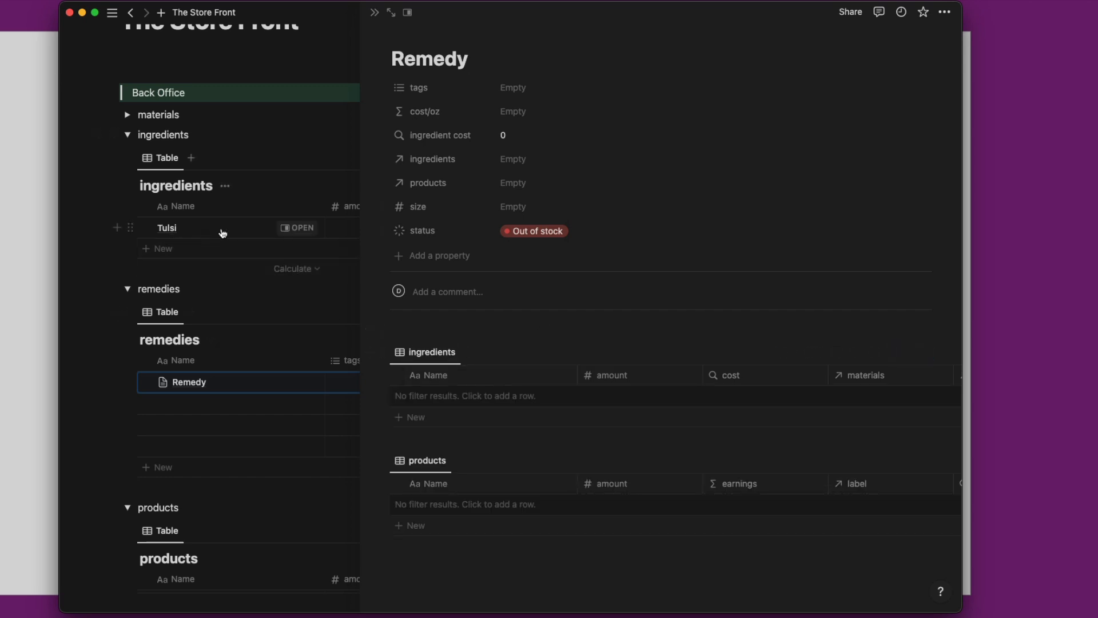
# Check the Tulsi ingredient's page, then open the new remedy entry and rename it "Tulsi Tincture".
pyautogui.click(295, 229)
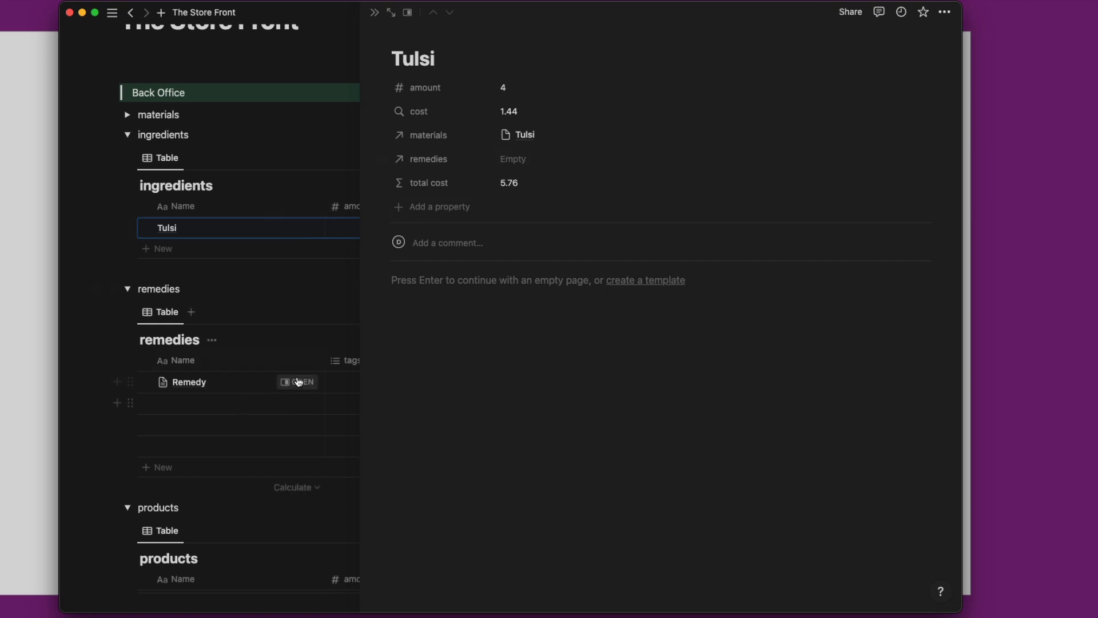
pyautogui.click(297, 382)
pyautogui.moveTo(471, 58); pyautogui.dragTo(394, 60)
pyautogui.write('Tulsi Tlc')
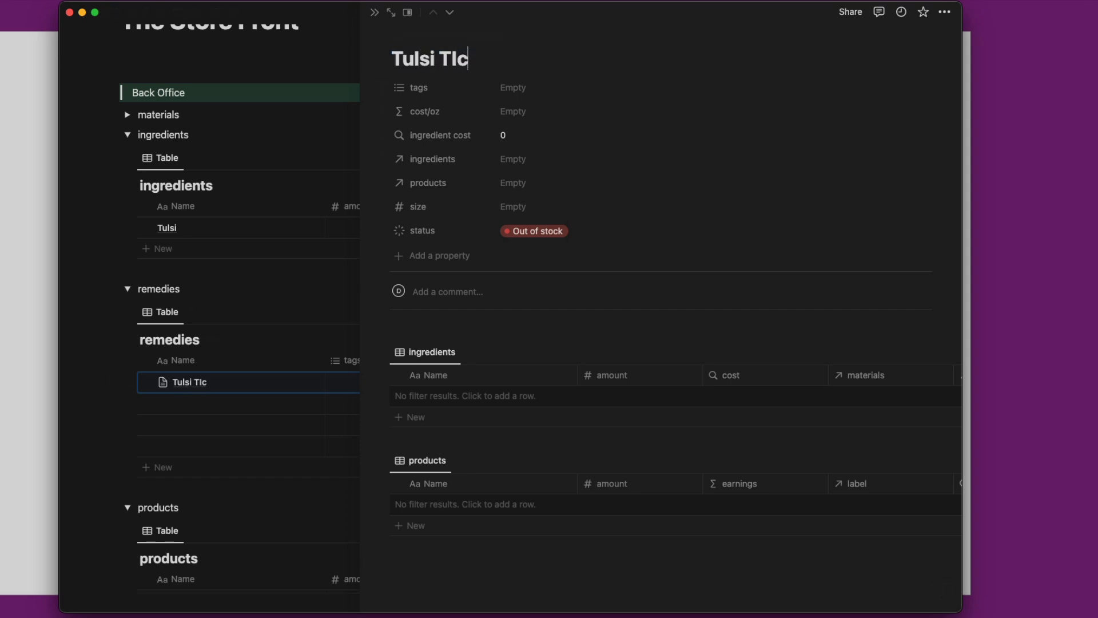
pyautogui.press('BackSpace')
pyautogui.press('BackSpace')
pyautogui.write('incture')
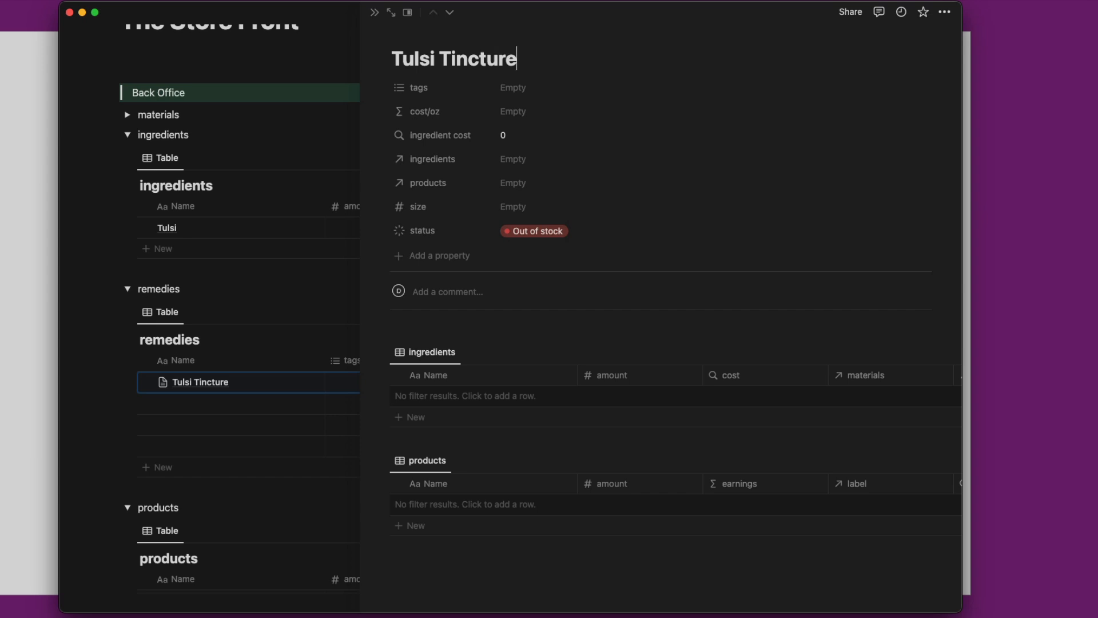
# Link the Tulsi ingredient to the Tulsi Tincture remedy, and open the Tulsi Tincture remedy page.
pyautogui.click(260, 221)
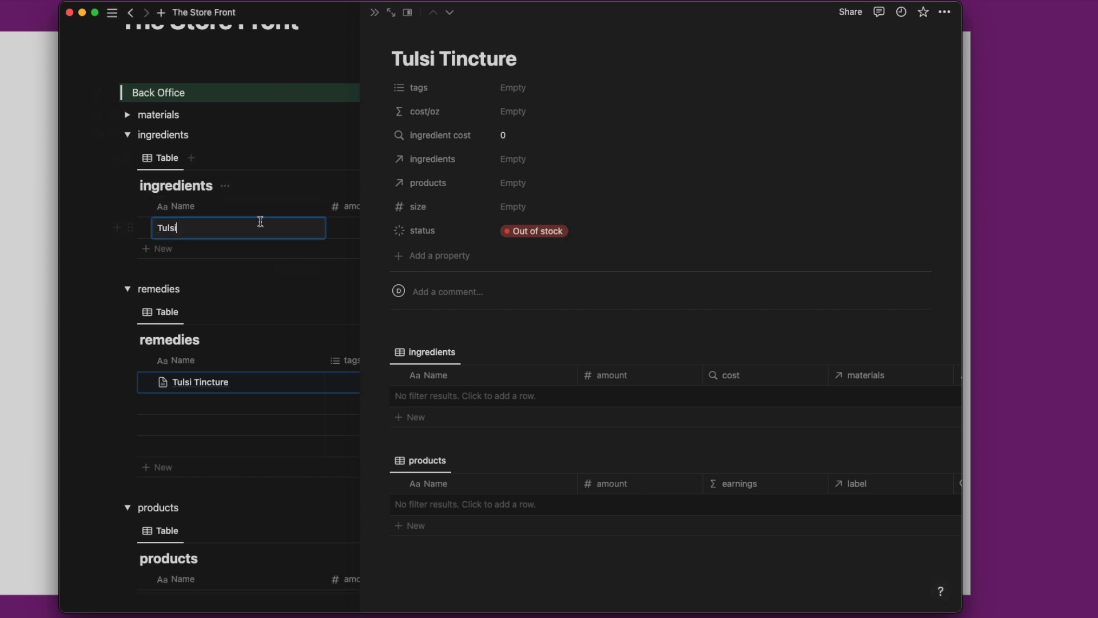
pyautogui.click(304, 229)
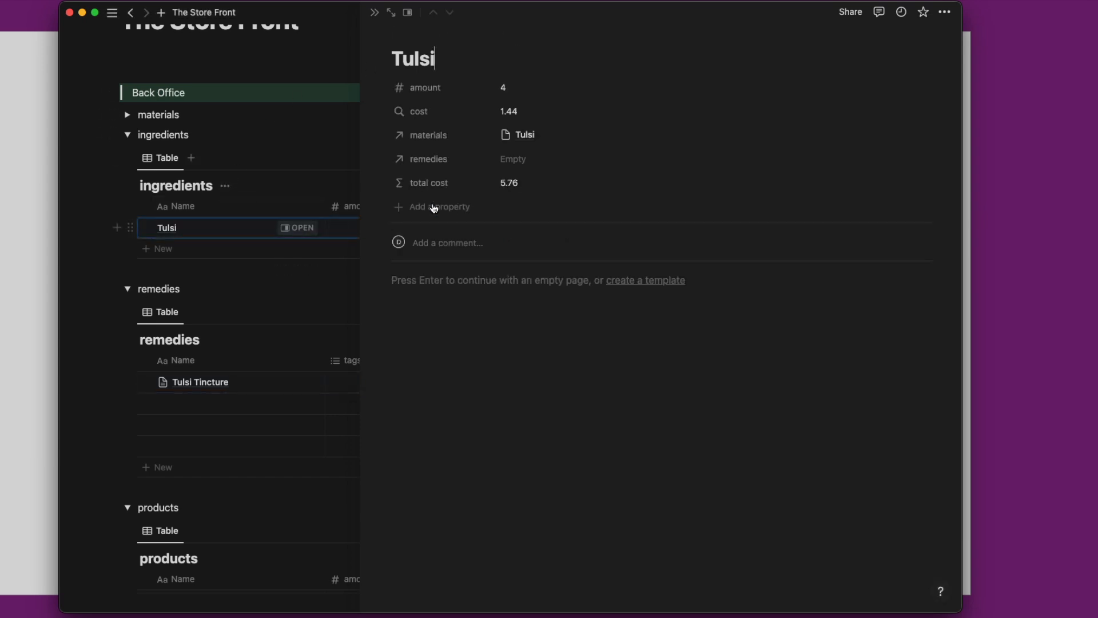
pyautogui.click(511, 158)
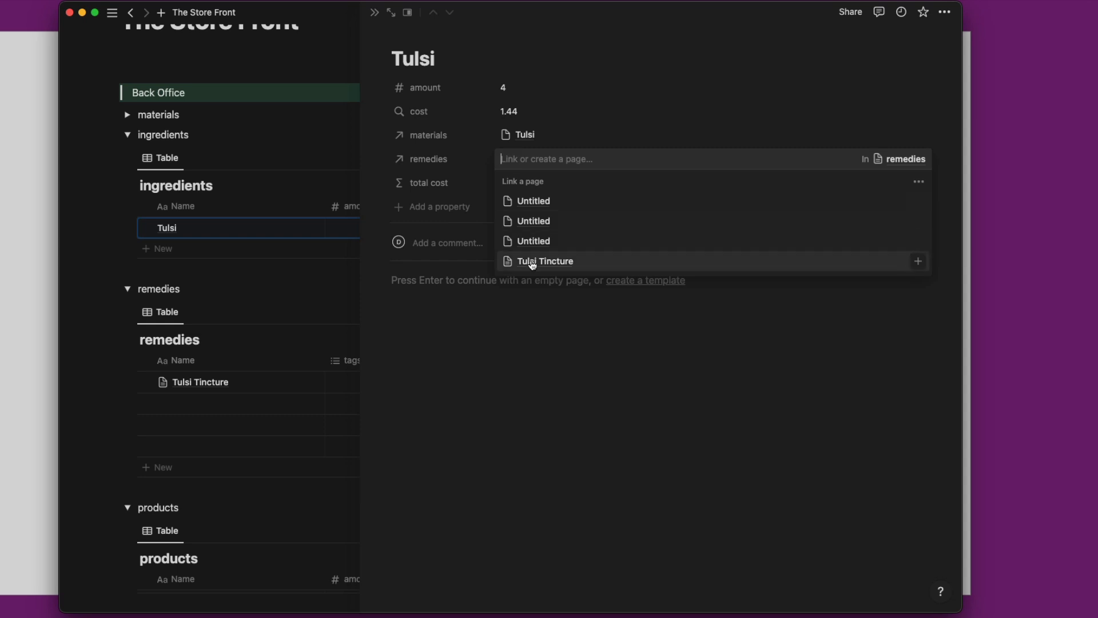
pyautogui.click(519, 260)
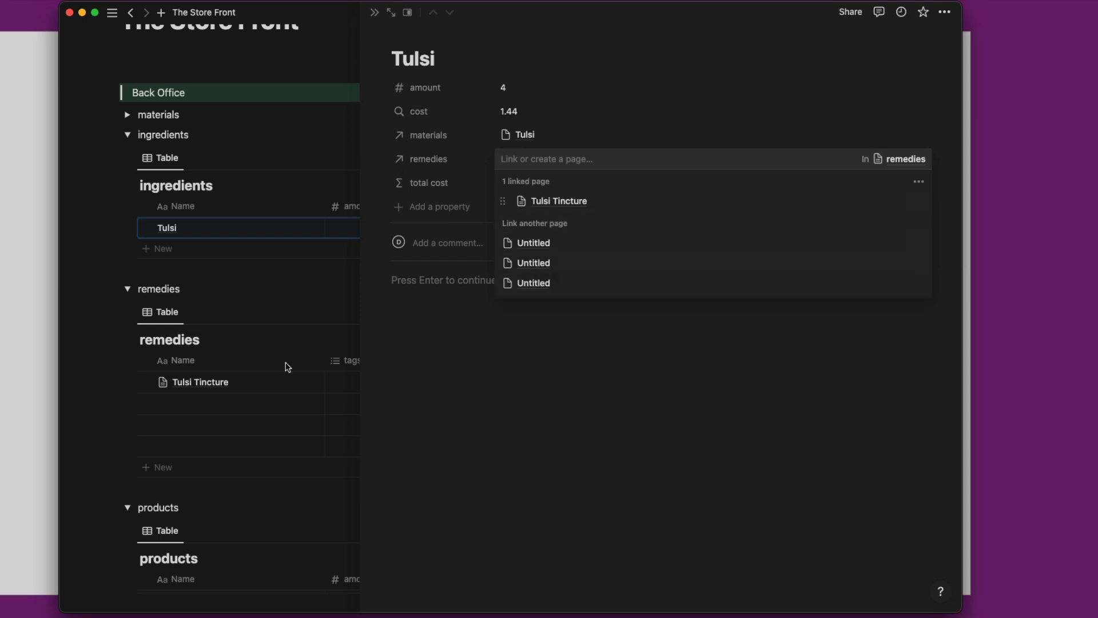
pyautogui.click(303, 386)
pyautogui.click(304, 383)
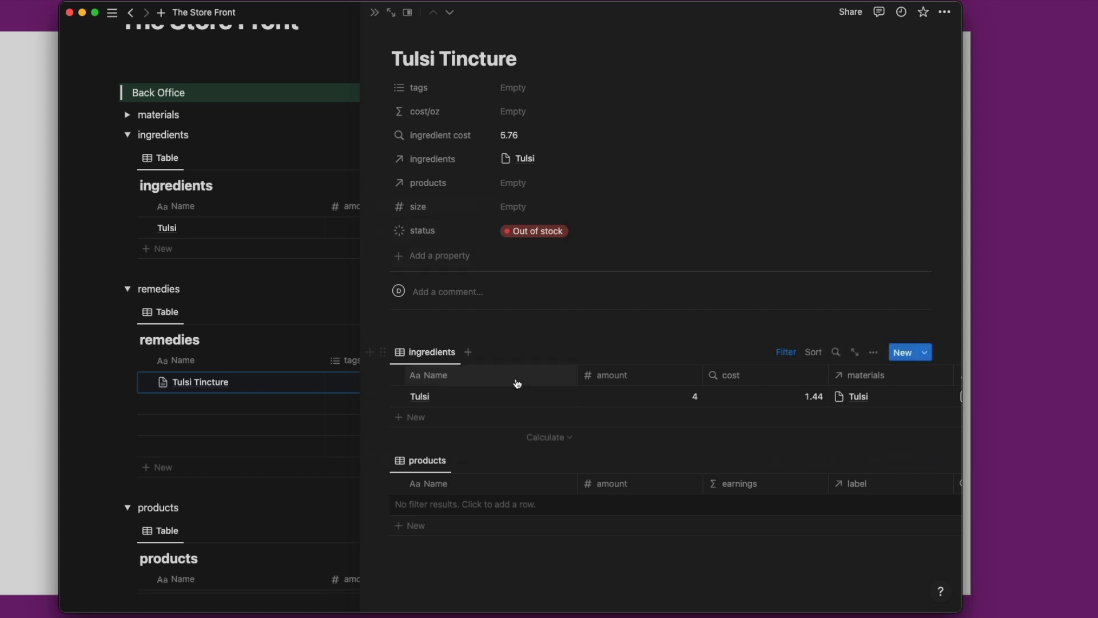
# Add a blank row to the remedy's ingredients table and rename the Tulsi ingredient as "Tulsi Tincture".
pyautogui.click(463, 420)
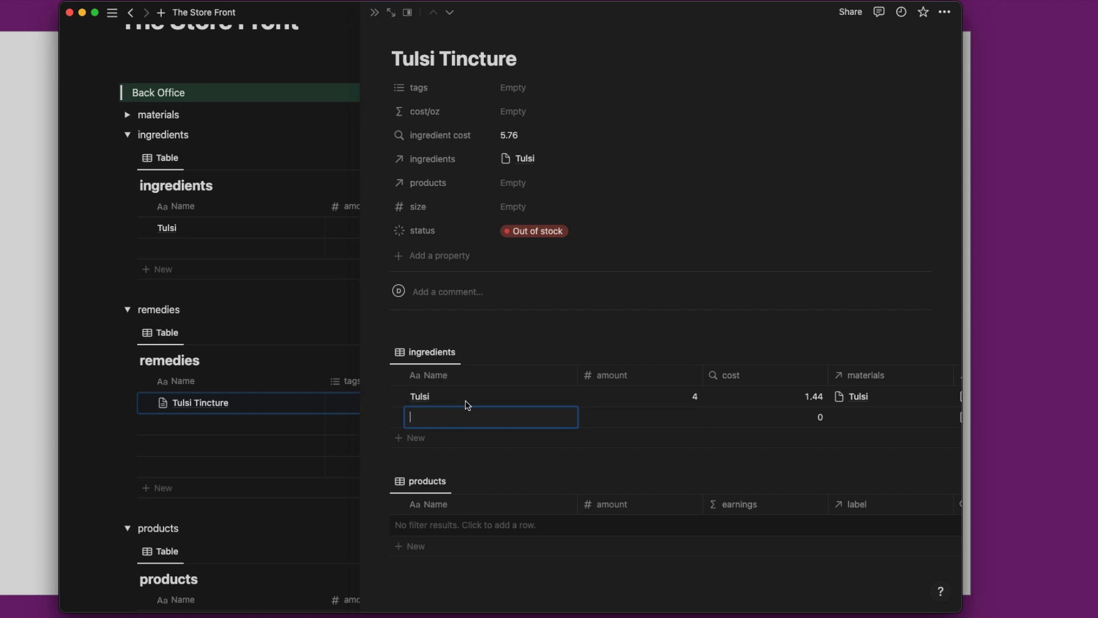
pyautogui.click(489, 394)
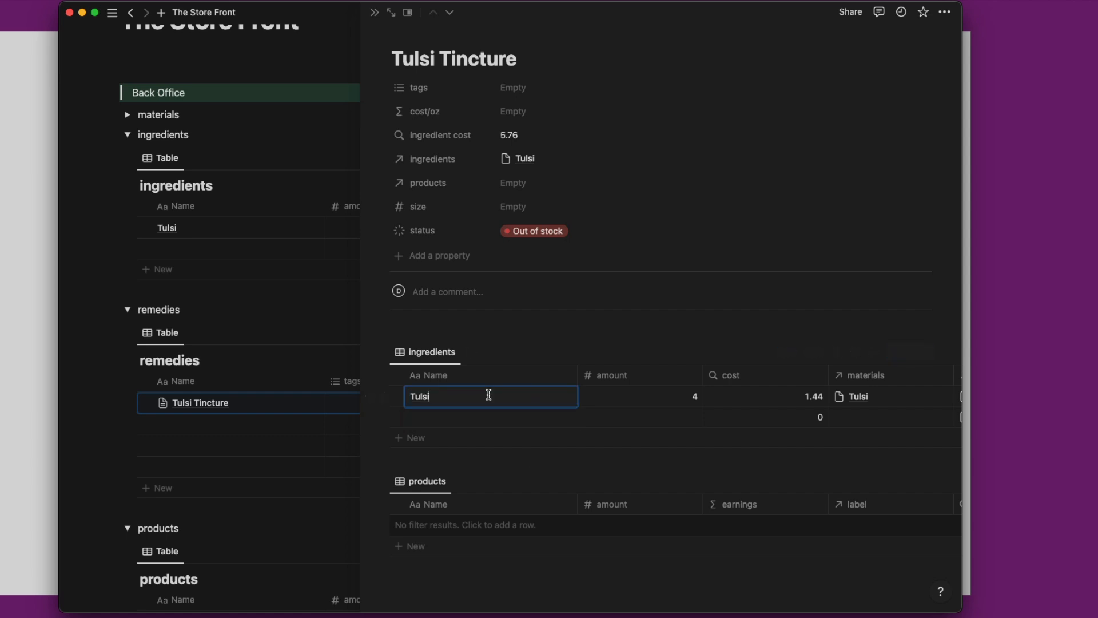
pyautogui.write('Tinc')
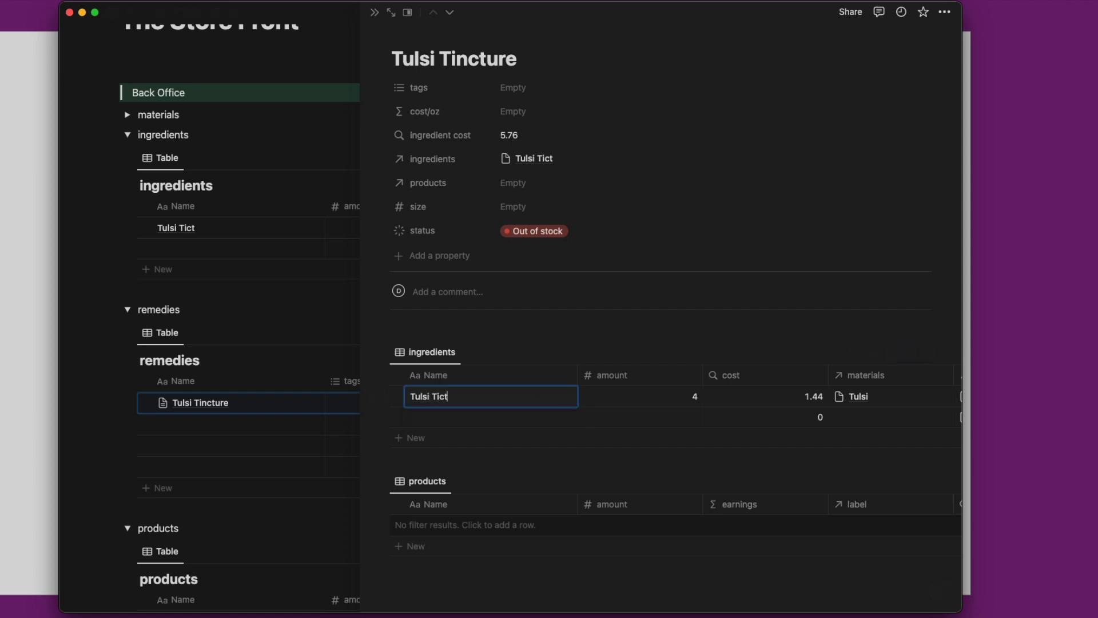
pyautogui.write('t')
pyautogui.press('BackSpace')
pyautogui.press('BackSpace')
pyautogui.write('ncture')
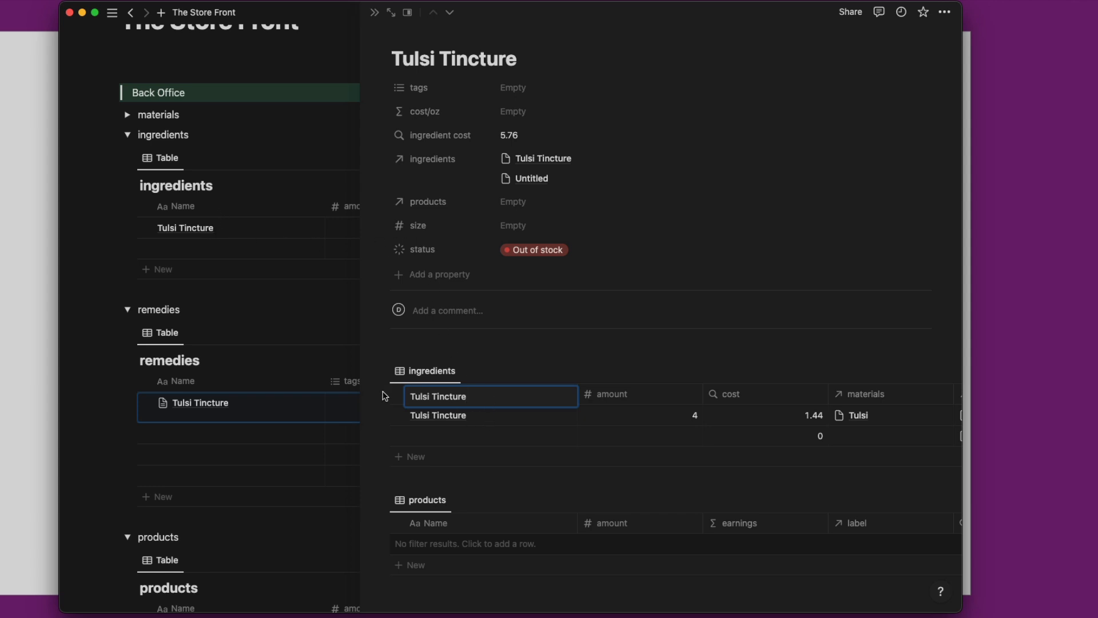
pyautogui.press('Escape')
# Name the blank ingredient "Vodka Tulsi Tincture" and set its amount to 8.
pyautogui.click(445, 436)
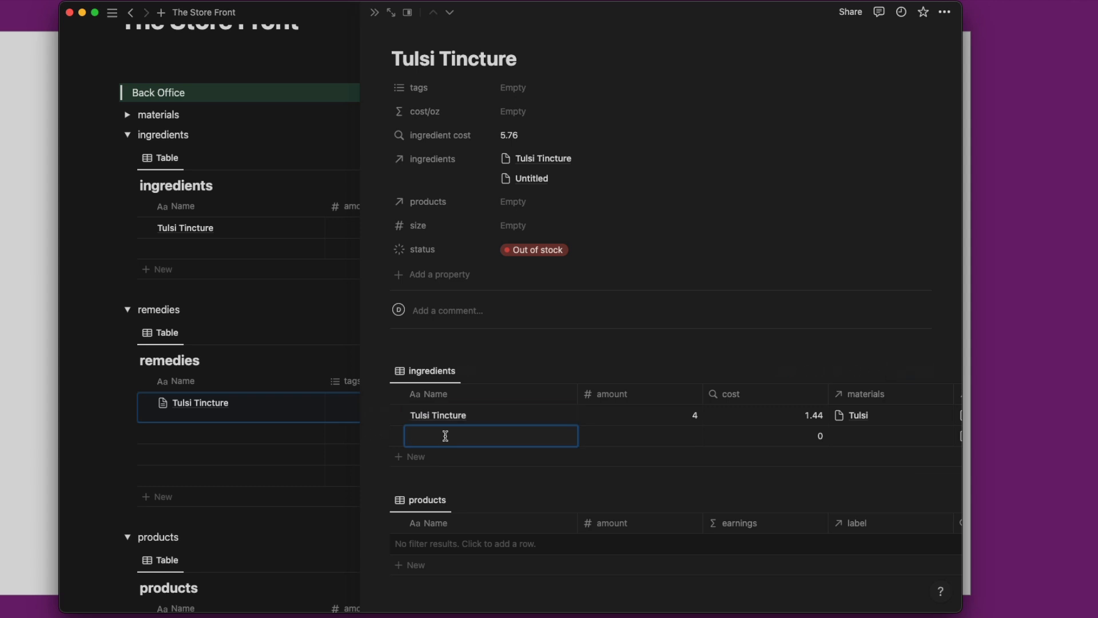
pyautogui.write('Vodka Tulsi T')
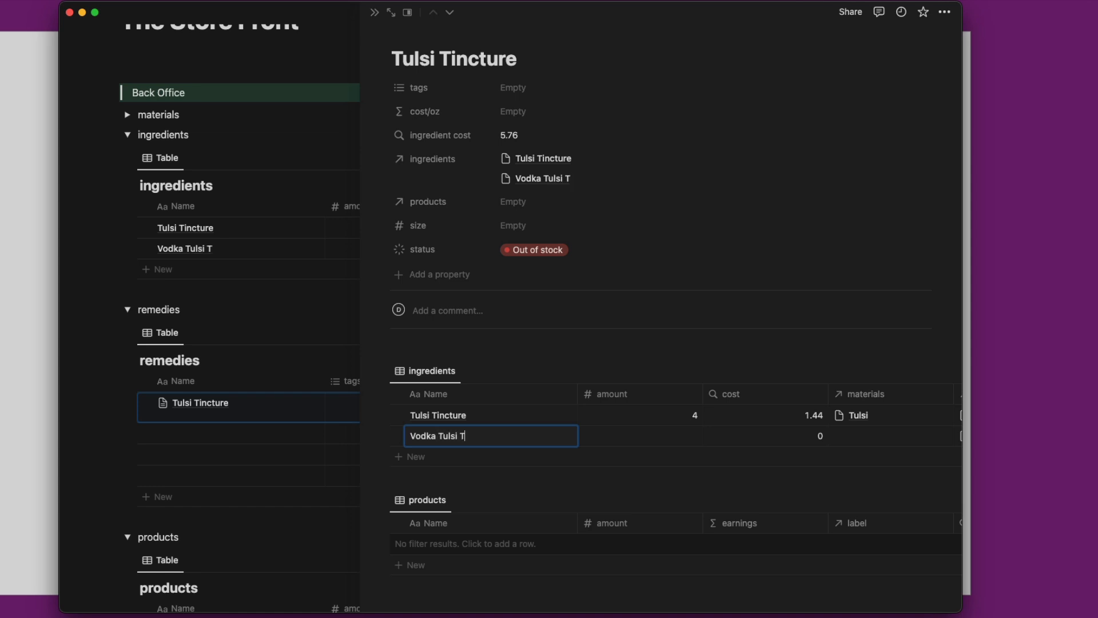
pyautogui.write('incture')
pyautogui.press('Return')
pyautogui.click(638, 437)
pyautogui.write('8')
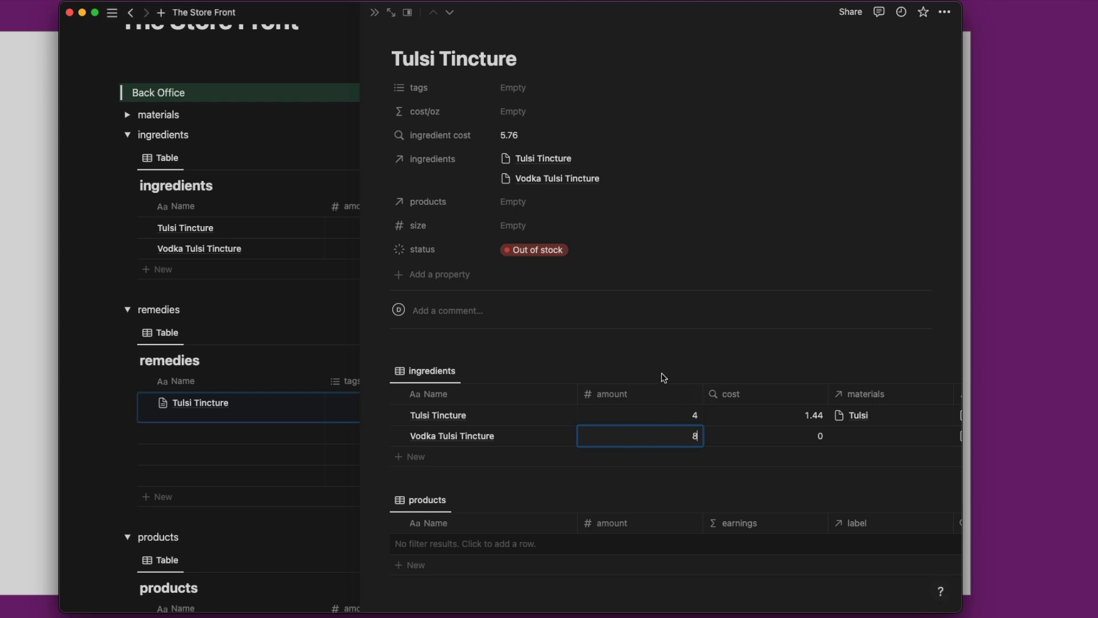
# Narrow the ingredients table's amount column and link Tito's Handmade Vodka as the material of Vodka Tulsi Tincture.
pyautogui.moveTo(703, 391); pyautogui.dragTo(629, 396)
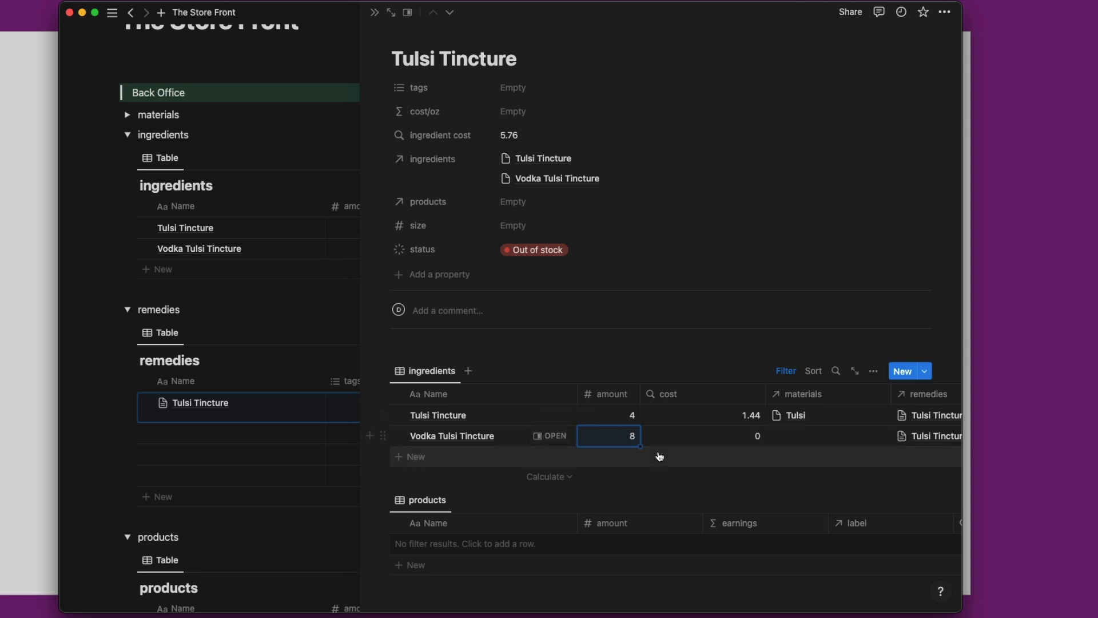
pyautogui.click(803, 441)
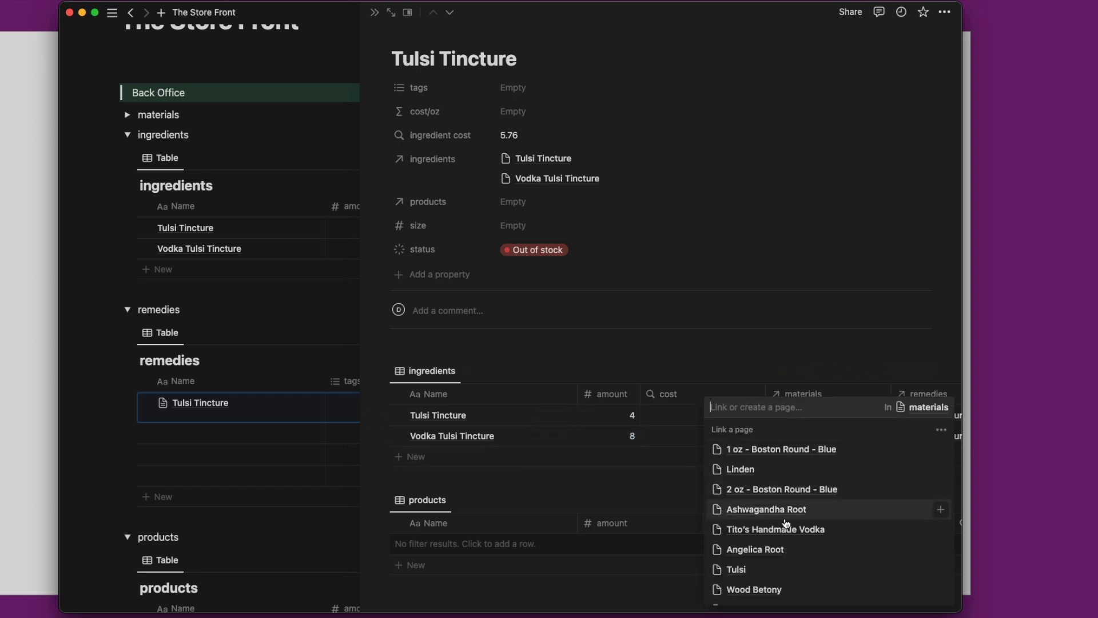
pyautogui.click(807, 529)
pyautogui.click(735, 360)
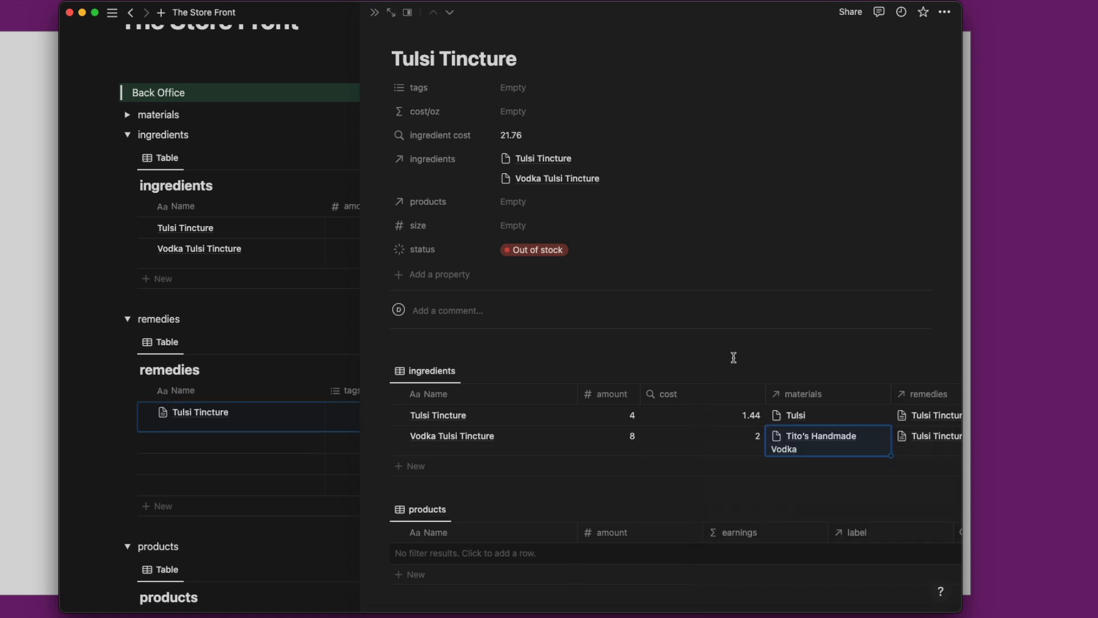
# Narrow the cost and total cost columns of the ingredients table.
pyautogui.moveTo(765, 392); pyautogui.dragTo(710, 394)
pyautogui.hscroll(3, 715, 396)
pyautogui.hscroll(3, 714, 397)
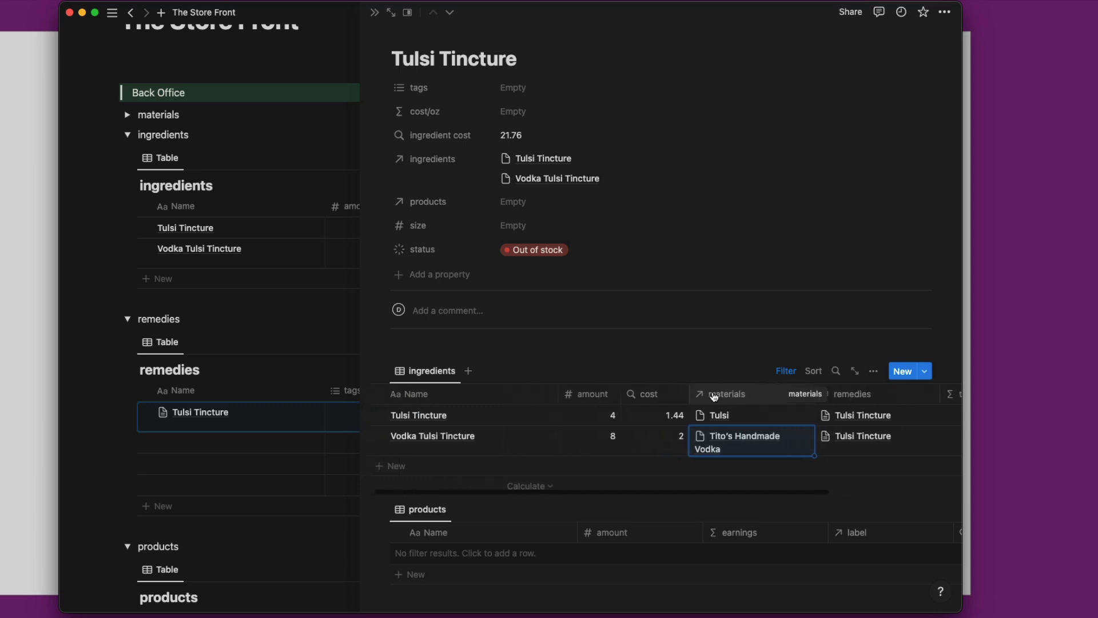
pyautogui.hscroll(2, 714, 396)
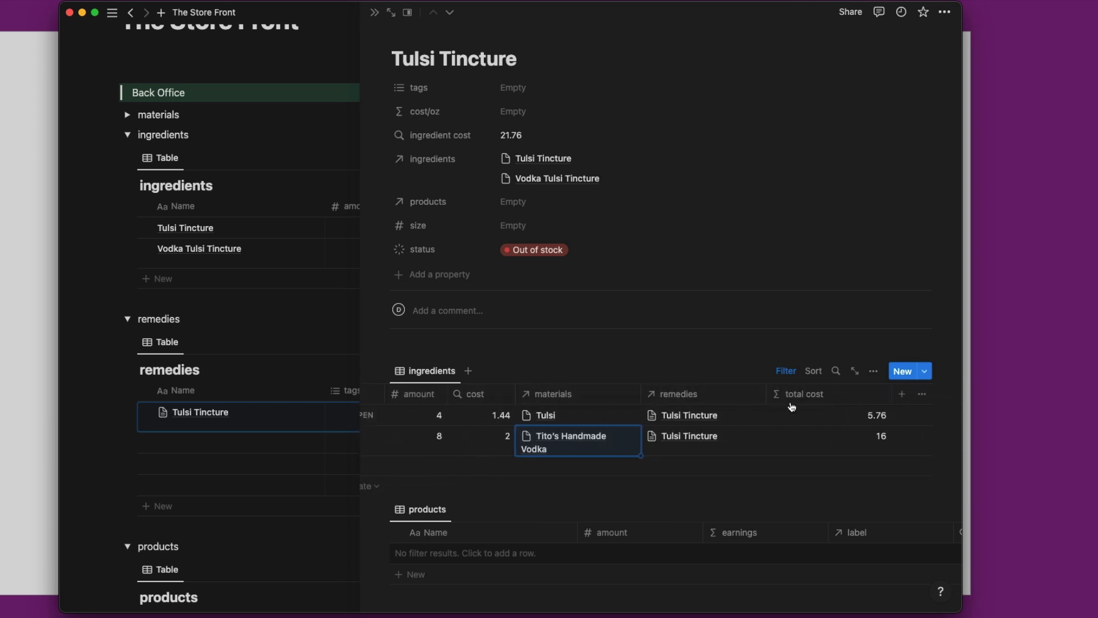
pyautogui.hscroll(-1, 883, 396)
pyautogui.hscroll(-3, 879, 398)
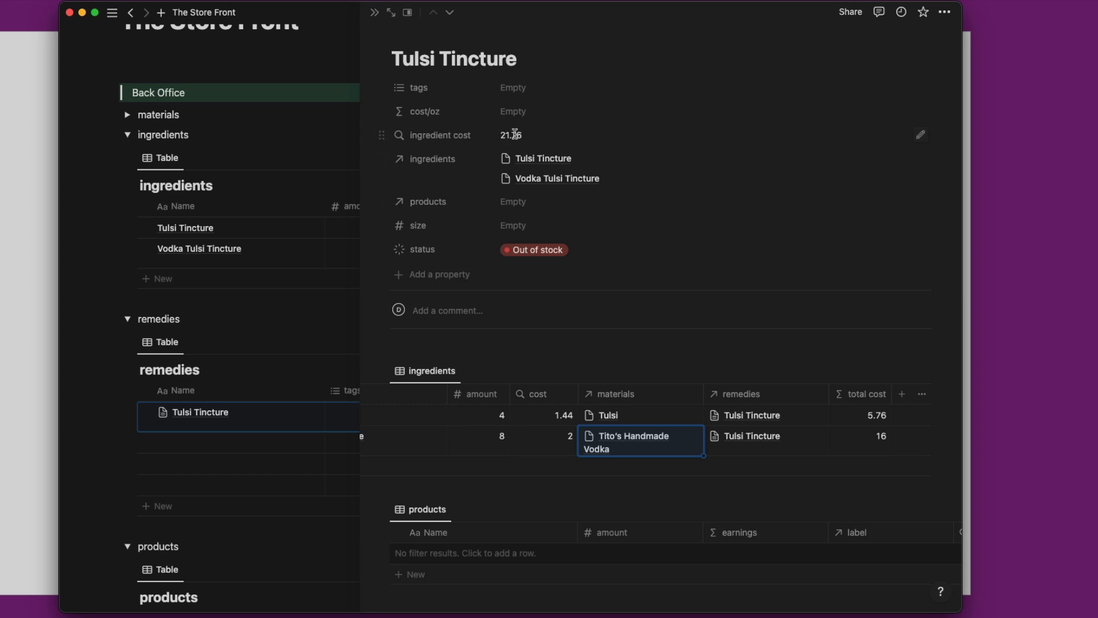
pyautogui.hscroll(-5, 506, 437)
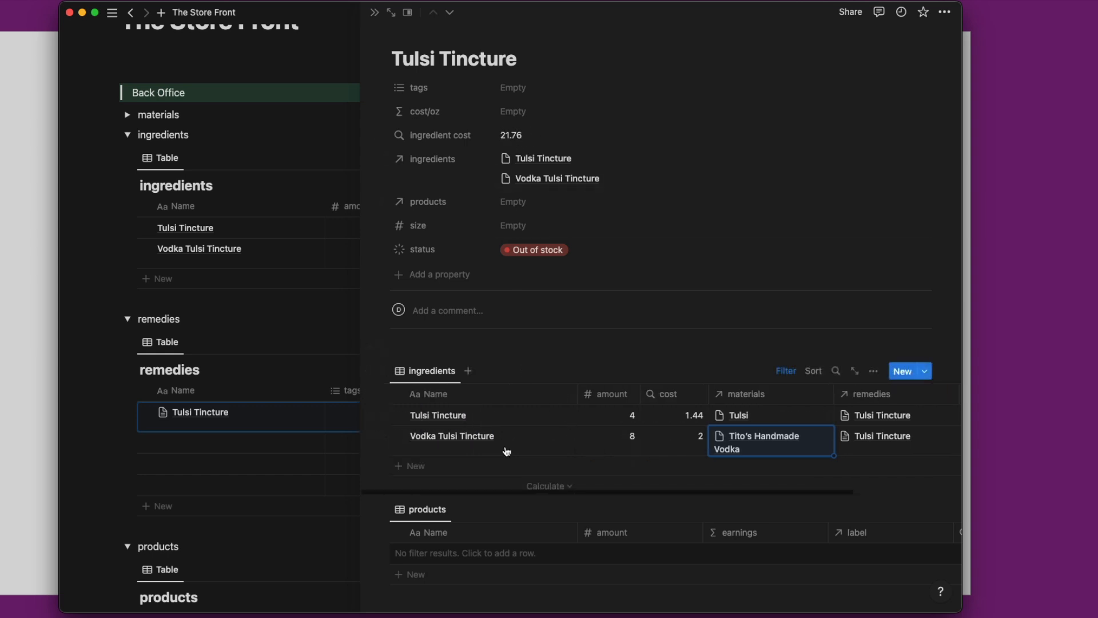
# Add a product named "1 oz Tulsi Tincture" with an amount of 1 to the remedy's products table.
pyautogui.scroll(-2, 517, 492)
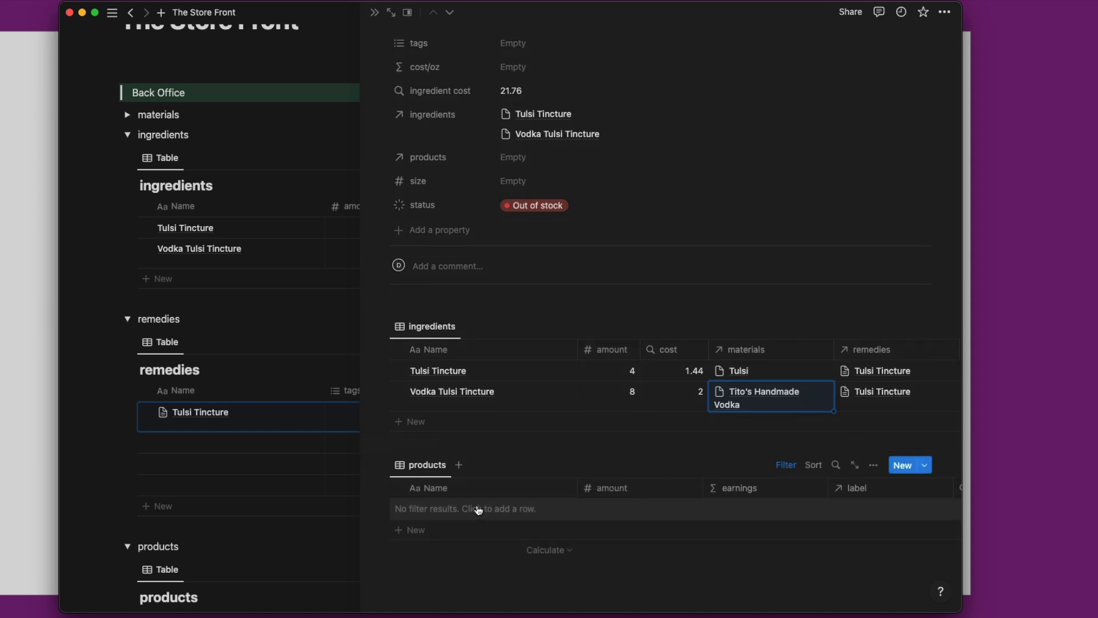
pyautogui.click(479, 509)
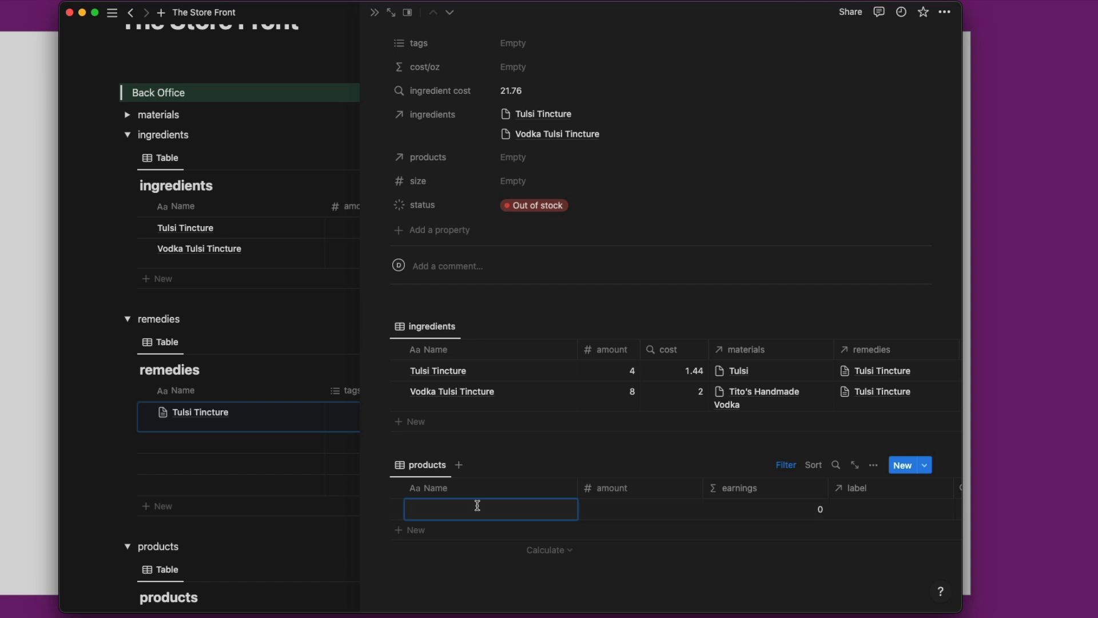
pyautogui.write('1 oz Tulsi Tincture')
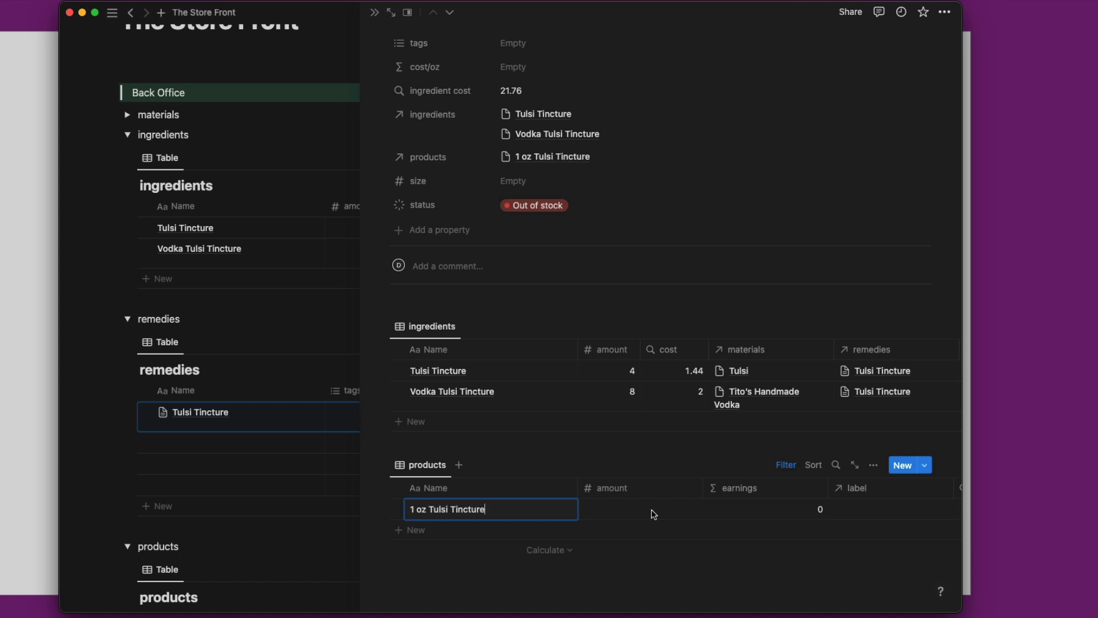
pyautogui.press('Escape')
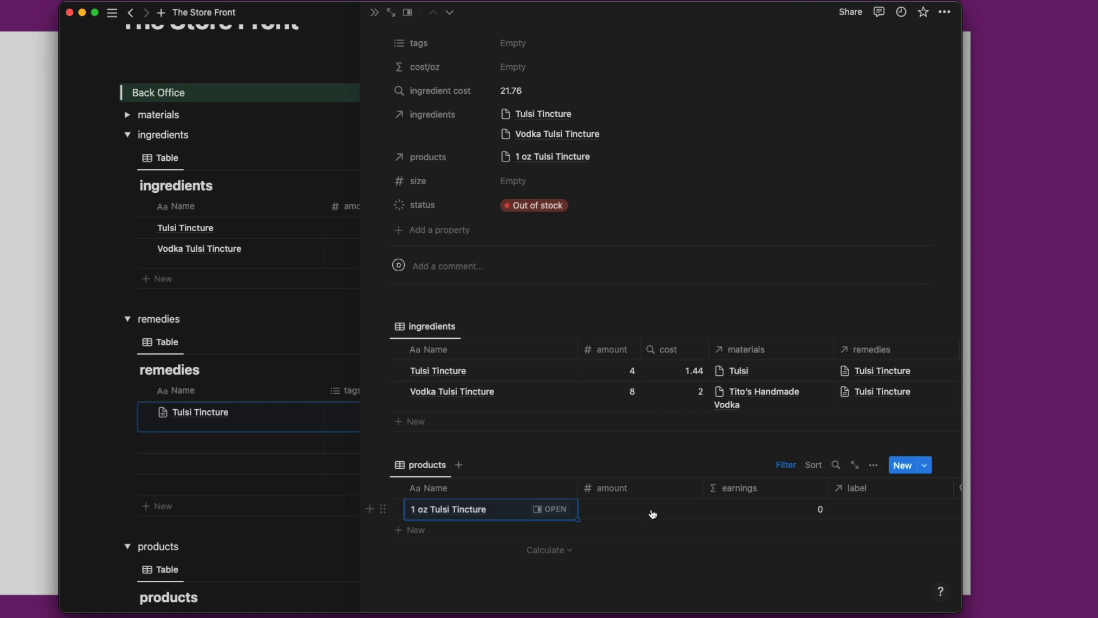
pyautogui.click(653, 513)
pyautogui.write('1')
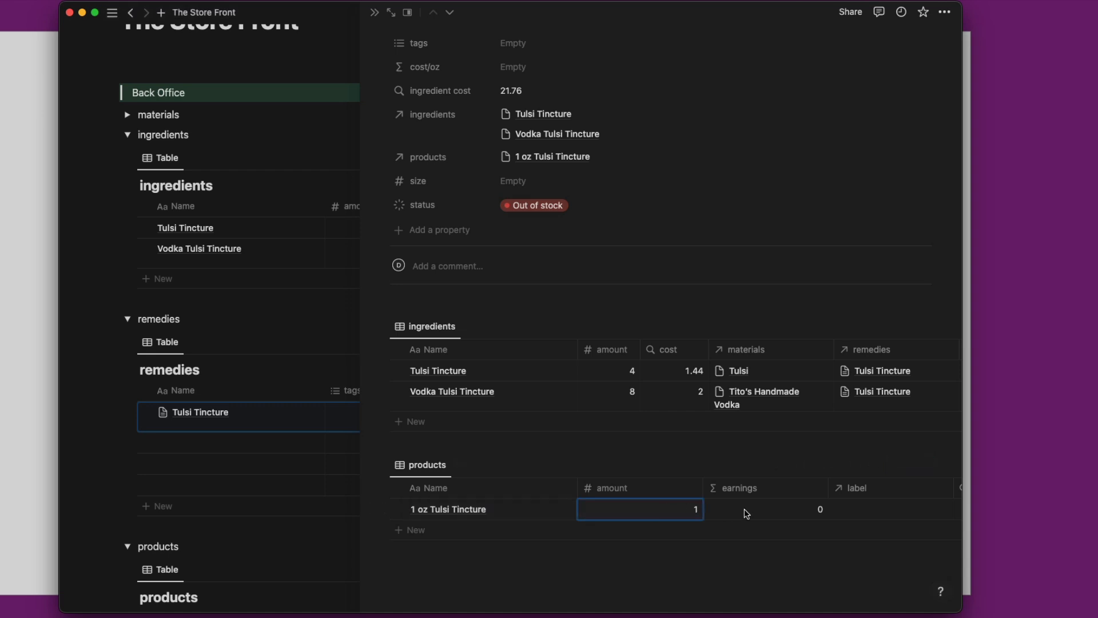
pyautogui.press('Escape')
pyautogui.hscroll(3, 750, 506)
pyautogui.hscroll(-3, 755, 503)
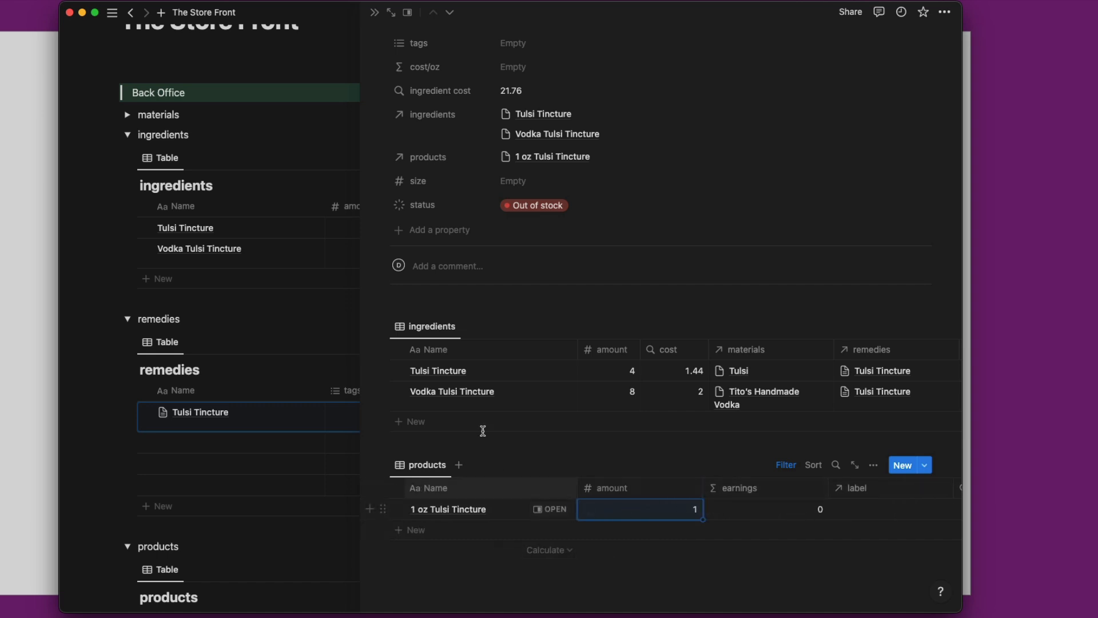
# Open the Tulsi Tincture remedy as a full page and turn on its full-width layout.
pyautogui.click(391, 14)
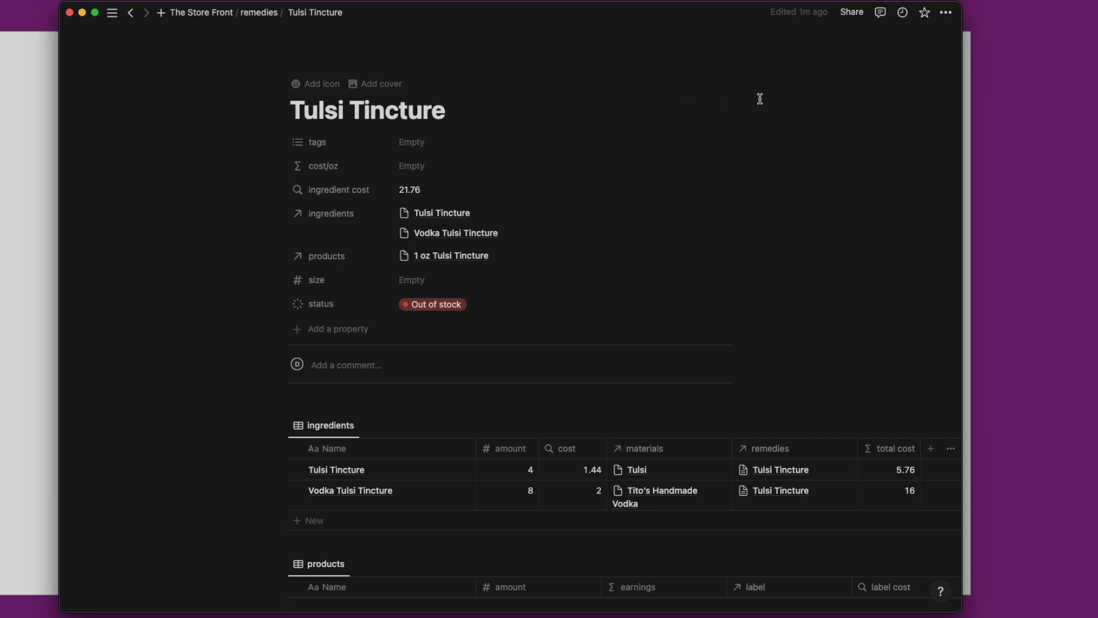
pyautogui.click(941, 13)
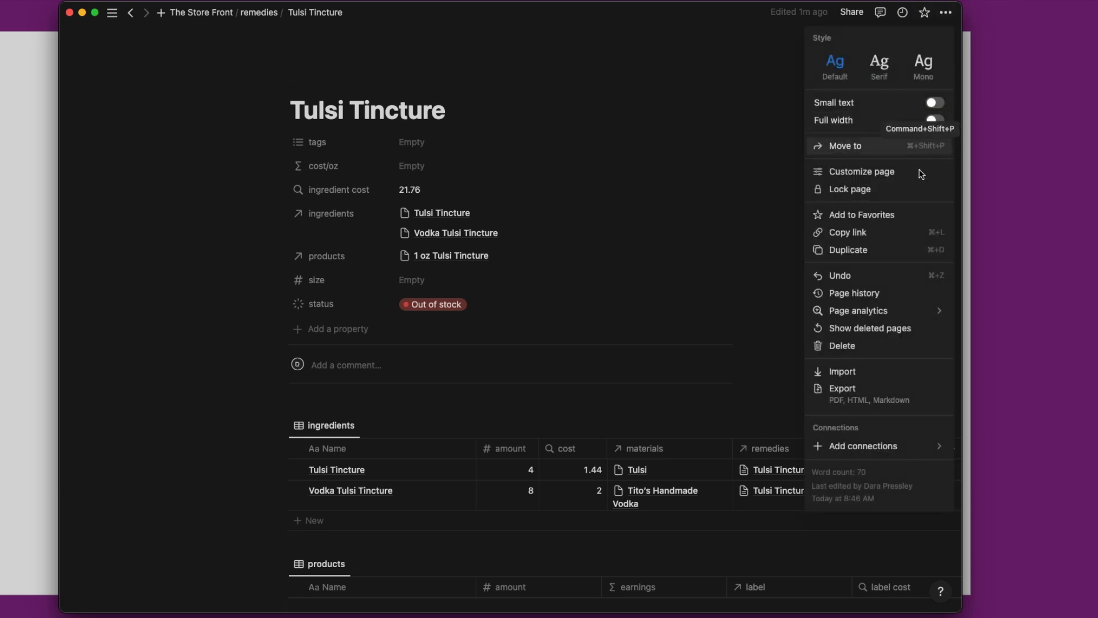
pyautogui.click(936, 121)
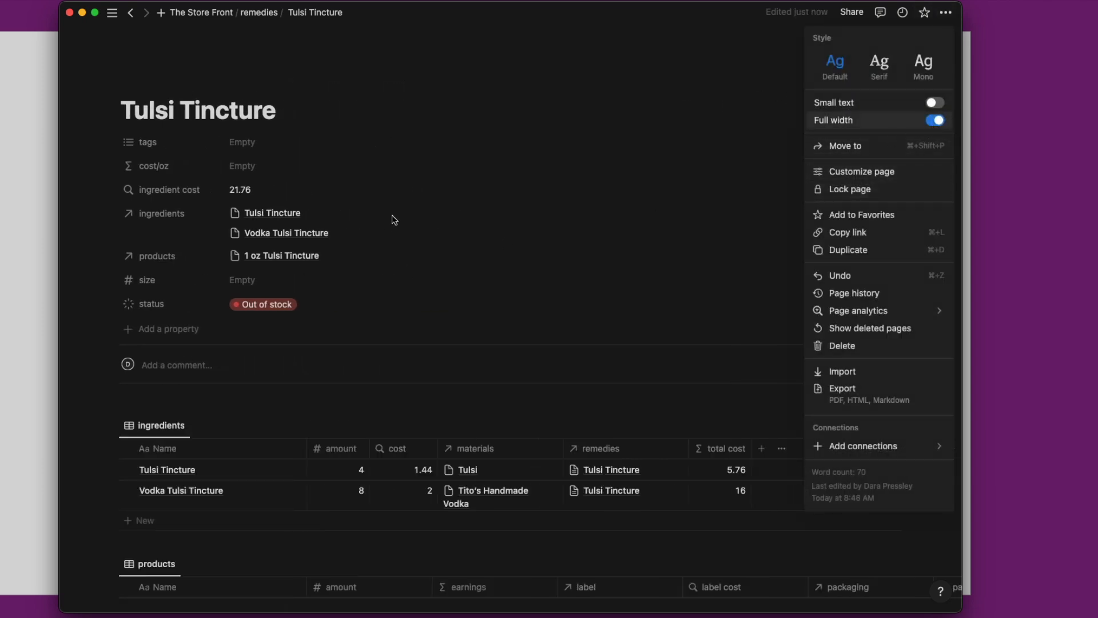
pyautogui.click(454, 262)
# Narrow the products table's amount column and move the earnings column to just after packaging cost.
pyautogui.scroll(-1, 489, 348)
pyautogui.scroll(-5, 489, 348)
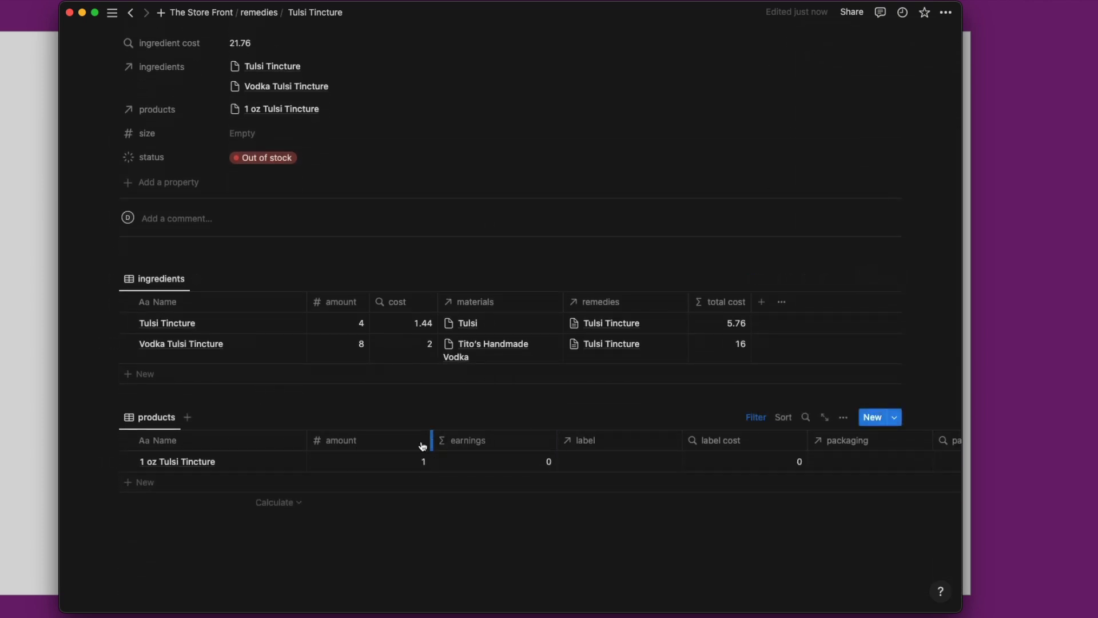
pyautogui.moveTo(426, 441); pyautogui.dragTo(368, 441)
pyautogui.moveTo(461, 446); pyautogui.dragTo(892, 447)
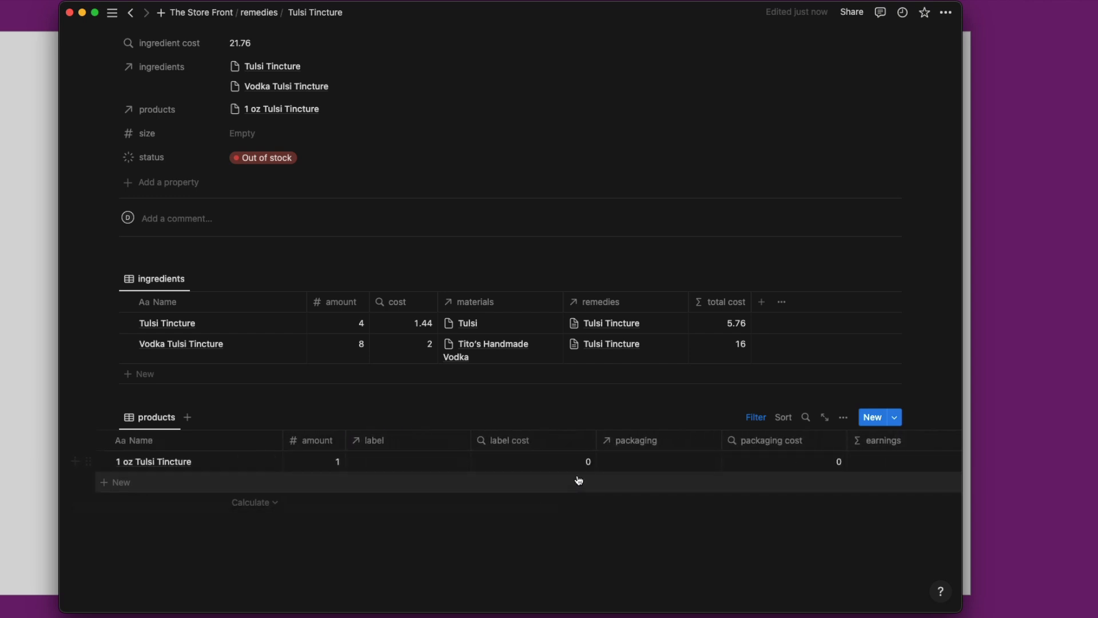
# Link 2x2 labels as the label for the 1 oz Tulsi Tincture product and narrow the label column.
pyautogui.click(402, 444)
pyautogui.click(406, 465)
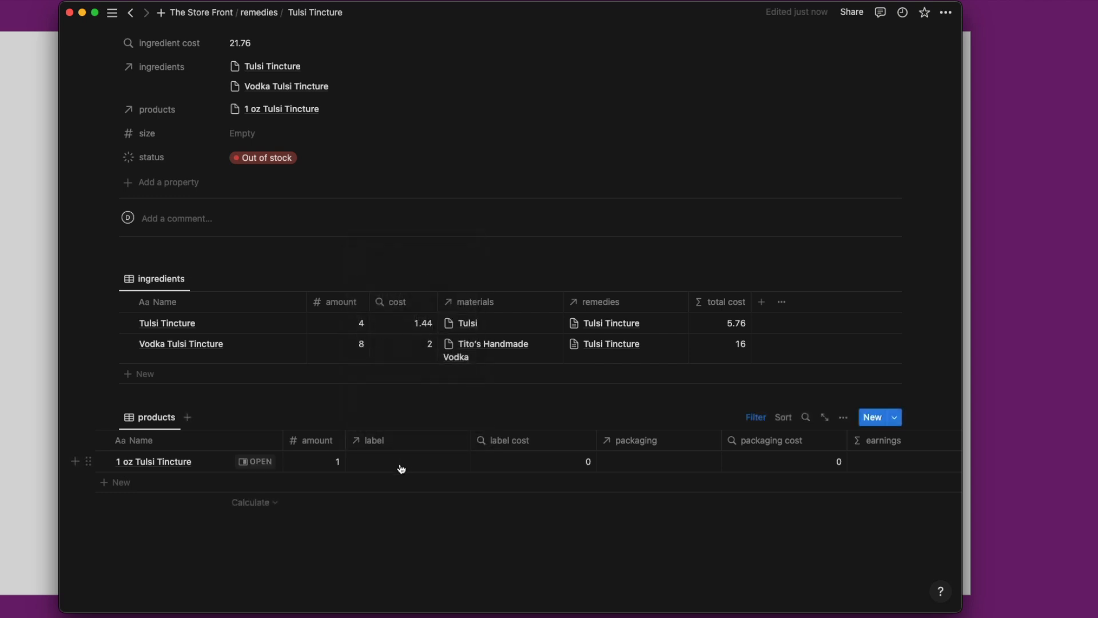
pyautogui.click(400, 466)
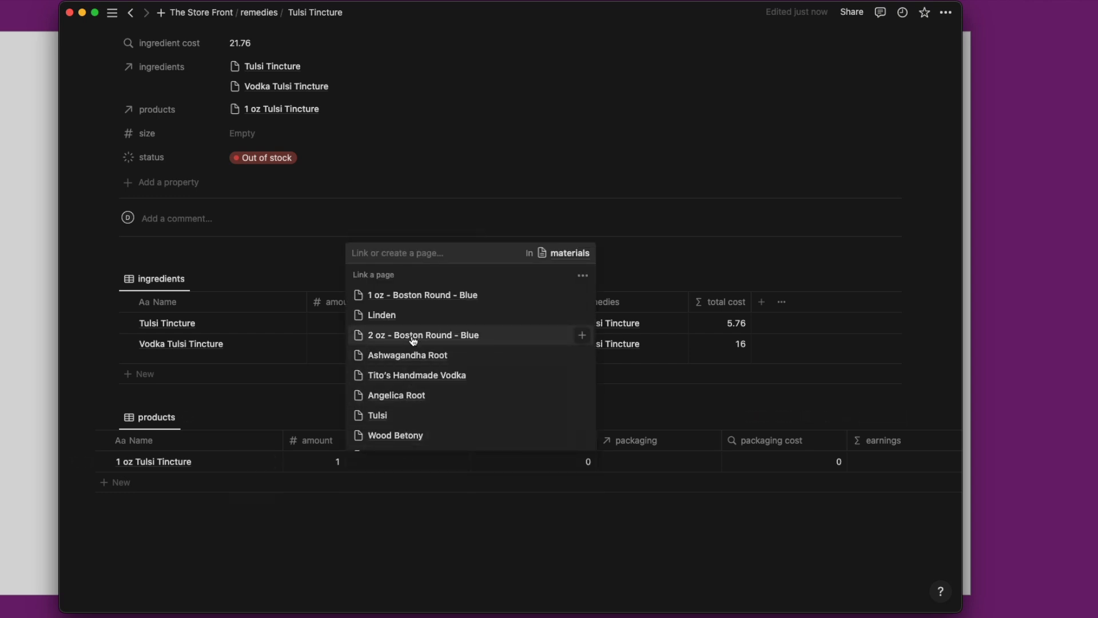
pyautogui.write('2')
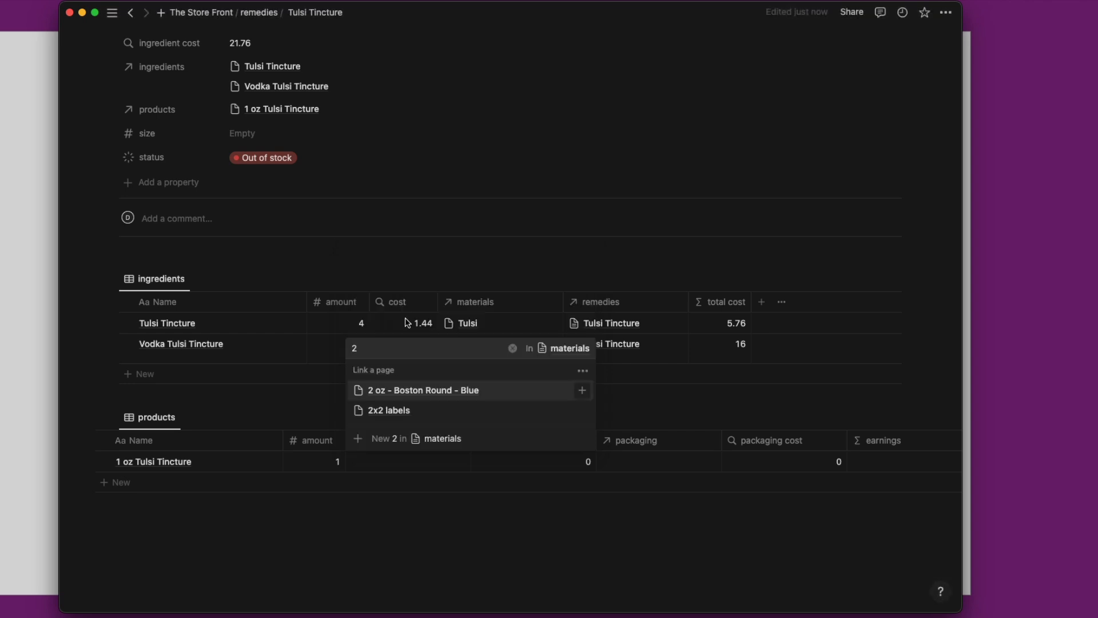
pyautogui.click(403, 411)
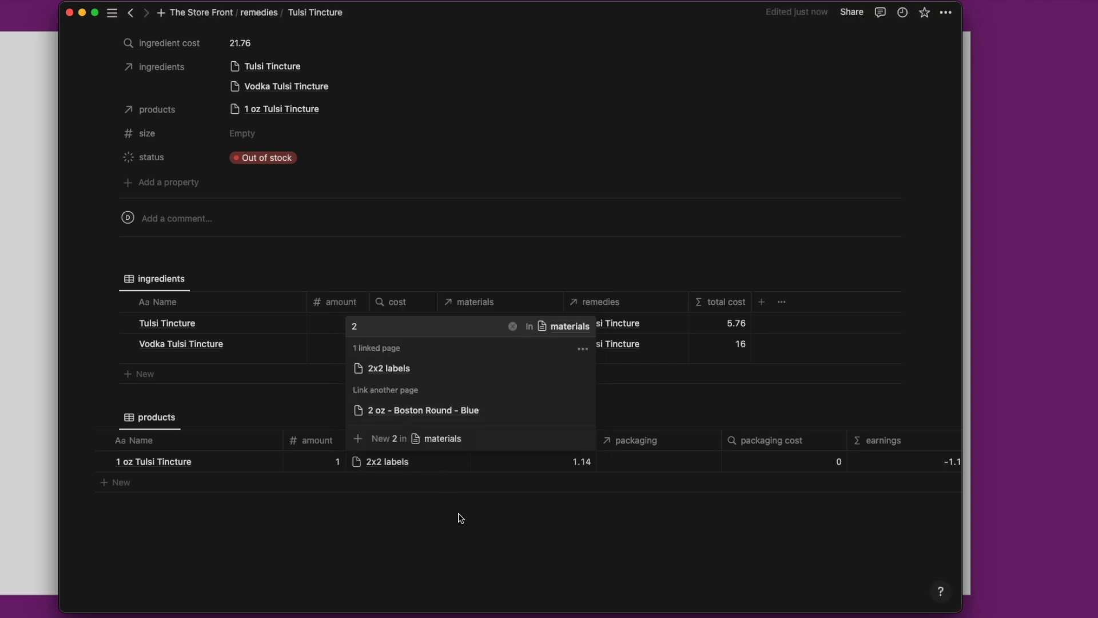
pyautogui.press('Escape')
pyautogui.moveTo(474, 439); pyautogui.dragTo(429, 439)
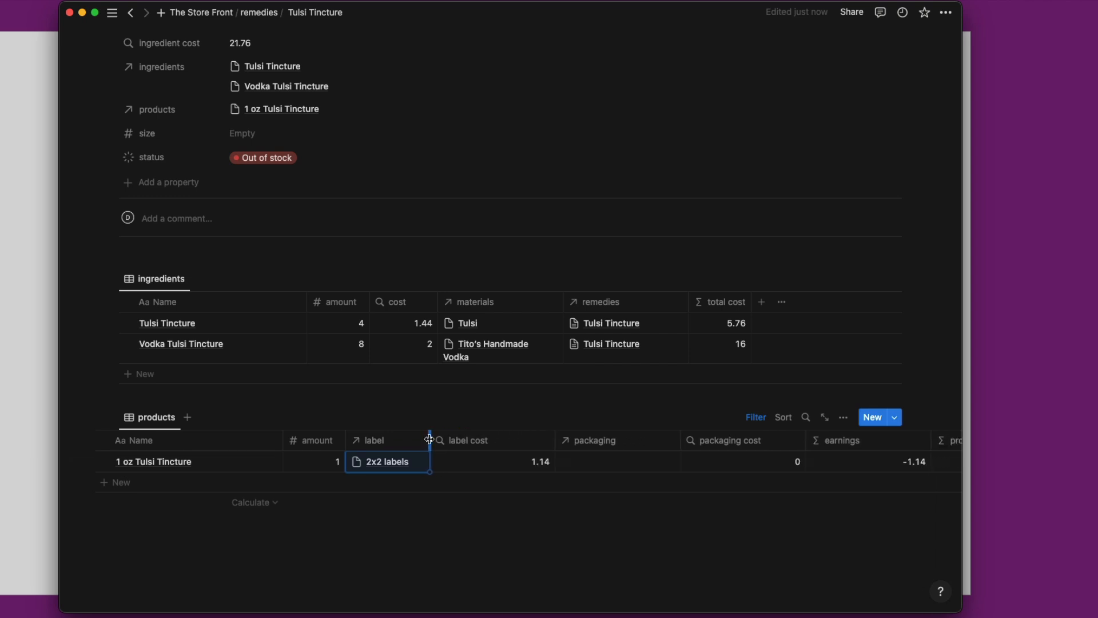
# Hide the products table's label cost column and link 1 oz - Boston Round - Blue as the 1 oz Tulsi Tincture's packaging.
pyautogui.click(510, 444)
pyautogui.click(486, 375)
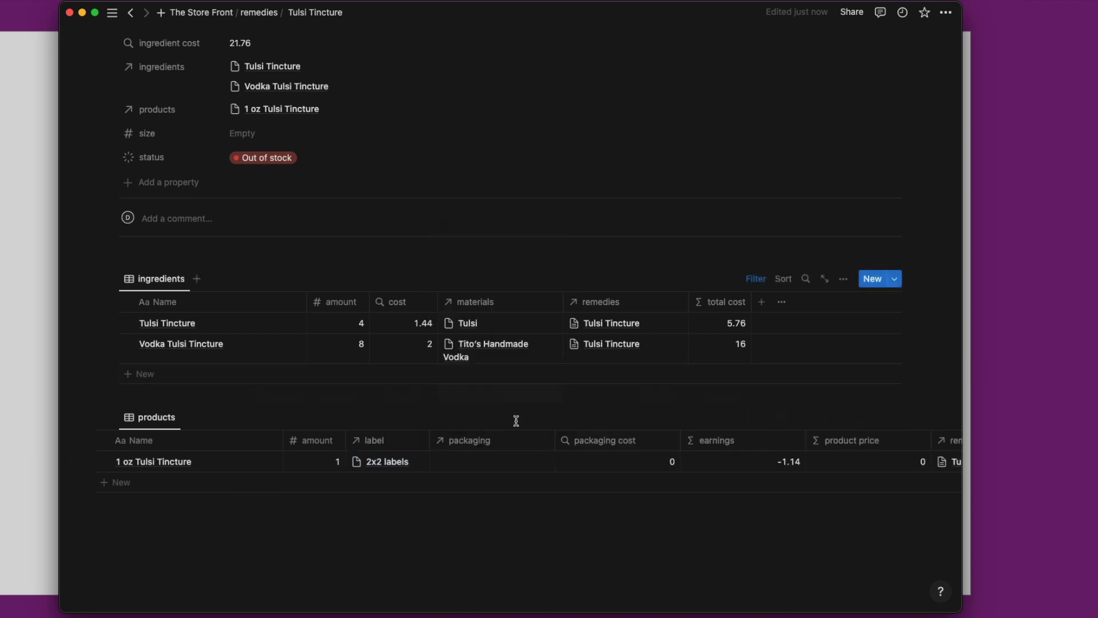
pyautogui.click(508, 461)
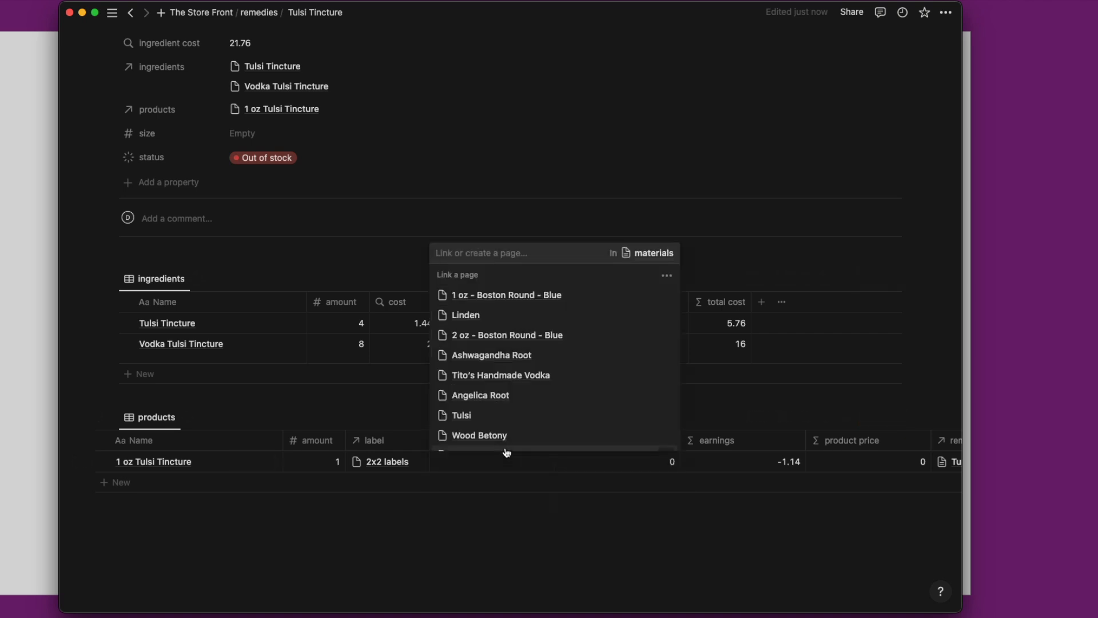
pyautogui.click(527, 294)
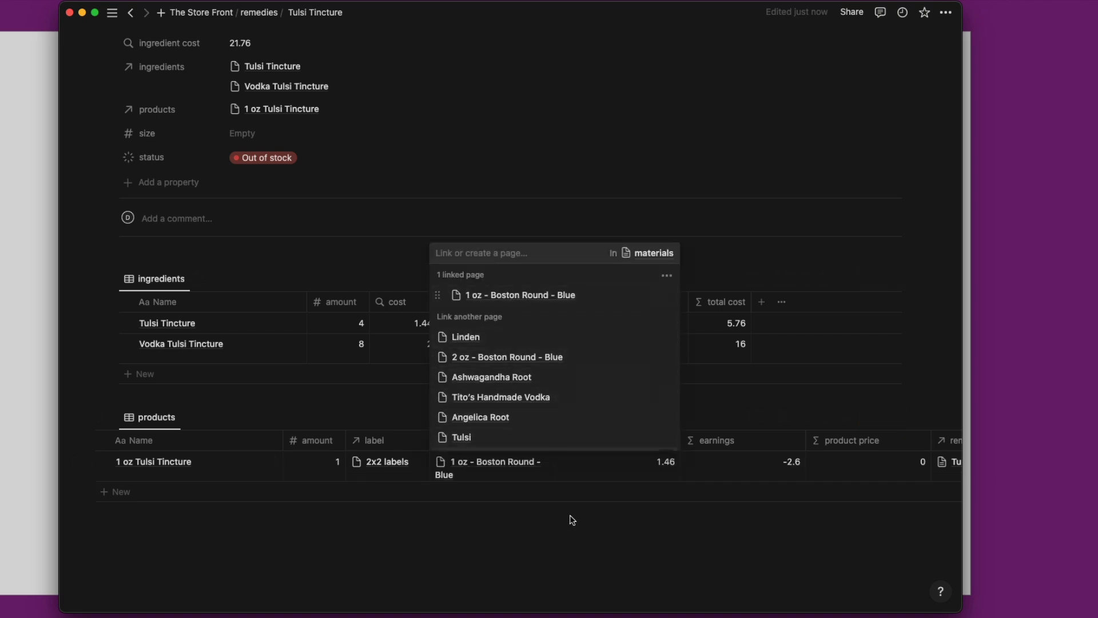
pyautogui.press('Escape')
# Narrow the products table's packaging column and hide the packaging cost, remedies and remedy cost columns.
pyautogui.moveTo(555, 446); pyautogui.dragTo(543, 446)
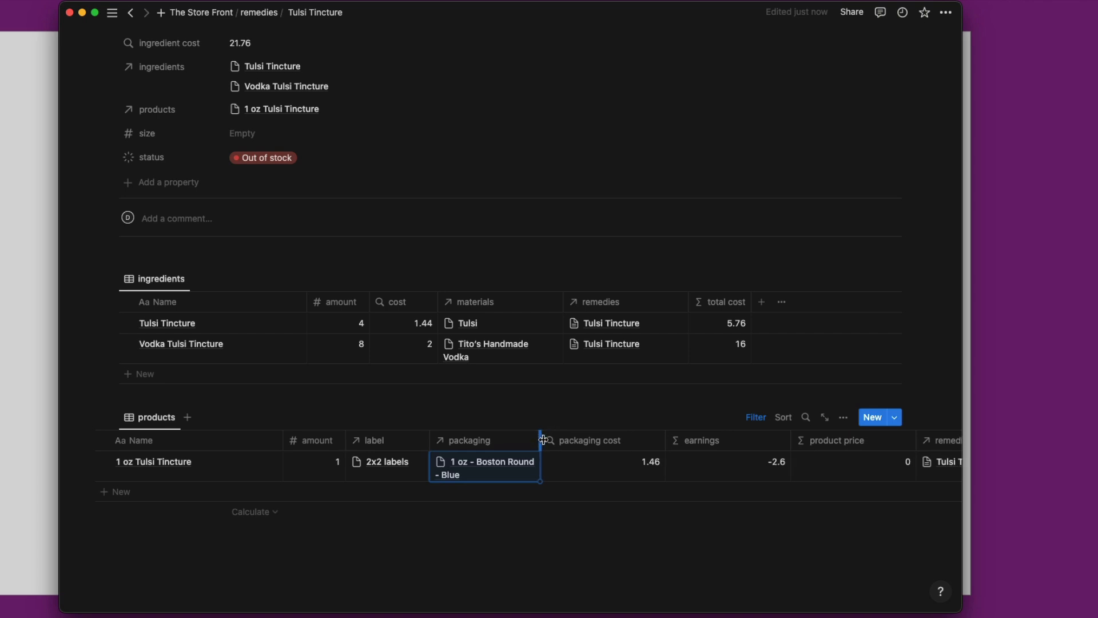
pyautogui.click(605, 446)
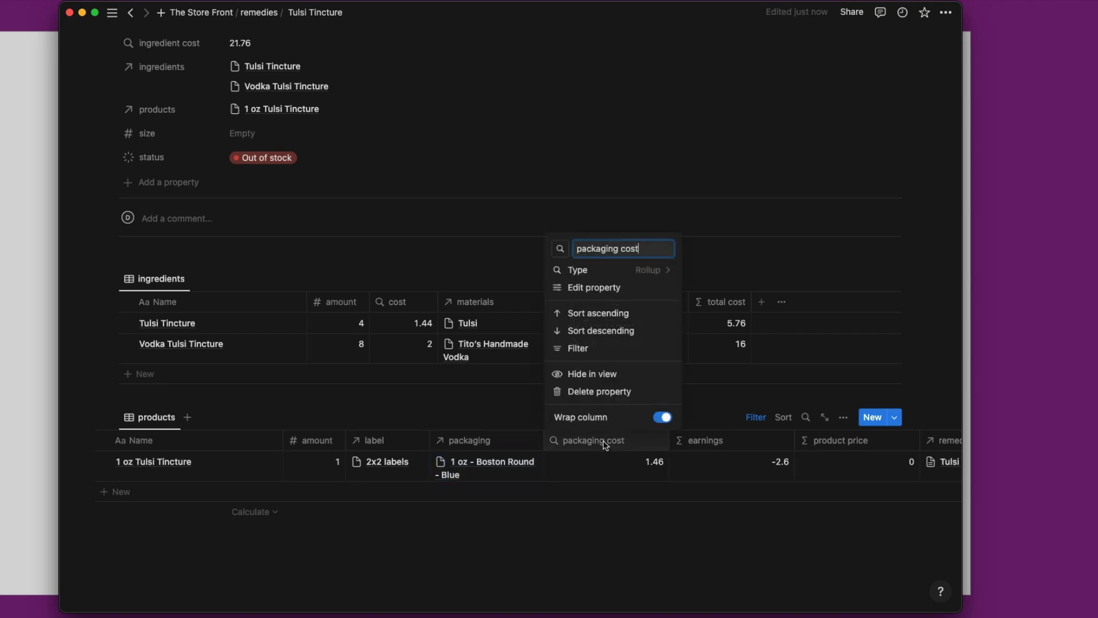
pyautogui.click(606, 371)
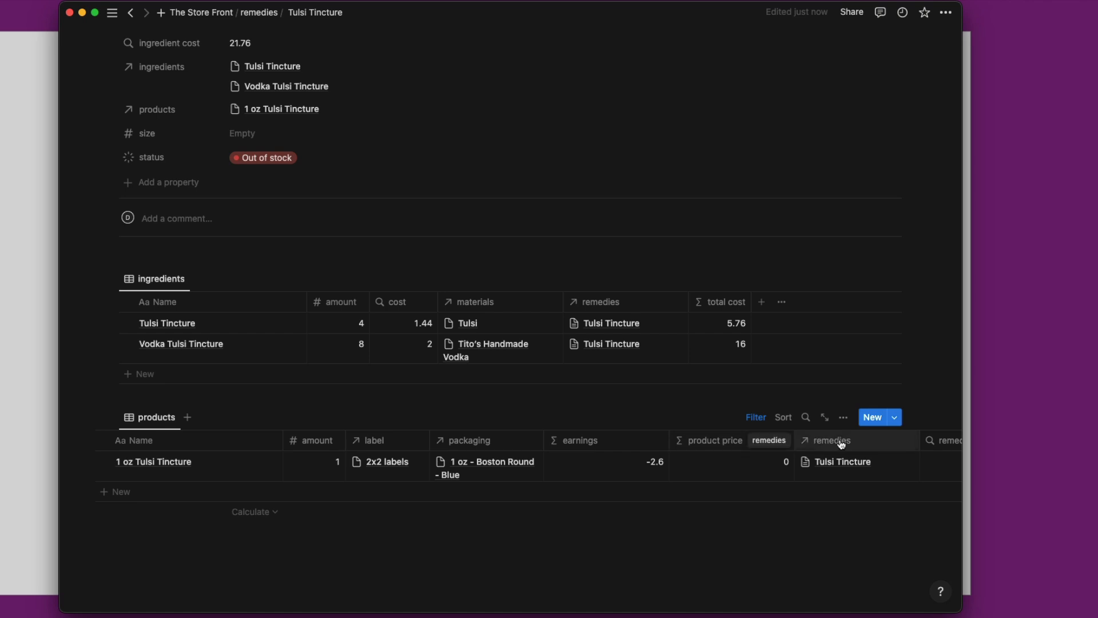
pyautogui.click(841, 444)
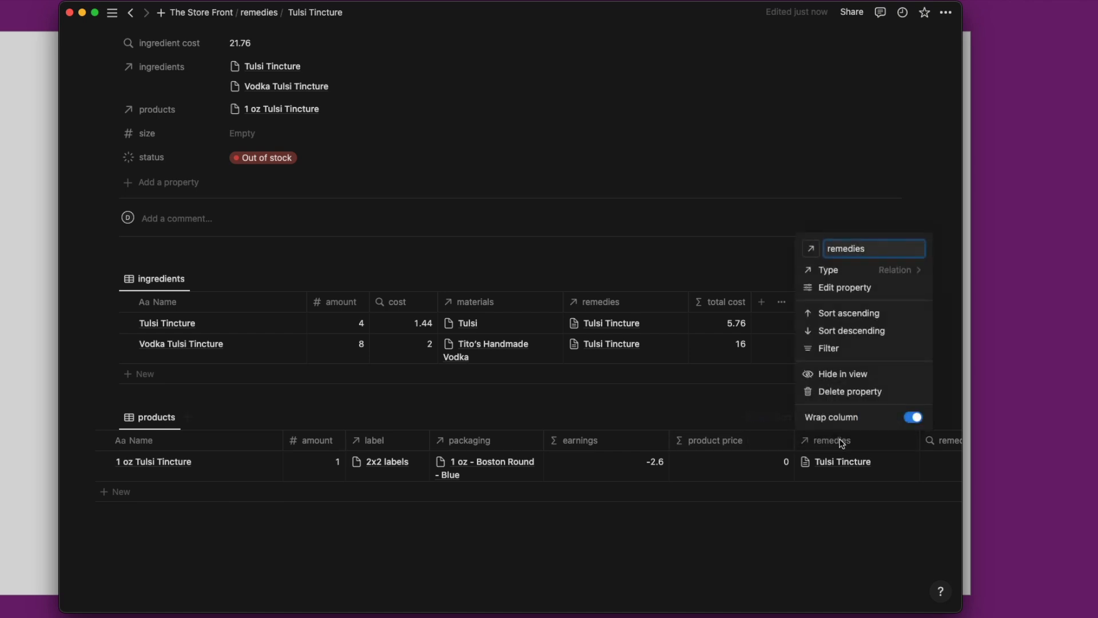
pyautogui.click(821, 377)
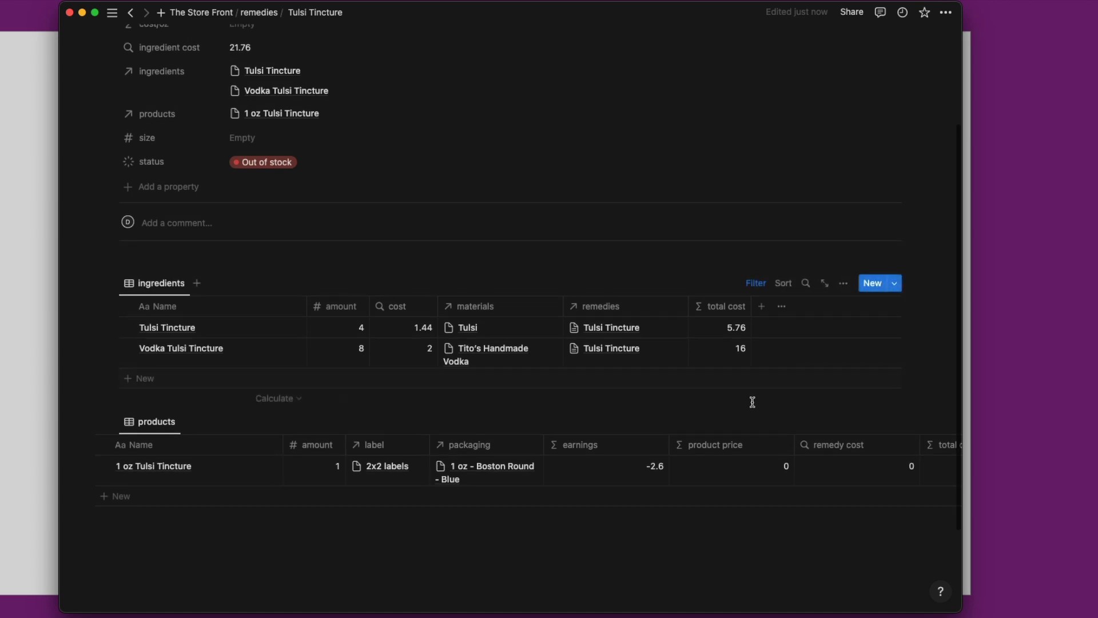
pyautogui.click(839, 446)
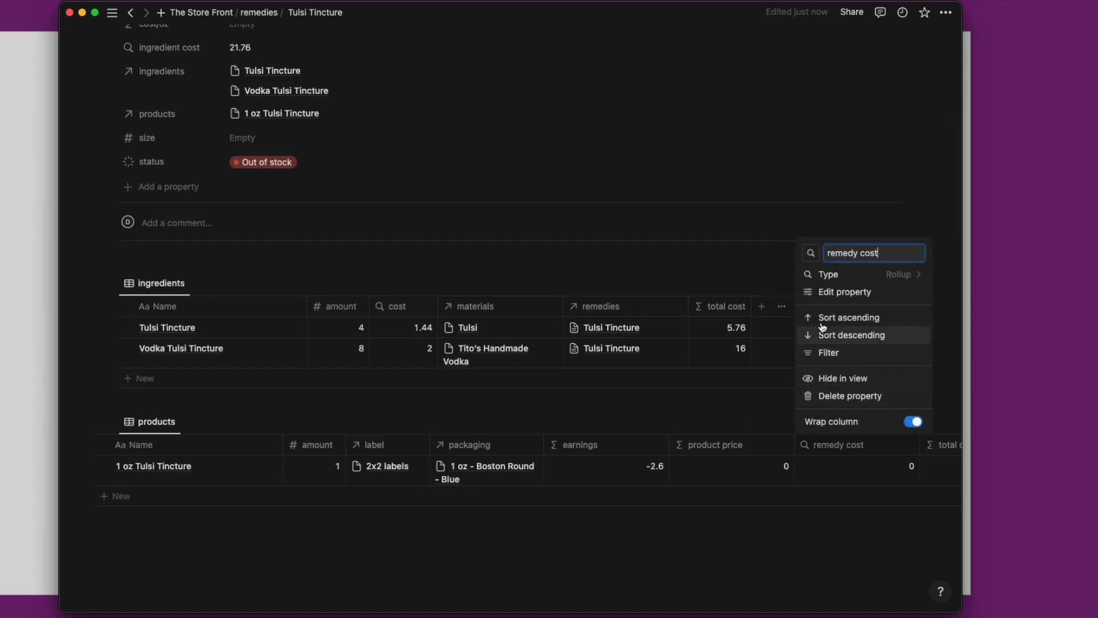
pyautogui.click(827, 380)
# Reorder the products table so up charge follows packaging, then total cost, product price and earnings.
pyautogui.hscroll(5, 775, 472)
pyautogui.moveTo(804, 444); pyautogui.dragTo(452, 446)
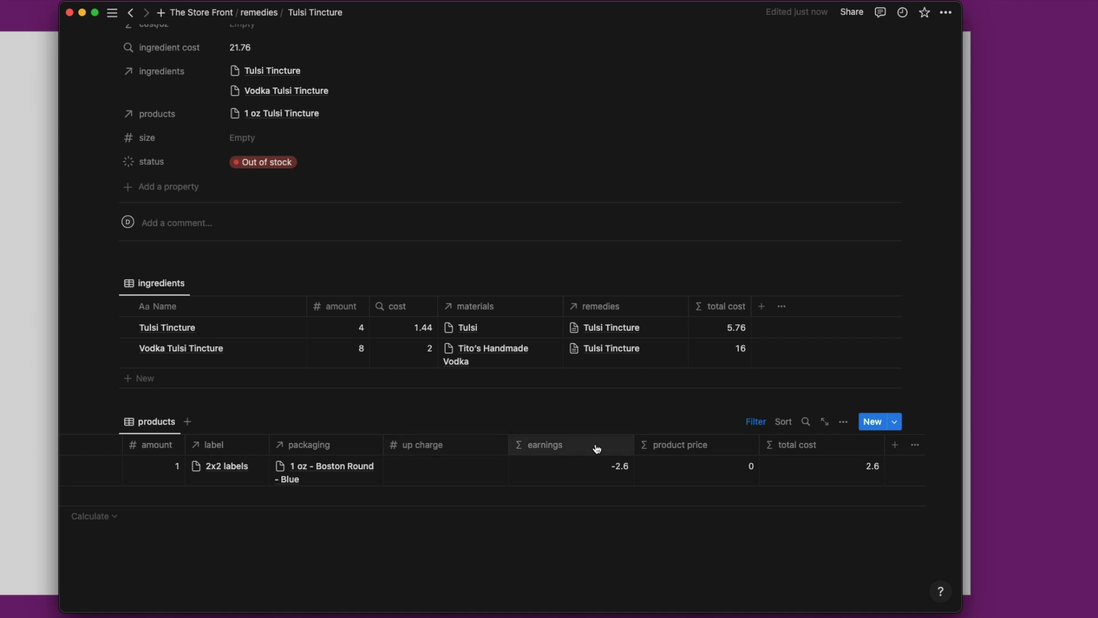
pyautogui.moveTo(793, 451); pyautogui.dragTo(668, 453)
pyautogui.moveTo(571, 454); pyautogui.dragTo(852, 453)
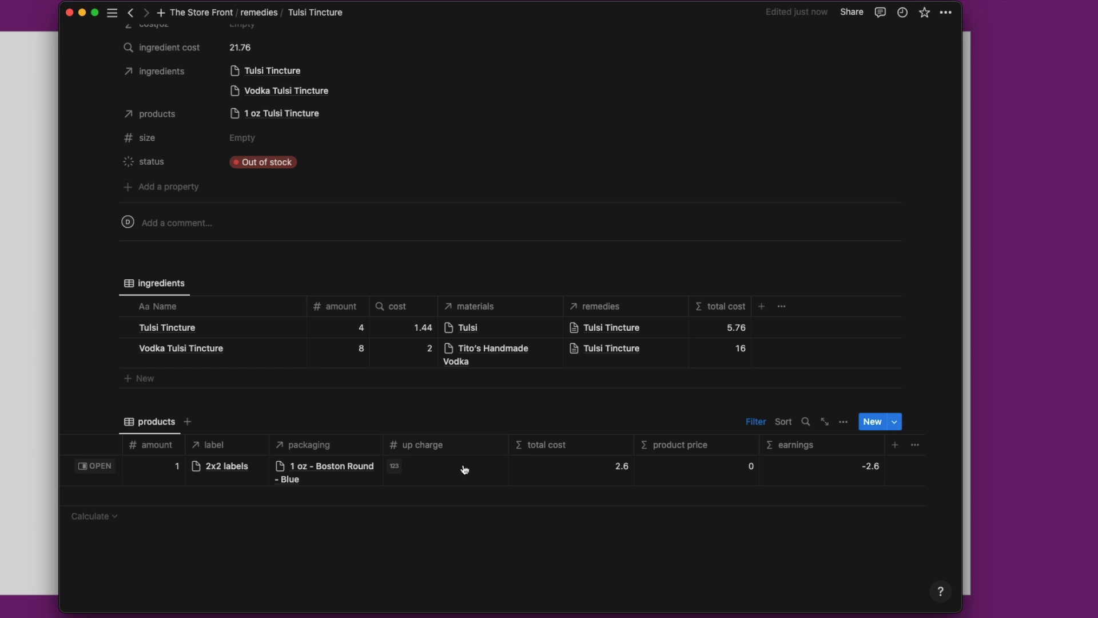
# Set the up charge of the 1 oz Tulsi Tincture product to 4.
pyautogui.click(443, 469)
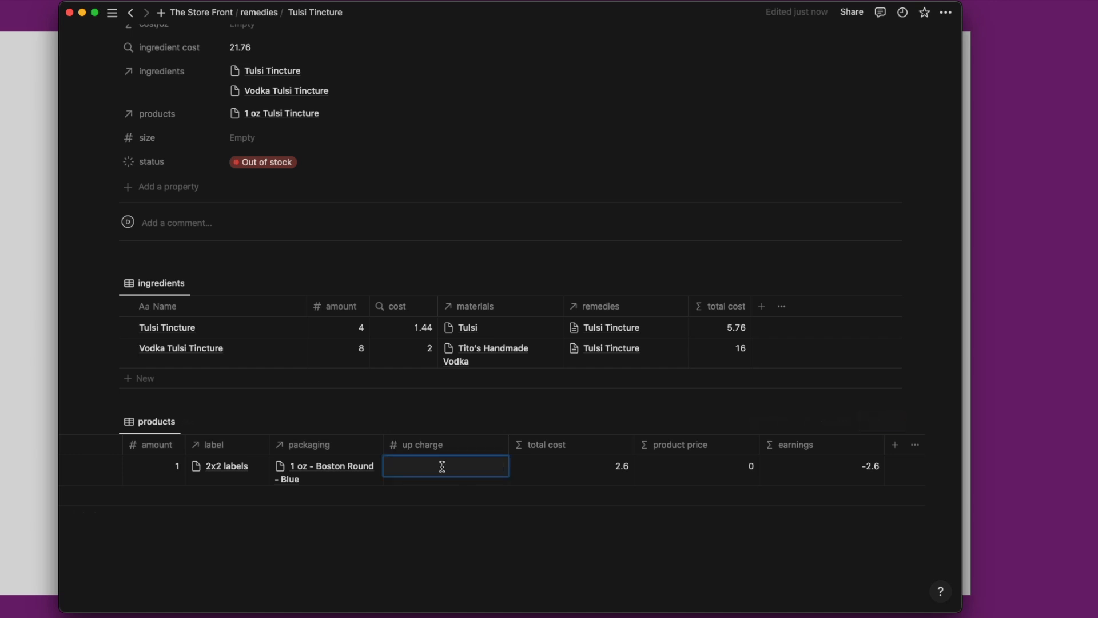
pyautogui.write('4')
pyautogui.press('Escape')
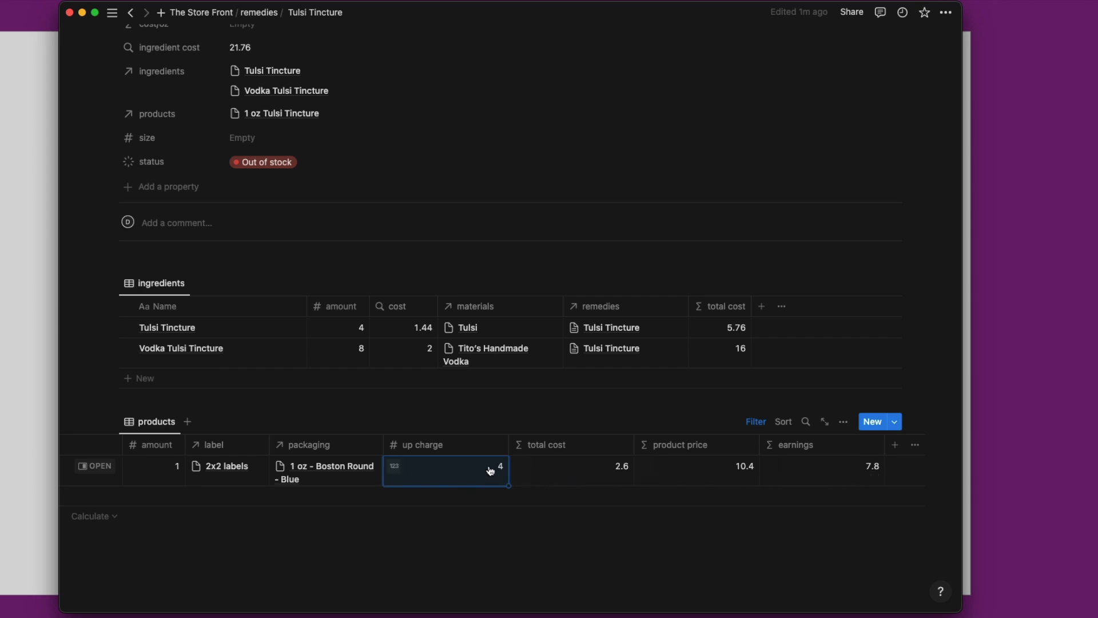
# Set the size property of the Tulsi Tincture remedy to 8.
pyautogui.hscroll(-5, 486, 466)
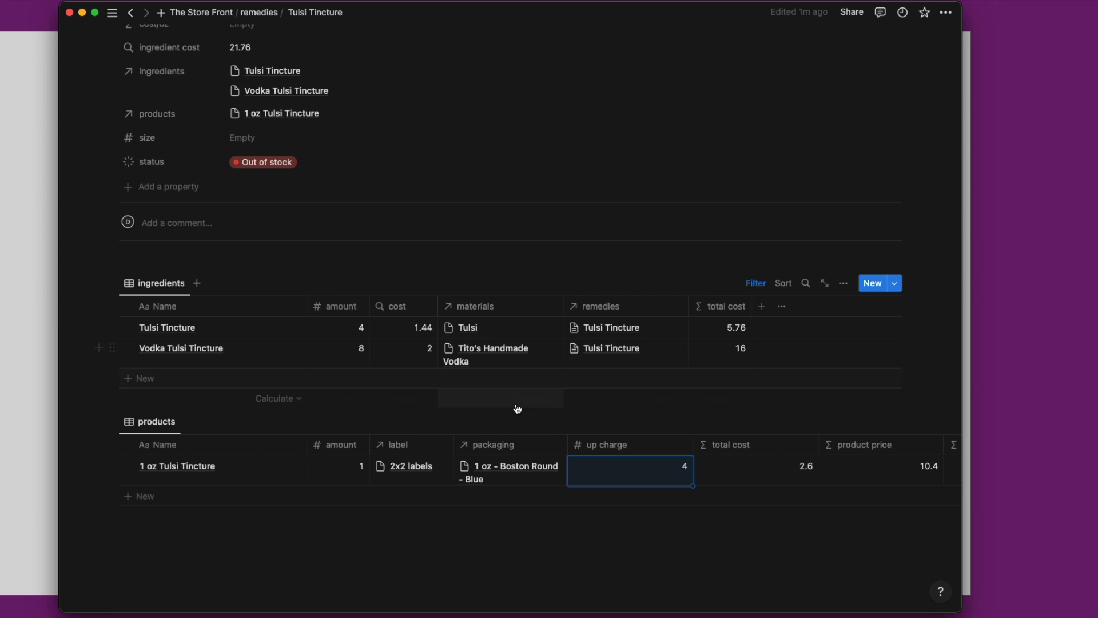
pyautogui.scroll(2, 521, 408)
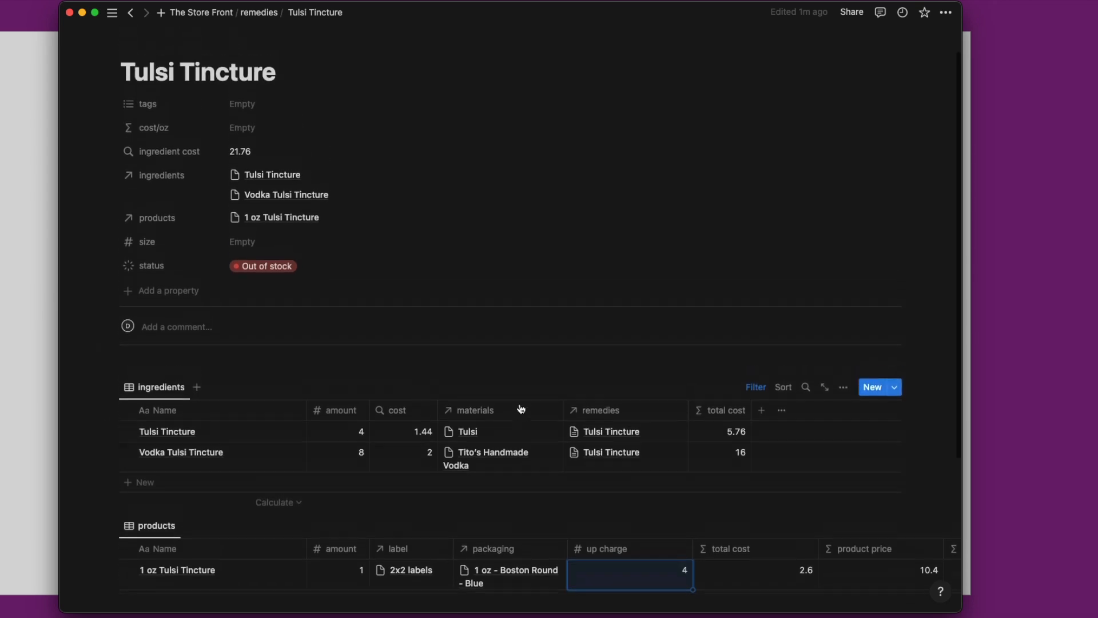
pyautogui.scroll(-3, 519, 404)
pyautogui.scroll(-2, 520, 403)
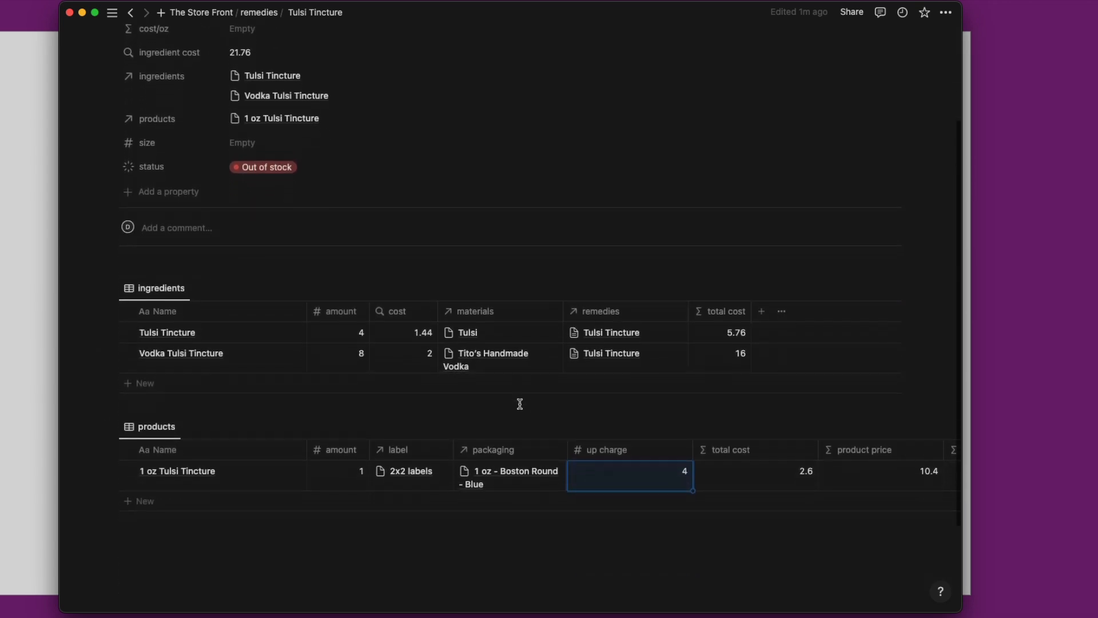
pyautogui.scroll(4, 520, 372)
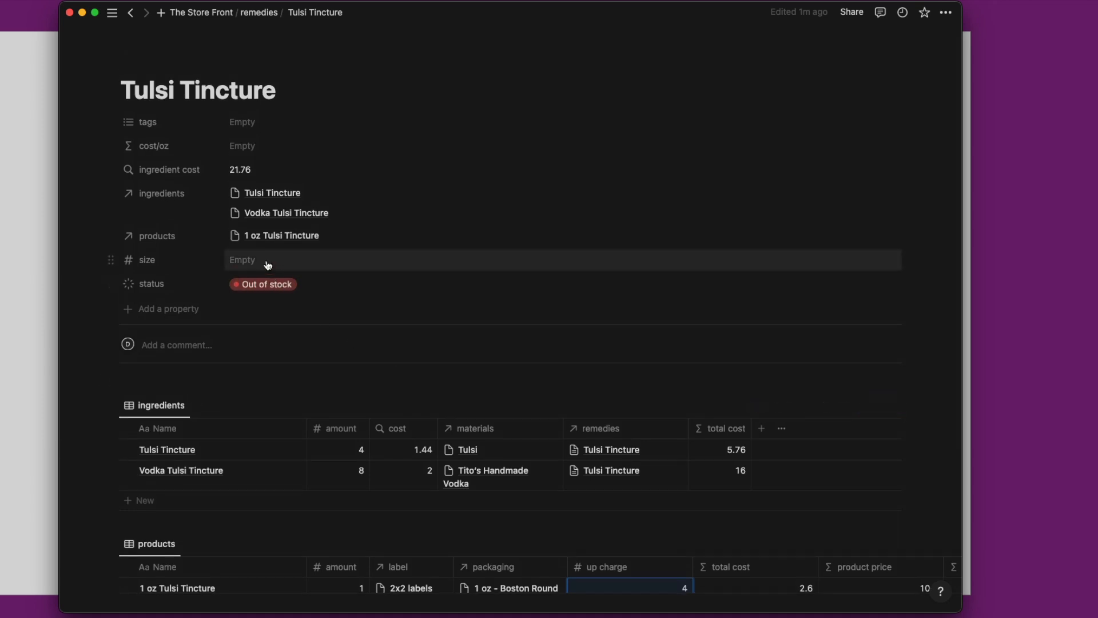
pyautogui.click(267, 262)
pyautogui.write('8')
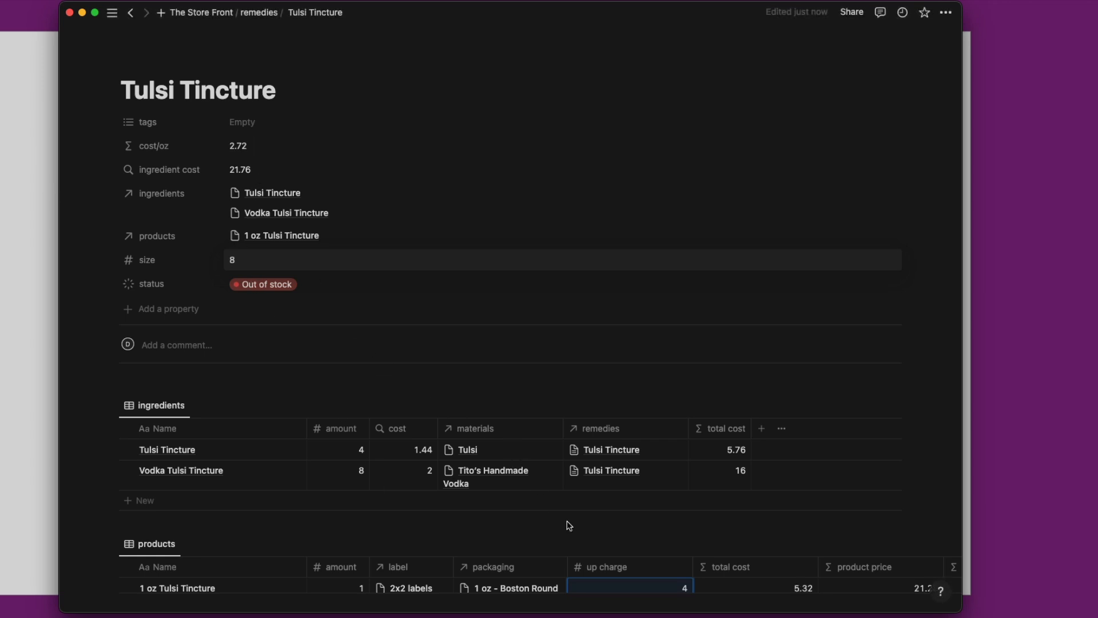
# Review the product's total cost, price and earnings alongside the remedy's cost per ounce.
pyautogui.scroll(-5, 569, 525)
pyautogui.hscroll(4, 637, 436)
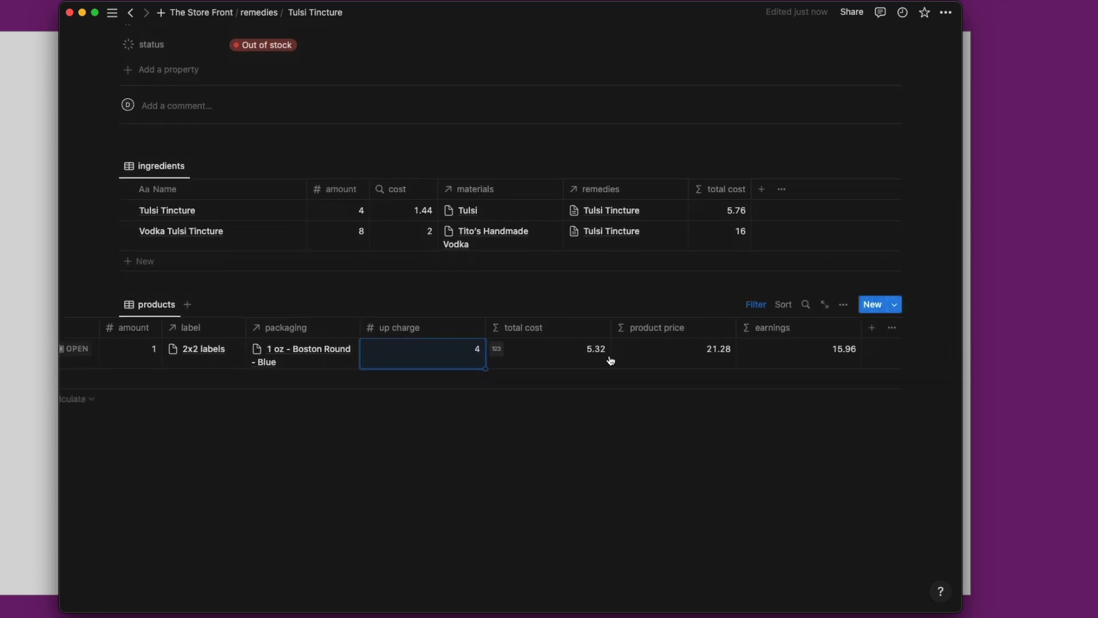
pyautogui.scroll(5, 340, 223)
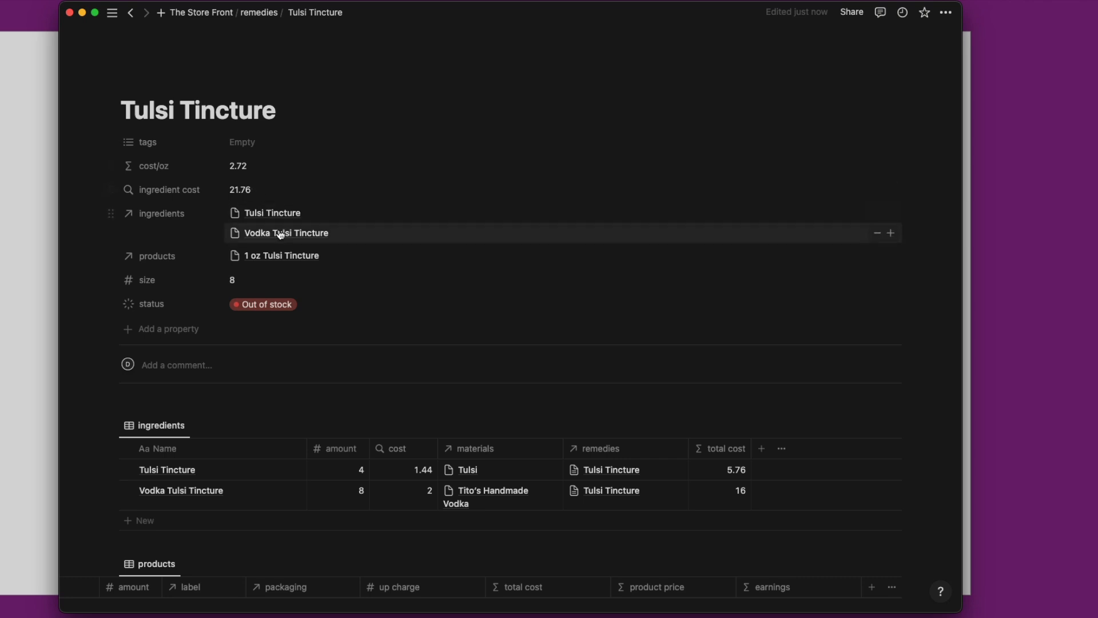
pyautogui.scroll(-2, 477, 343)
pyautogui.scroll(-1, 478, 343)
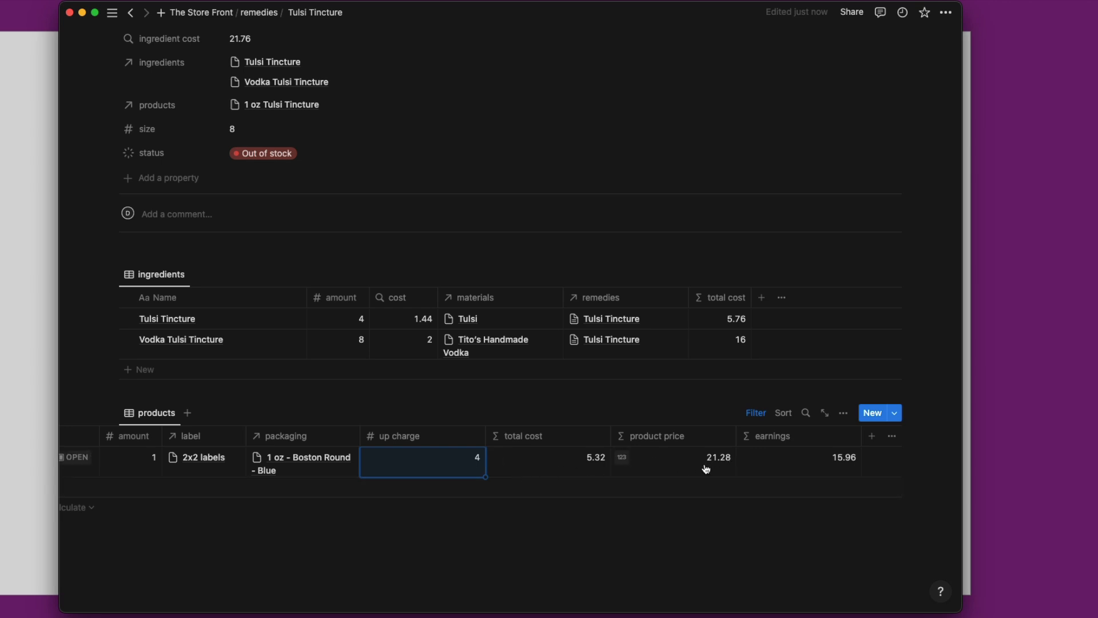
# Duplicate the 1 oz Tulsi Tincture product and rename the copy "2 oz Tulsi Tincture".
pyautogui.hscroll(-5, 672, 467)
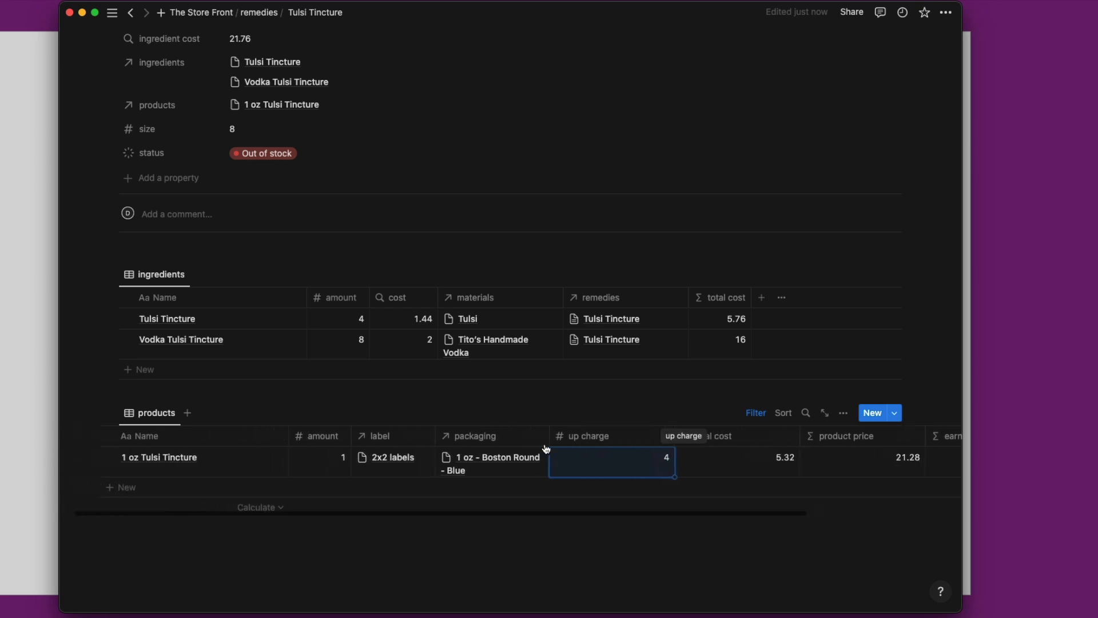
pyautogui.hscroll(-5, 717, 468)
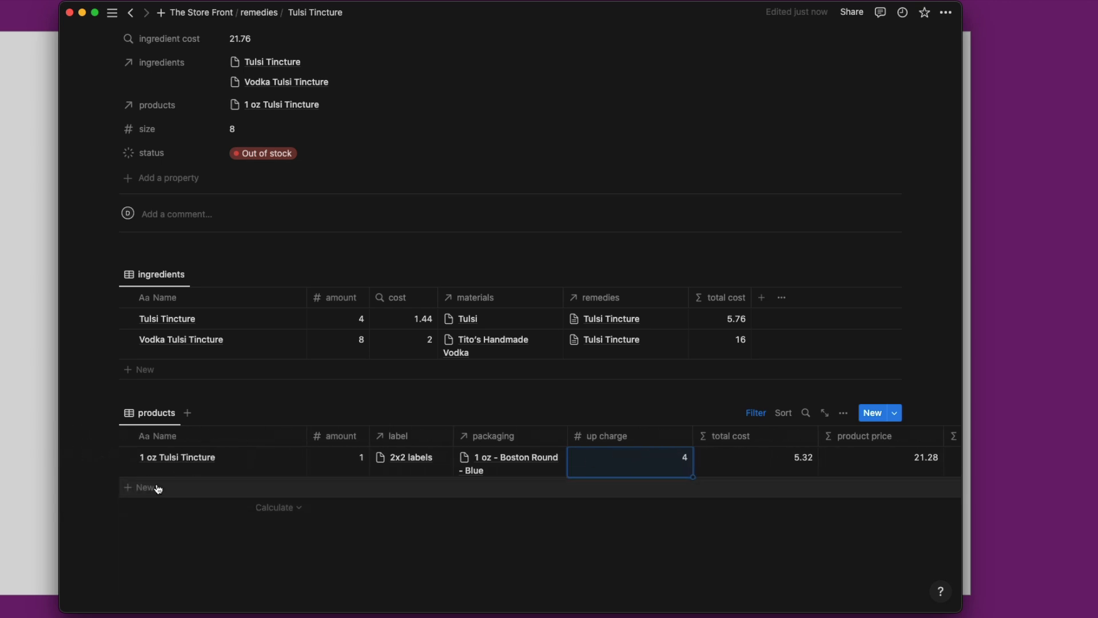
pyautogui.click(115, 457)
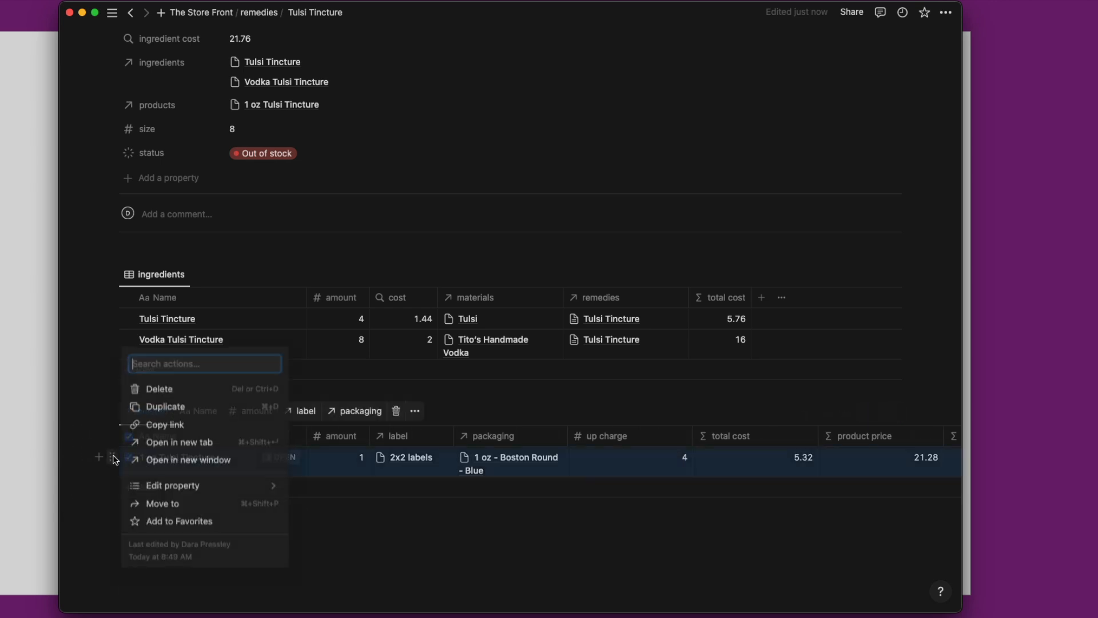
pyautogui.click(137, 407)
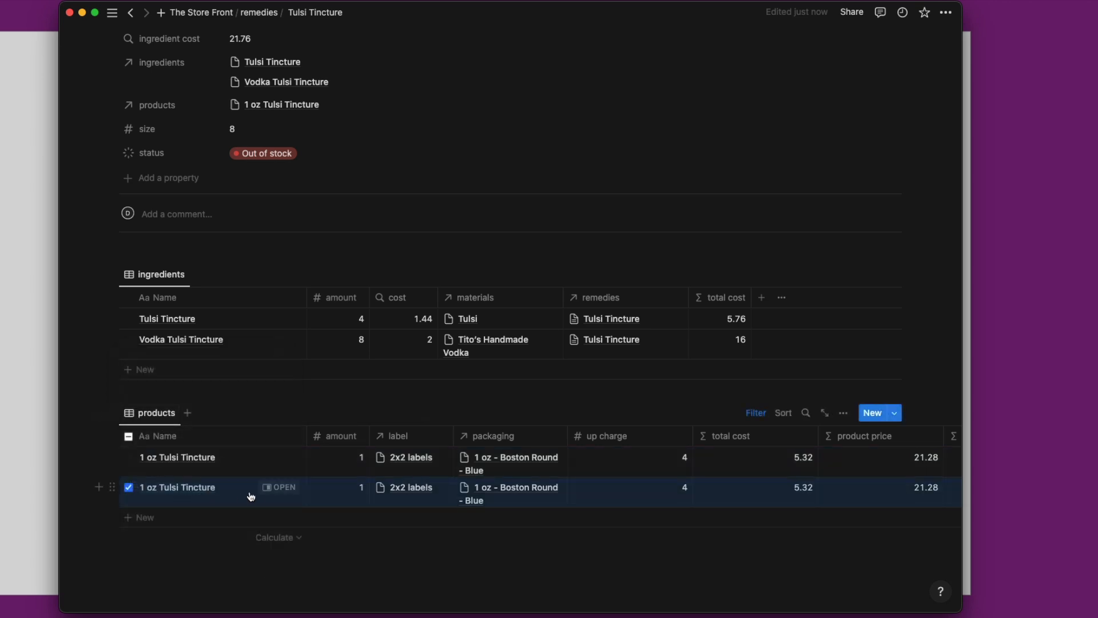
pyautogui.click(268, 490)
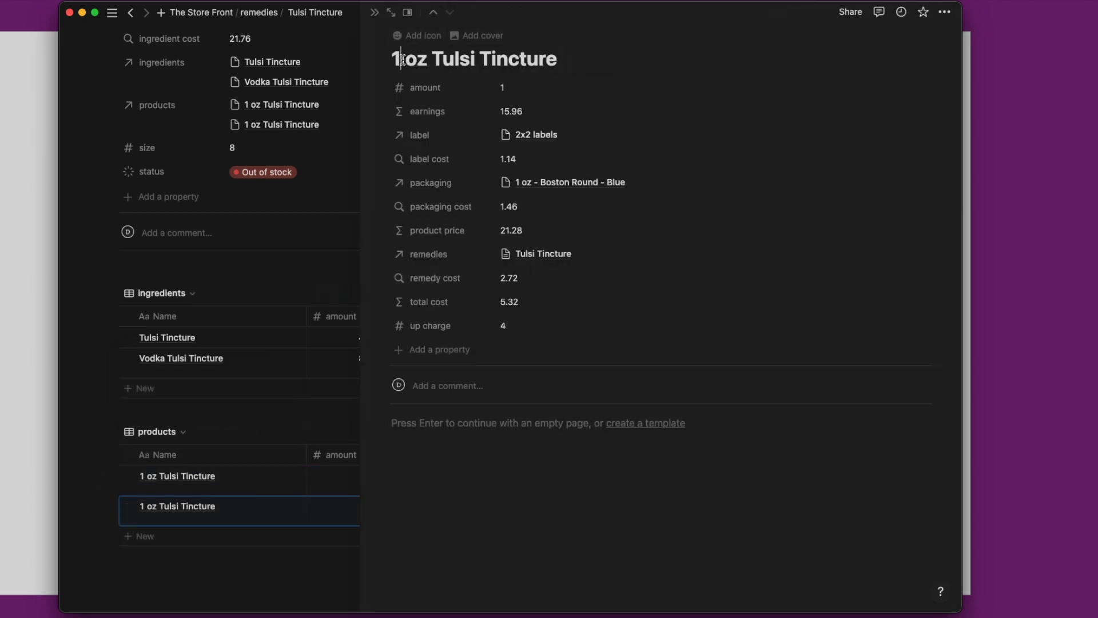
pyautogui.write('2')
# Set the 2 oz Tulsi Tincture's amount to 2, replace its packaging with 2 oz - Boston Round - Blue, and close its page.
pyautogui.click(511, 85)
pyautogui.press('BackSpace')
pyautogui.write('2')
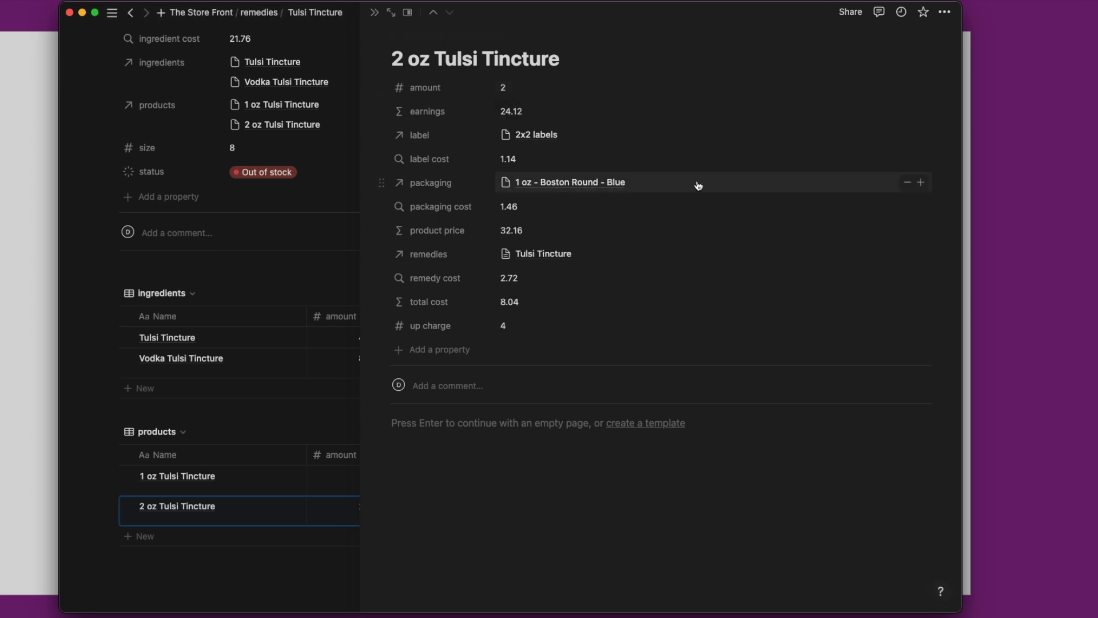
pyautogui.click(904, 183)
pyautogui.click(633, 183)
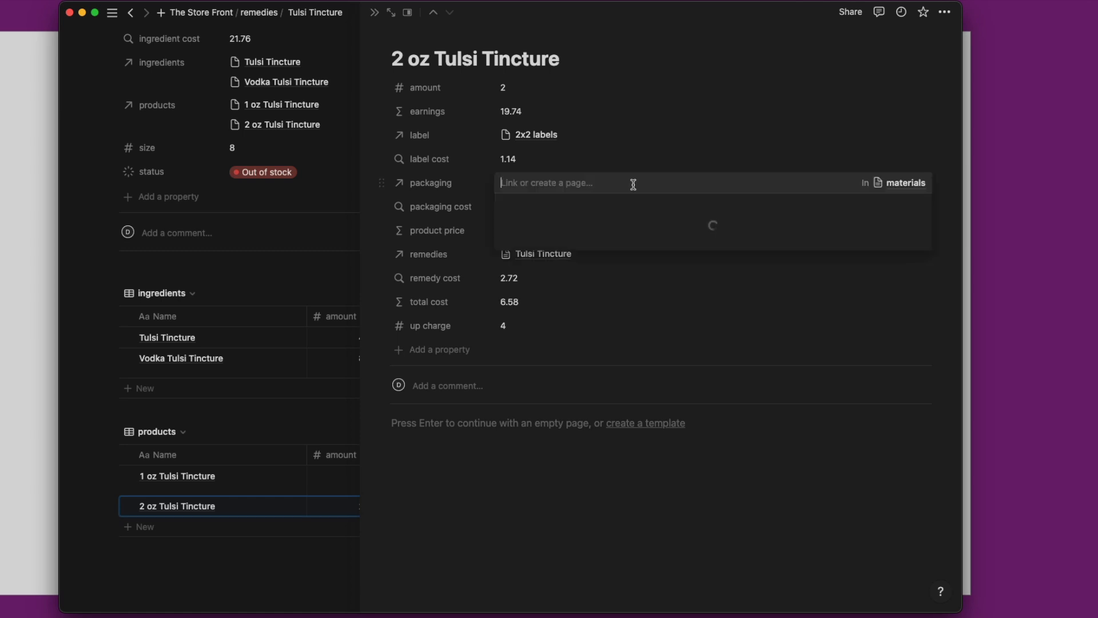
pyautogui.click(613, 264)
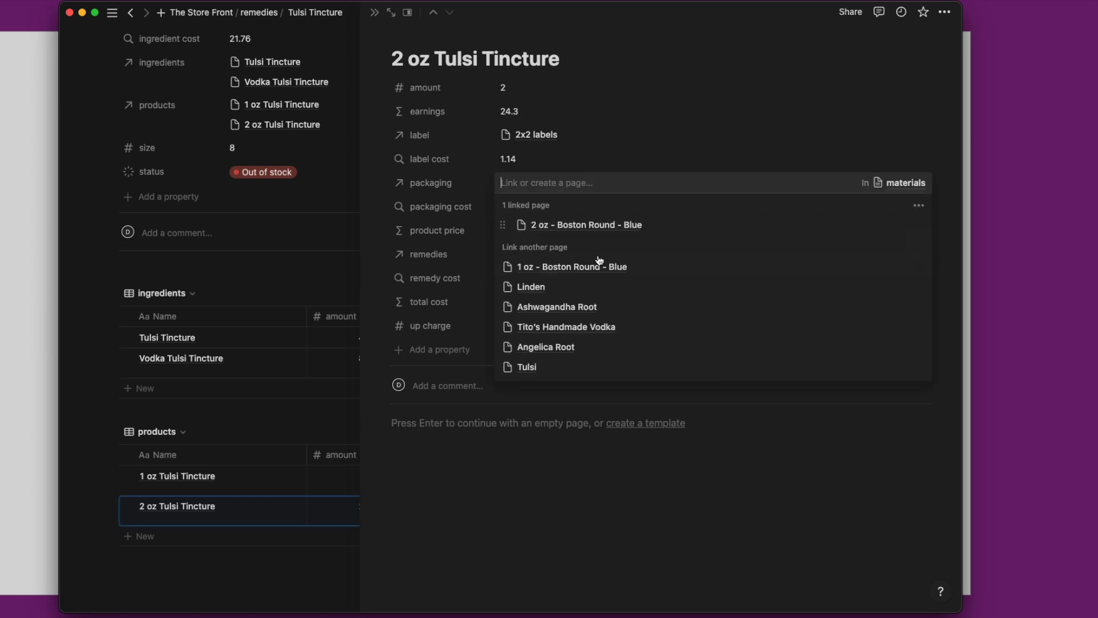
pyautogui.click(376, 208)
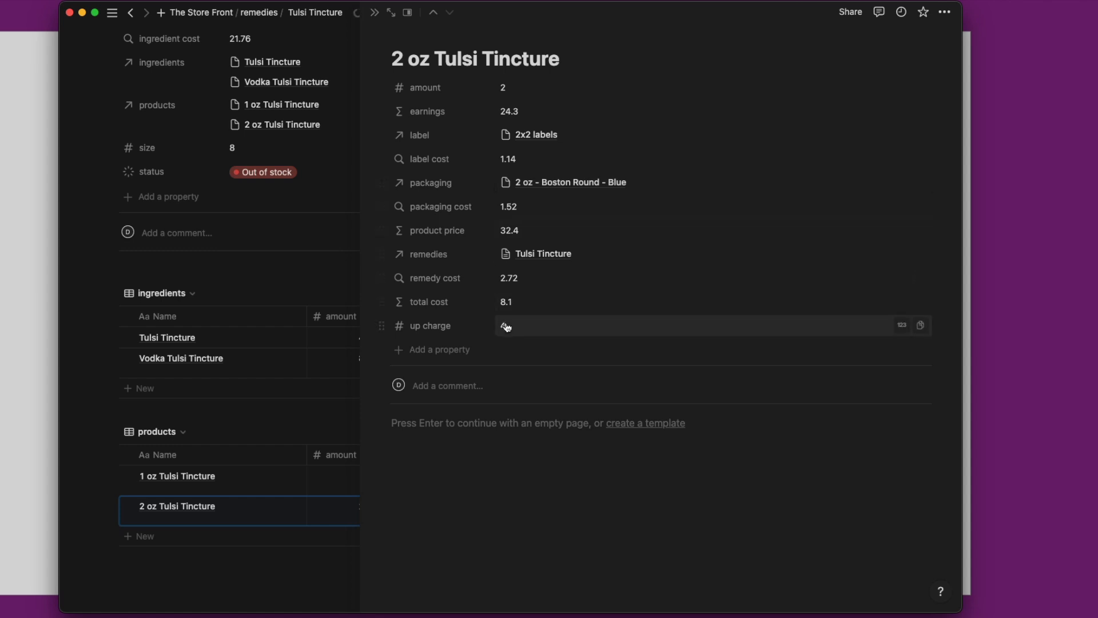
pyautogui.click(374, 12)
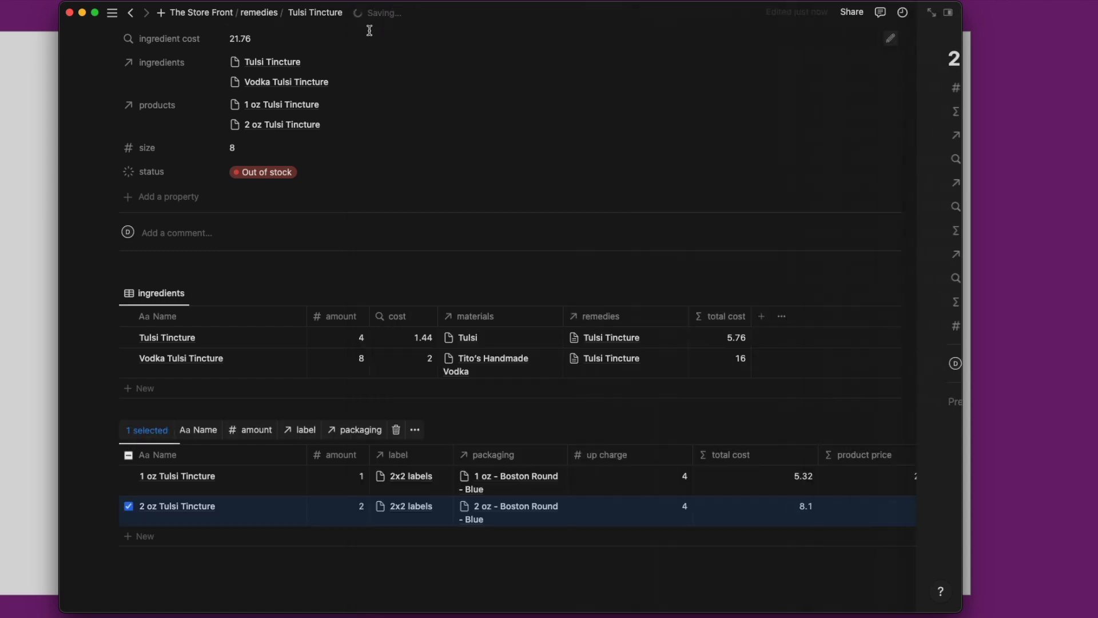
# Compare the product prices and earnings of the 1 oz and 2 oz Tulsi Tincture products.
pyautogui.hscroll(5, 784, 491)
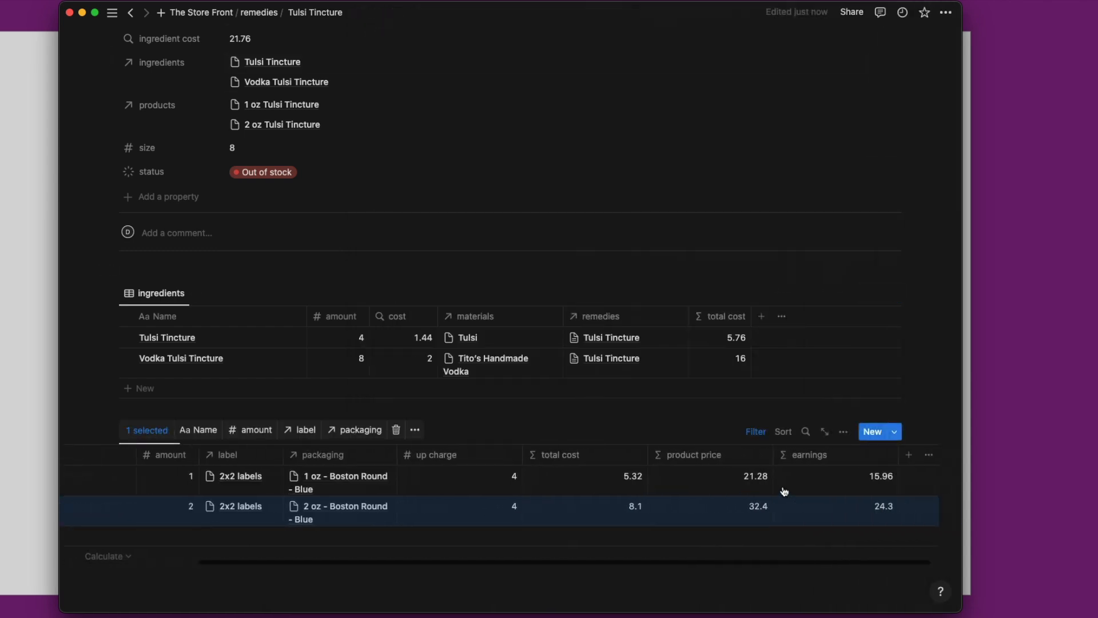
pyautogui.hscroll(-5, 784, 491)
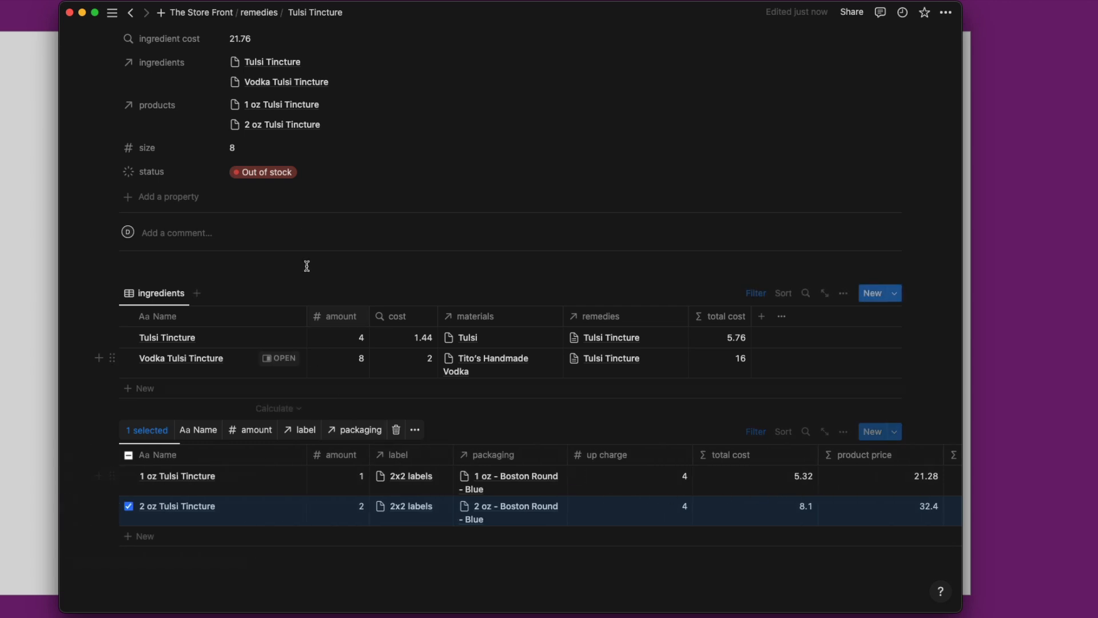
pyautogui.scroll(3, 382, 282)
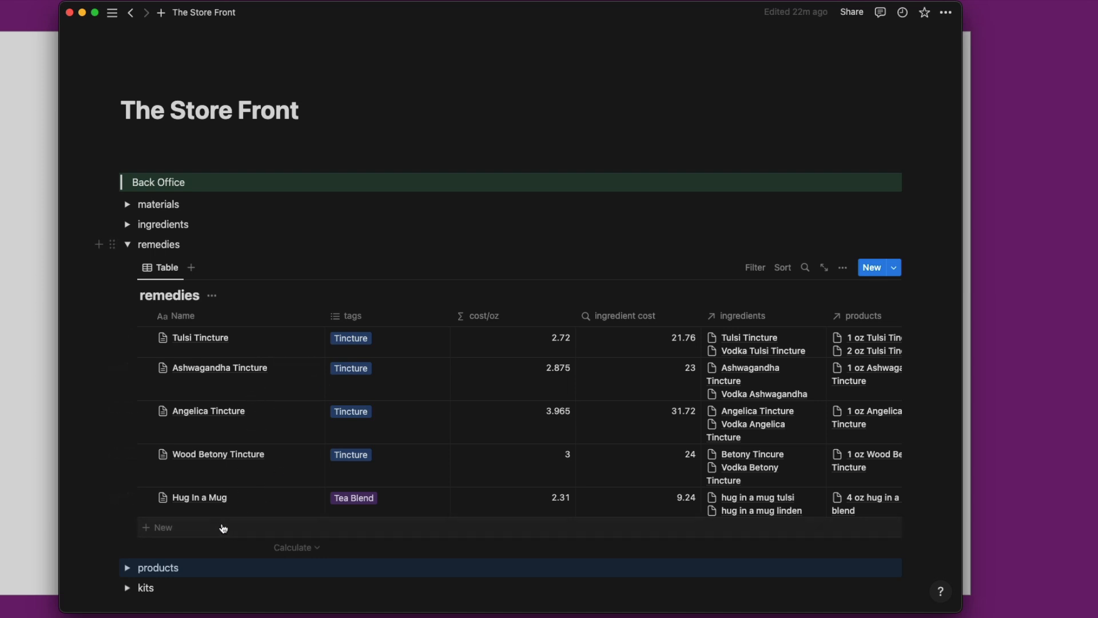
# Add a remedy named "ADHD Formula Tincture" to the remedies table on The Store Front page.
pyautogui.click(223, 528)
pyautogui.write('ADHD Formula Tincture')
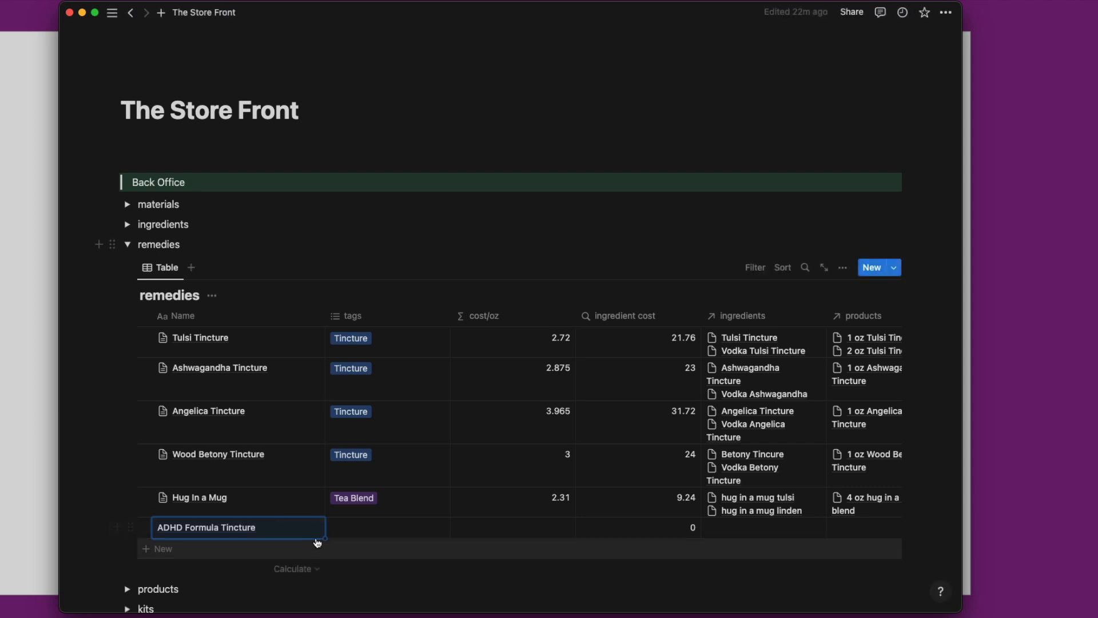
# Open the ADHD Formula Tincture remedy's page and apply the Remedy template to it.
pyautogui.press('Return')
pyautogui.click(298, 526)
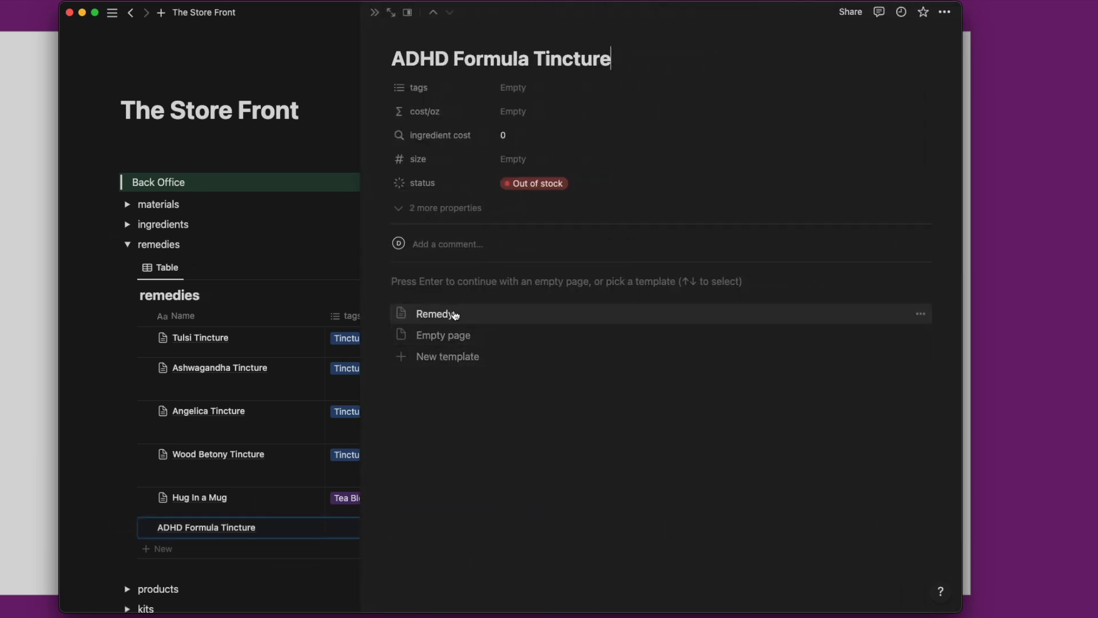
pyautogui.click(458, 314)
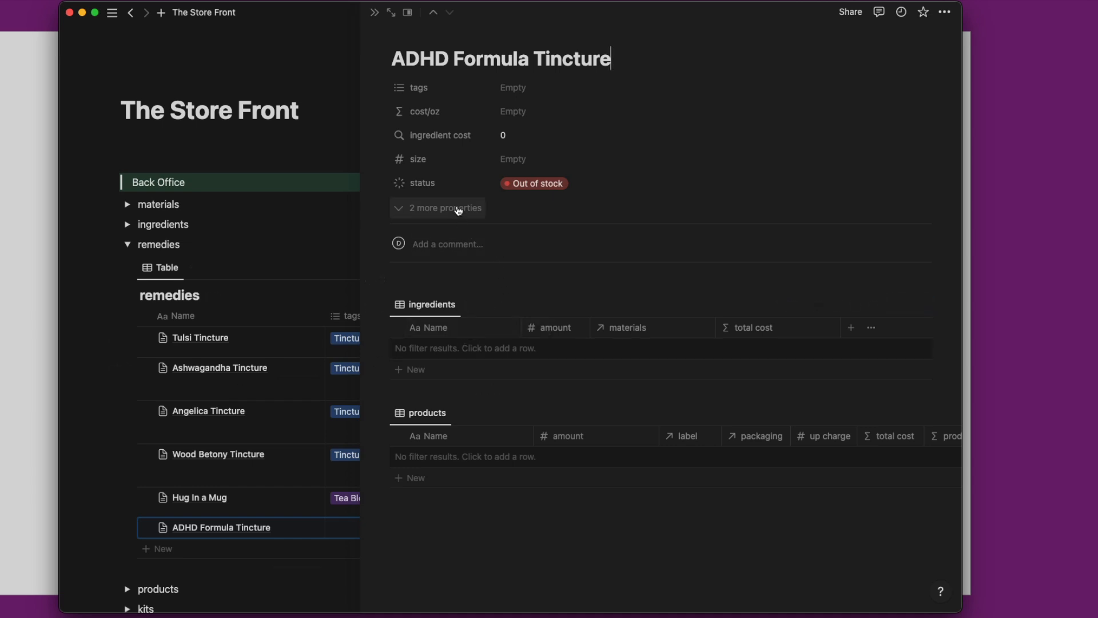
# Show the remedy's hidden properties and add a relation property that links the remedies database to itself.
pyautogui.click(458, 208)
pyautogui.click(449, 256)
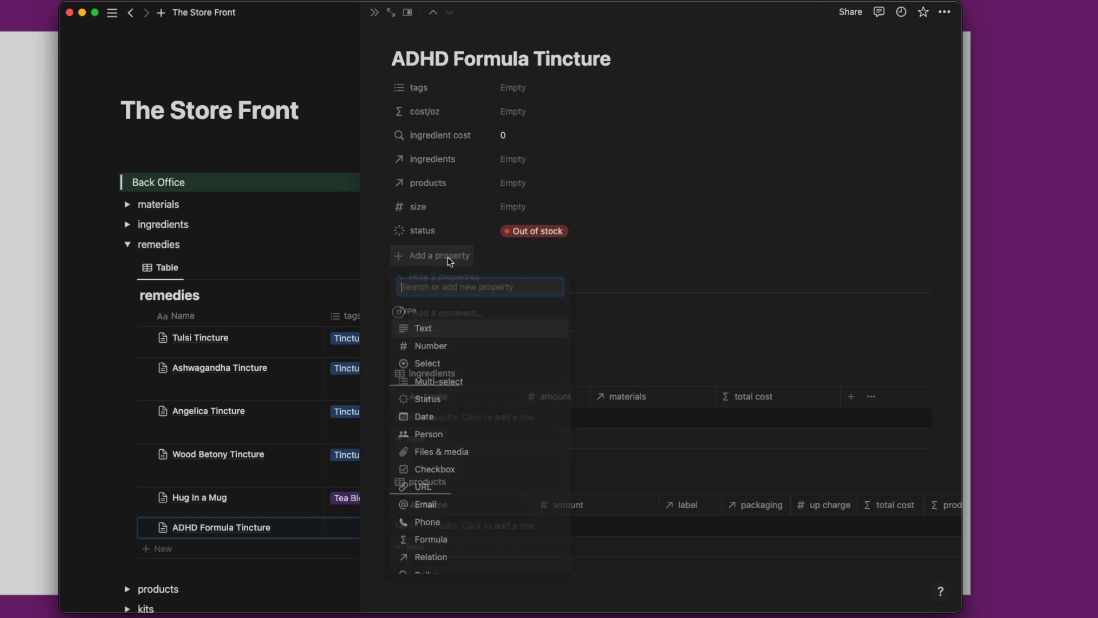
pyautogui.write('rel')
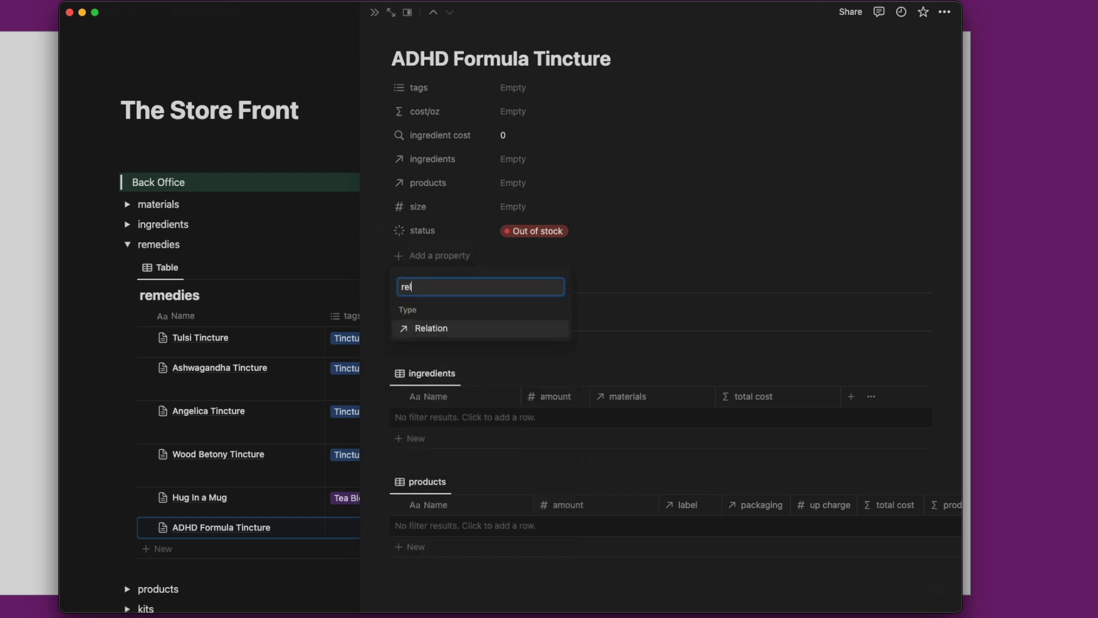
pyautogui.click(478, 326)
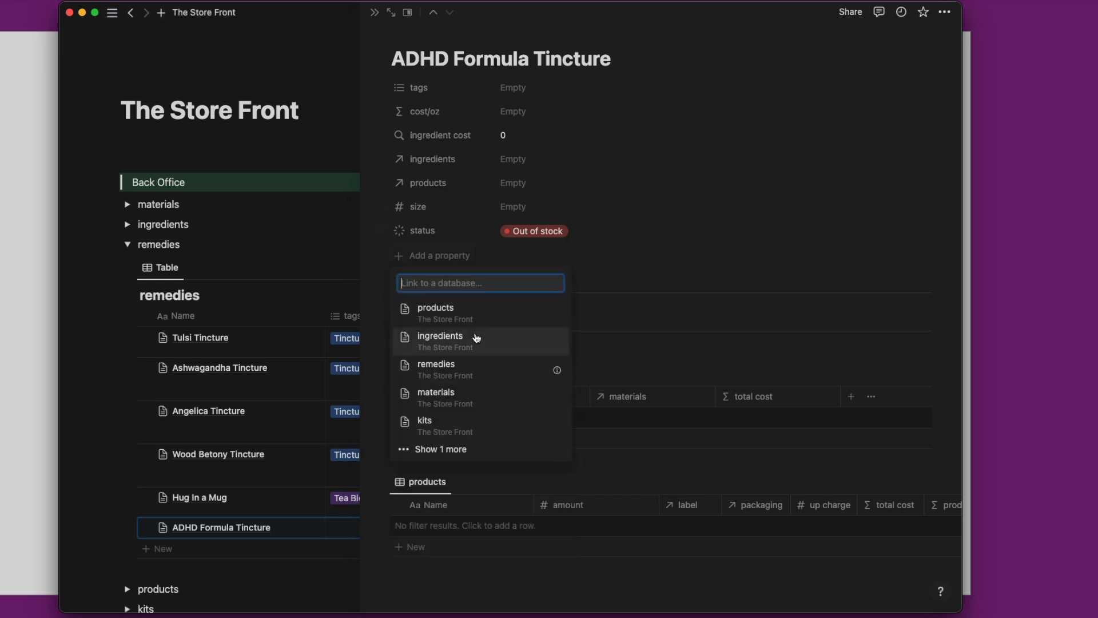
pyautogui.click(474, 373)
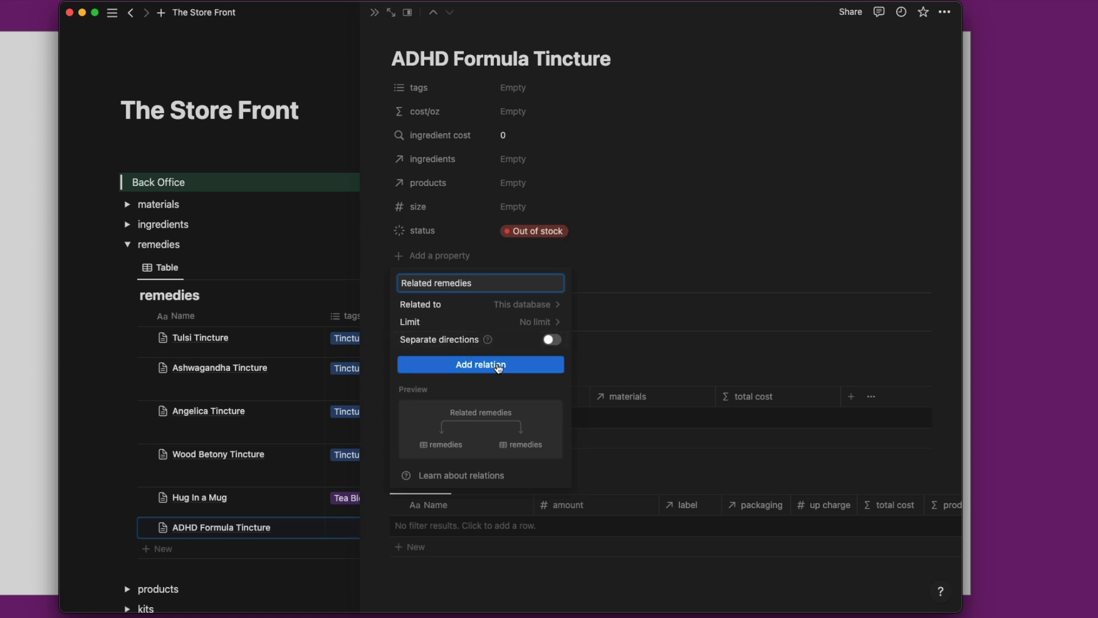
pyautogui.click(498, 367)
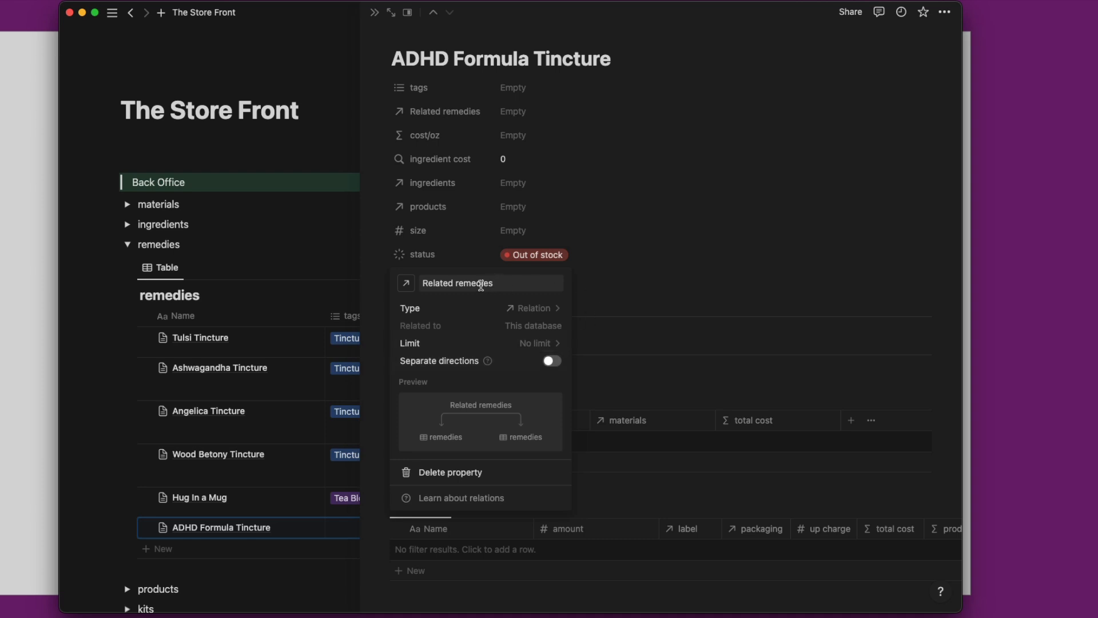
# Rename the new remedies relation property as "base remedies".
pyautogui.moveTo(501, 283); pyautogui.dragTo(411, 286)
pyautogui.click(446, 282)
pyautogui.doubleClick(446, 283)
pyautogui.write('base')
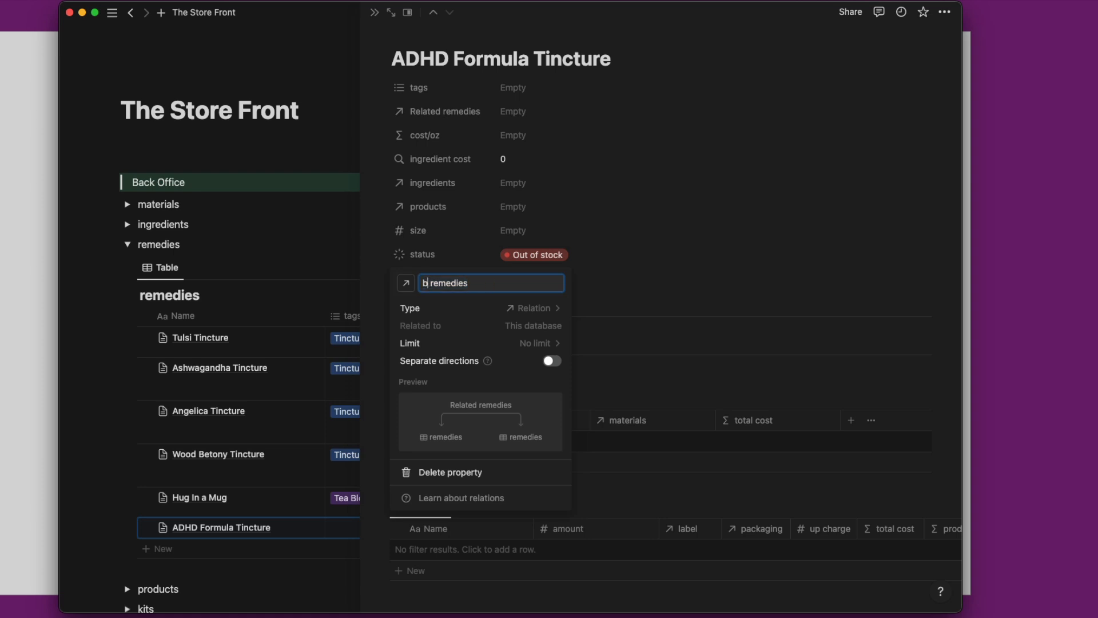
pyautogui.click(596, 293)
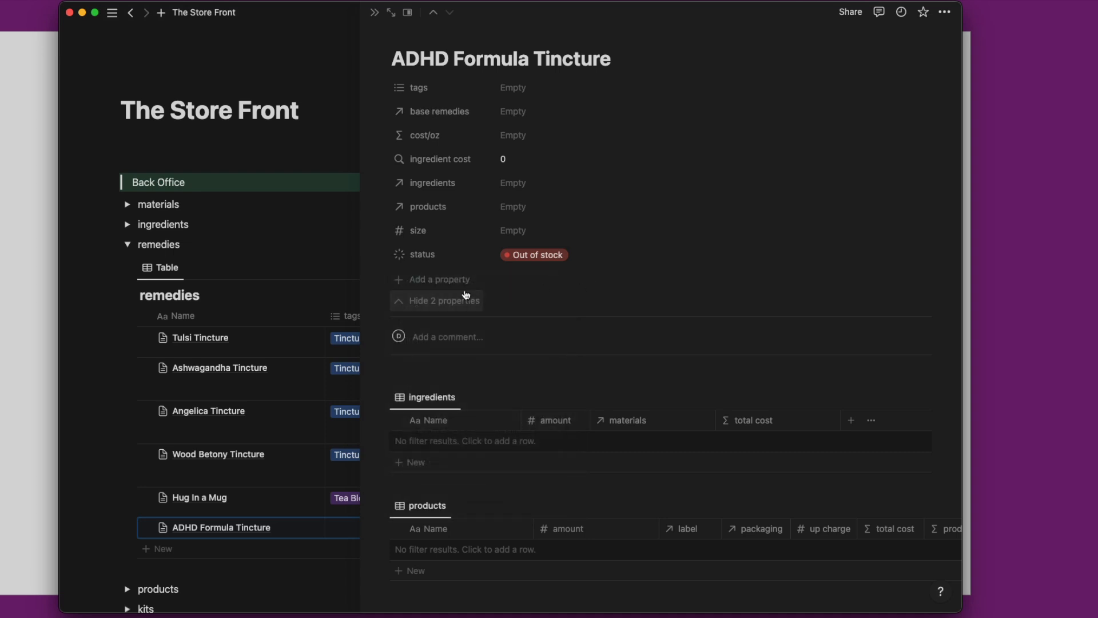
# Add a rollup property that sums the cost/oz of the base remedies relation.
pyautogui.click(438, 285)
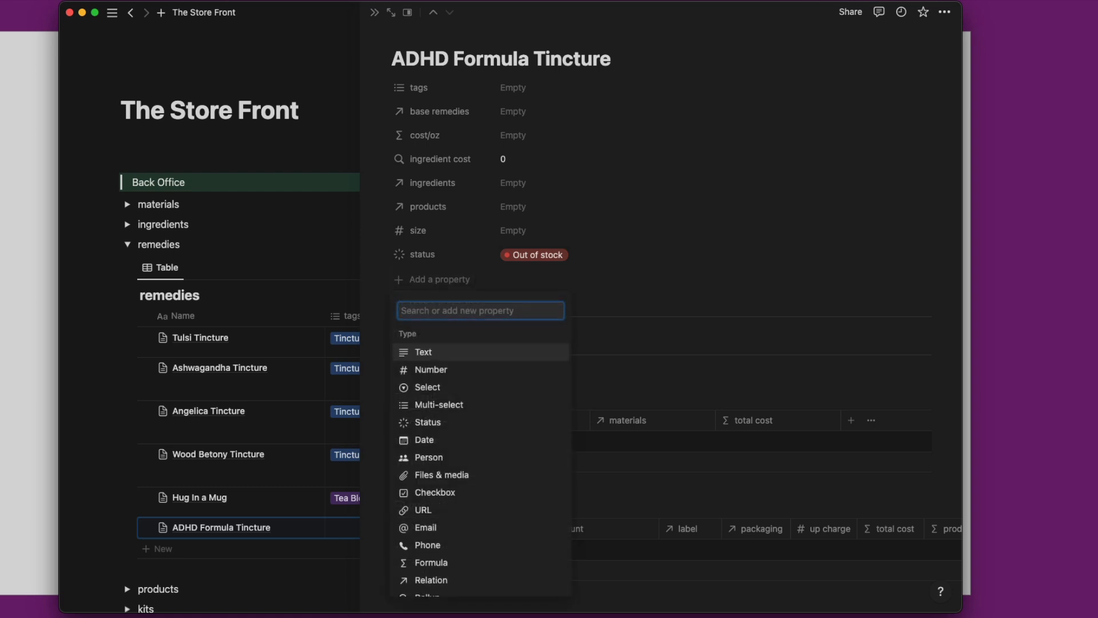
pyautogui.write('rol')
pyautogui.click(473, 356)
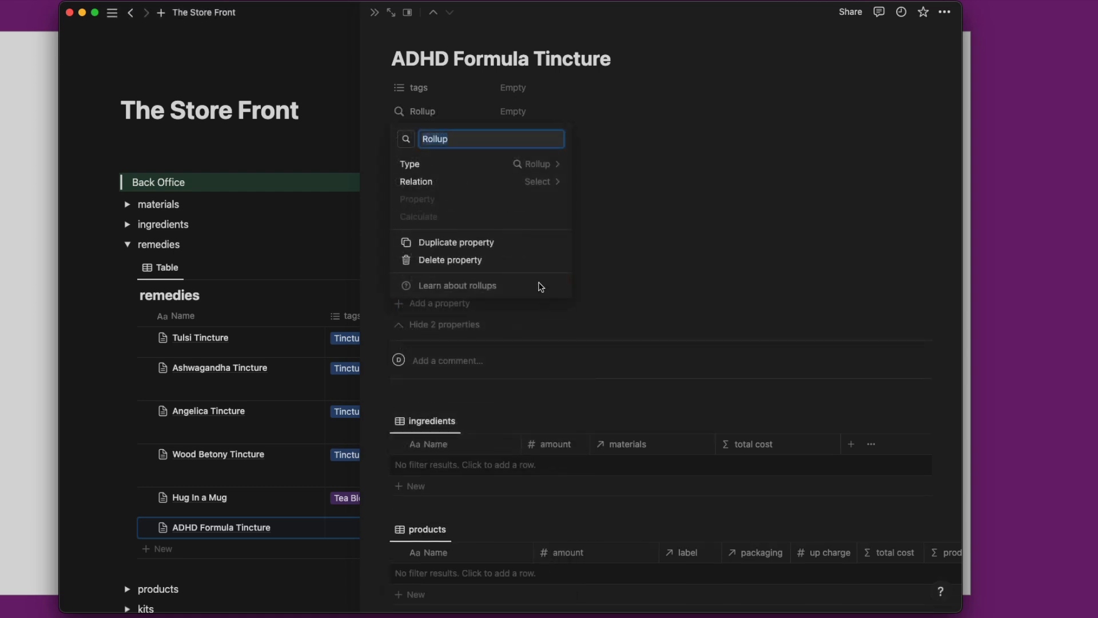
pyautogui.click(543, 181)
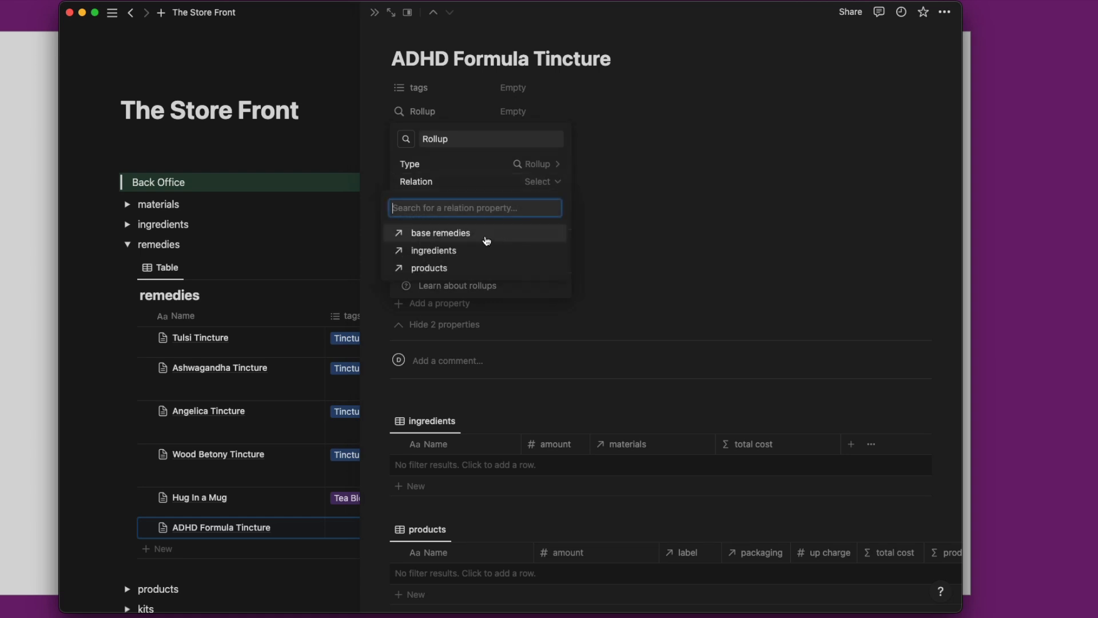
pyautogui.click(494, 234)
pyautogui.click(539, 200)
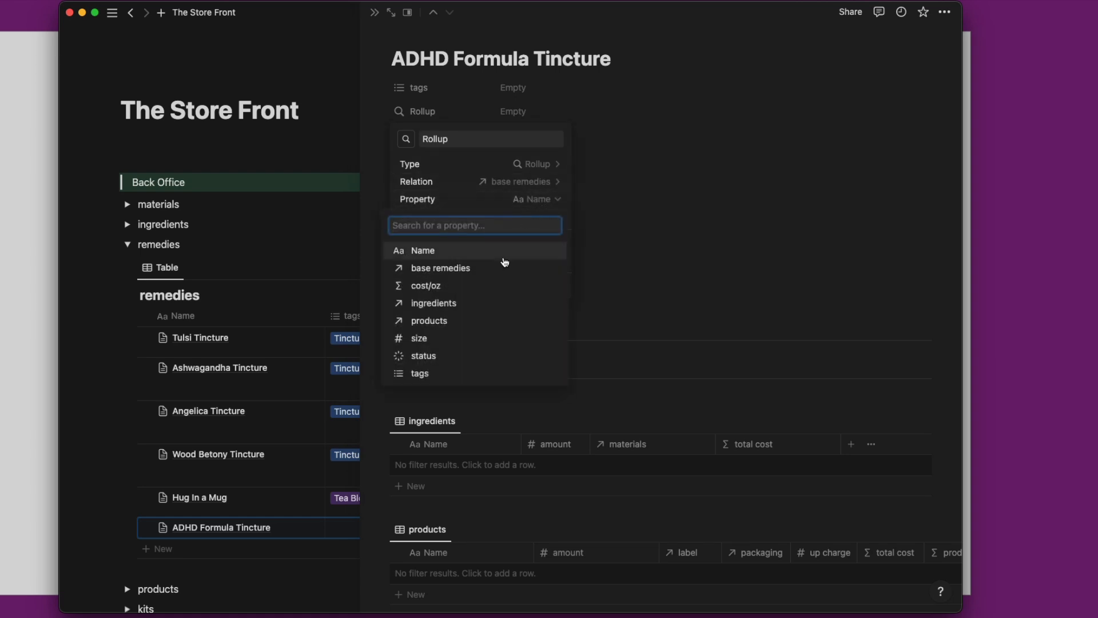
pyautogui.click(493, 285)
pyautogui.click(544, 217)
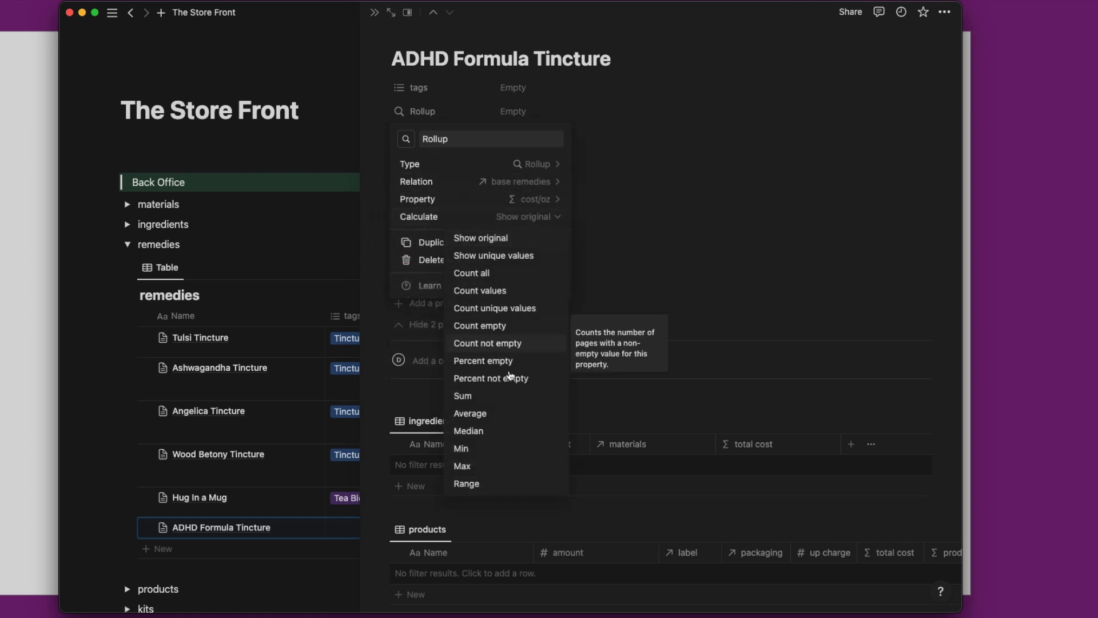
pyautogui.click(500, 398)
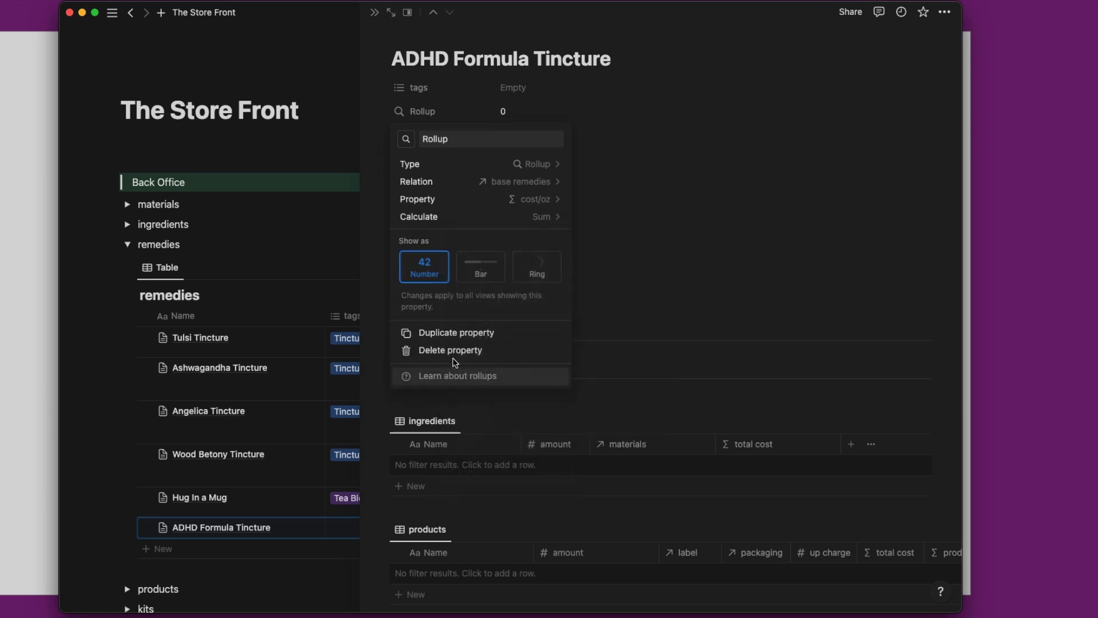
pyautogui.click(376, 351)
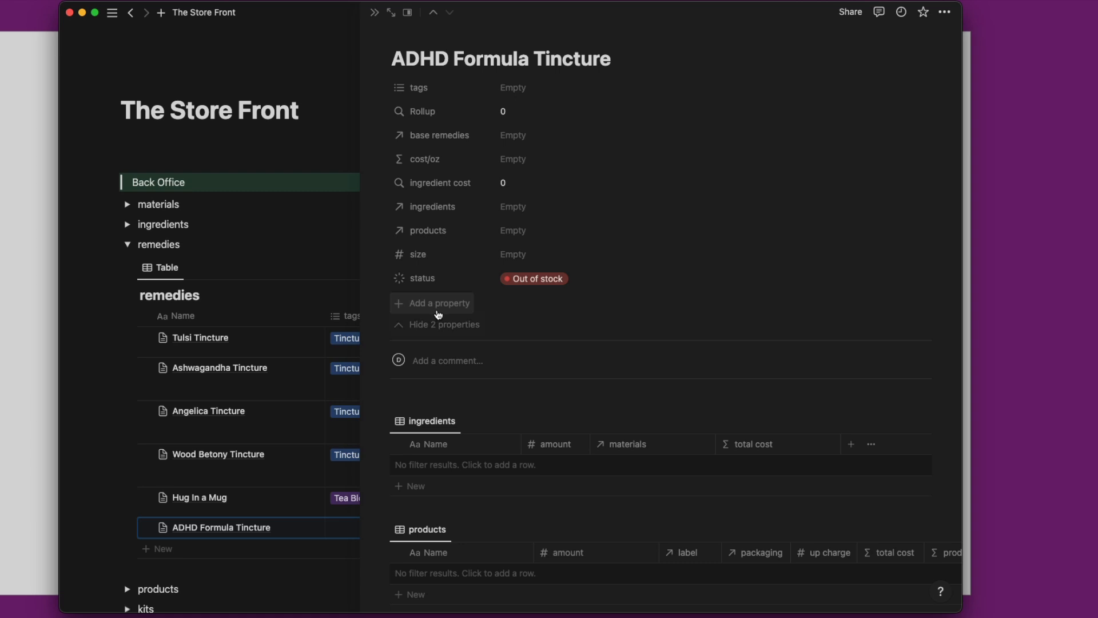
# Add a second rollup property that sums the size of the base remedies relation.
pyautogui.click(438, 315)
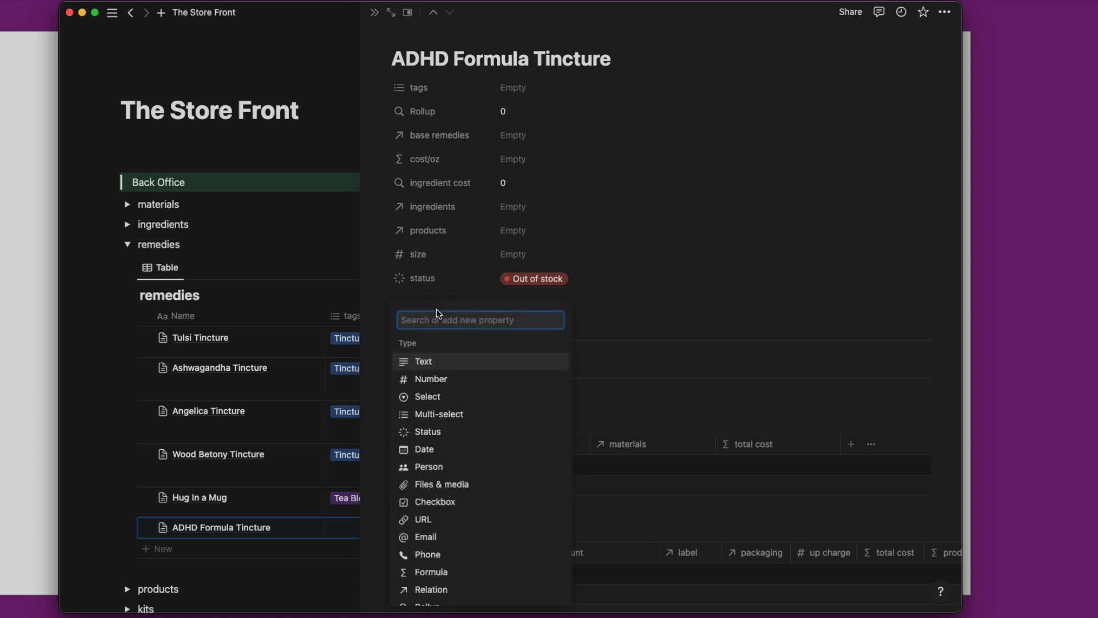
pyautogui.write('ro')
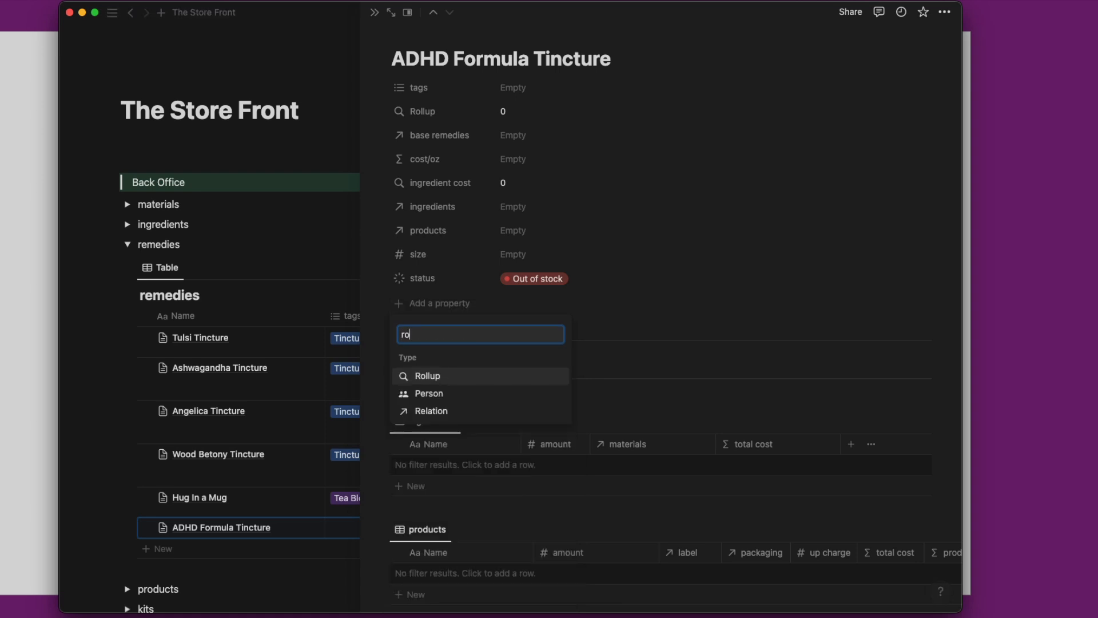
pyautogui.click(466, 381)
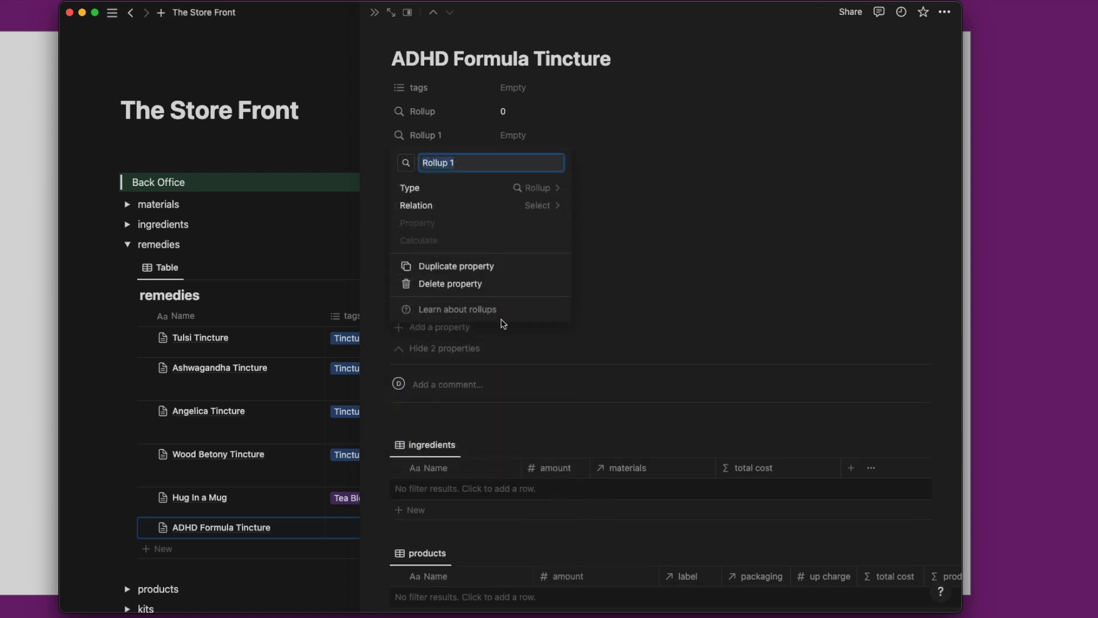
pyautogui.click(536, 206)
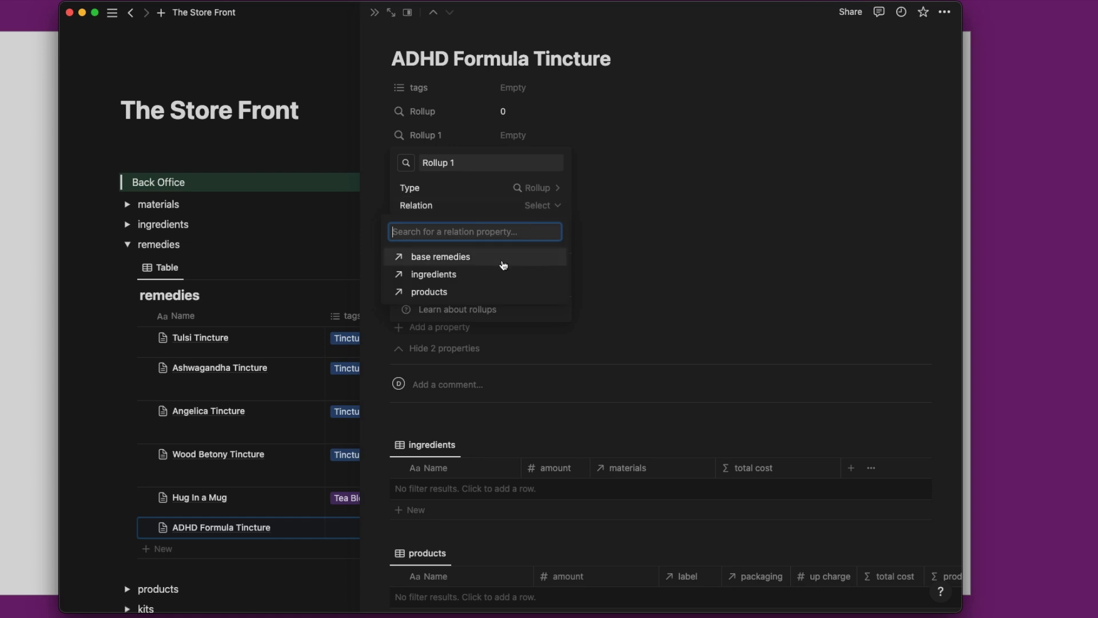
pyautogui.click(505, 257)
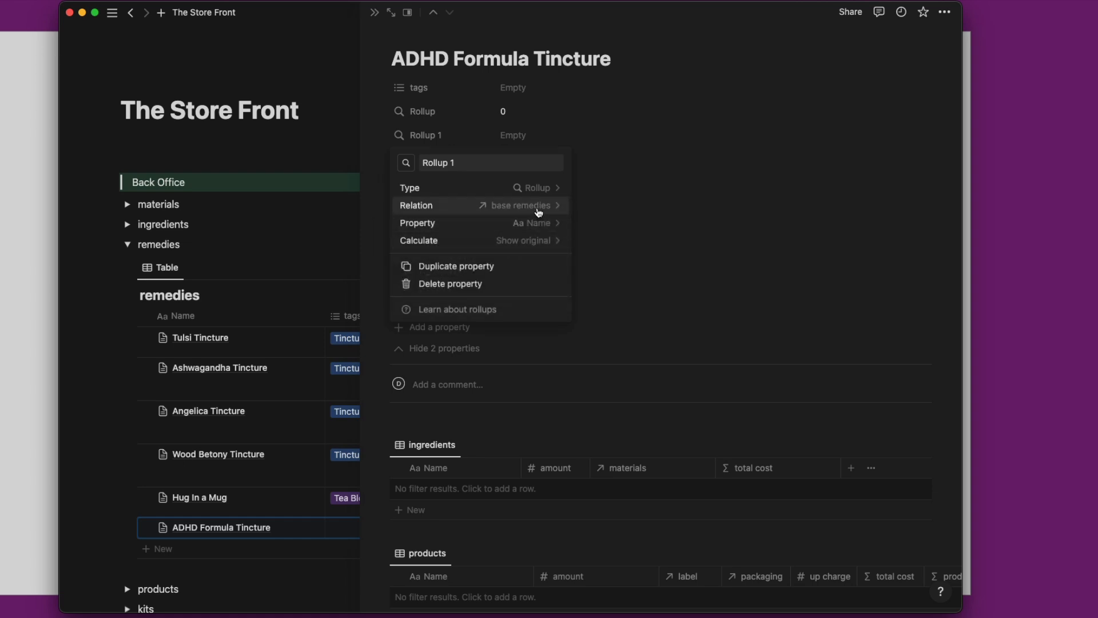
pyautogui.click(538, 227)
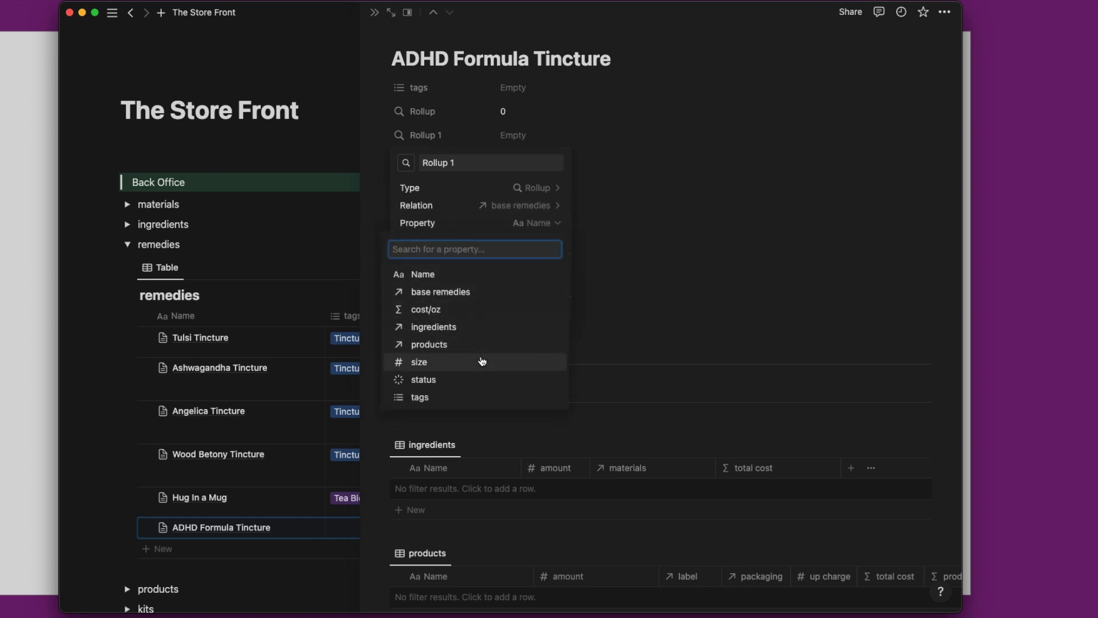
pyautogui.click(482, 362)
pyautogui.click(540, 242)
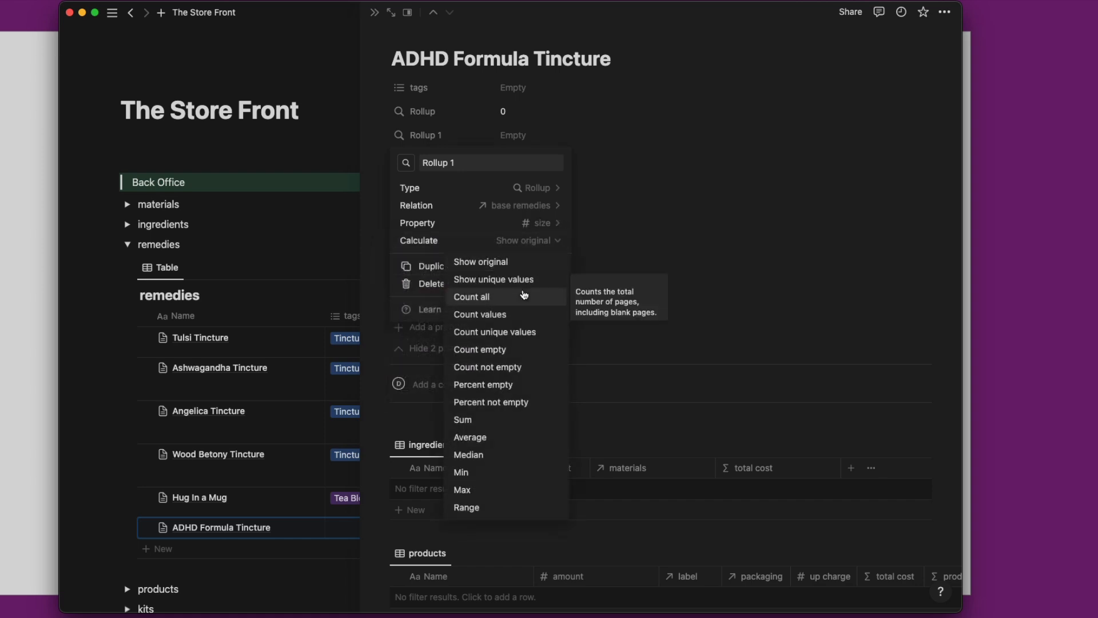
pyautogui.click(503, 419)
pyautogui.click(663, 309)
# Rename the rollup that sums size as "base remedy size".
pyautogui.click(441, 136)
pyautogui.click(440, 157)
pyautogui.write('base reme')
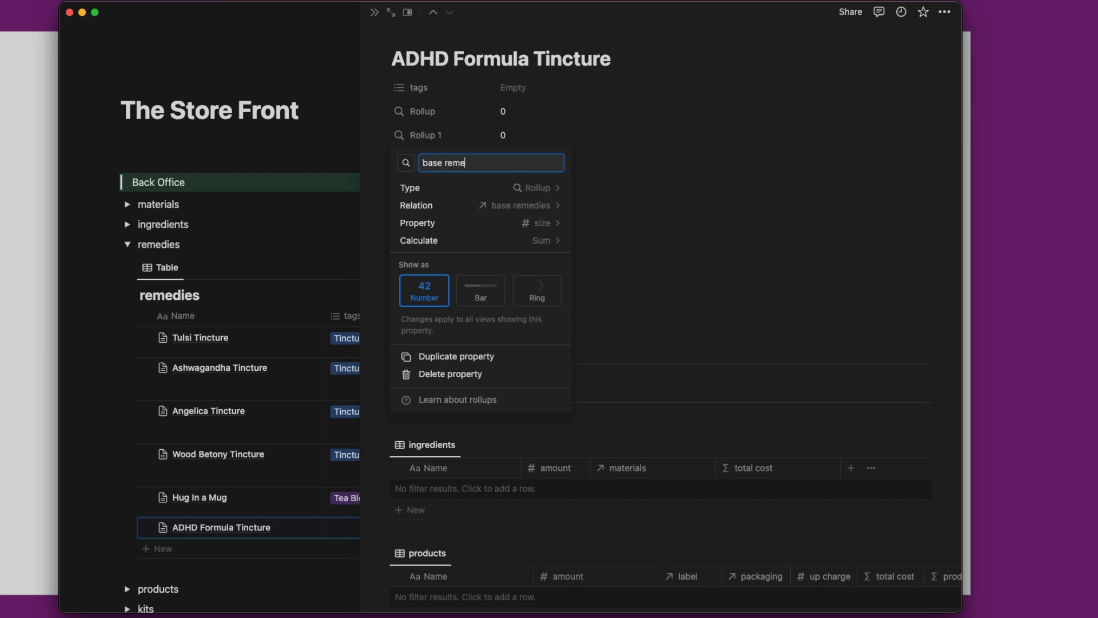
pyautogui.write('dy size')
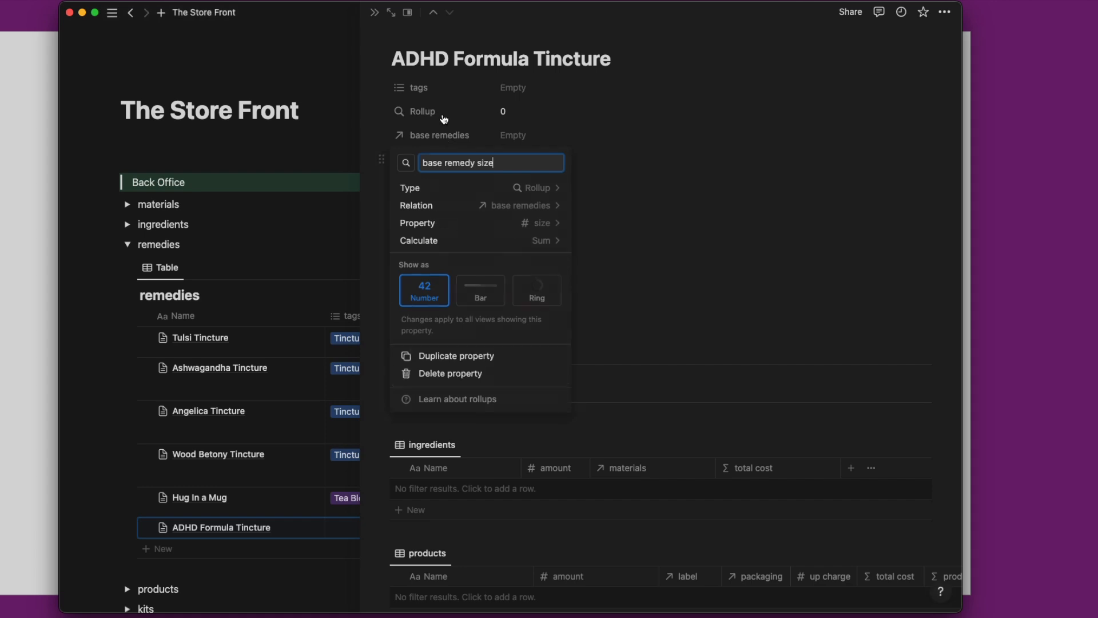
# Rename the rollup that sums cost/oz as "base remedy cost".
pyautogui.click(443, 112)
pyautogui.click(444, 112)
pyautogui.click(440, 137)
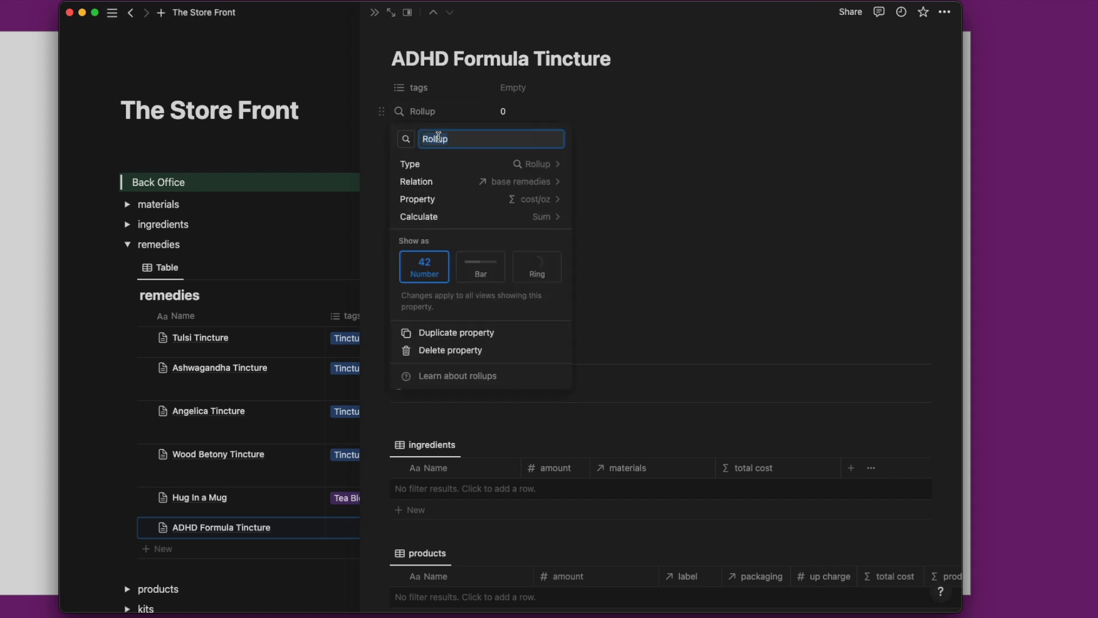
pyautogui.write('base remedy cost')
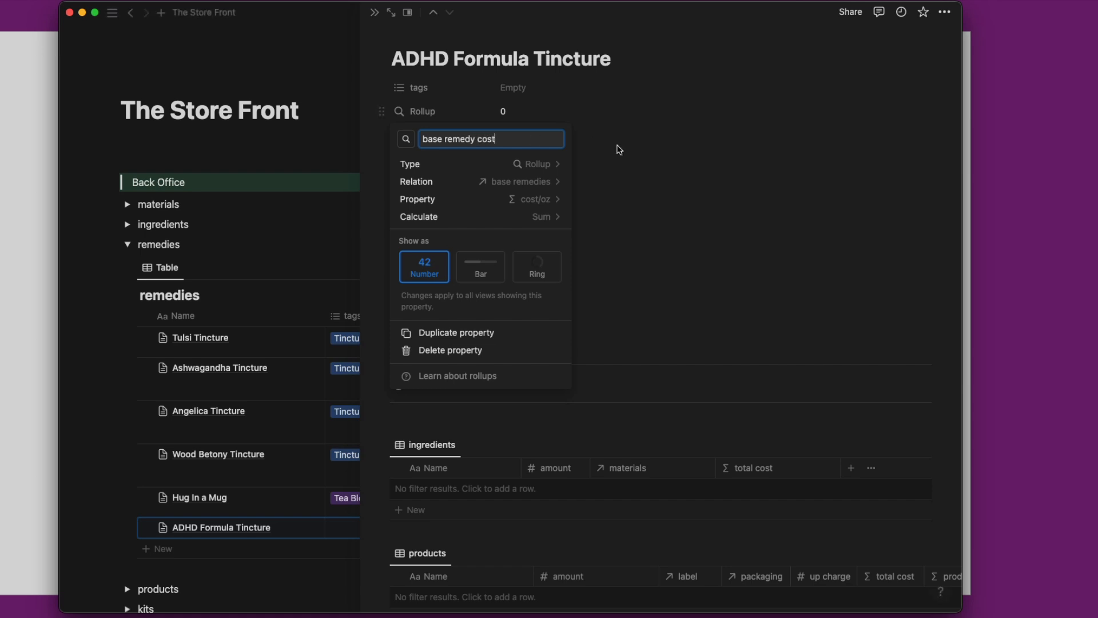
pyautogui.click(647, 147)
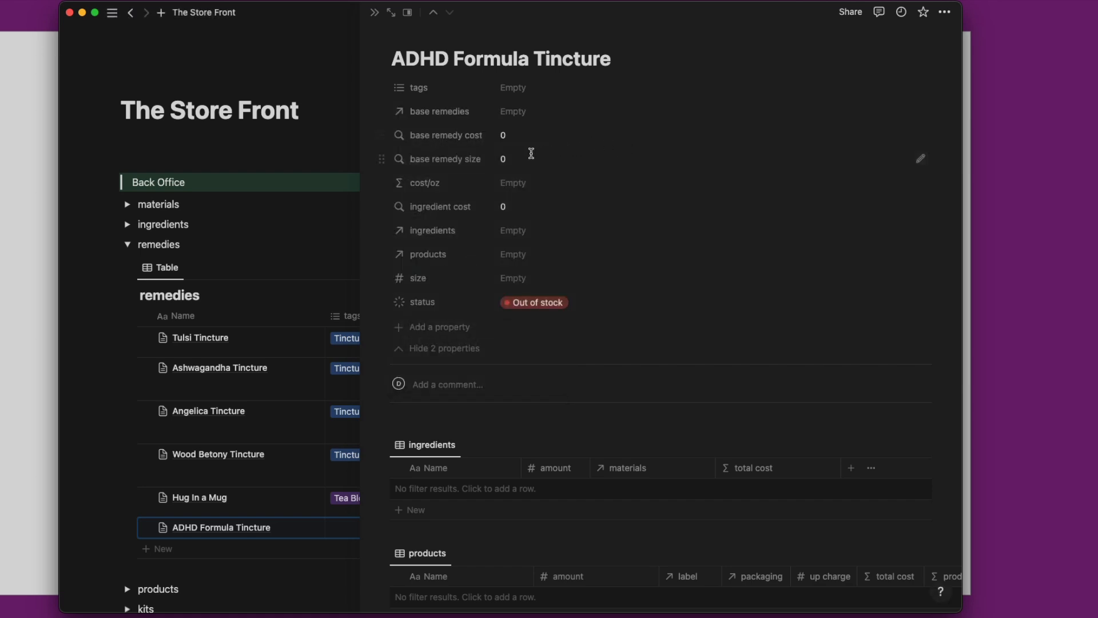
# Set the base remedies, base remedy cost and base remedy size properties to always hide, and collapse the hidden properties.
pyautogui.click(382, 111)
pyautogui.moveTo(449, 205)
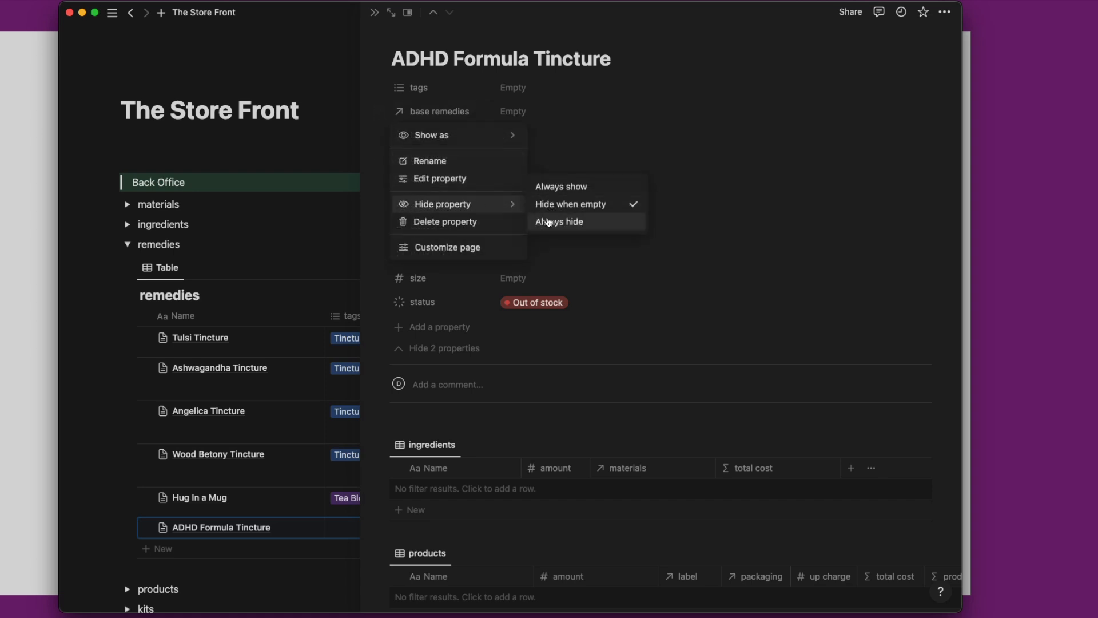
pyautogui.click(383, 123)
pyautogui.click(385, 131)
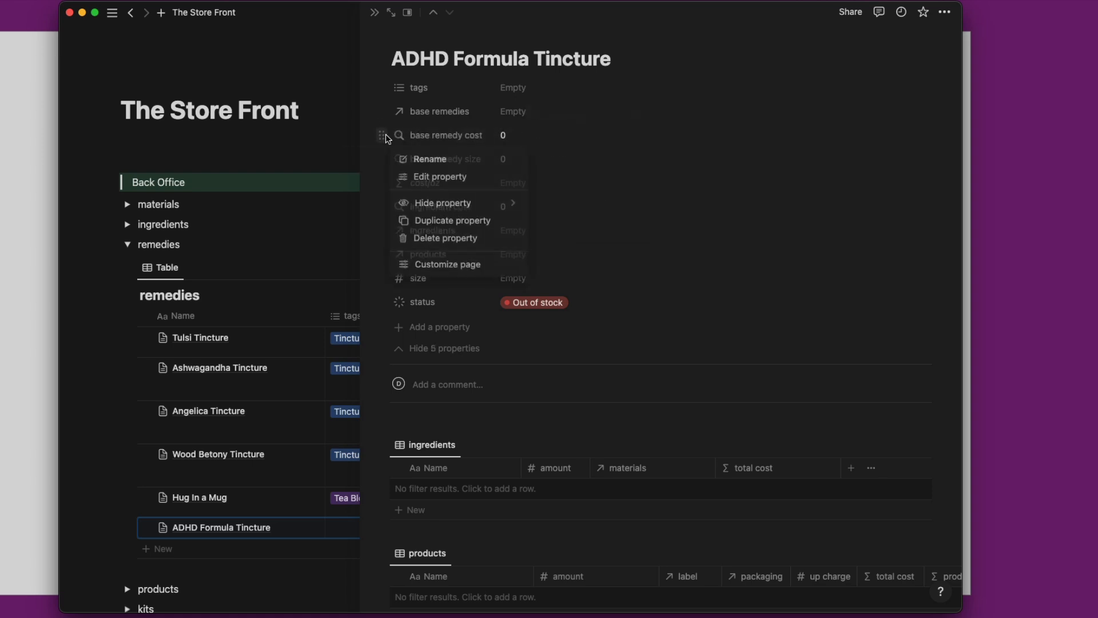
pyautogui.moveTo(497, 204)
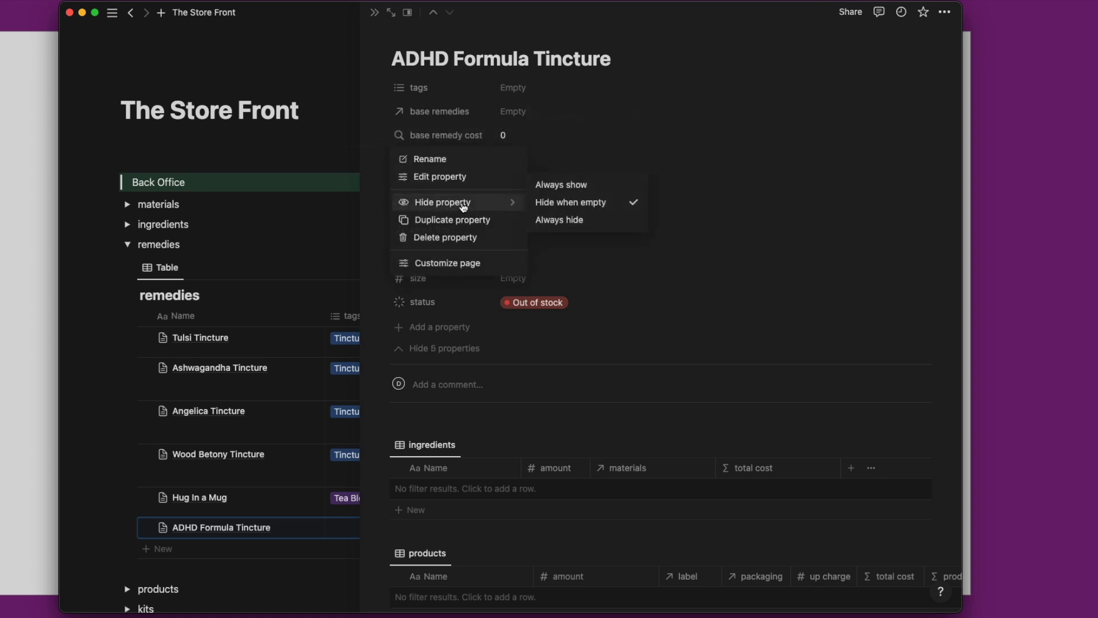
pyautogui.click(372, 146)
pyautogui.click(386, 157)
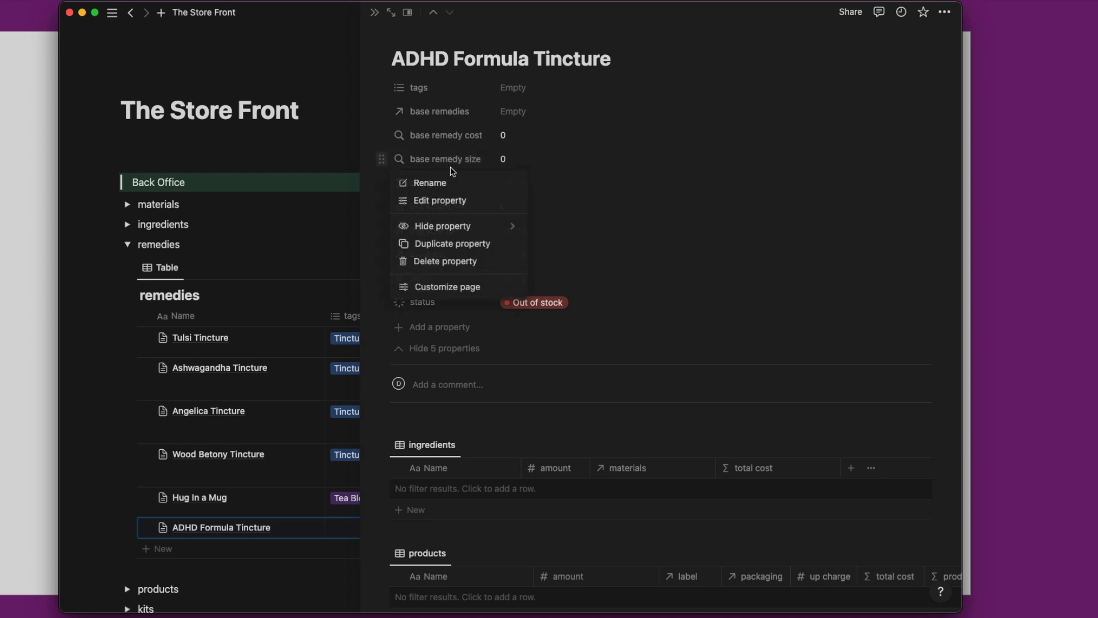
pyautogui.moveTo(498, 226)
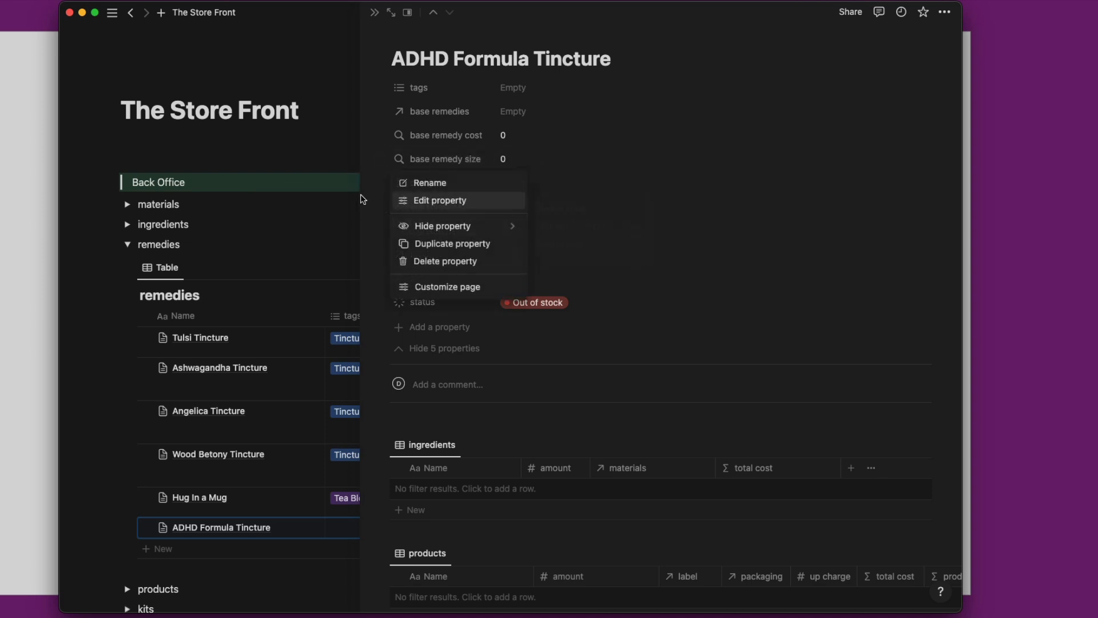
pyautogui.click(376, 198)
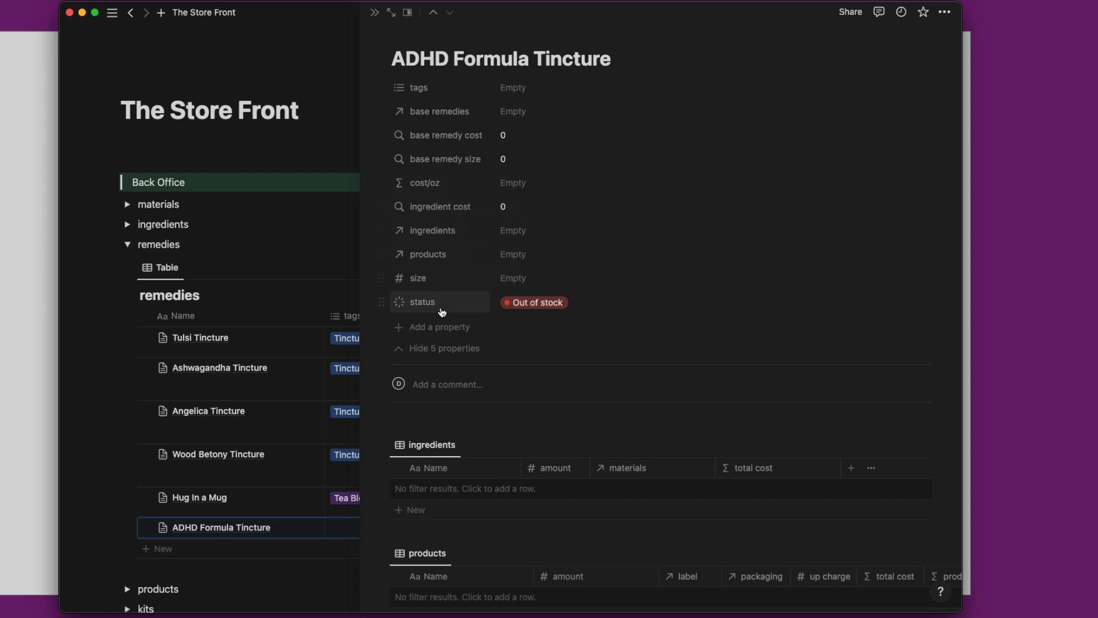
pyautogui.click(443, 347)
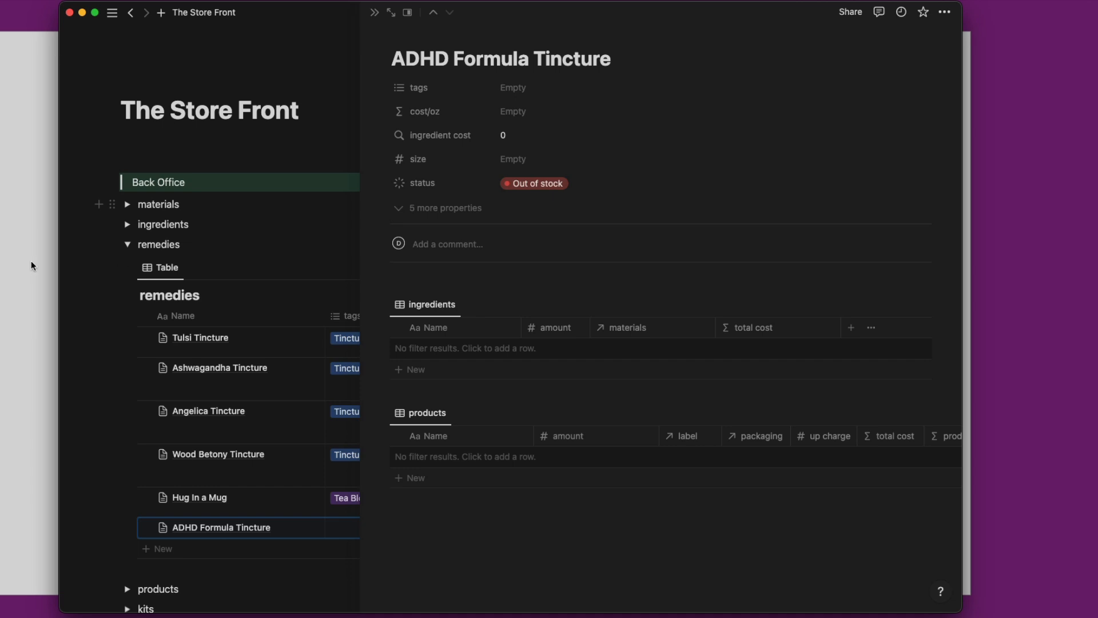
# Add a formula property named "base/oz" to the ADHD Formula Tincture page.
pyautogui.click(442, 209)
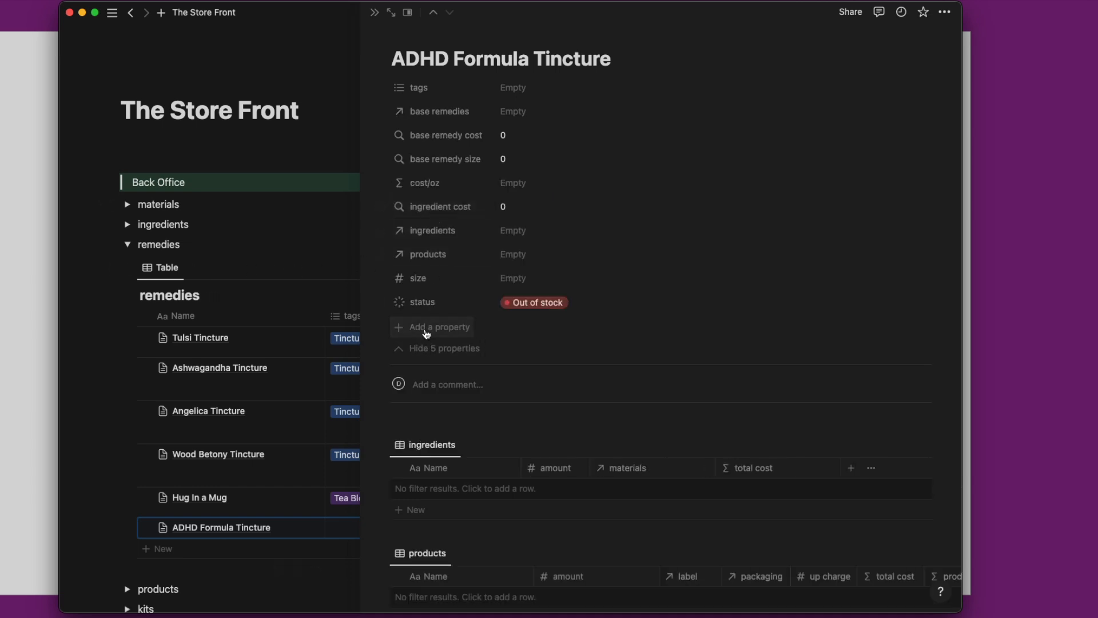
pyautogui.click(427, 329)
pyautogui.write('fo')
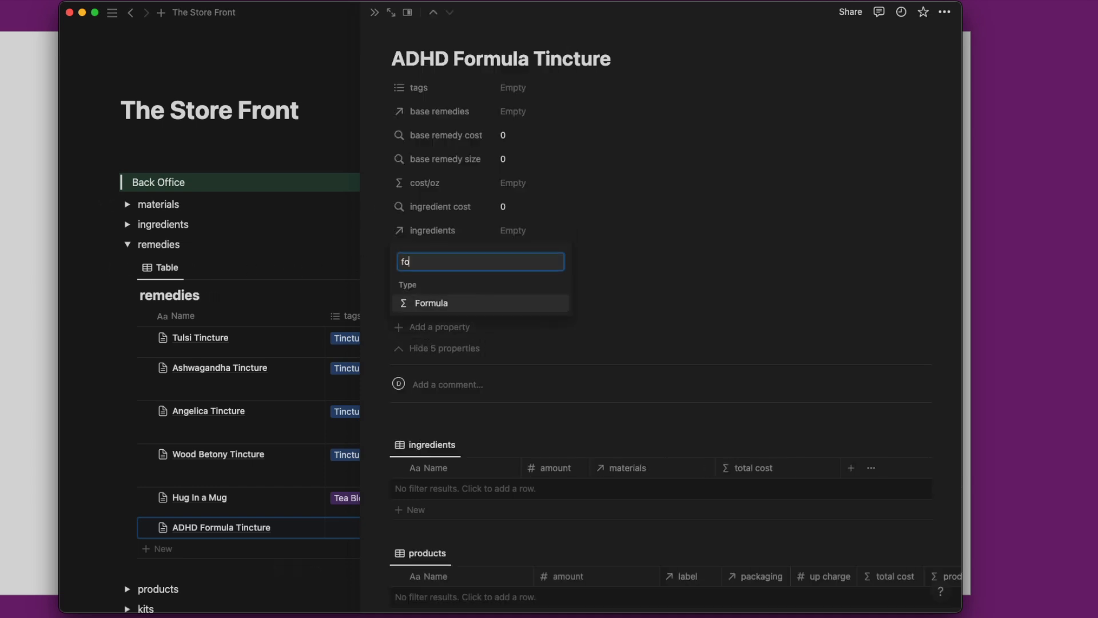
pyautogui.click(435, 305)
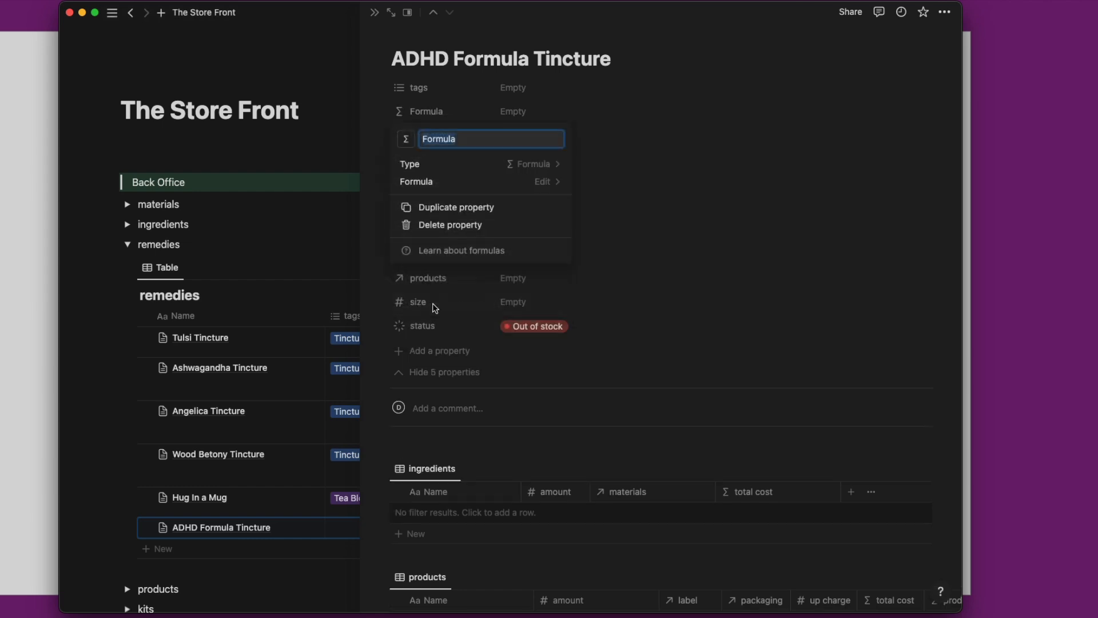
pyautogui.write('base')
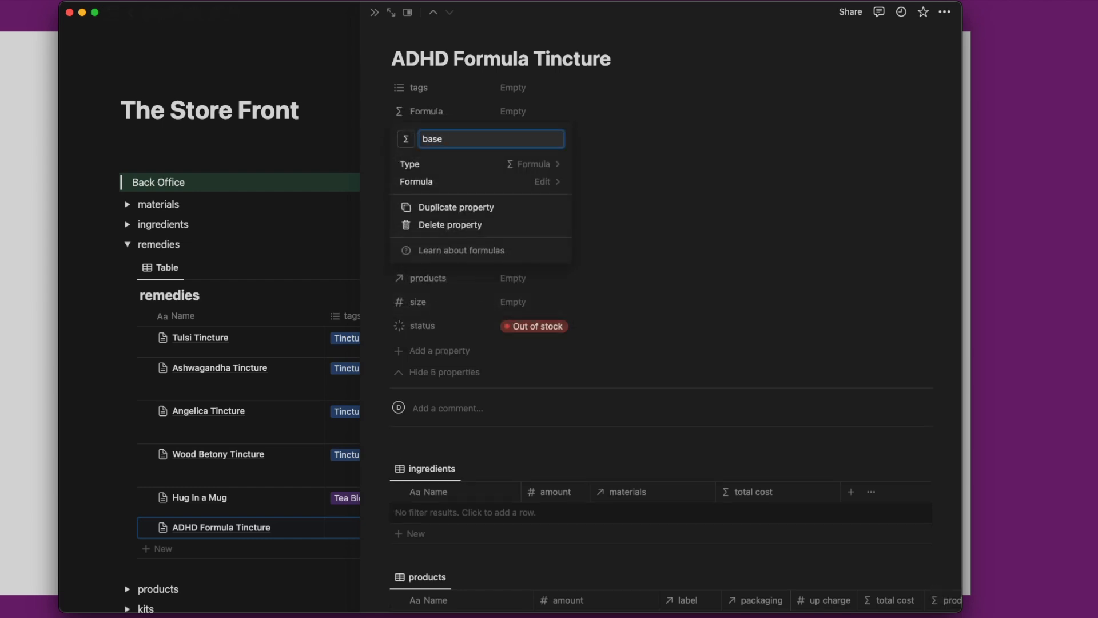
pyautogui.write('/oz')
# Set the base/oz formula to prop("base remedy cost") / prop("base remedy size").
pyautogui.click(523, 182)
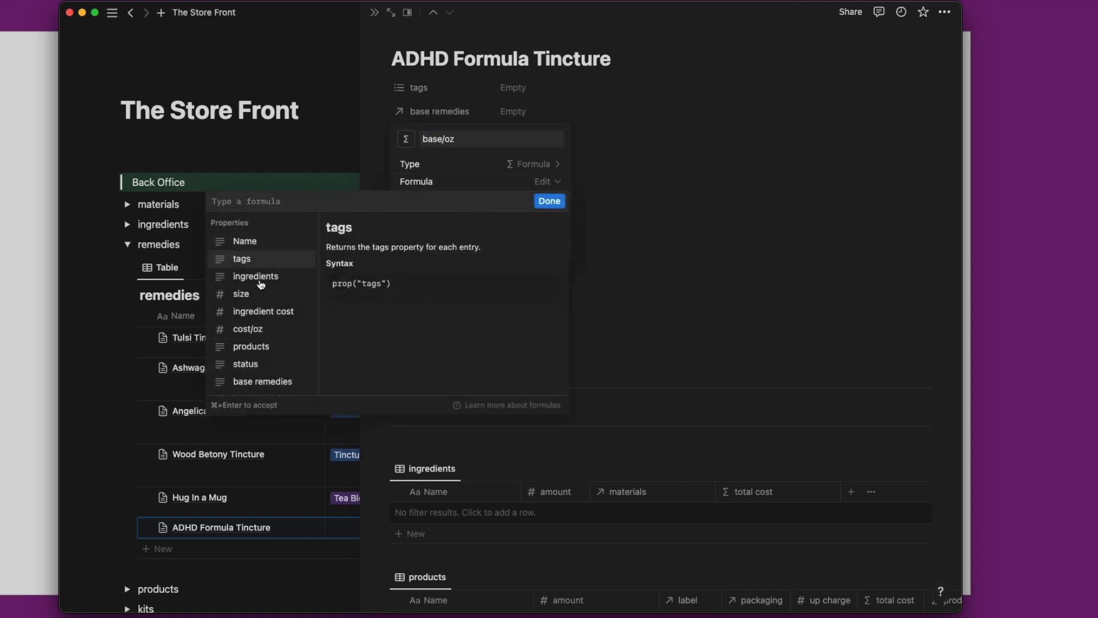
pyautogui.scroll(-1, 277, 331)
pyautogui.scroll(-1, 277, 332)
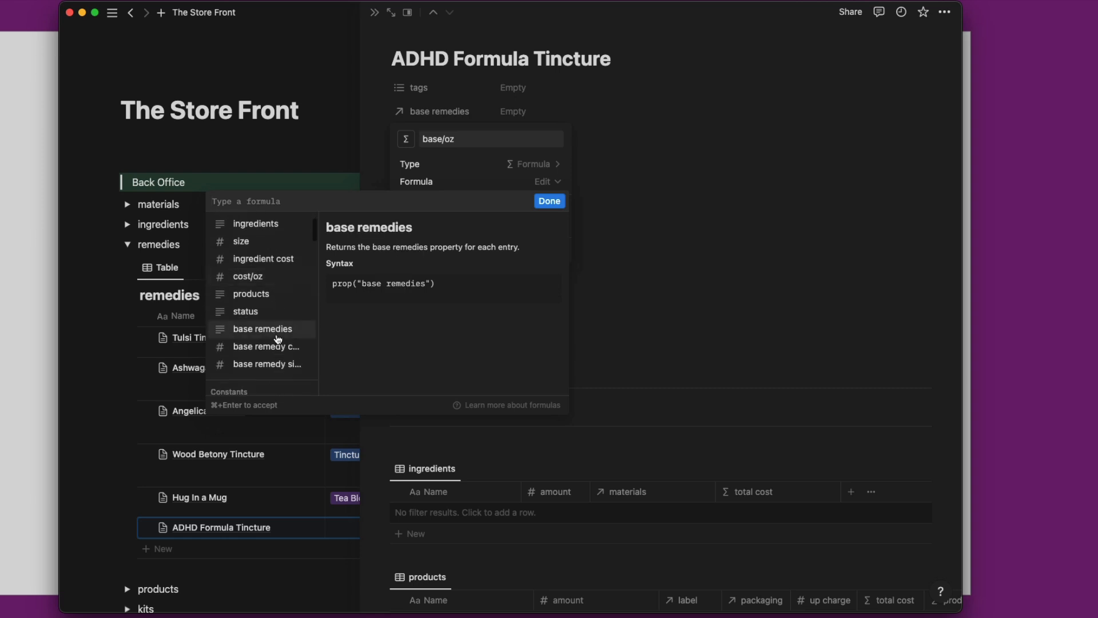
pyautogui.click(277, 345)
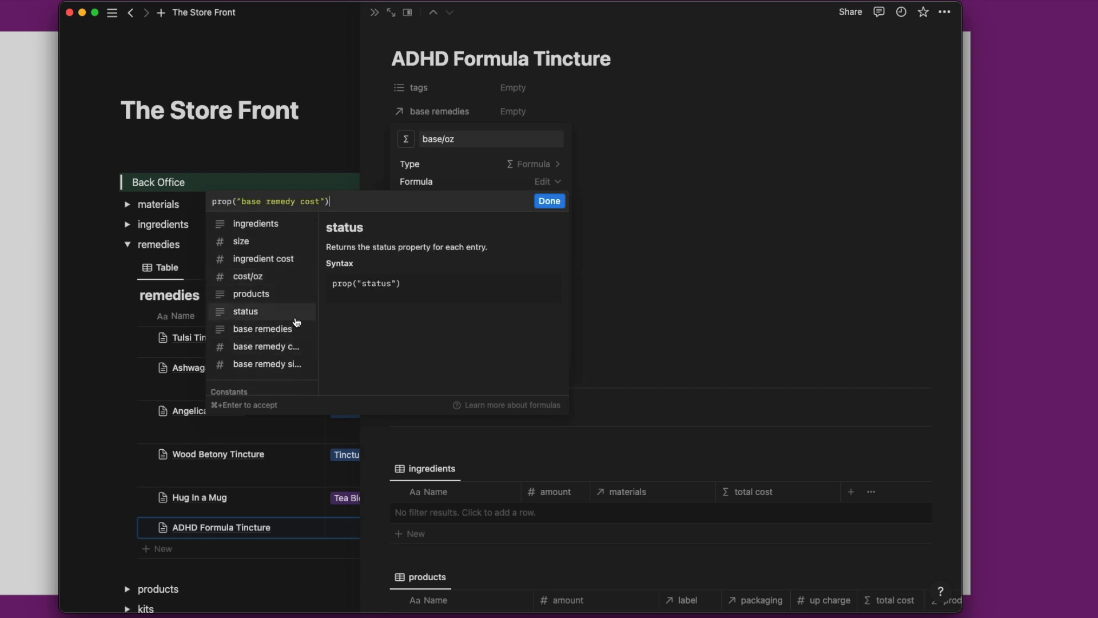
pyautogui.write('/')
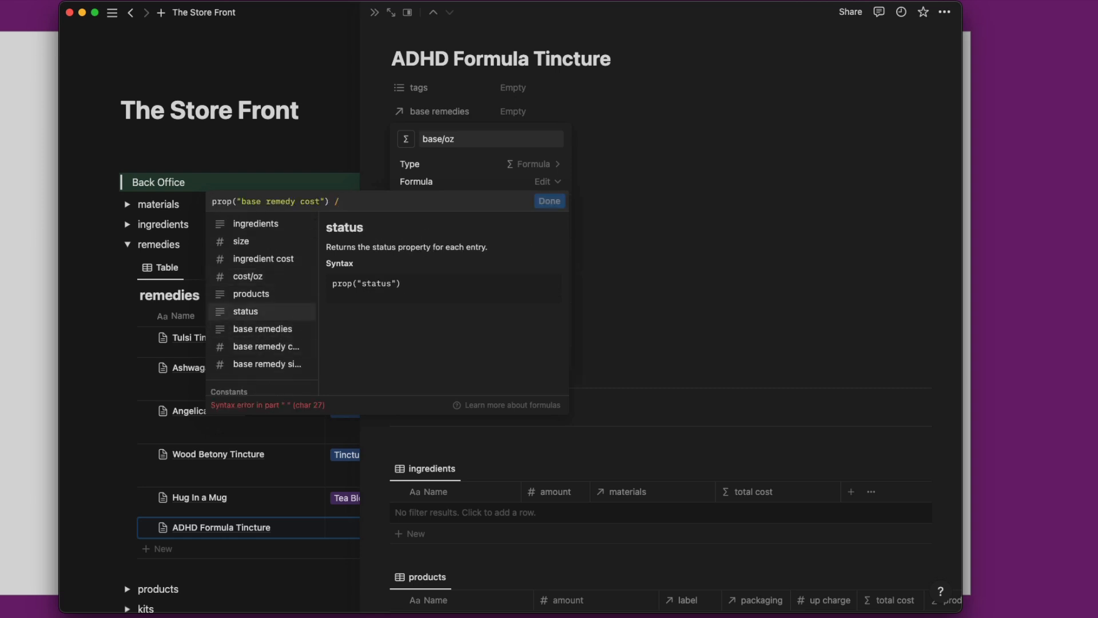
pyautogui.click(274, 364)
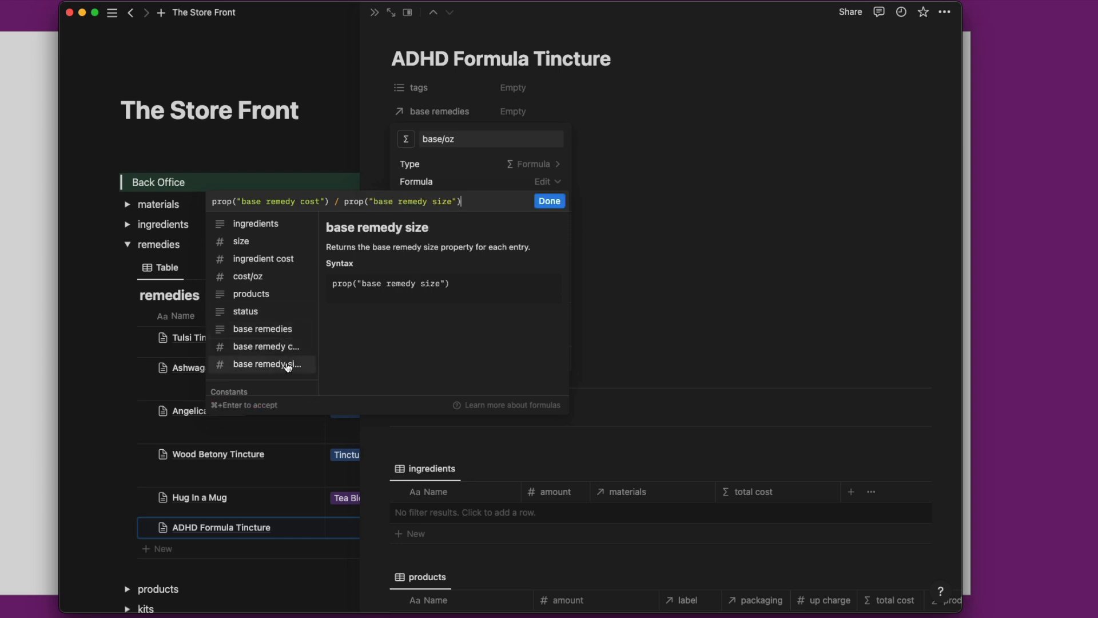
pyautogui.click(549, 202)
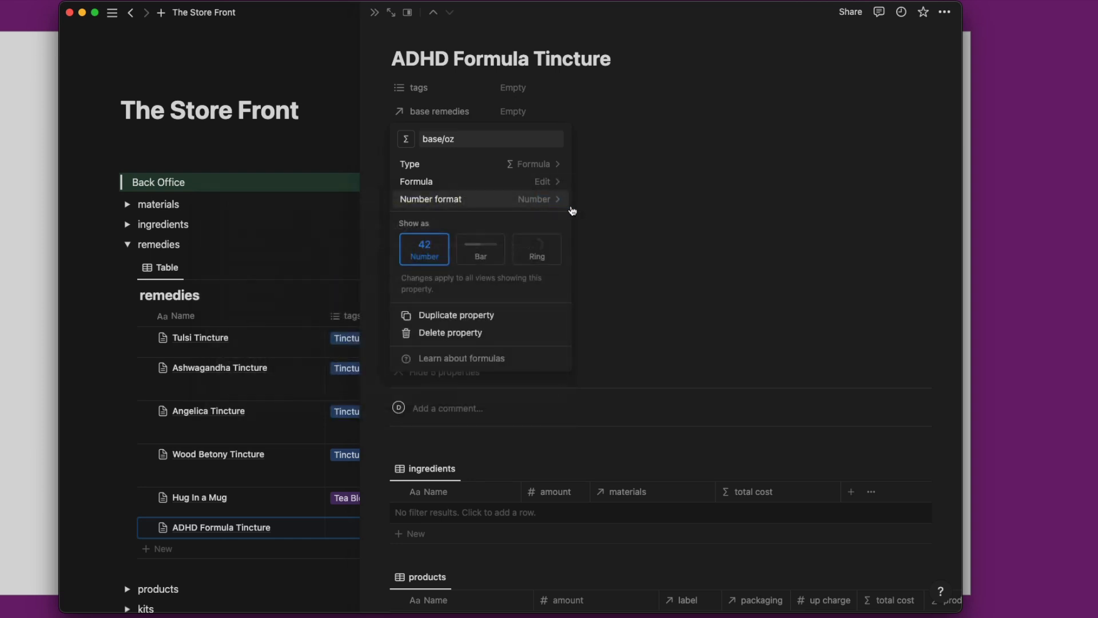
pyautogui.click(608, 216)
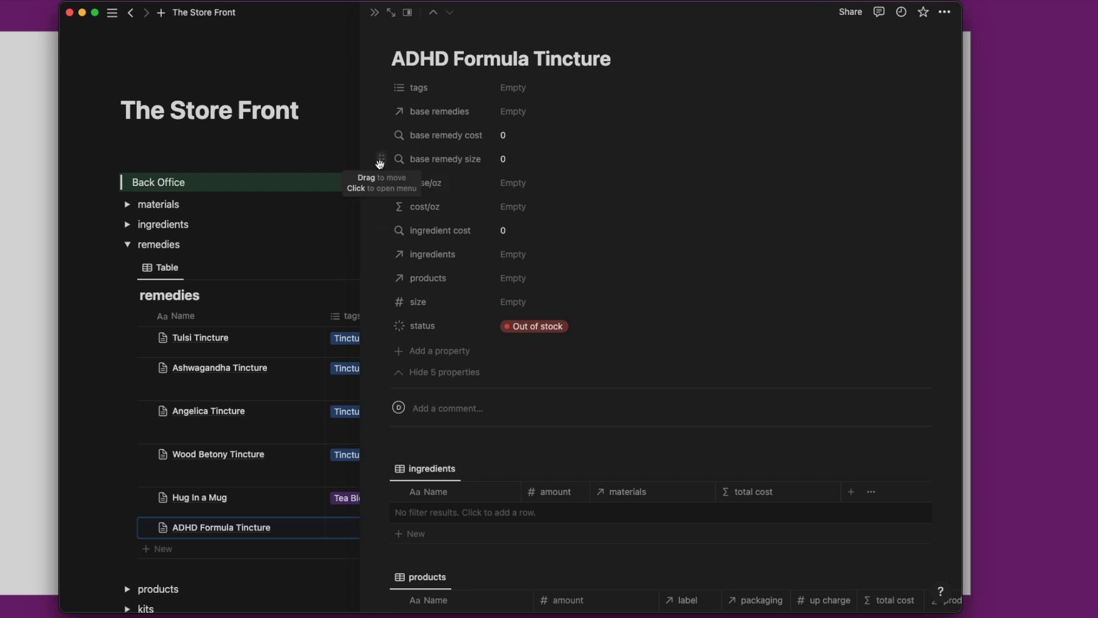
# Set the base/oz property to always hide.
pyautogui.click(378, 184)
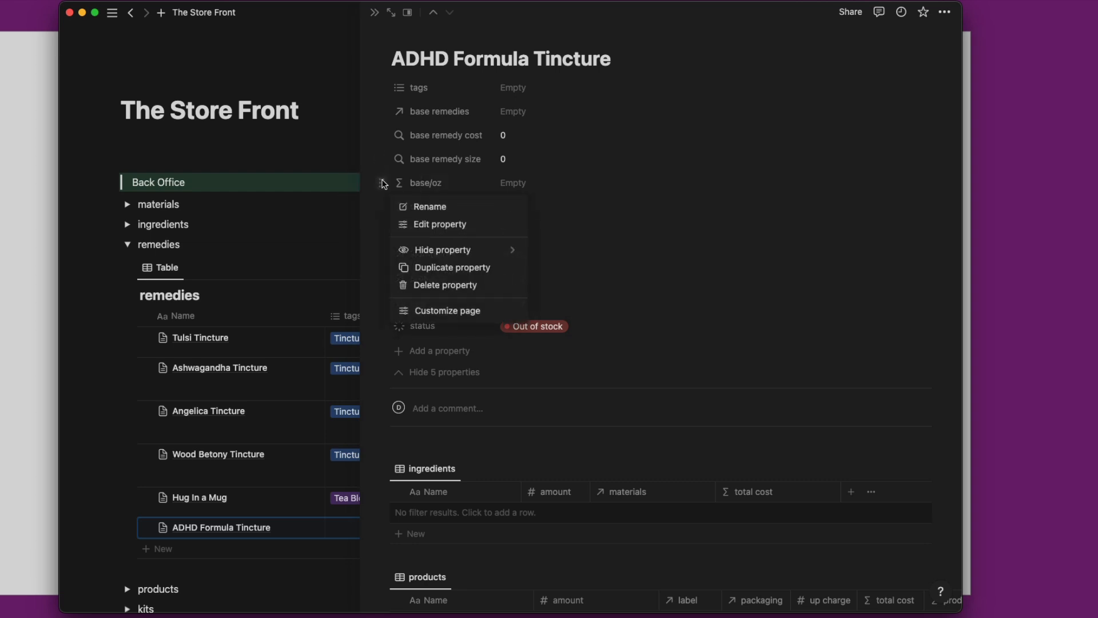
pyautogui.moveTo(504, 253)
pyautogui.click(560, 267)
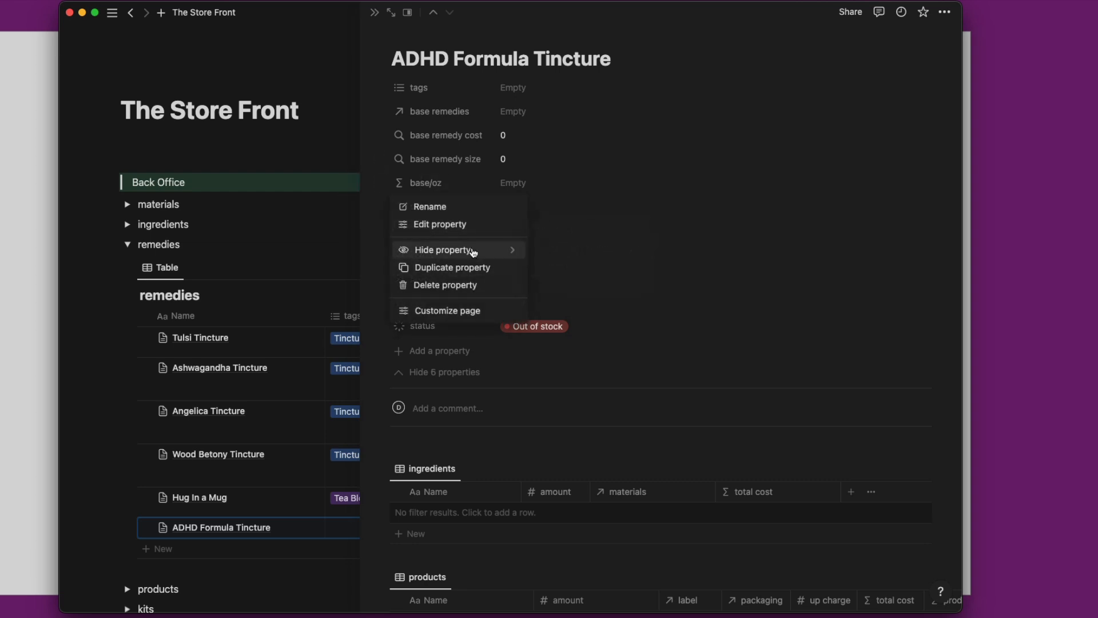
pyautogui.click(372, 212)
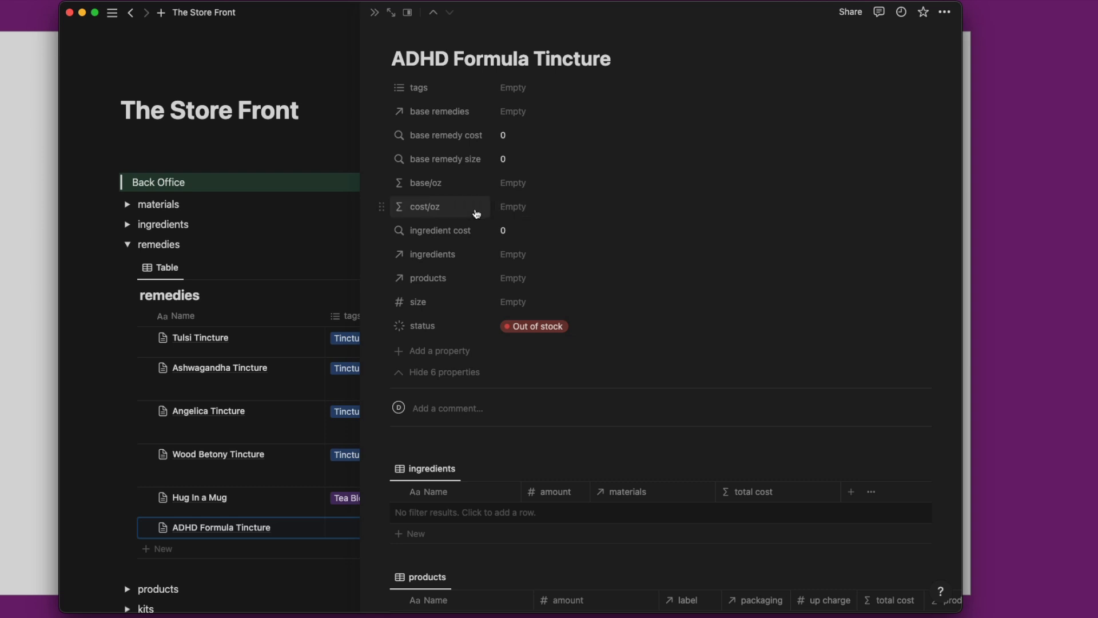
# Extend the cost/oz formula to prop("ingredient cost") / prop("size") + prop("base/oz") and collapse the hidden properties.
pyautogui.click(516, 208)
pyautogui.write('+')
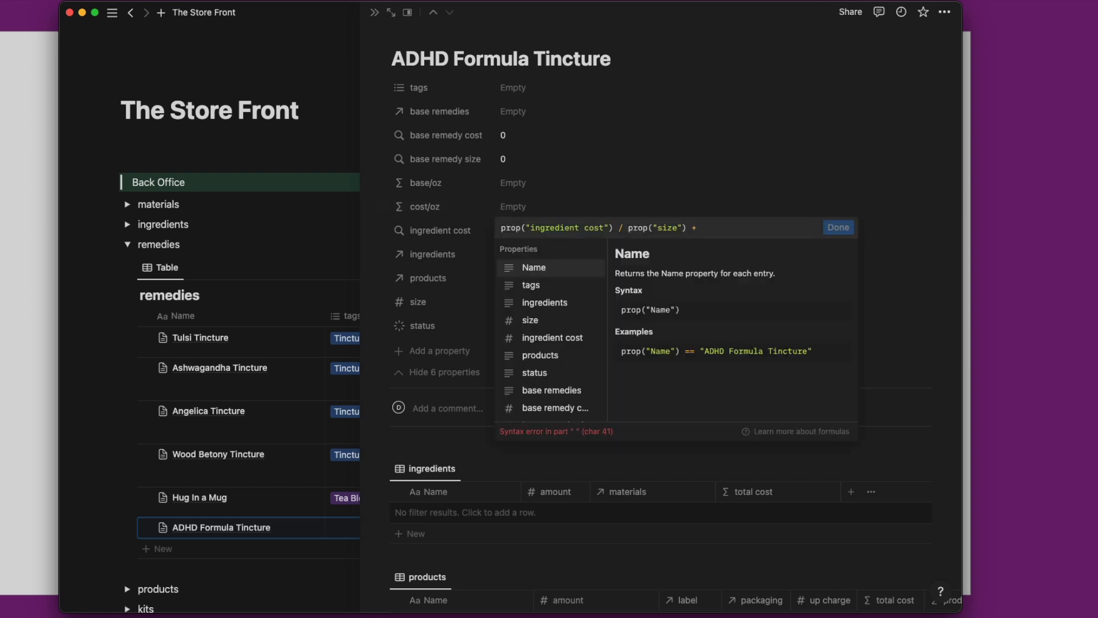
pyautogui.write(' ba')
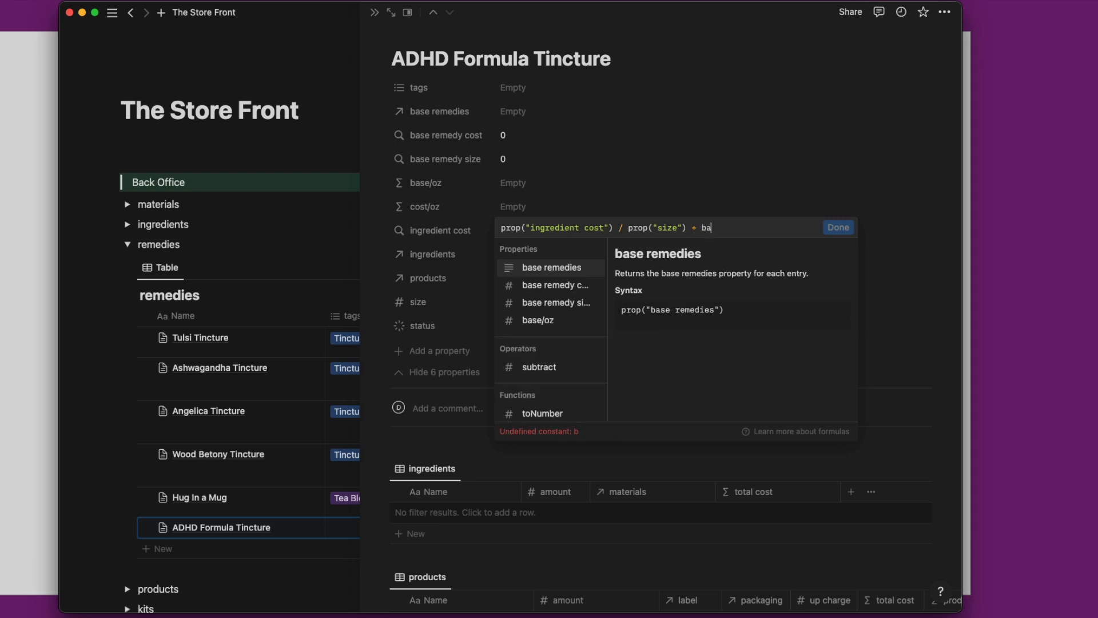
pyautogui.click(564, 319)
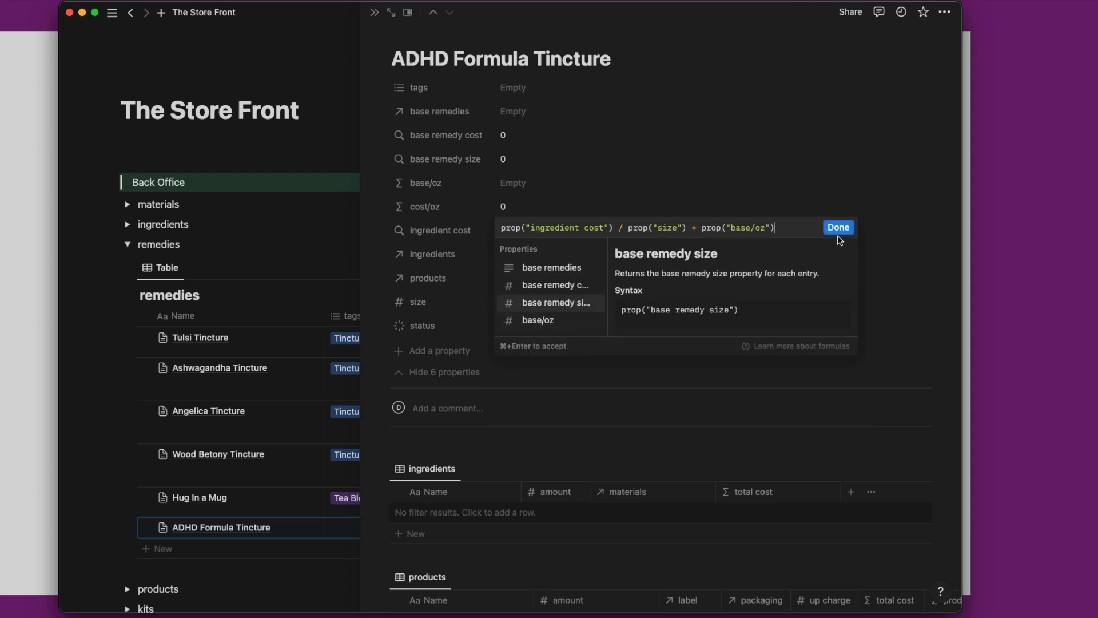
pyautogui.click(481, 223)
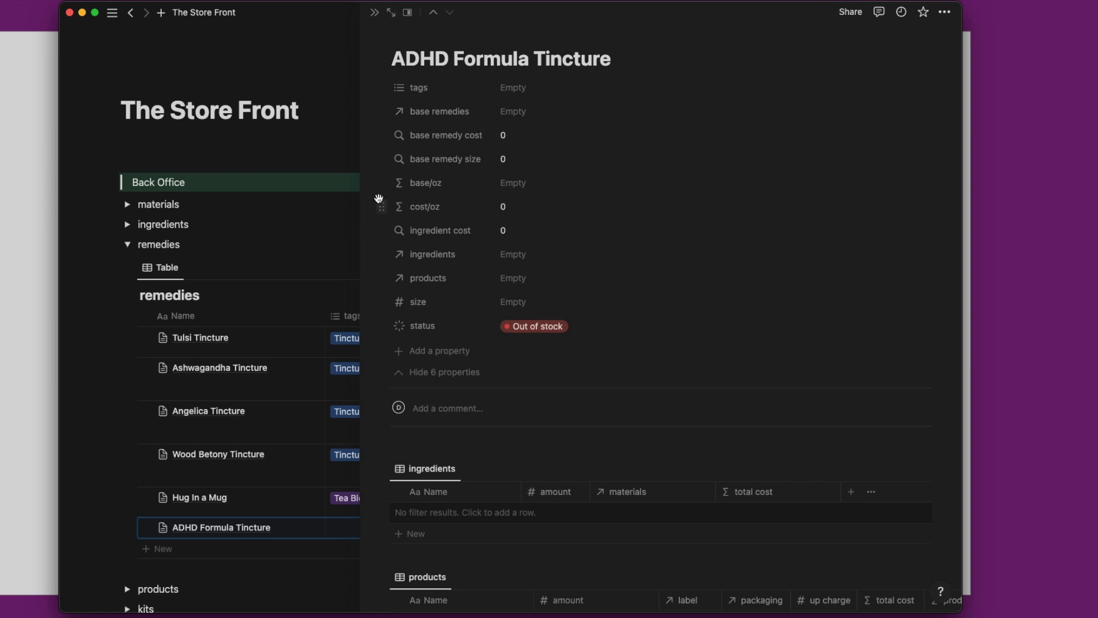
pyautogui.click(381, 206)
pyautogui.click(393, 370)
pyautogui.click(434, 373)
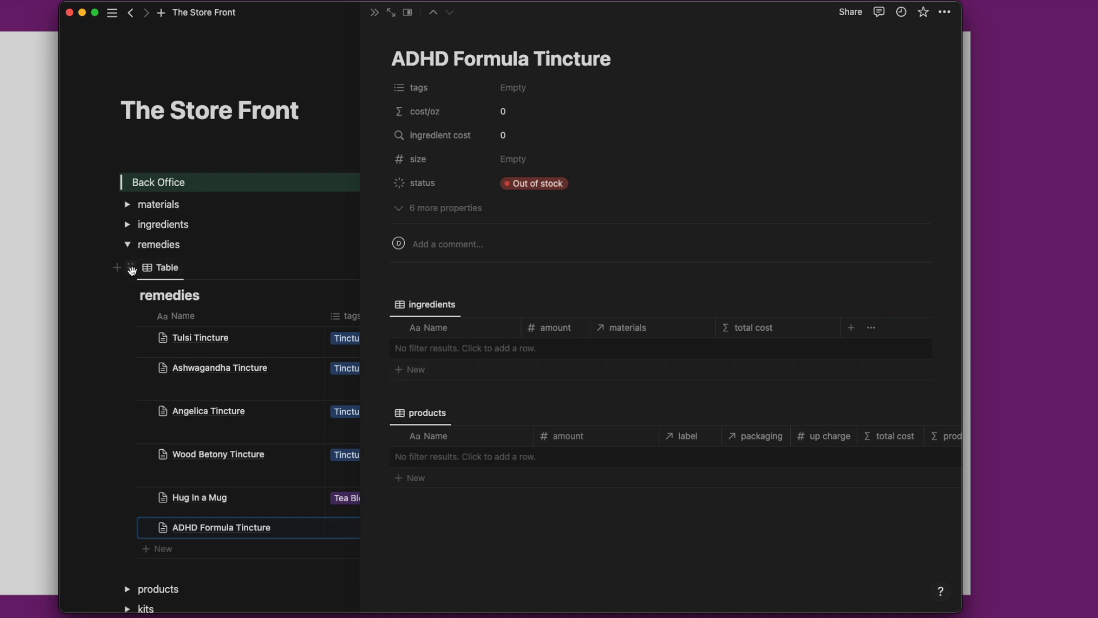
# Copy the link to the remedies database and close the ADHD Formula Tincture page.
pyautogui.click(132, 269)
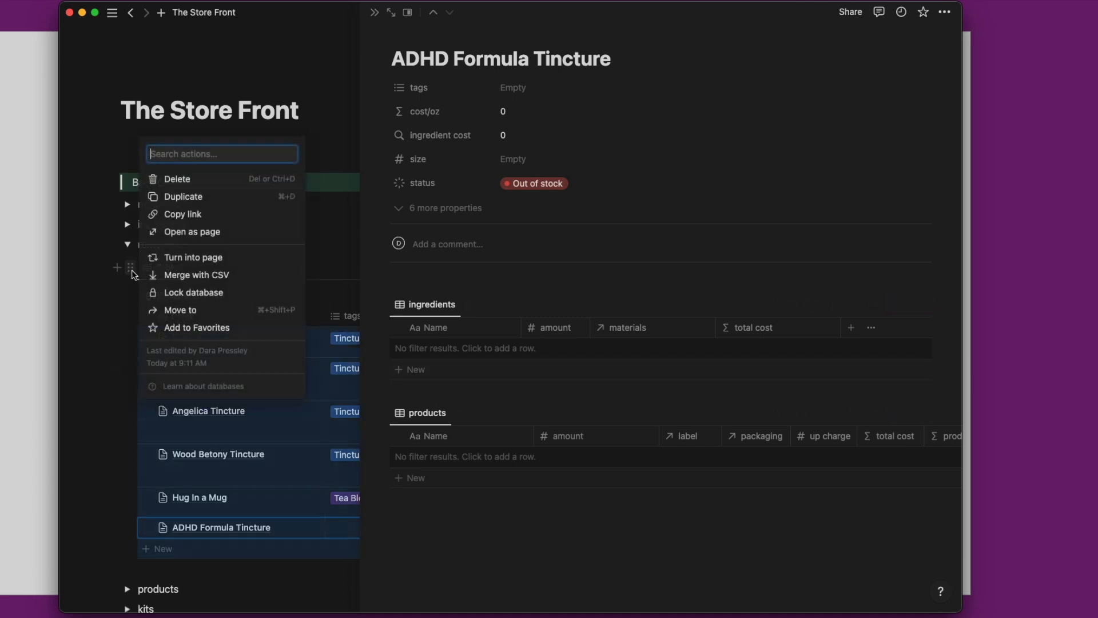
pyautogui.click(166, 215)
pyautogui.press('Escape')
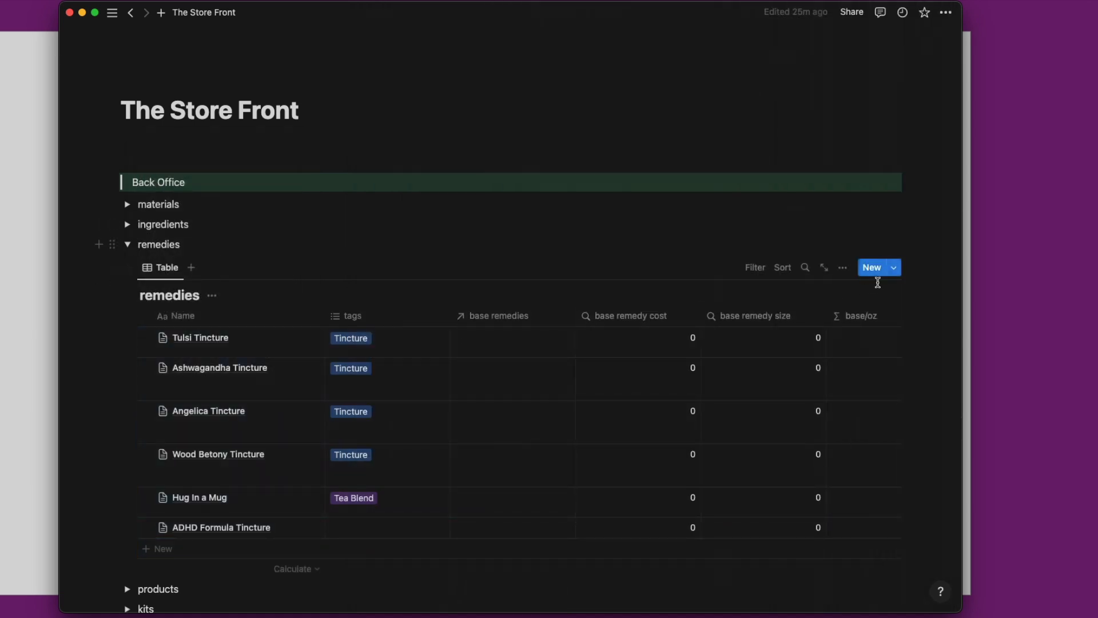
# Duplicate the Remedy template of the remedies database.
pyautogui.click(893, 267)
pyautogui.click(939, 312)
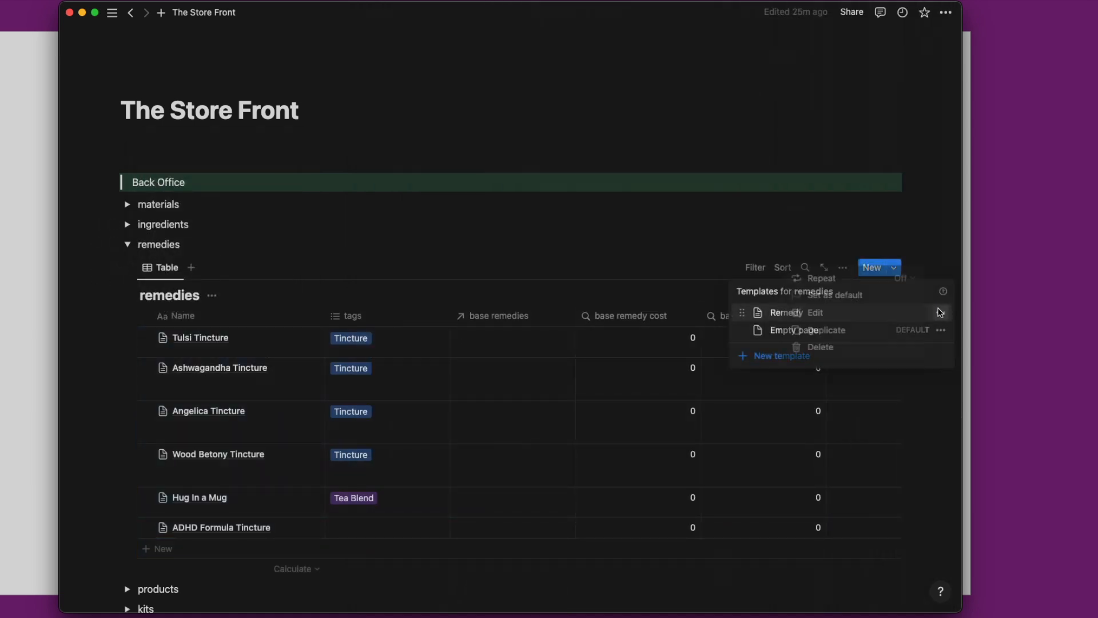
pyautogui.click(891, 330)
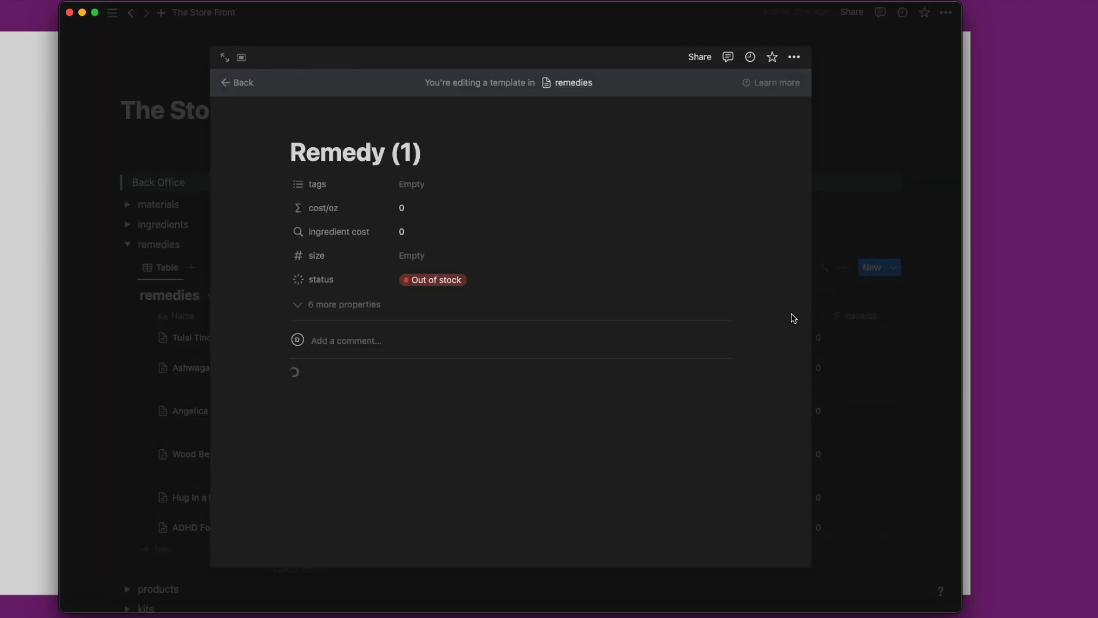
# Rename the duplicated template as "Formula Template".
pyautogui.moveTo(423, 152); pyautogui.dragTo(294, 152)
pyautogui.write('Form')
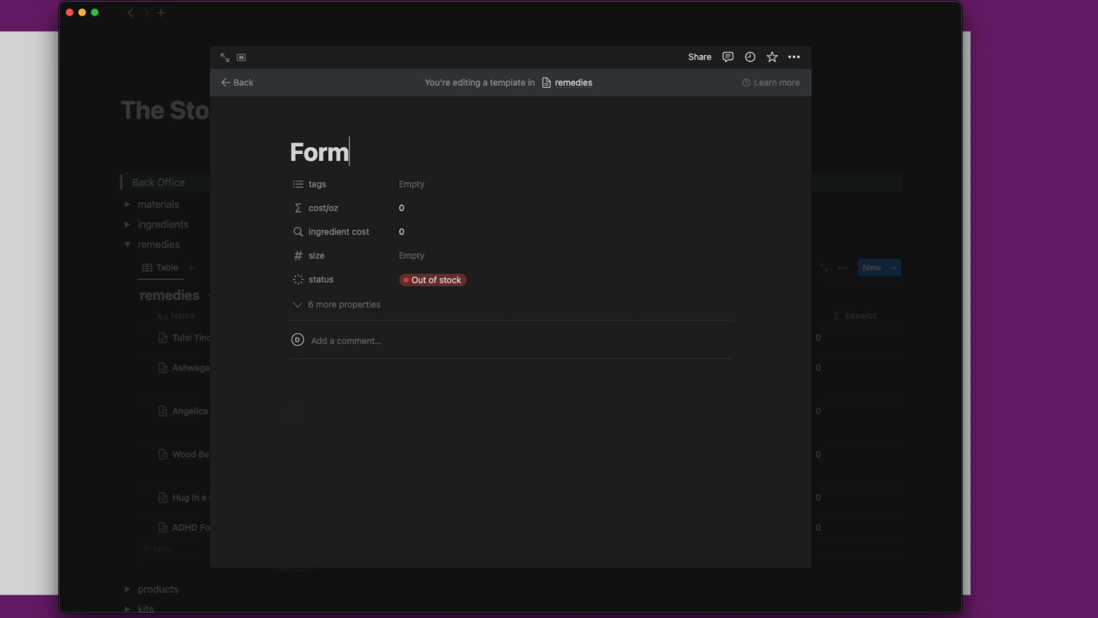
pyautogui.write('ulat')
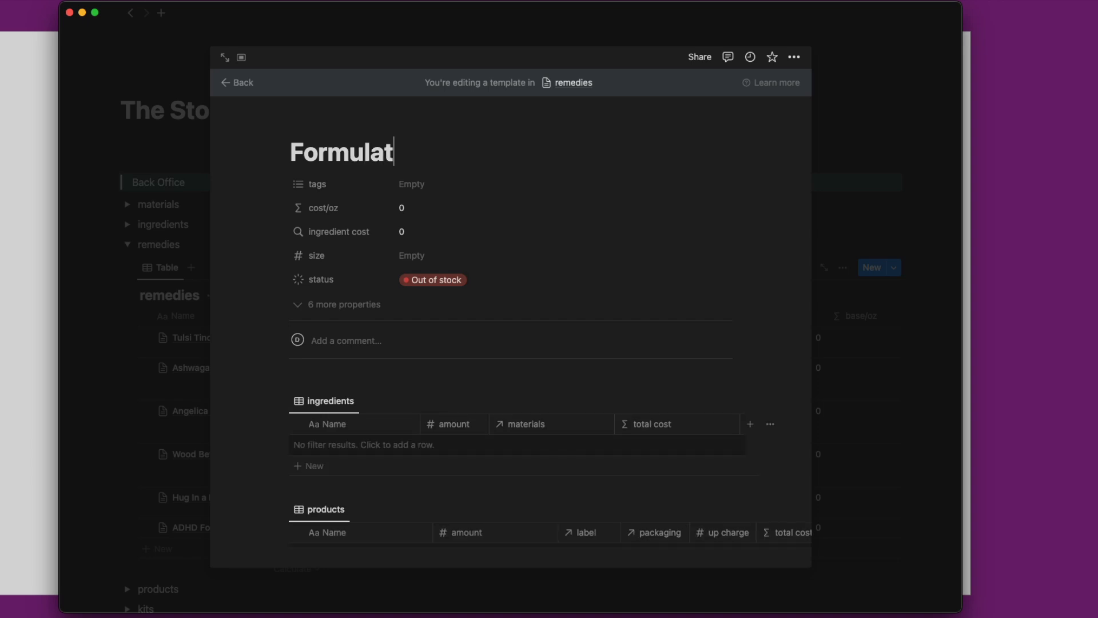
pyautogui.press('BackSpace')
pyautogui.write('Temp')
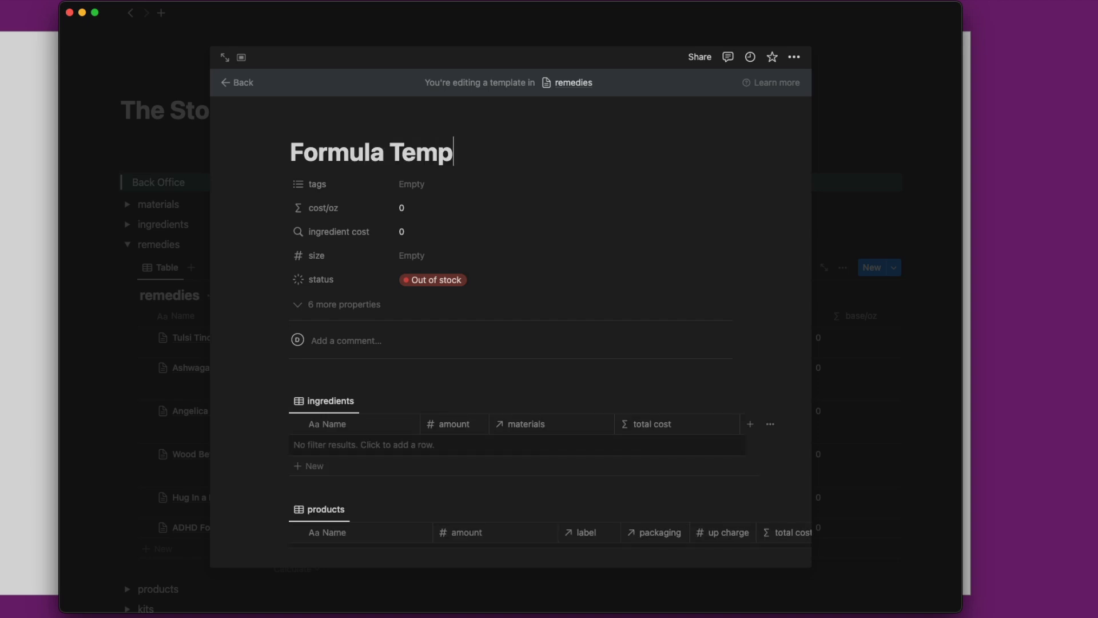
pyautogui.write('late')
# Paste the remedies database below the products table as a linked view copied from Table, and name the view "remedies".
pyautogui.scroll(-3, 399, 382)
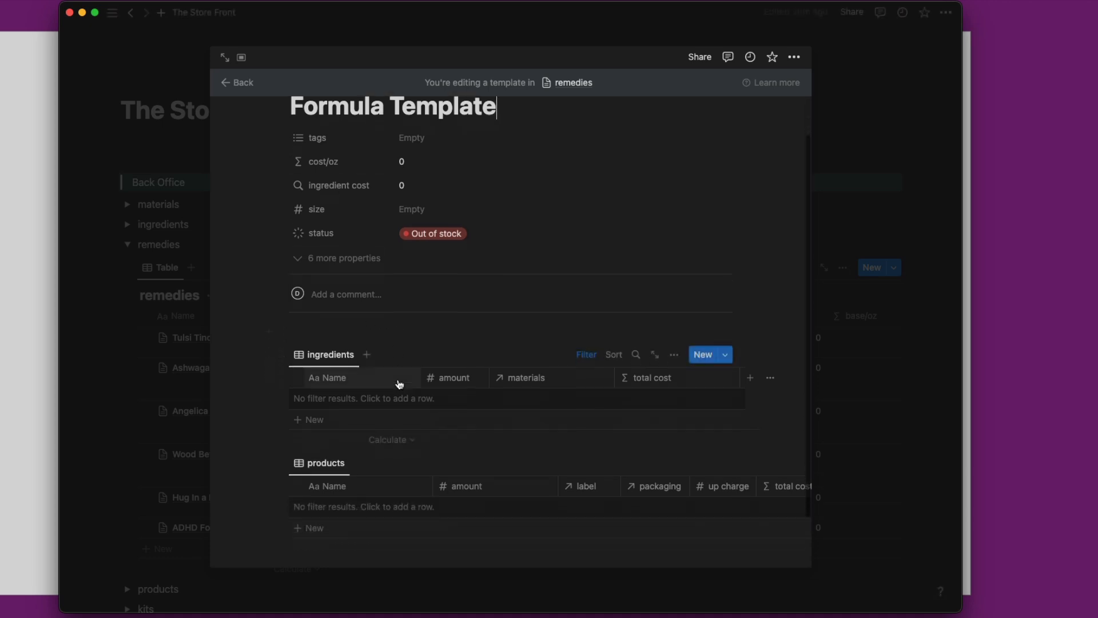
pyautogui.click(326, 508)
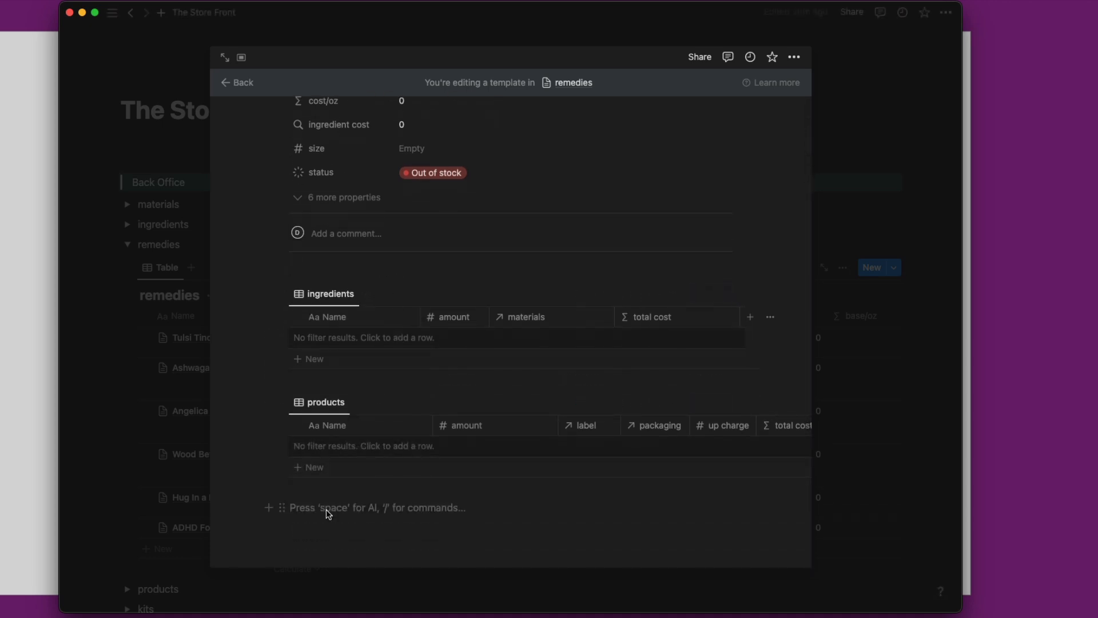
pyautogui.press('super+v')
pyautogui.click(546, 544)
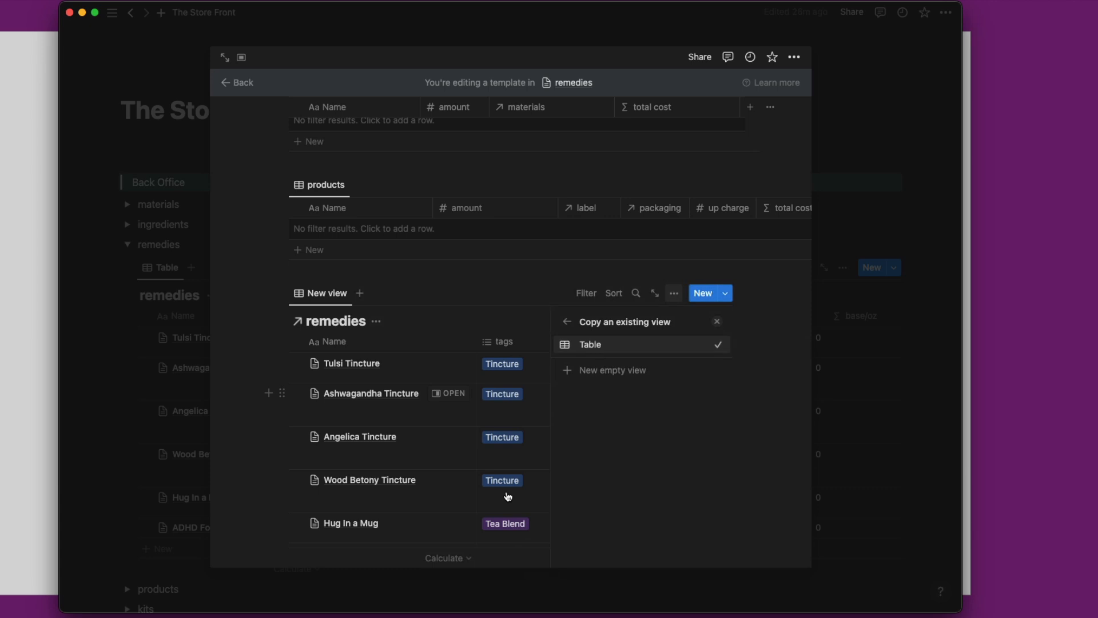
pyautogui.click(613, 347)
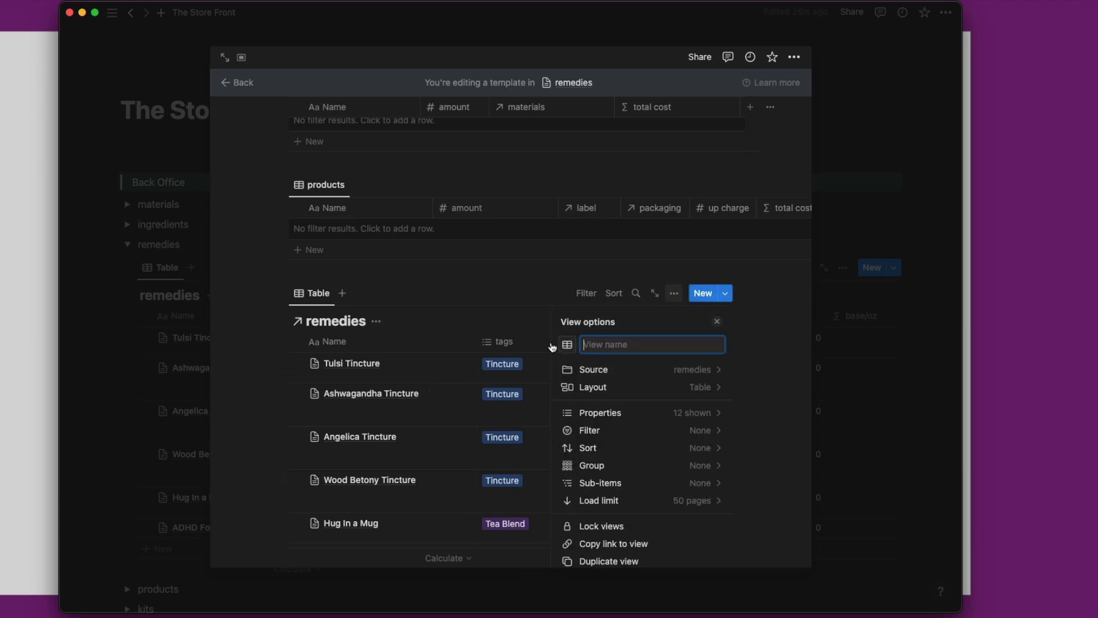
pyautogui.write('remedies')
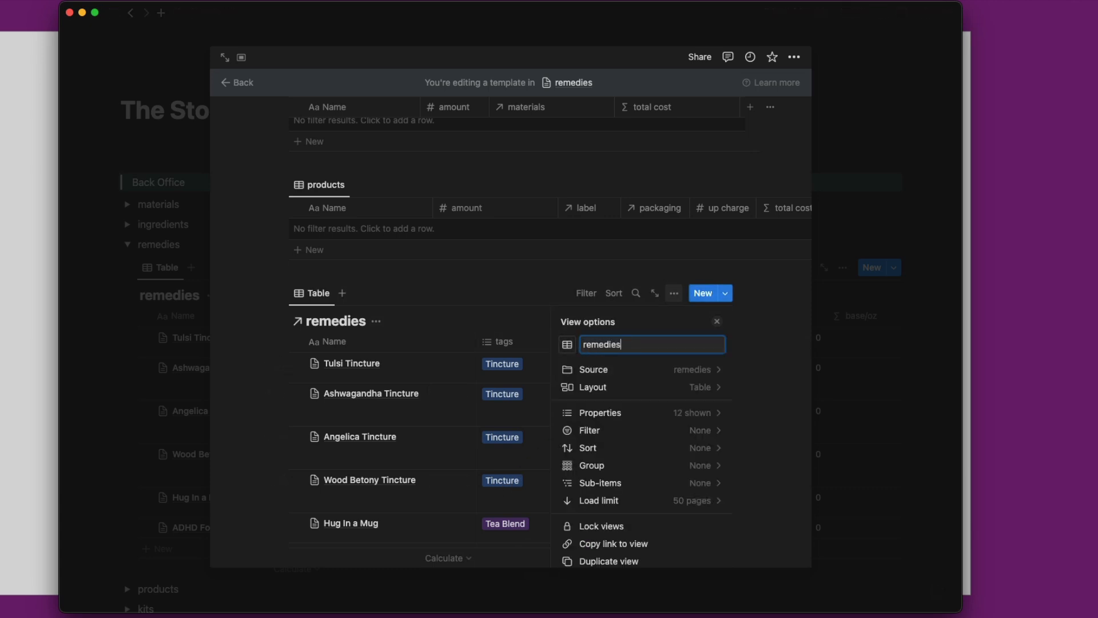
# Filter the linked remedies view to entries whose base remedies contain Formula Template, and close the view options.
pyautogui.click(649, 432)
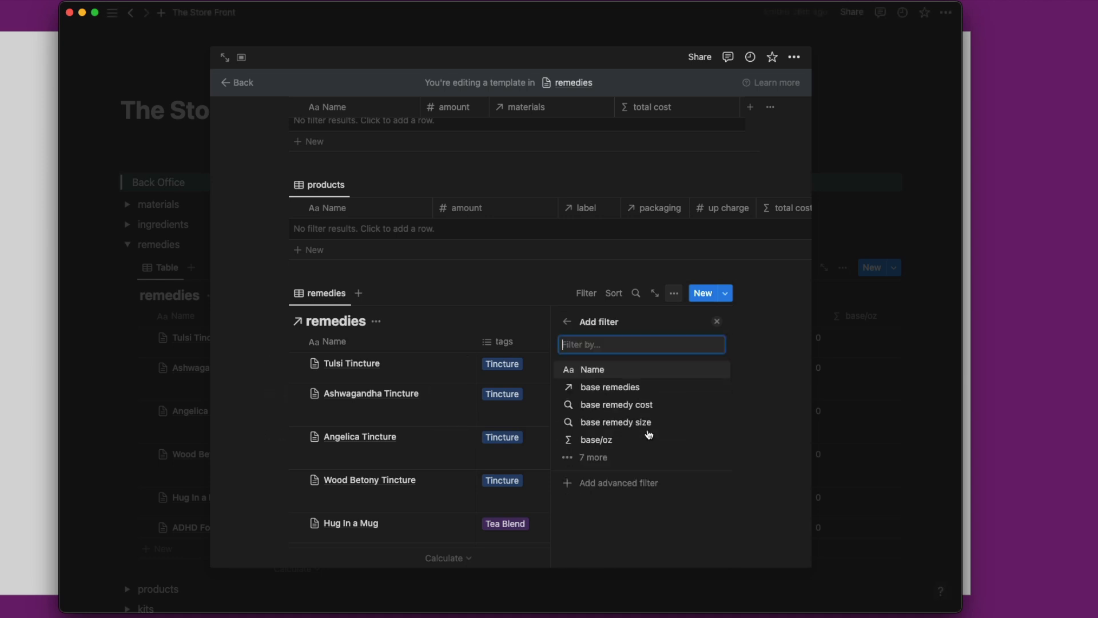
pyautogui.click(627, 387)
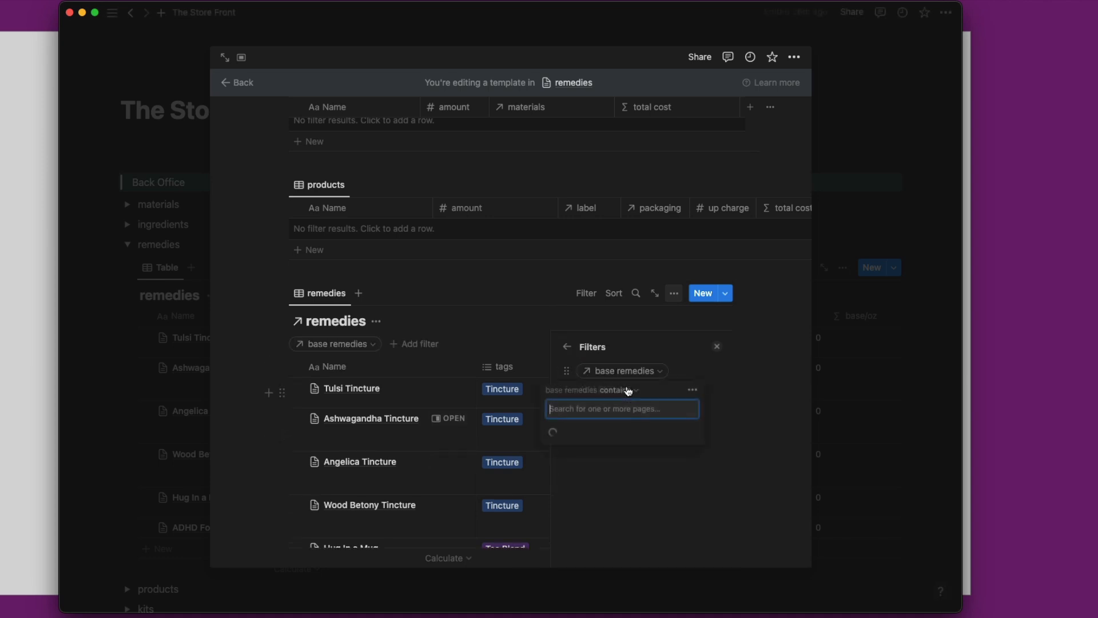
pyautogui.click(615, 433)
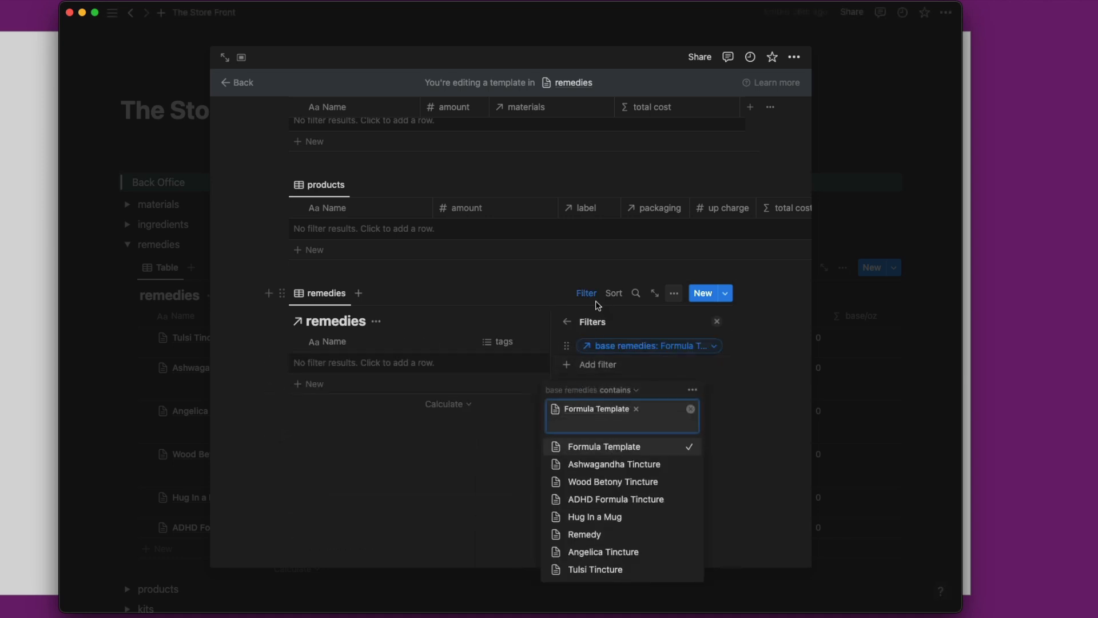
pyautogui.click(715, 325)
pyautogui.scroll(3, 487, 309)
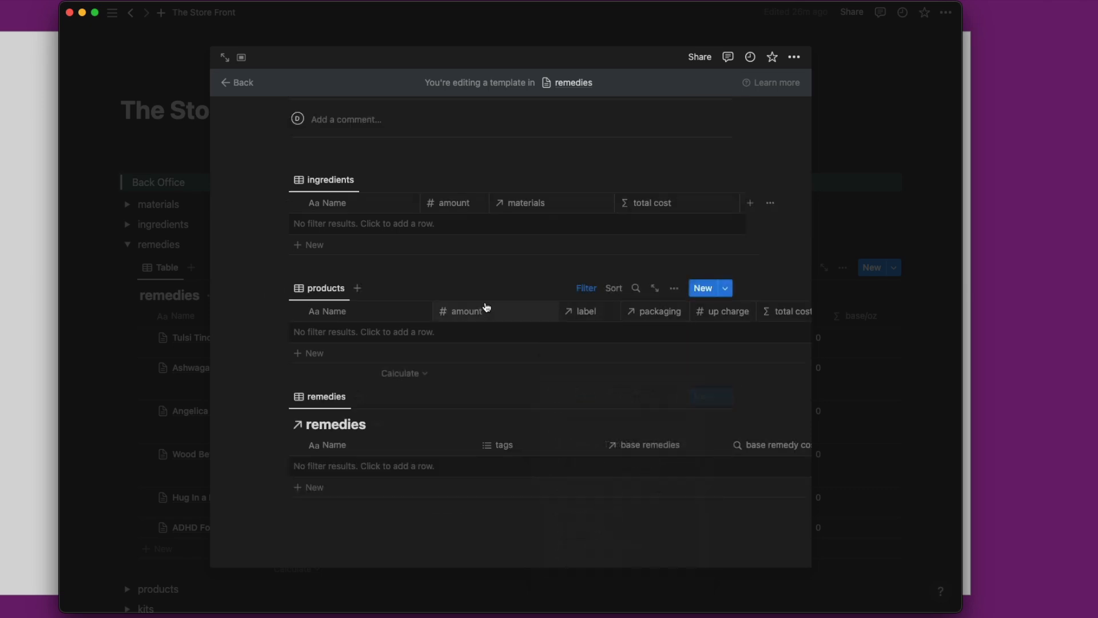
# Hide the linked remedies view's database title and place the view between the Formula Template's ingredients and products tables.
pyautogui.click(376, 425)
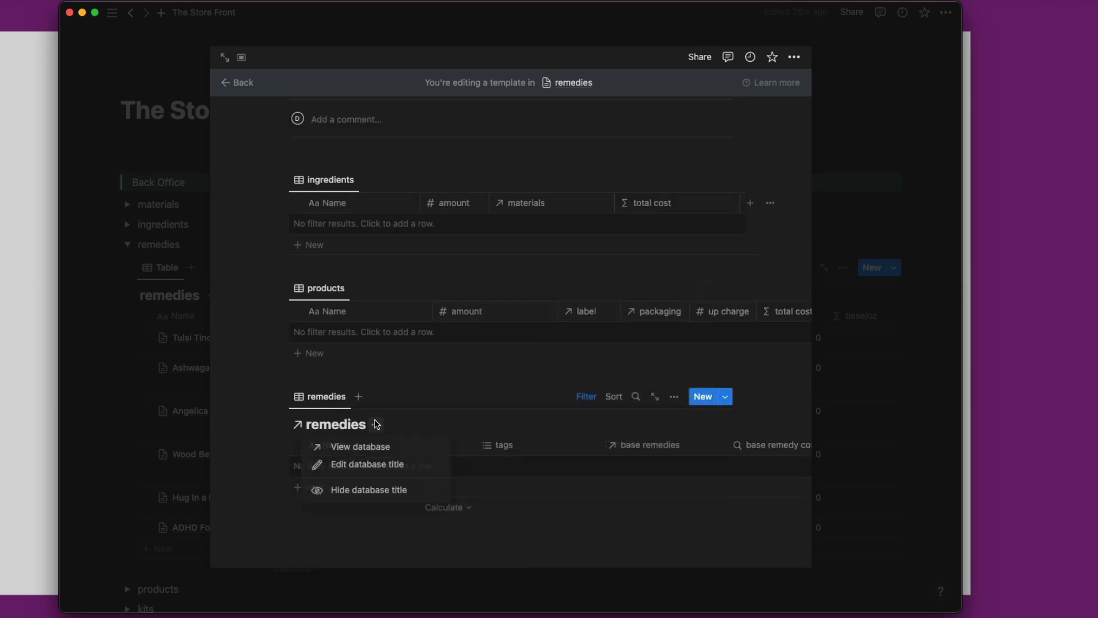
pyautogui.click(371, 493)
pyautogui.moveTo(277, 421); pyautogui.dragTo(290, 295)
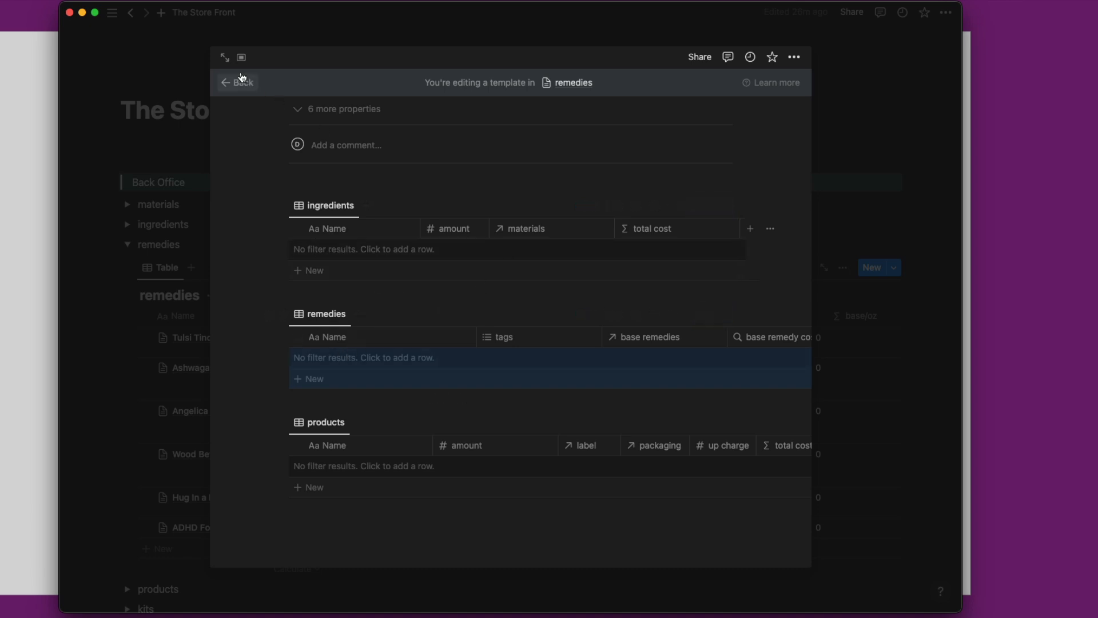
pyautogui.click(226, 57)
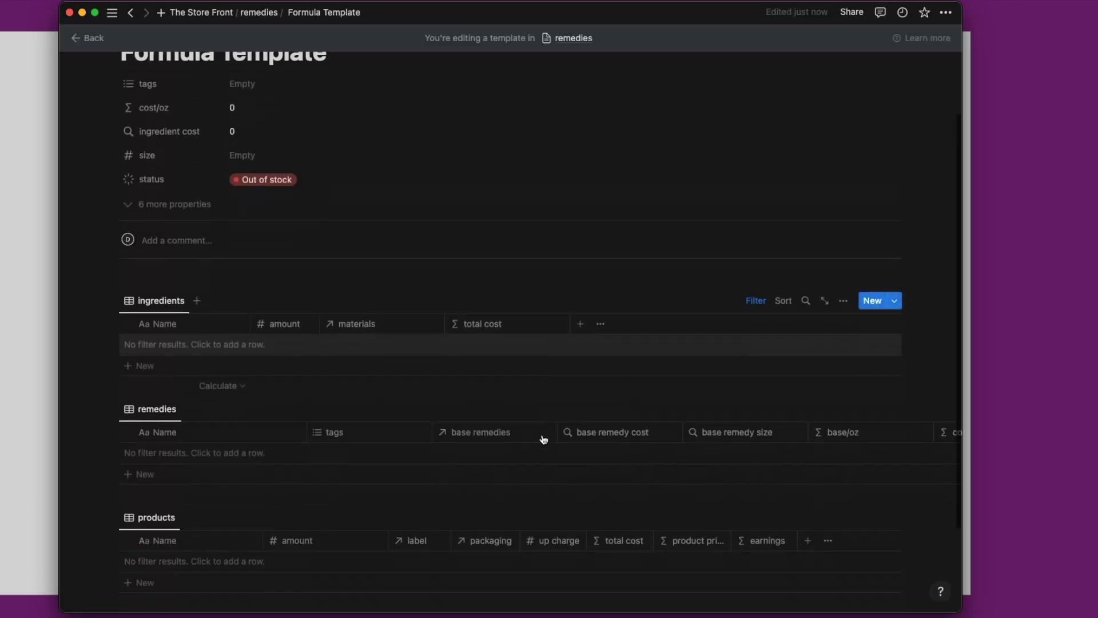
pyautogui.scroll(-3, 544, 439)
pyautogui.scroll(5, 337, 394)
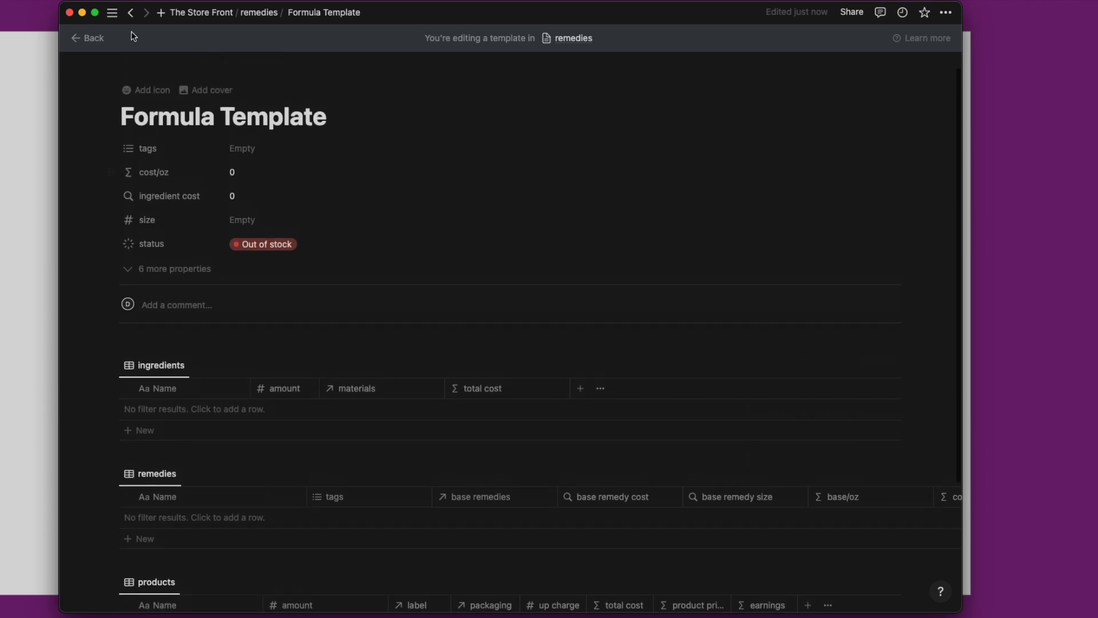
pyautogui.click(89, 38)
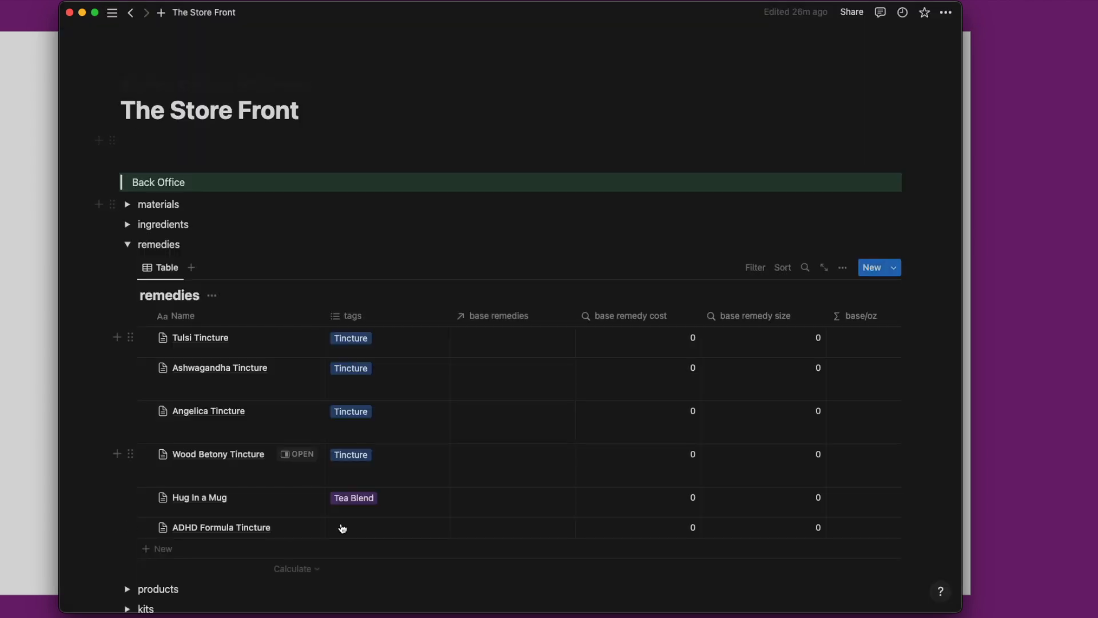
# Clear the existing tables from the ADHD Formula Tincture page and apply the Formula Template to it.
pyautogui.click(299, 527)
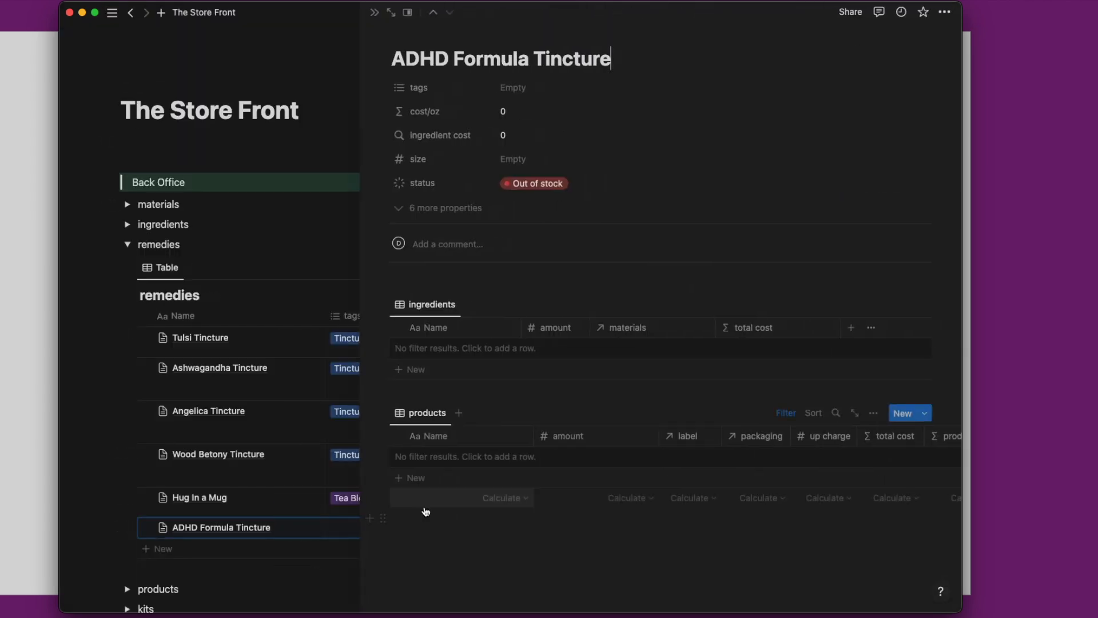
pyautogui.moveTo(493, 569); pyautogui.dragTo(365, 280)
pyautogui.press('BackSpace')
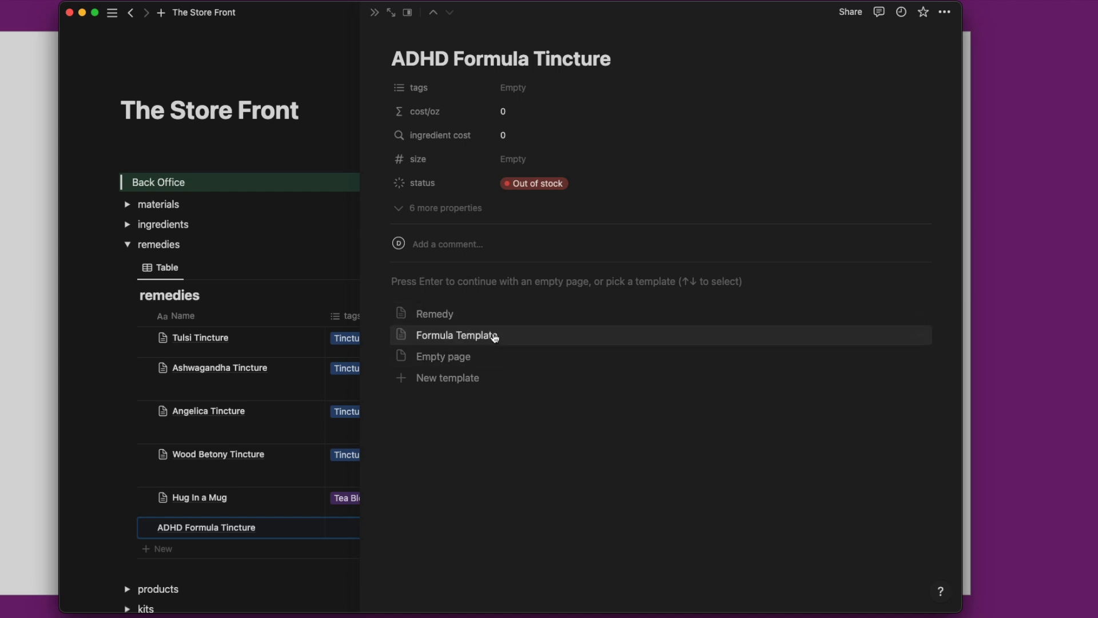
pyautogui.click(447, 337)
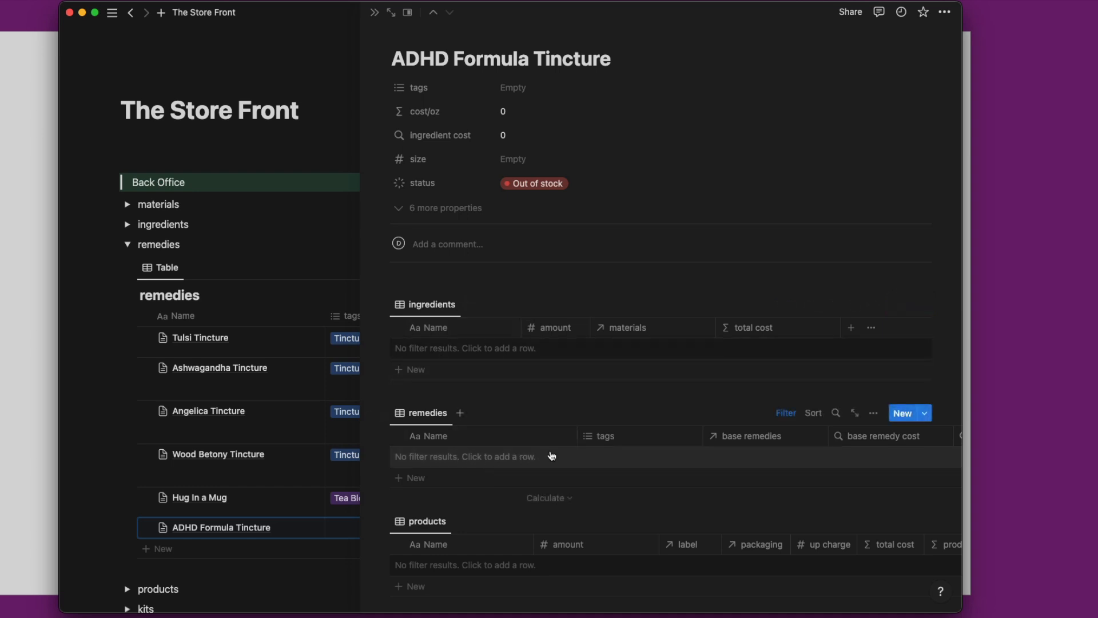
pyautogui.click(523, 457)
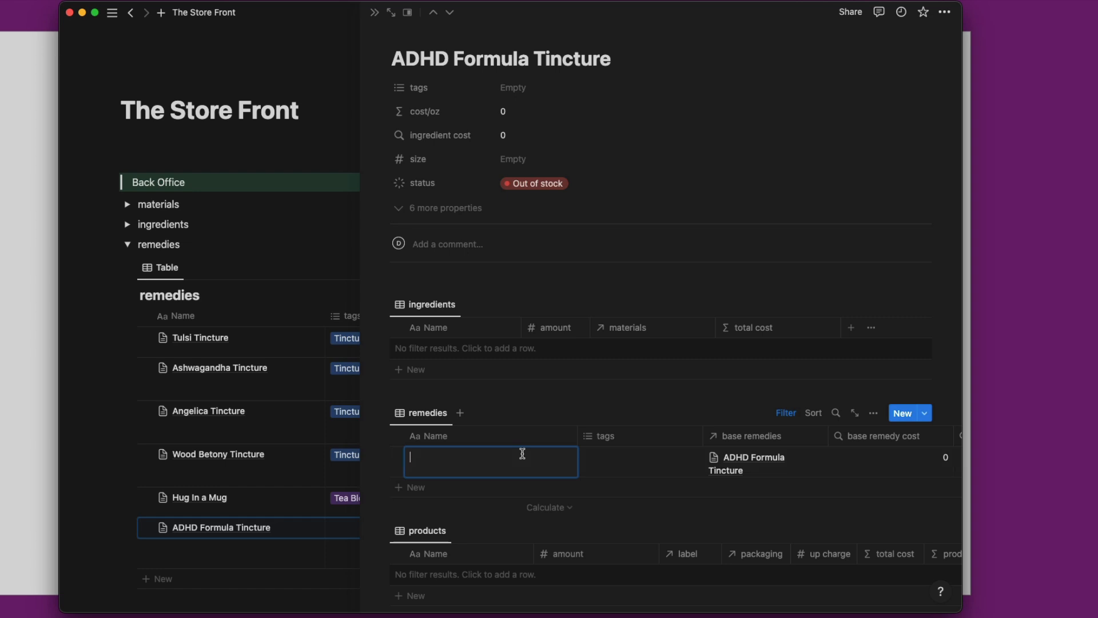
pyautogui.write('Tuli')
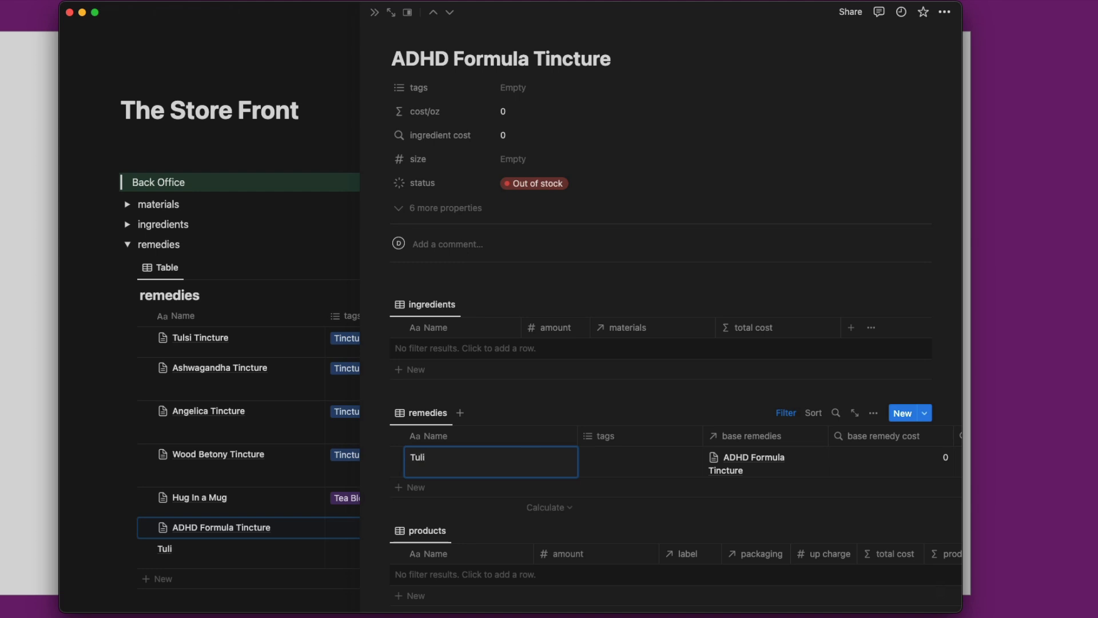
pyautogui.press('BackSpace')
pyautogui.press('BackSpace')
pyautogui.press('BackSpace')
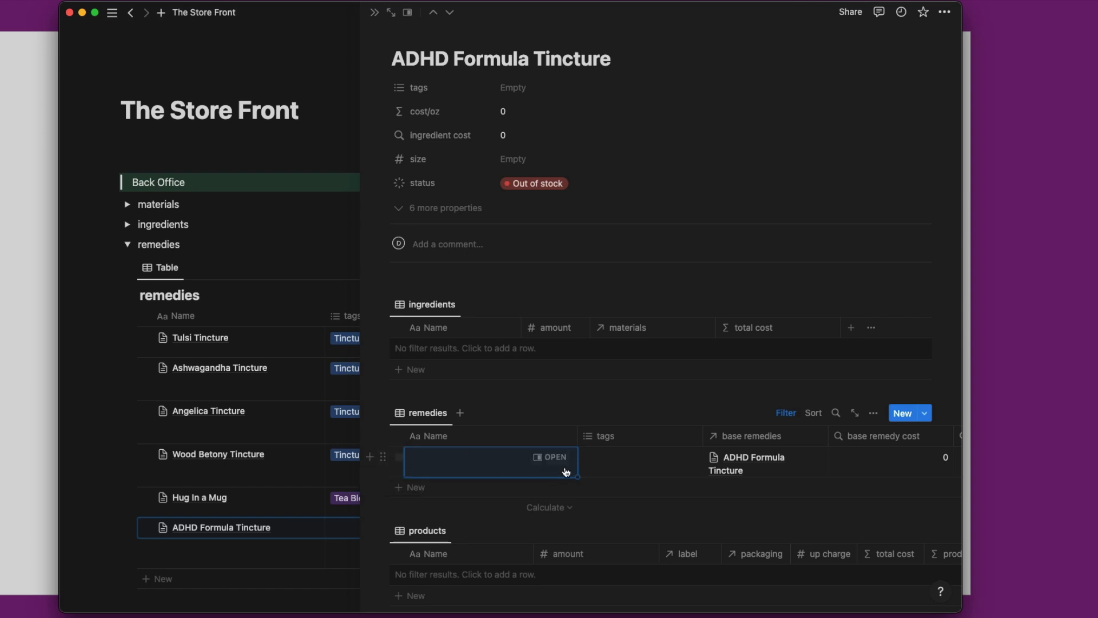
pyautogui.click(399, 457)
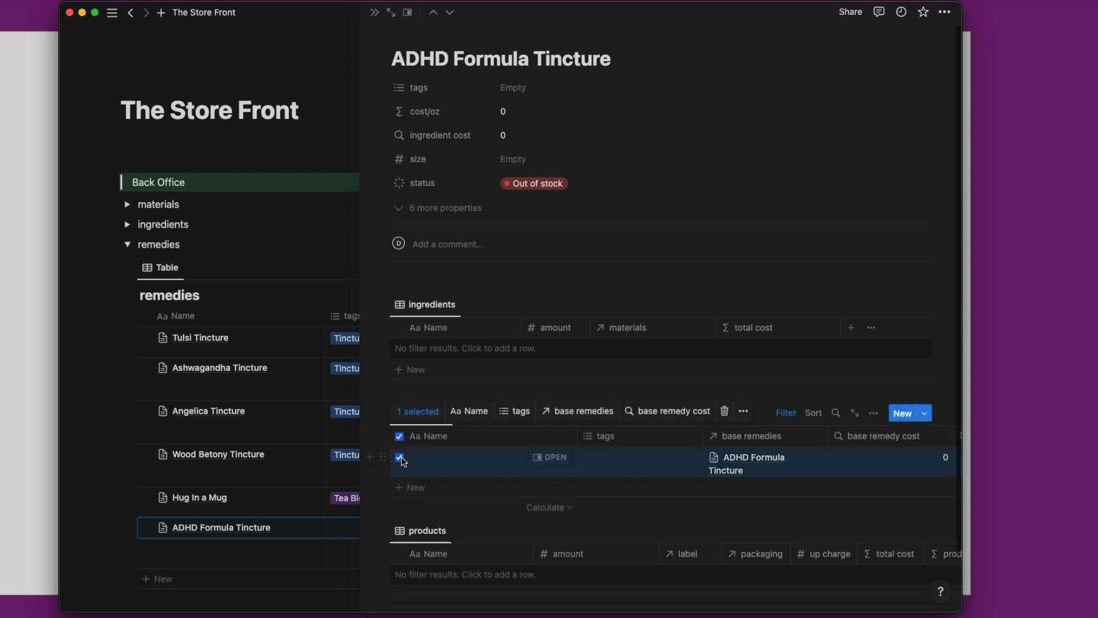
pyautogui.click(724, 411)
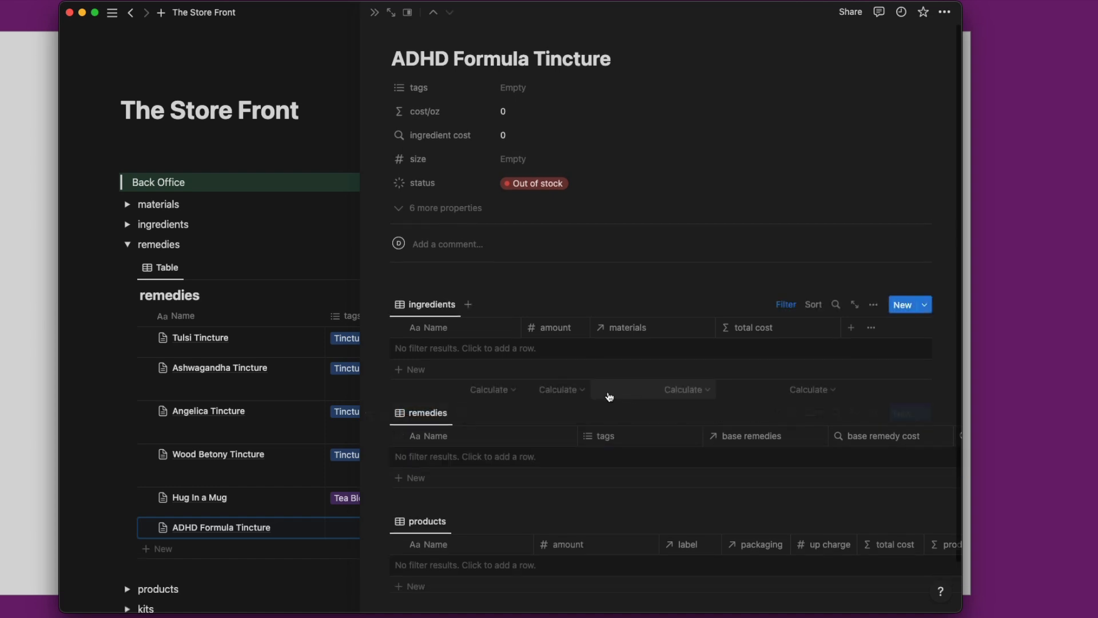
# Link ADHD Formula Tincture in the base remedies property of the Tulsi Tincture page, and close the page.
pyautogui.click(239, 339)
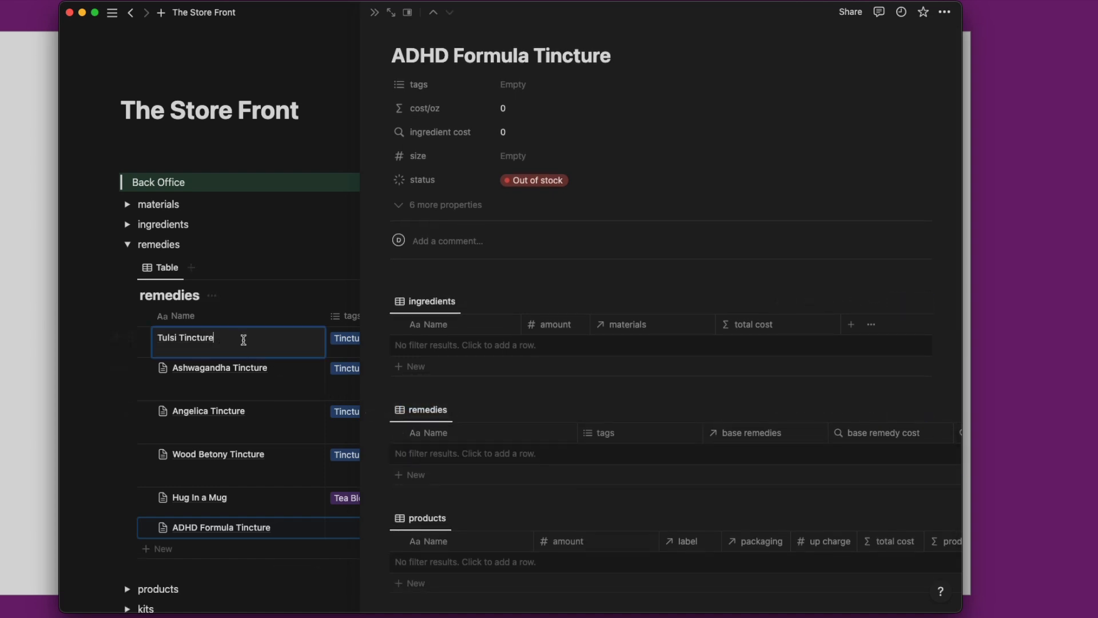
pyautogui.click(299, 343)
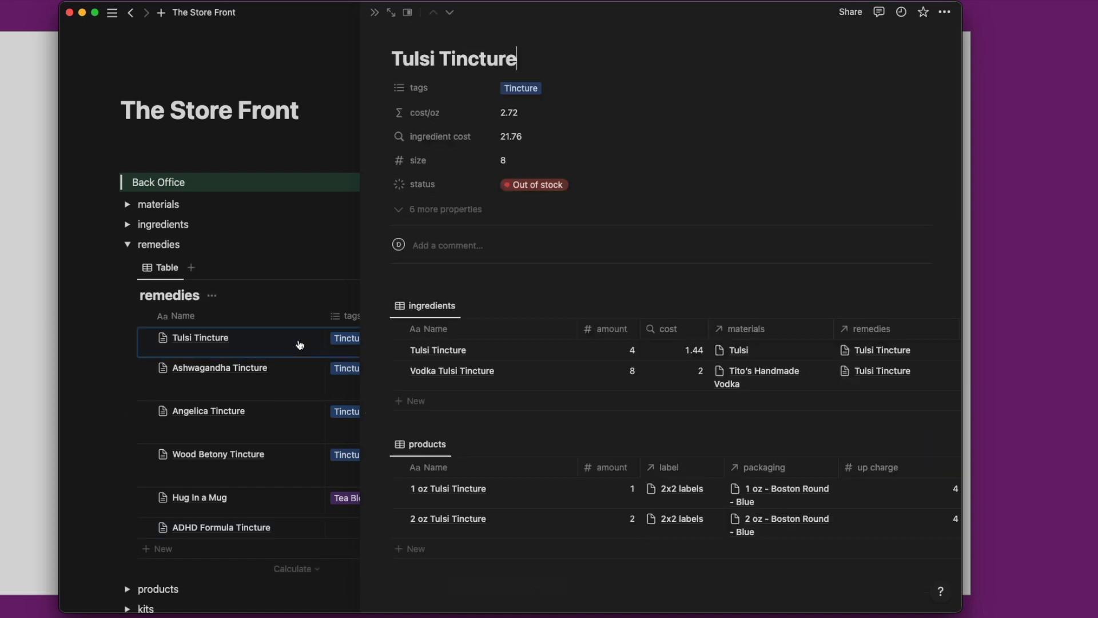
pyautogui.click(441, 209)
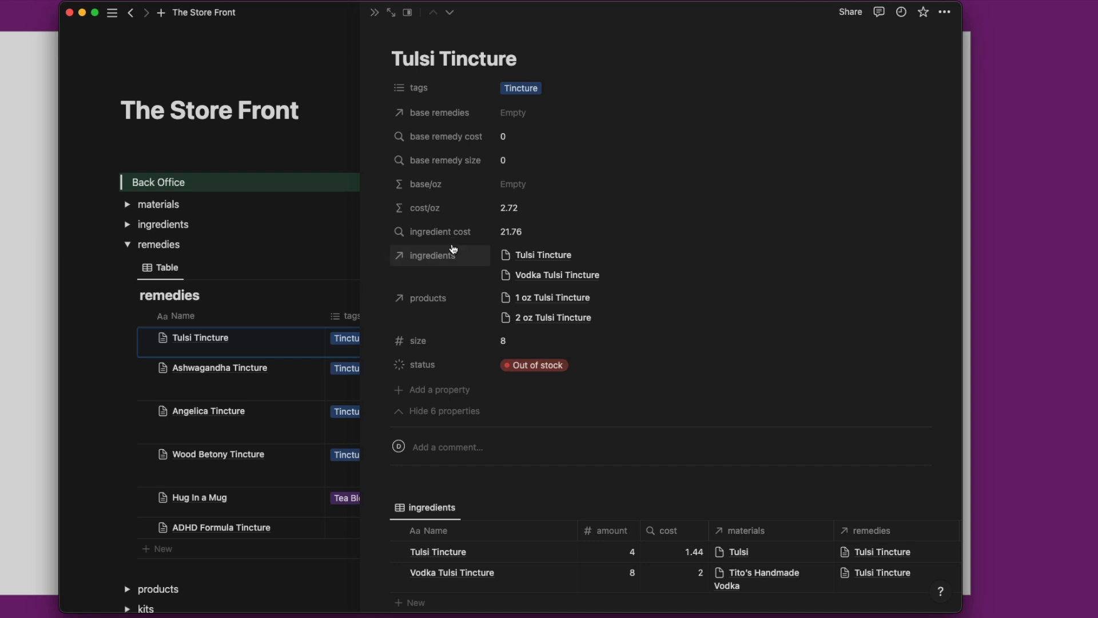
pyautogui.click(515, 113)
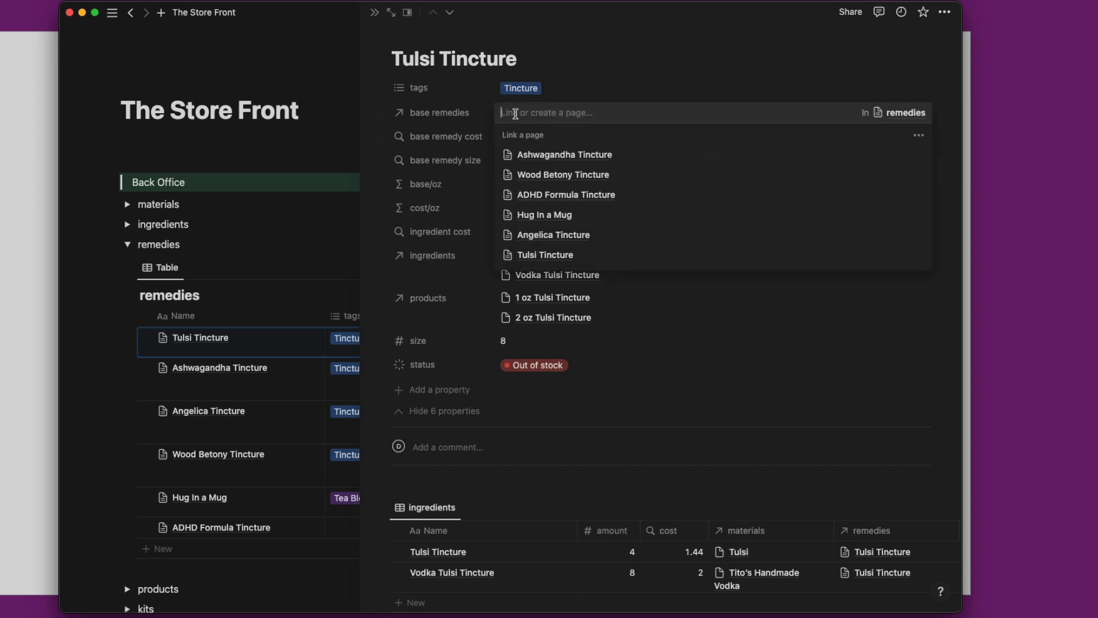
pyautogui.write('ad')
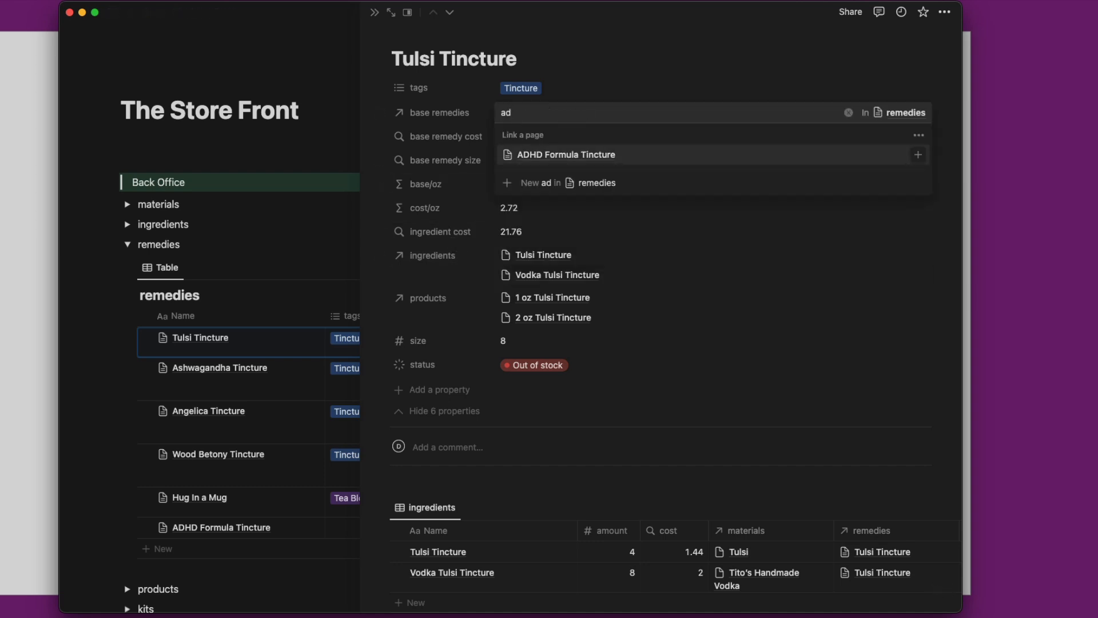
pyautogui.click(524, 162)
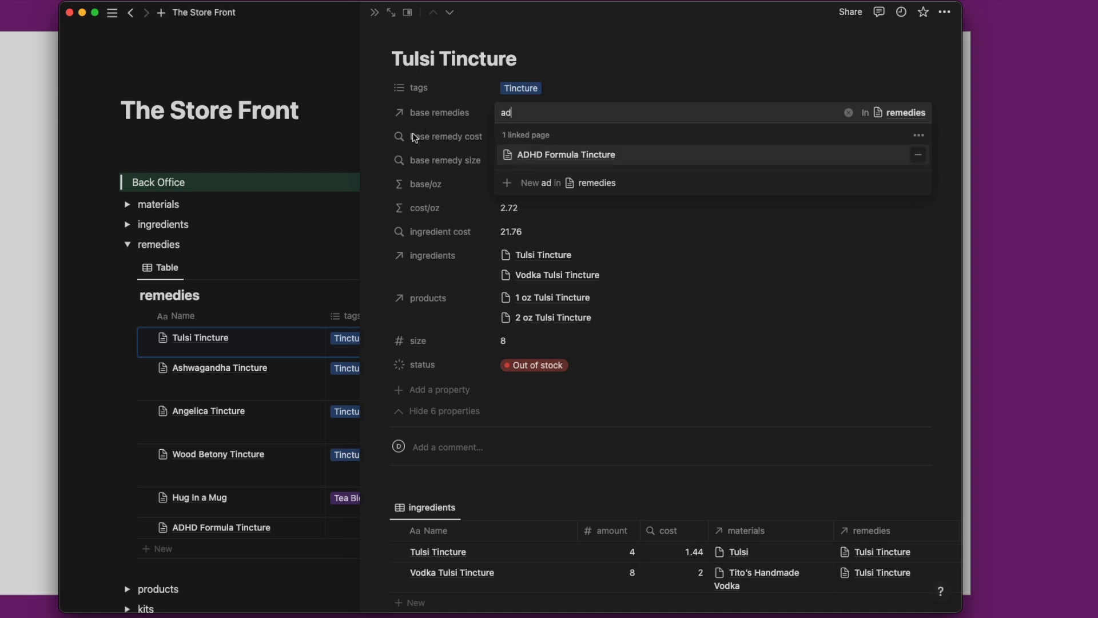
pyautogui.press('Escape')
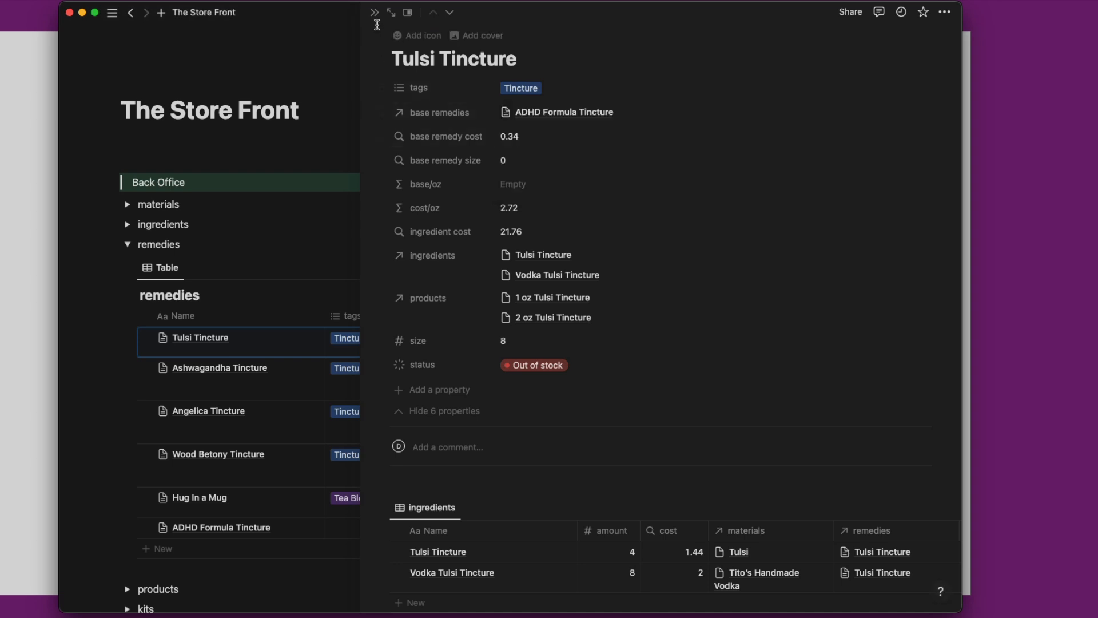
pyautogui.click(375, 12)
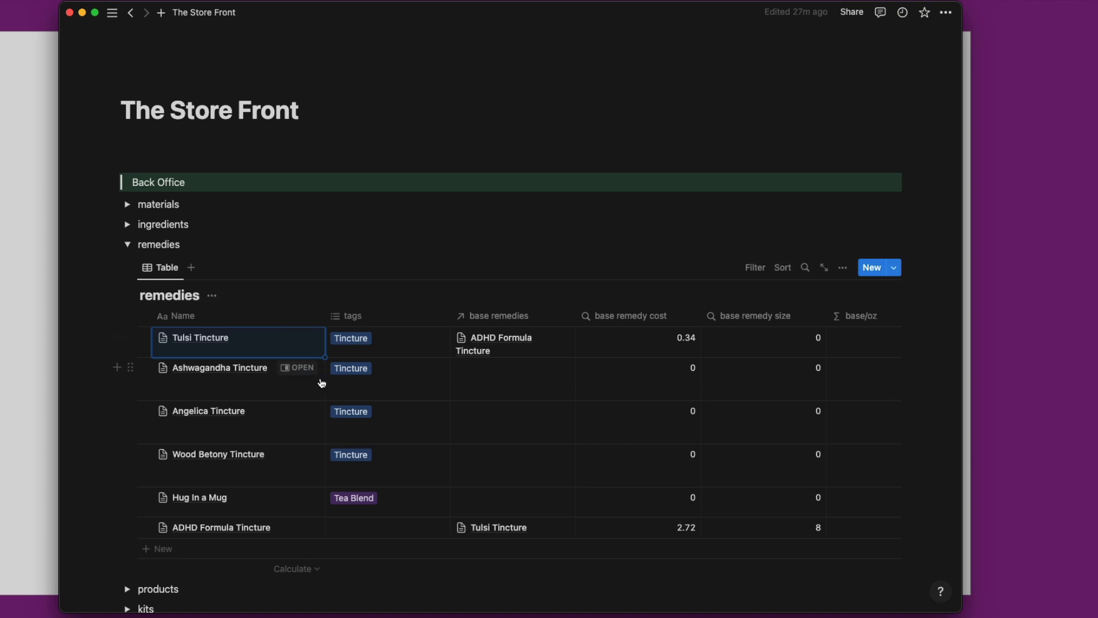
# Link ADHD Formula Tincture as base remedy for the Ashwagandha, Angelica and Wood Betony Tincture rows all at once.
pyautogui.click(480, 382)
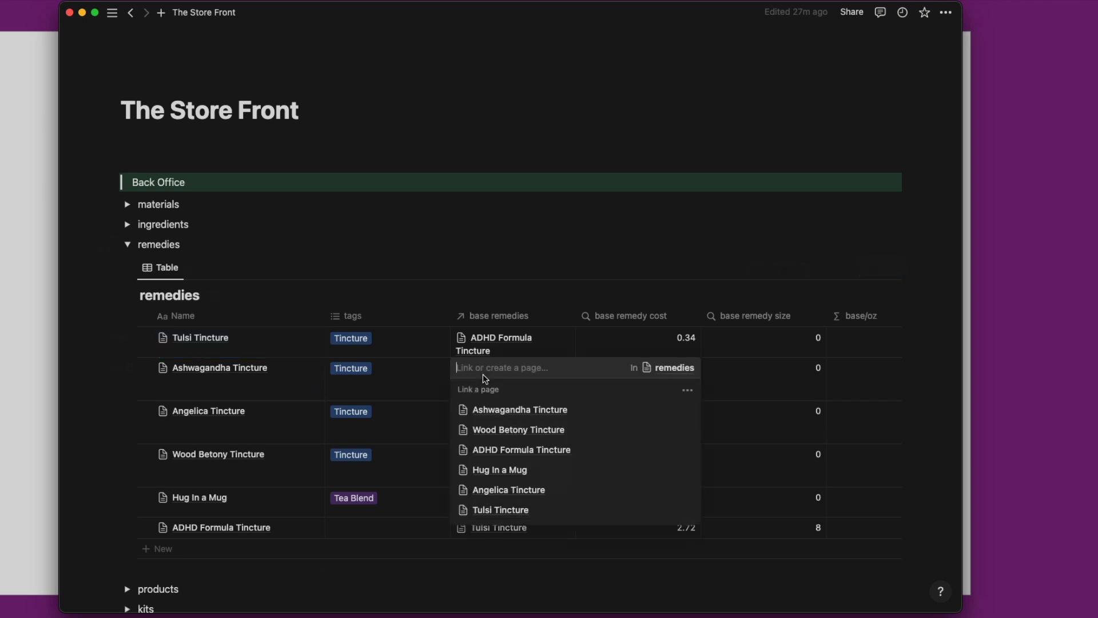
pyautogui.press('Escape')
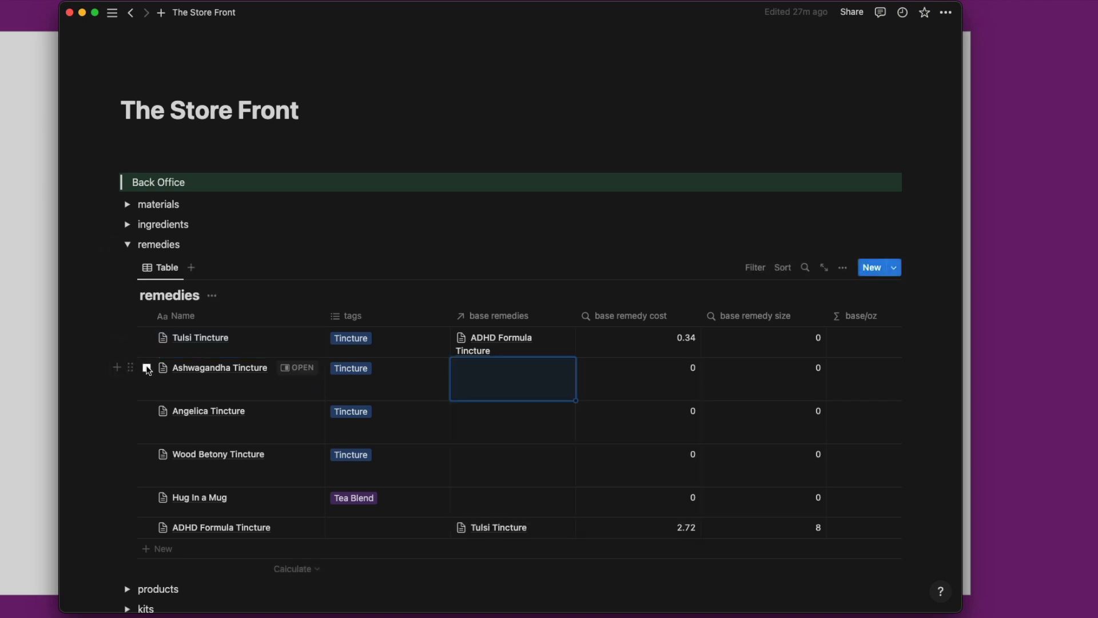
pyautogui.click(146, 368)
pyautogui.click(147, 410)
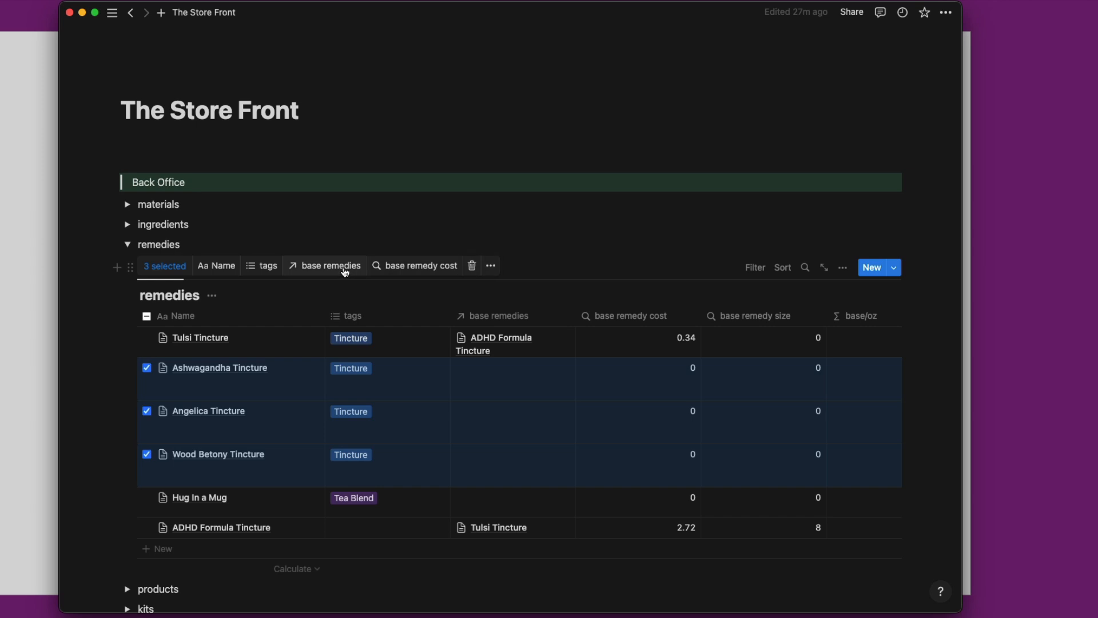
pyautogui.click(343, 266)
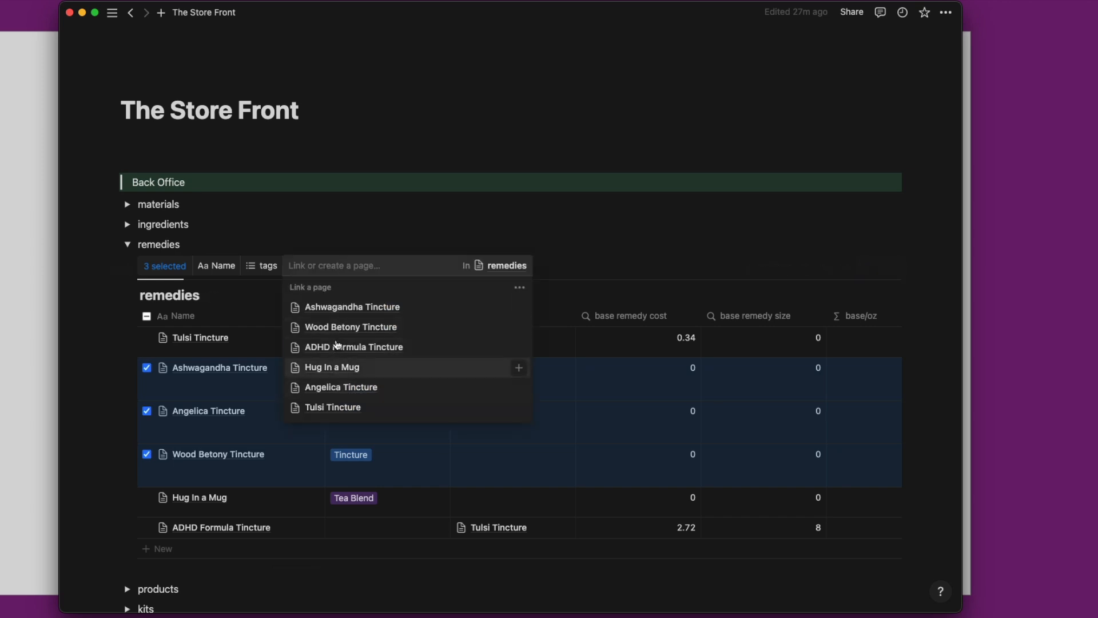
pyautogui.click(338, 347)
pyautogui.click(113, 318)
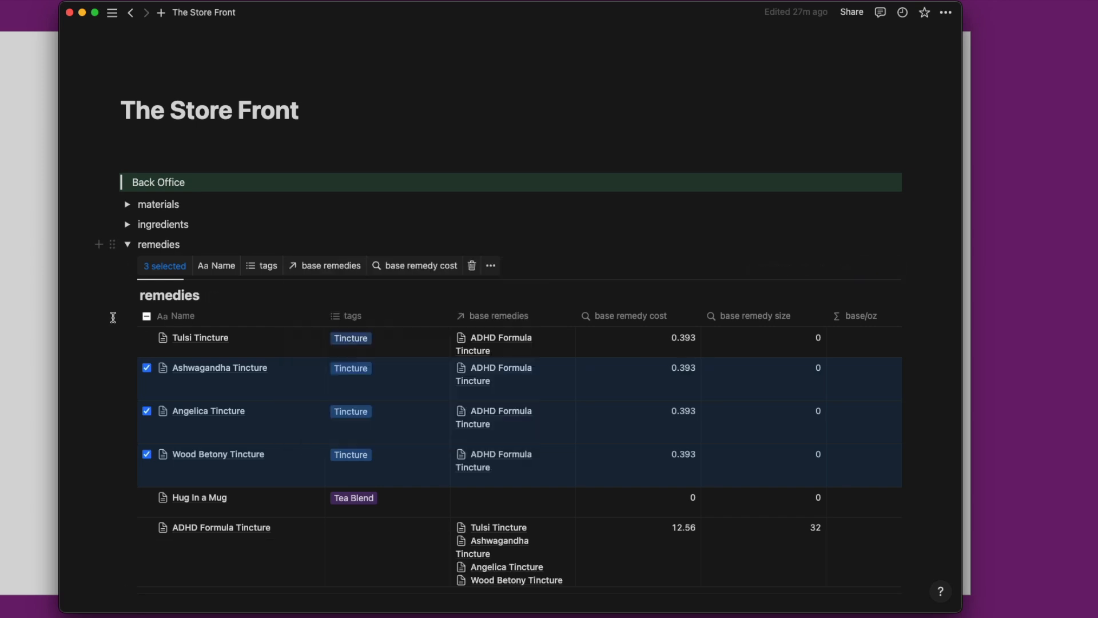
pyautogui.click(112, 318)
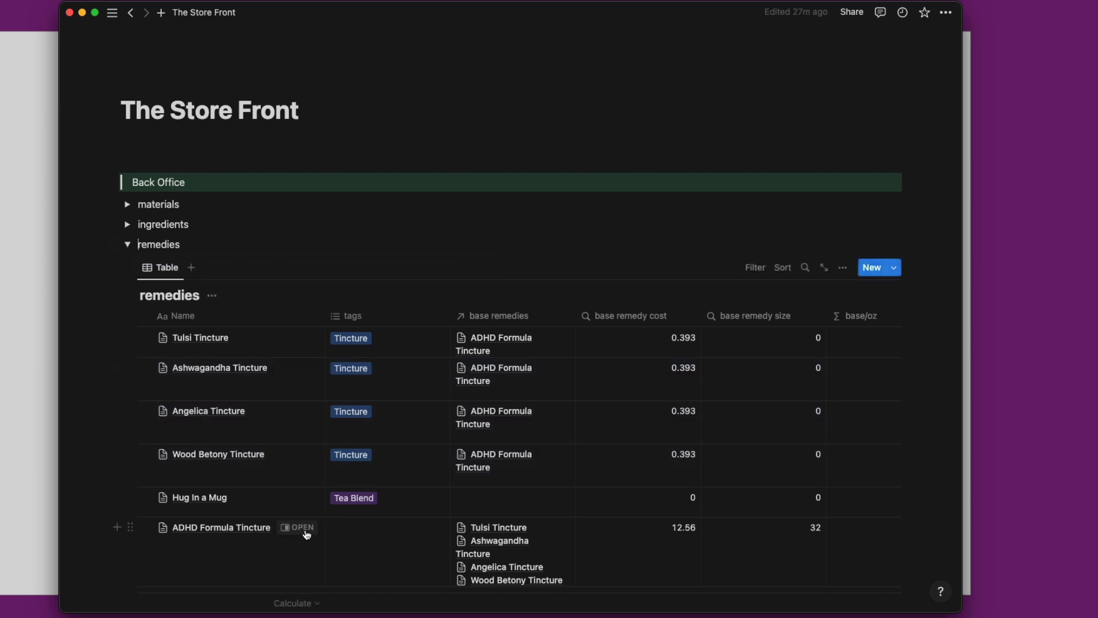
# Add a product named "1 oz" to the products table on the ADHD Formula Tincture page.
pyautogui.click(299, 527)
pyautogui.scroll(-10, 502, 397)
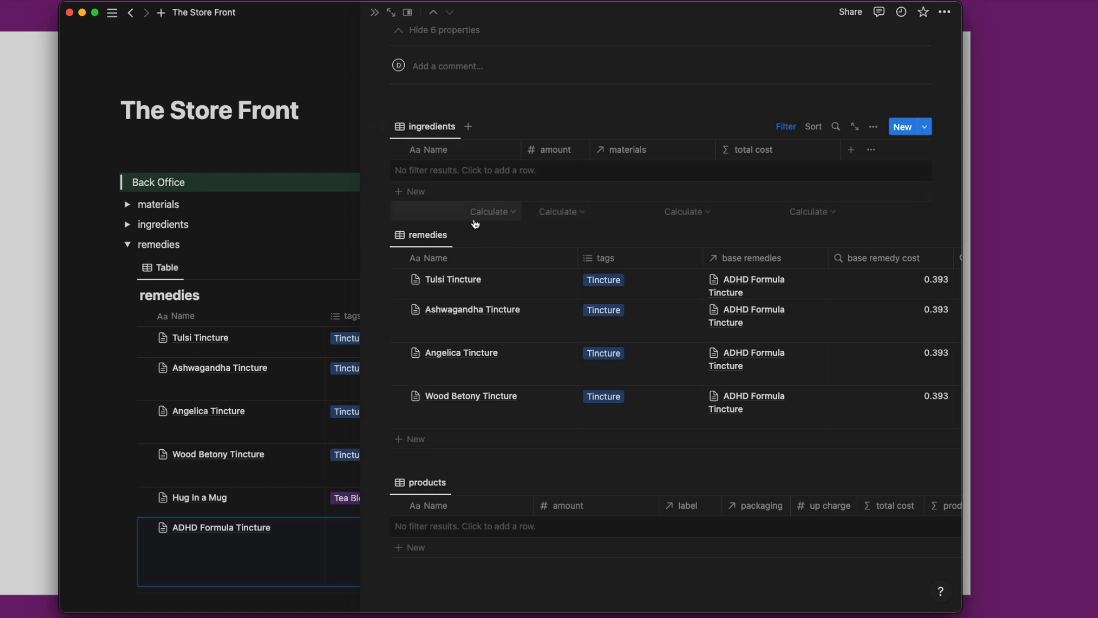
pyautogui.scroll(-1, 441, 225)
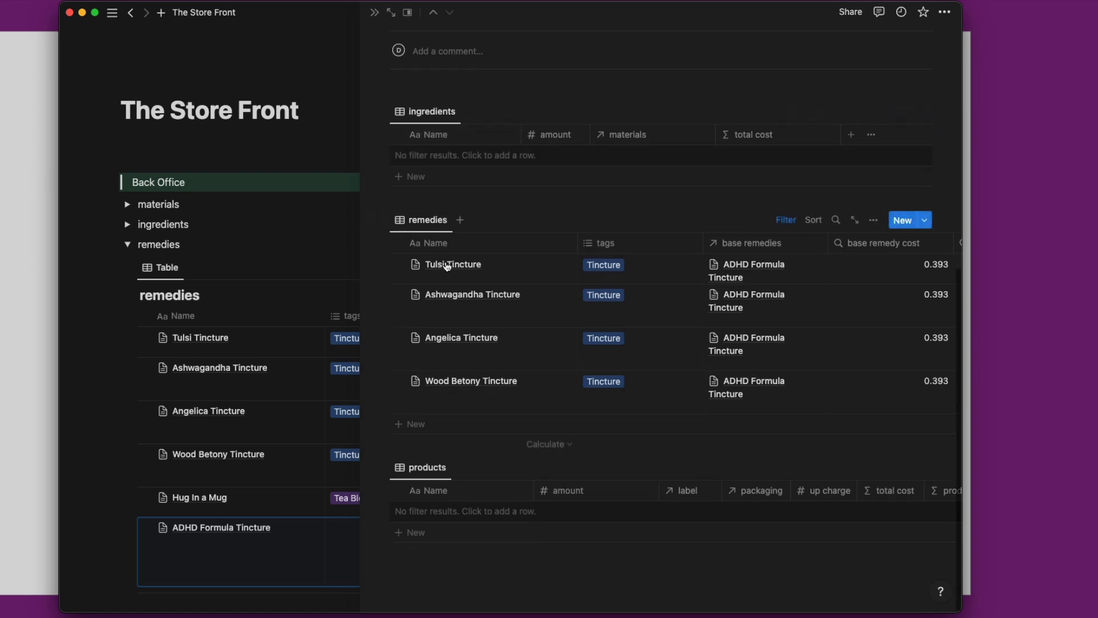
pyautogui.click(476, 512)
pyautogui.write('1 oz')
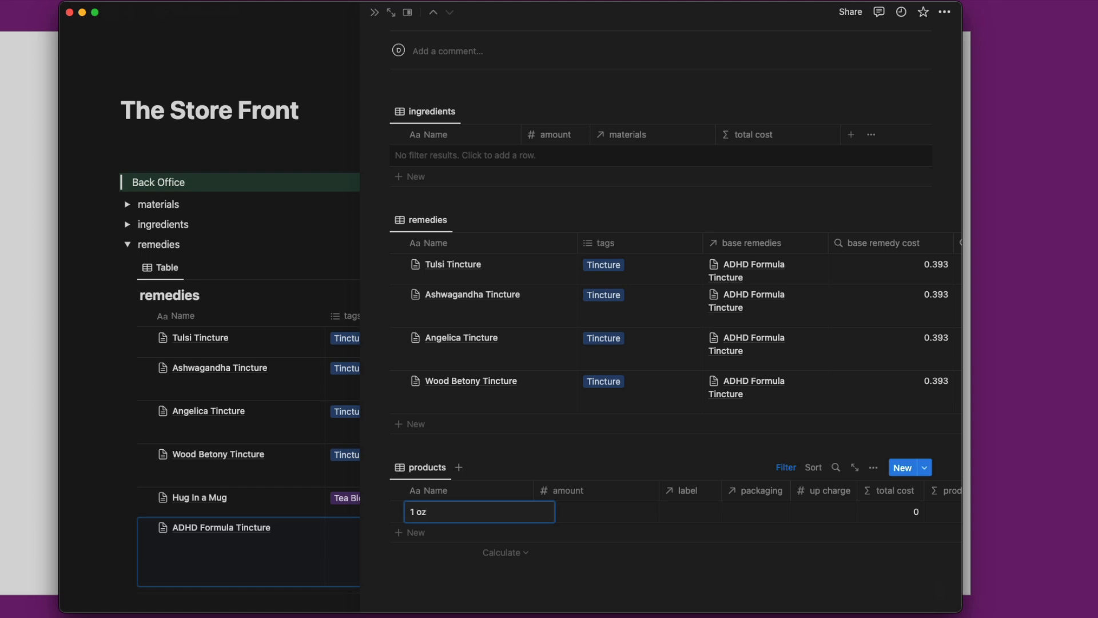
pyautogui.click(387, 202)
# Collapse the extra properties of ADHD Formula Tincture, set its size to 8 and tag it Tincture.
pyautogui.scroll(7, 386, 200)
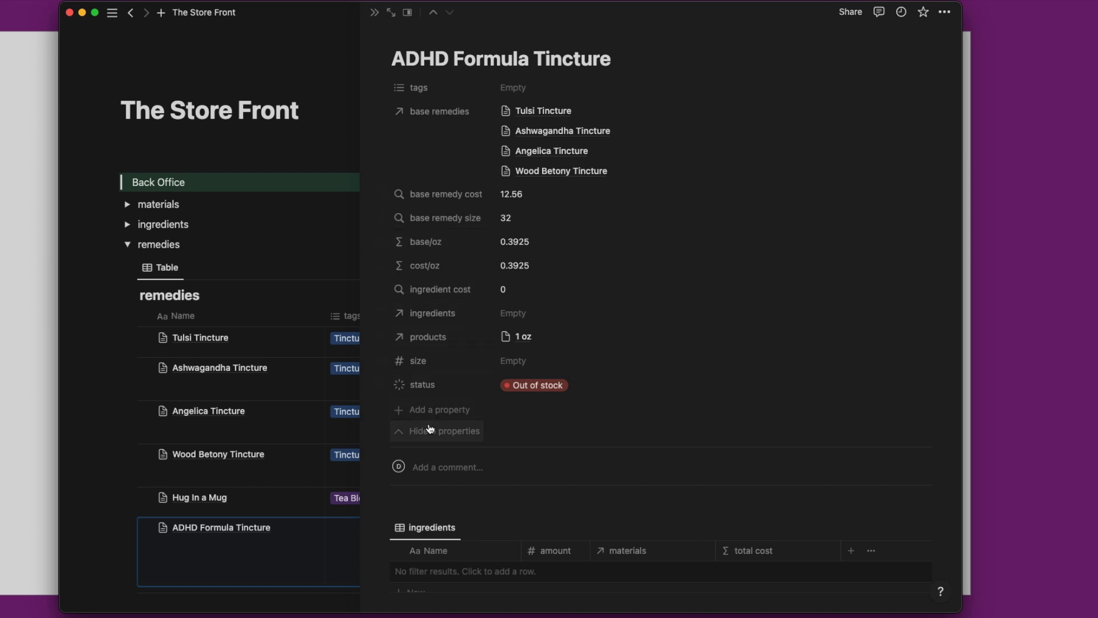
pyautogui.click(446, 431)
pyautogui.click(518, 161)
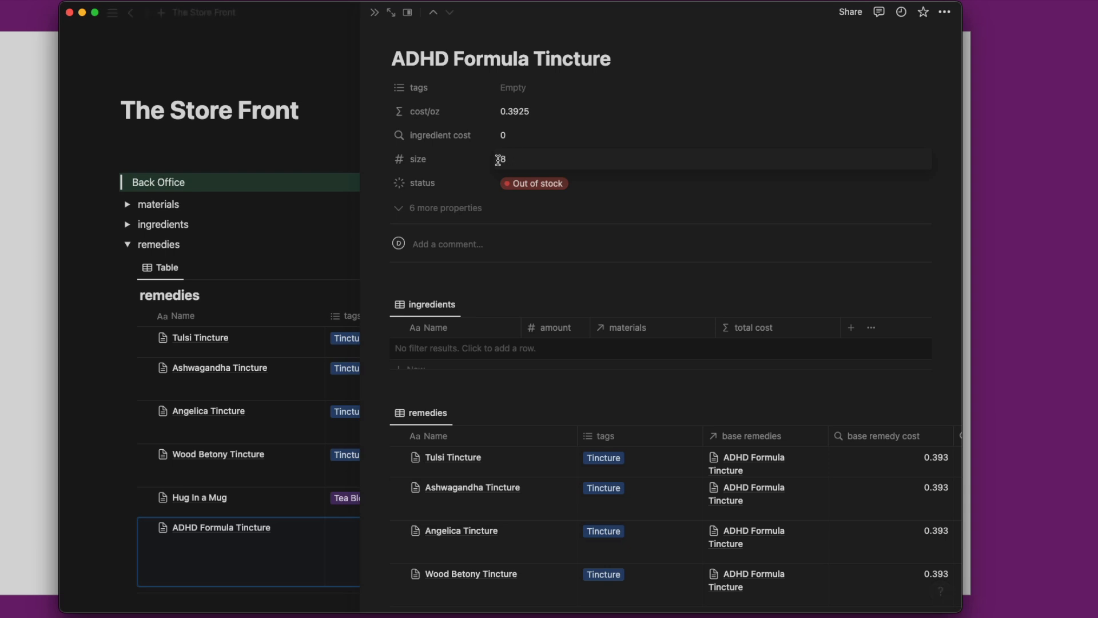
pyautogui.click(527, 88)
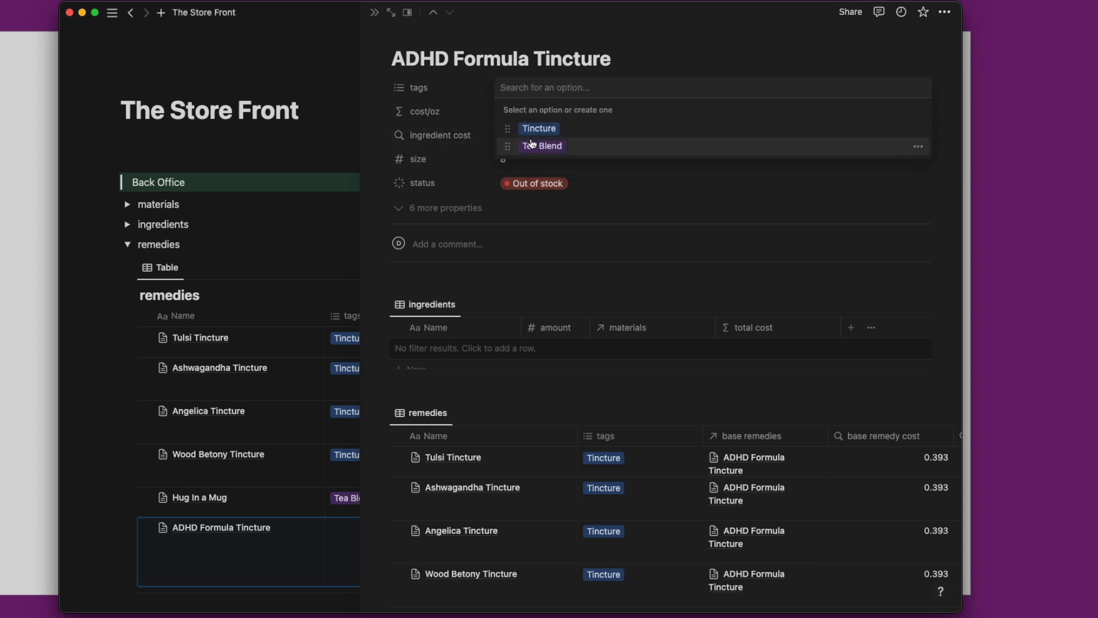
pyautogui.click(538, 128)
pyautogui.press('Escape')
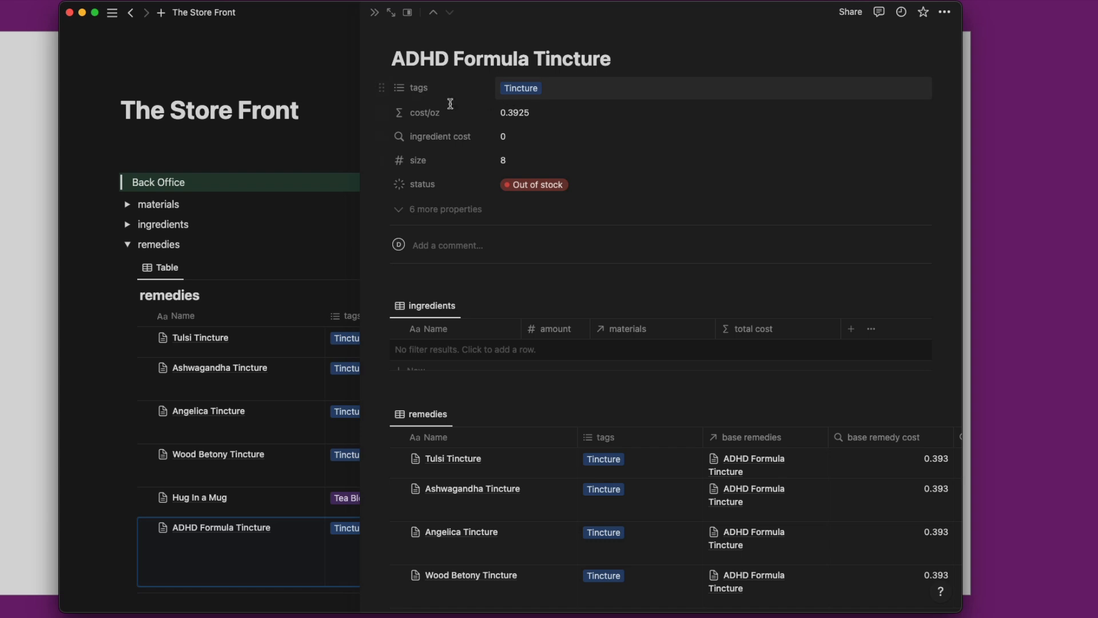
pyautogui.scroll(-3, 429, 217)
pyautogui.scroll(-3, 430, 222)
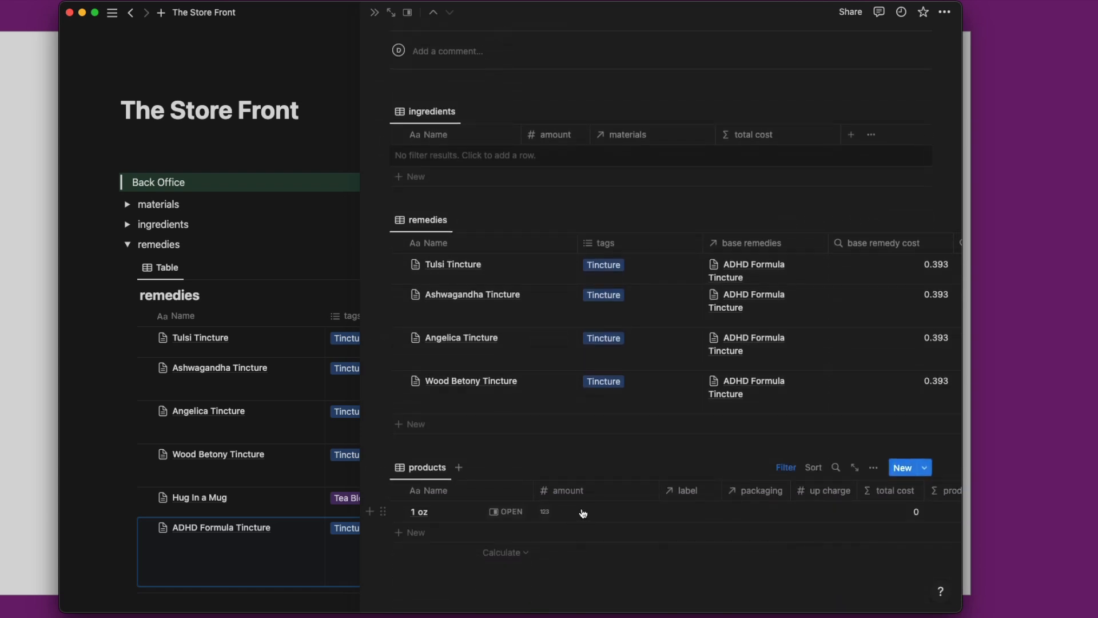
# Set the 1 oz product's amount to 1 and link 2x2 labels as its label.
pyautogui.moveTo(655, 491); pyautogui.dragTo(624, 492)
pyautogui.click(597, 511)
pyautogui.write('1')
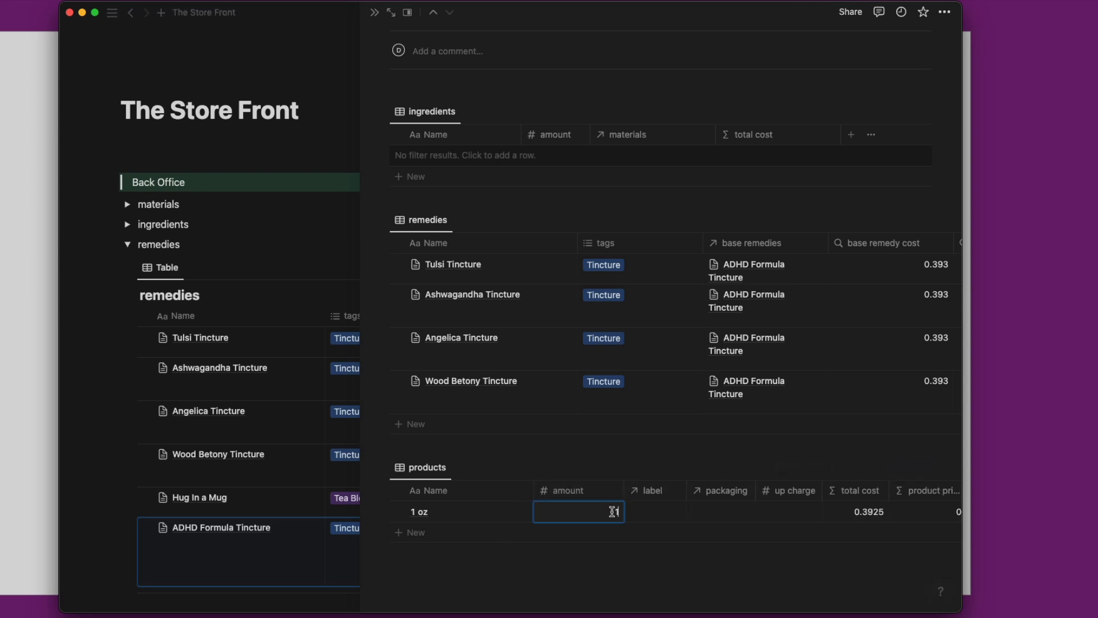
pyautogui.click(654, 518)
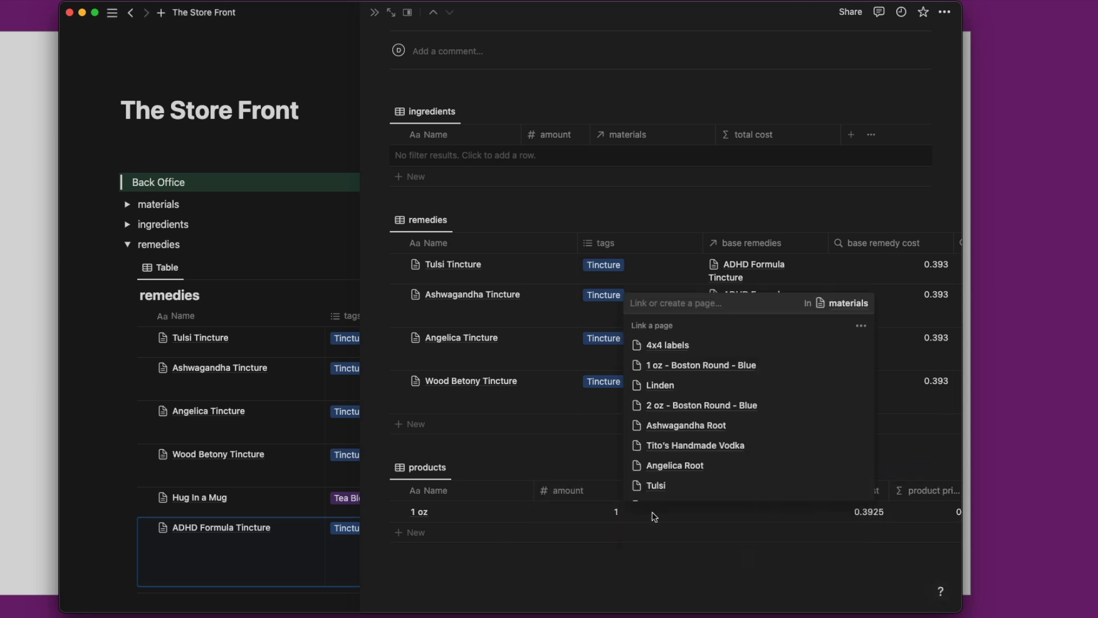
pyautogui.write('2')
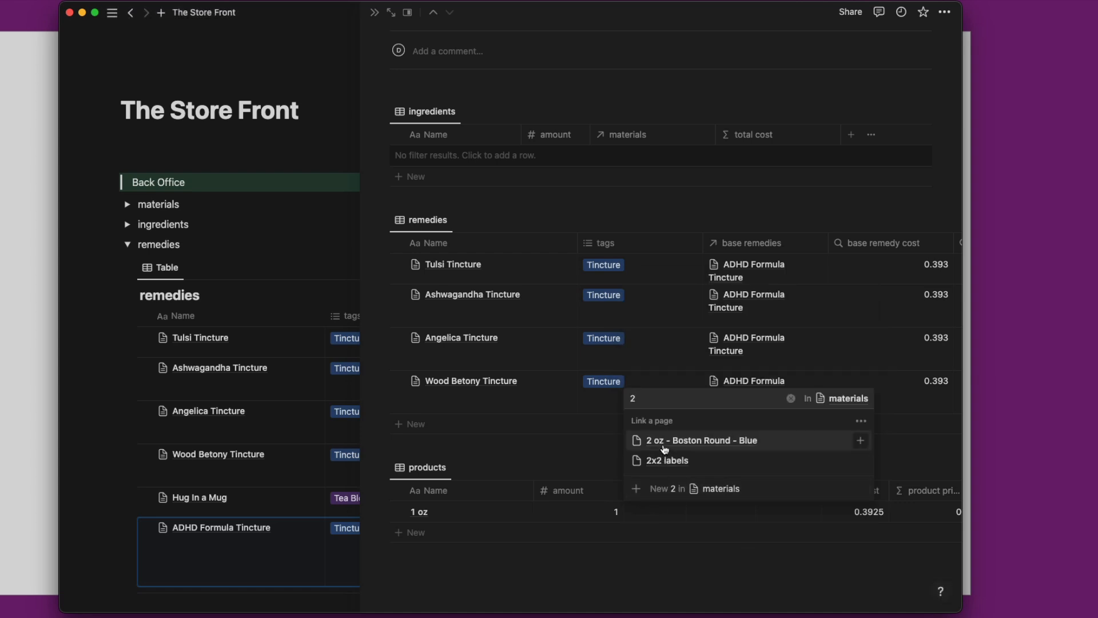
pyautogui.click(664, 461)
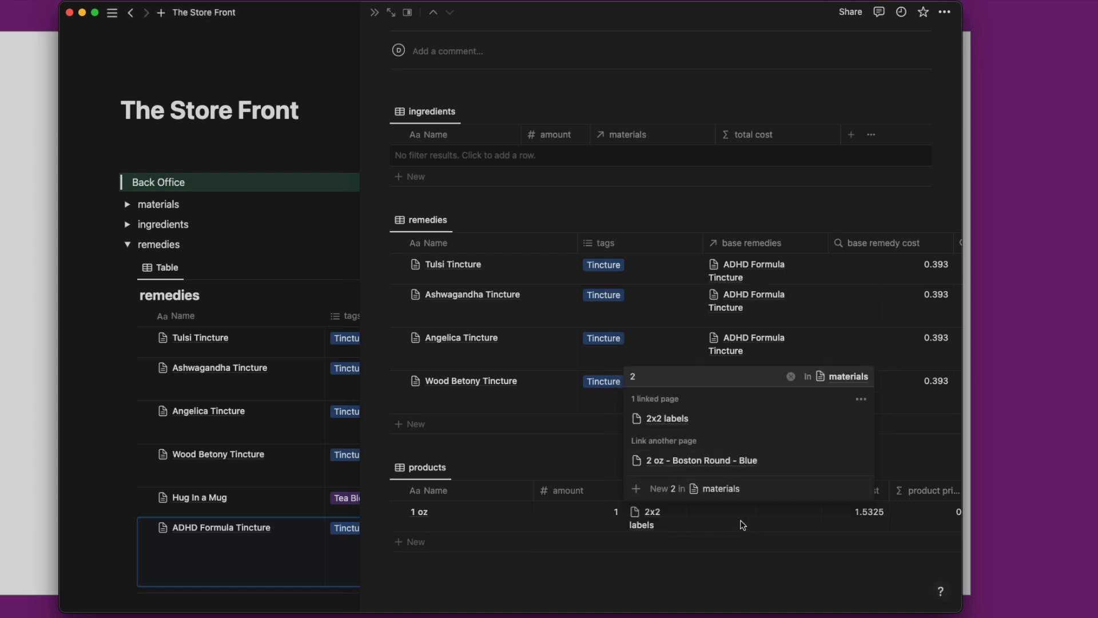
# Link 1 oz - Boston Round - Blue as the 1 oz product's packaging and set its up charge to 4.
pyautogui.click(743, 524)
pyautogui.click(729, 522)
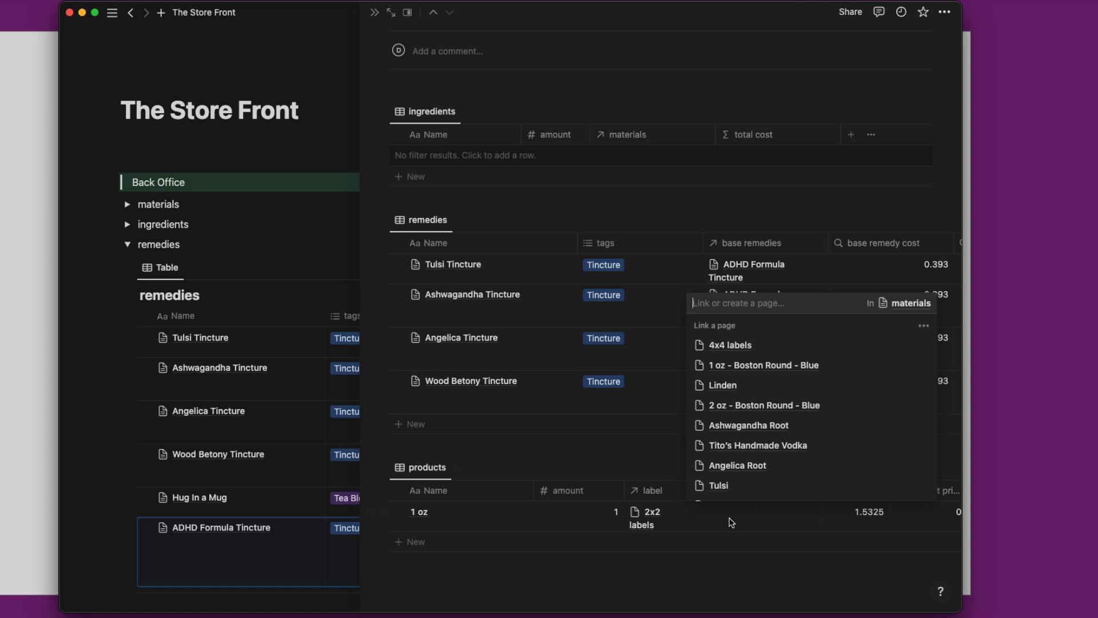
pyautogui.click(755, 365)
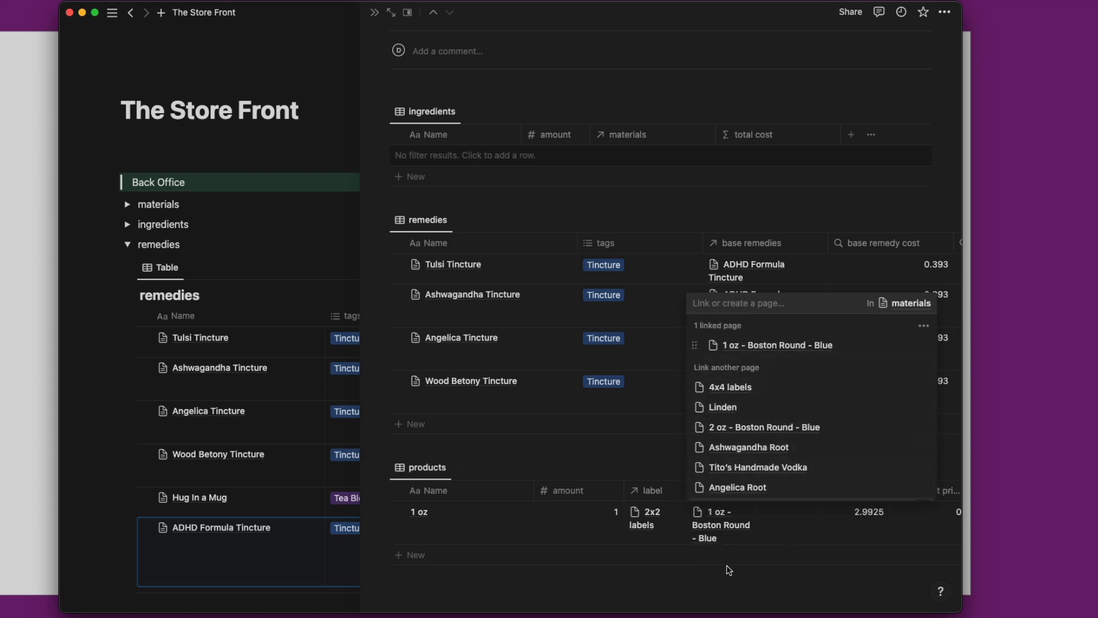
pyautogui.click(752, 526)
pyautogui.click(786, 511)
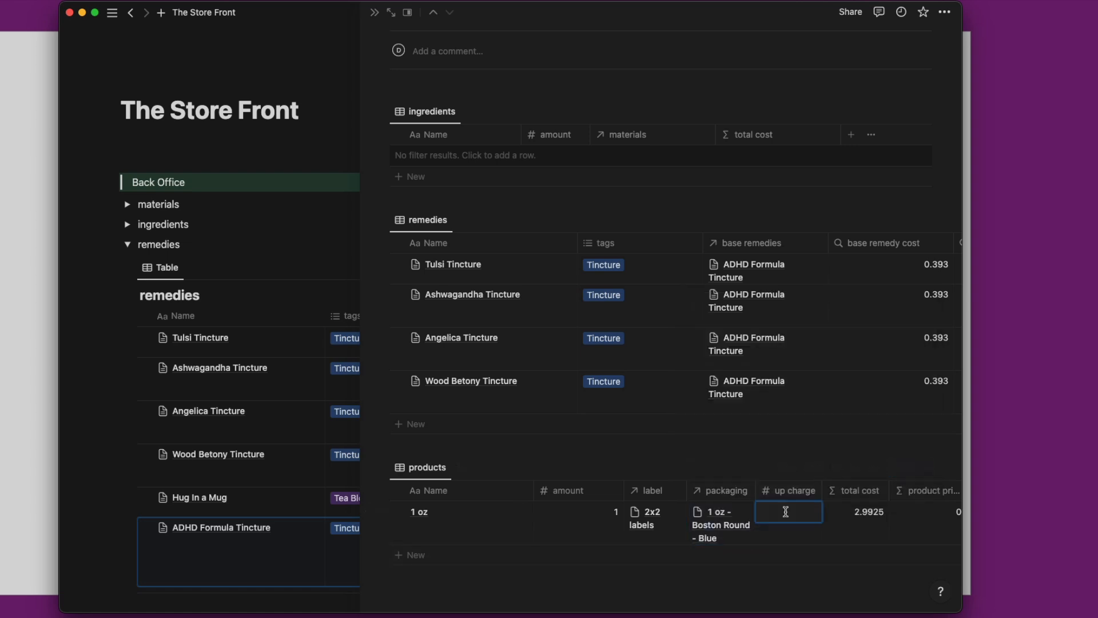
pyautogui.press('Return')
pyautogui.hscroll(5, 807, 520)
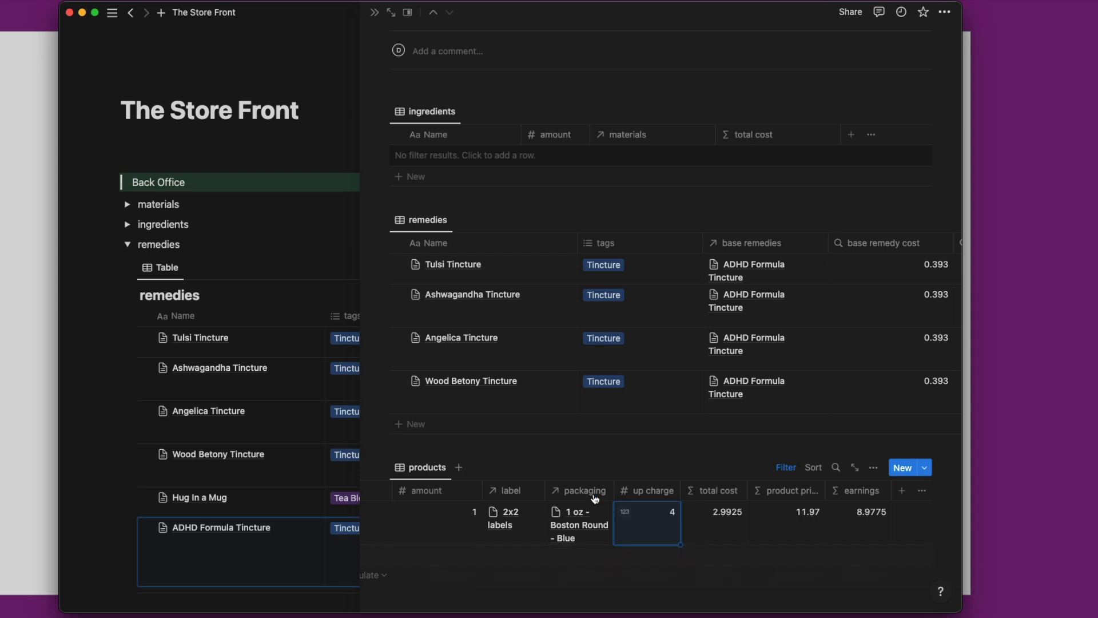
pyautogui.hscroll(-5, 606, 512)
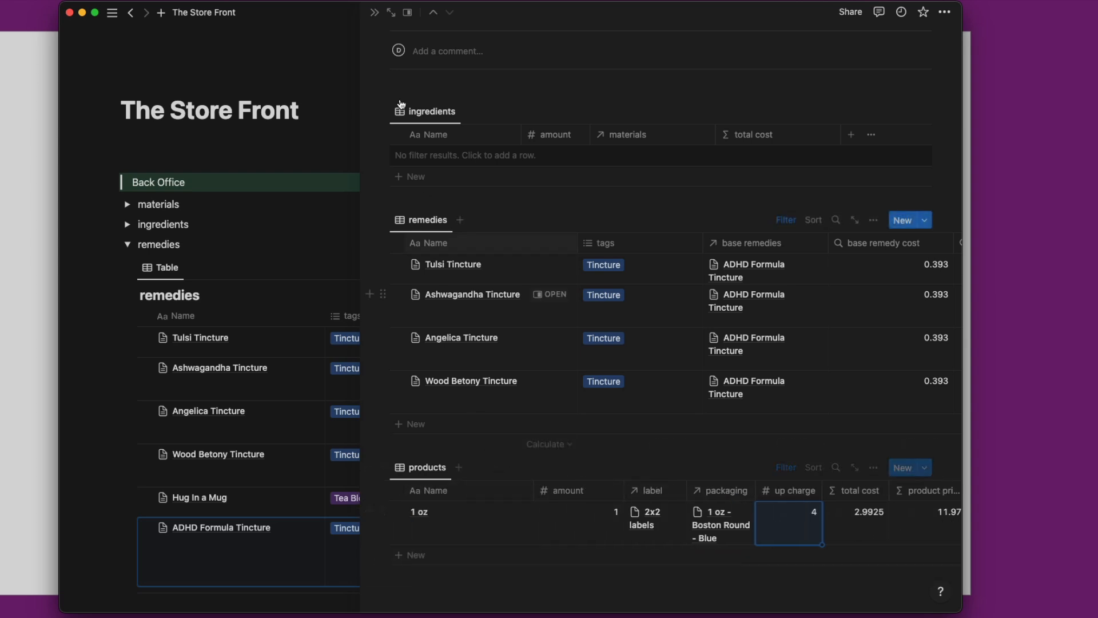
# Close the ADHD Formula Tincture page and collapse the remedies section of The Store Front.
pyautogui.click(374, 12)
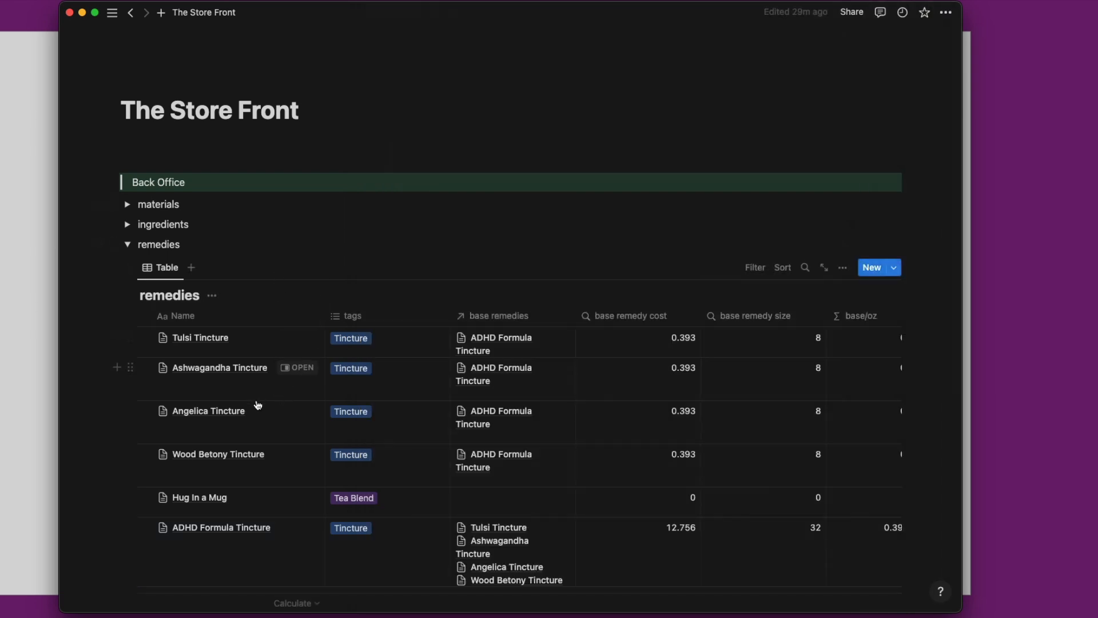
pyautogui.scroll(-3, 251, 457)
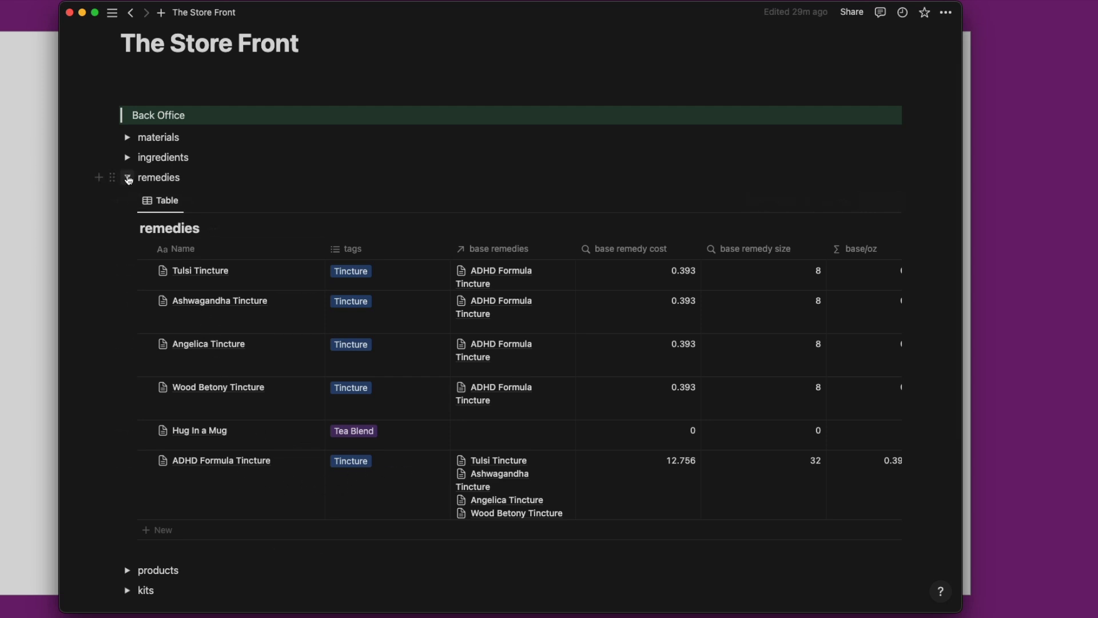
pyautogui.click(128, 177)
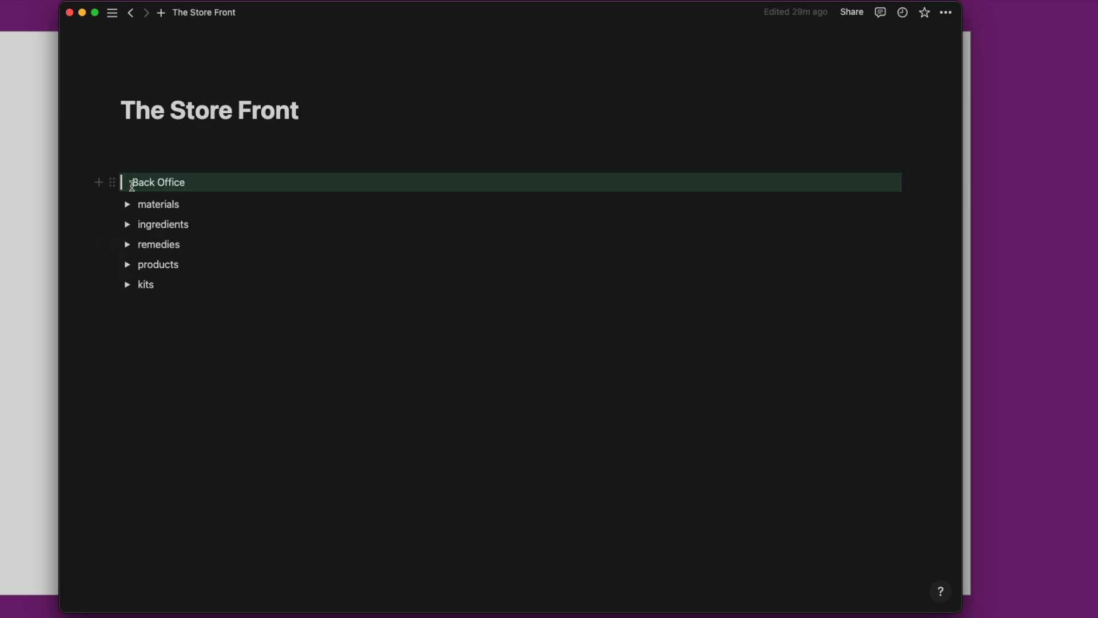
# Copy the link of the materials database and create a linked view of it under The Store Front title.
pyautogui.click(226, 139)
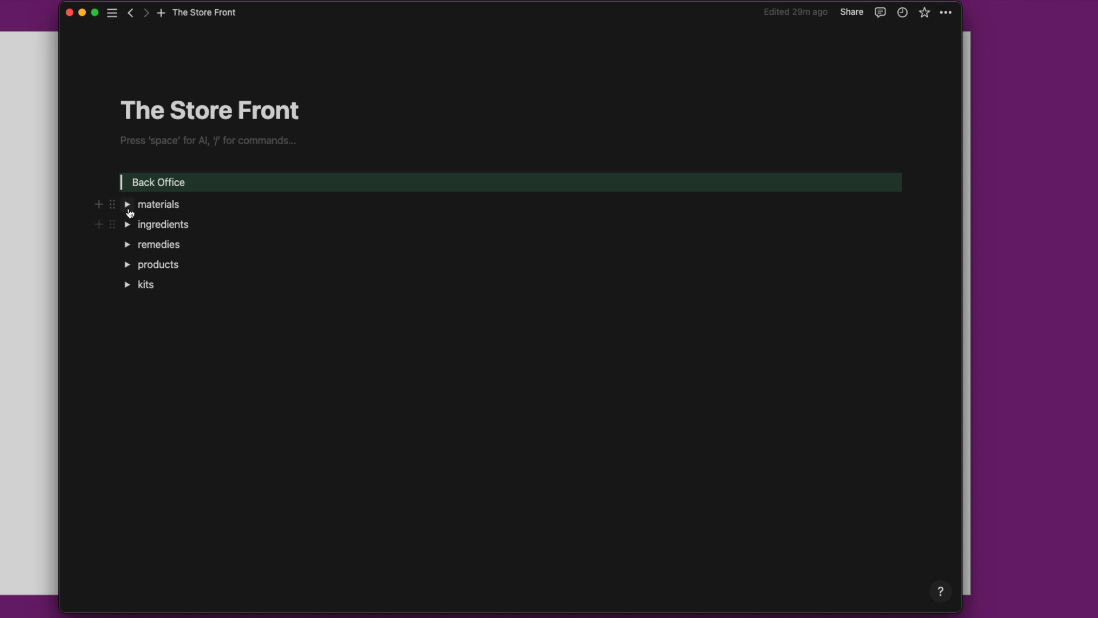
pyautogui.click(127, 205)
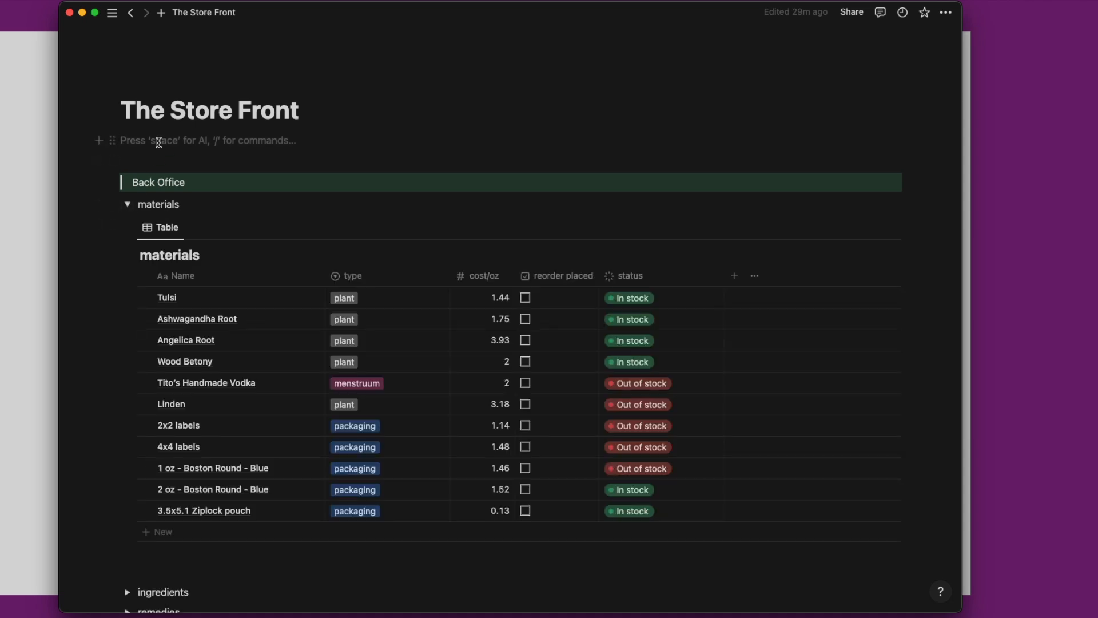
pyautogui.click(132, 229)
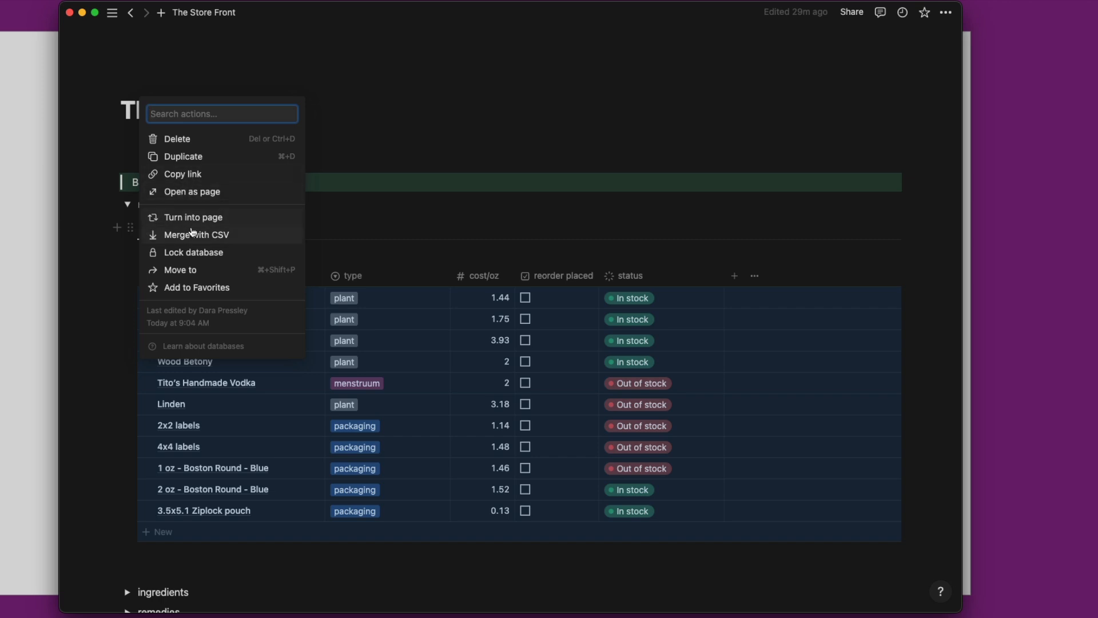
pyautogui.click(182, 174)
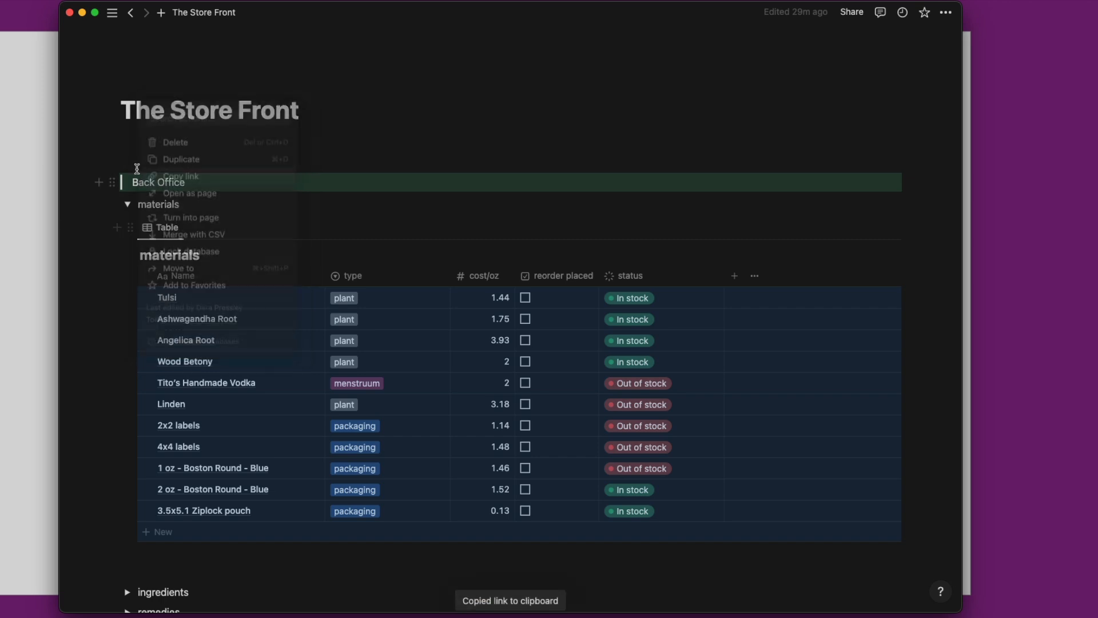
pyautogui.click(133, 143)
pyautogui.press('super+v')
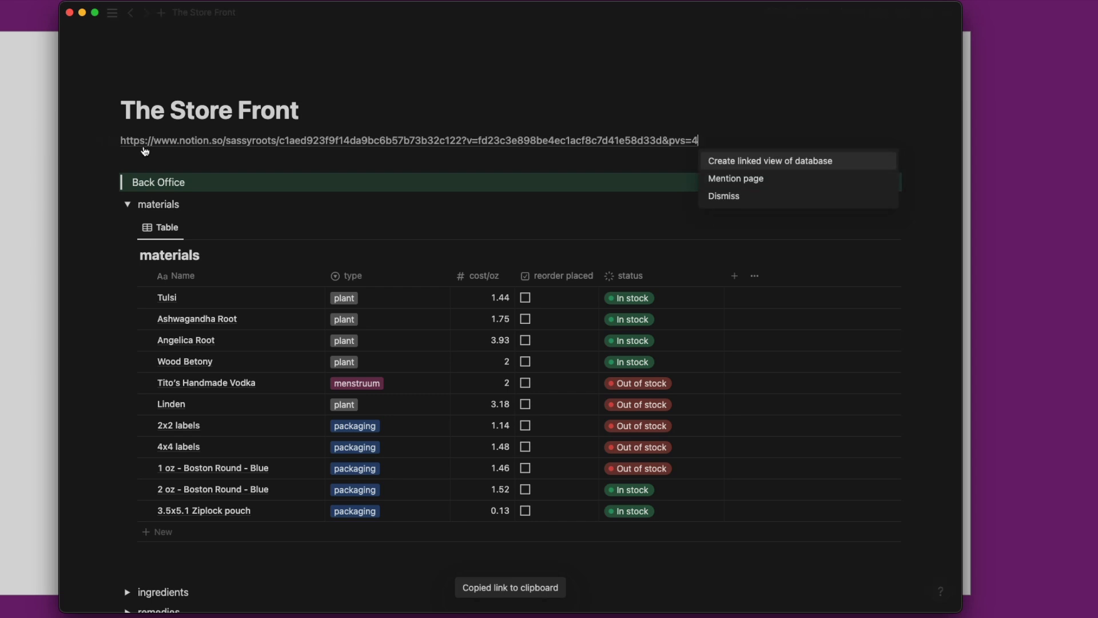
pyautogui.click(754, 161)
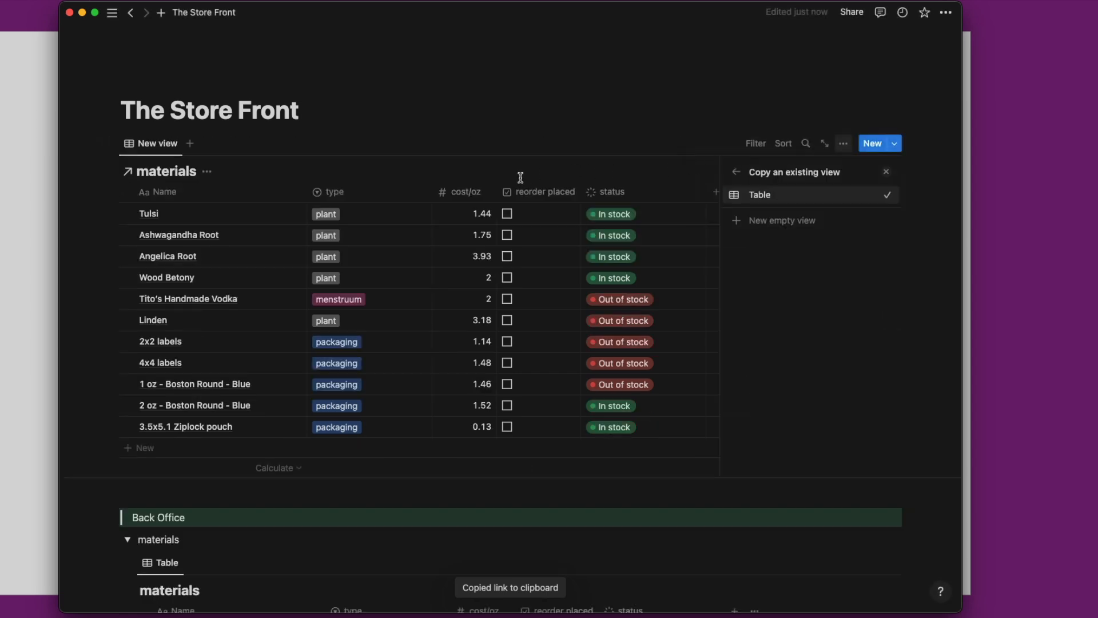
# Insert a three-column layout under the page title and move the linked materials view into its first column.
pyautogui.click(357, 107)
pyautogui.write('\\')
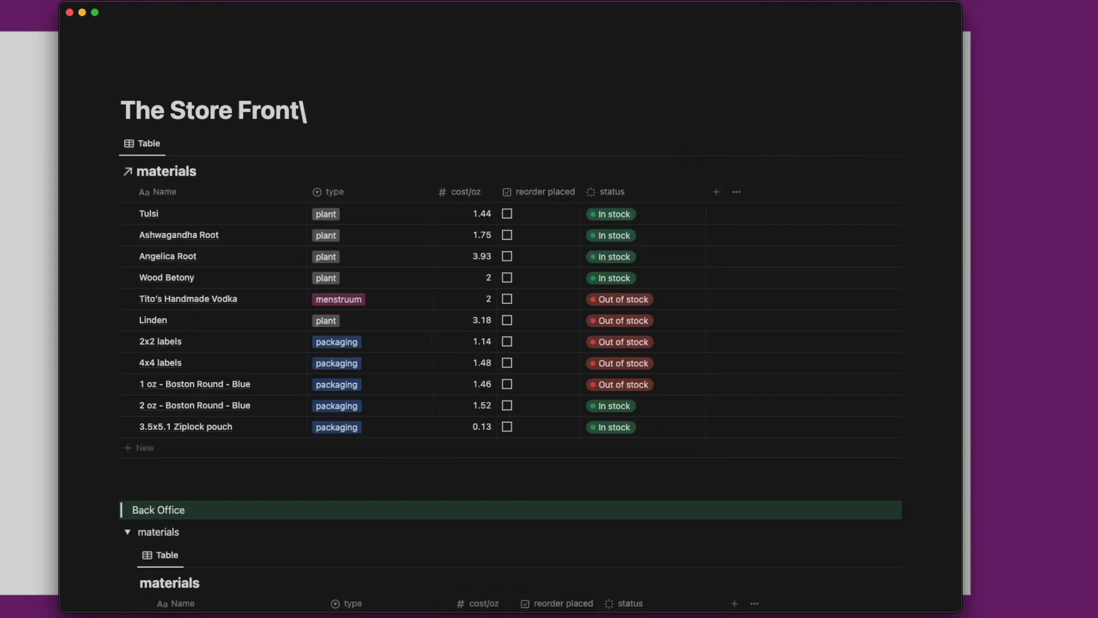
pyautogui.press('Return')
pyautogui.write('34')
pyautogui.press('BackSpace')
pyautogui.write('/')
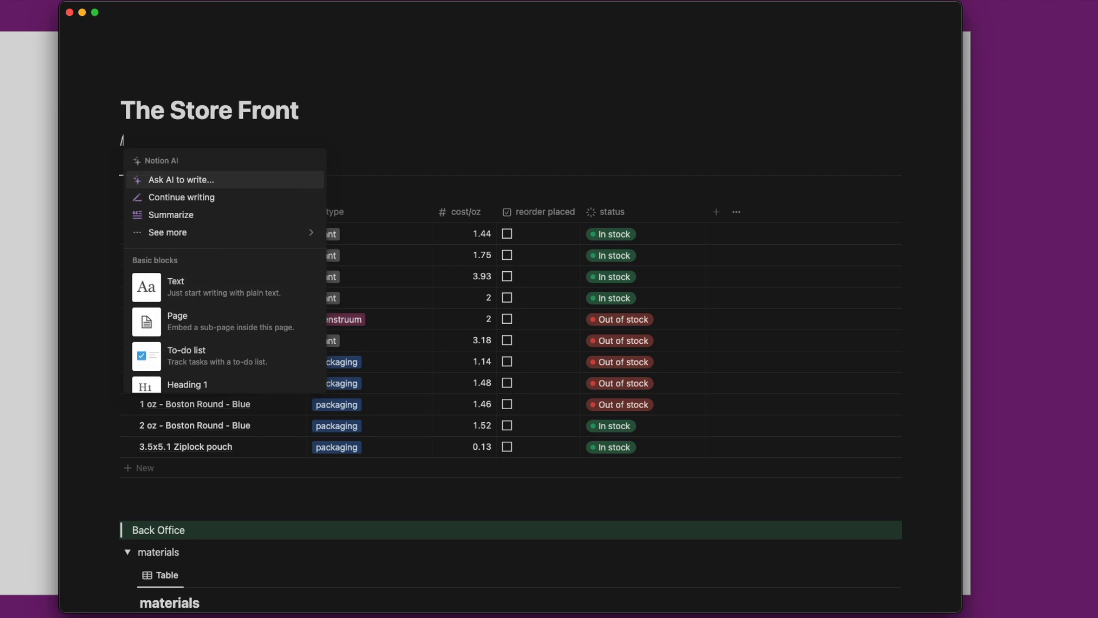
pyautogui.write('3')
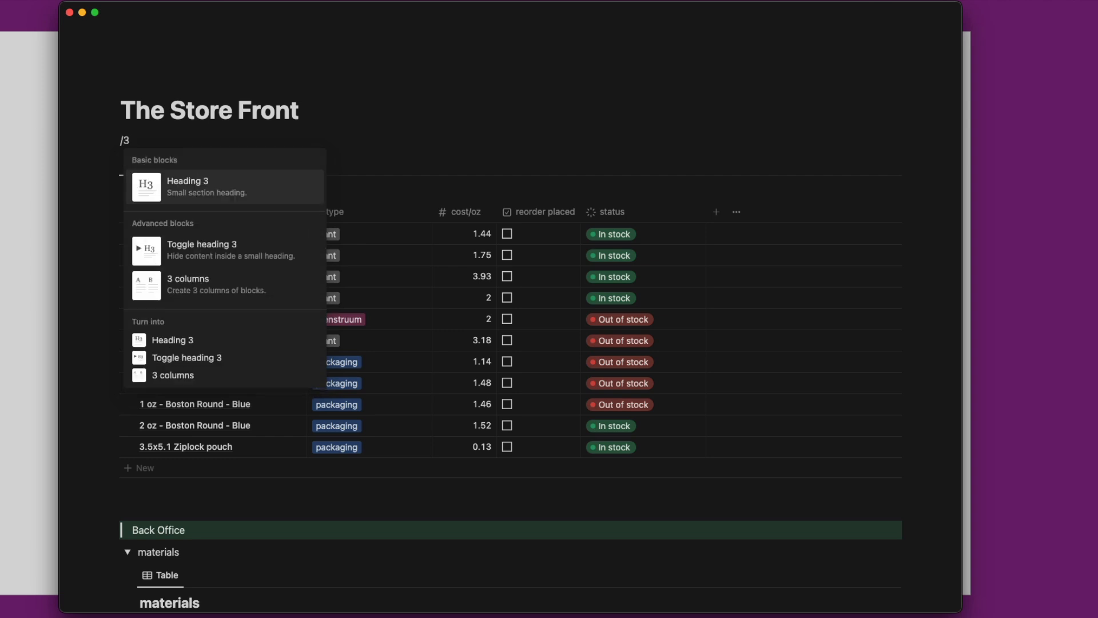
pyautogui.press('BackSpace')
pyautogui.press('BackSpace')
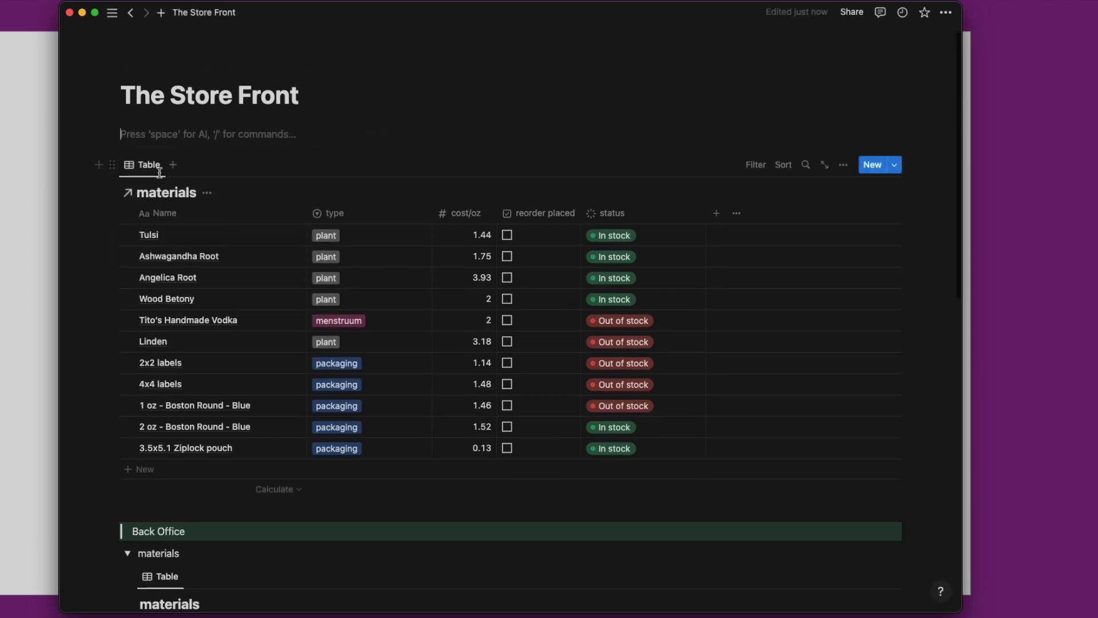
pyautogui.moveTo(113, 166); pyautogui.dragTo(132, 128)
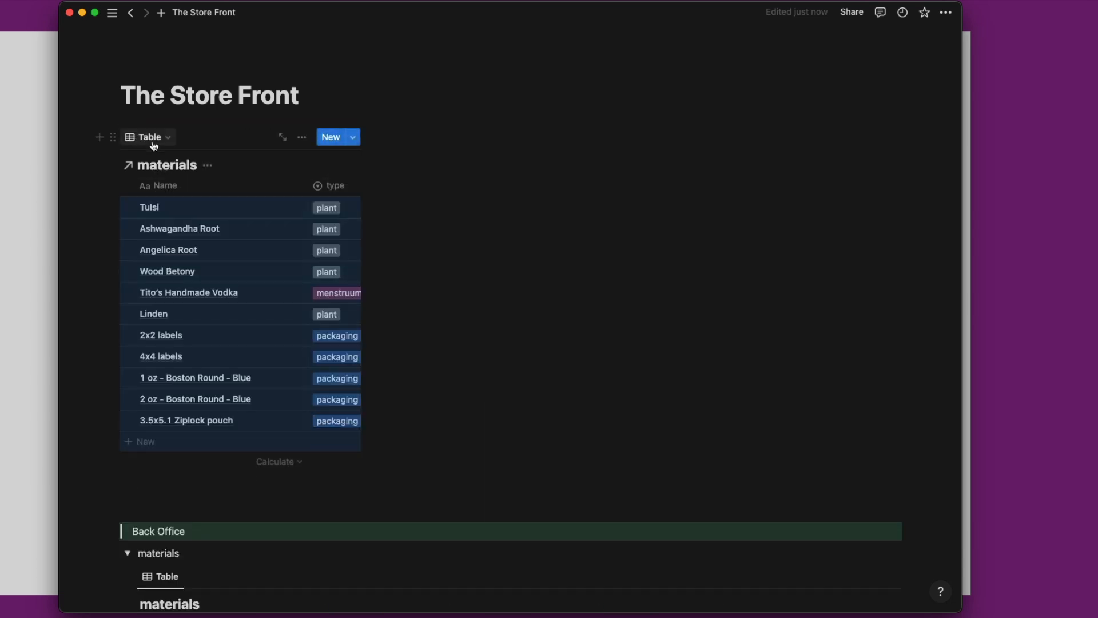
# Change the linked materials view to the List layout and hide its database title.
pyautogui.click(302, 138)
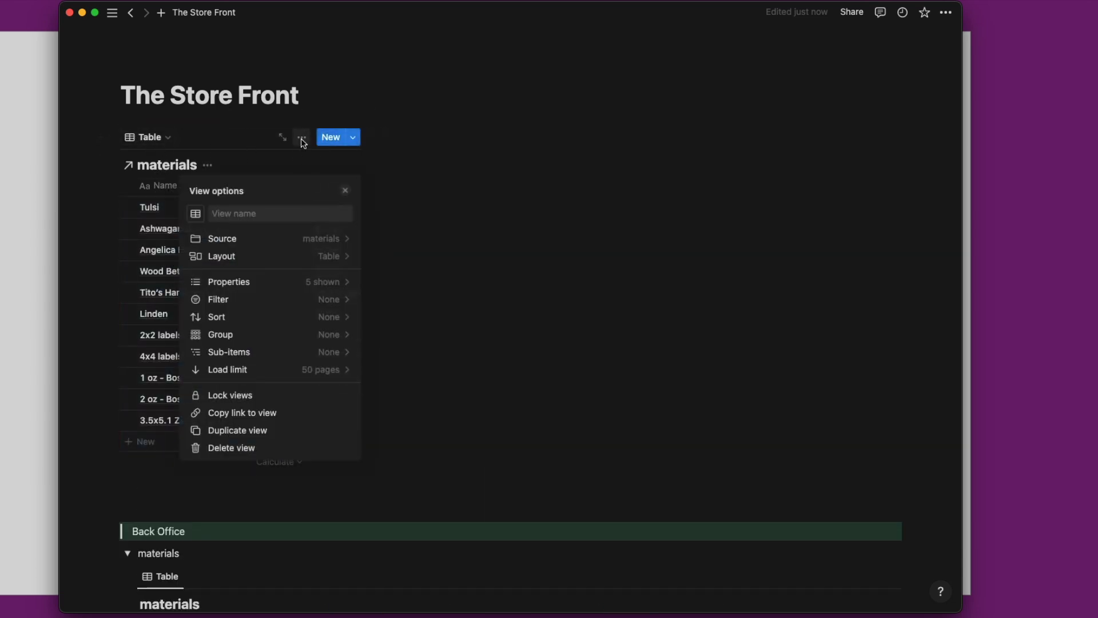
pyautogui.click(325, 256)
pyautogui.click(272, 273)
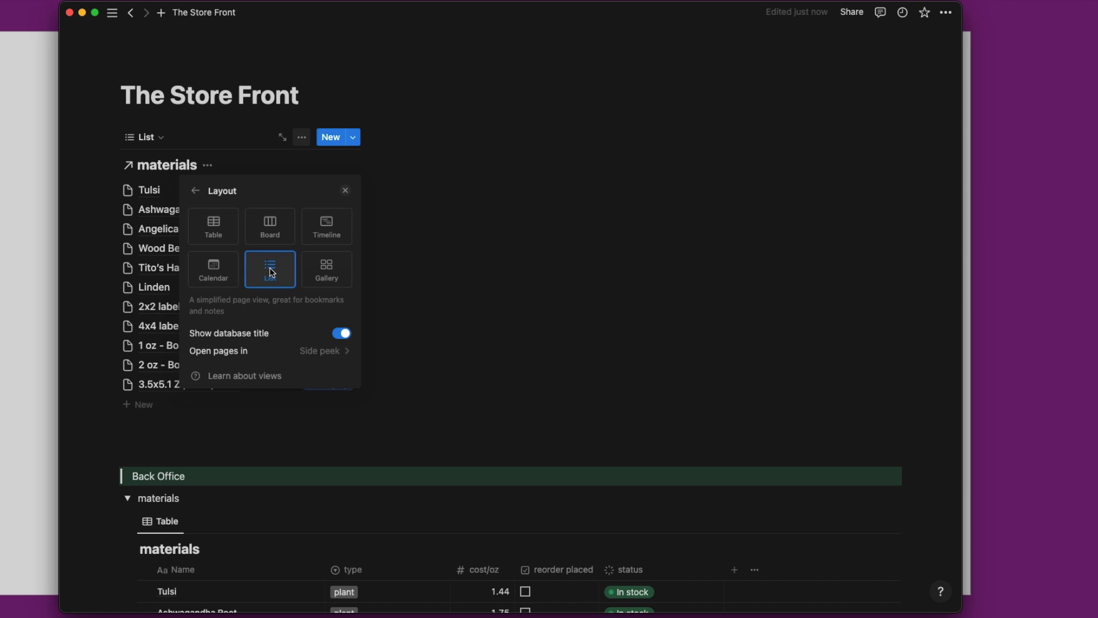
pyautogui.click(341, 334)
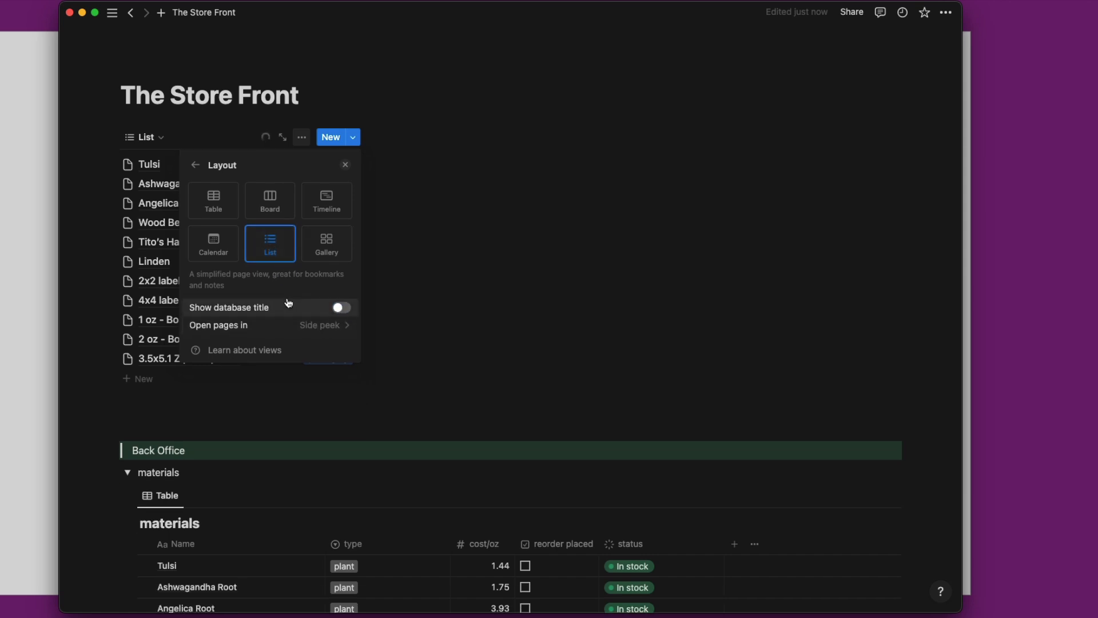
# Name the list view "materials" and filter it by status to Out of stock and Low stock.
pyautogui.click(197, 165)
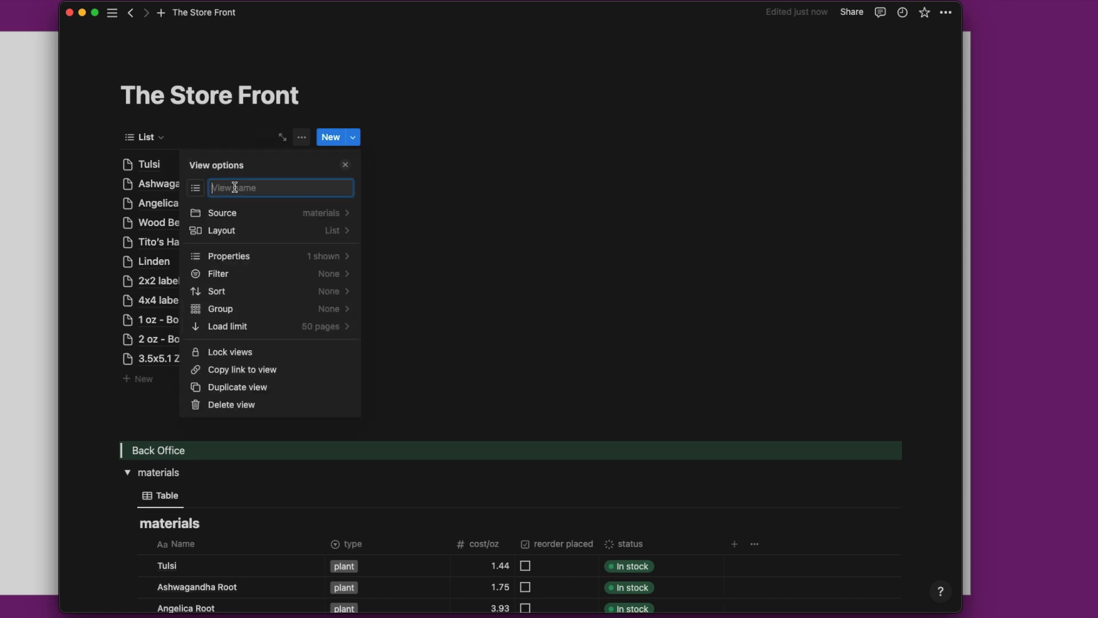
pyautogui.write('materials')
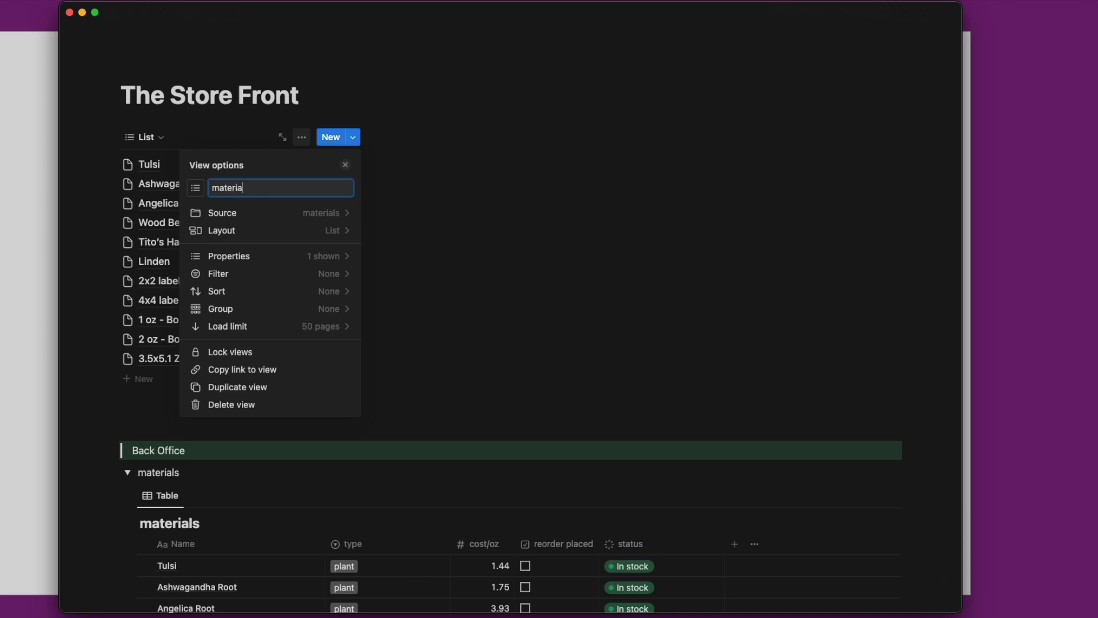
pyautogui.click(321, 276)
pyautogui.click(255, 300)
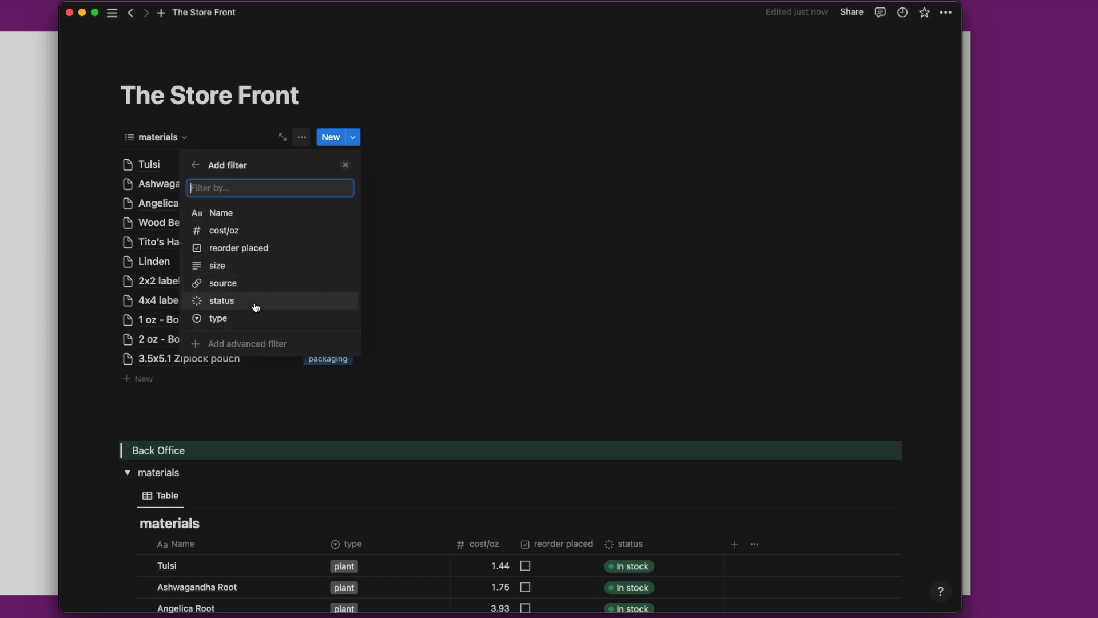
pyautogui.click(256, 304)
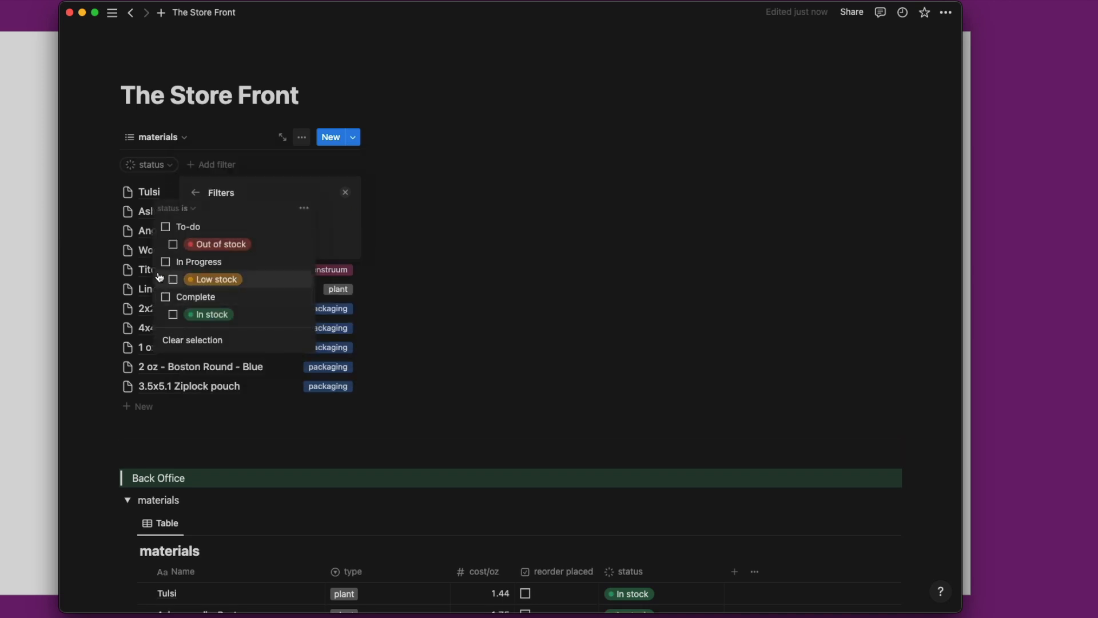
pyautogui.click(172, 245)
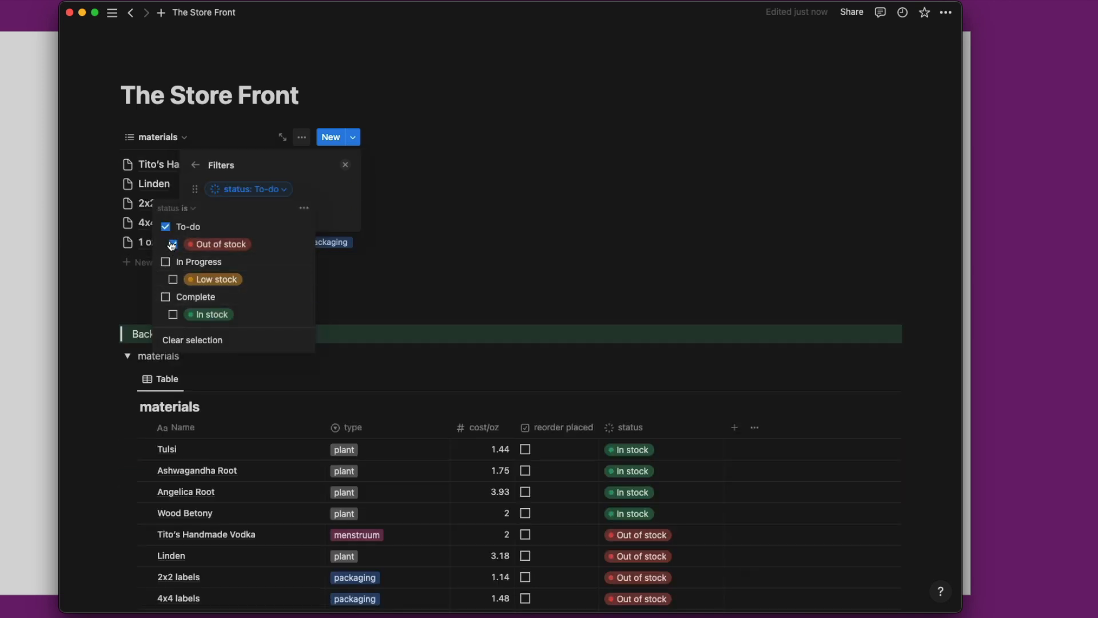
pyautogui.click(173, 280)
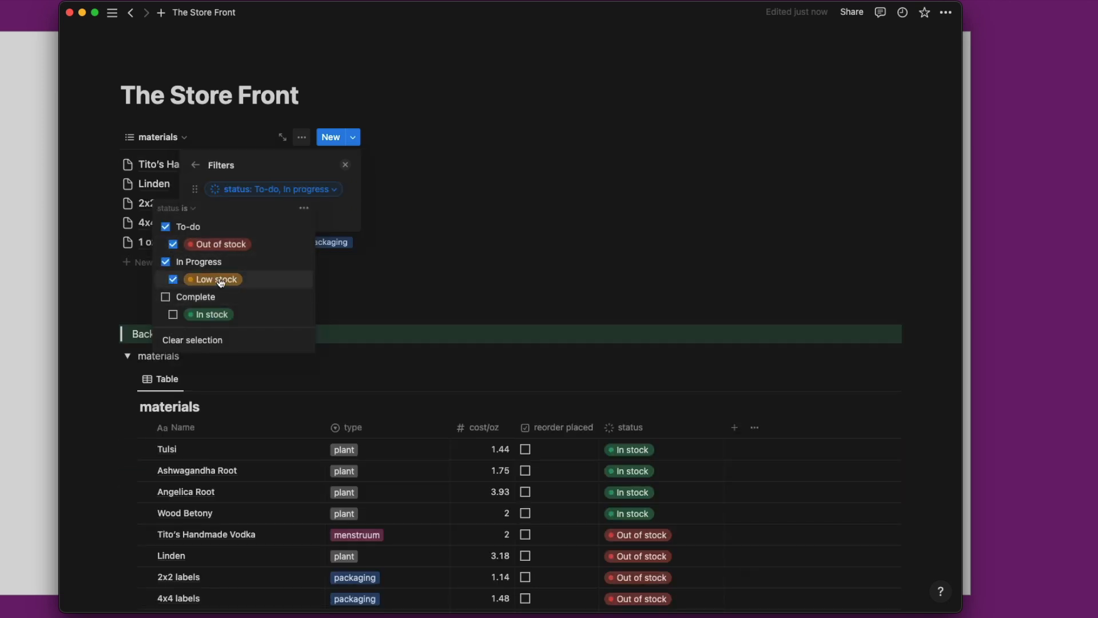
# Hide the type property in the materials list view.
pyautogui.click(196, 165)
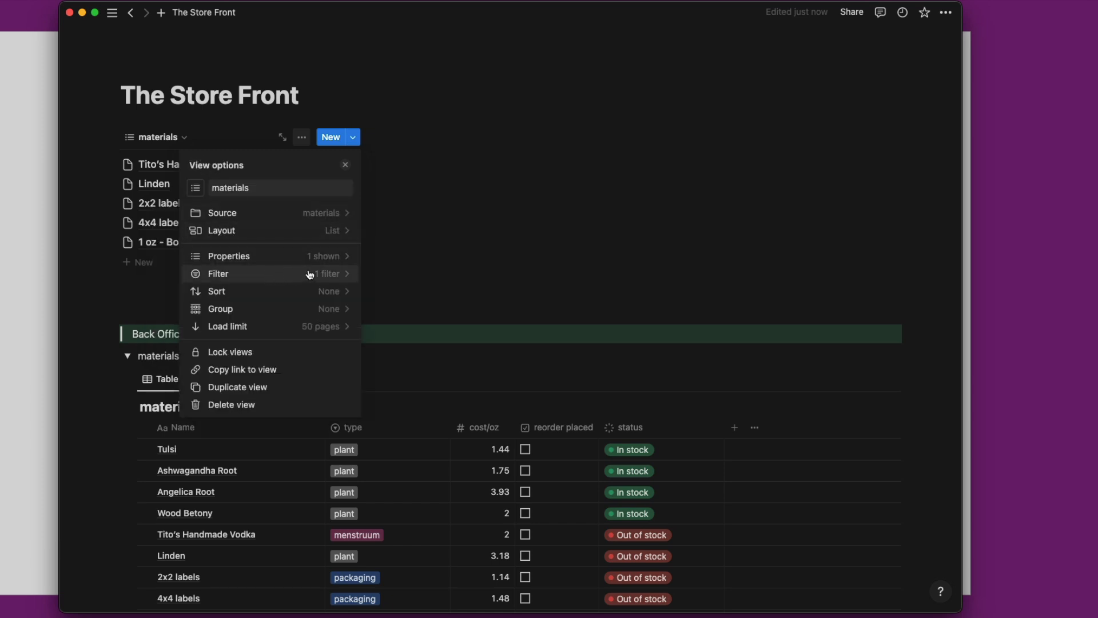
pyautogui.click(324, 260)
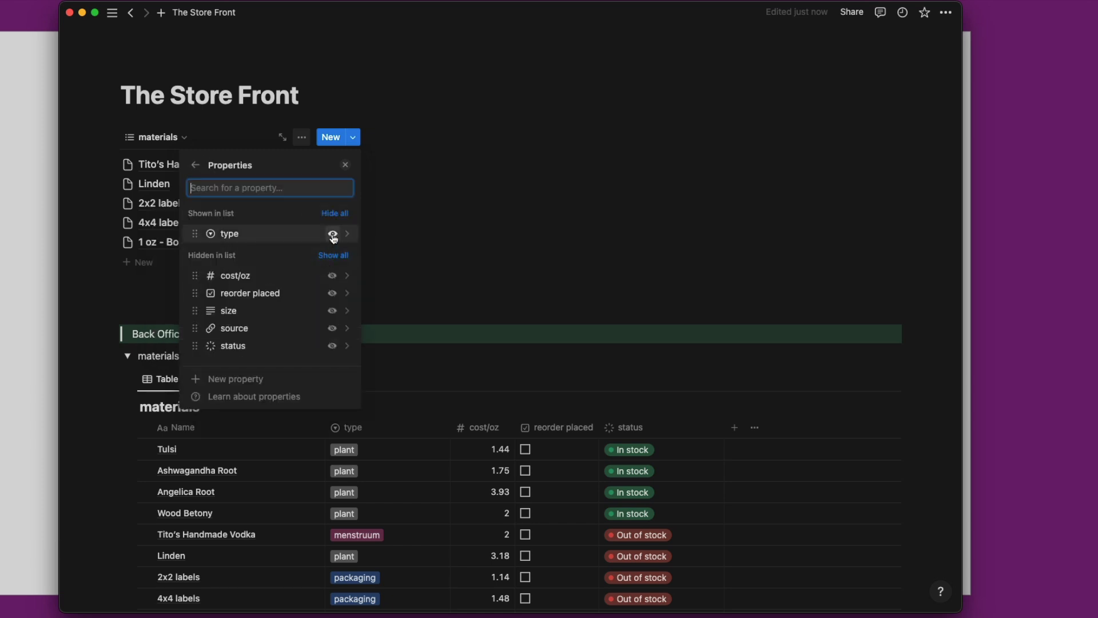
pyautogui.click(332, 233)
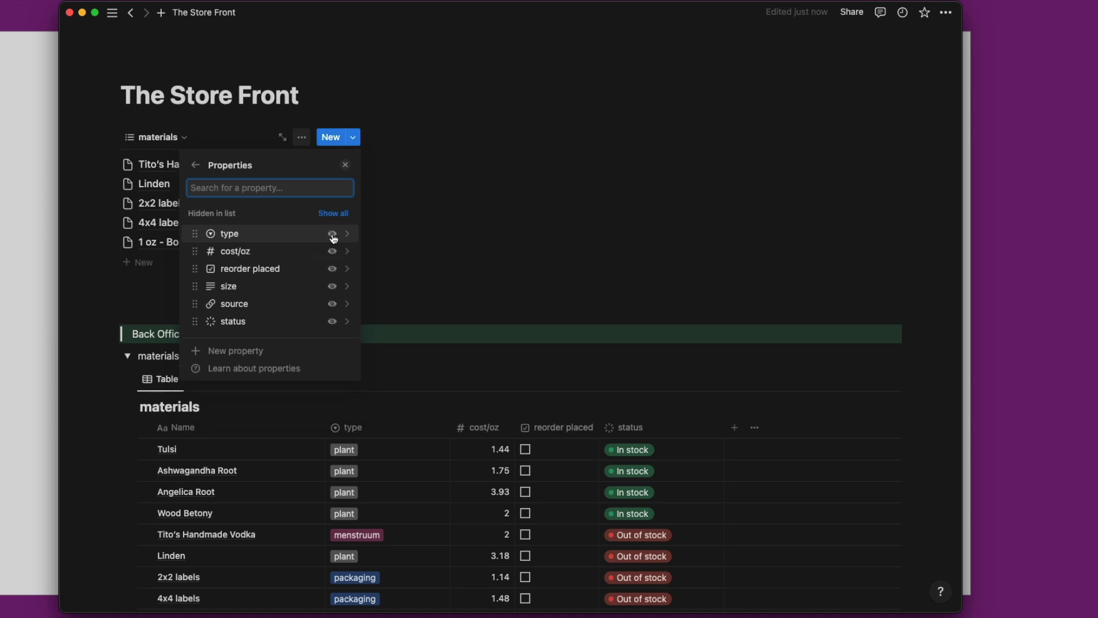
# Show the status property in the materials list view and slightly widen the first column.
pyautogui.click(331, 320)
pyautogui.click(108, 279)
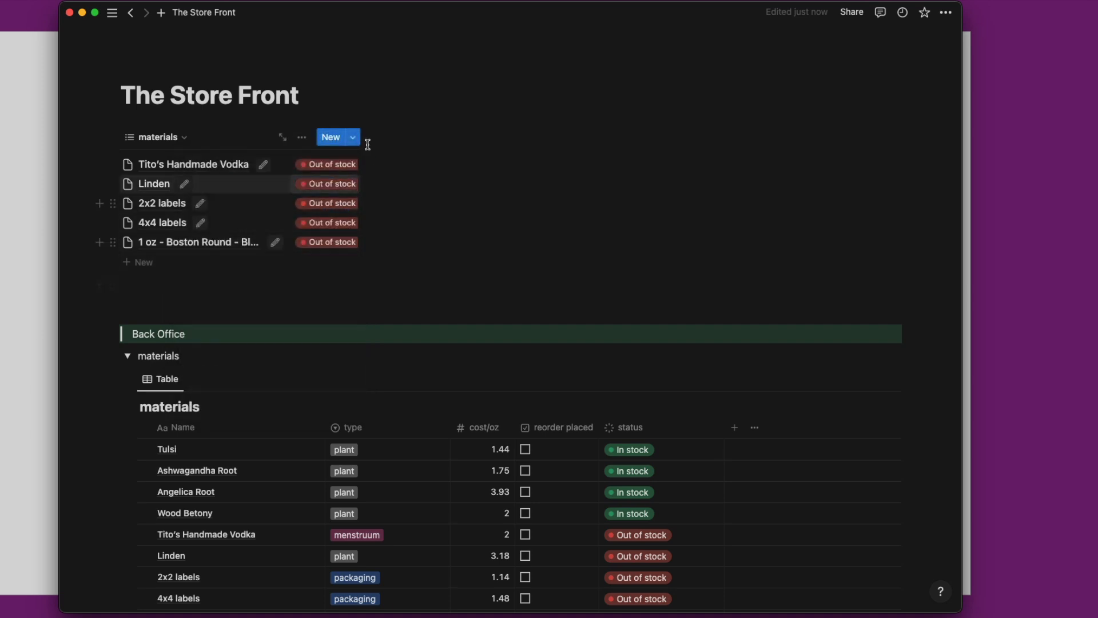
pyautogui.moveTo(374, 143)
pyautogui.mouseDown()
pyautogui.moveTo(407, 146)
pyautogui.moveTo(388, 145)
pyautogui.mouseUp()
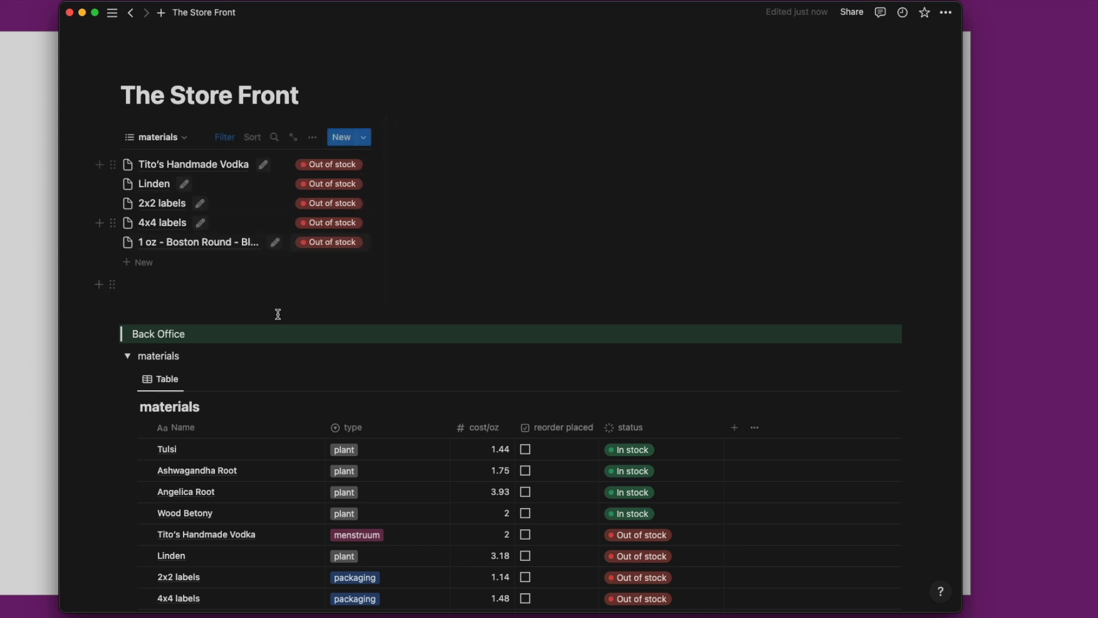
# Copy the link to the remedies database under Back Office and paste it as a linked view in the second column.
pyautogui.click(128, 357)
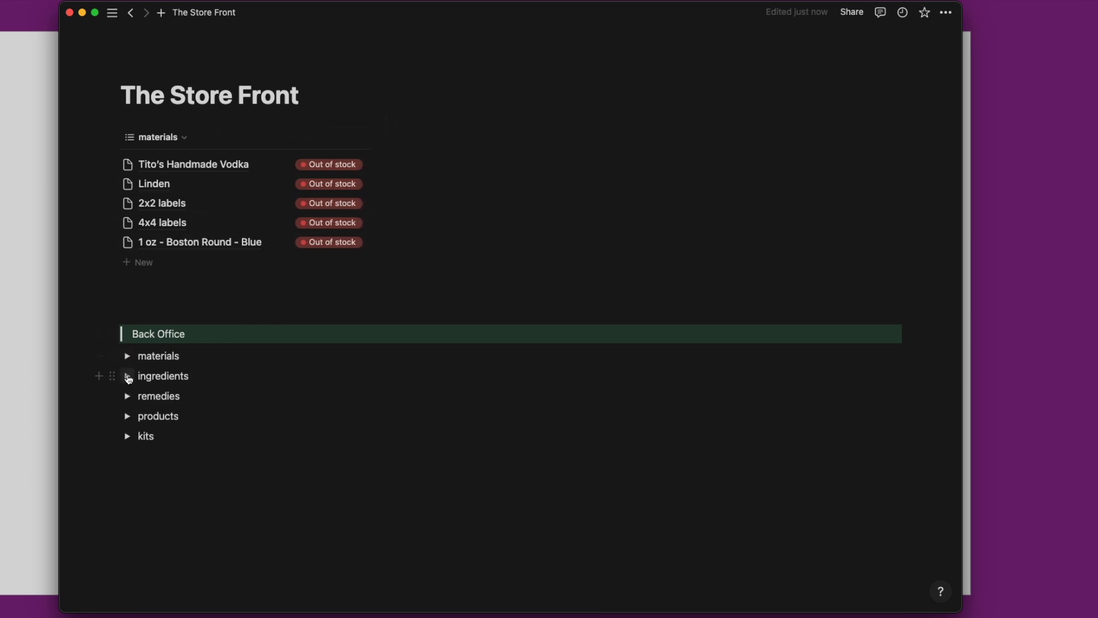
pyautogui.click(128, 376)
pyautogui.click(129, 382)
pyautogui.click(128, 395)
pyautogui.scroll(-1, 131, 395)
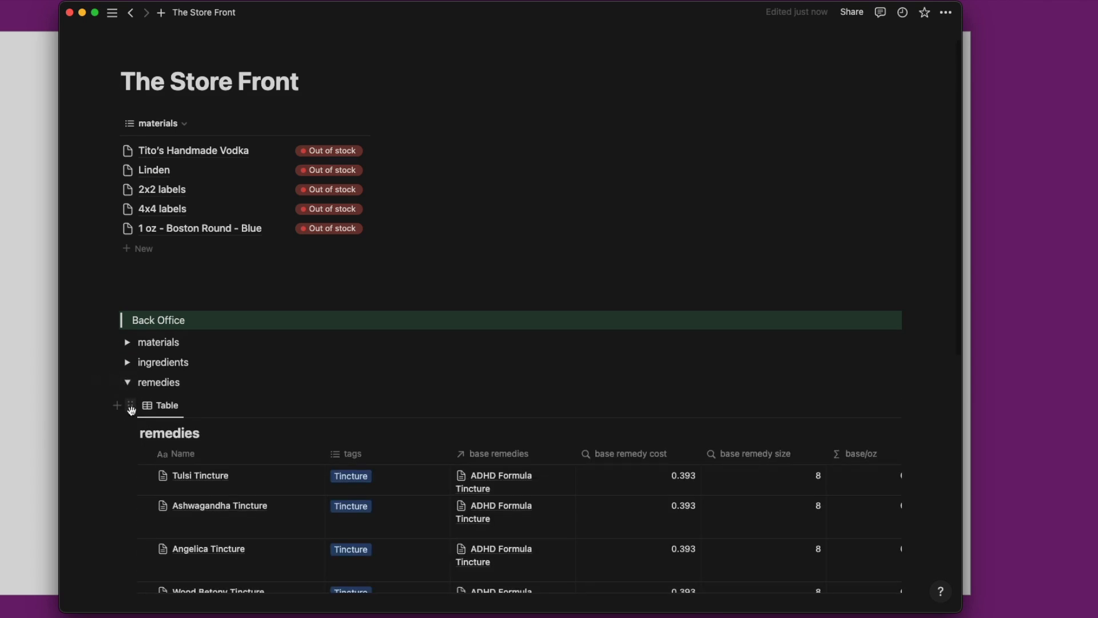
pyautogui.click(130, 406)
pyautogui.click(156, 352)
pyautogui.click(448, 135)
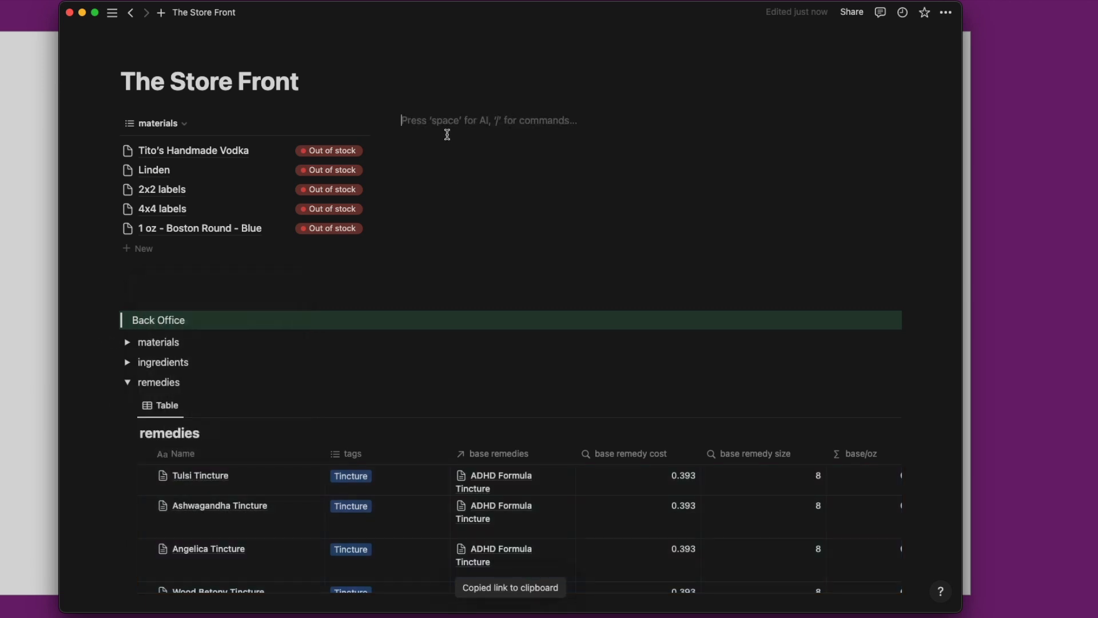
pyautogui.press('super+v')
pyautogui.press('Return')
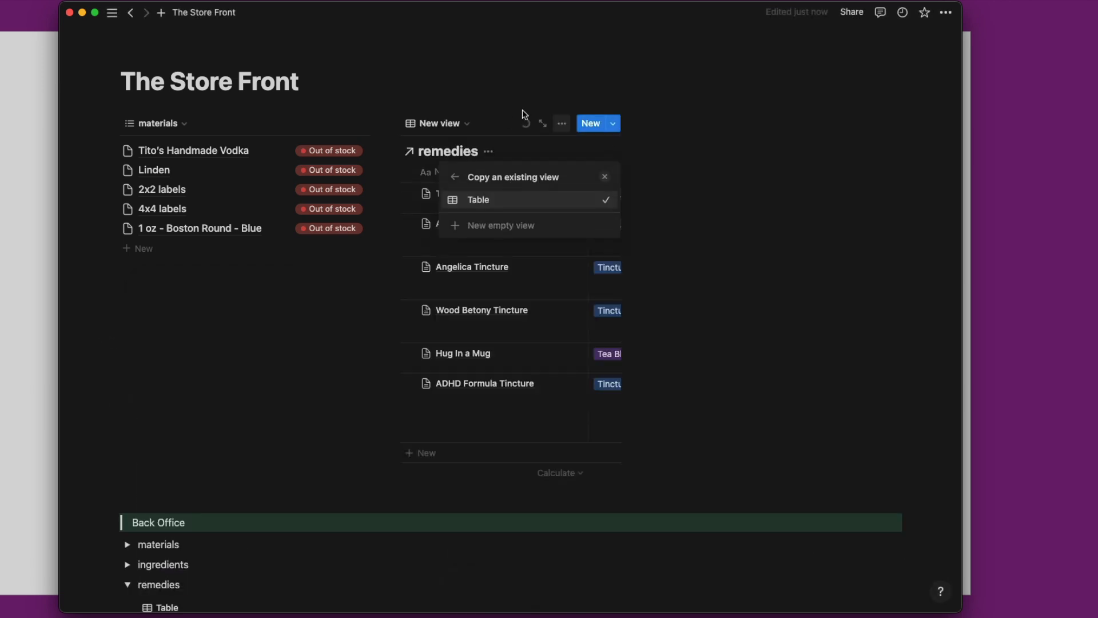
# Base the linked remedies view on the existing Table view, name it "remedies", and switch it to the List layout with its database title hidden.
pyautogui.click(489, 200)
pyautogui.click(522, 199)
pyautogui.write('remedies')
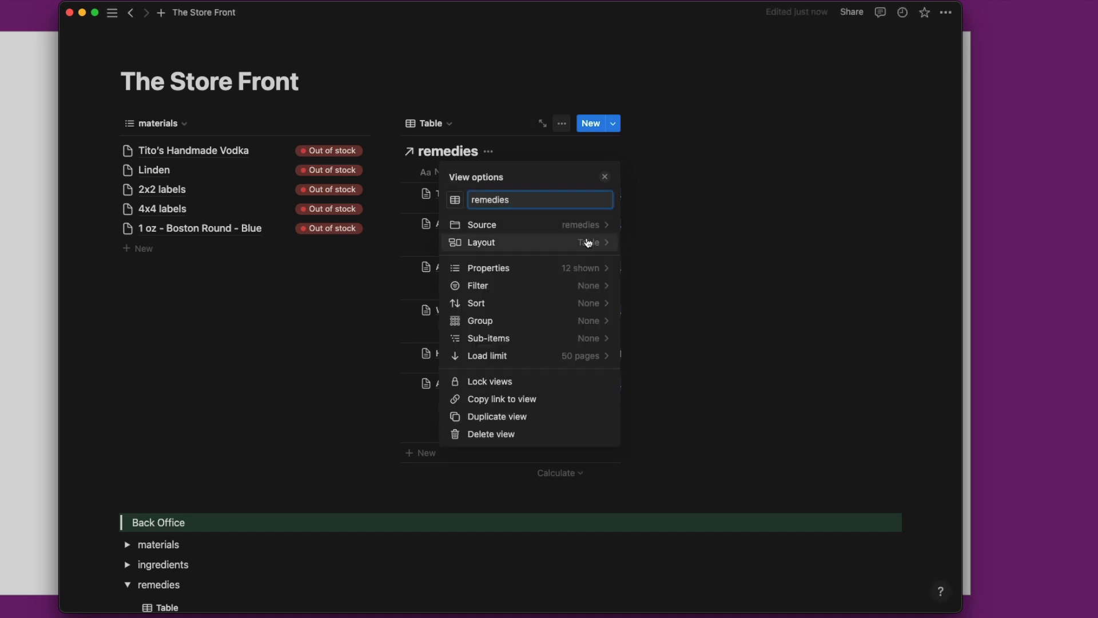
pyautogui.click(582, 243)
pyautogui.click(532, 255)
pyautogui.click(600, 319)
pyautogui.click(455, 150)
# Show the status property in the remedies list view.
pyautogui.click(486, 240)
pyautogui.click(591, 220)
pyautogui.click(591, 379)
pyautogui.click(457, 153)
# Filter the remedies list view by status, using the same stock statuses as the materials list.
pyautogui.click(537, 259)
pyautogui.click(549, 287)
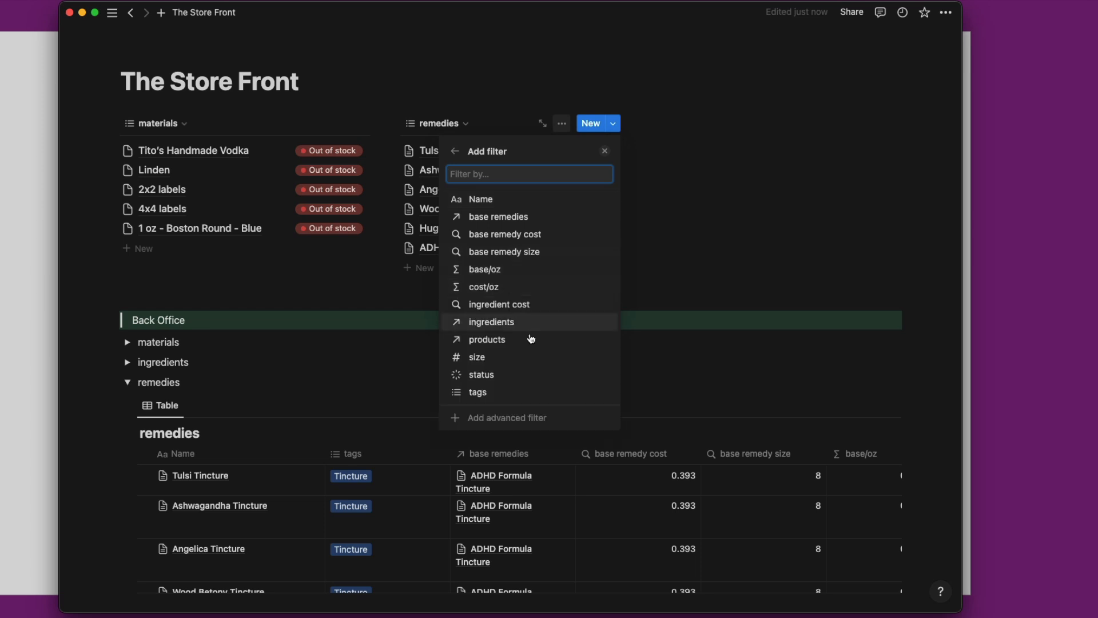
pyautogui.click(503, 375)
pyautogui.click(432, 230)
pyautogui.click(432, 266)
pyautogui.click(604, 151)
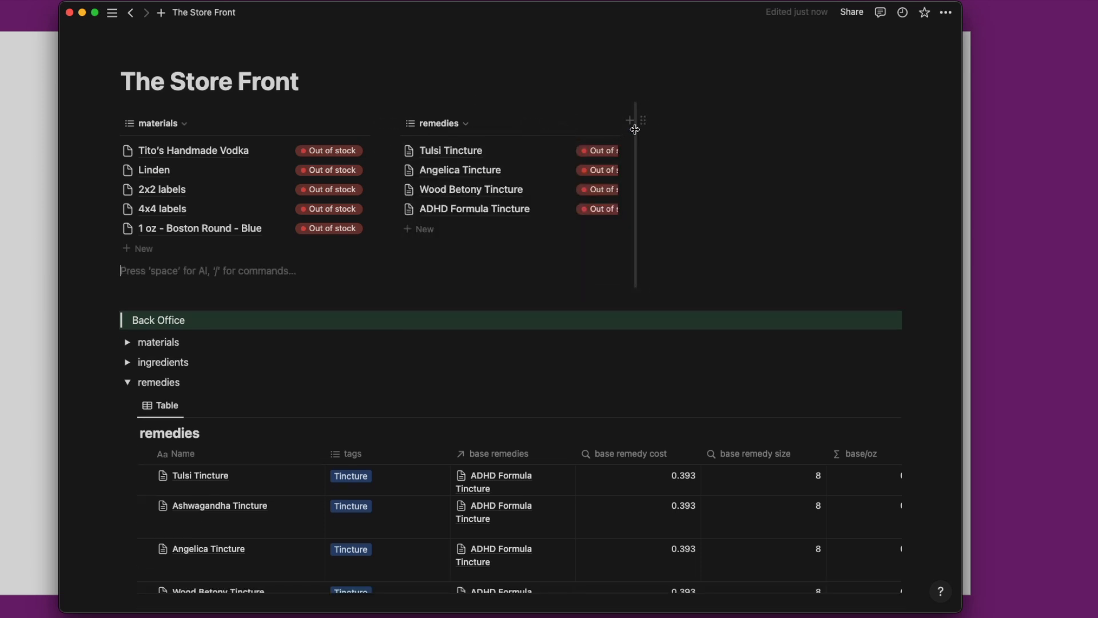
# Copy the link to the products database under Back Office and paste it as a linked view in the third column.
pyautogui.click(128, 382)
pyautogui.click(128, 402)
pyautogui.click(131, 425)
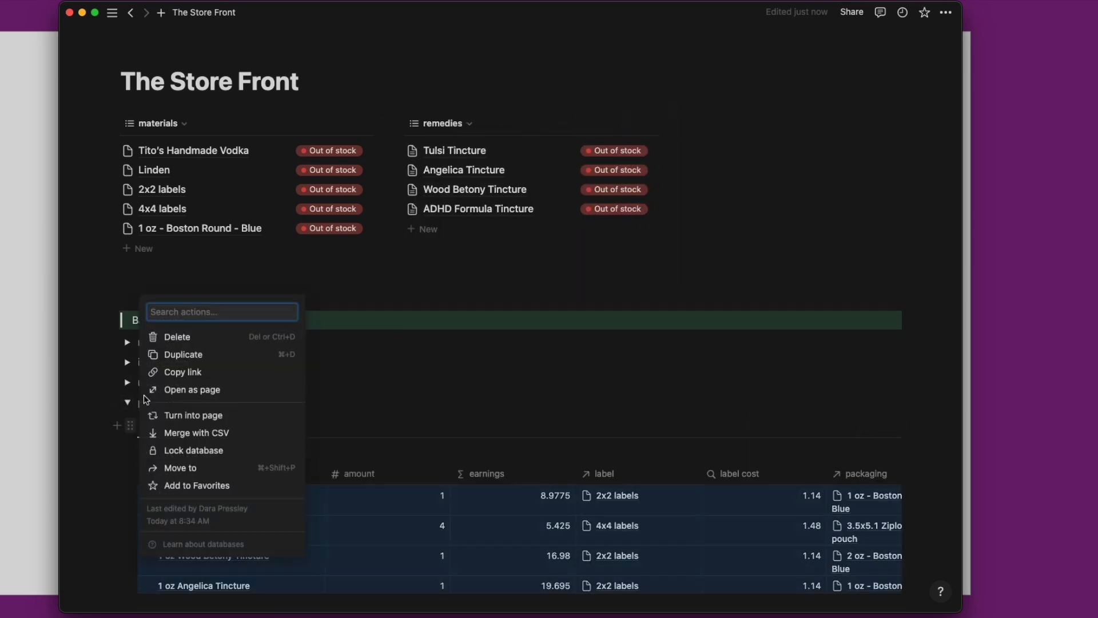
pyautogui.click(180, 372)
pyautogui.click(127, 403)
pyautogui.click(710, 130)
pyautogui.press('super+v')
pyautogui.click(746, 184)
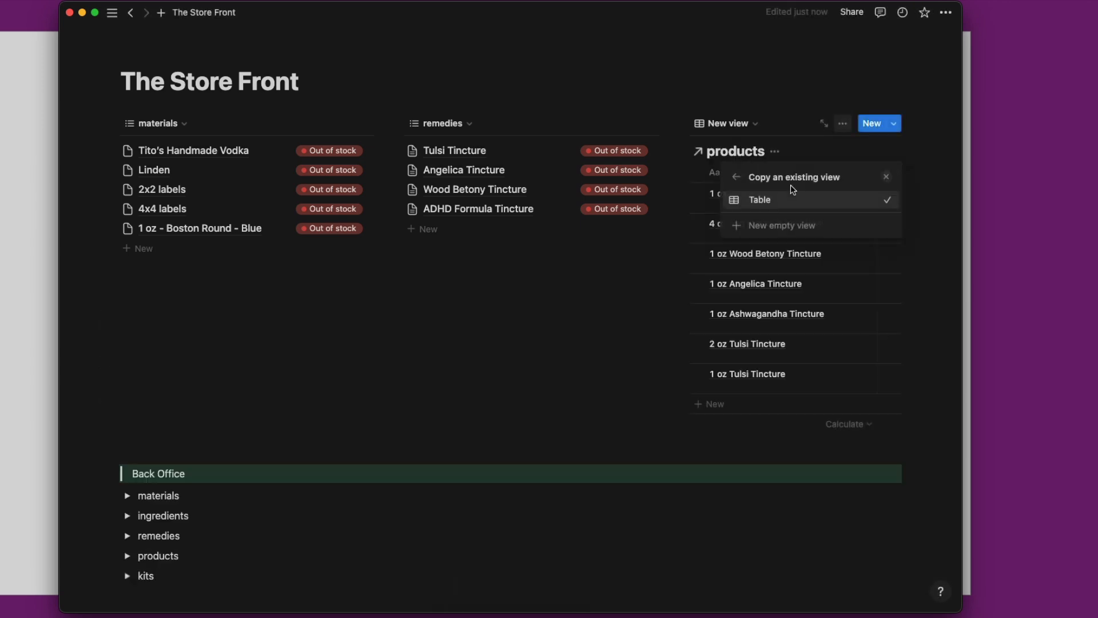
# Base the linked products view on the existing Table view, name it "products", and switch it to the List layout.
pyautogui.click(760, 197)
pyautogui.write('products')
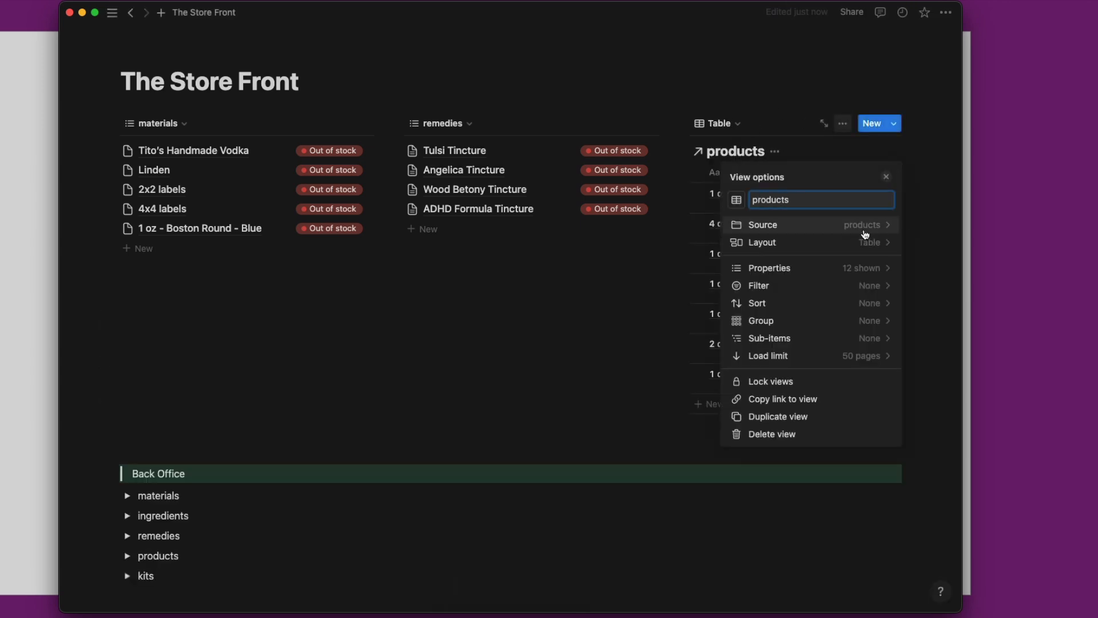
pyautogui.click(870, 243)
pyautogui.click(816, 261)
# Search the products list view's properties for a status property.
pyautogui.click(852, 268)
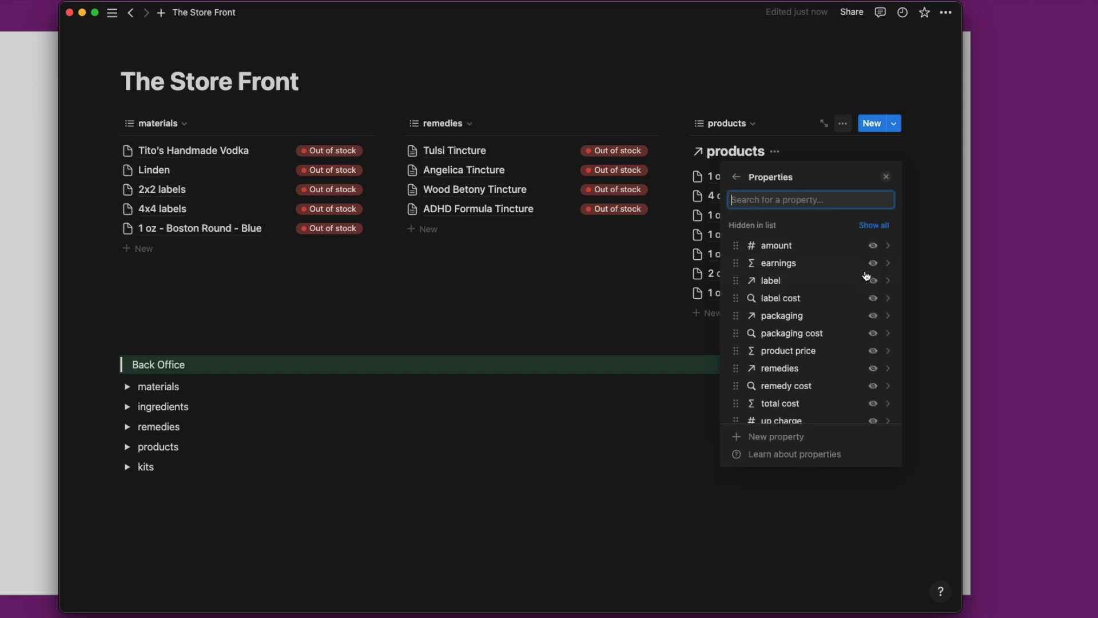
pyautogui.scroll(-2, 864, 397)
pyautogui.scroll(2, 863, 398)
pyautogui.write('st')
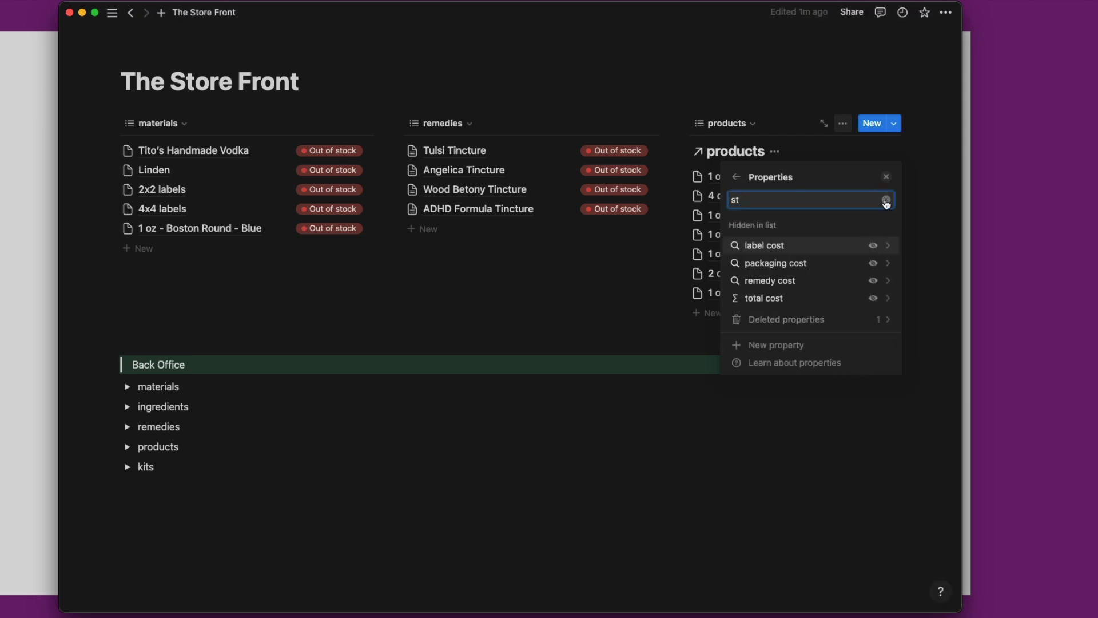
pyautogui.click(885, 200)
pyautogui.click(887, 180)
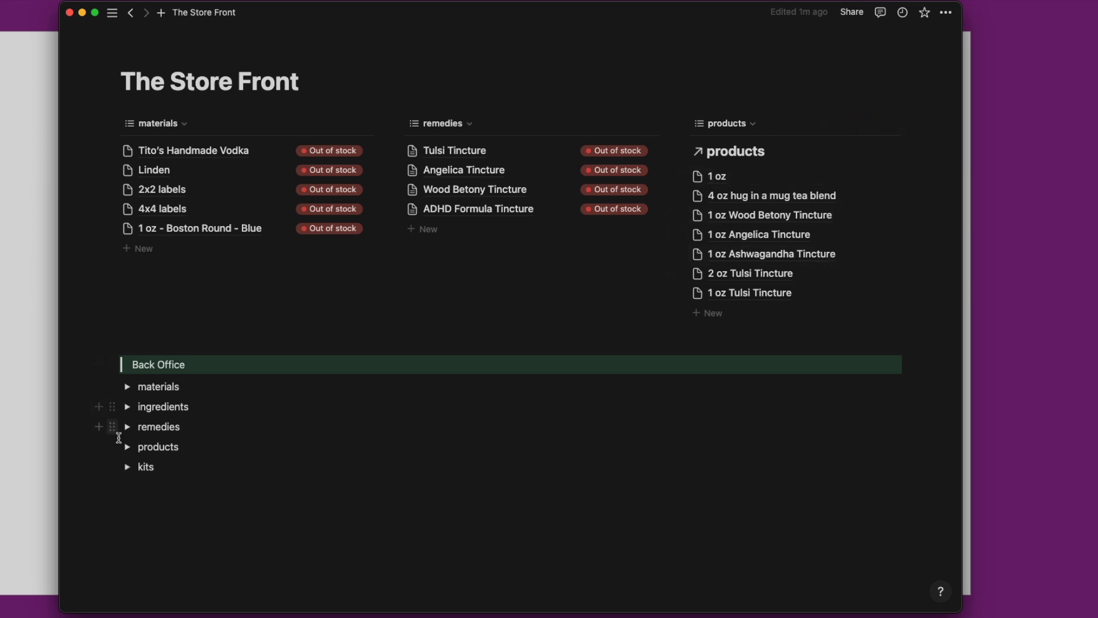
# Open the "1 oz" product from the Back Office products table and add a Status property to it.
pyautogui.click(127, 446)
pyautogui.scroll(-4, 137, 451)
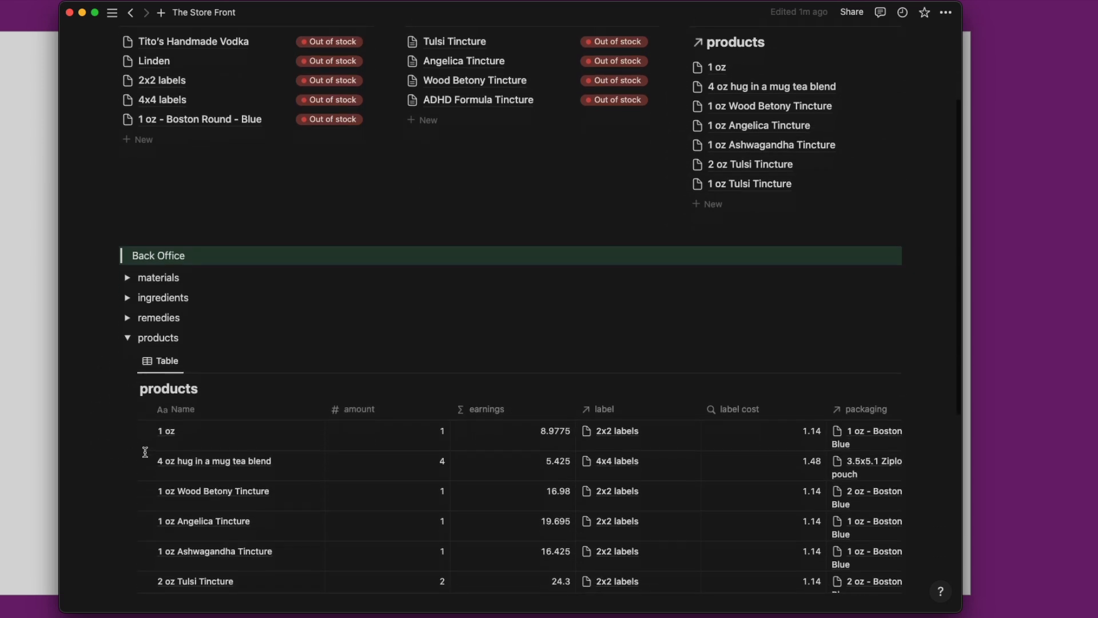
pyautogui.click(289, 431)
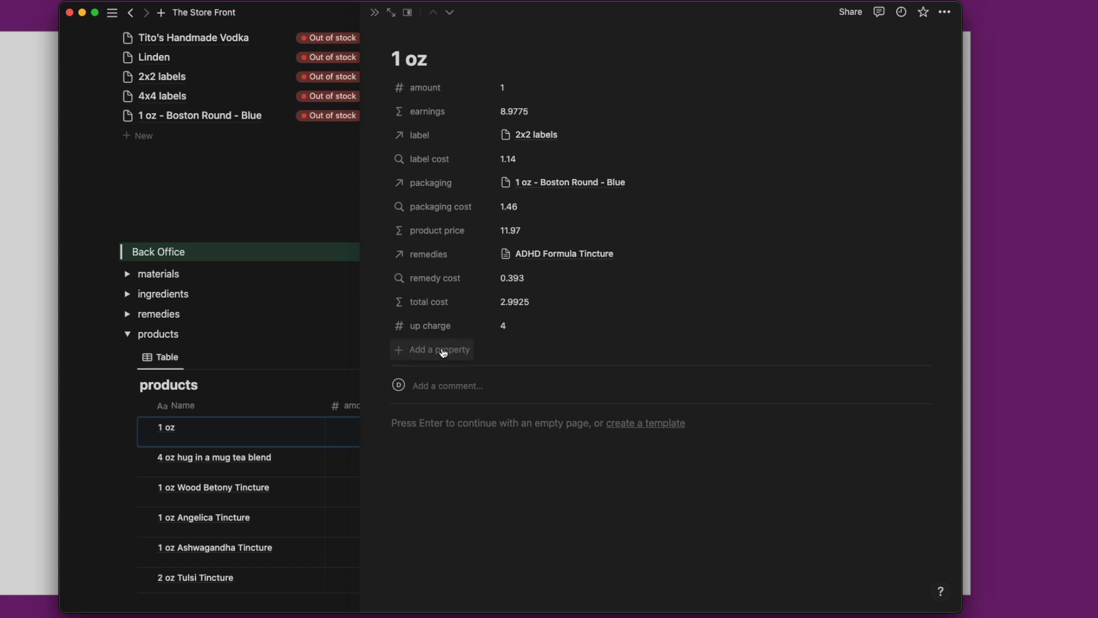
pyautogui.click(437, 351)
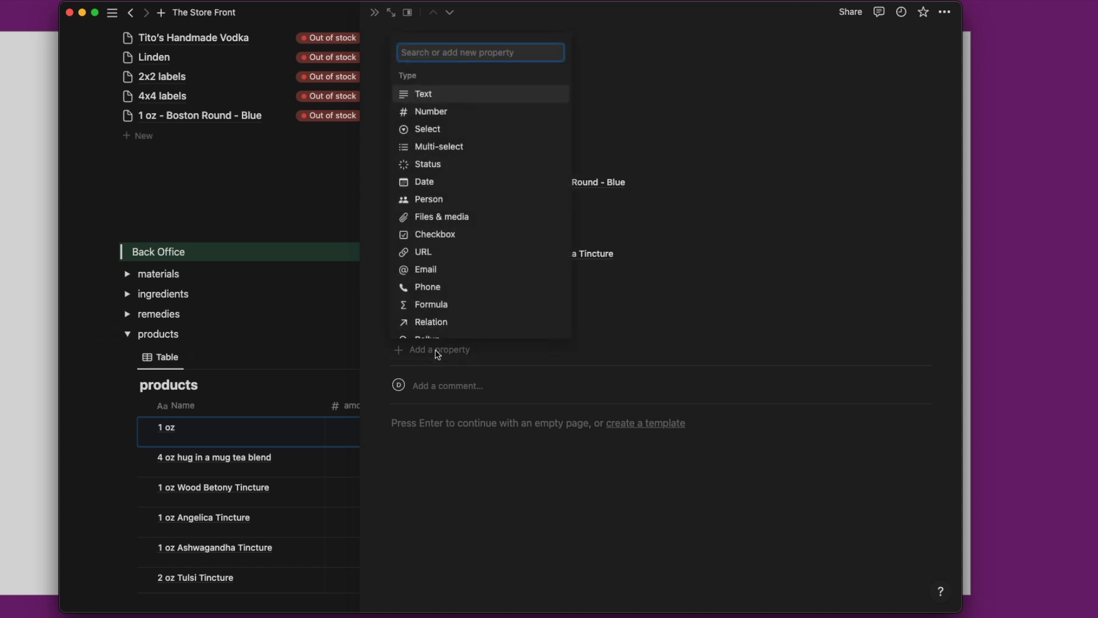
pyautogui.write('st')
pyautogui.click(413, 258)
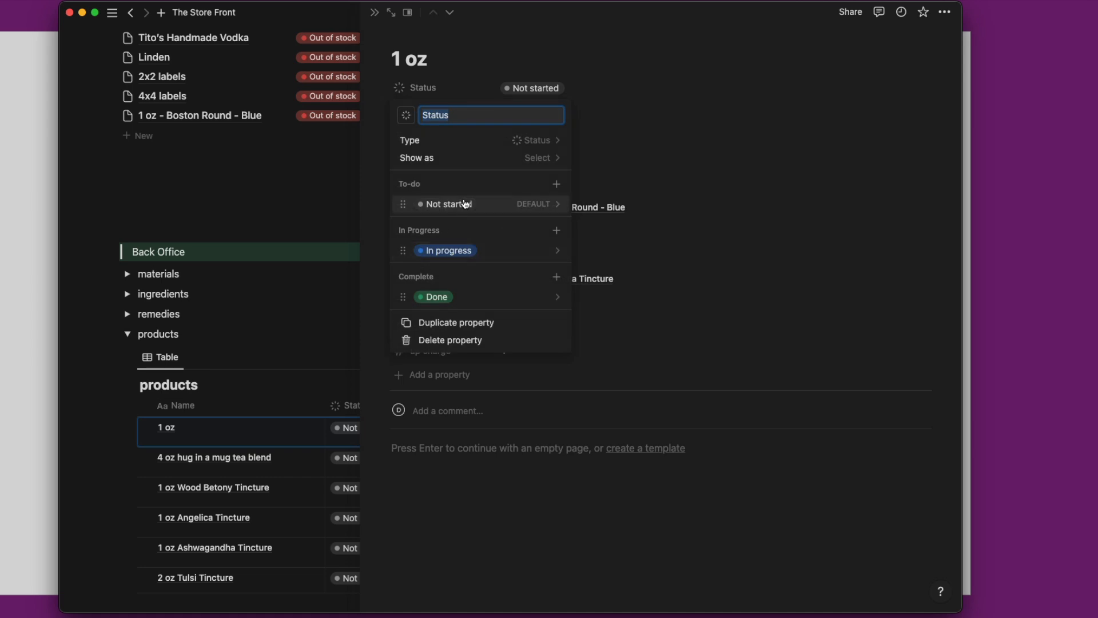
# Rename the Not started status option as "Out of stock" and color it red.
pyautogui.click(545, 207)
pyautogui.write('Out of stock')
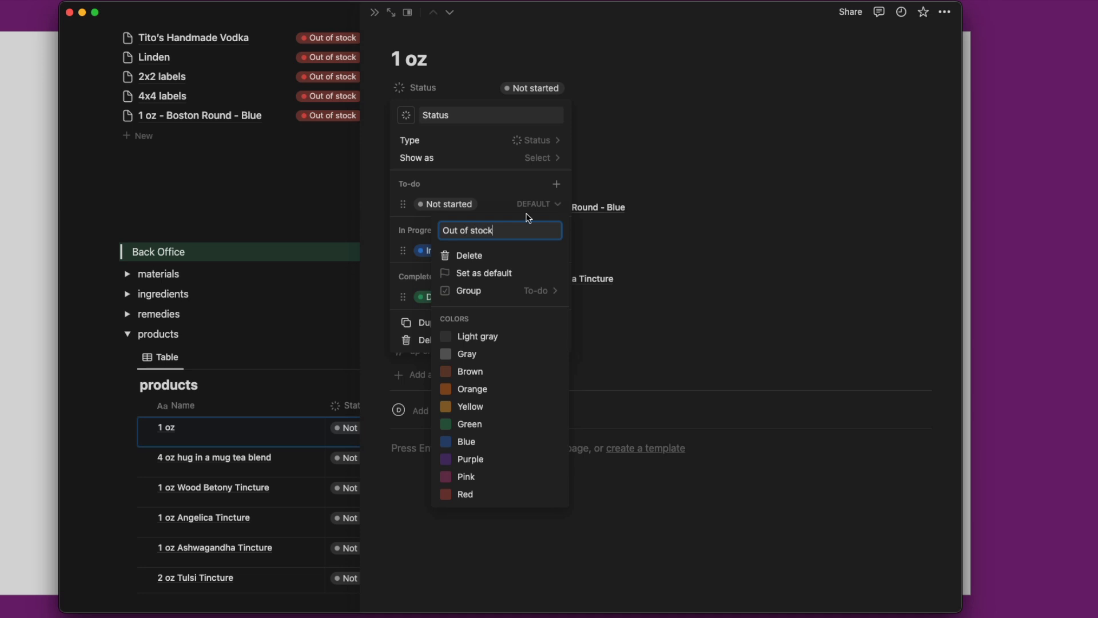
pyautogui.click(484, 495)
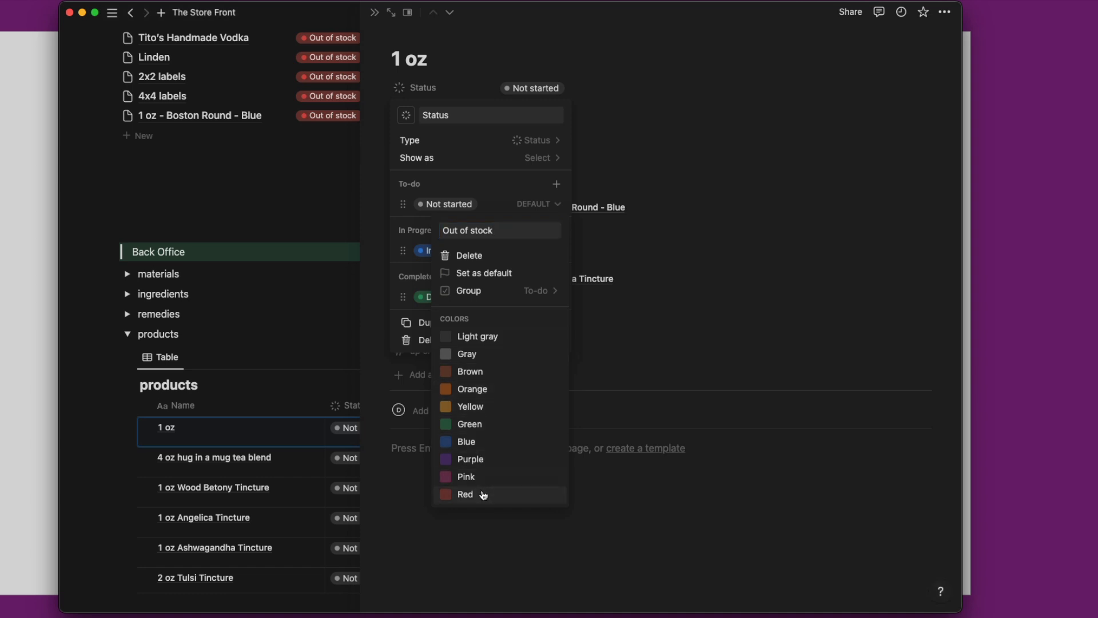
pyautogui.click(468, 191)
# Add a "Hold stock" option to the To-do group of the Status property.
pyautogui.click(555, 184)
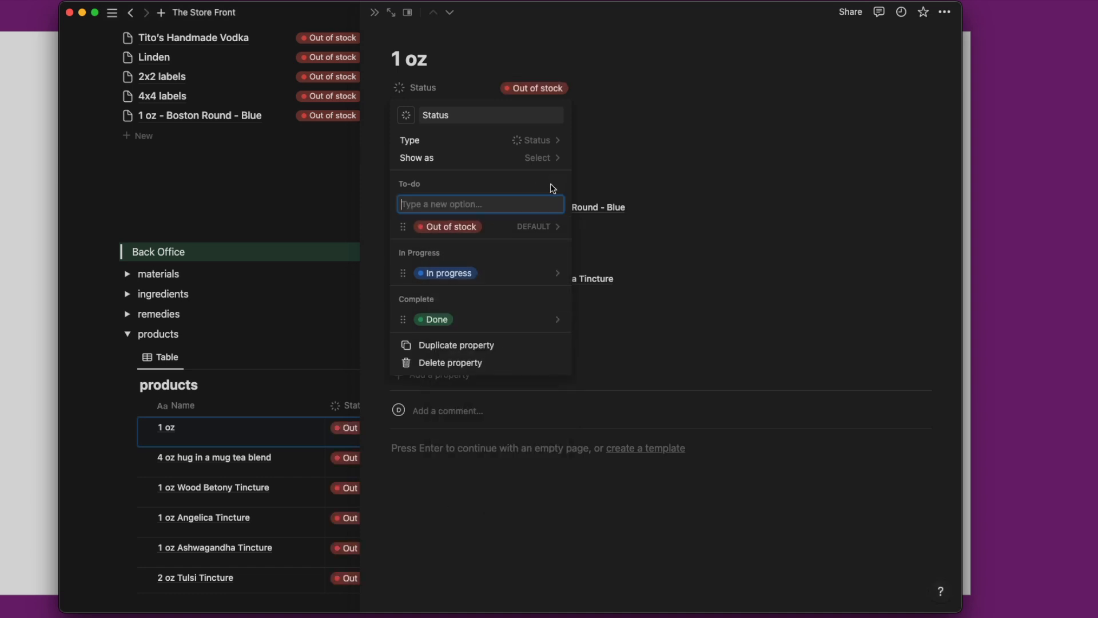
pyautogui.write('Hold stock')
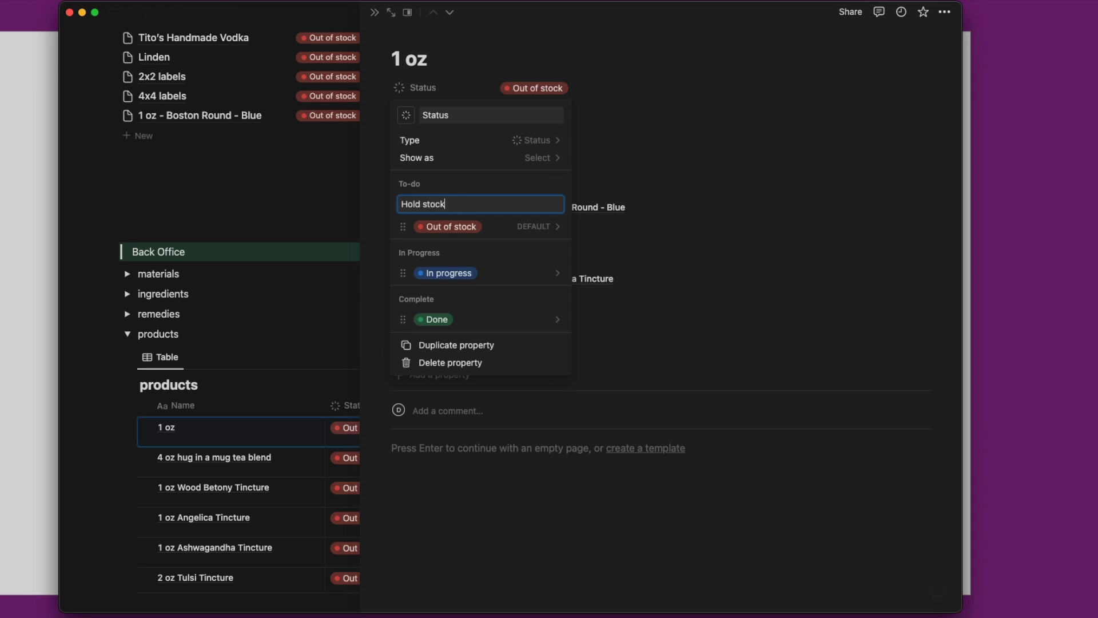
pyautogui.press('Return')
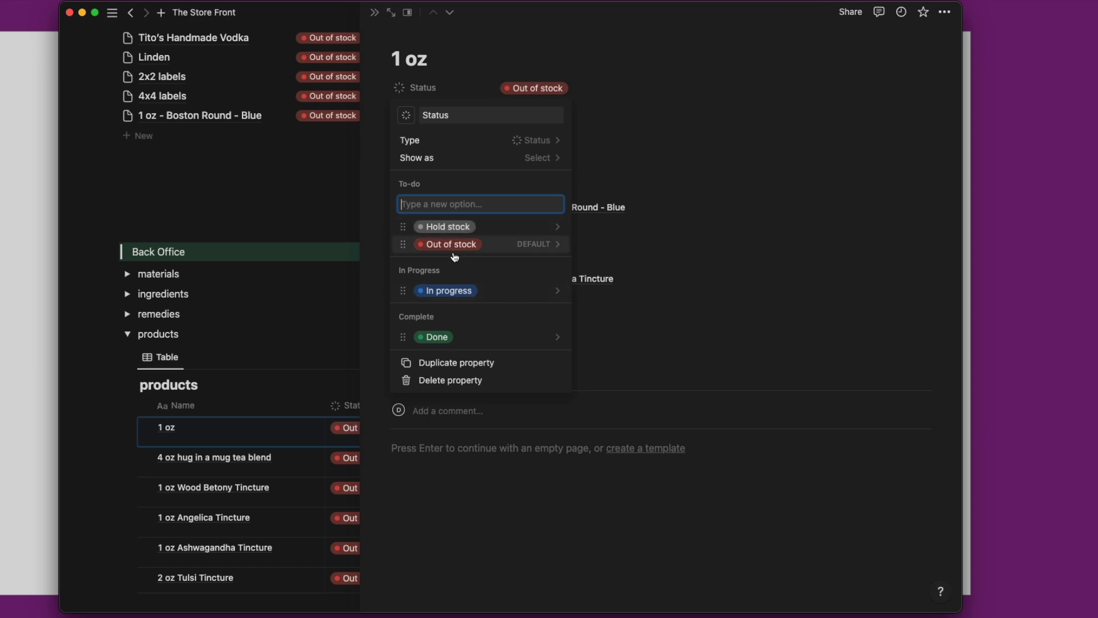
# Rename the In progress status option as "Low stock" and color it yellow.
pyautogui.click(511, 295)
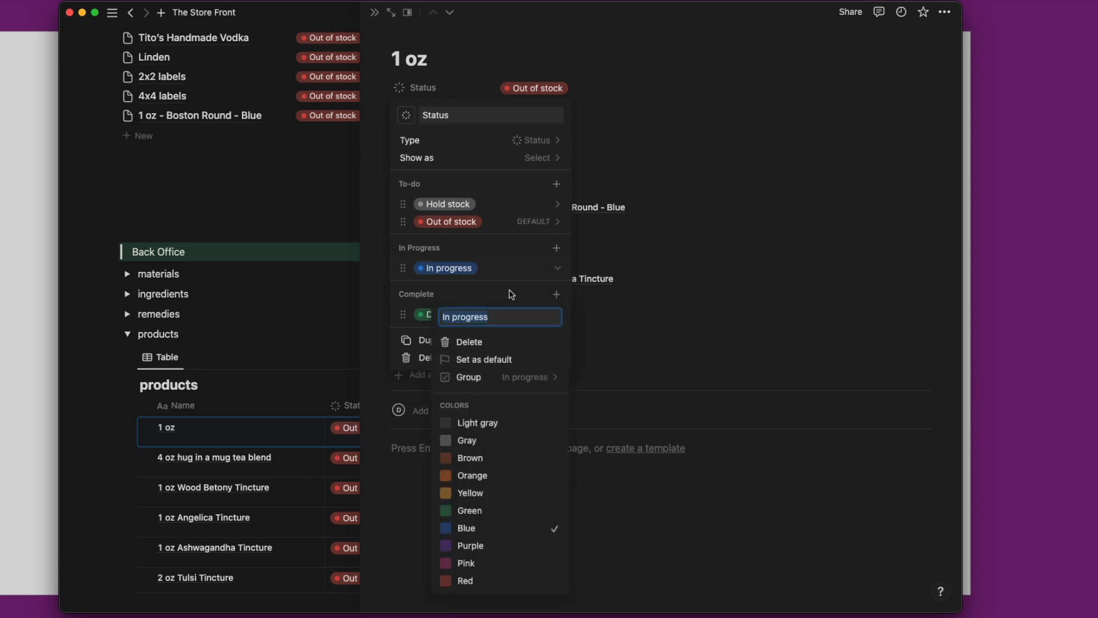
pyautogui.write('Low stock')
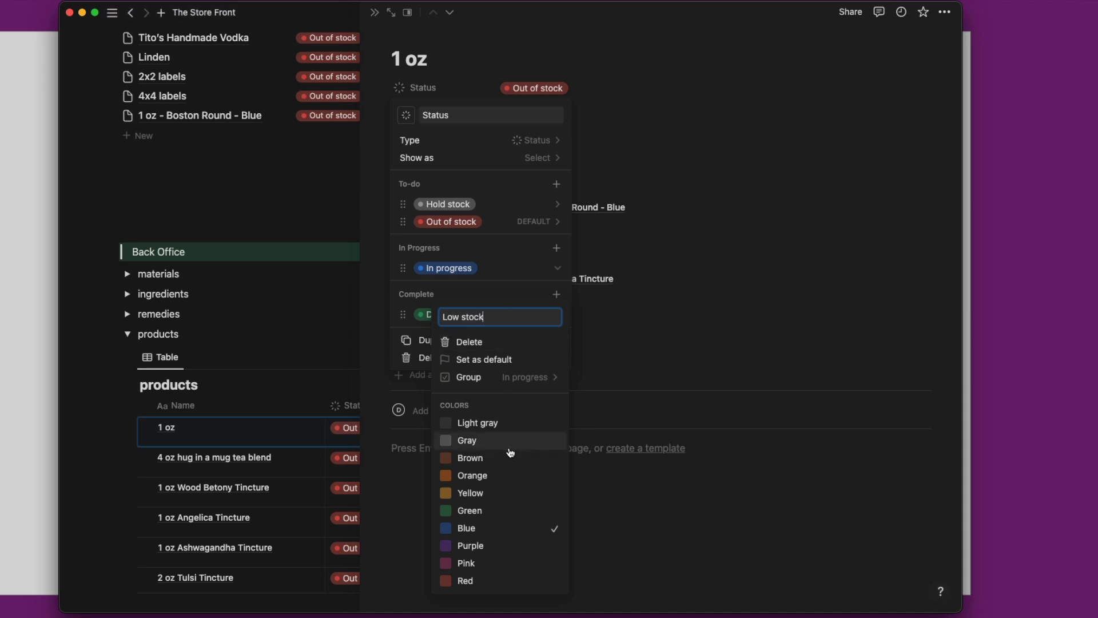
pyautogui.click(513, 497)
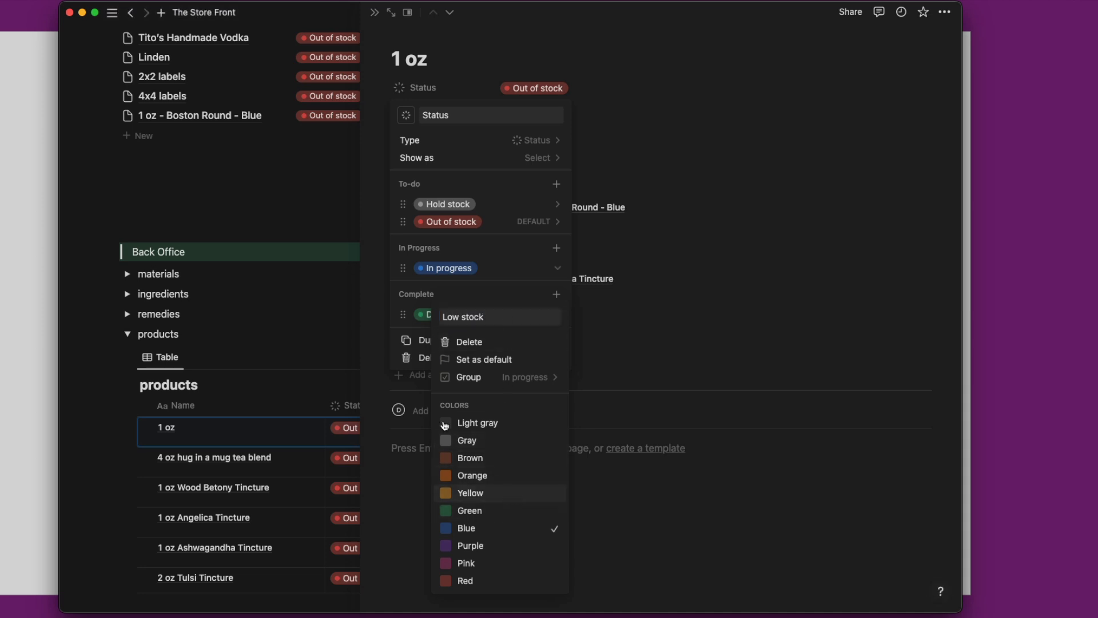
pyautogui.click(423, 314)
# Rename the Done status option as "In stock" and close the product page.
pyautogui.click(446, 316)
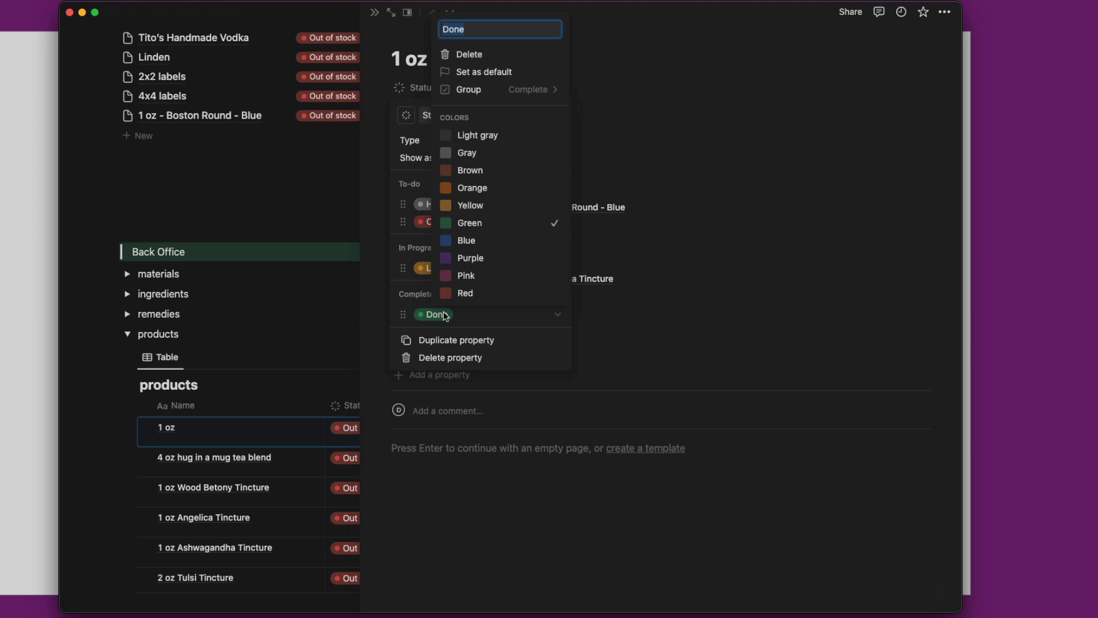
pyautogui.write('In stock')
pyautogui.press('Return')
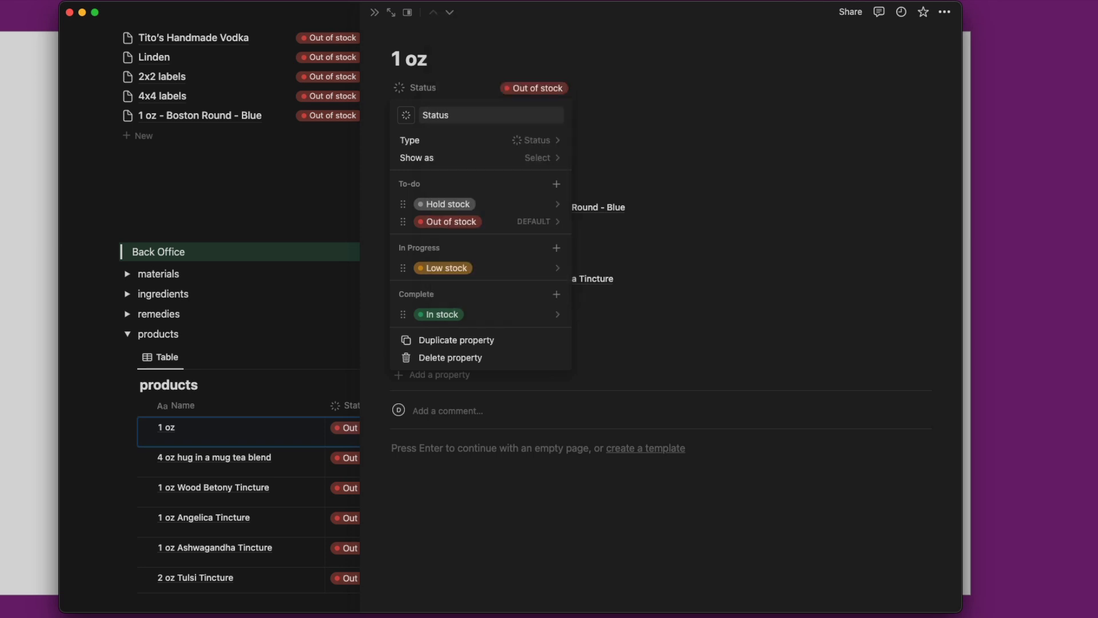
pyautogui.click(289, 196)
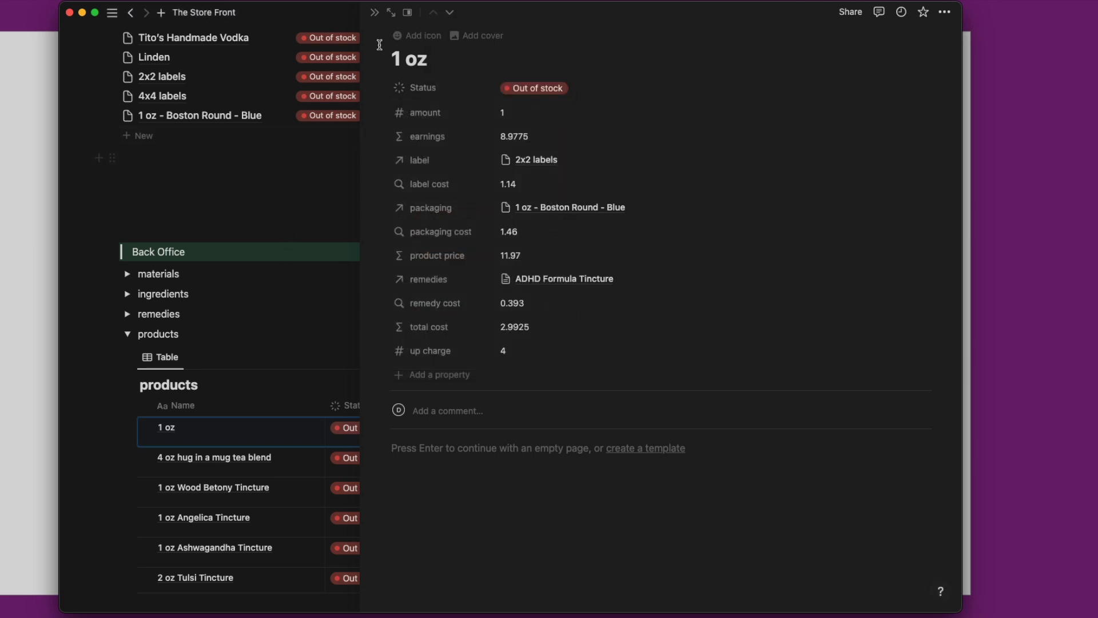
pyautogui.click(375, 13)
# Hide the database title of the products list view and show its Status property.
pyautogui.scroll(3, 445, 239)
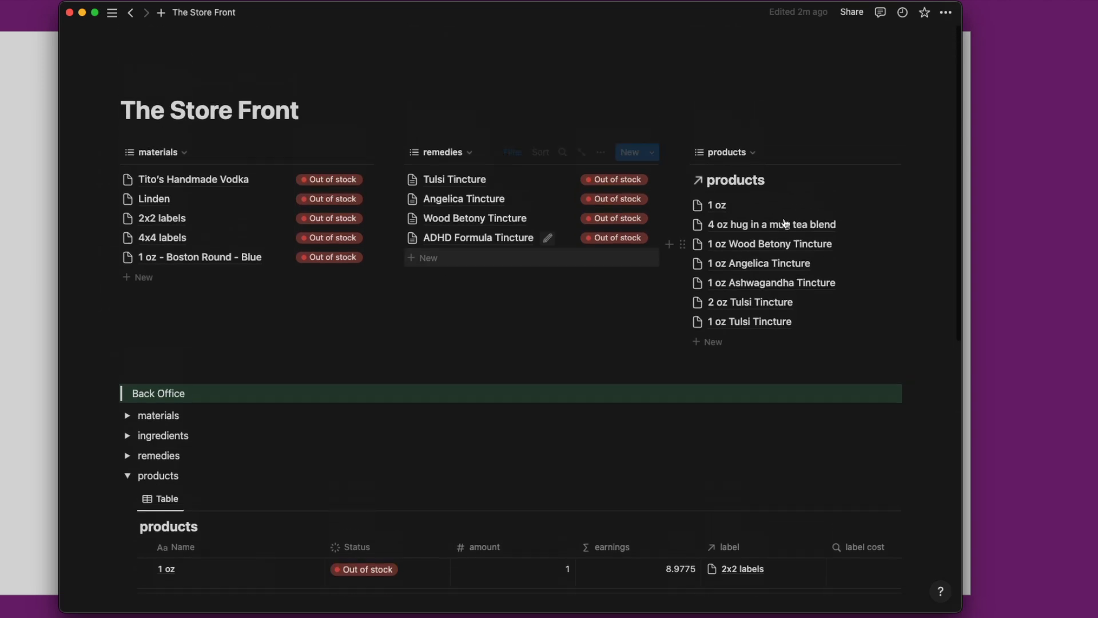
pyautogui.click(842, 152)
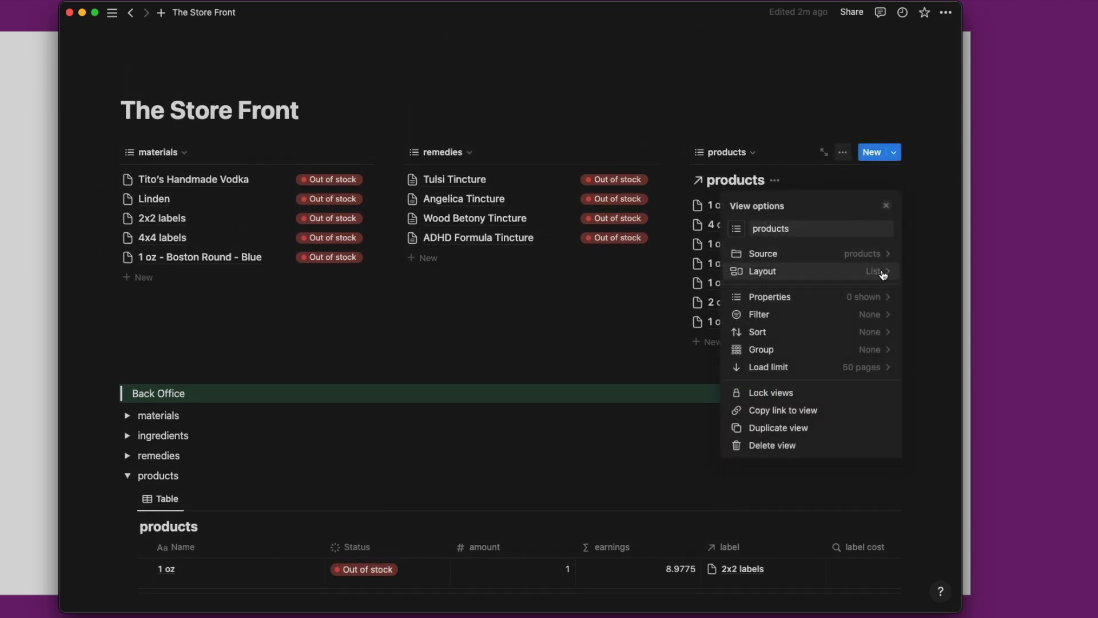
pyautogui.click(875, 273)
pyautogui.click(883, 349)
pyautogui.click(737, 179)
pyautogui.click(857, 271)
pyautogui.write('st')
pyautogui.click(873, 248)
pyautogui.click(736, 181)
# Filter the products list view by Status to Out of stock and Low stock.
pyautogui.click(850, 290)
pyautogui.click(761, 246)
pyautogui.click(725, 276)
pyautogui.click(713, 311)
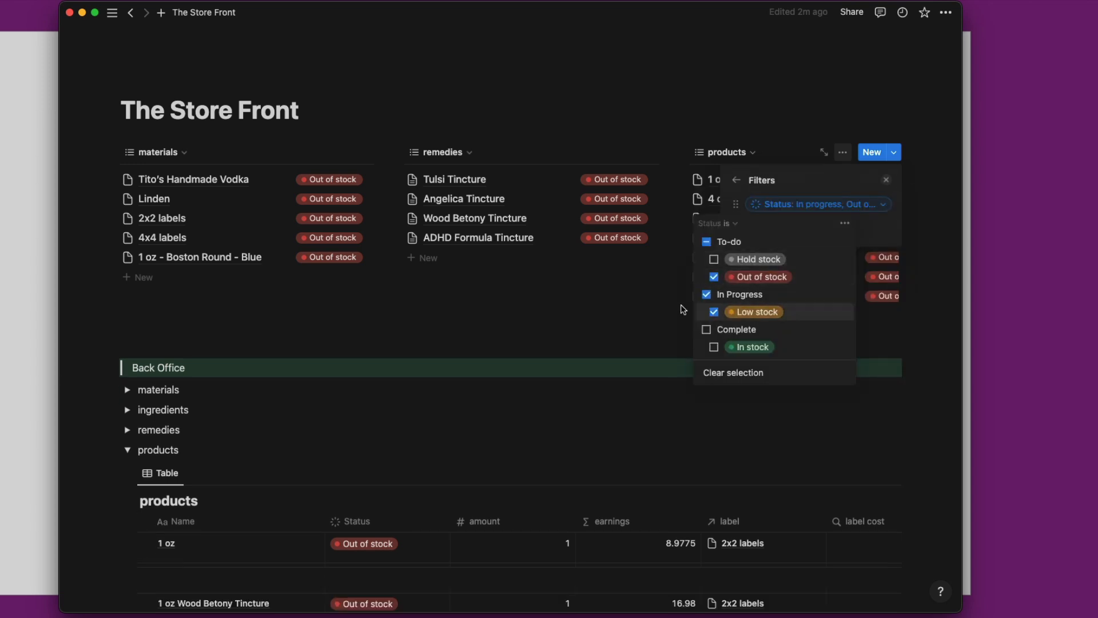
pyautogui.click(551, 36)
# Widen the products column by narrowing the remedies column beside it.
pyautogui.moveTo(677, 135); pyautogui.dragTo(647, 135)
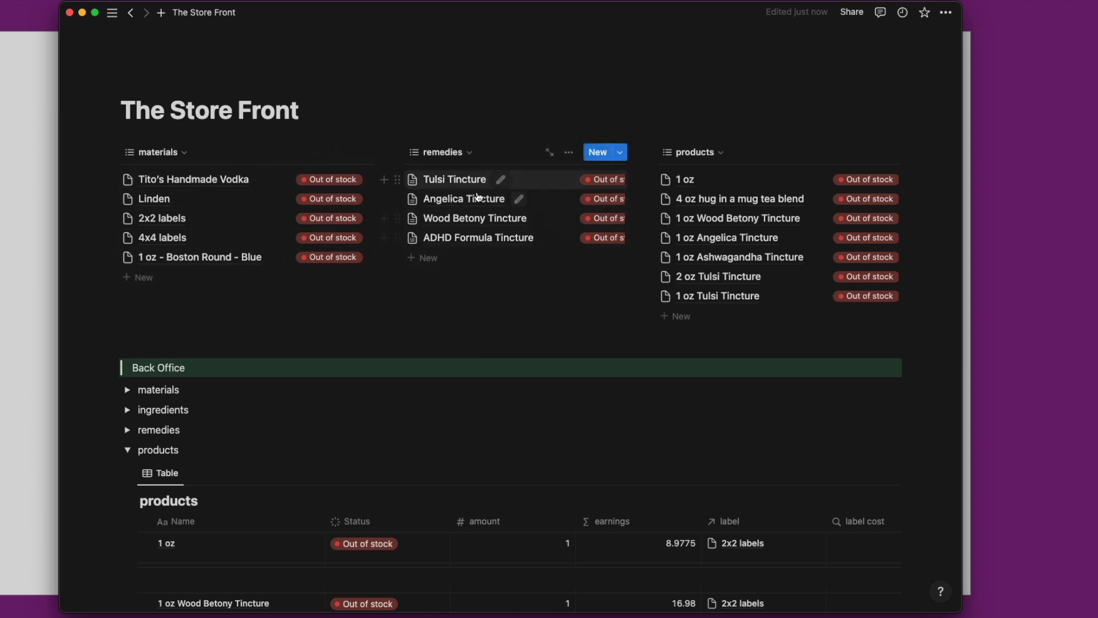
pyautogui.scroll(-5, 458, 238)
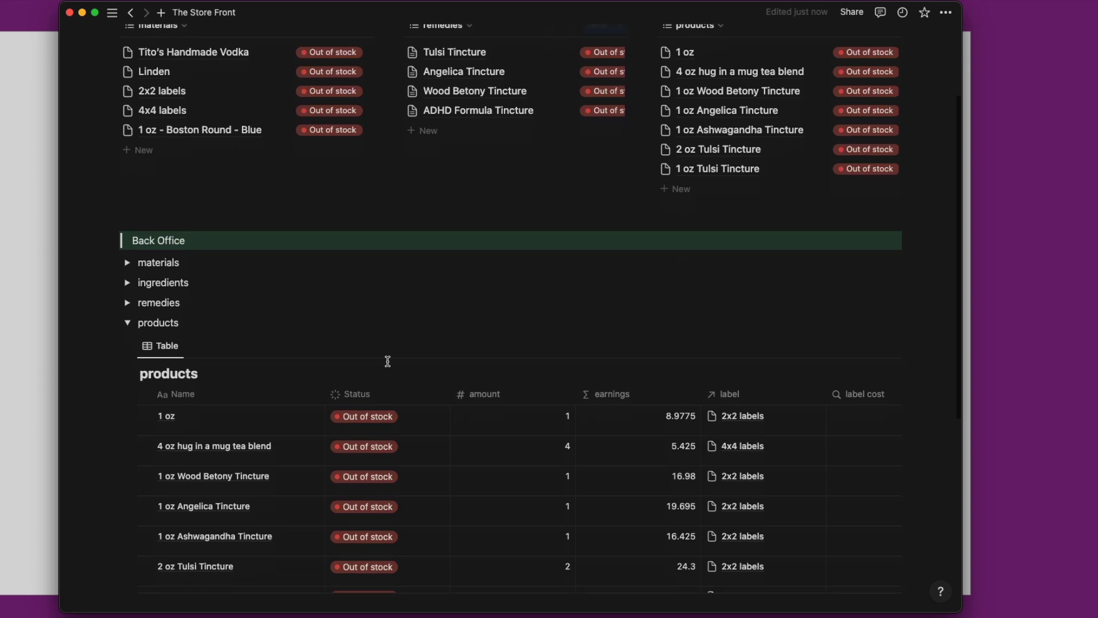
# Change the Store Front page cover to the first Unsplash image found for "apothecary", showing shelves of jars.
pyautogui.scroll(5, 331, 316)
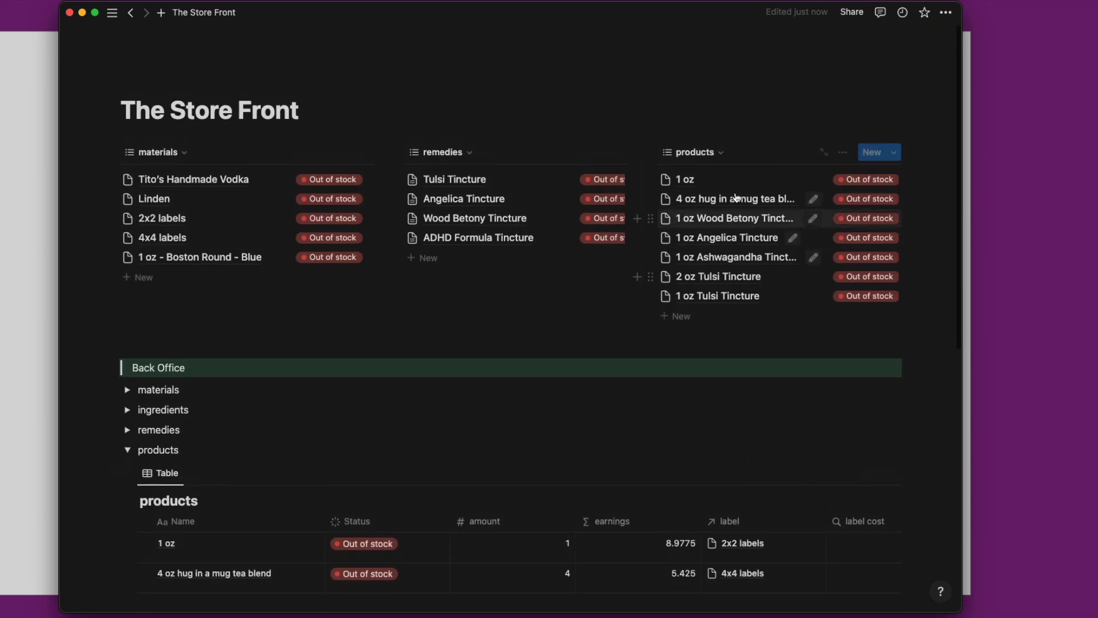
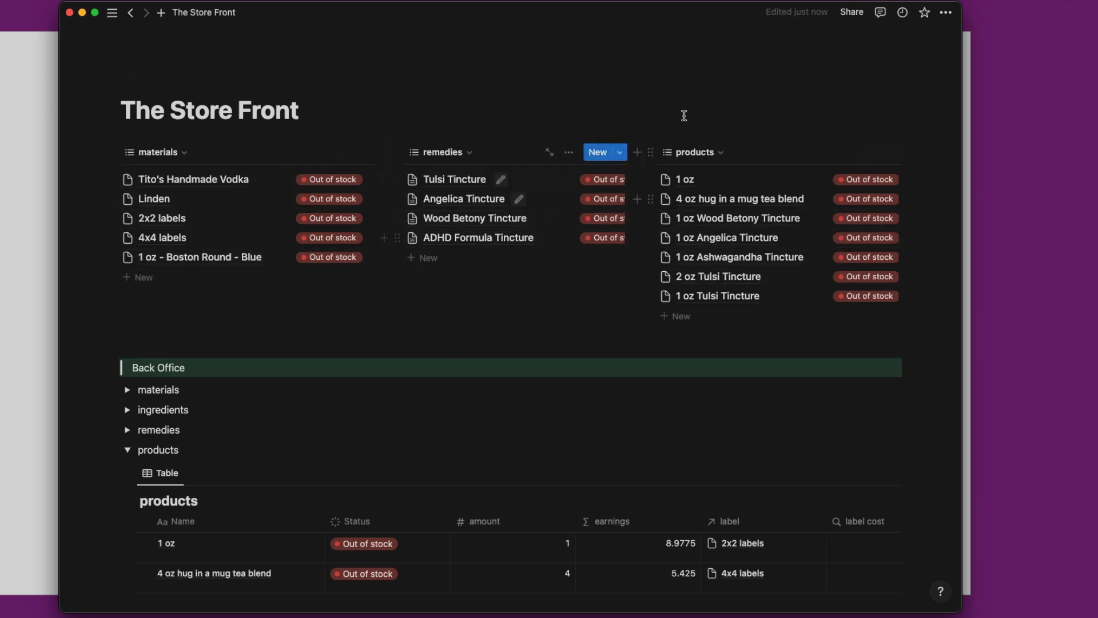
pyautogui.click(208, 84)
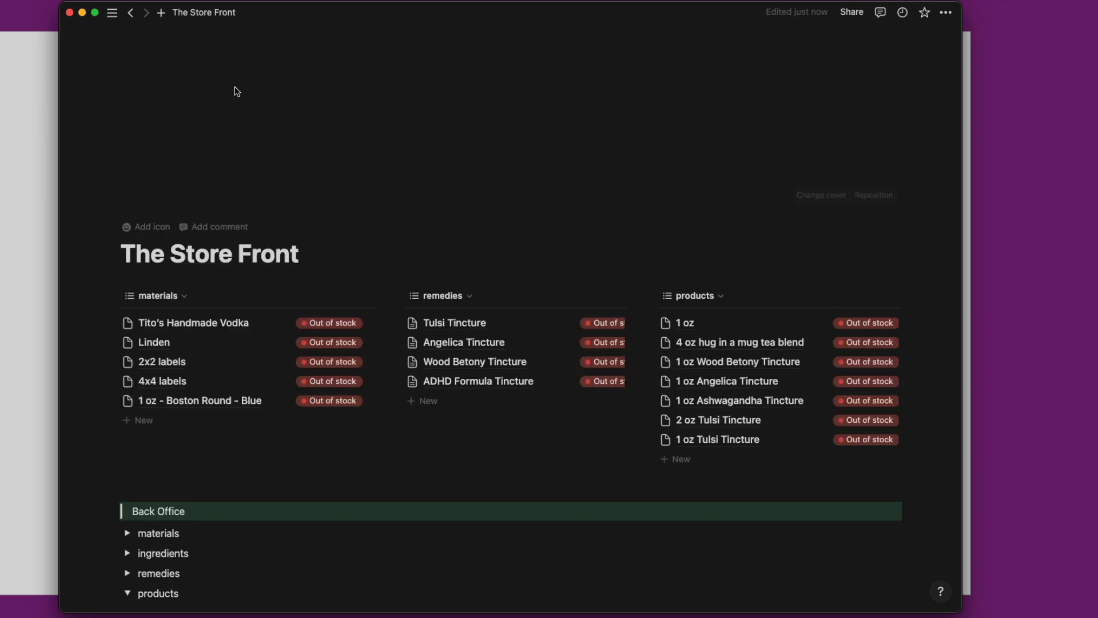
pyautogui.click(805, 197)
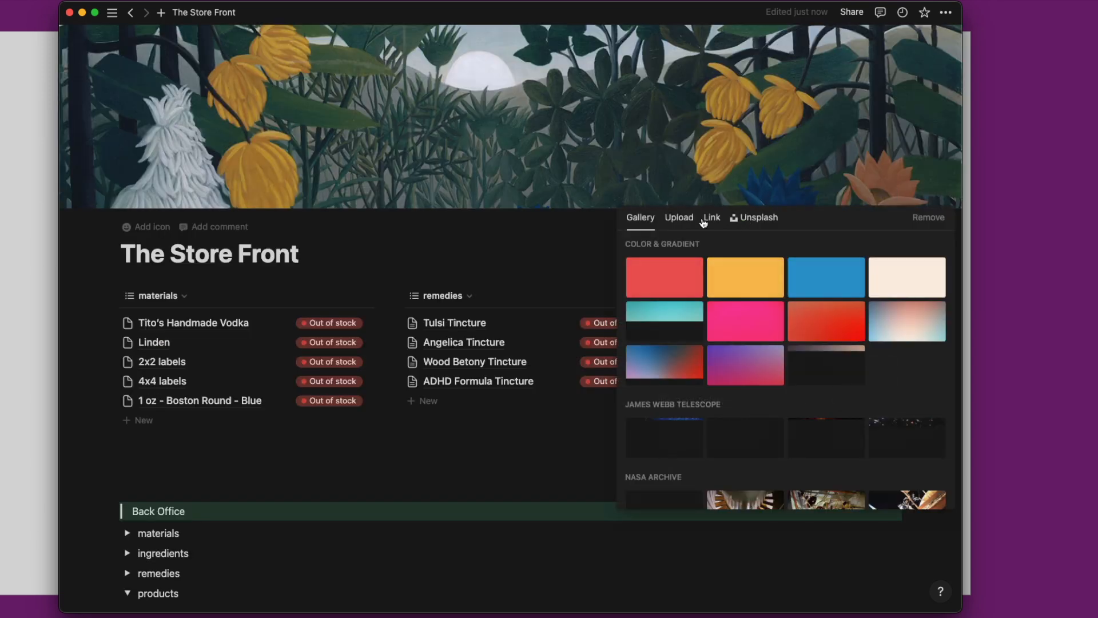
pyautogui.click(755, 219)
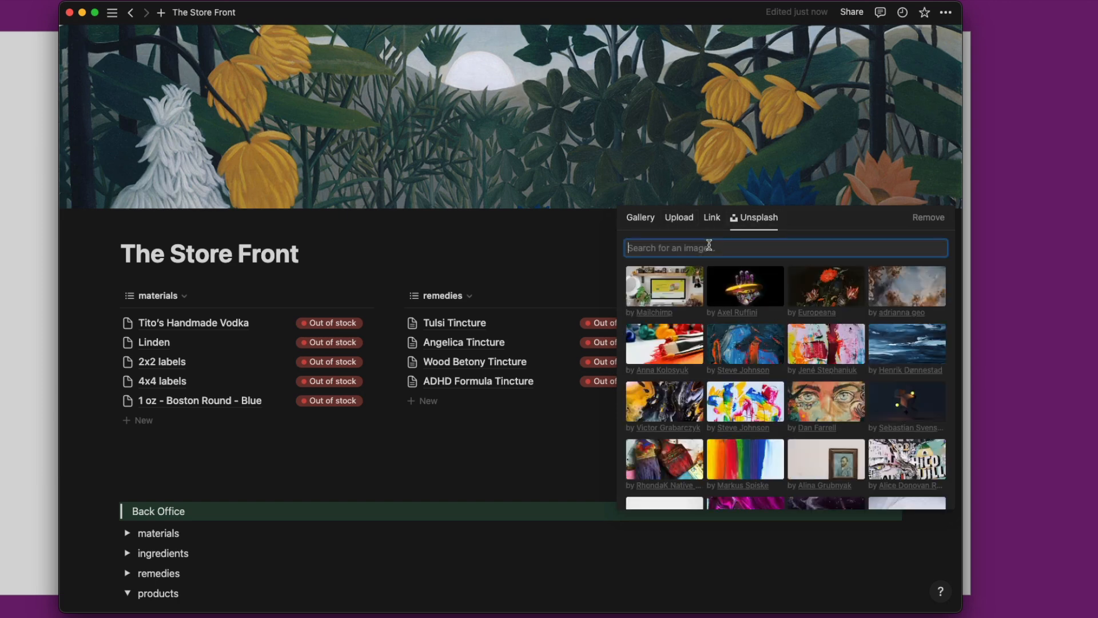
pyautogui.write('apothecary')
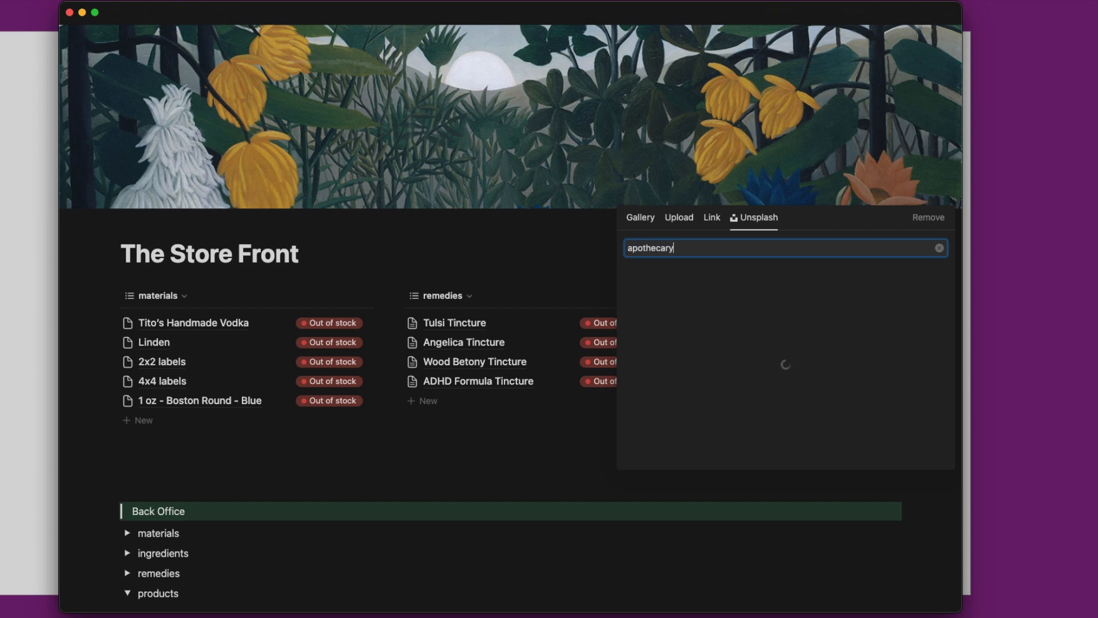
pyautogui.click(668, 297)
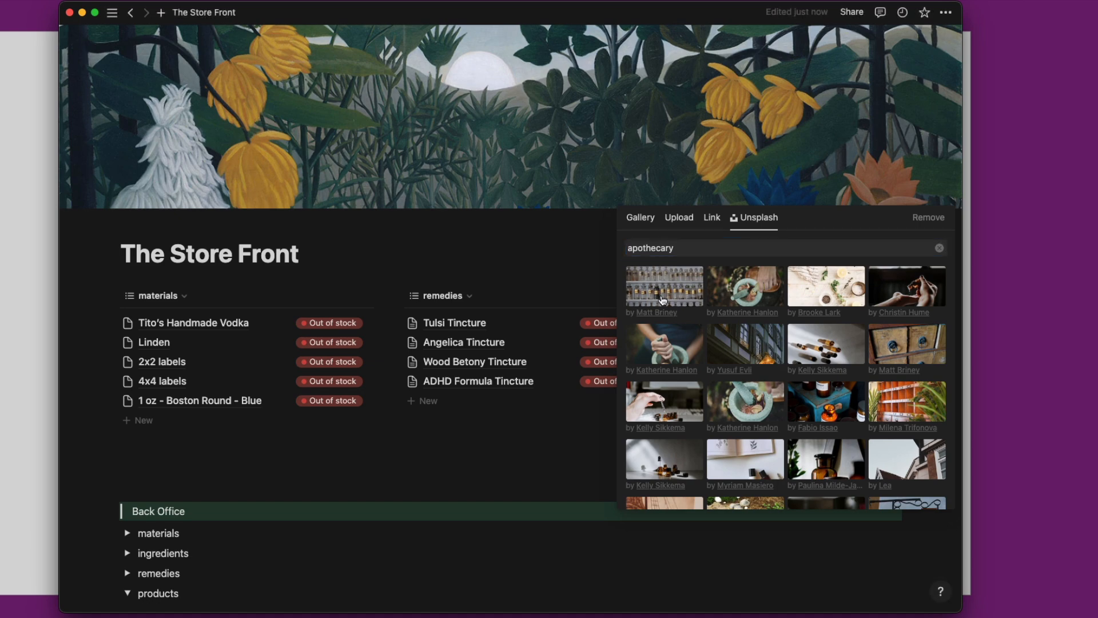
# Reposition the cover image vertically to frame the jars on the shelves and save the position.
pyautogui.click(766, 174)
pyautogui.click(872, 195)
pyautogui.moveTo(715, 158); pyautogui.dragTo(721, 321)
pyautogui.click(707, 248)
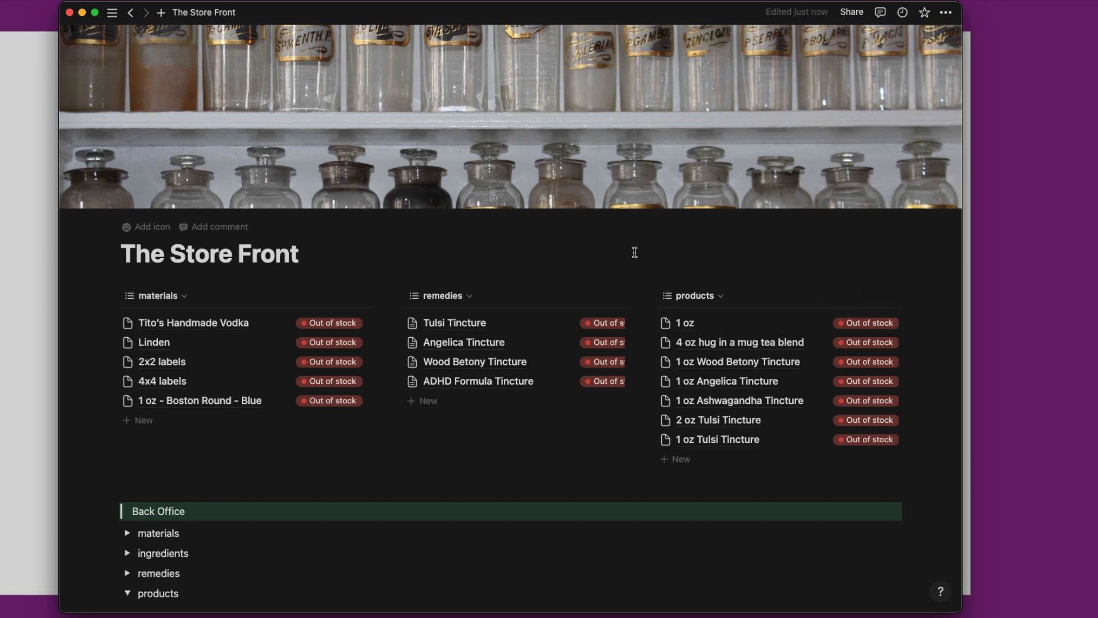
# Collapse the products toggle in the Back Office section and expand the kits toggle.
pyautogui.scroll(-5, 212, 510)
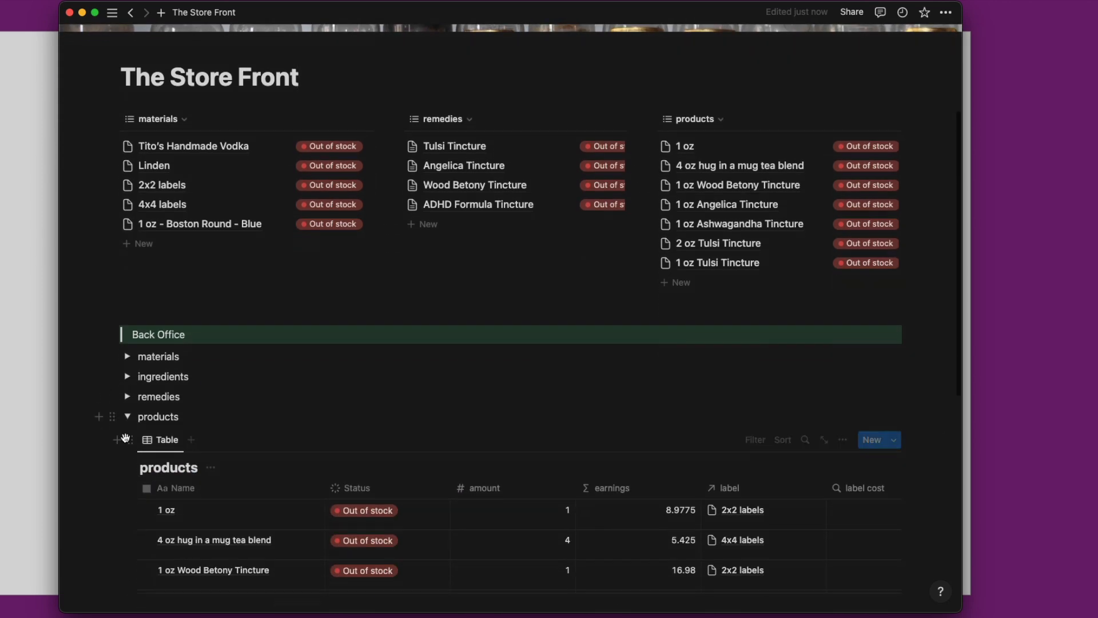
pyautogui.click(127, 417)
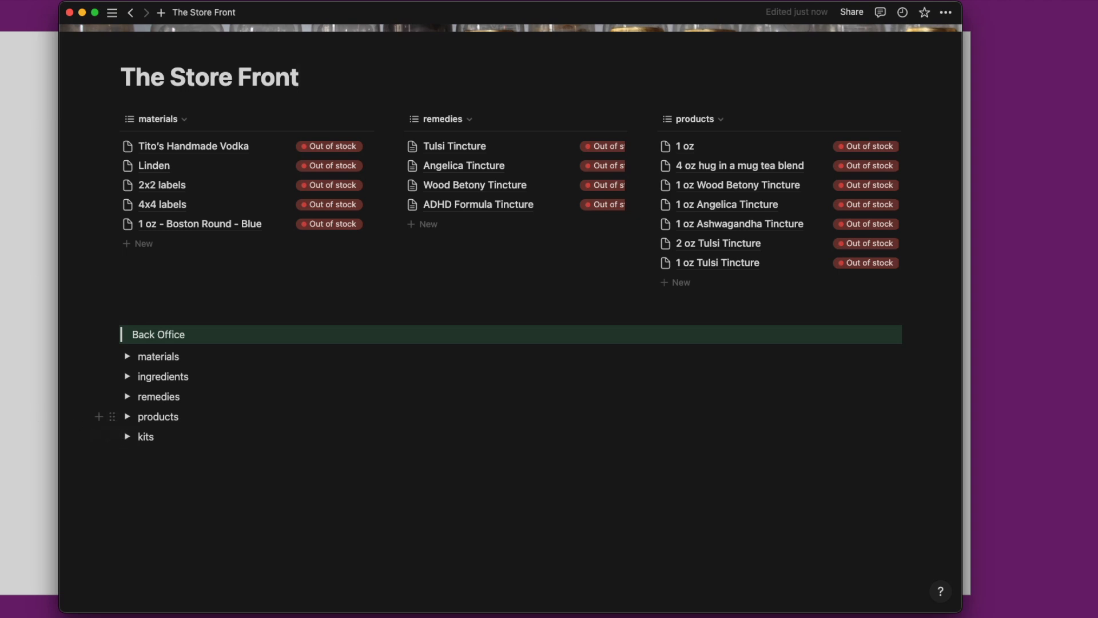
pyautogui.click(128, 437)
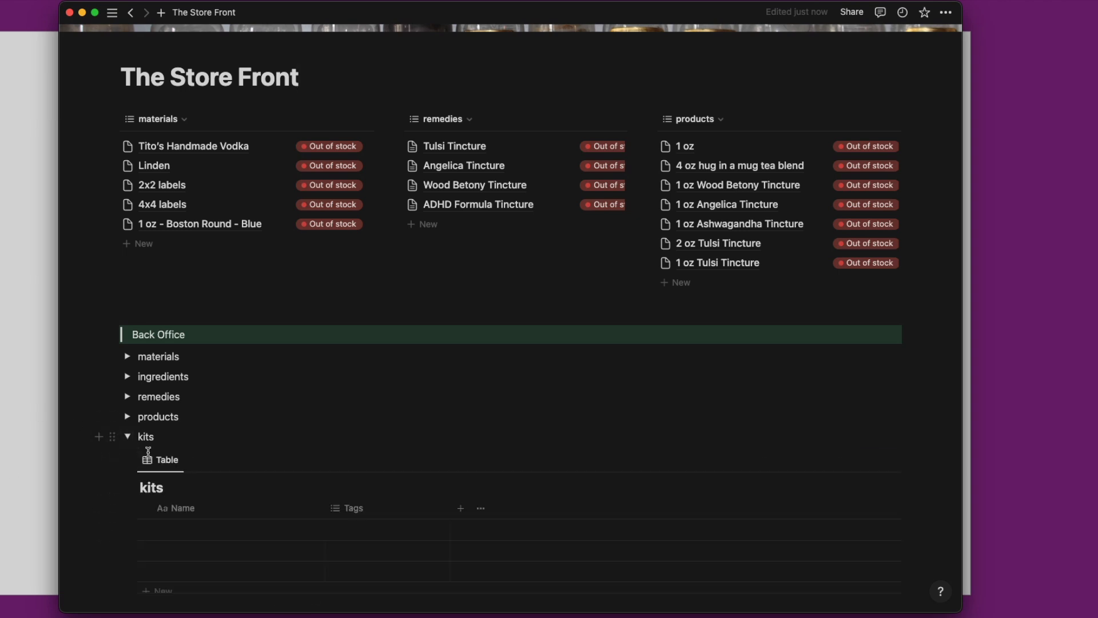
# Open the first blank kits entry and add a one-way relation property to the products database.
pyautogui.click(294, 529)
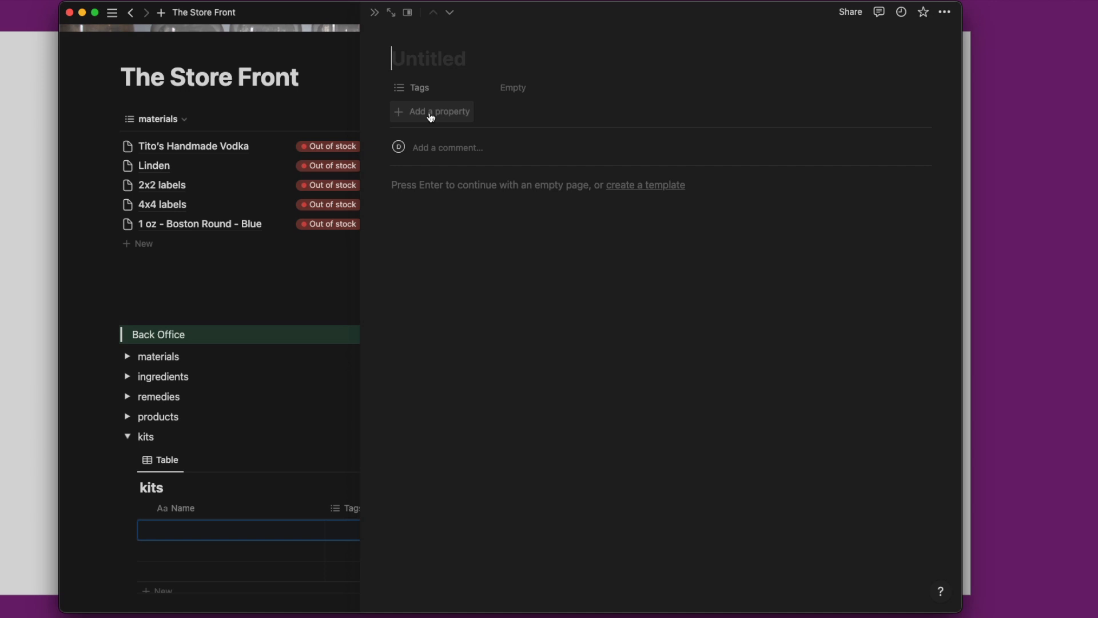
pyautogui.click(431, 114)
pyautogui.write('re')
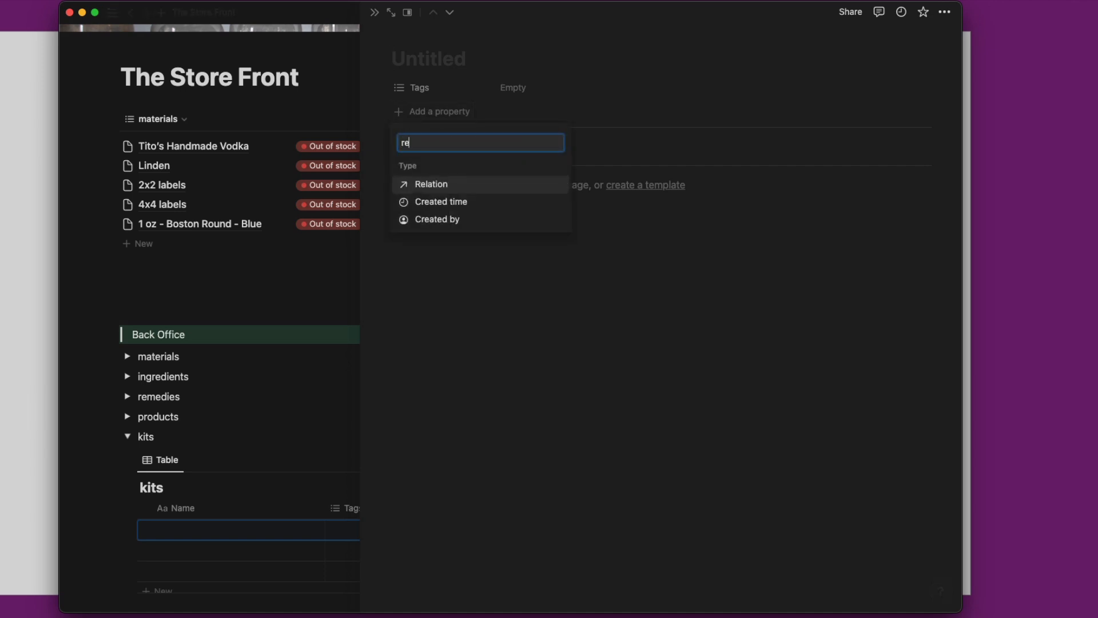
pyautogui.click(441, 181)
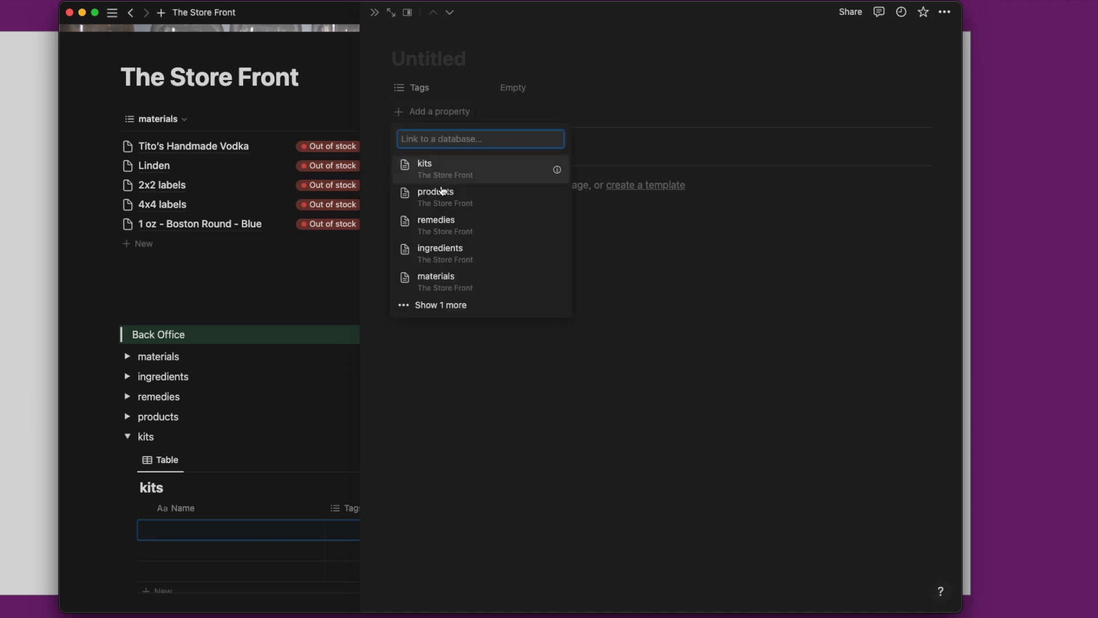
pyautogui.click(446, 201)
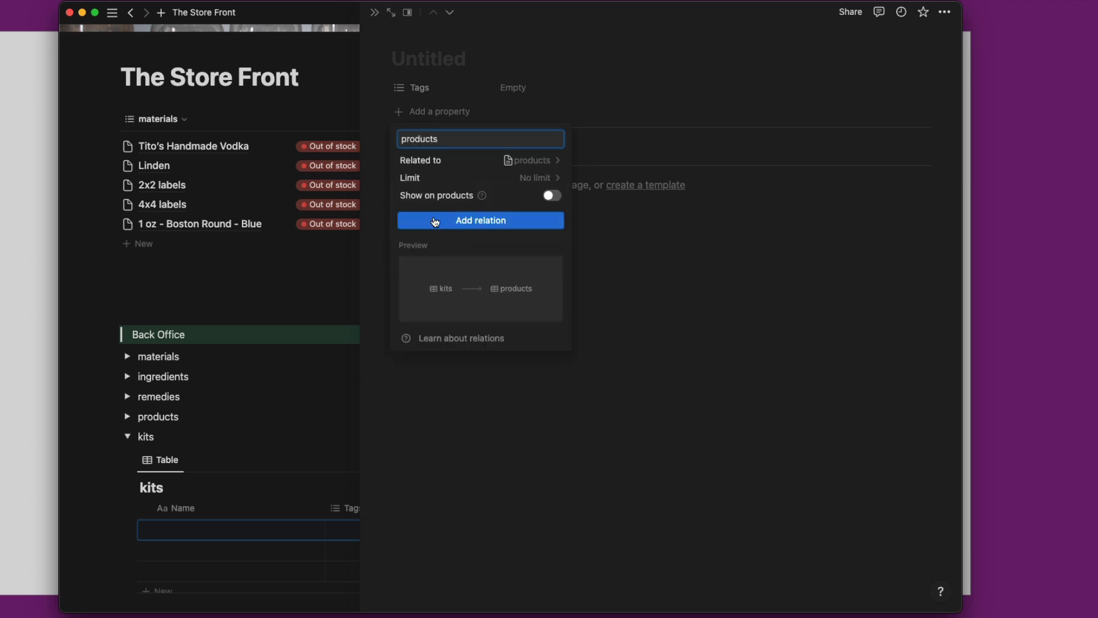
pyautogui.click(479, 222)
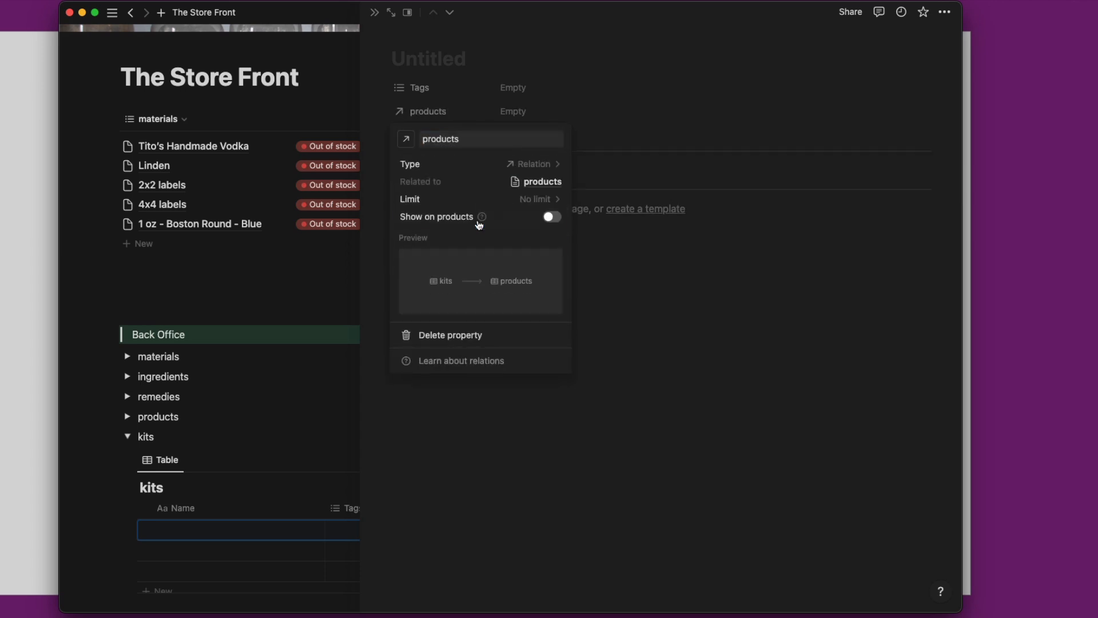
pyautogui.click(615, 235)
# Add a Rollup property to the kits entry that uses the products relation.
pyautogui.click(451, 143)
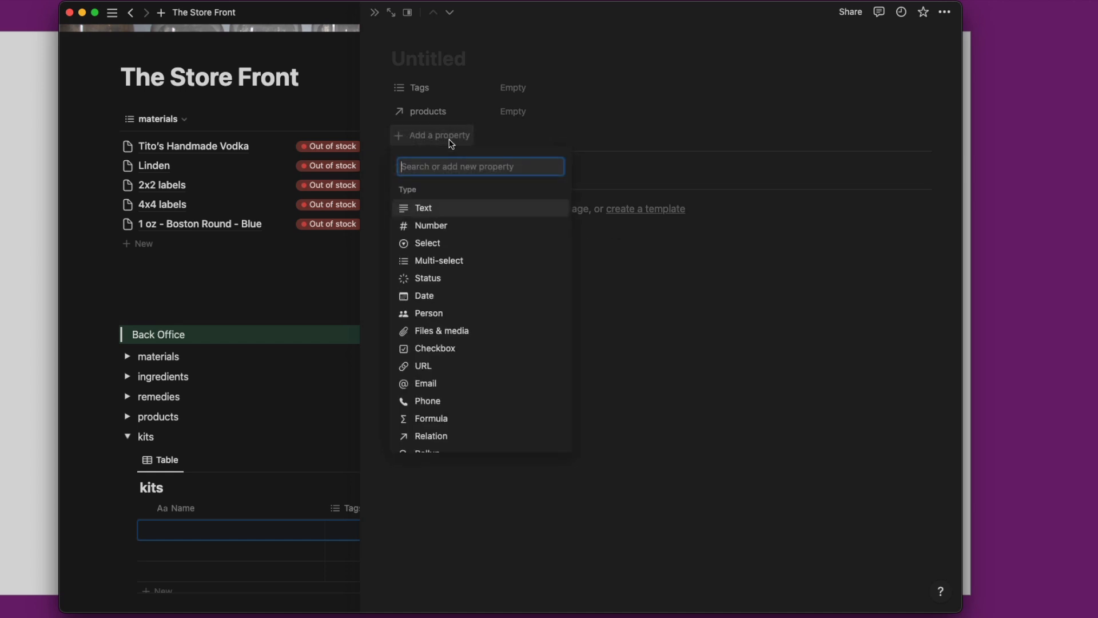
pyautogui.write('rol')
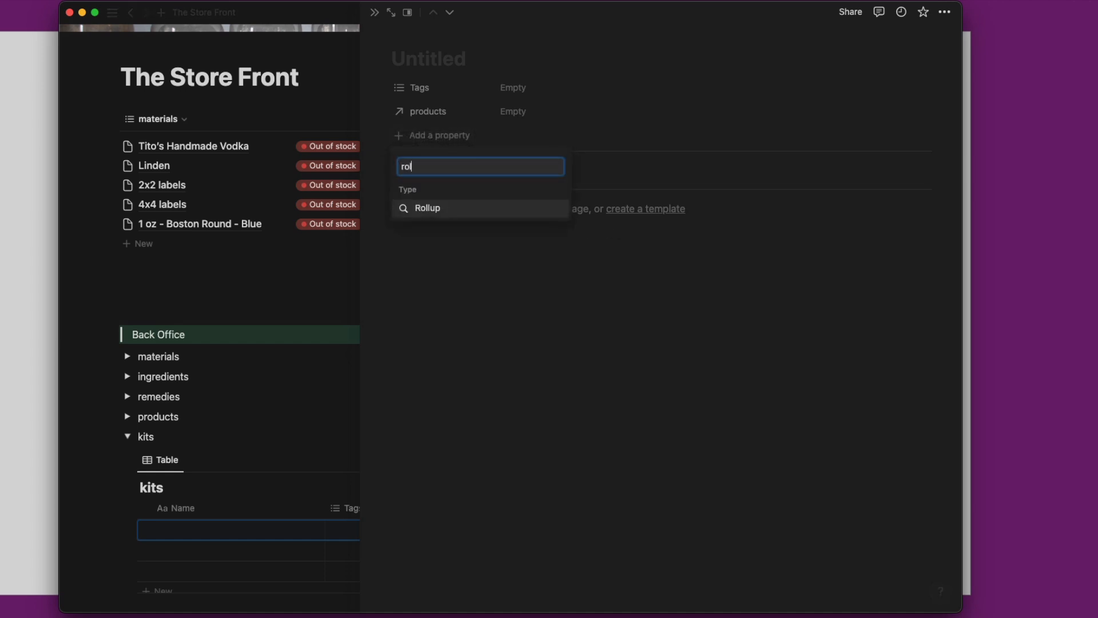
pyautogui.click(446, 210)
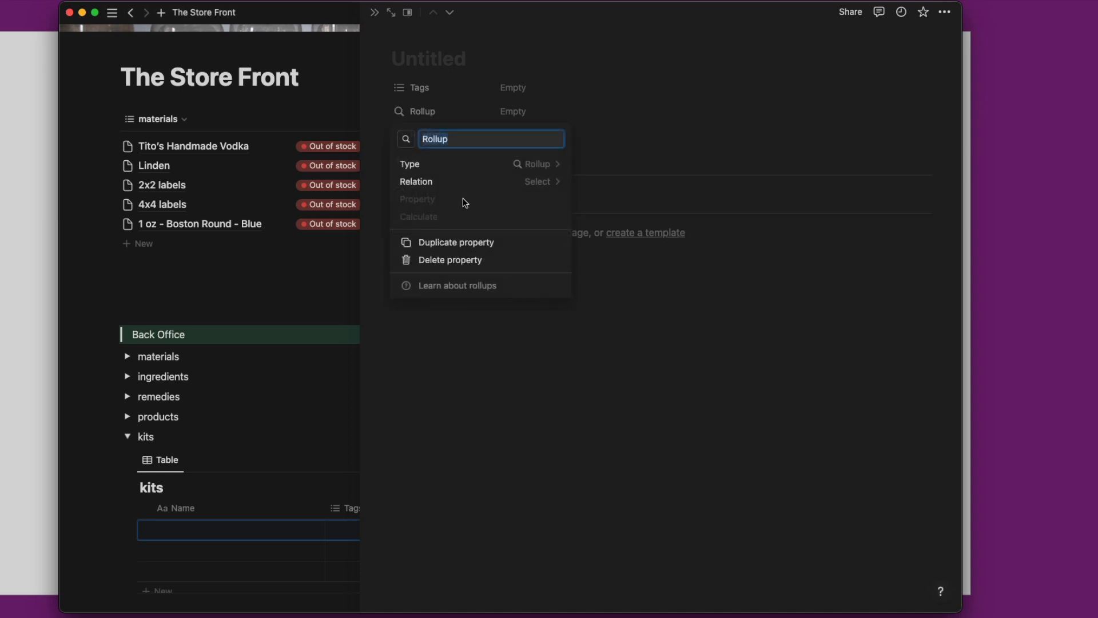
pyautogui.click(537, 181)
pyautogui.click(481, 235)
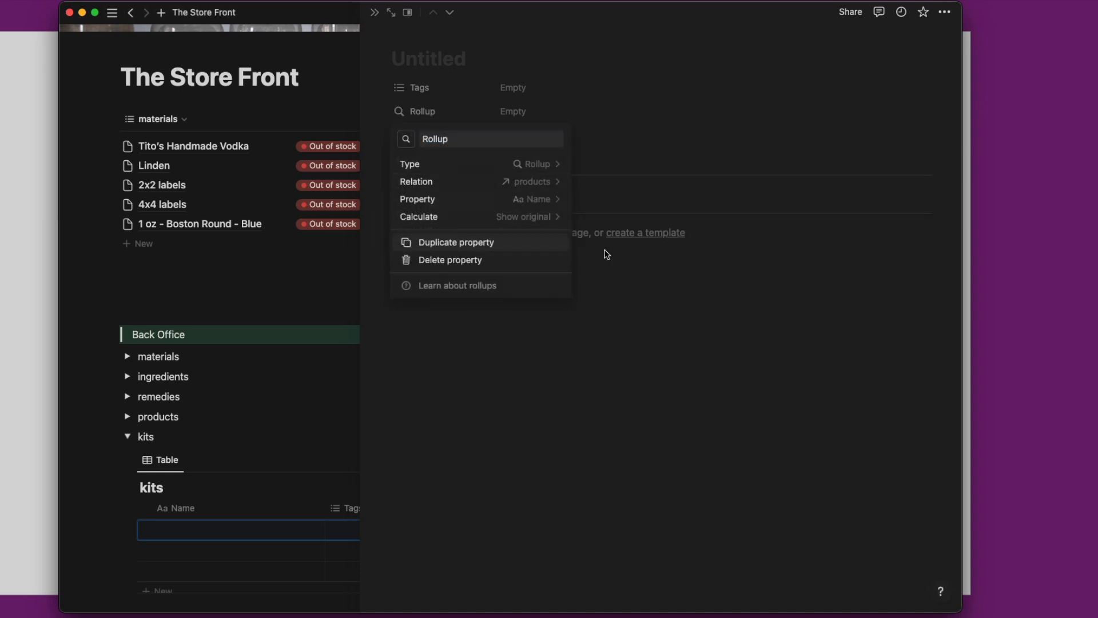
pyautogui.click(638, 265)
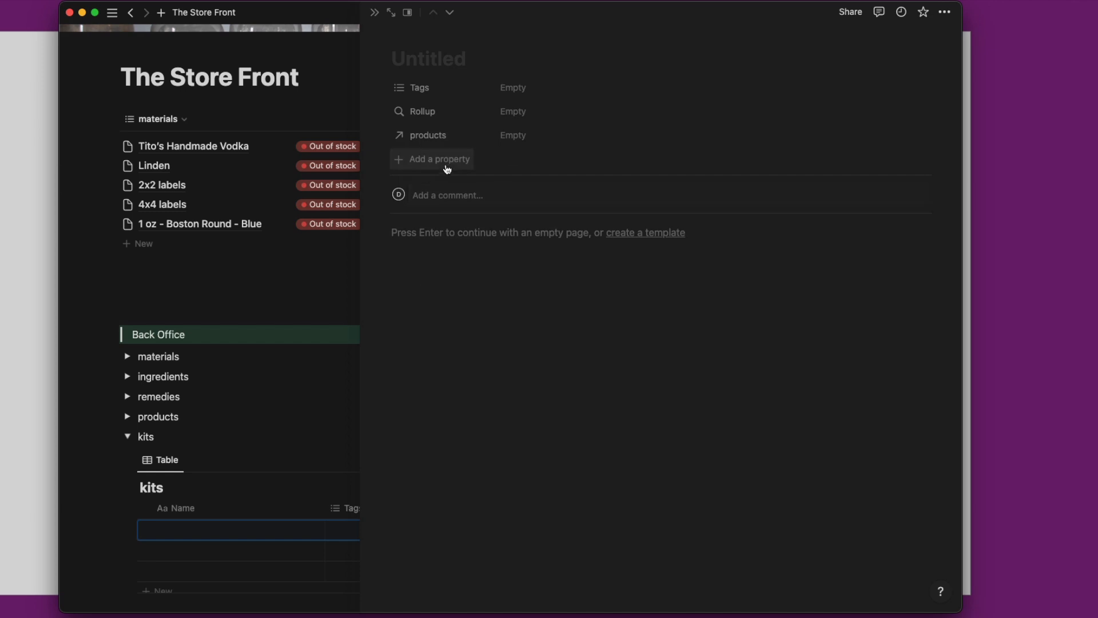
# Add a Status property to the kits entry and name it "status".
pyautogui.click(447, 164)
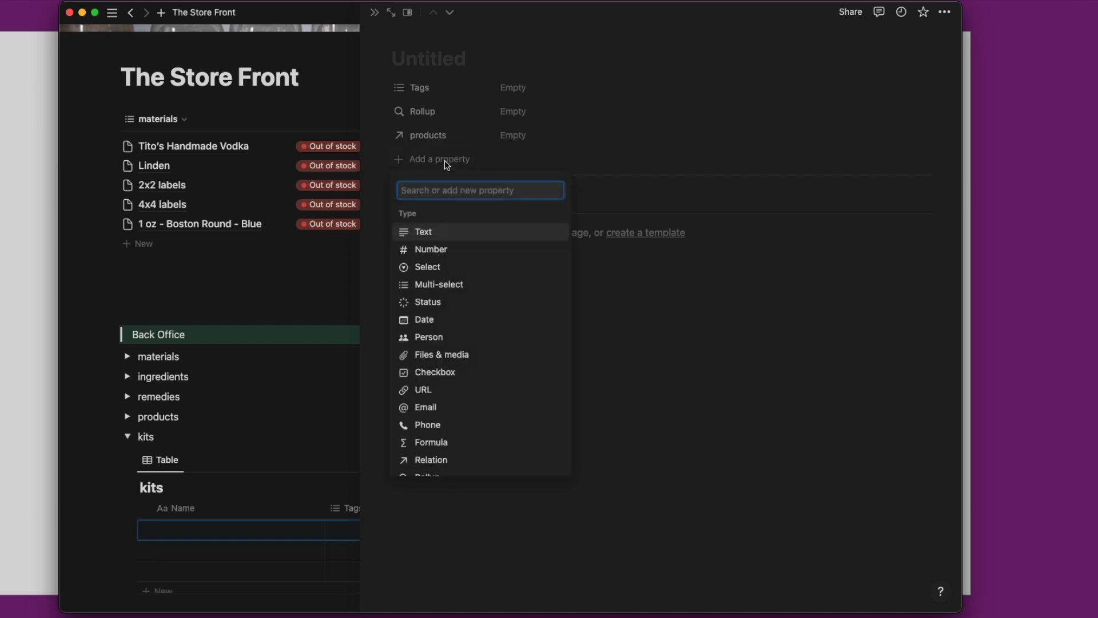
pyautogui.write('st')
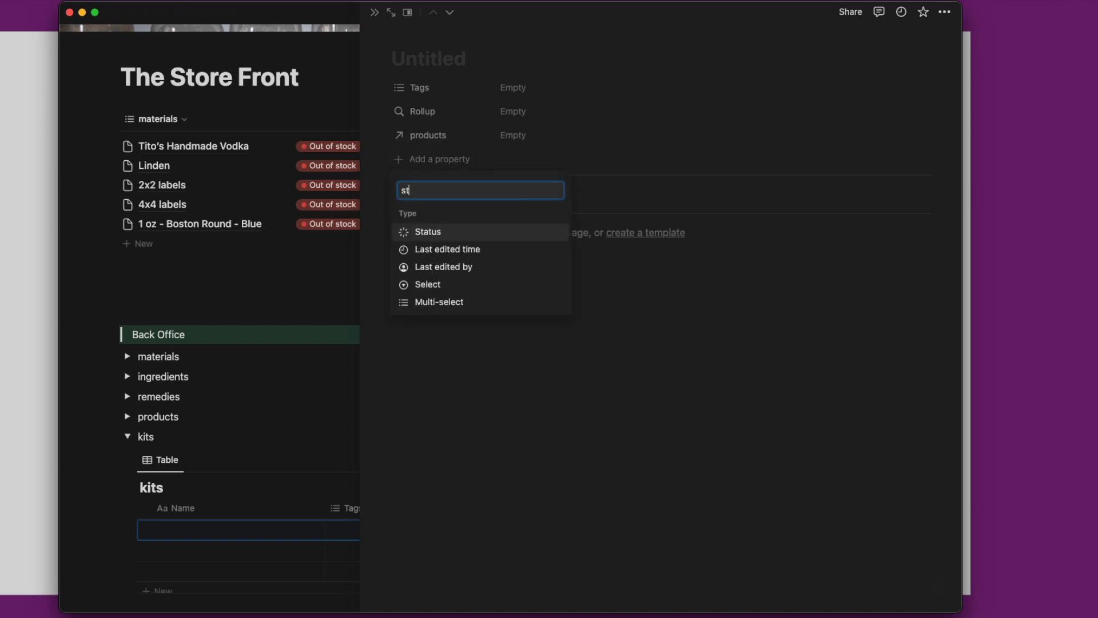
pyautogui.press('Return')
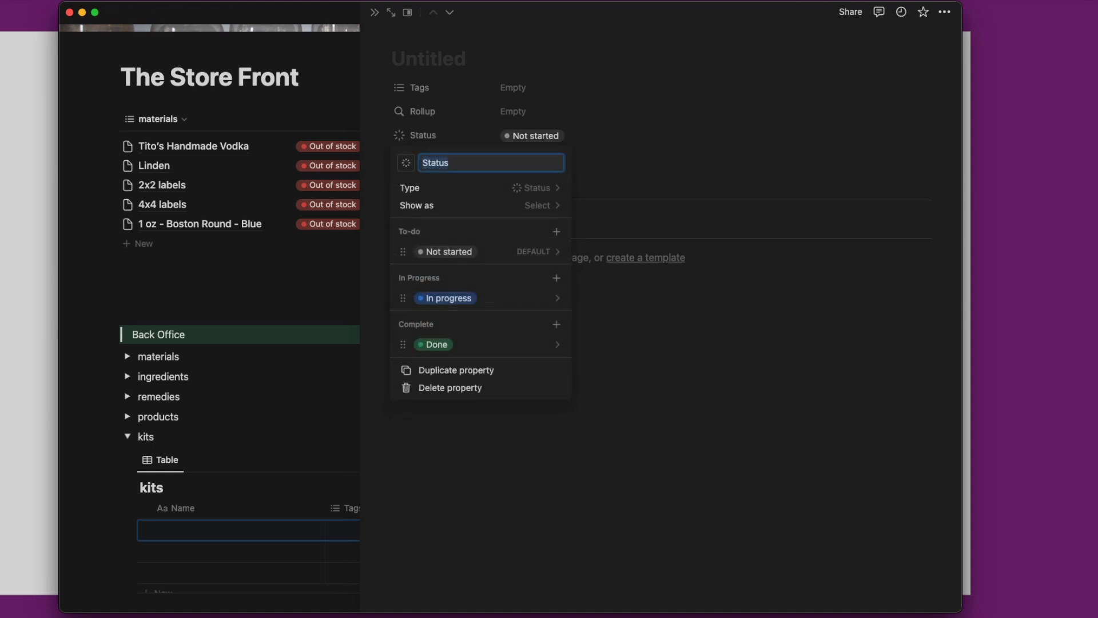
pyautogui.press('Left')
pyautogui.press('BackSpace')
pyautogui.write('s')
# Rename the Not started option as "Out stock" in red and the In progress option as "Low Stock" in yellow.
pyautogui.click(519, 249)
pyautogui.write('Out s')
pyautogui.click(464, 542)
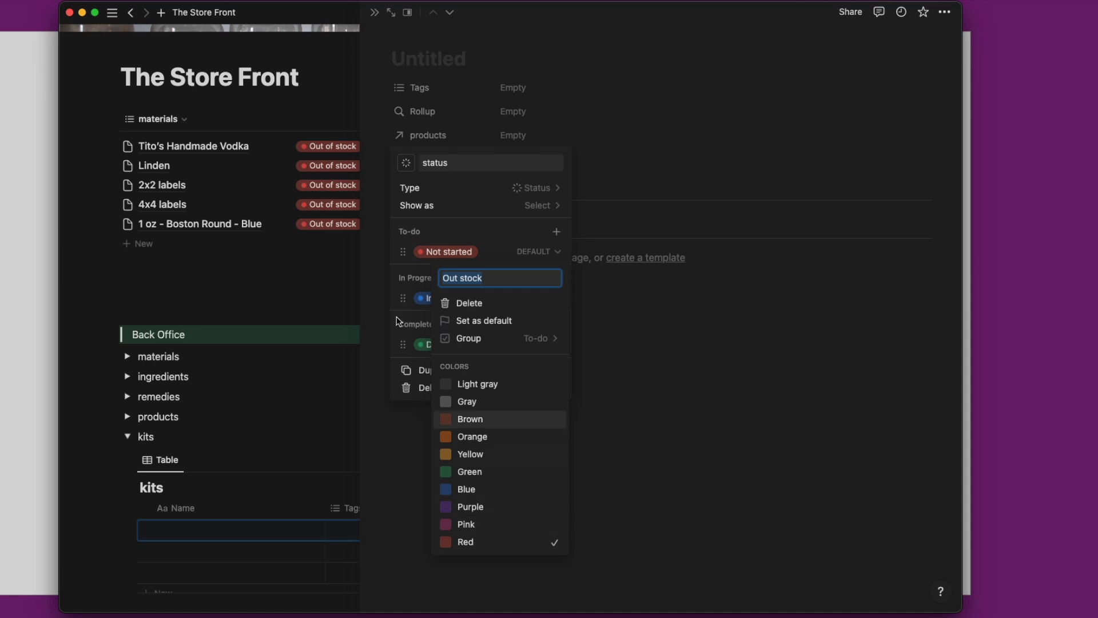
pyautogui.click(420, 302)
pyautogui.click(451, 300)
pyautogui.write('Low S')
pyautogui.click(470, 500)
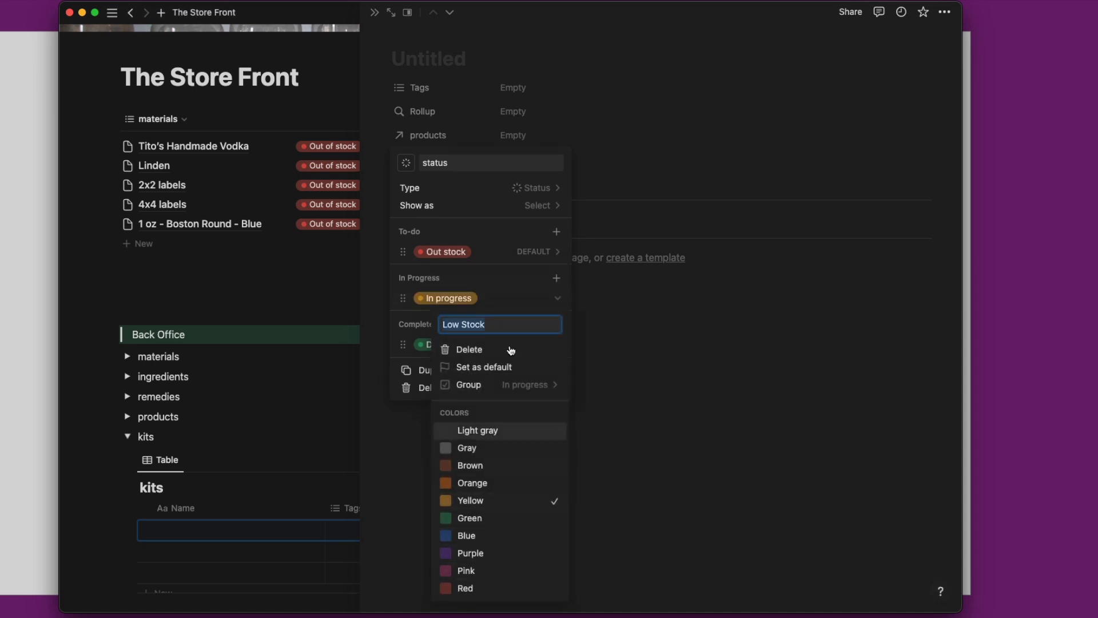
# Add a "hold stock" option to the To-do group, rename the Done option as "In stock", and close the status settings.
pyautogui.click(556, 231)
pyautogui.write('hold stock')
pyautogui.press('Return')
pyautogui.click(469, 384)
pyautogui.write('In stock')
pyautogui.click(675, 282)
pyautogui.click(680, 331)
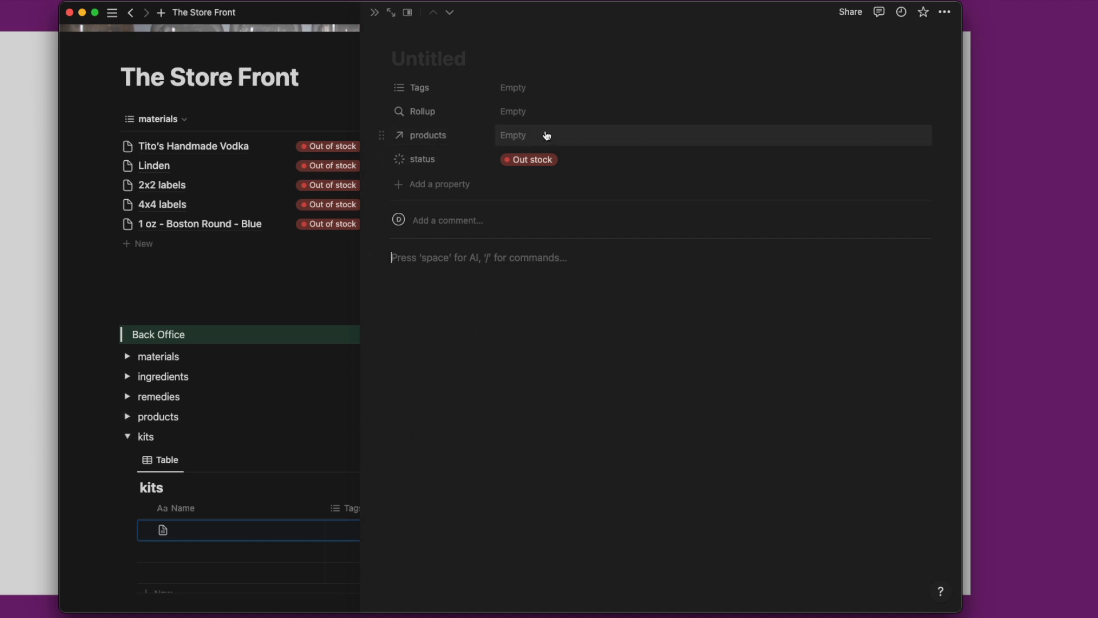
# Title the new kits entry "Peace and Focus".
pyautogui.click(450, 60)
pyautogui.write('Peace')
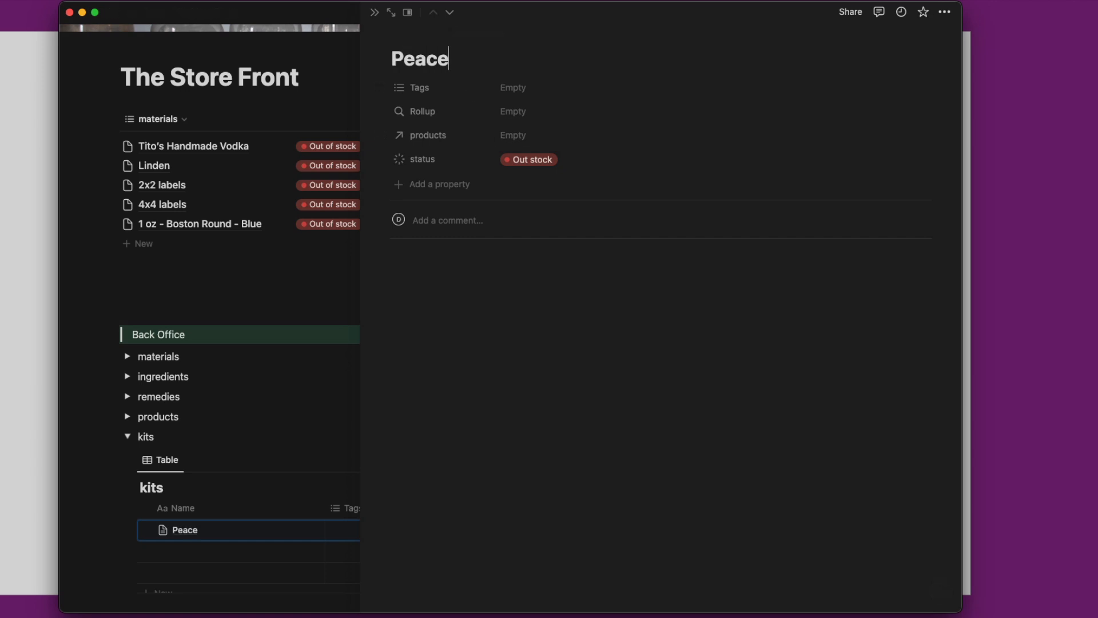
pyautogui.write(' and Focu')
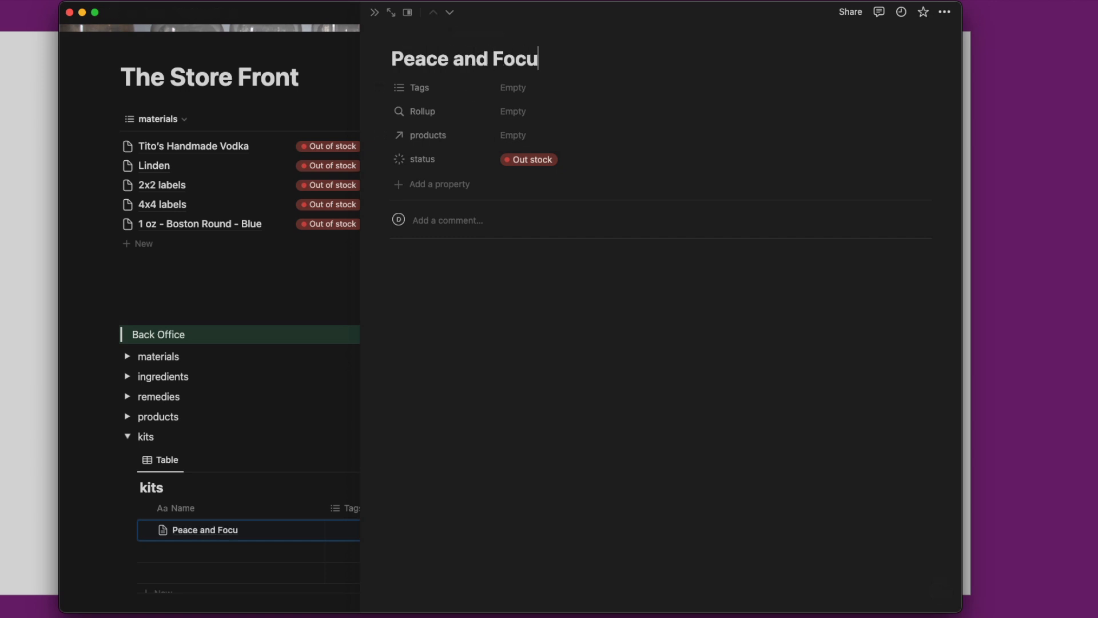
pyautogui.write('s')
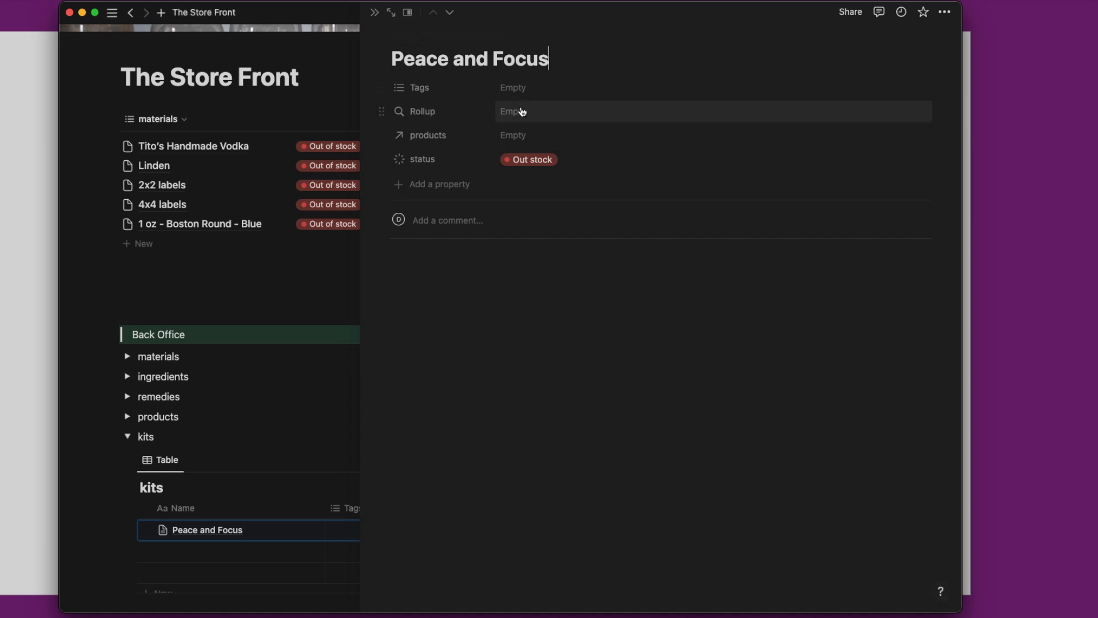
# Rename the kit's Rollup property as "cost".
pyautogui.click(441, 109)
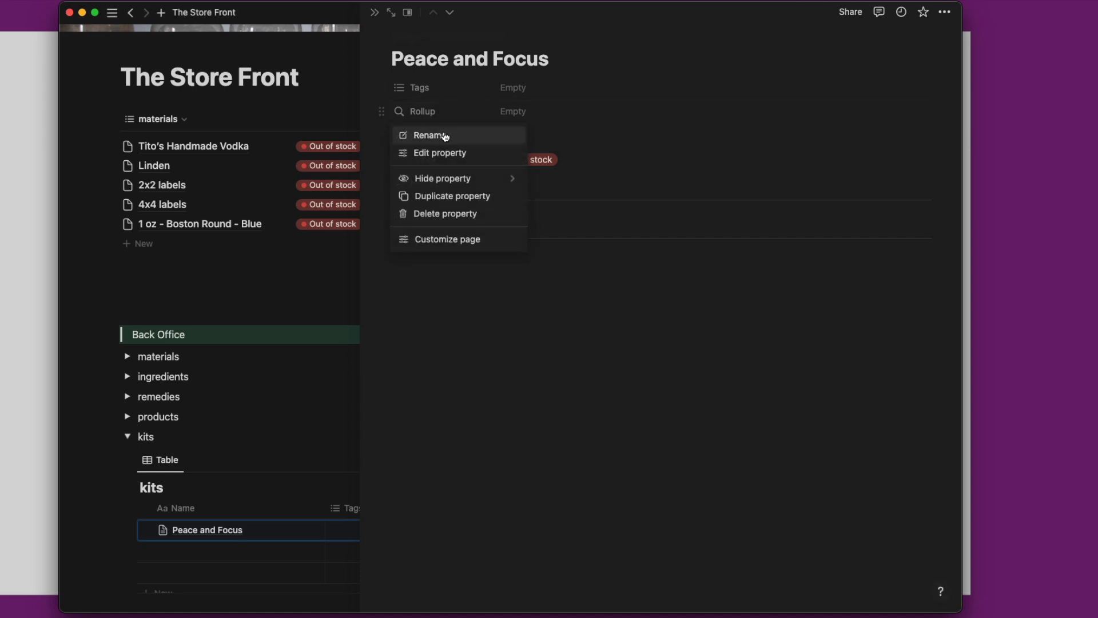
pyautogui.click(444, 134)
pyautogui.write('cos')
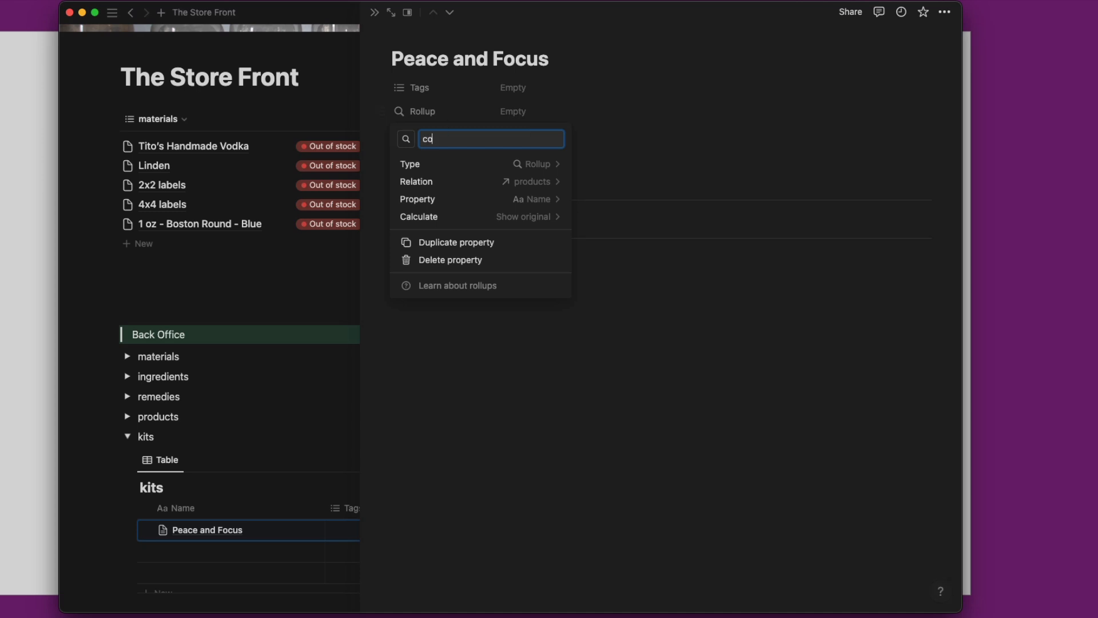
pyautogui.press('BackSpace')
pyautogui.write('pr')
pyautogui.press('BackSpace')
pyautogui.press('BackSpace')
pyautogui.write('co')
pyautogui.click(383, 131)
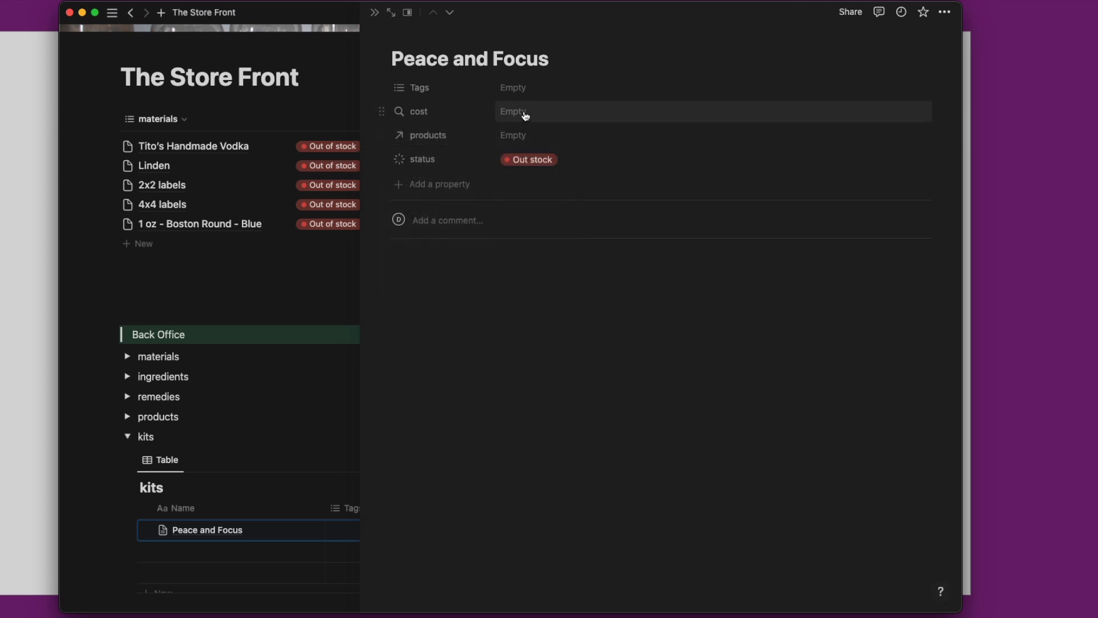
# Link "4 oz hug in a mug tea blend" to the kit's products relation and search the linkable products for "ad".
pyautogui.click(521, 135)
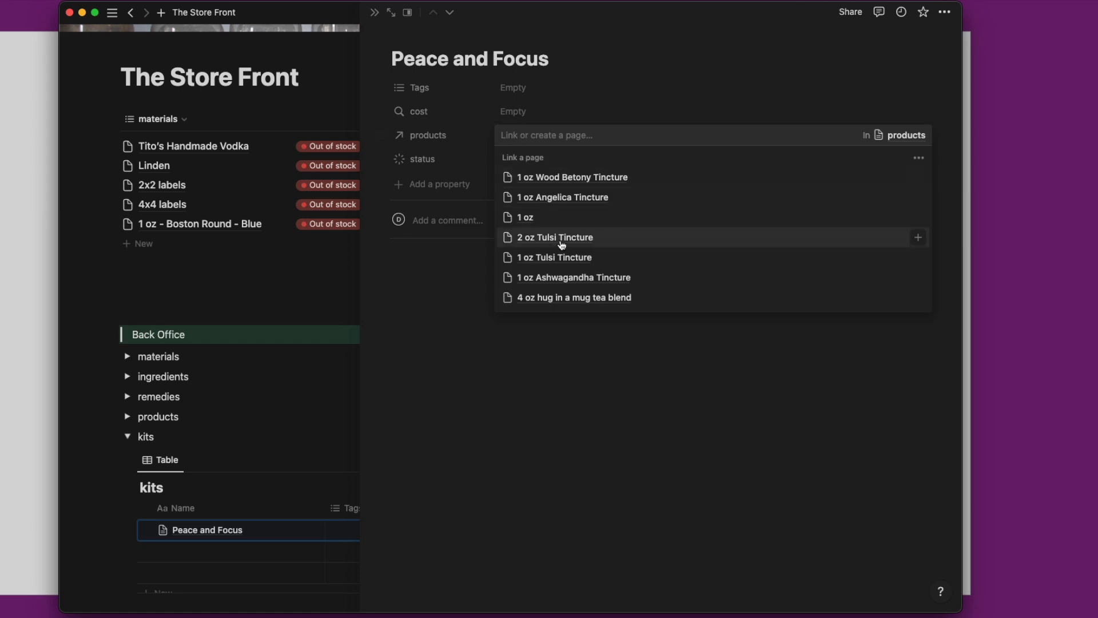
pyautogui.click(558, 299)
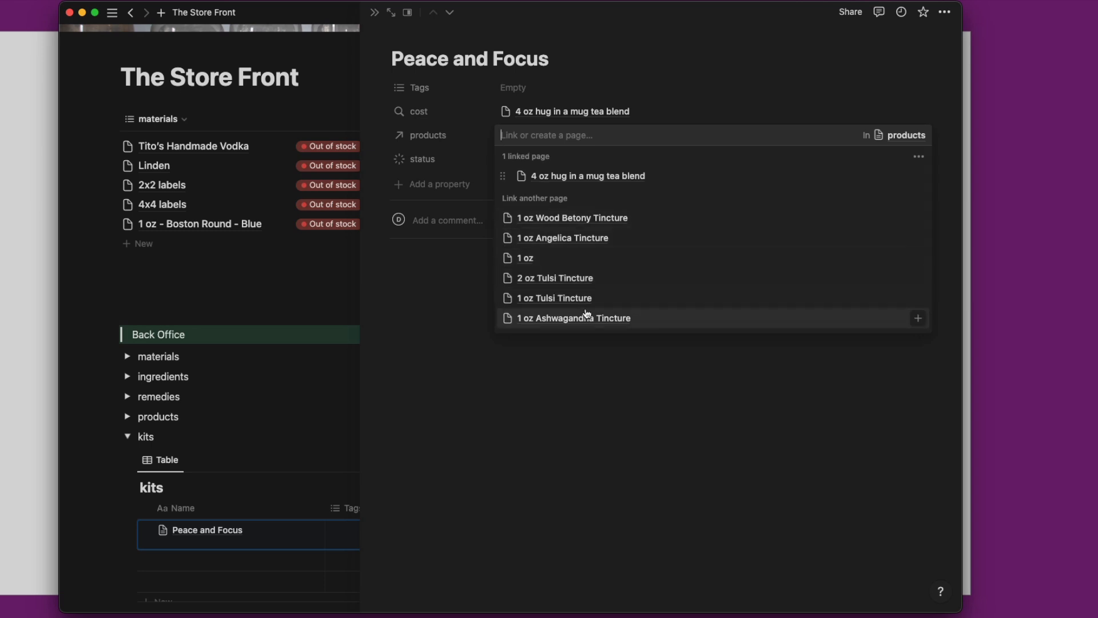
pyautogui.write('a')
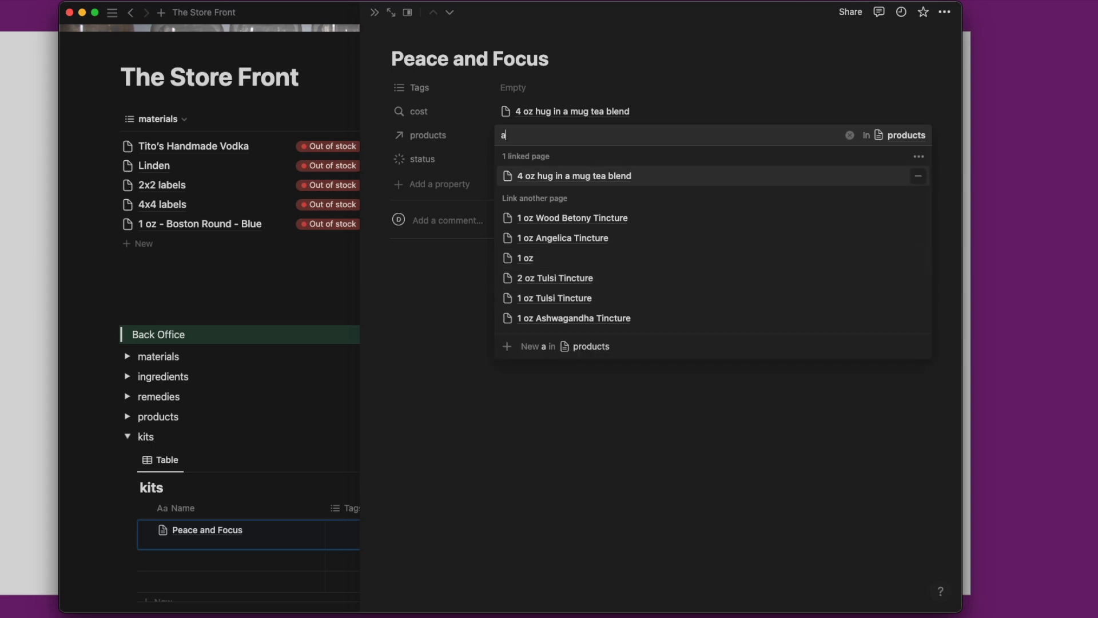
pyautogui.write('d')
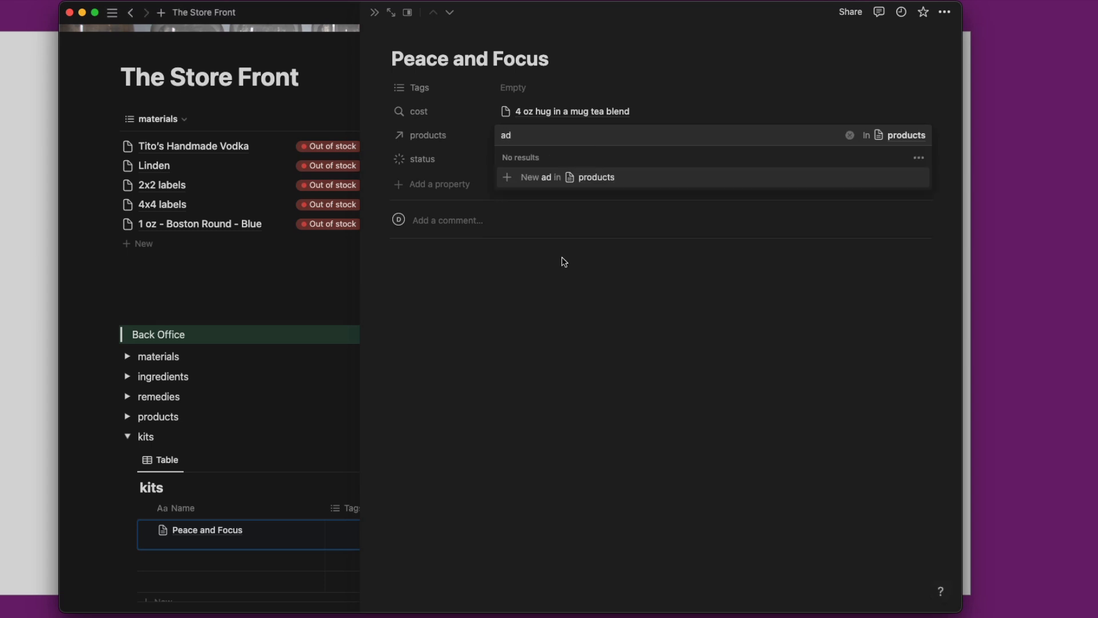
pyautogui.press('BackSpace')
pyautogui.press('BackSpace')
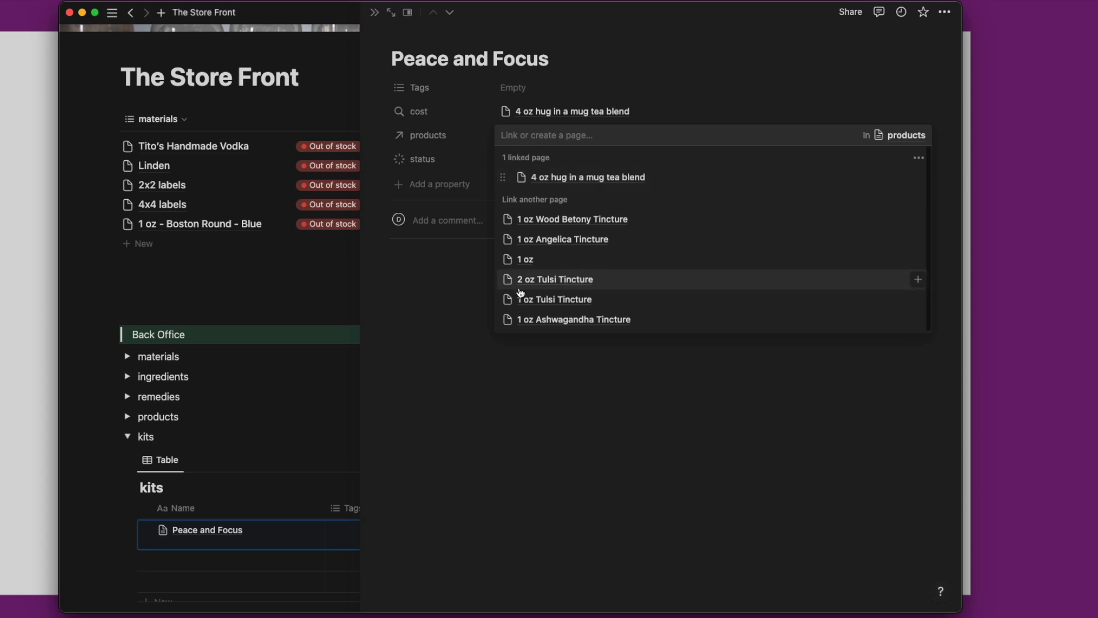
pyautogui.click(438, 306)
# Rename the "1 oz" entry in the Back Office products table as "1 oz Adhd Formula".
pyautogui.click(127, 416)
pyautogui.scroll(-2, 149, 417)
pyautogui.scroll(-5, 164, 422)
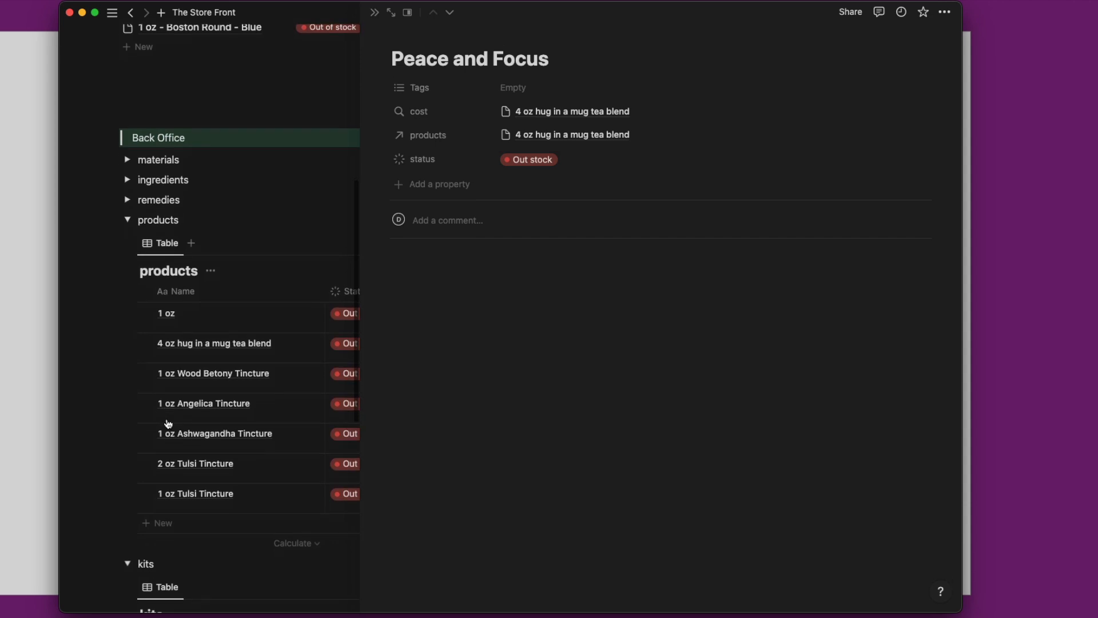
pyautogui.scroll(-1, 168, 424)
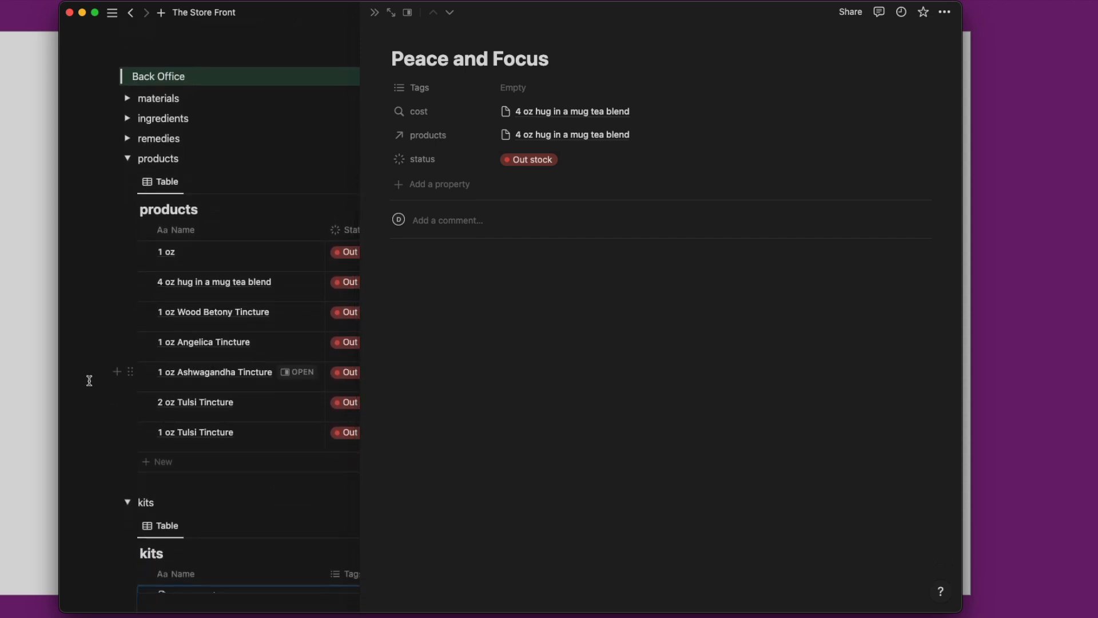
pyautogui.click(206, 253)
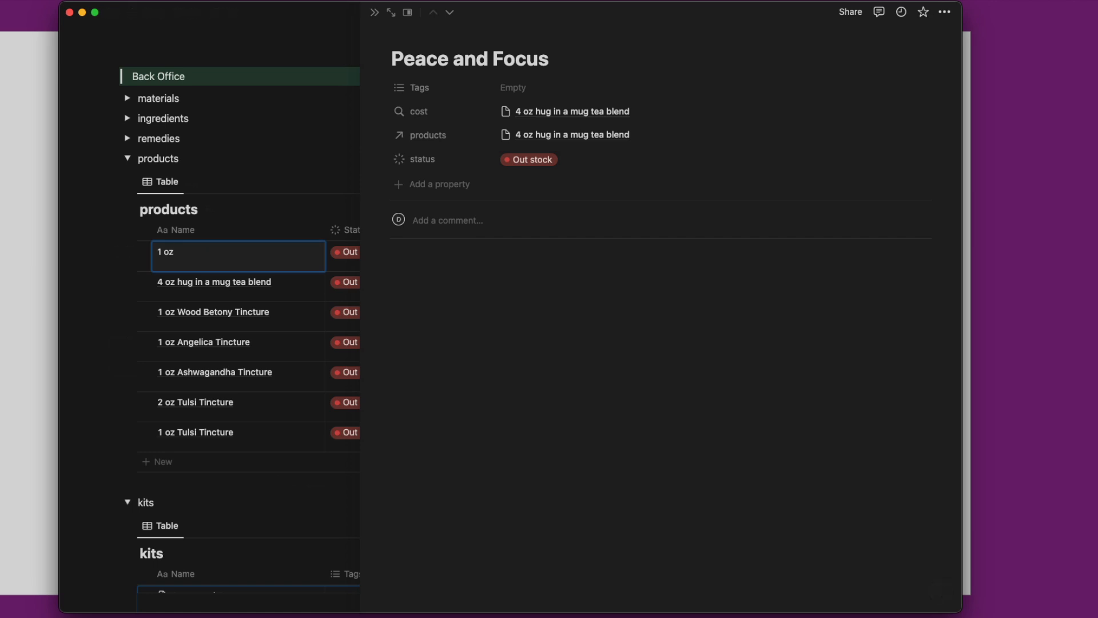
pyautogui.write('Adhd Formula')
pyautogui.press('Return')
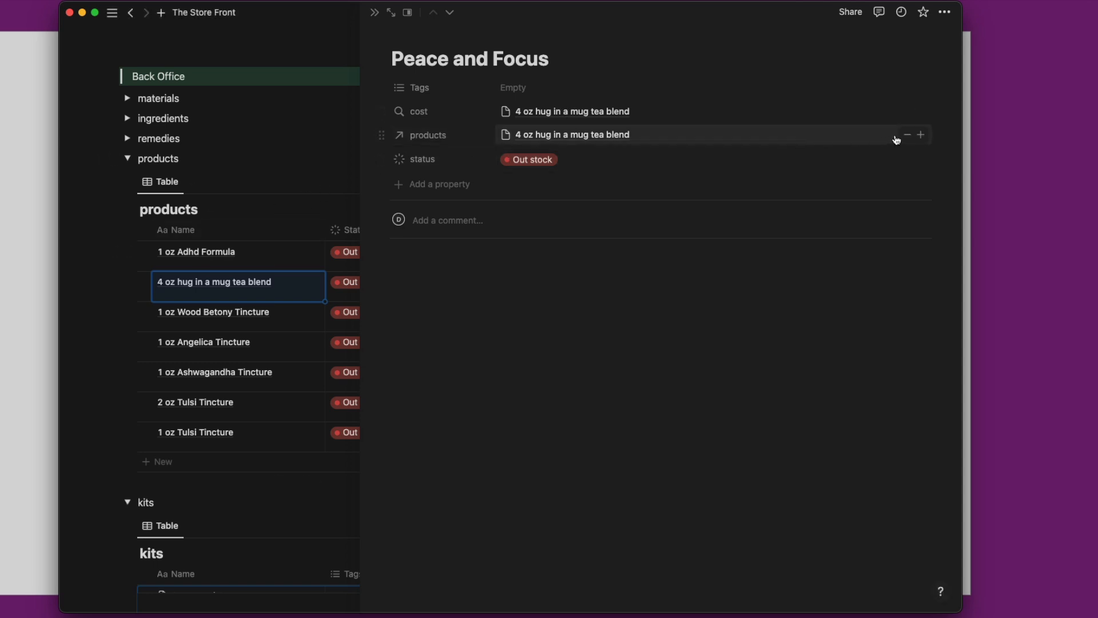
# Link "1 oz Adhd Formula" as a second product of the Peace and Focus kit.
pyautogui.click(920, 136)
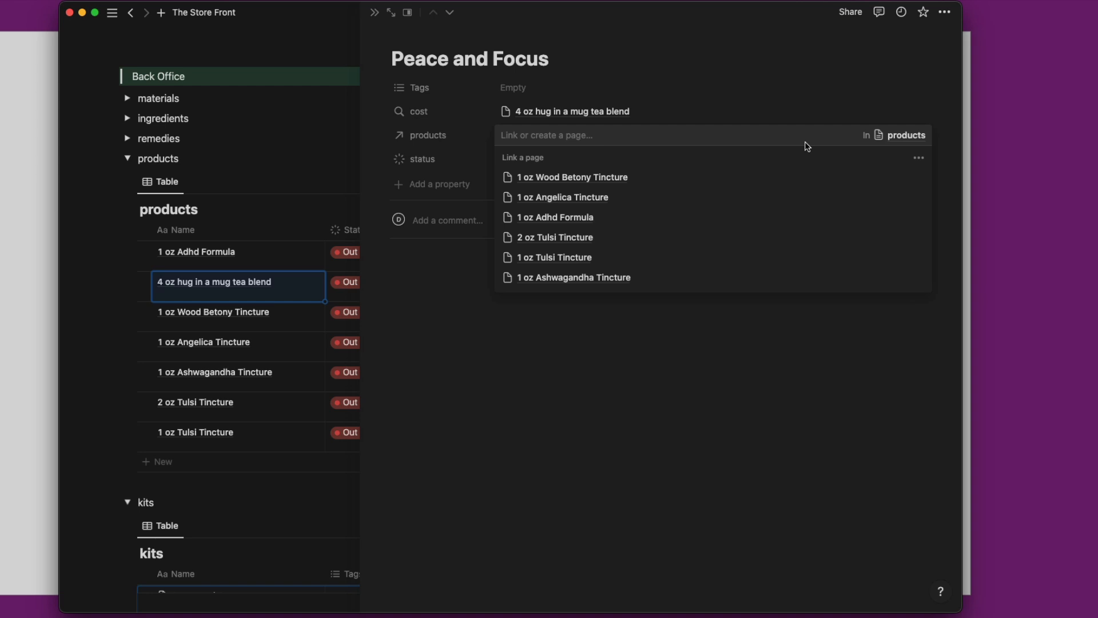
pyautogui.write('ad')
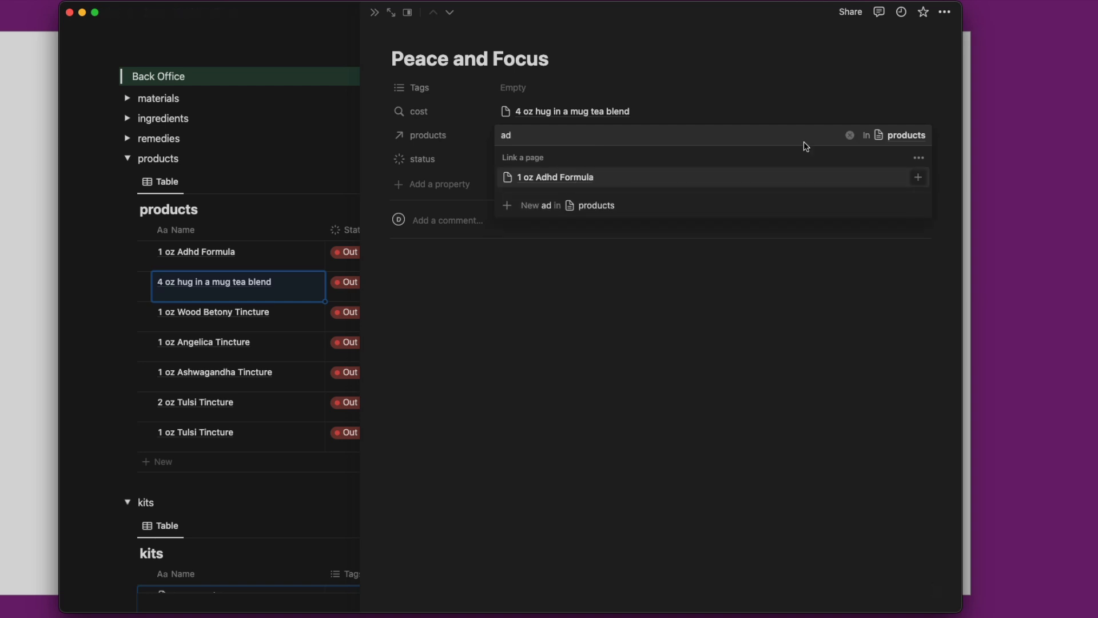
pyautogui.press('Return')
pyautogui.click(394, 130)
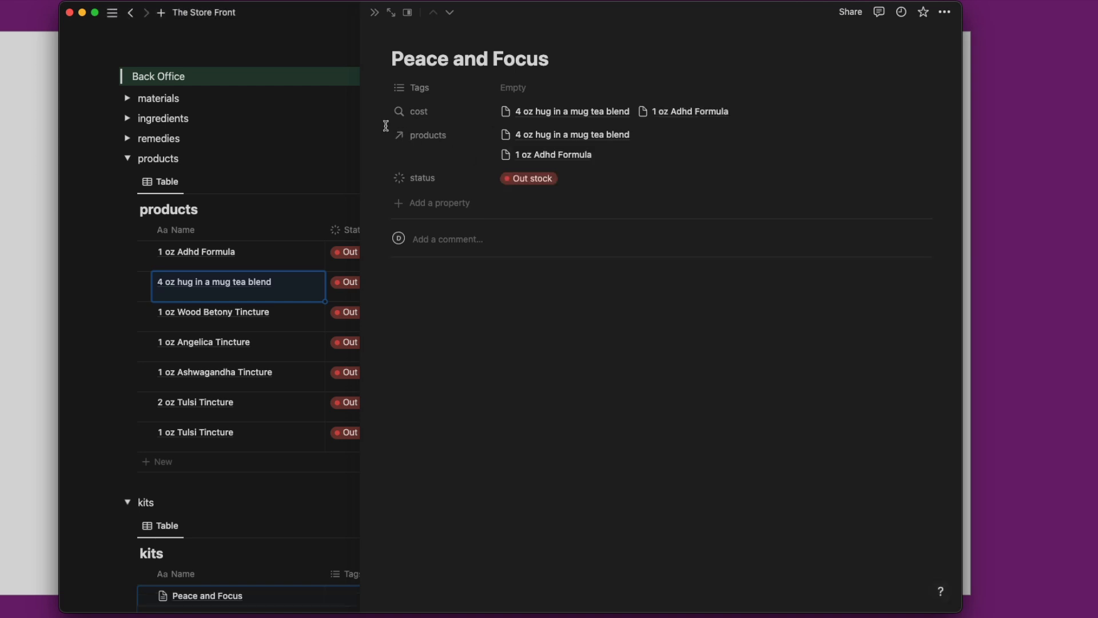
# Configure the kit's cost rollup to sum the total cost property of the linked products.
pyautogui.click(470, 114)
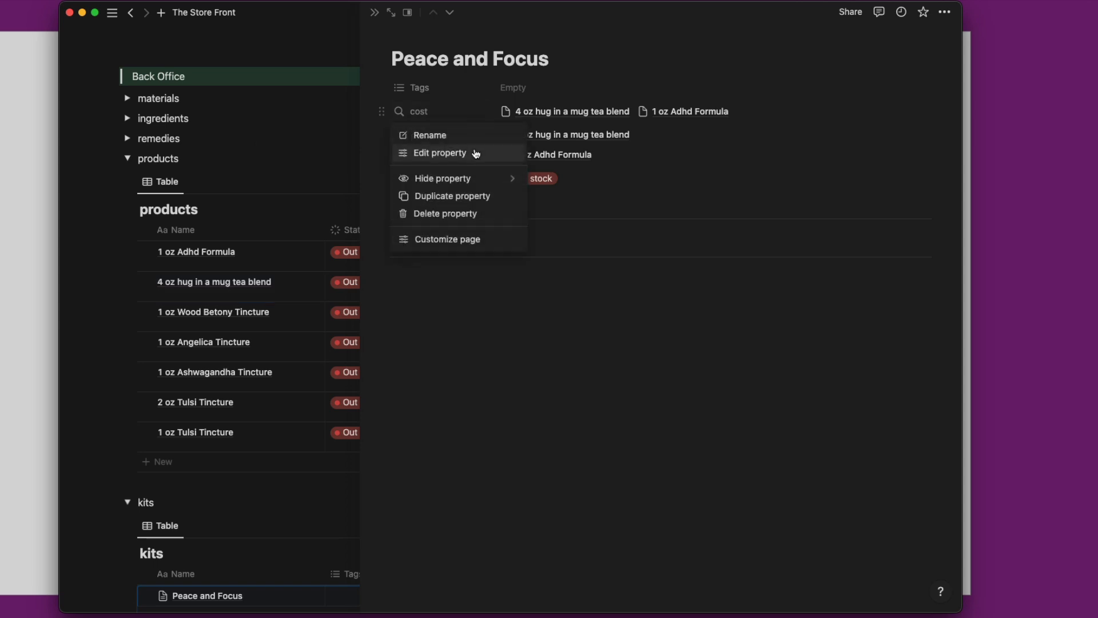
pyautogui.click(482, 151)
pyautogui.click(530, 185)
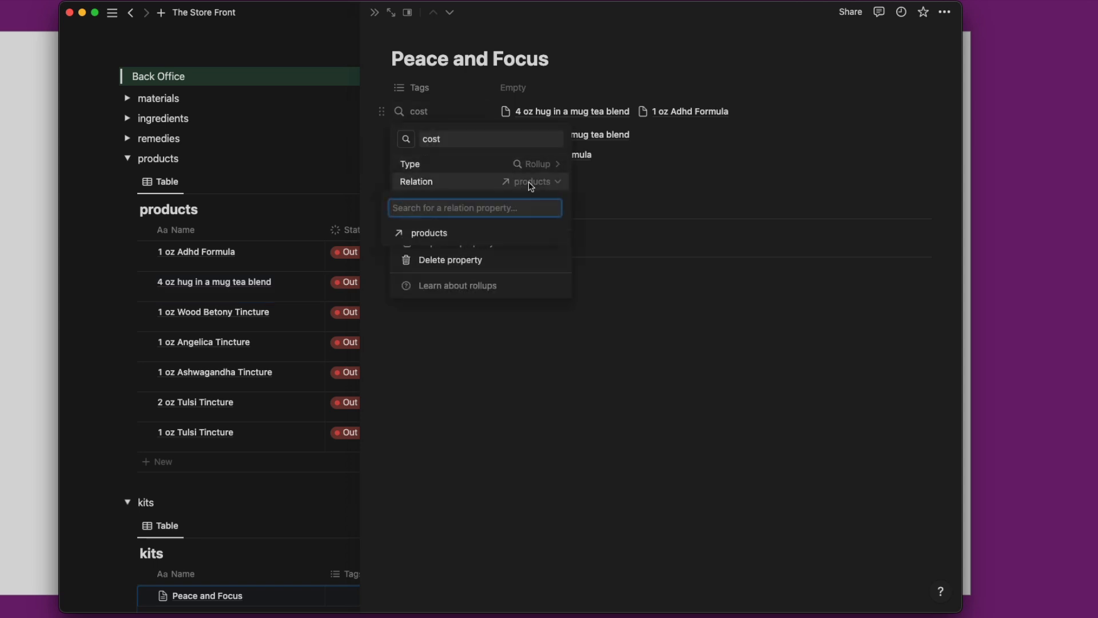
pyautogui.click(530, 186)
pyautogui.click(532, 199)
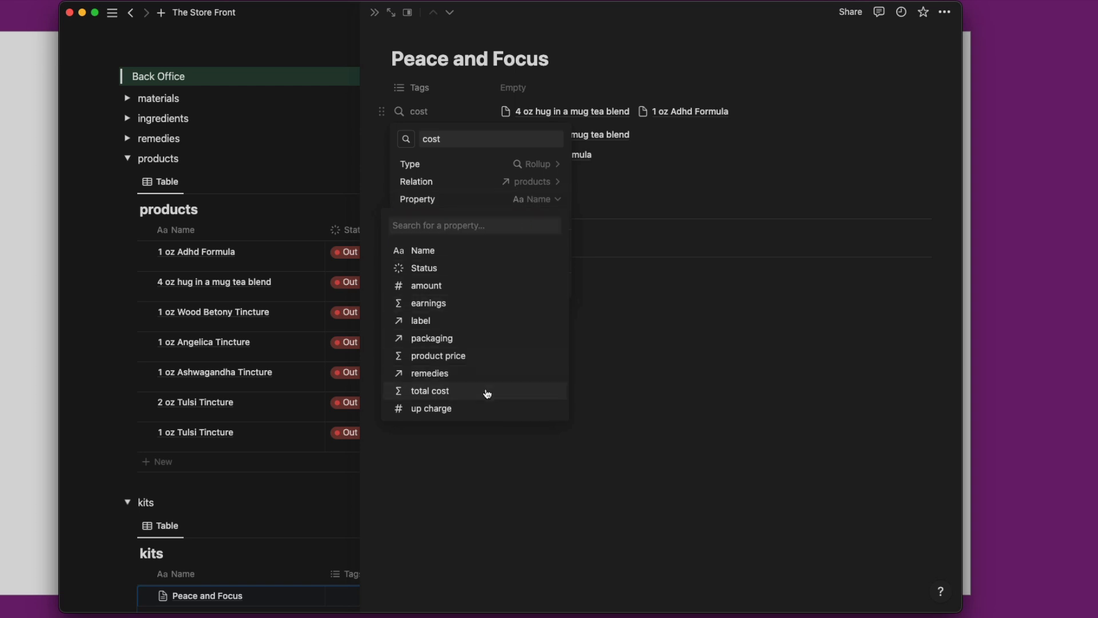
pyautogui.click(488, 391)
pyautogui.click(530, 218)
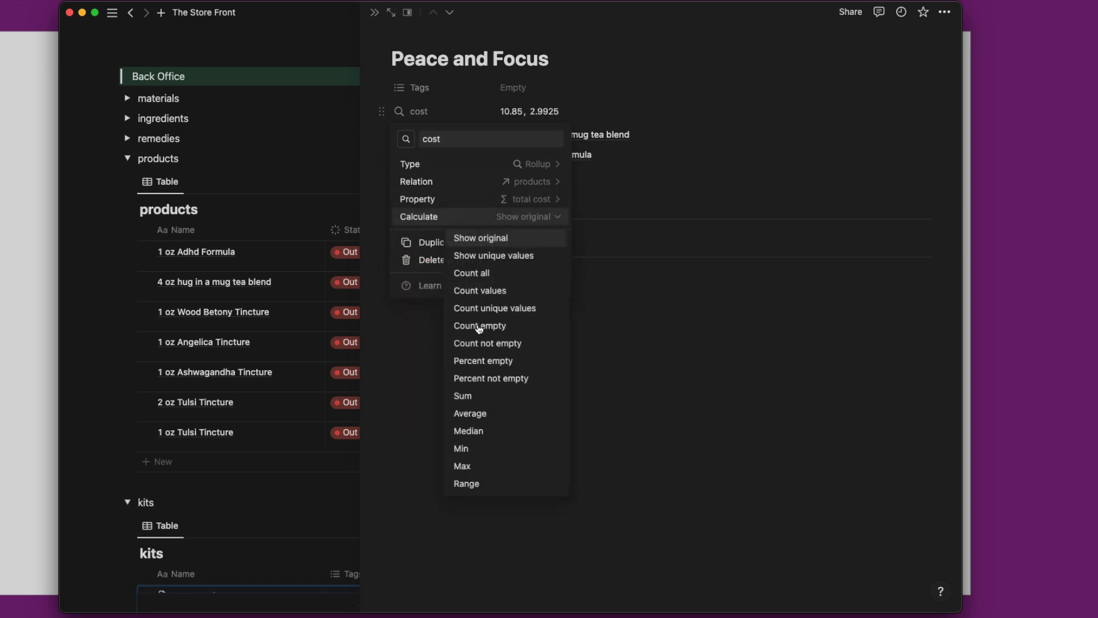
pyautogui.click(484, 397)
pyautogui.click(645, 344)
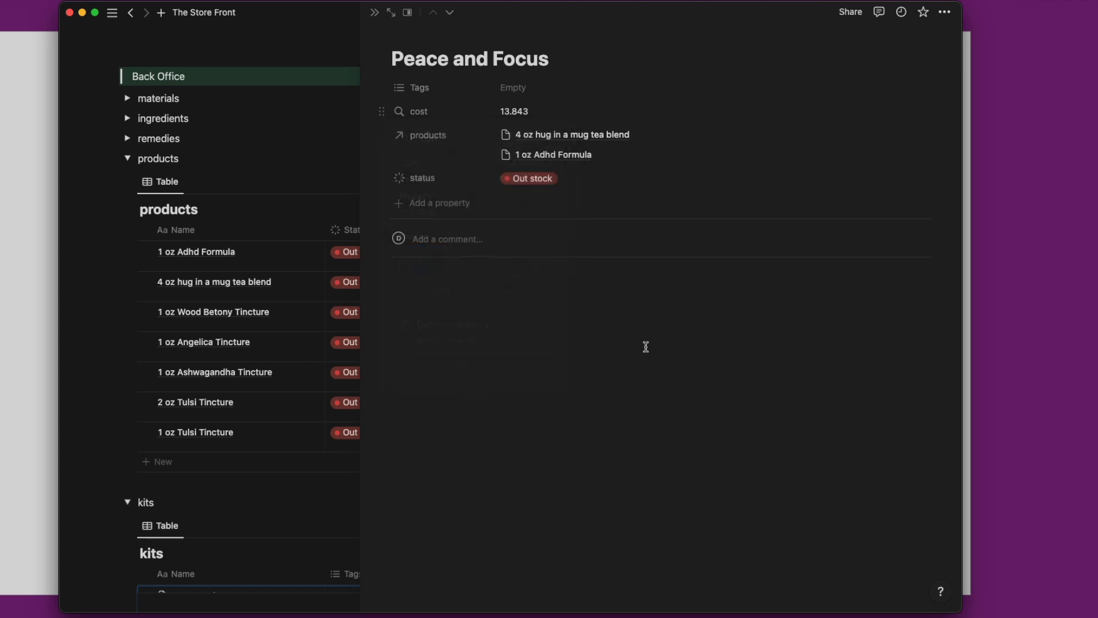
# Add a rollup property named "price" to the kit that sums the product price of its linked products.
pyautogui.click(430, 204)
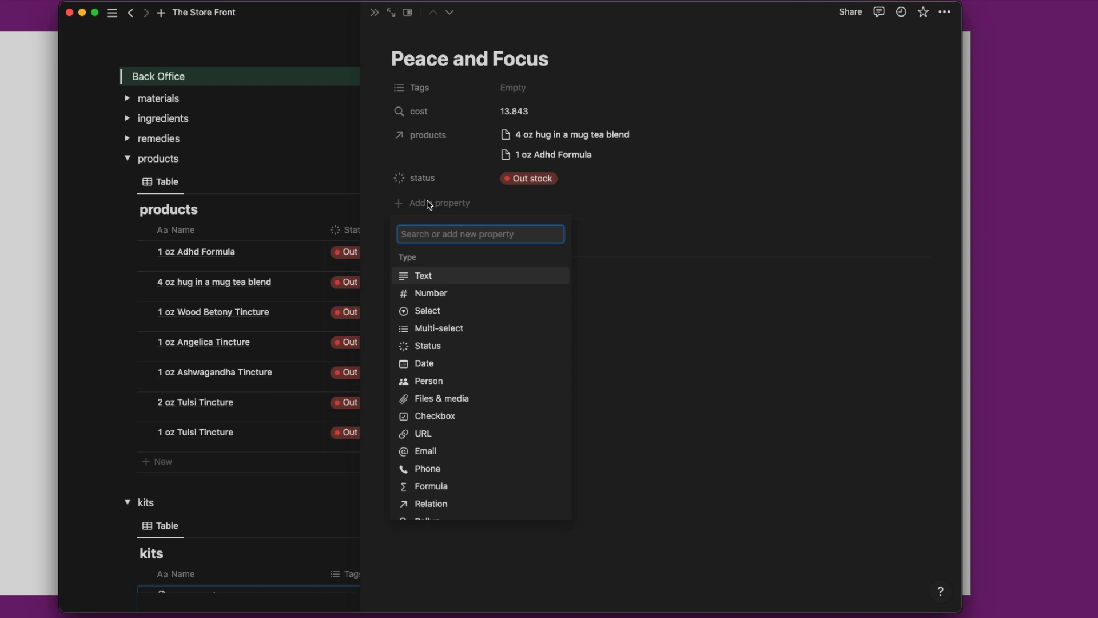
pyautogui.write('rol')
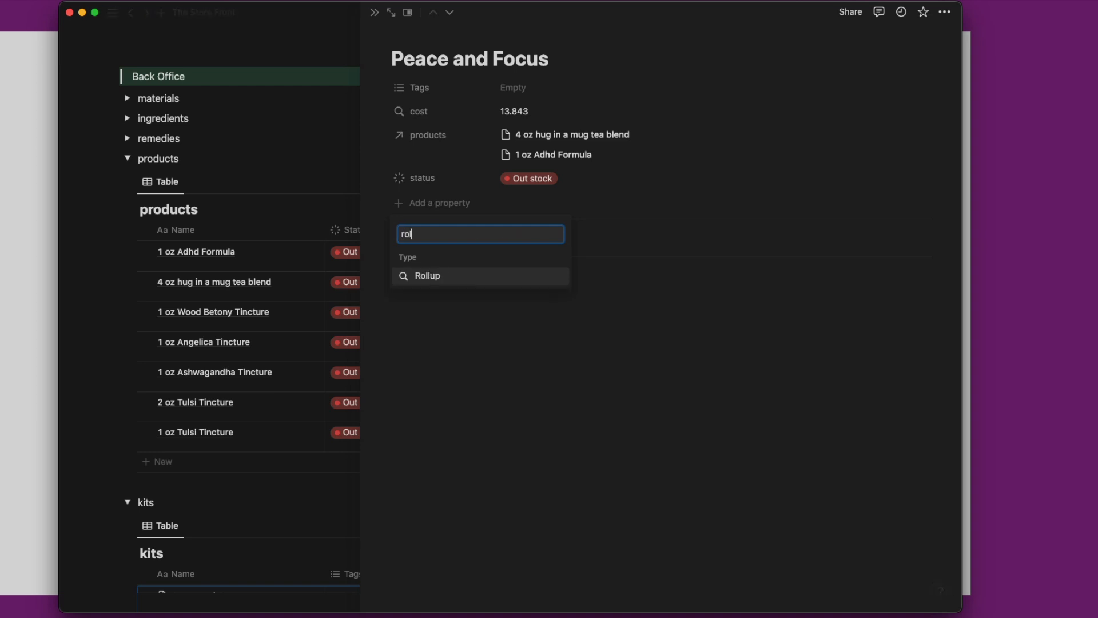
pyautogui.click(451, 287)
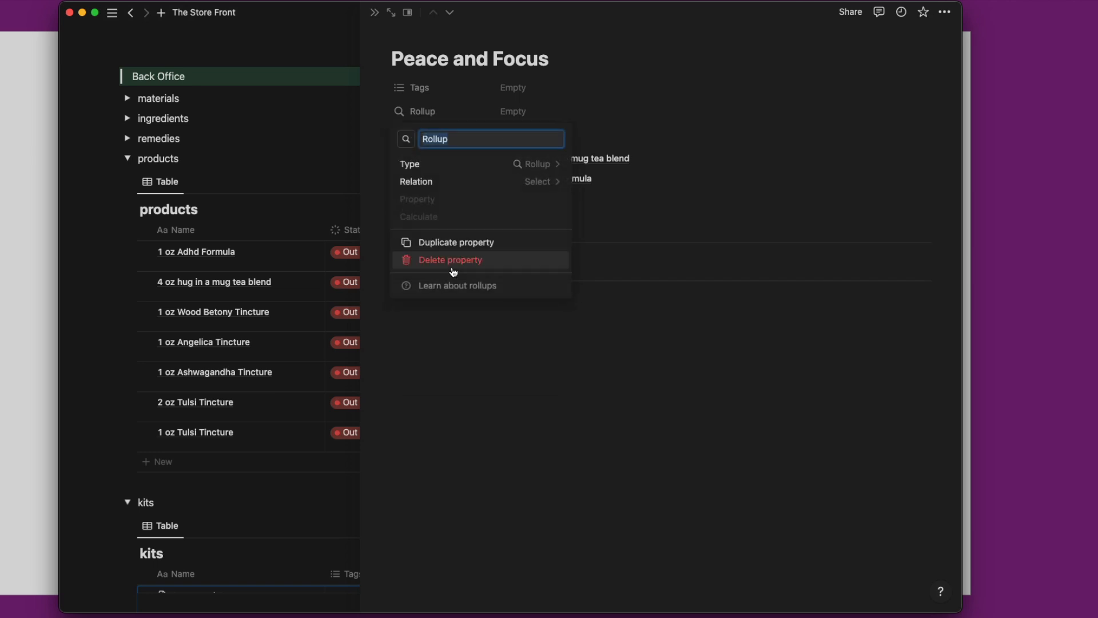
pyautogui.write('price')
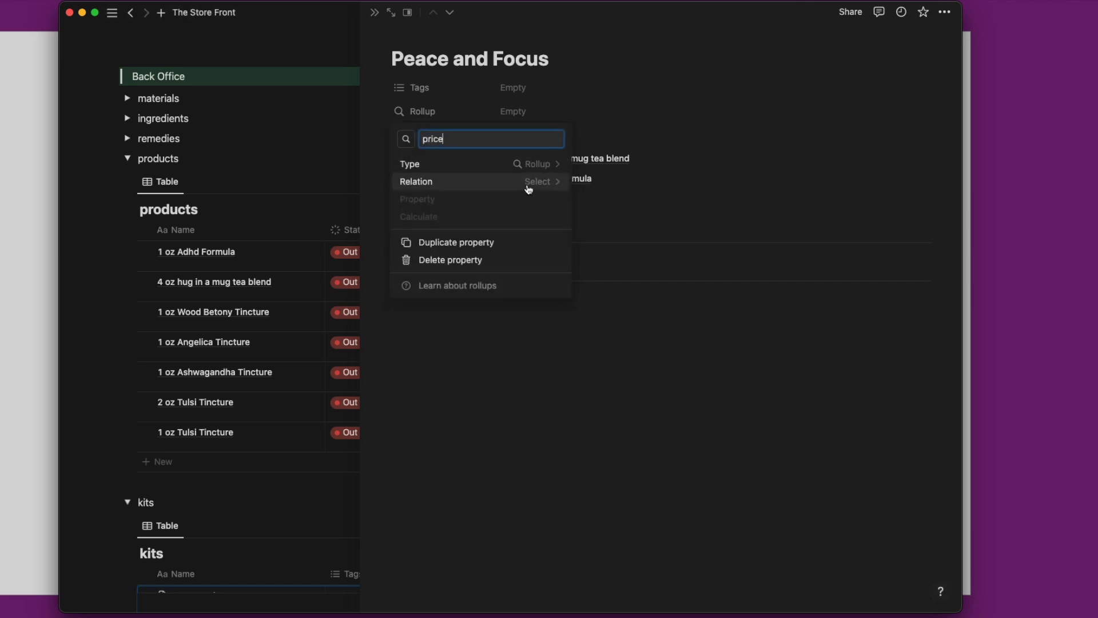
pyautogui.click(526, 182)
pyautogui.click(492, 231)
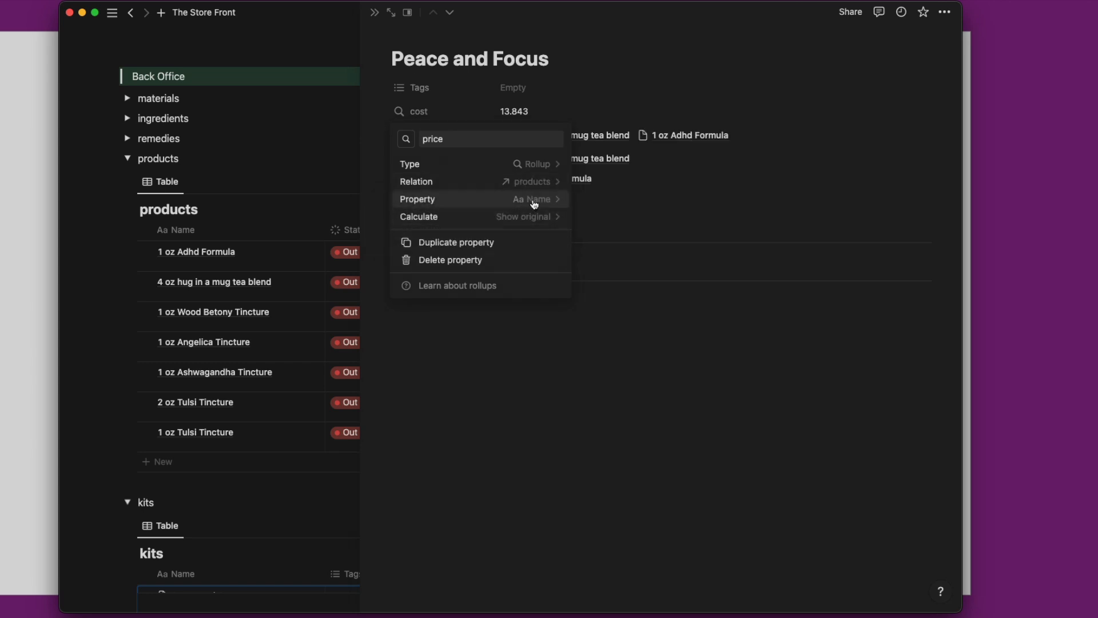
pyautogui.click(532, 199)
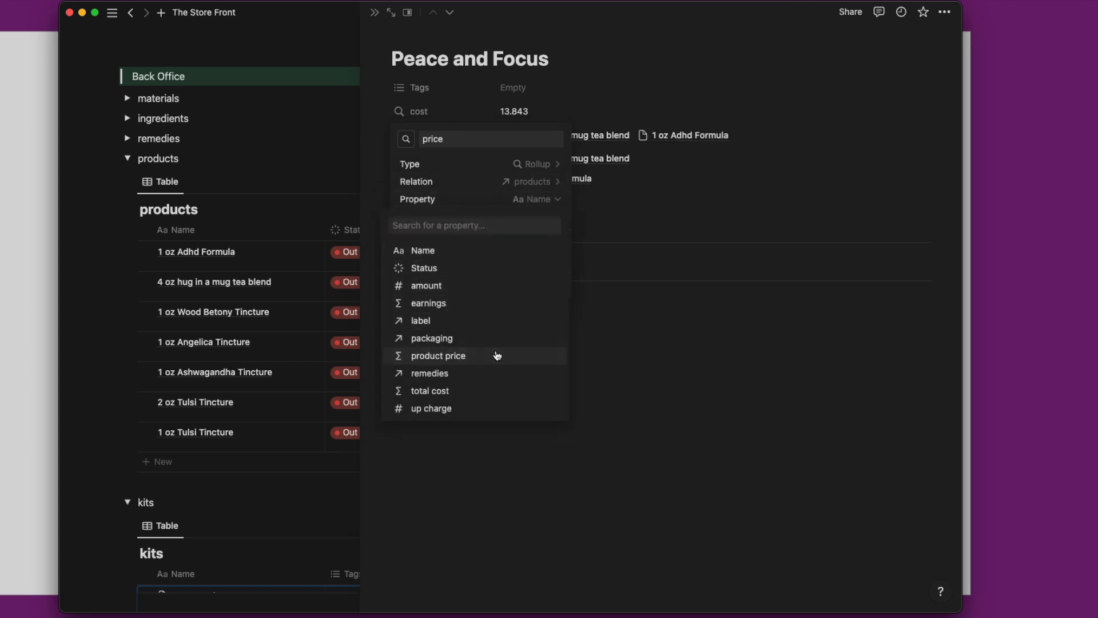
pyautogui.click(497, 356)
pyautogui.click(533, 217)
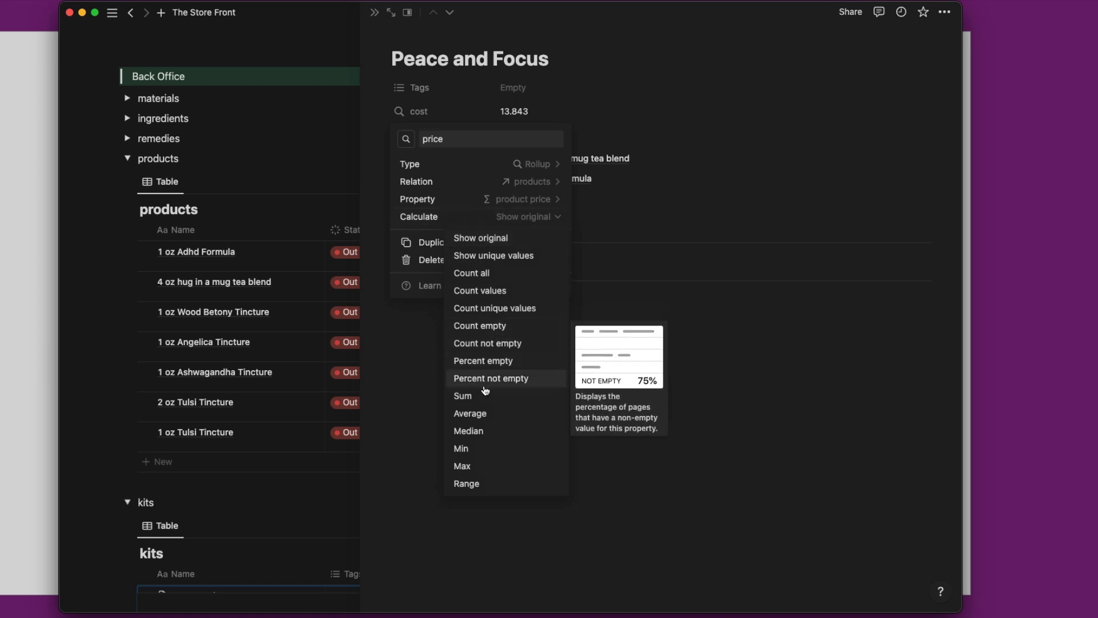
pyautogui.click(488, 395)
pyautogui.click(631, 350)
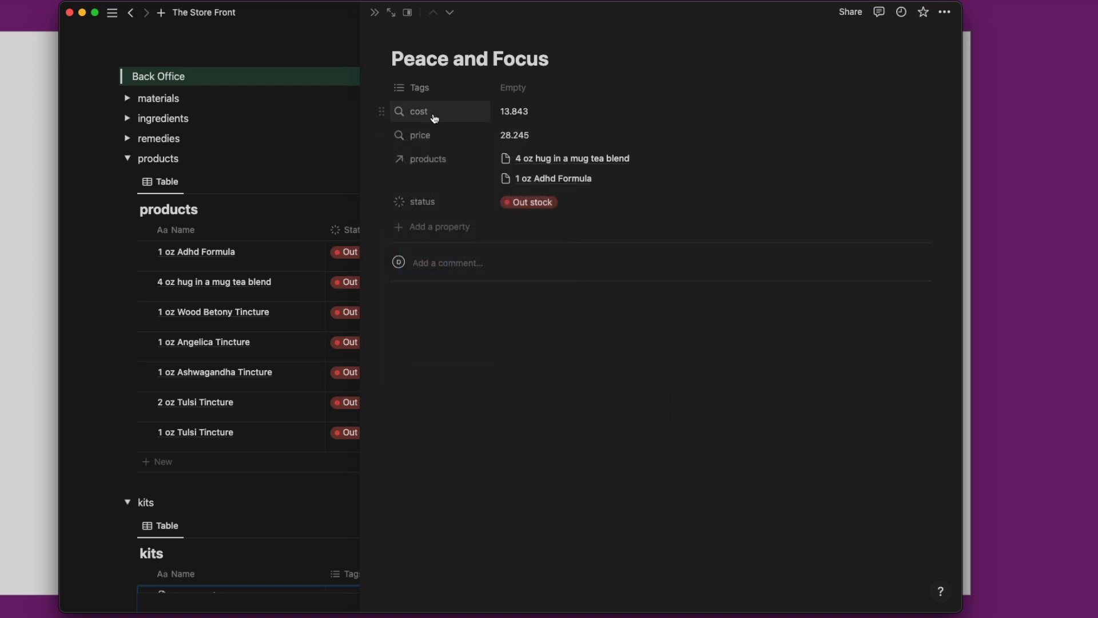
# Rename the kit's cost rollup as "earning" and make it sum the amount property of the linked products.
pyautogui.click(439, 115)
pyautogui.click(437, 136)
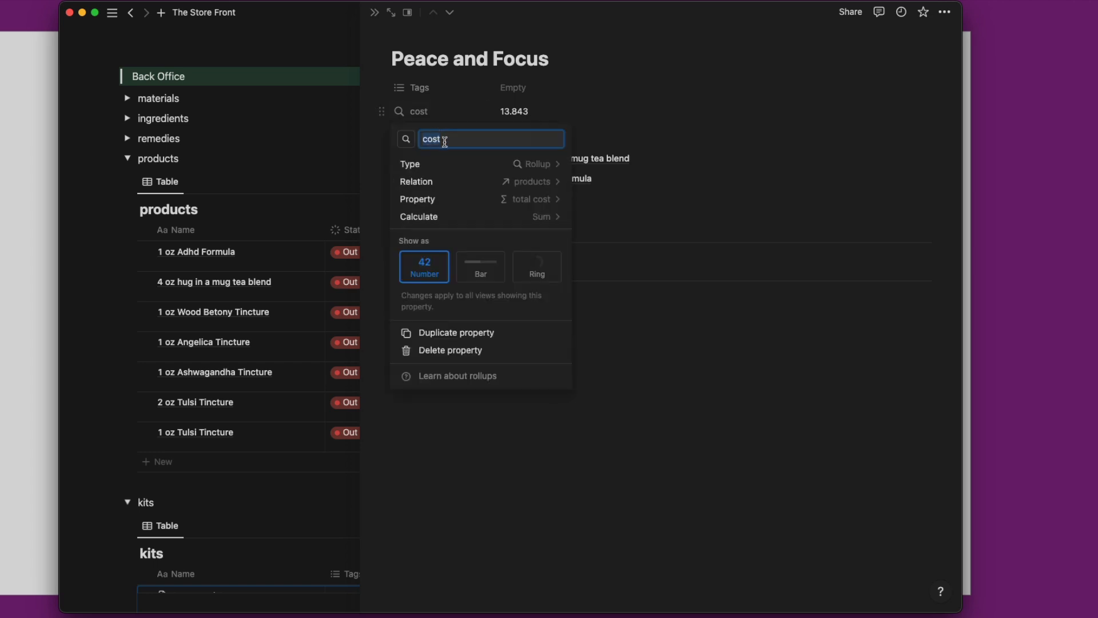
pyautogui.write('earning')
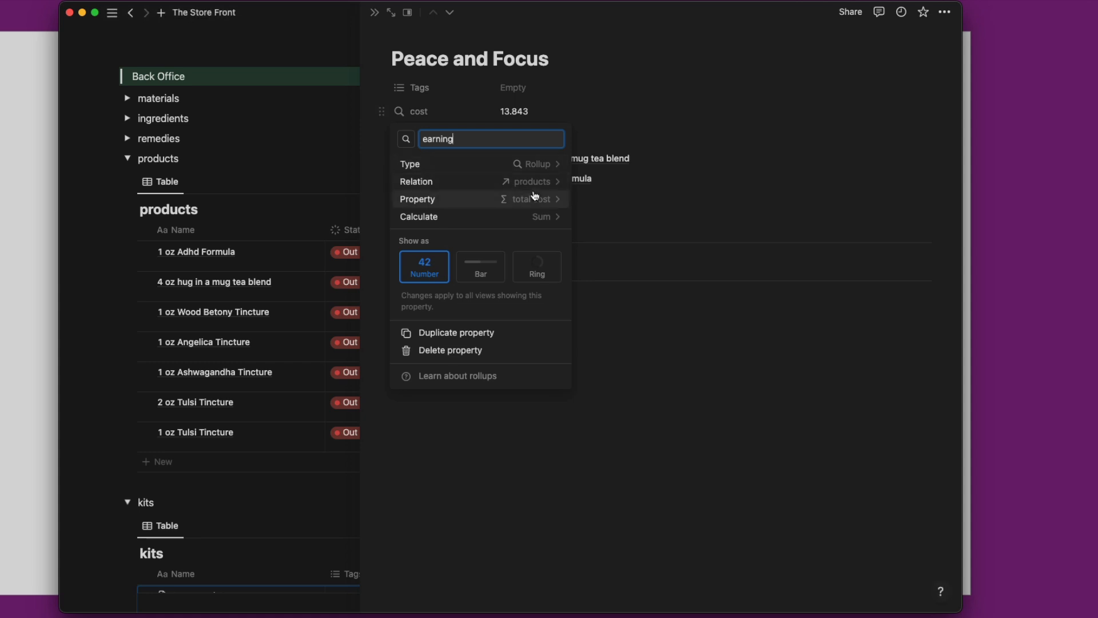
pyautogui.click(537, 199)
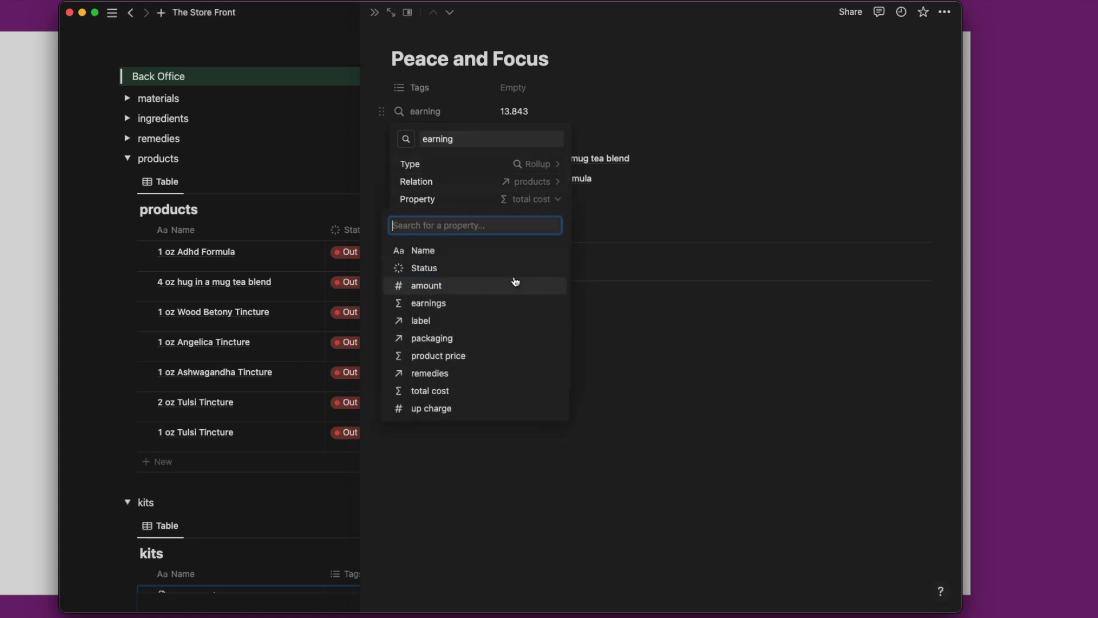
pyautogui.click(506, 293)
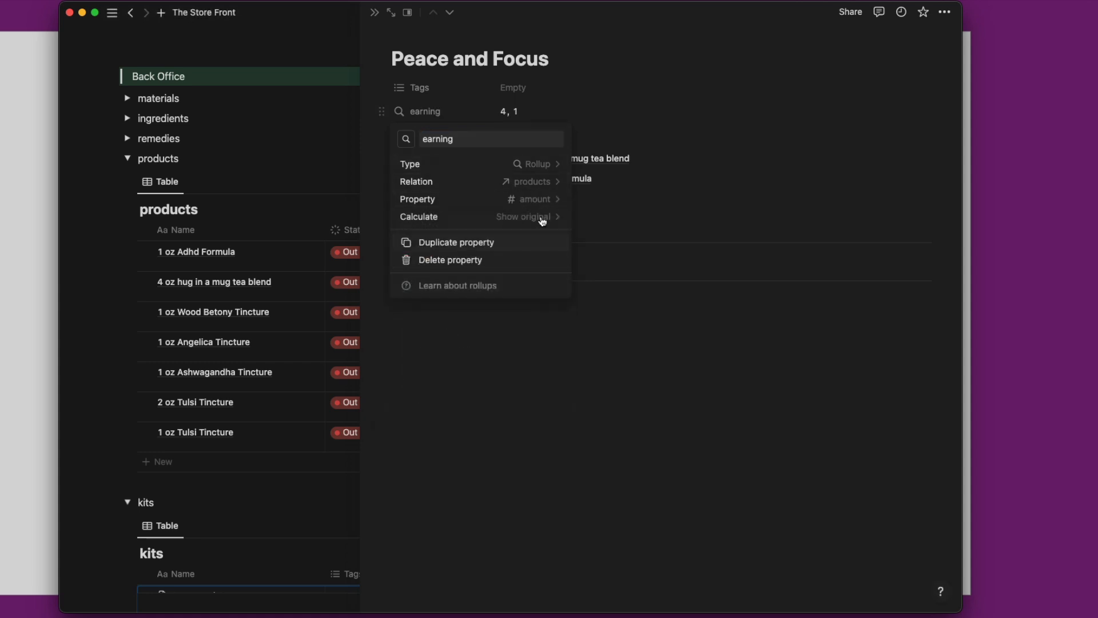
pyautogui.click(545, 213)
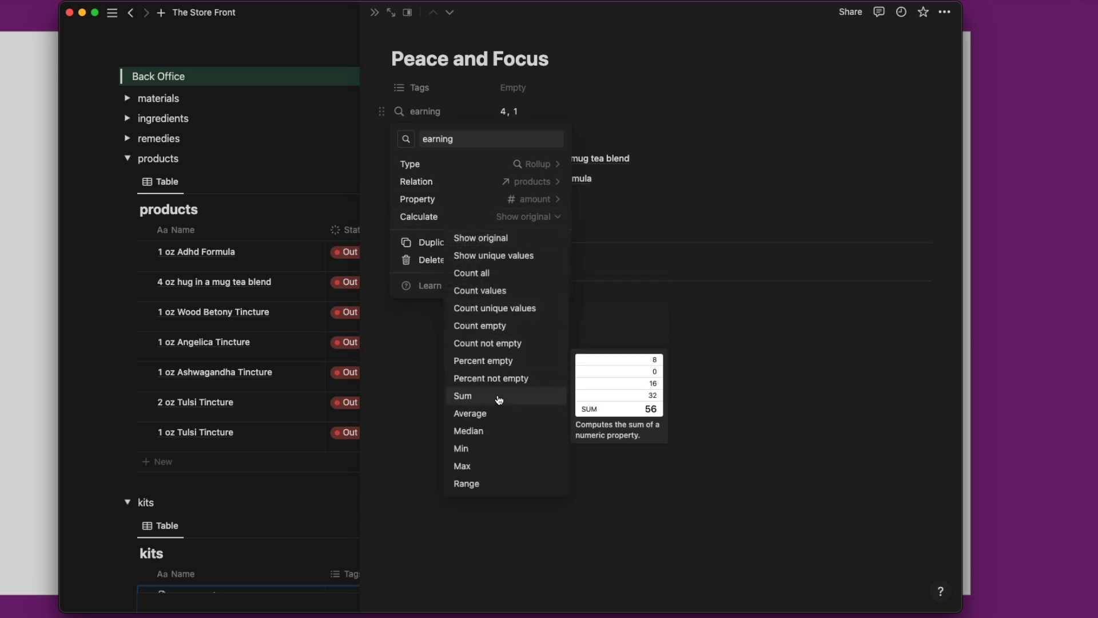
pyautogui.click(498, 396)
pyautogui.click(639, 357)
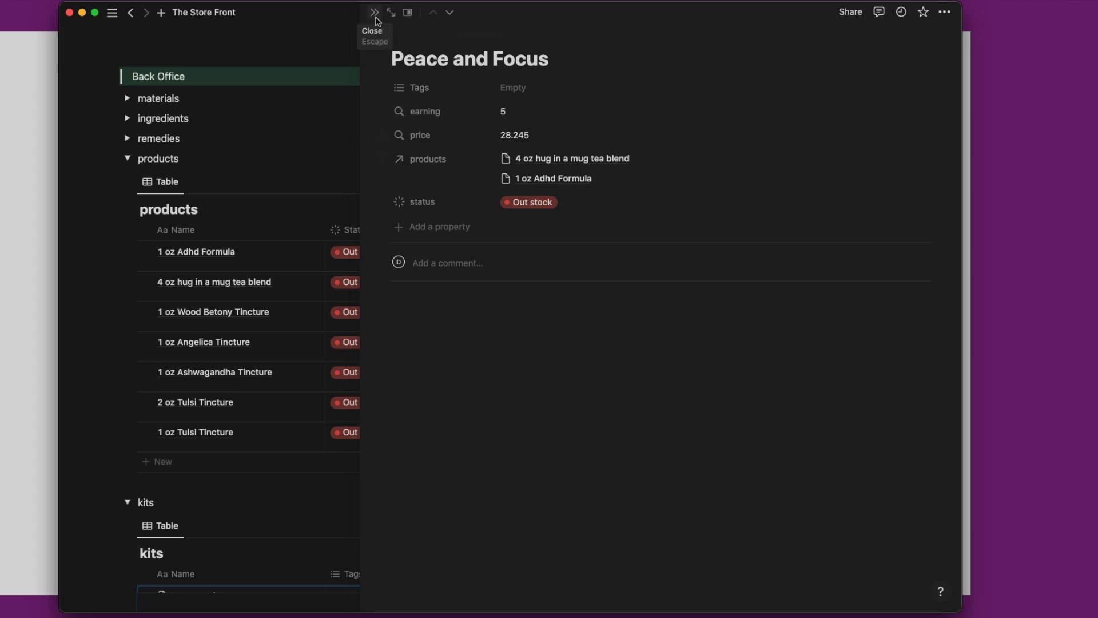
# Close the Peace and Focus page and review the products and kits tables on the Store Front.
pyautogui.click(374, 12)
pyautogui.scroll(2, 471, 379)
pyautogui.scroll(-2, 471, 379)
pyautogui.scroll(-5, 472, 379)
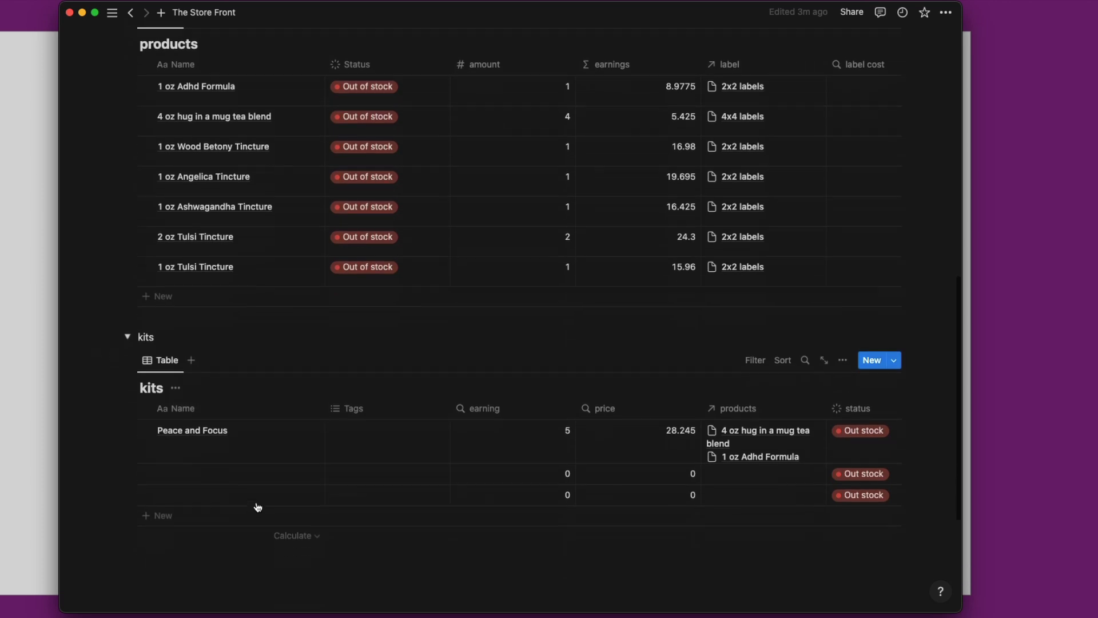
pyautogui.scroll(15, 292, 493)
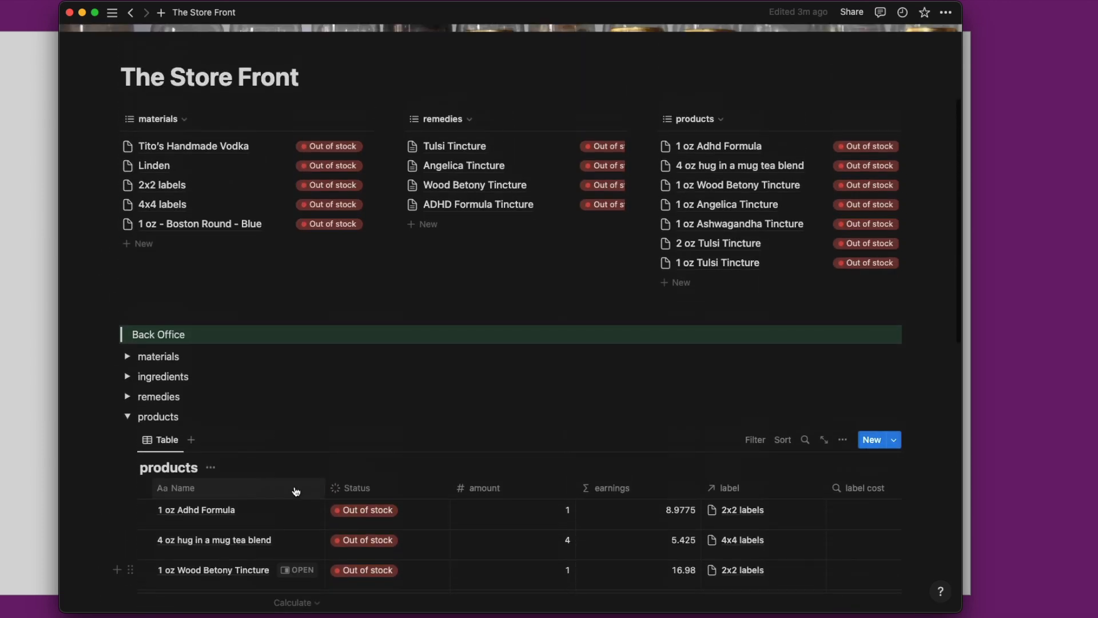